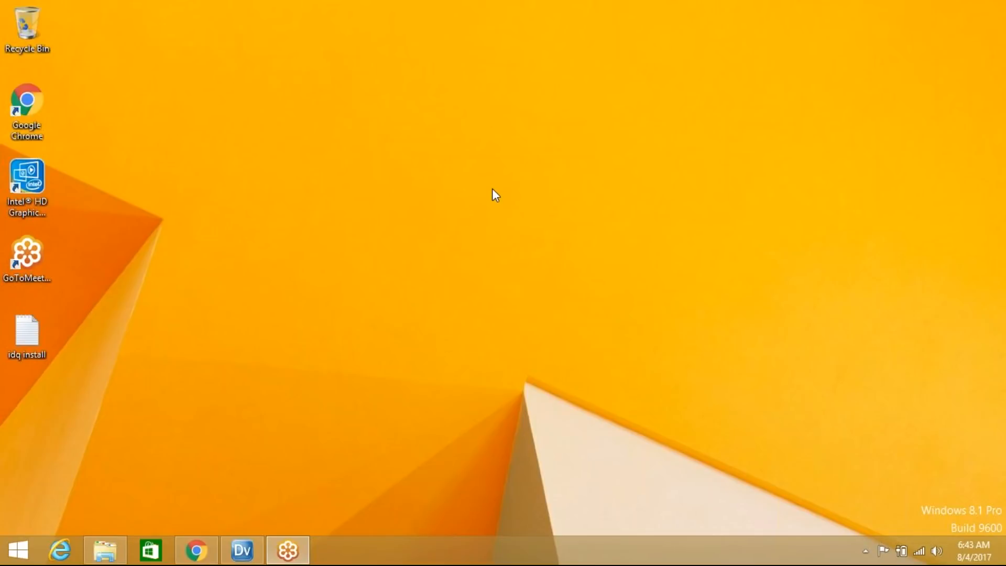
Connect to the idq_rep repository, entering the administrator password at the domain login
{"action": "left_click", "coordinate": [240, 551]}
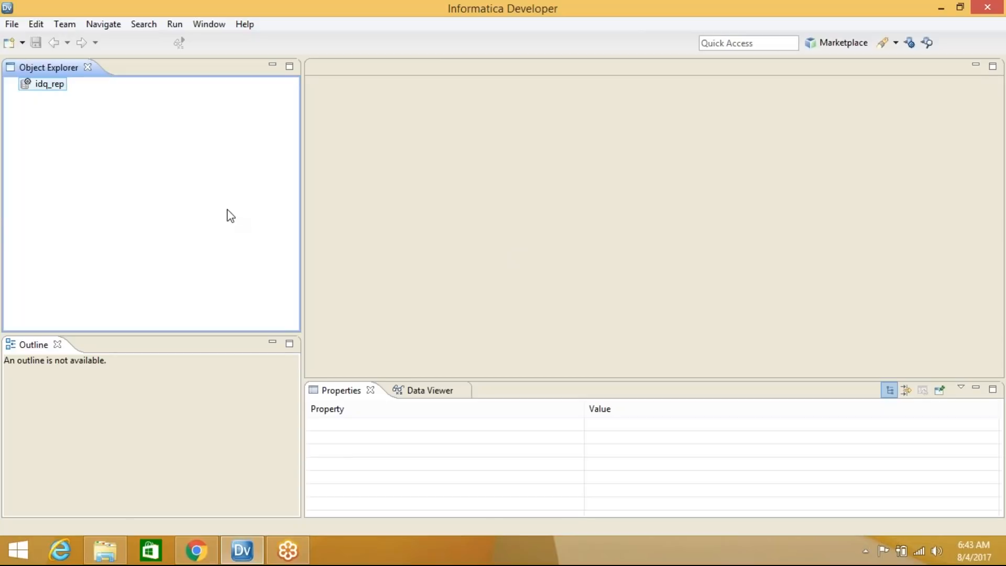
{"action": "double_click", "coordinate": [61, 86]}
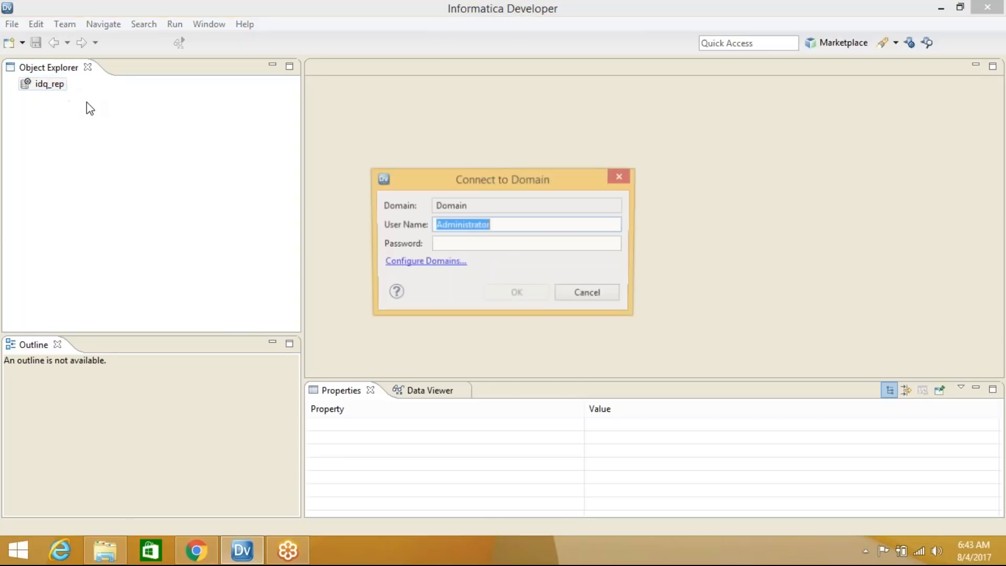
{"action": "key", "text": "Tab"}
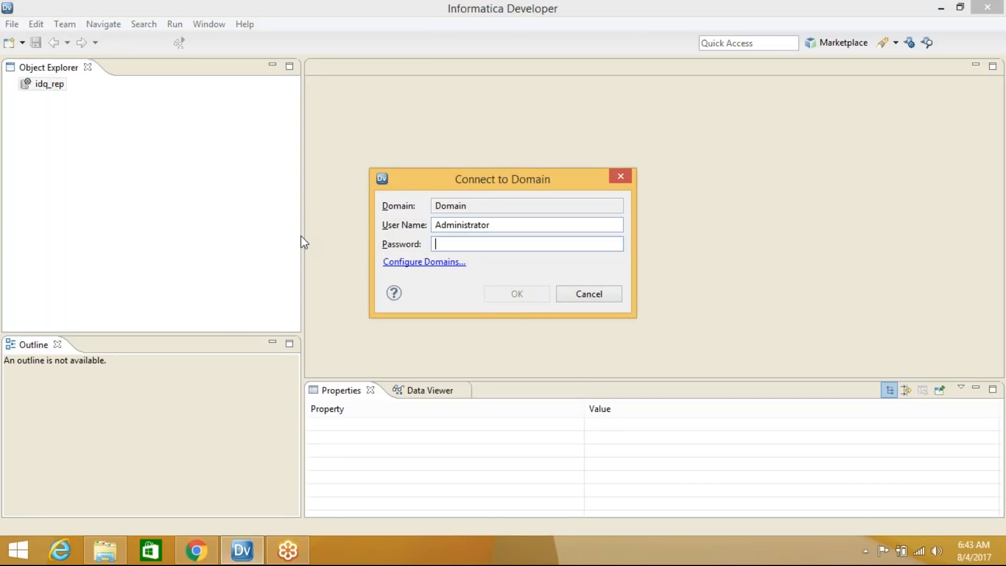
{"action": "type", "text": "Administrator"}
{"action": "left_click", "coordinate": [517, 294]}
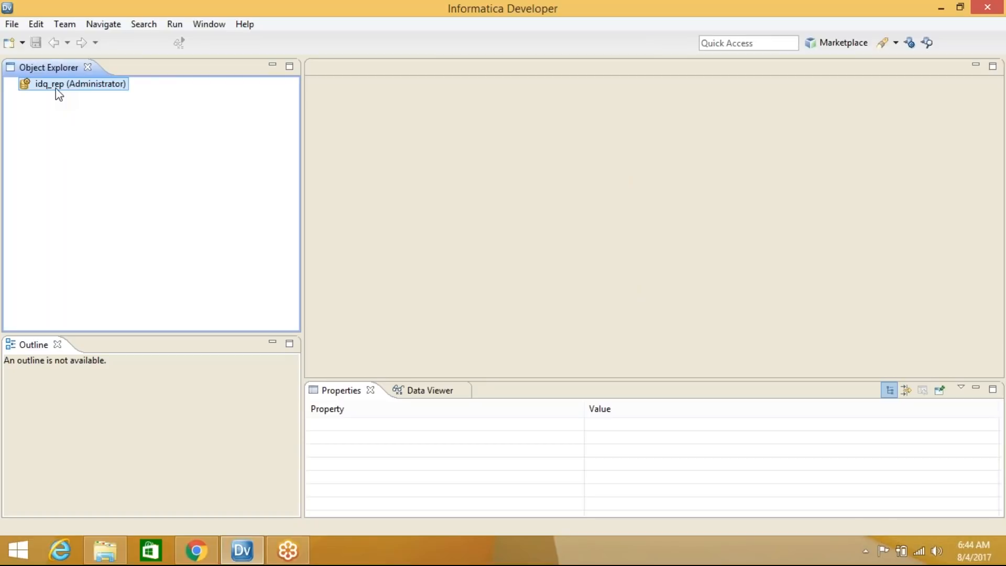
Create a new project named Cap under the idq_rep repository
{"action": "right_click", "coordinate": [113, 92]}
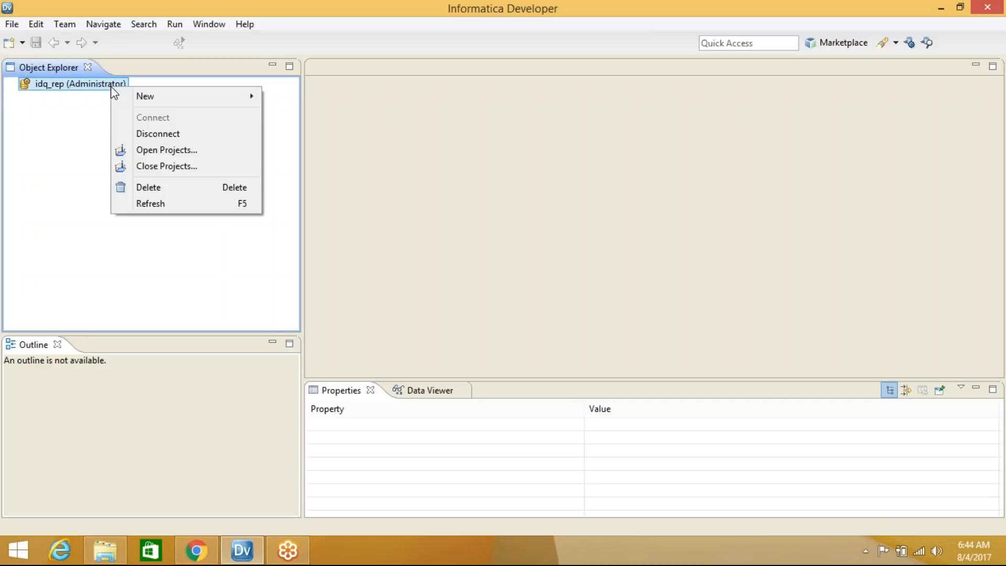
{"action": "mouse_move", "coordinate": [193, 93]}
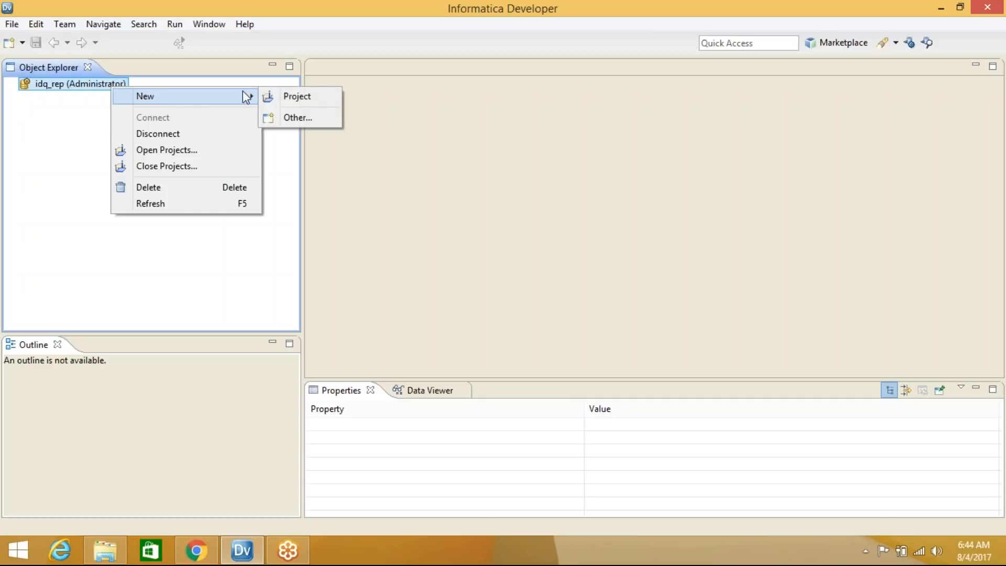
{"action": "left_click", "coordinate": [310, 96]}
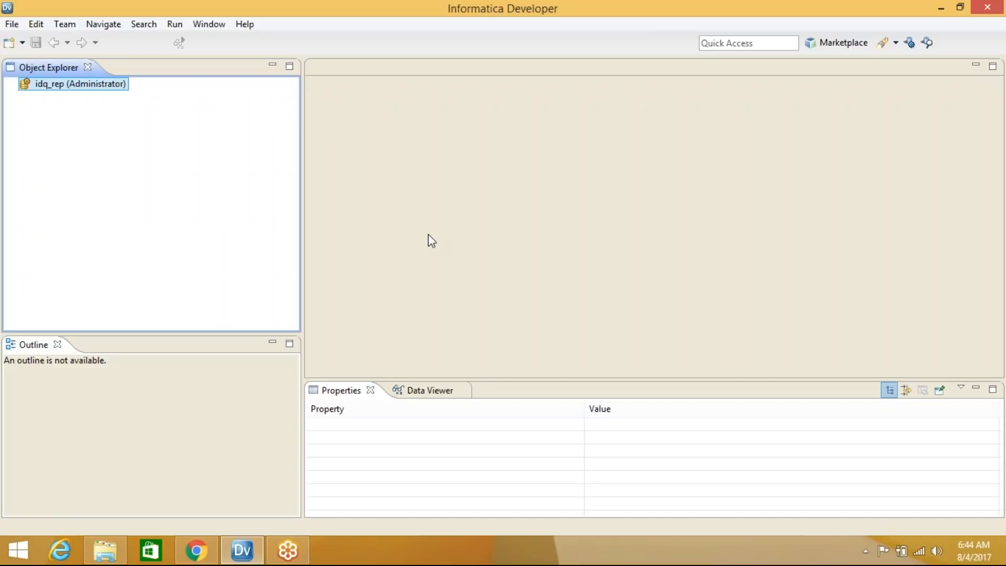
{"action": "type", "text": "Cap"}
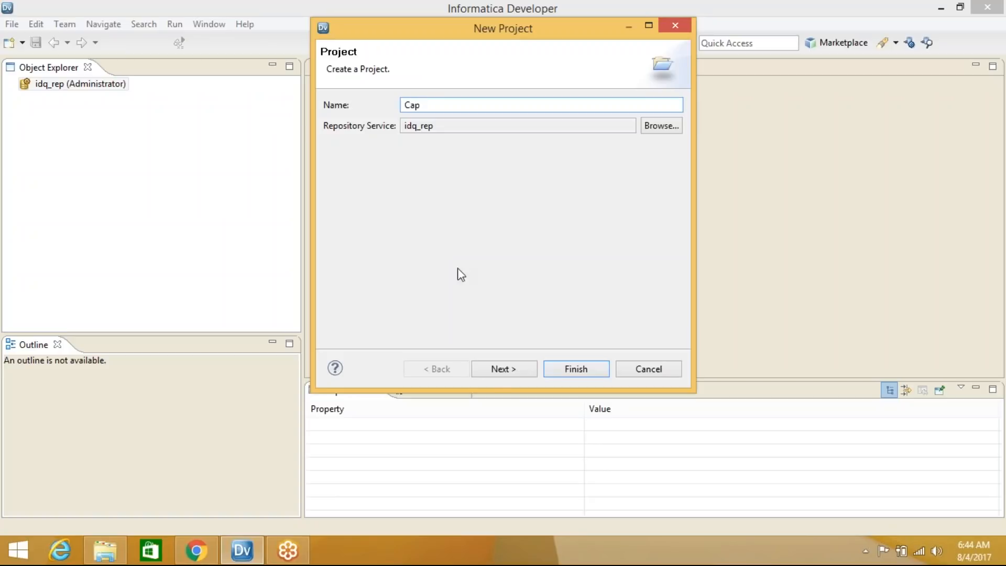
{"action": "left_click", "coordinate": [502, 370]}
{"action": "left_click", "coordinate": [560, 370]}
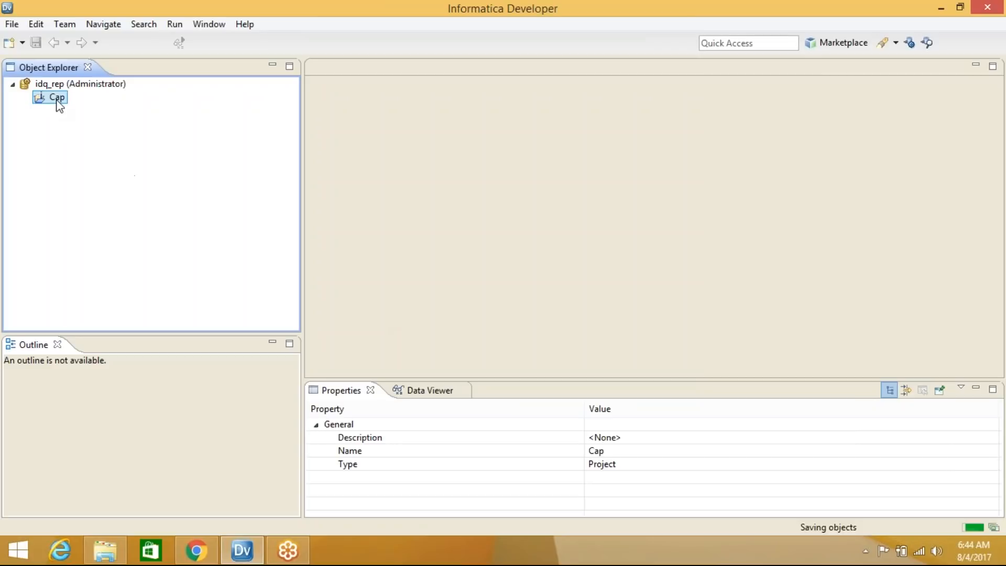
Add the first two team-member folders under Cap, fixing a typo in the second name
{"action": "right_click", "coordinate": [58, 102]}
{"action": "mouse_move", "coordinate": [93, 111]}
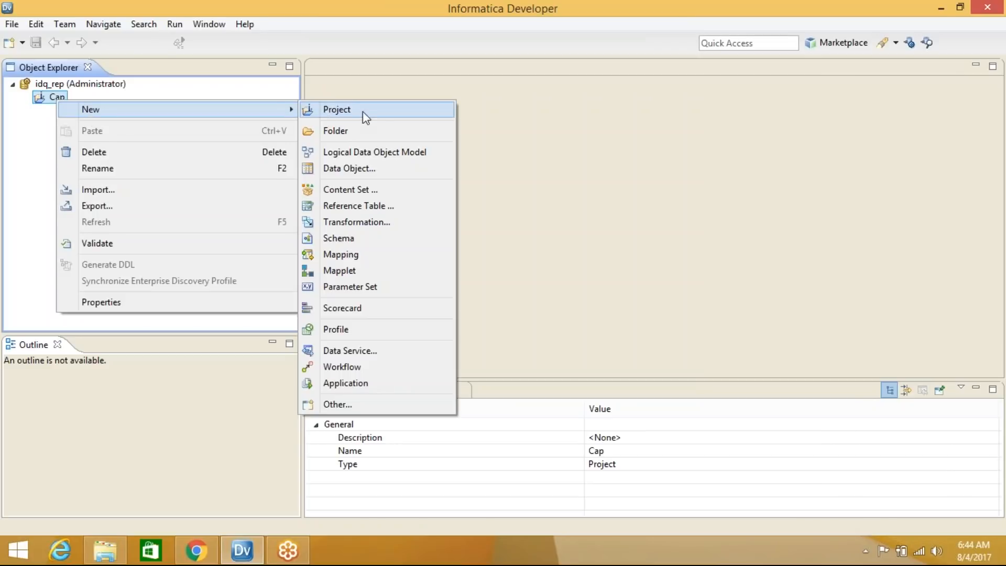
{"action": "left_click", "coordinate": [365, 130]}
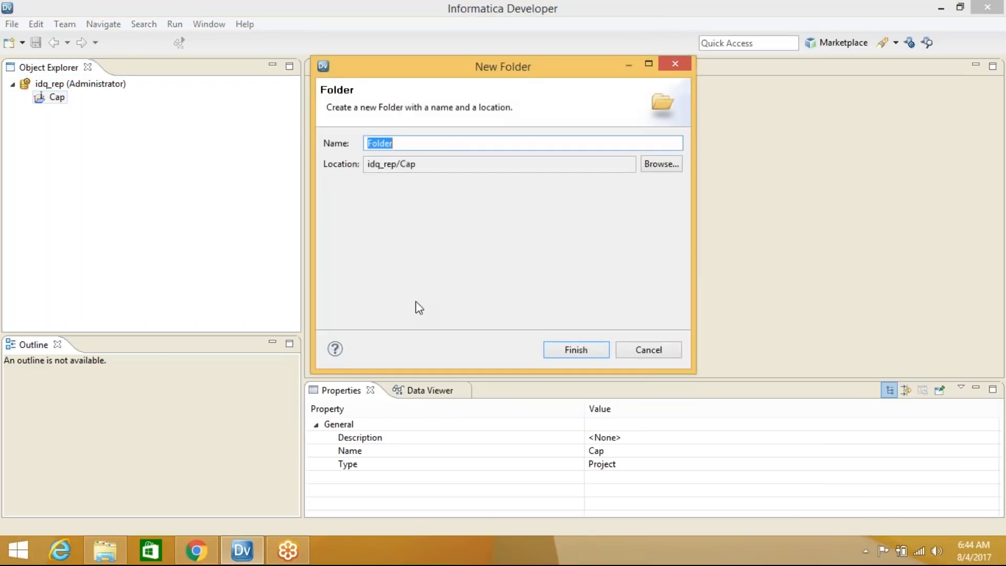
{"action": "type", "text": "Sudh"}
{"action": "key", "text": "Return"}
{"action": "left_click", "coordinate": [59, 100]}
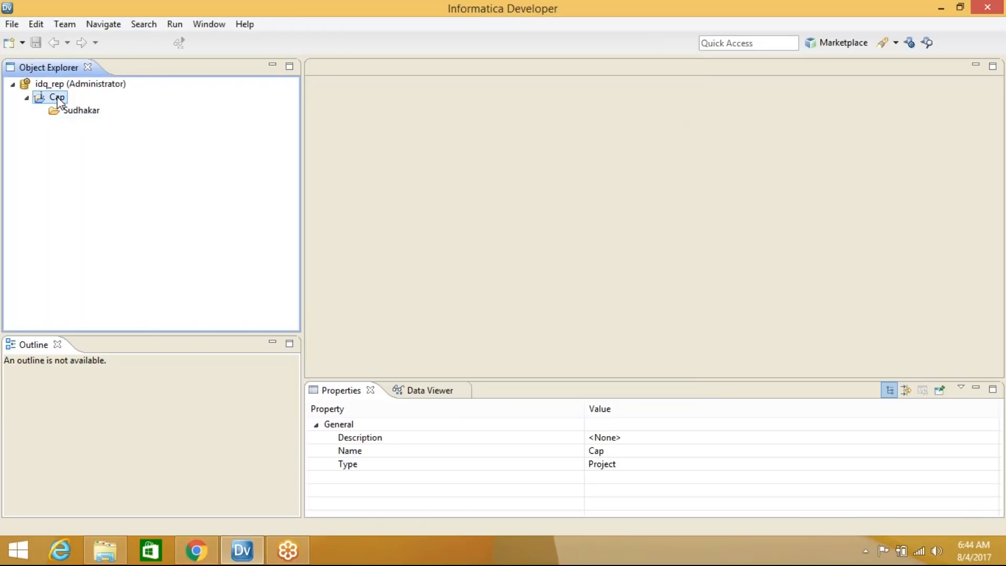
{"action": "right_click", "coordinate": [58, 100]}
{"action": "mouse_move", "coordinate": [192, 107]}
{"action": "left_click", "coordinate": [384, 134]}
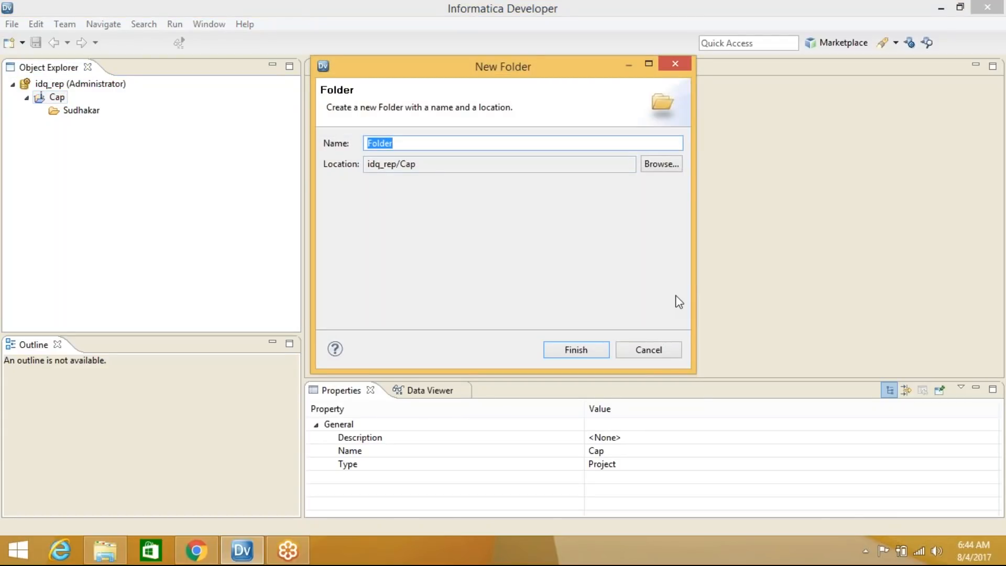
{"action": "type", "text": "VAru"}
{"action": "key", "text": "BackSpace"}
{"action": "key", "text": "BackSpace"}
{"action": "key", "text": "BackSpace"}
{"action": "left_click", "coordinate": [597, 350]}
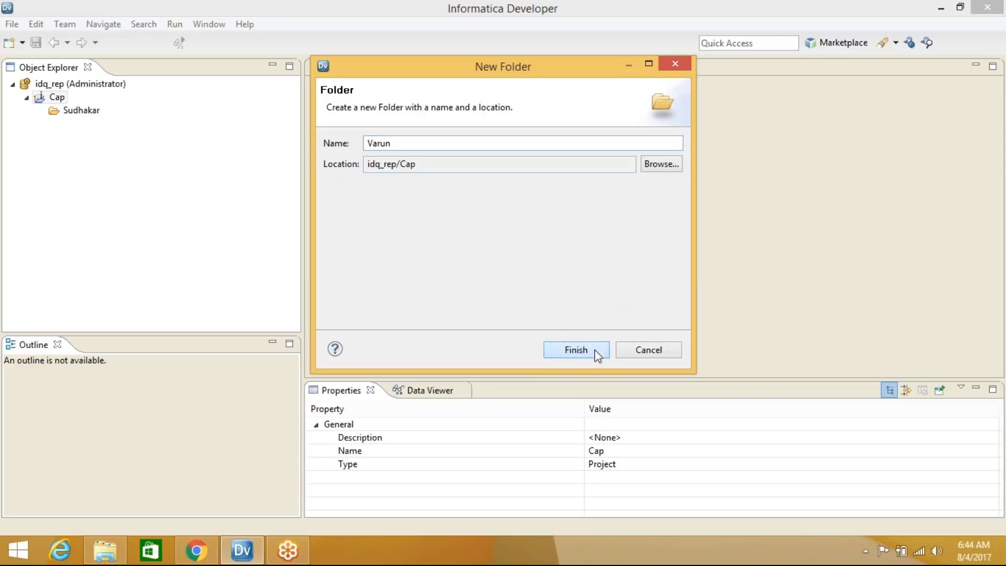
Add a third folder named after a team member under Cap
{"action": "left_click", "coordinate": [54, 97]}
{"action": "right_click", "coordinate": [53, 96]}
{"action": "mouse_move", "coordinate": [81, 106]}
{"action": "left_click", "coordinate": [357, 130]}
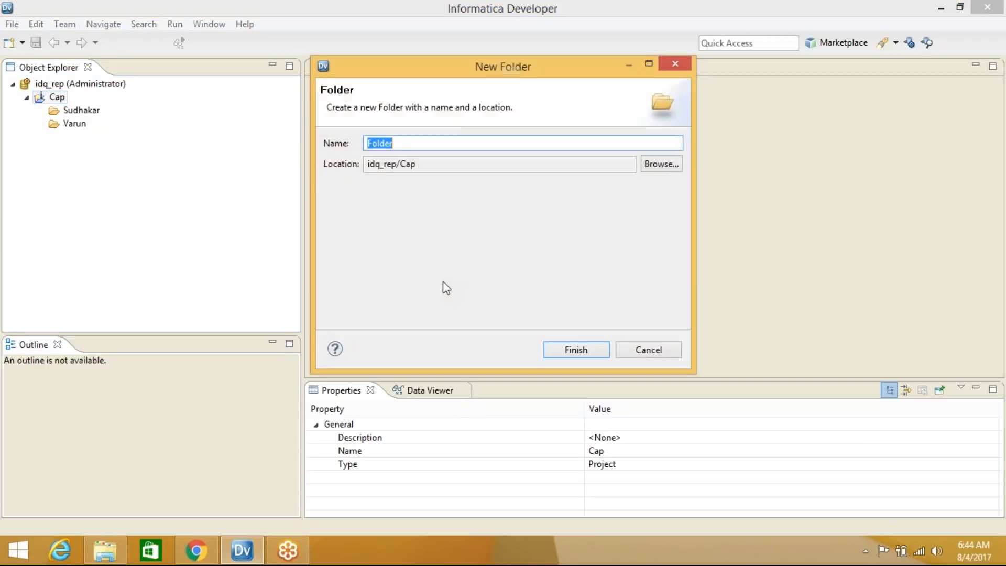
{"action": "type", "text": "Venkat"}
{"action": "left_click", "coordinate": [577, 352]}
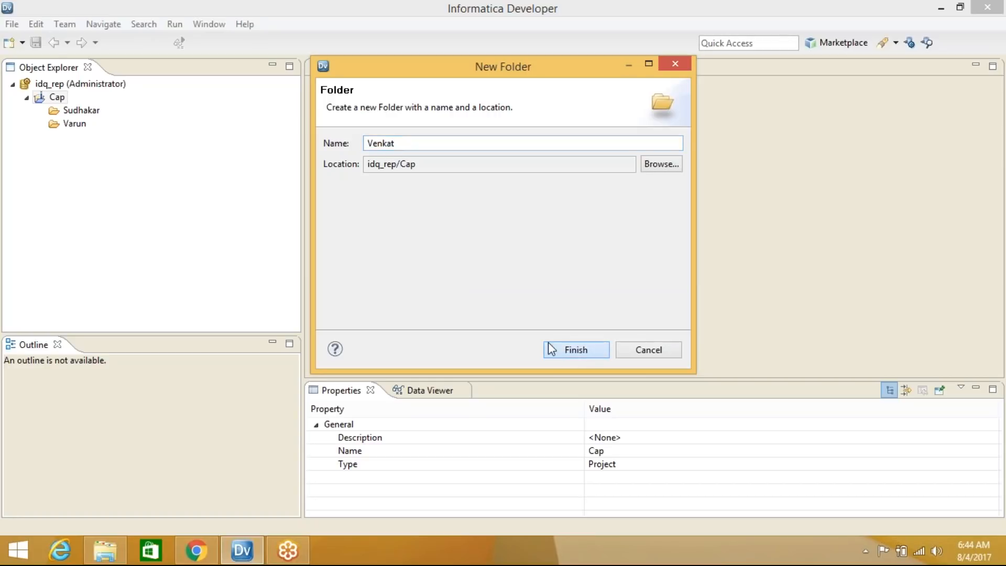
Add a fourth folder named Training under the Cap project
{"action": "left_click", "coordinate": [64, 100]}
{"action": "right_click", "coordinate": [64, 101]}
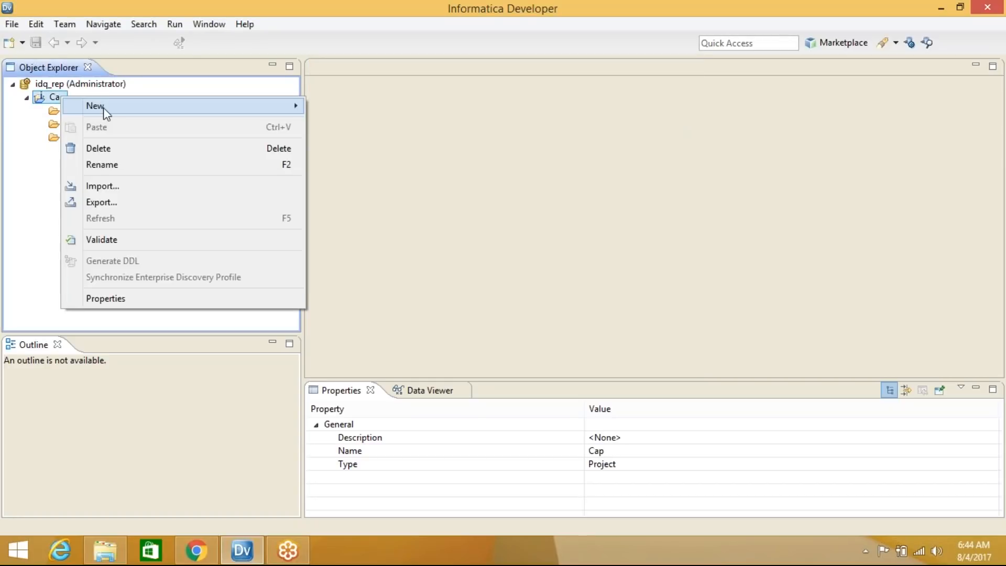
{"action": "mouse_move", "coordinate": [131, 107]}
{"action": "left_click", "coordinate": [339, 127]}
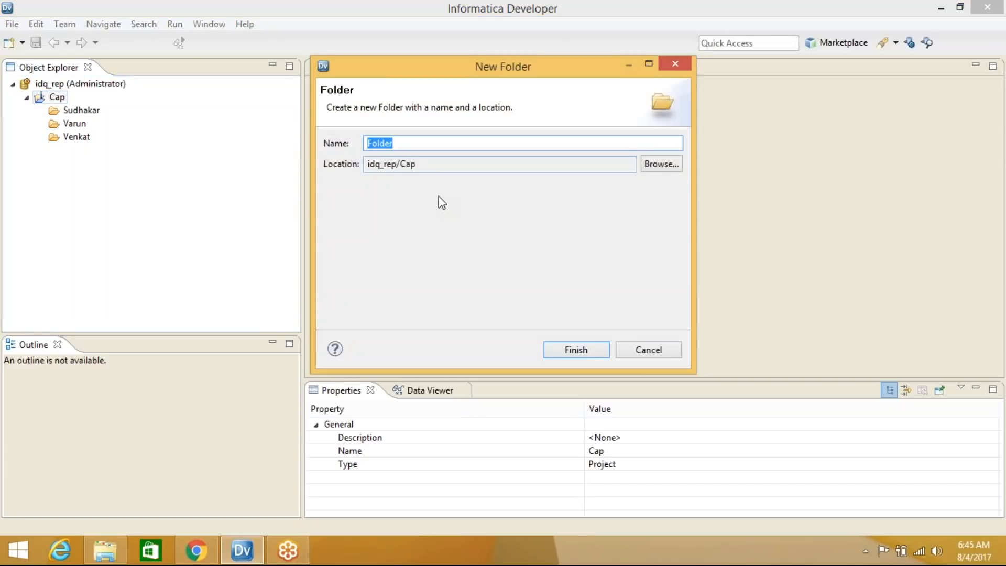
{"action": "type", "text": "Training"}
{"action": "left_click", "coordinate": [594, 352]}
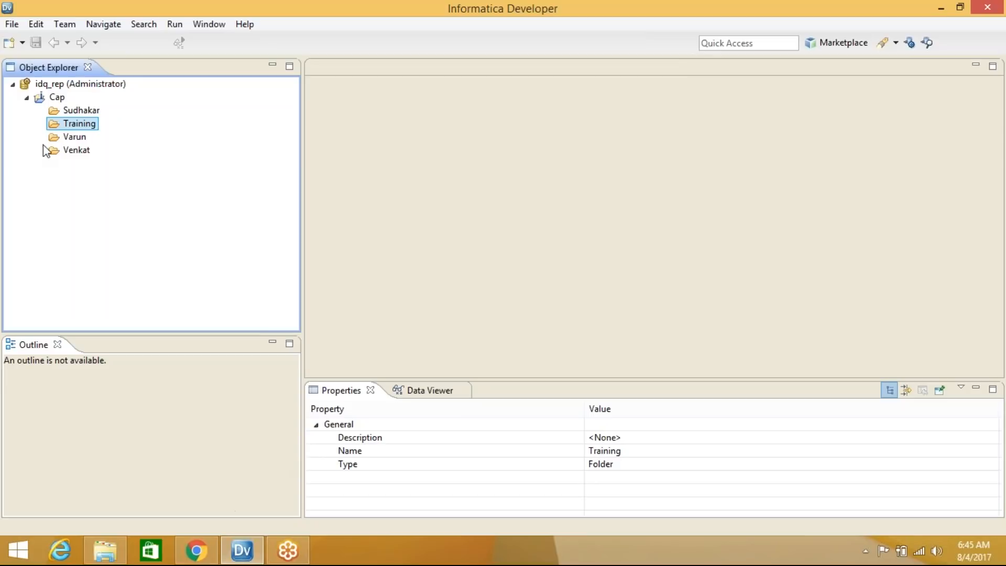
{"action": "left_click", "coordinate": [83, 111]}
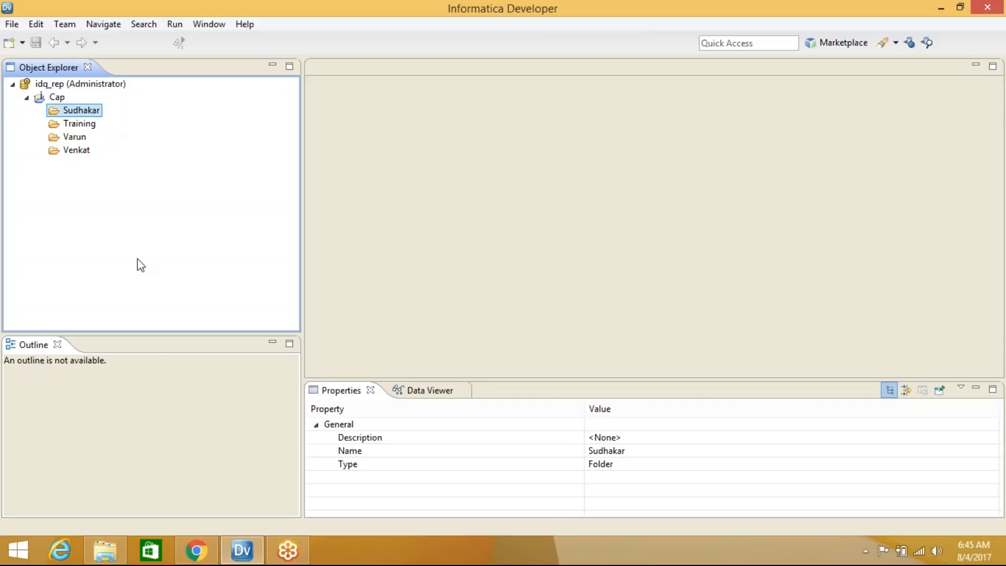
{"action": "left_click", "coordinate": [197, 550]}
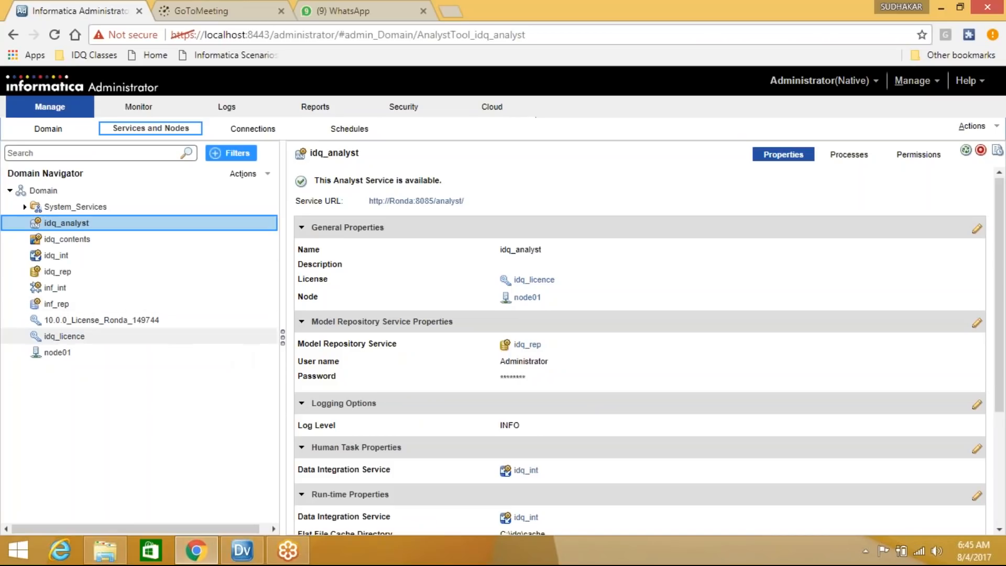
{"action": "left_click", "coordinate": [334, 5]}
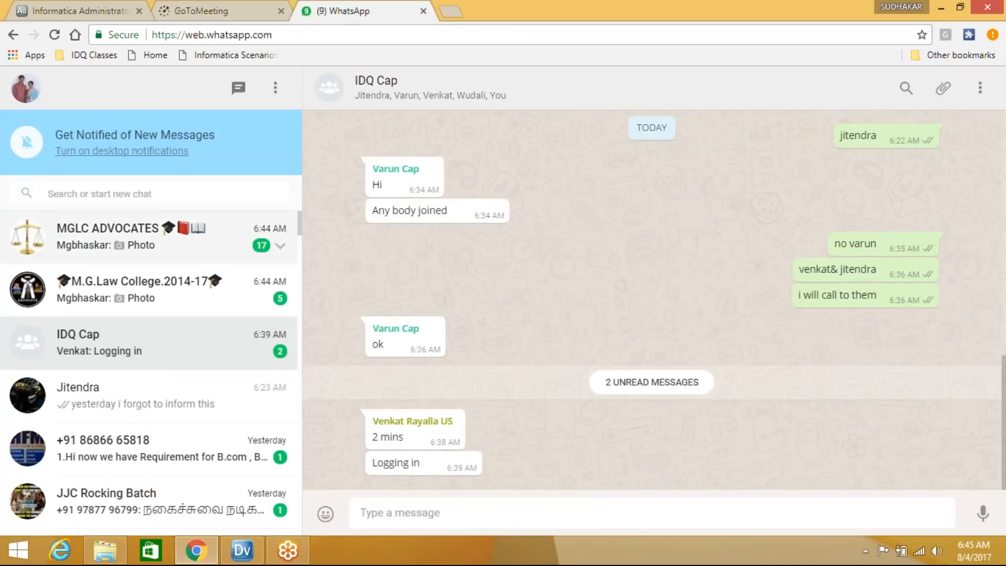
{"action": "left_click", "coordinate": [941, 7]}
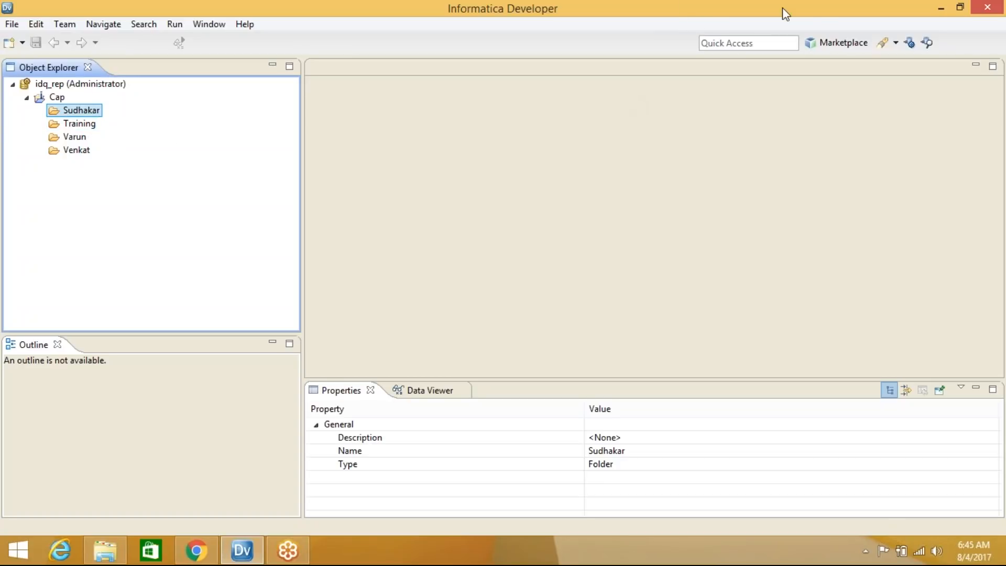
Display the Training folder's New submenu, closing and reopening its context menu once
{"action": "left_click", "coordinate": [826, 97]}
{"action": "right_click", "coordinate": [80, 125]}
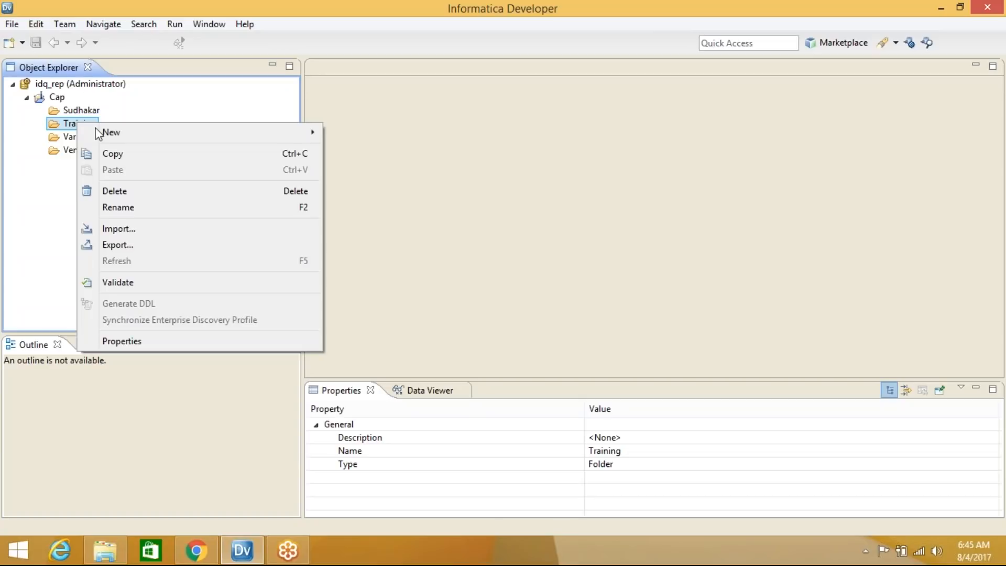
{"action": "mouse_move", "coordinate": [168, 133]}
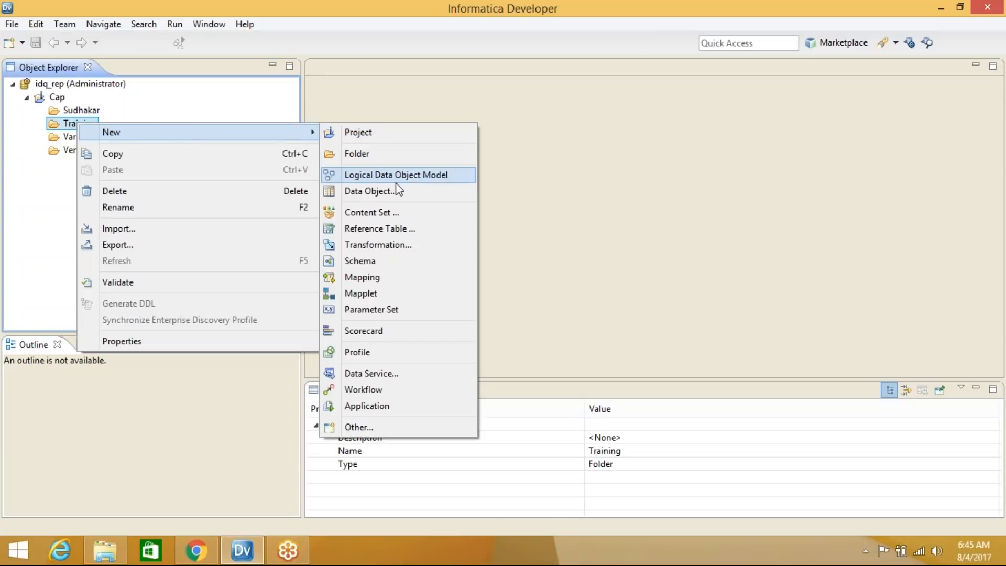
{"action": "left_click", "coordinate": [523, 159]}
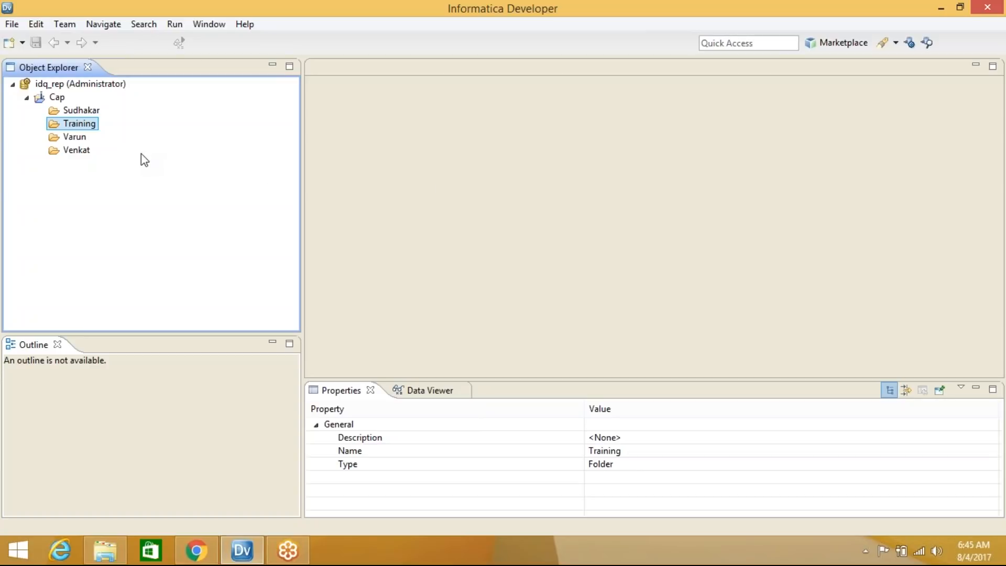
{"action": "right_click", "coordinate": [92, 127]}
Start a new Flat File Data Object in the Training folder
{"action": "mouse_move", "coordinate": [163, 135]}
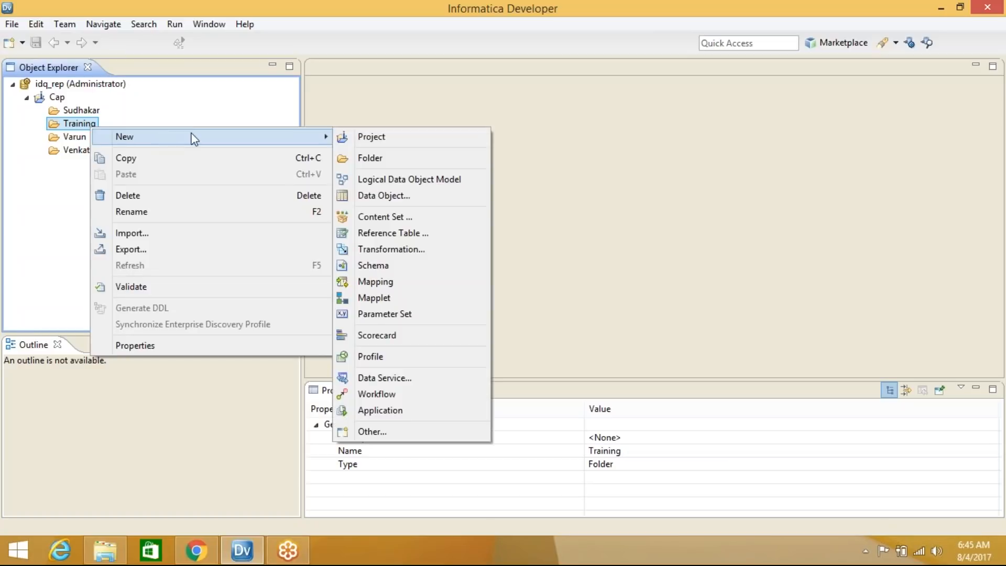
{"action": "left_click", "coordinate": [407, 197]}
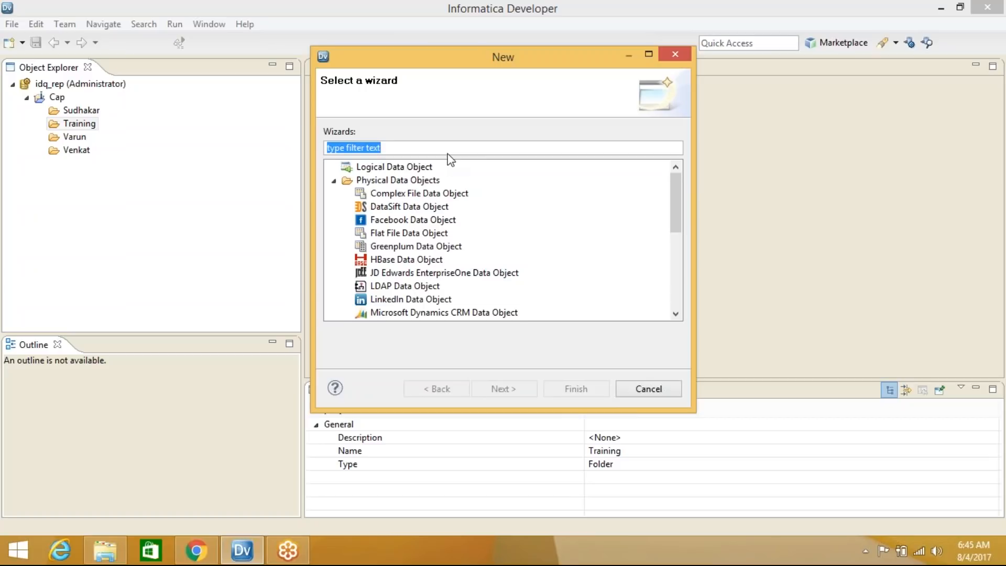
{"action": "type", "text": "fla"}
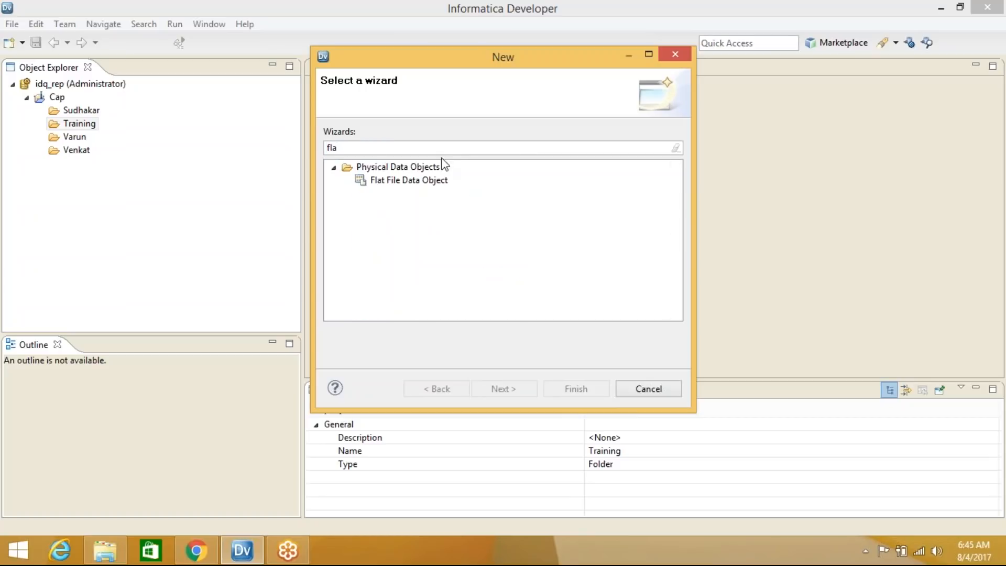
{"action": "left_click", "coordinate": [412, 180]}
{"action": "left_click", "coordinate": [506, 389]}
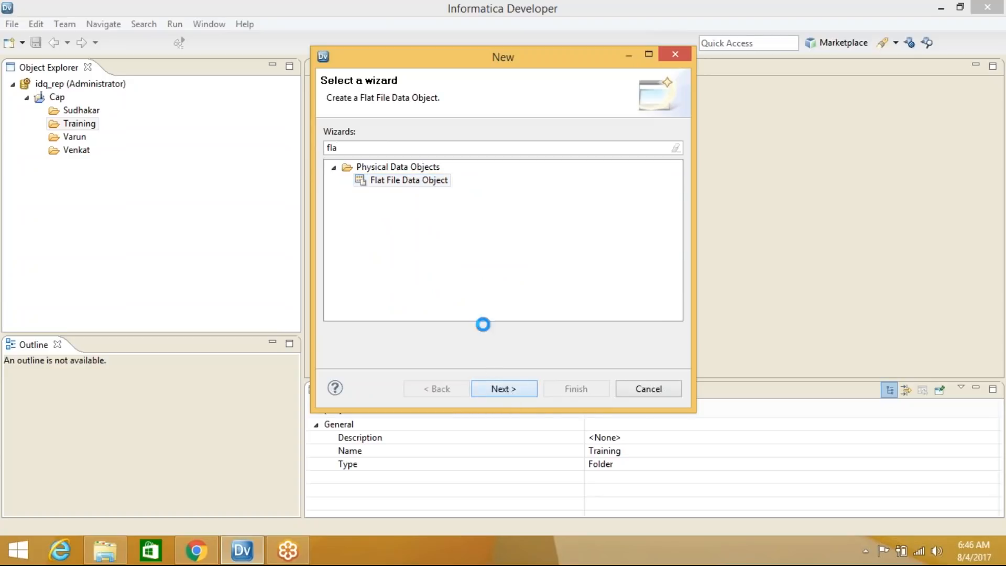
Choose C:\Tutorials\All_Customers.csv as the flat file's source
{"action": "left_click", "coordinate": [661, 170]}
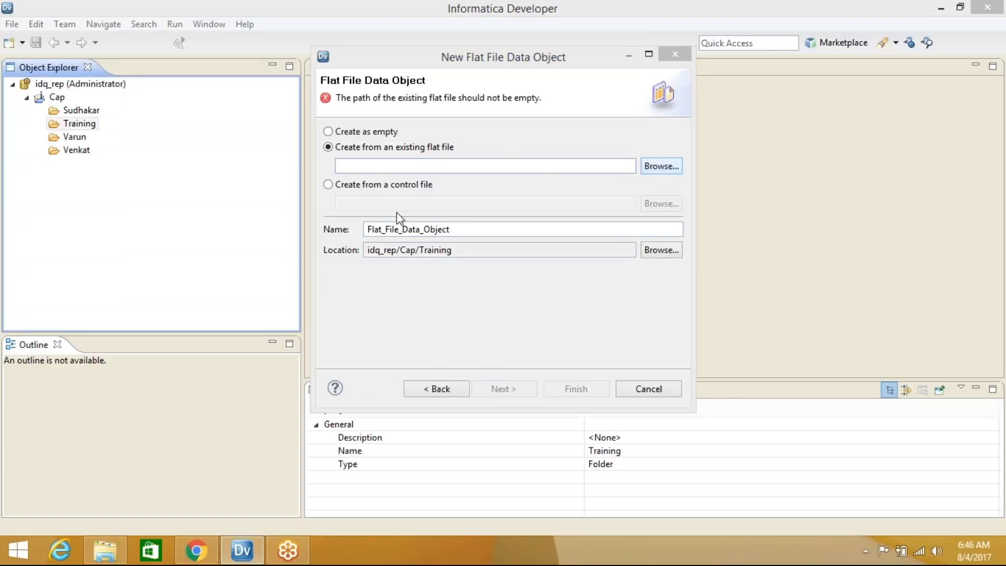
{"action": "left_click", "coordinate": [367, 264]}
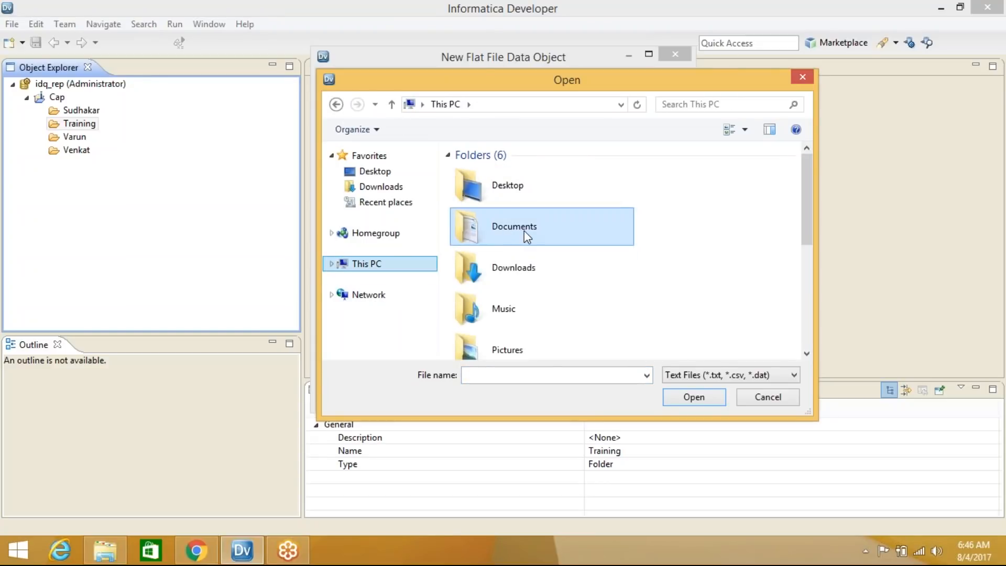
{"action": "left_click", "coordinate": [332, 265]}
{"action": "left_click", "coordinate": [385, 304]}
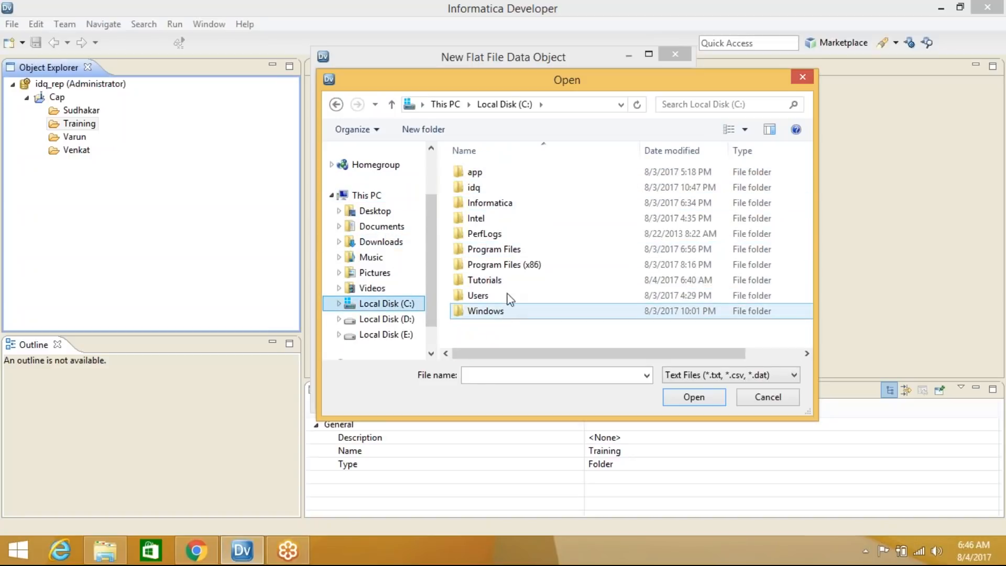
{"action": "double_click", "coordinate": [515, 281]}
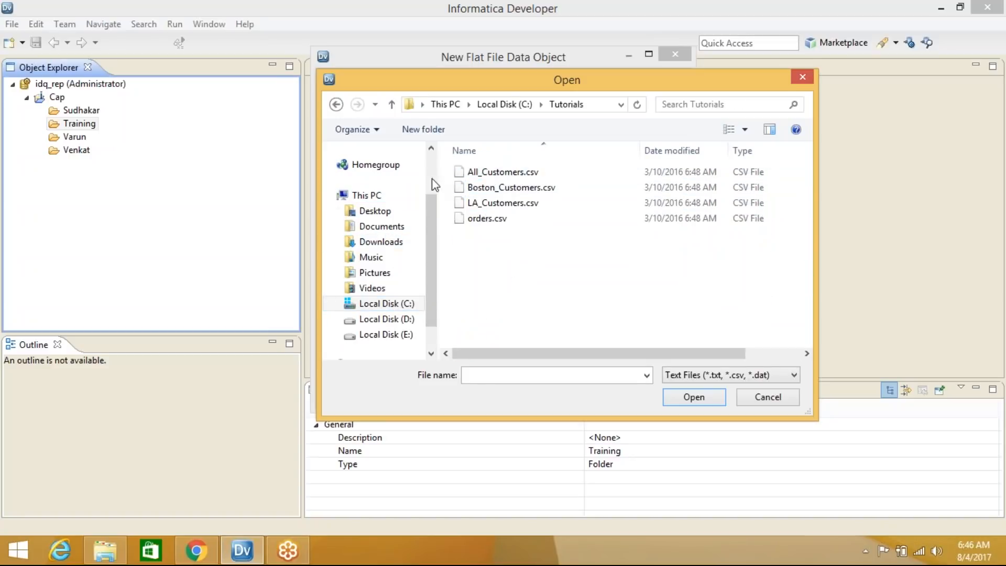
{"action": "left_click", "coordinate": [545, 172]}
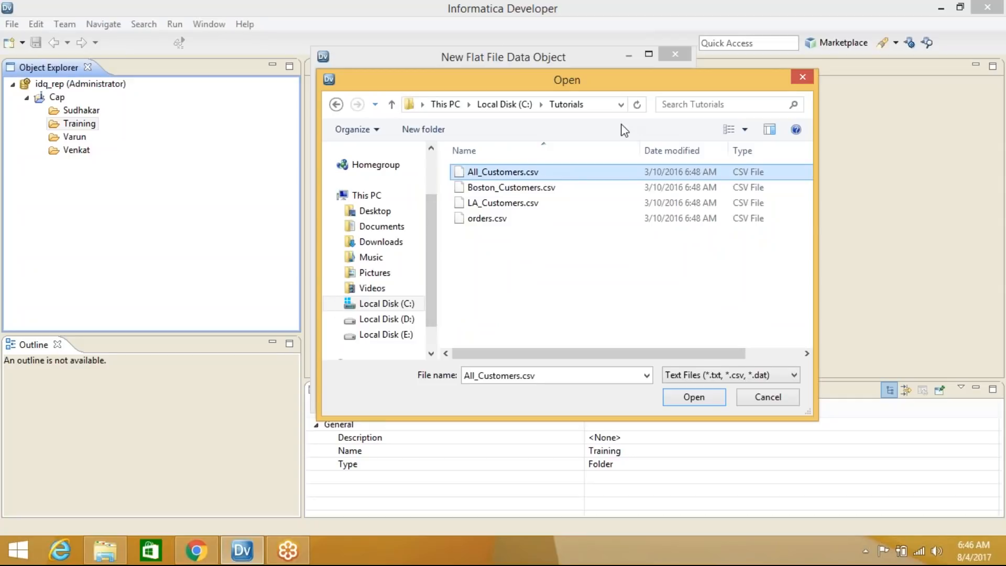
{"action": "left_click", "coordinate": [687, 399]}
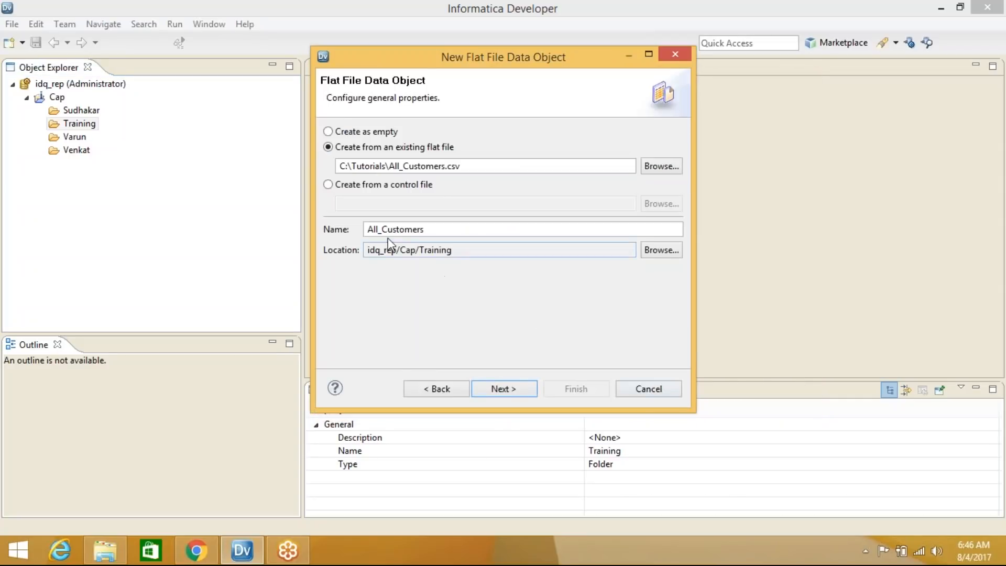
Finish All_Customers using double-quote text qualifiers and first-line column names
{"action": "left_click", "coordinate": [502, 392]}
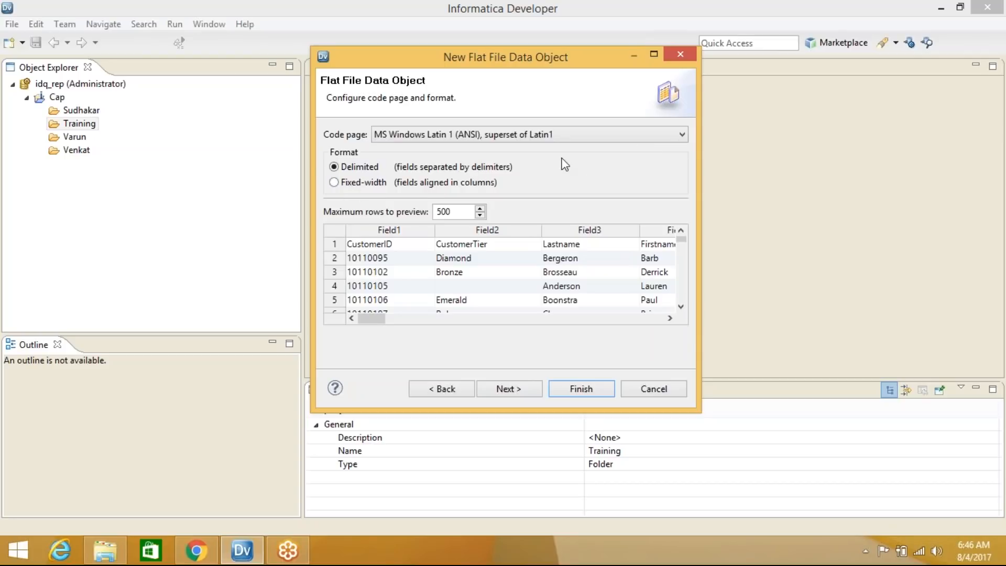
{"action": "left_click", "coordinate": [504, 393]}
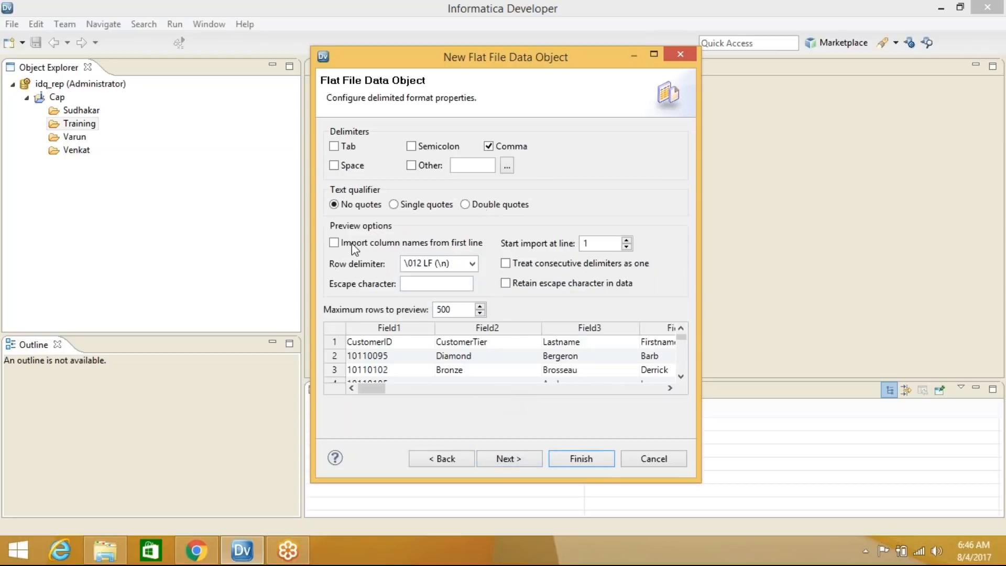
{"action": "left_click", "coordinate": [466, 205]}
{"action": "left_click", "coordinate": [334, 244]}
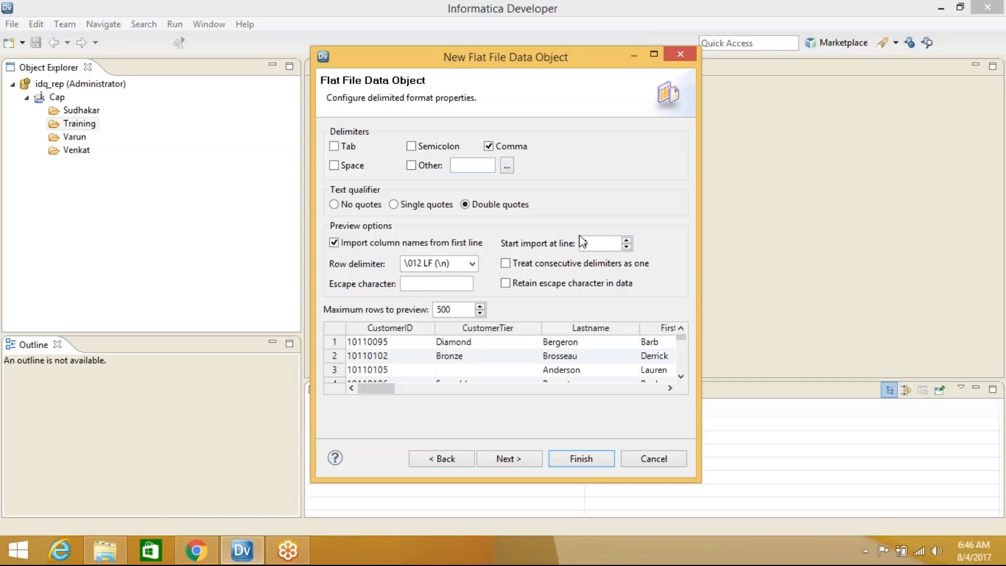
{"action": "left_click", "coordinate": [509, 459]}
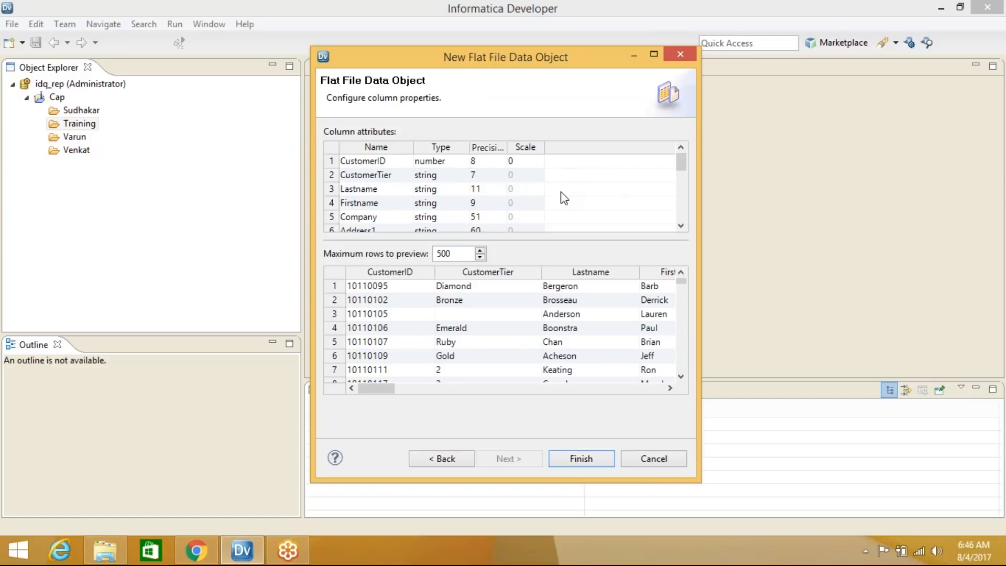
{"action": "left_click_drag", "start_coordinate": [697, 222], "coordinate": [861, 201]}
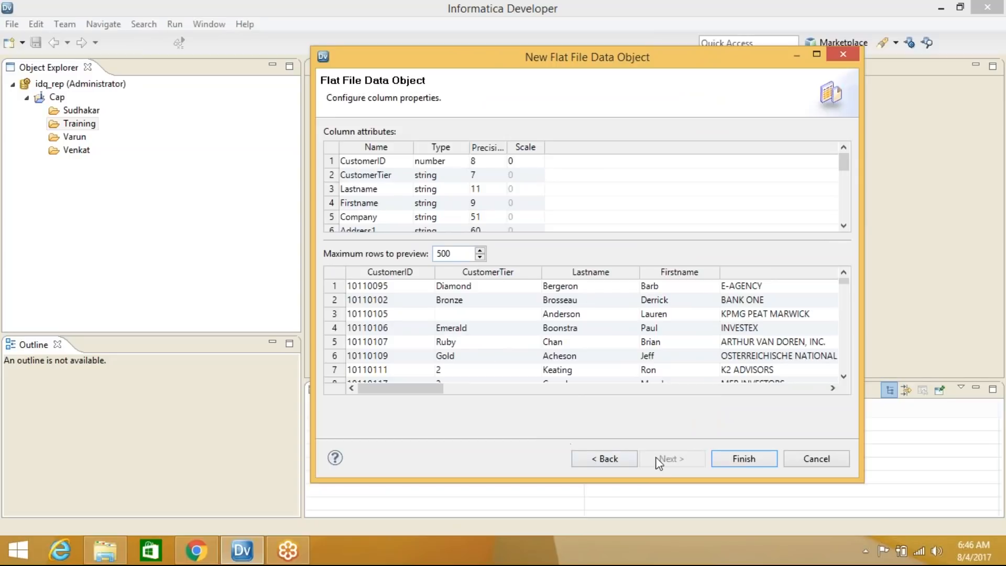
{"action": "left_click", "coordinate": [750, 465]}
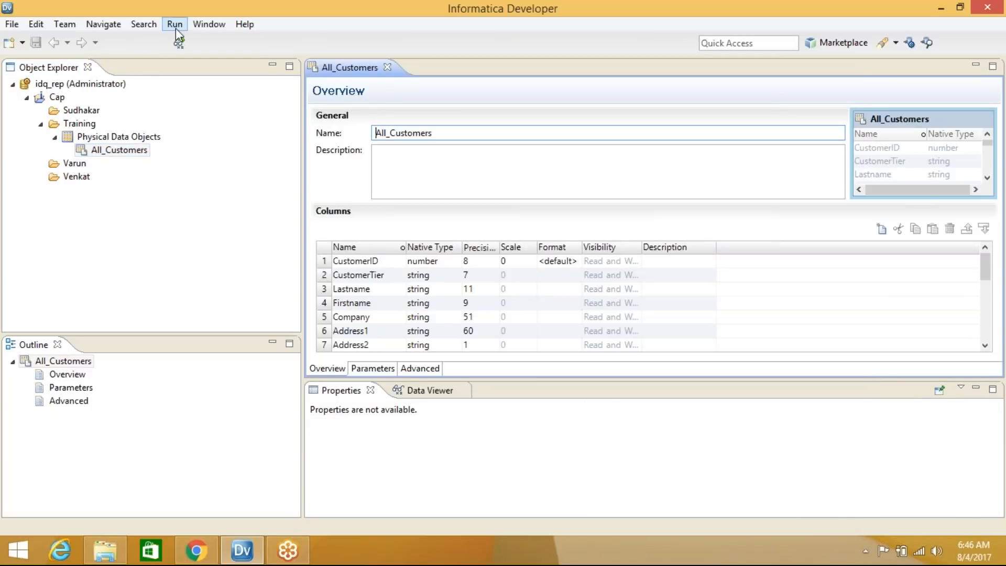
{"action": "left_click", "coordinate": [89, 127]}
{"action": "right_click", "coordinate": [87, 128]}
{"action": "mouse_move", "coordinate": [294, 132]}
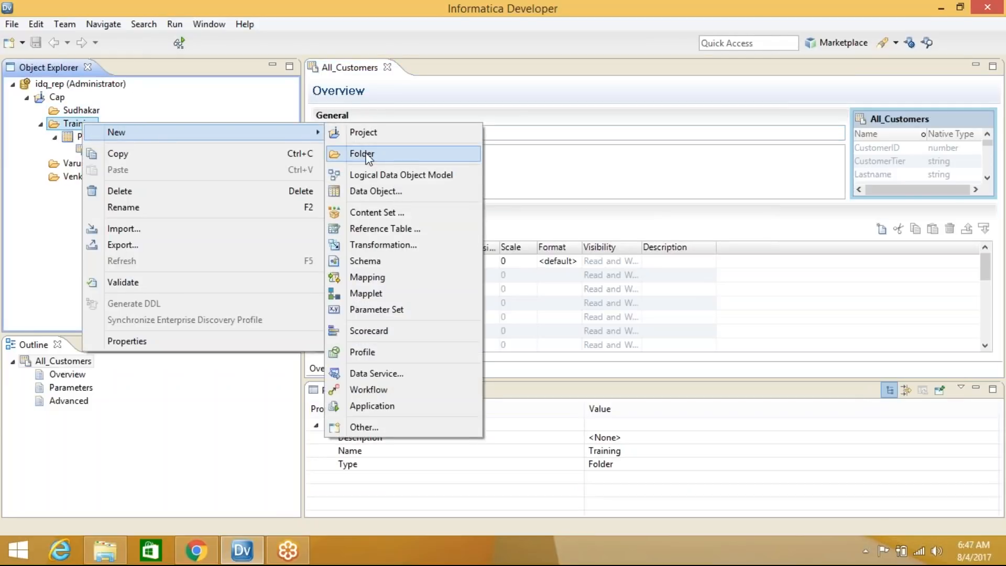
Start another Flat File Data Object sourced from C:\Tutorials\orders.csv
{"action": "left_click", "coordinate": [384, 192]}
{"action": "type", "text": "fla"}
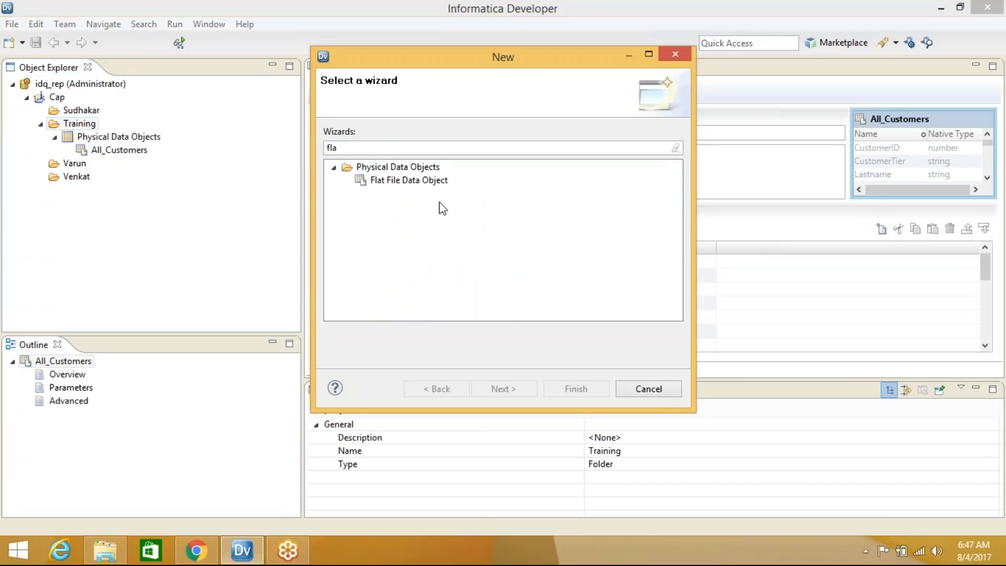
{"action": "left_click", "coordinate": [431, 187]}
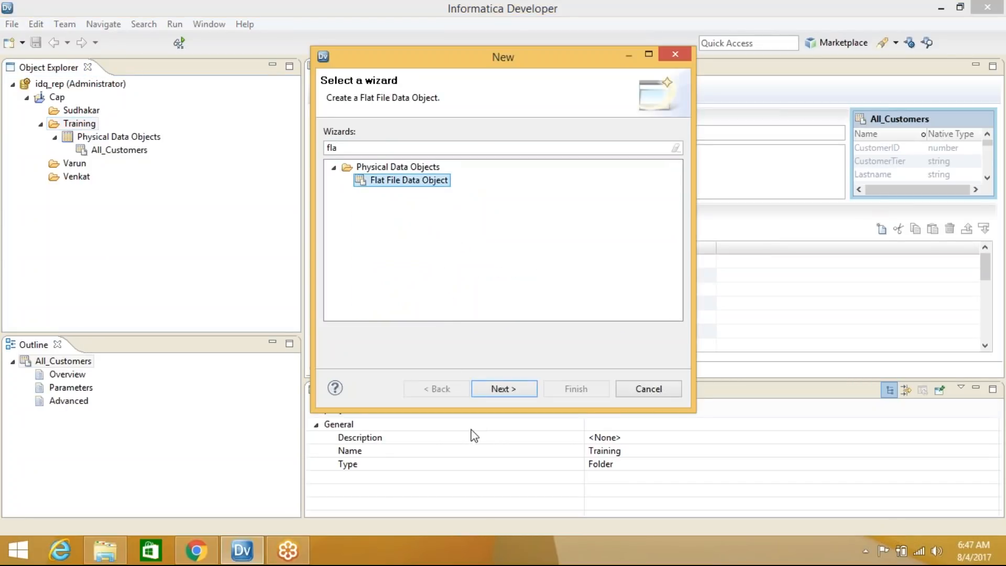
{"action": "left_click", "coordinate": [516, 397]}
{"action": "left_click", "coordinate": [660, 166]}
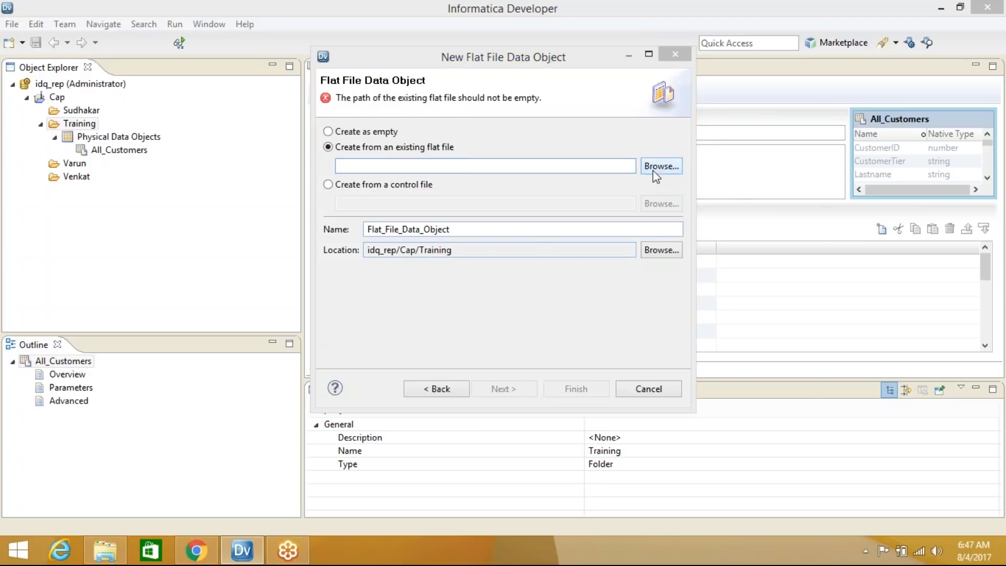
{"action": "left_click", "coordinate": [487, 219]}
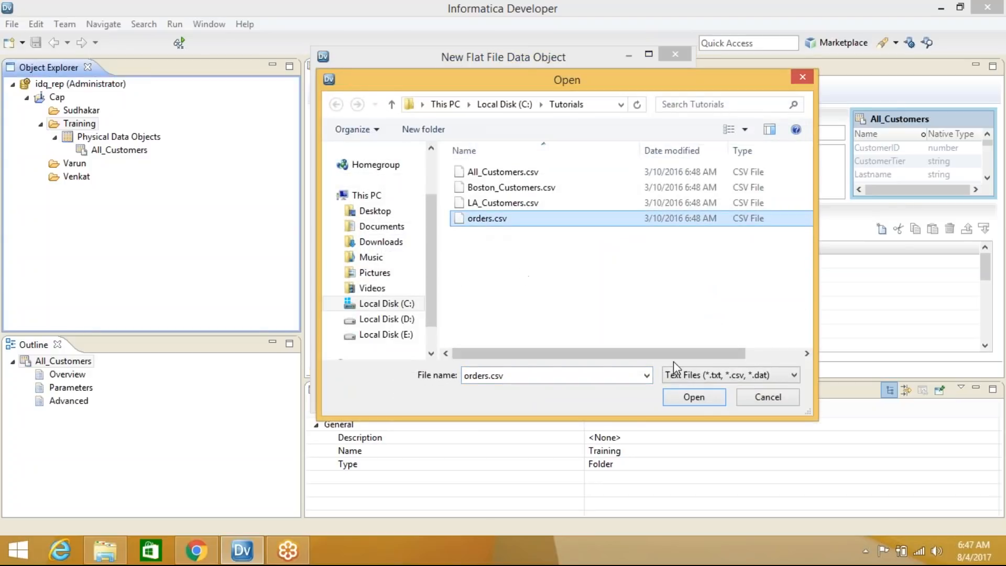
{"action": "left_click", "coordinate": [695, 402]}
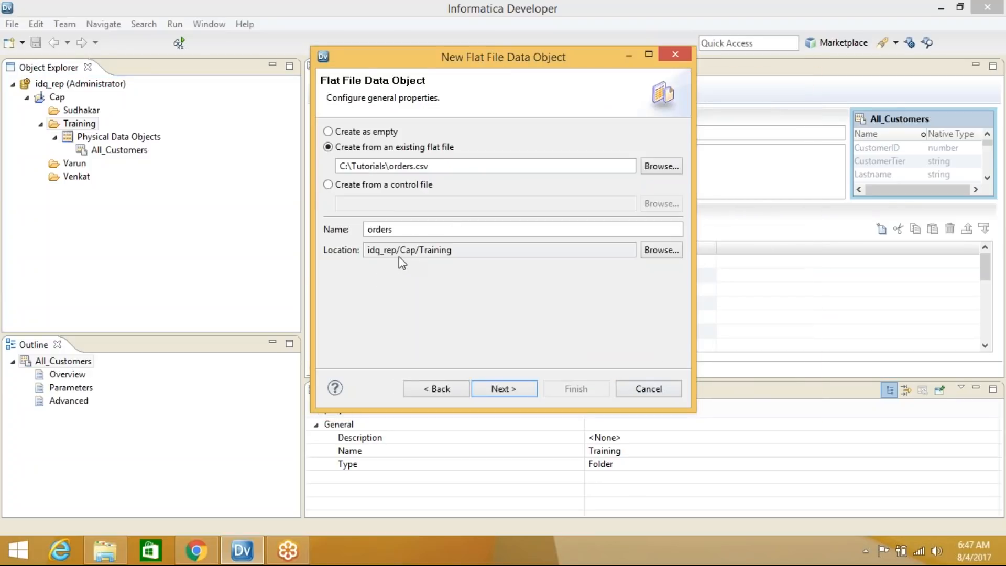
Import column names from the first line and finish the orders data object
{"action": "left_click", "coordinate": [508, 392]}
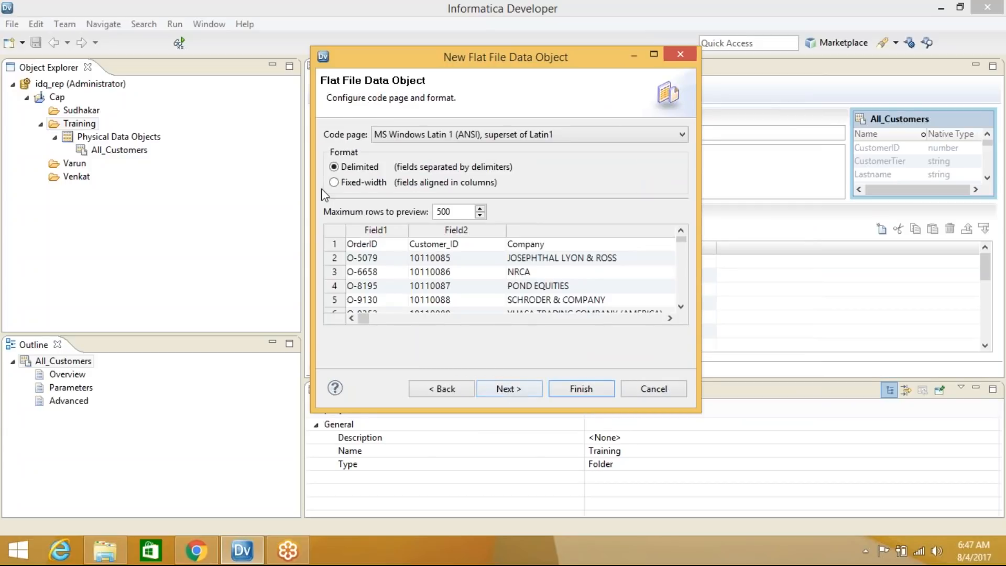
{"action": "left_click", "coordinate": [506, 392]}
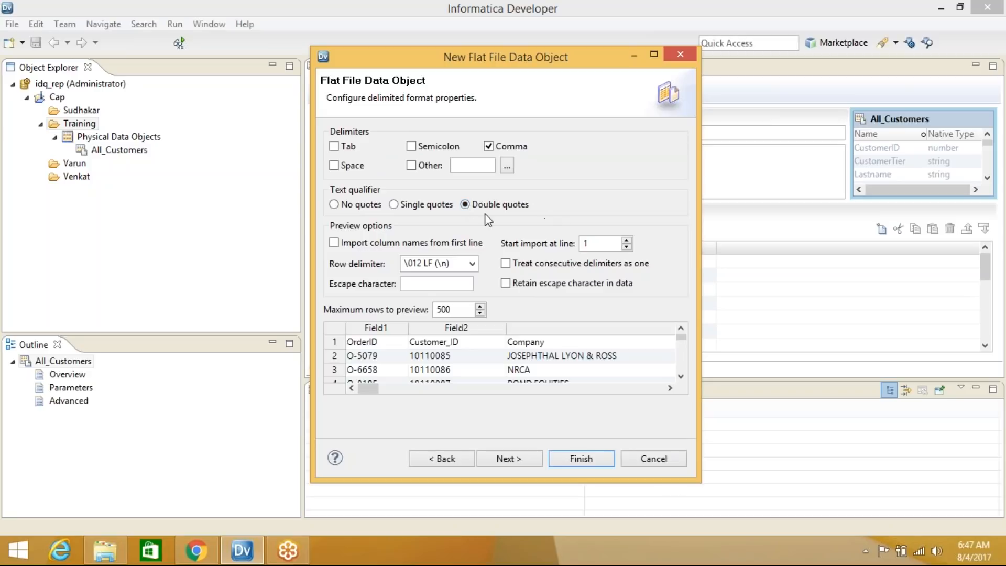
{"action": "left_click", "coordinate": [334, 243]}
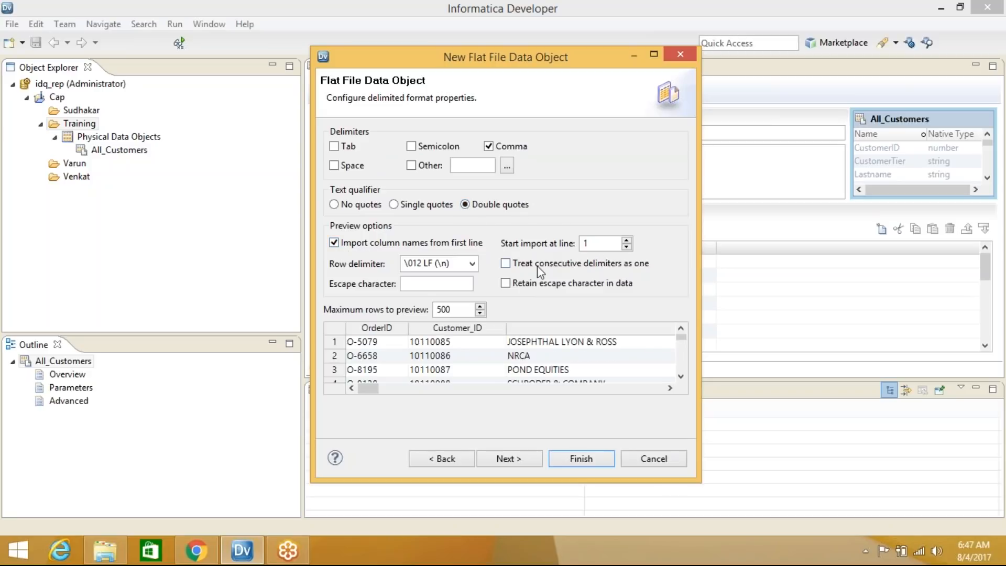
{"action": "left_click_drag", "start_coordinate": [700, 255], "coordinate": [853, 246]}
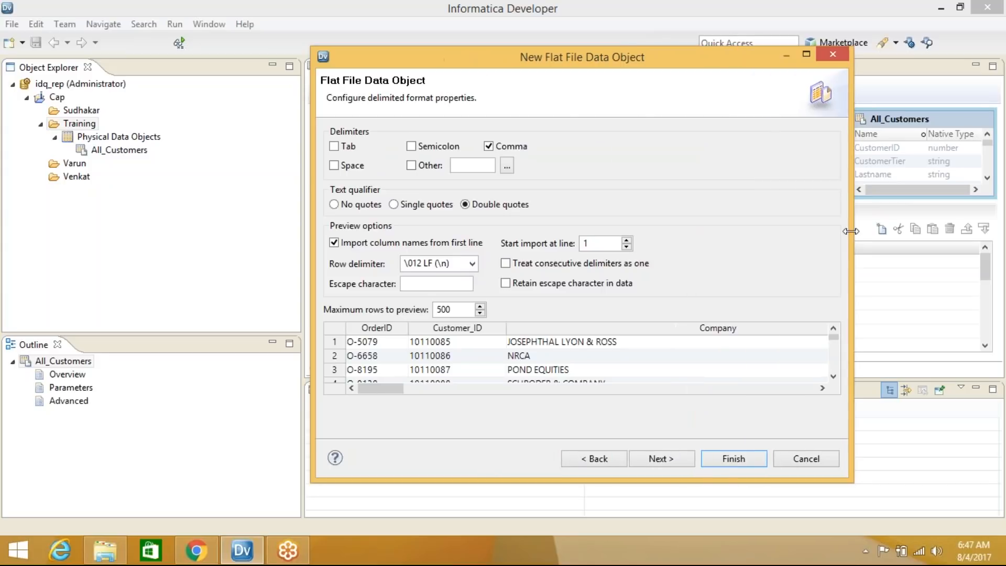
{"action": "left_click", "coordinate": [662, 459]}
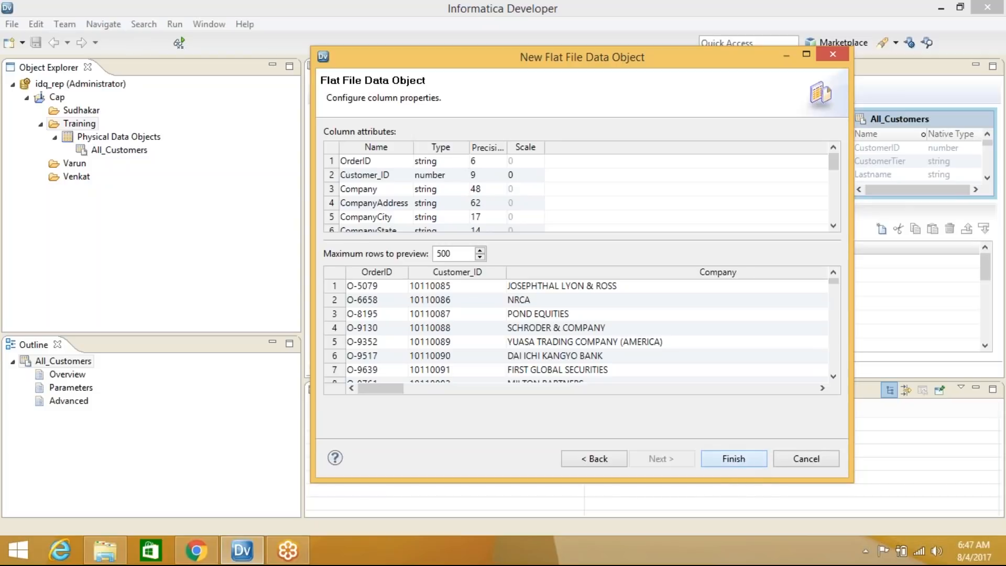
{"action": "left_click", "coordinate": [733, 458]}
{"action": "left_click", "coordinate": [209, 560]}
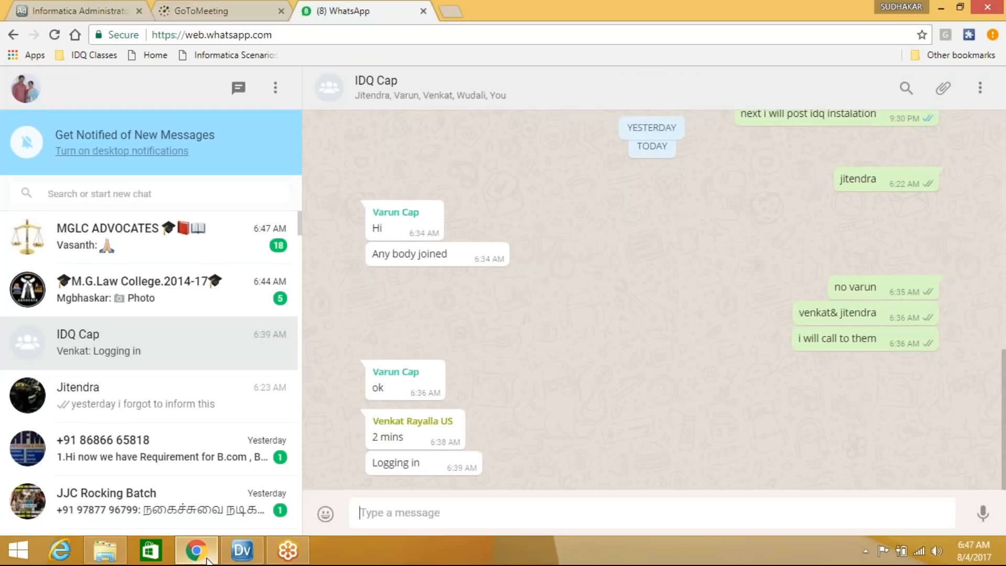
{"action": "left_click", "coordinate": [209, 559]}
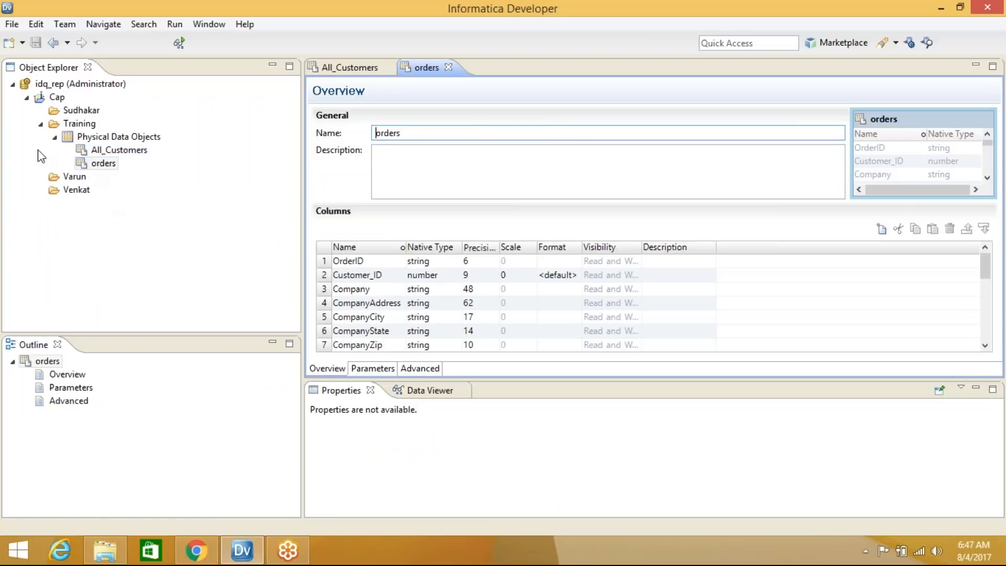
Check both objects under Physical Data Objects and start a Relational Data Object in Training
{"action": "left_click", "coordinate": [55, 137]}
{"action": "left_click", "coordinate": [105, 138]}
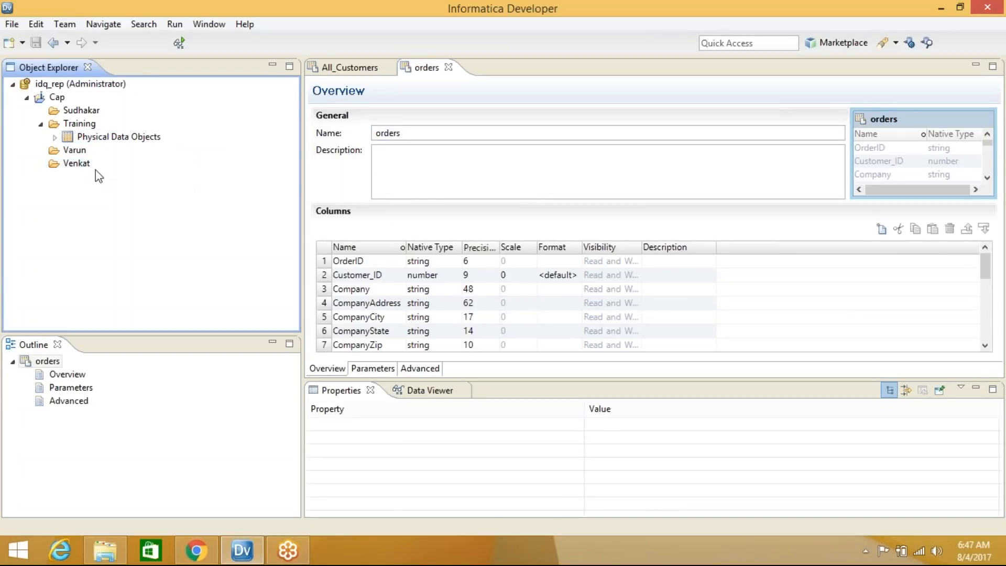
{"action": "left_click", "coordinate": [54, 137]}
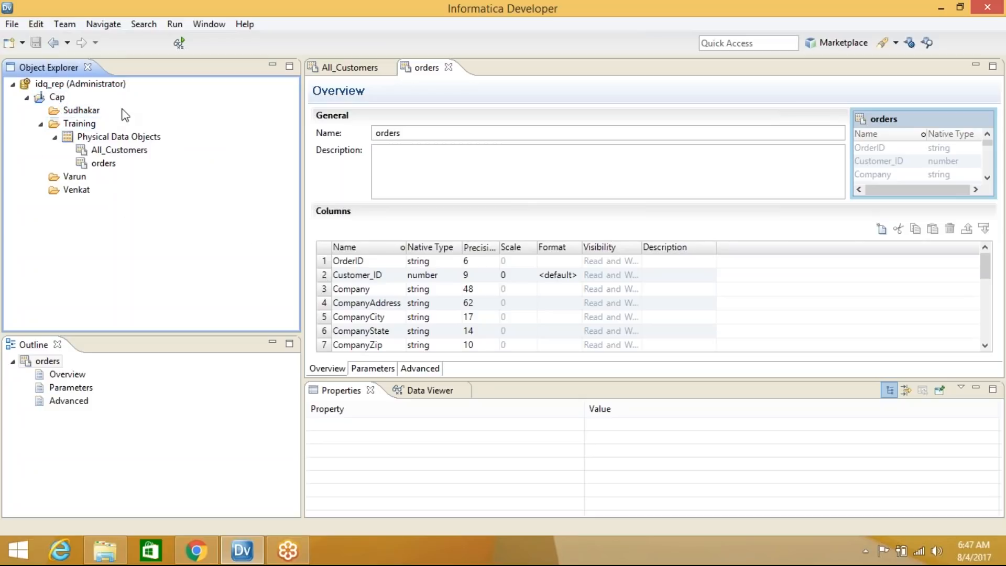
{"action": "right_click", "coordinate": [90, 130]}
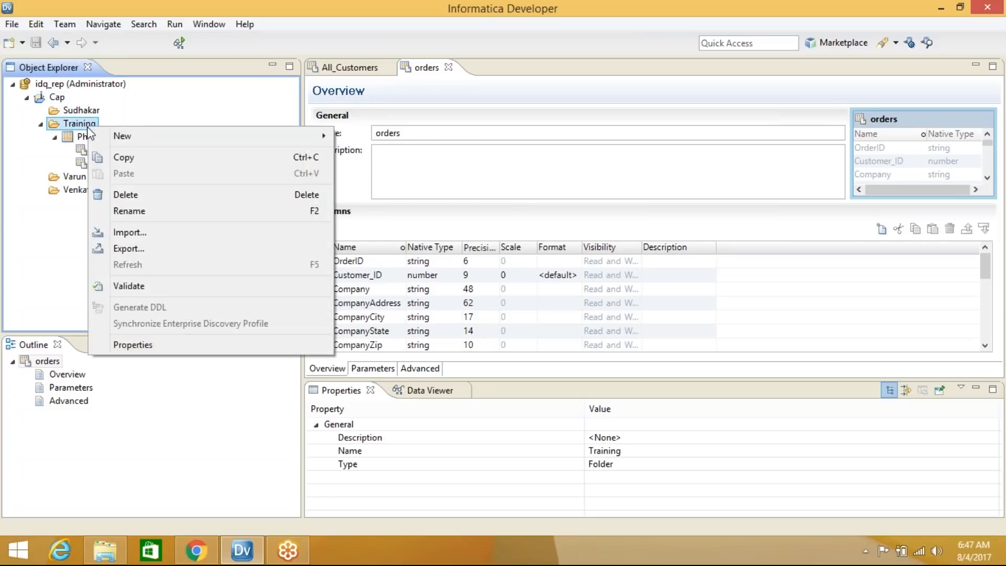
{"action": "mouse_move", "coordinate": [176, 144]}
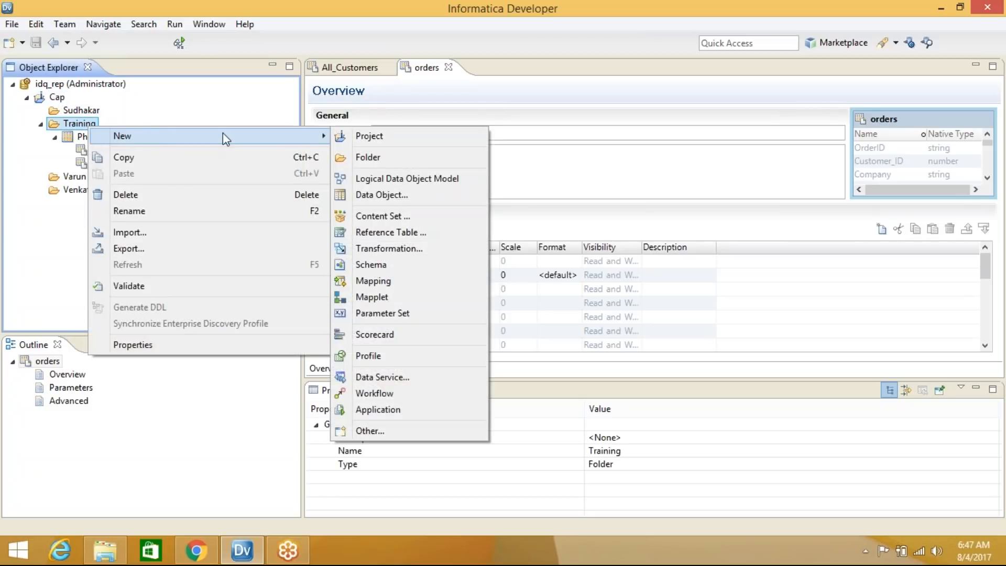
{"action": "left_click", "coordinate": [408, 195]}
{"action": "type", "text": "rel"}
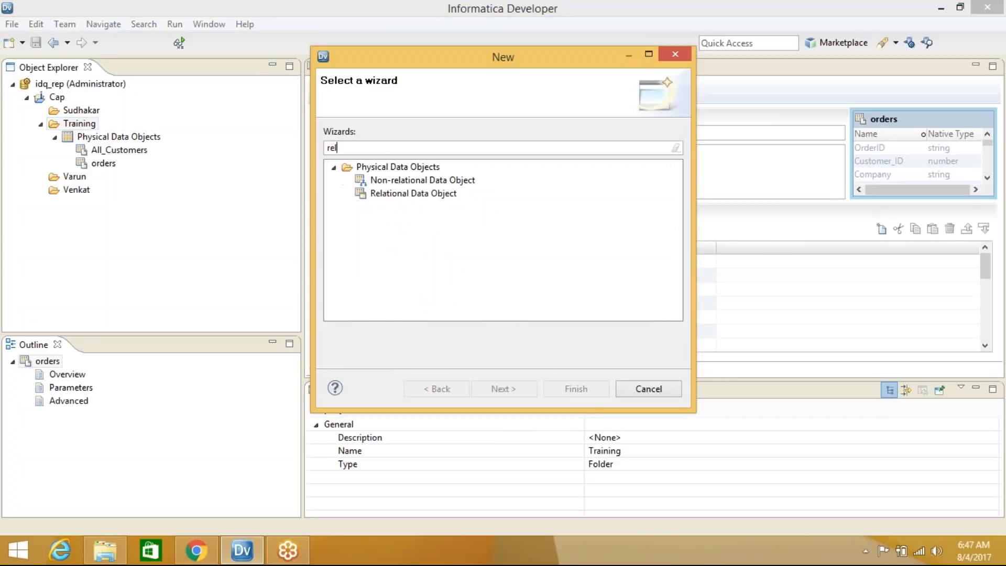
{"action": "left_click", "coordinate": [438, 195]}
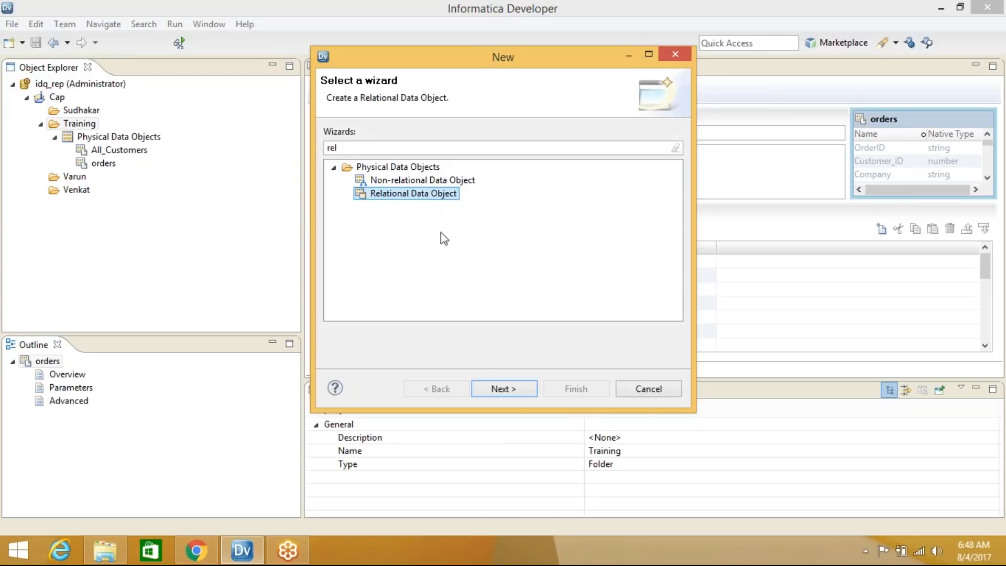
{"action": "left_click", "coordinate": [503, 388]}
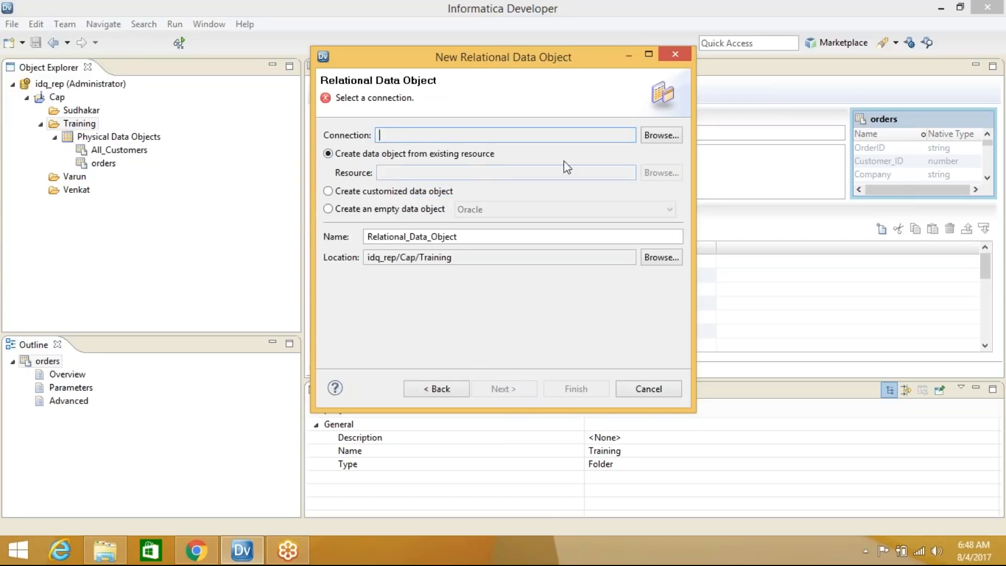
Look through the Oracle database connections, then cancel the relational data object wizard
{"action": "left_click", "coordinate": [655, 135]}
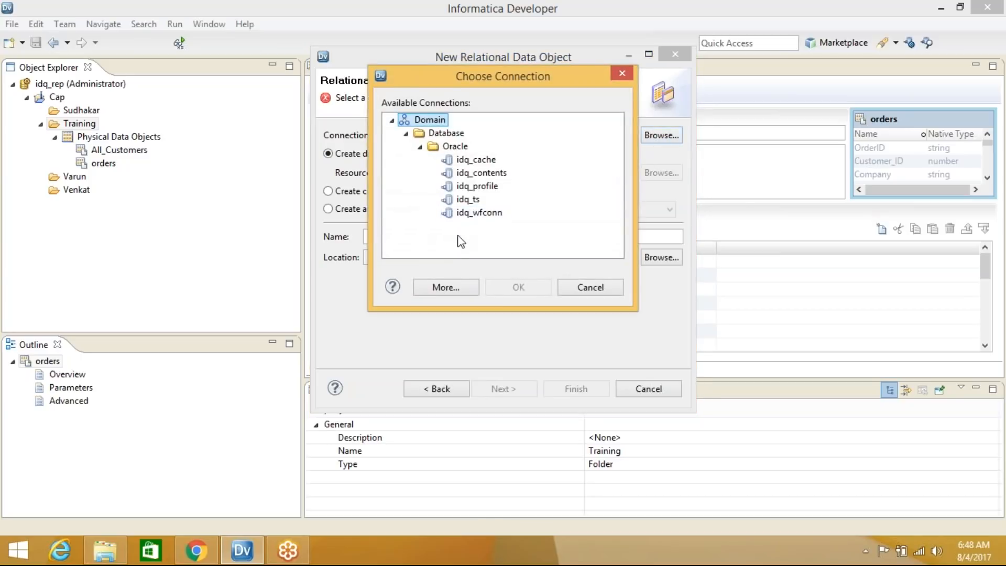
{"action": "left_click", "coordinate": [420, 147]}
{"action": "left_click", "coordinate": [420, 147]}
{"action": "left_click", "coordinate": [625, 72]}
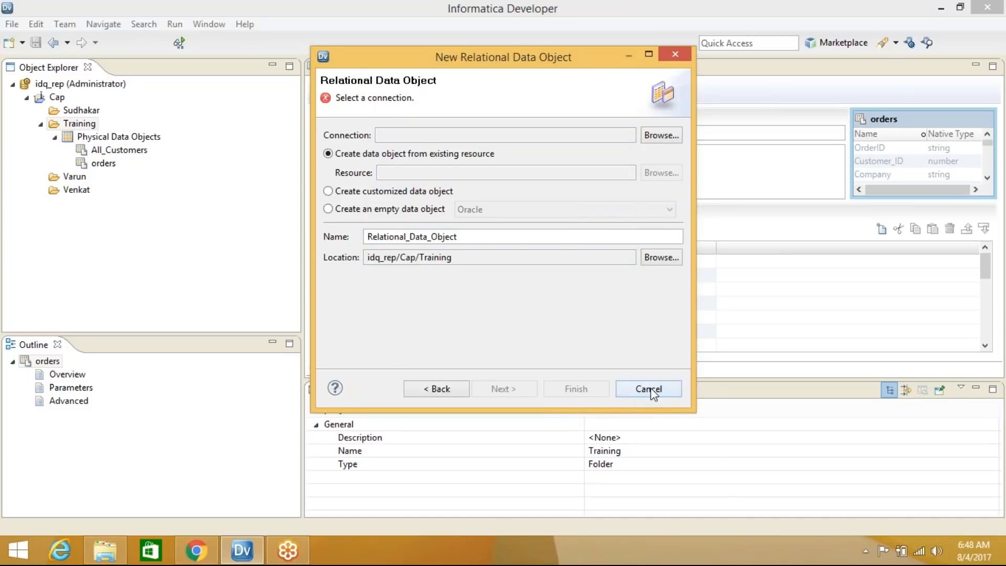
{"action": "left_click", "coordinate": [632, 393]}
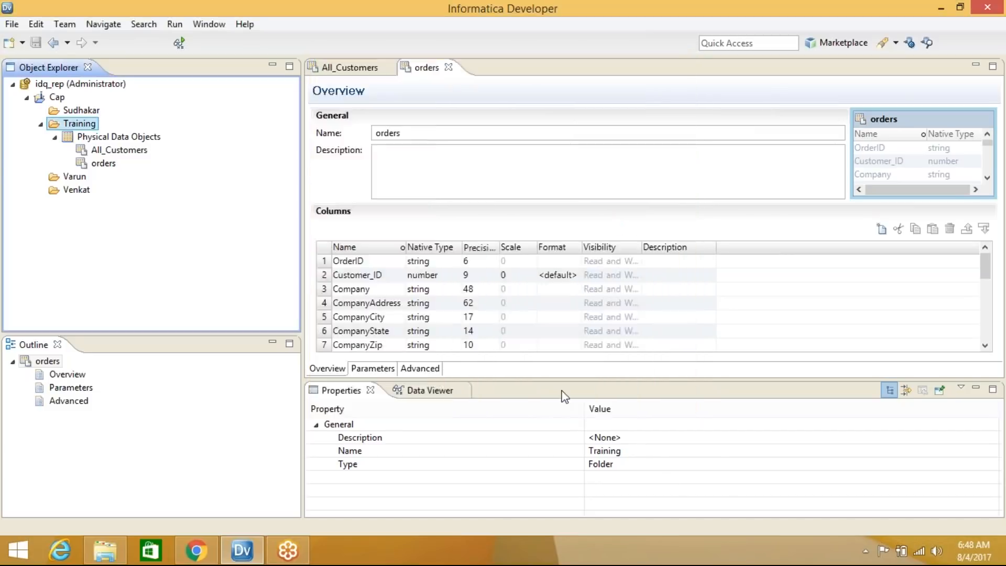
Start a new Database connection and advance to its name and type page
{"action": "left_click", "coordinate": [910, 44]}
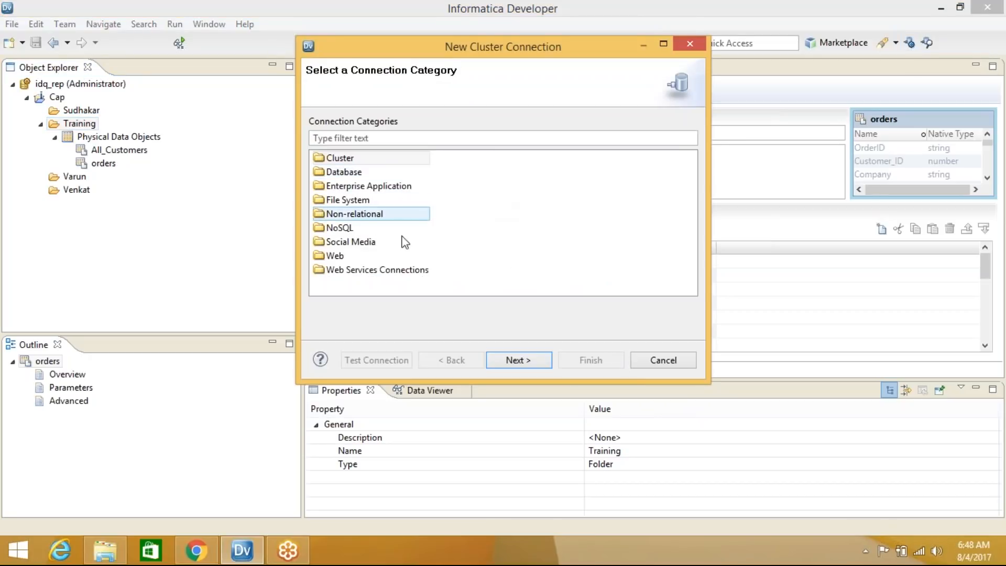
{"action": "left_click", "coordinate": [355, 172]}
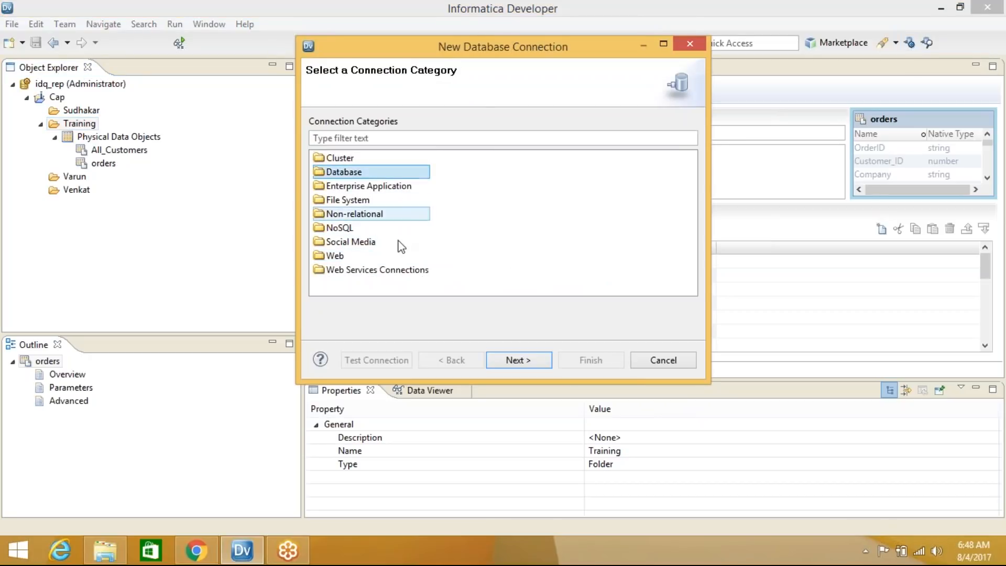
{"action": "left_click", "coordinate": [519, 361]}
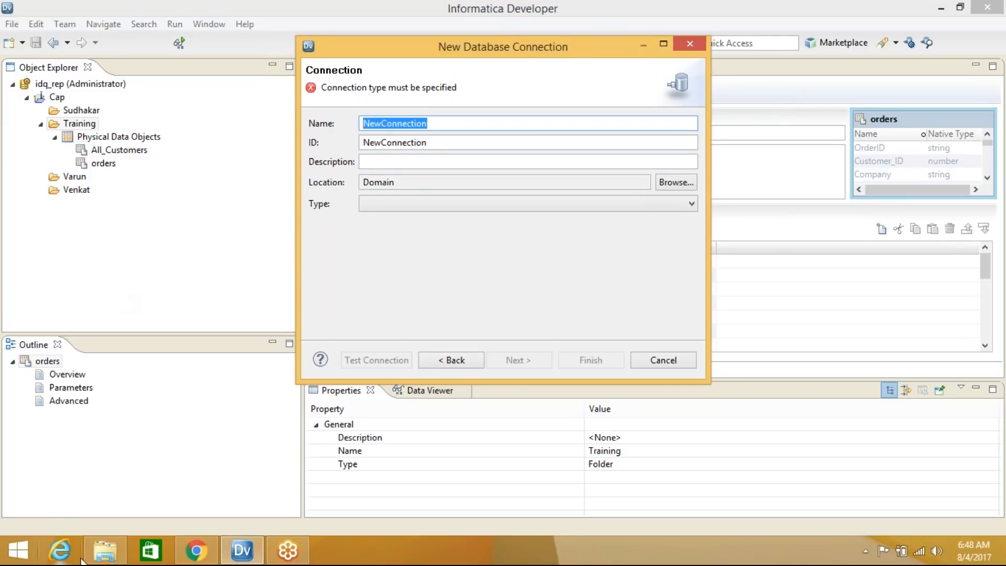
Bring the Local Disk (C:) File Explorer window forward and show all drives
{"action": "mouse_move", "coordinate": [108, 560]}
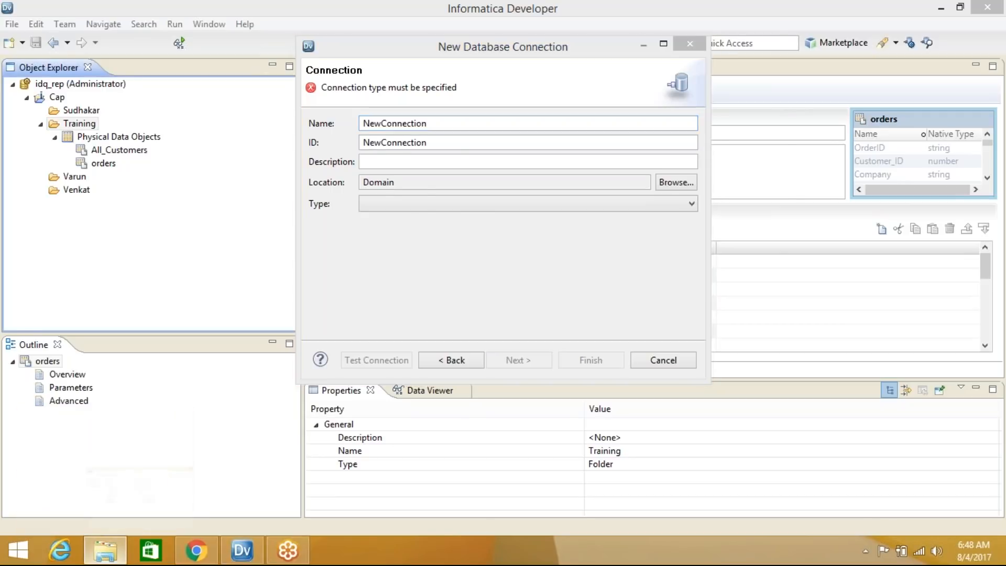
{"action": "left_click", "coordinate": [108, 555]}
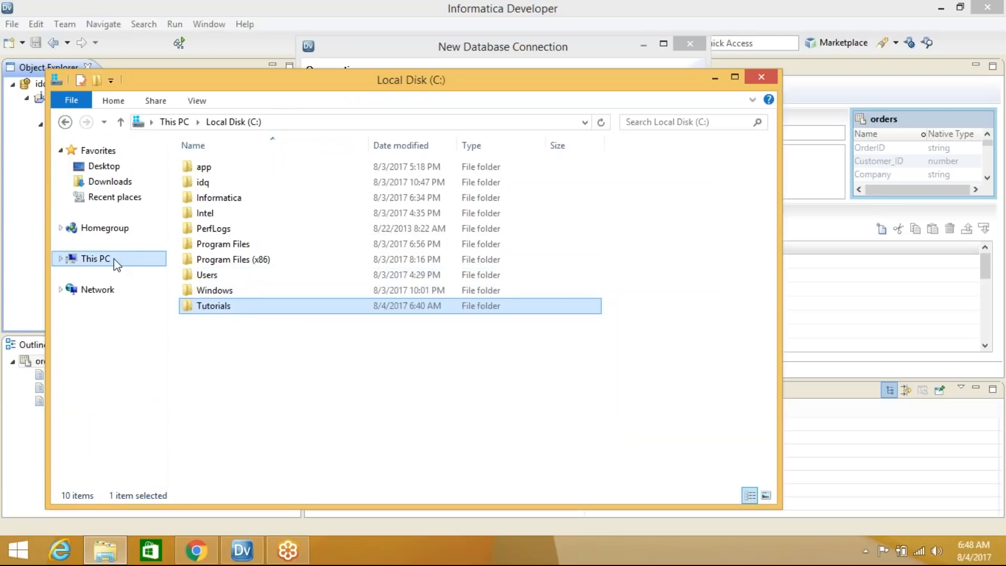
{"action": "left_click", "coordinate": [91, 259]}
Open inf rep from D:\Softwares\informatica 10 and select its two alter user scott lines
{"action": "double_click", "coordinate": [379, 285]}
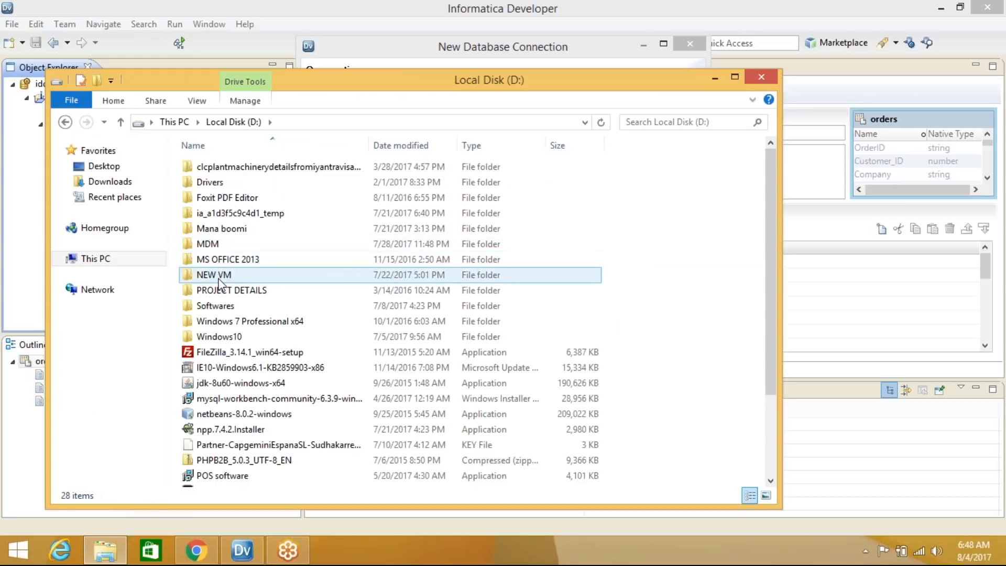
{"action": "double_click", "coordinate": [222, 307]}
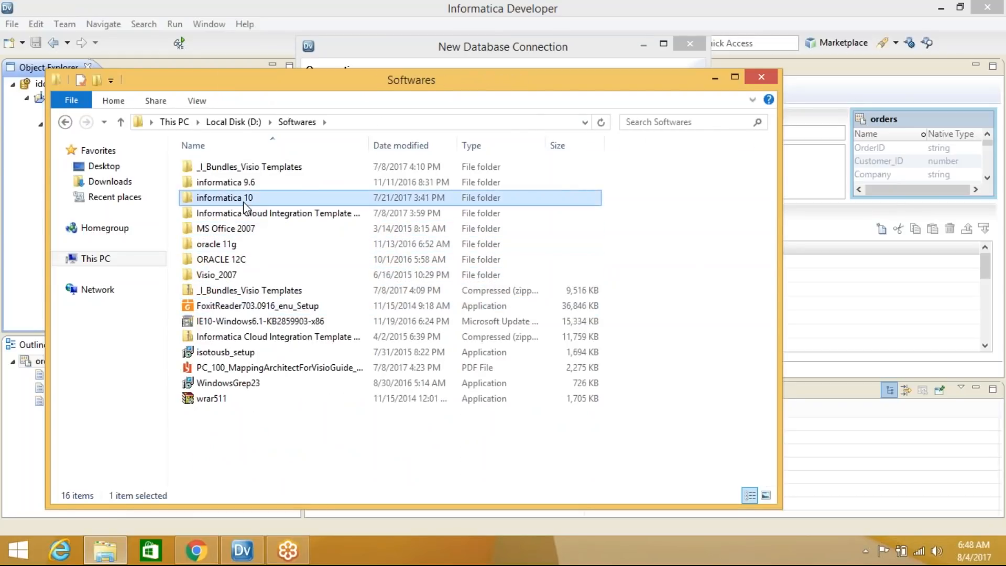
{"action": "double_click", "coordinate": [226, 198]}
{"action": "double_click", "coordinate": [229, 260]}
{"action": "scroll", "coordinate": [345, 267], "scroll_direction": "down", "scroll_amount": 13}
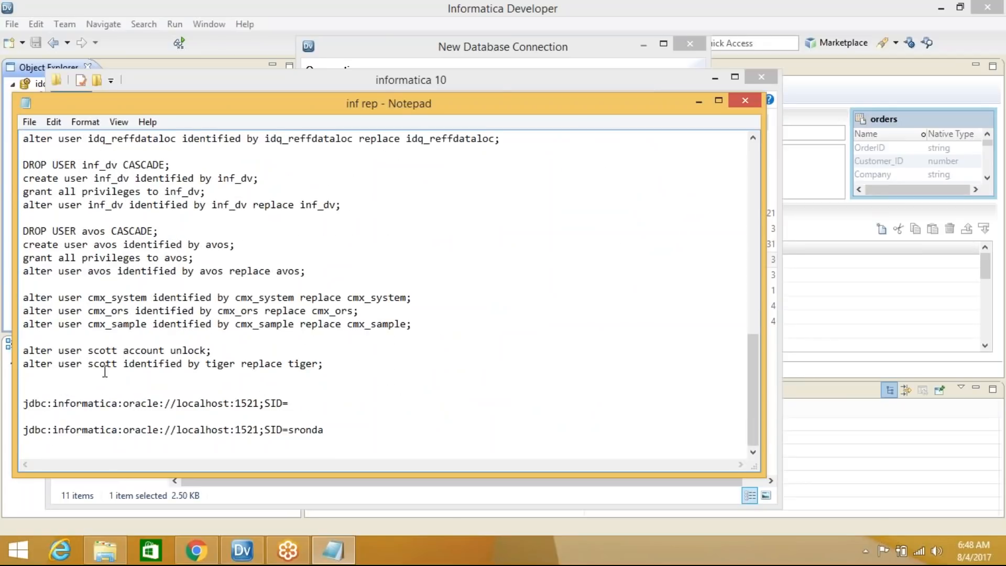
{"action": "left_click_drag", "start_coordinate": [330, 365], "coordinate": [21, 351]}
{"action": "key", "text": "ctrl+c"}
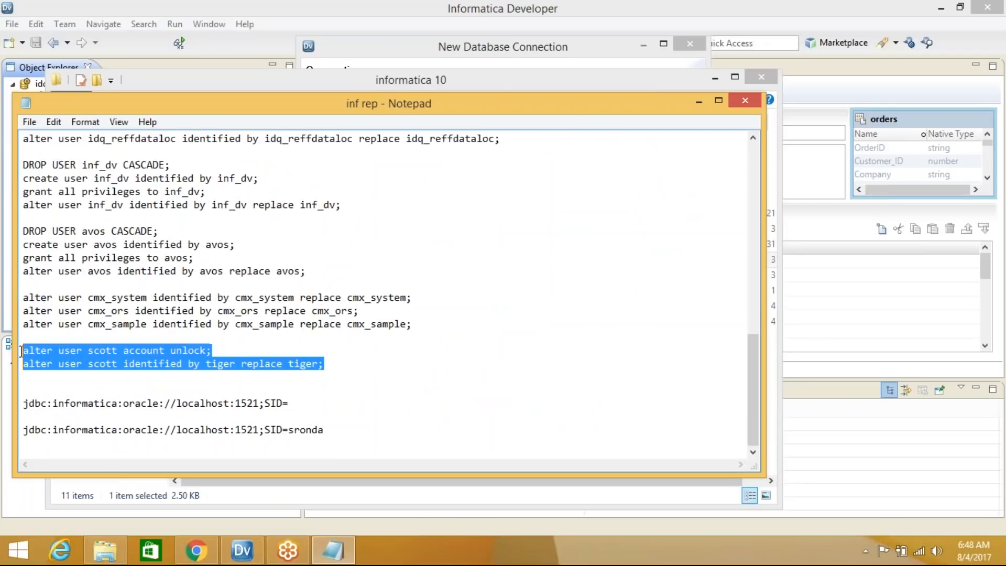
{"action": "left_click", "coordinate": [19, 551]}
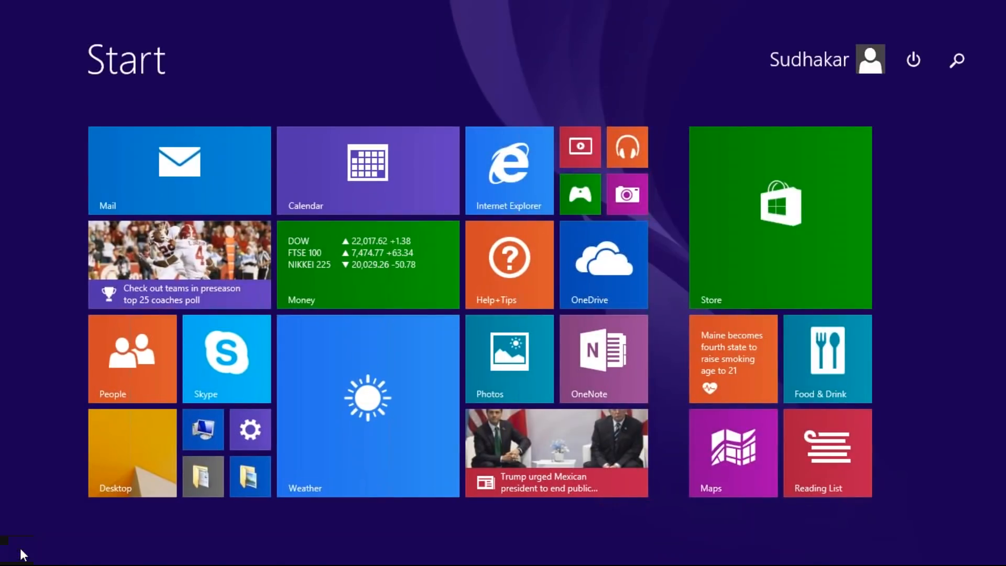
Search Start for sql and launch SQL Plus
{"action": "type", "text": "sql Plus"}
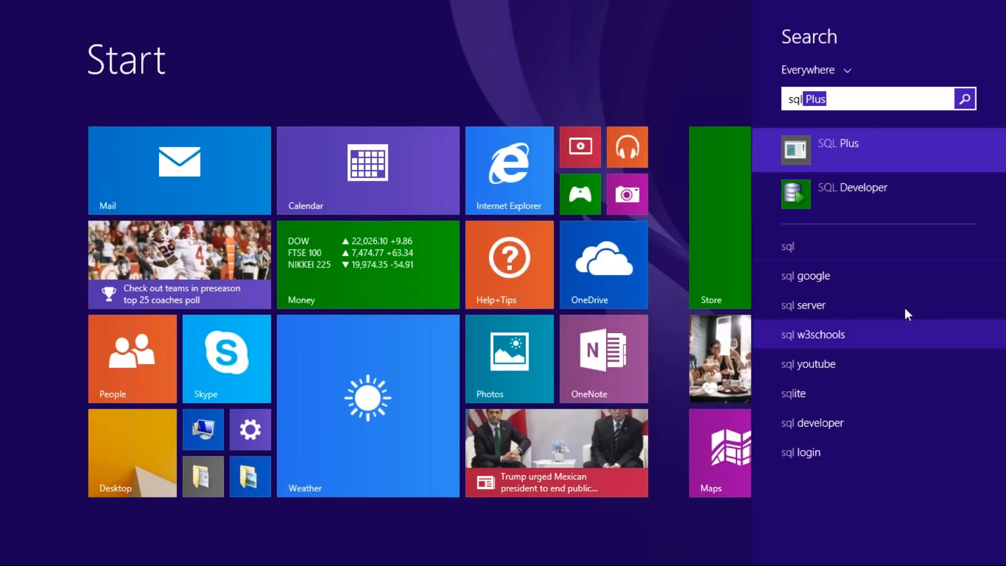
{"action": "left_click", "coordinate": [883, 152]}
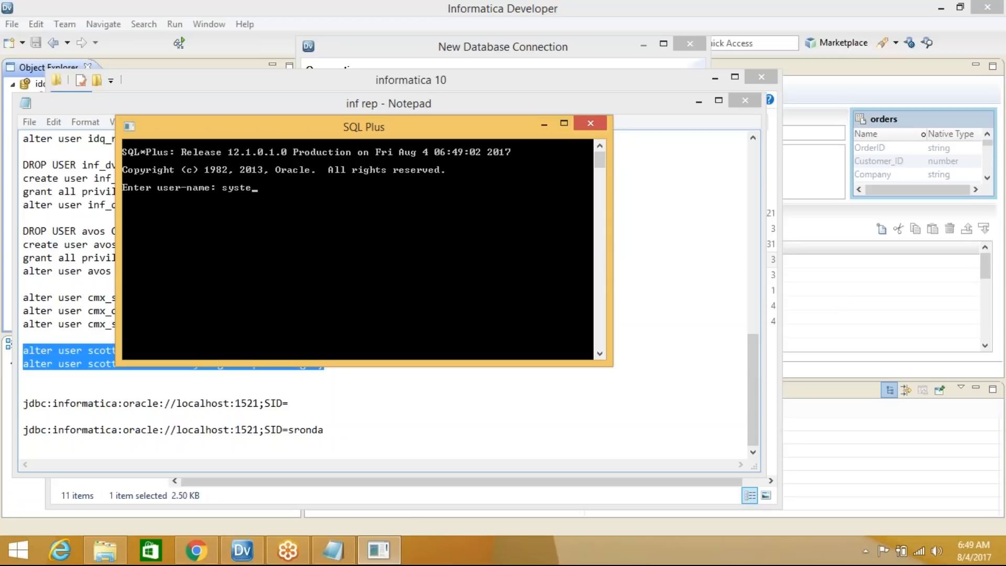
Log in to SQL Plus as system and paste the commands that unlock scott and reset its password
{"action": "key", "text": "Return"}
{"action": "key", "text": "Return"}
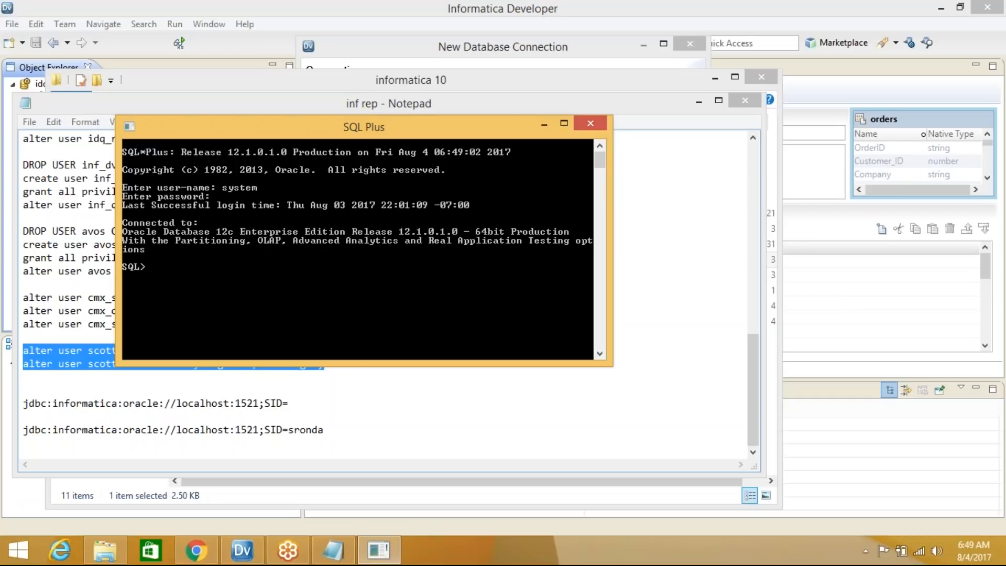
{"action": "left_click", "coordinate": [564, 124]}
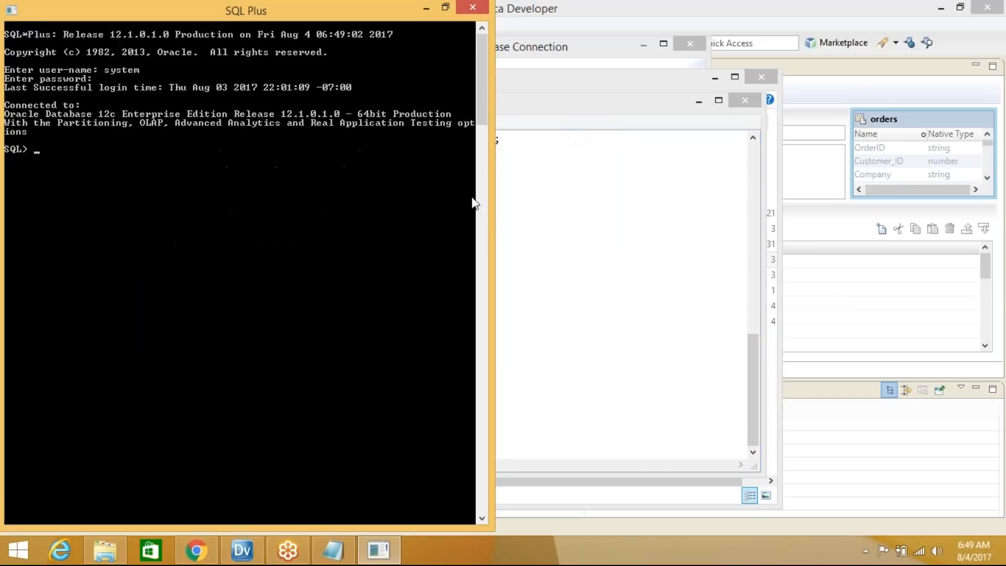
{"action": "left_click", "coordinate": [12, 11]}
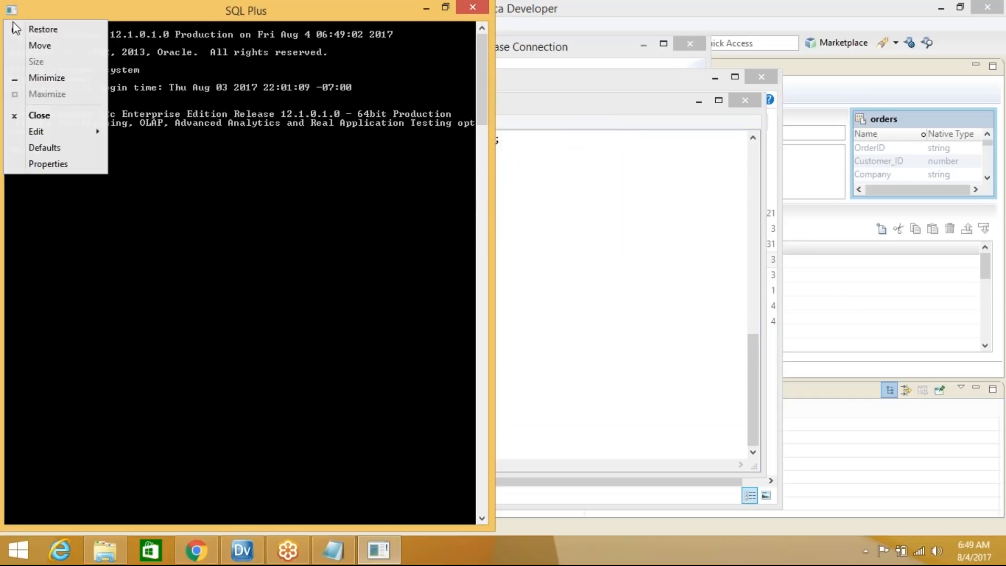
{"action": "mouse_move", "coordinate": [53, 132]}
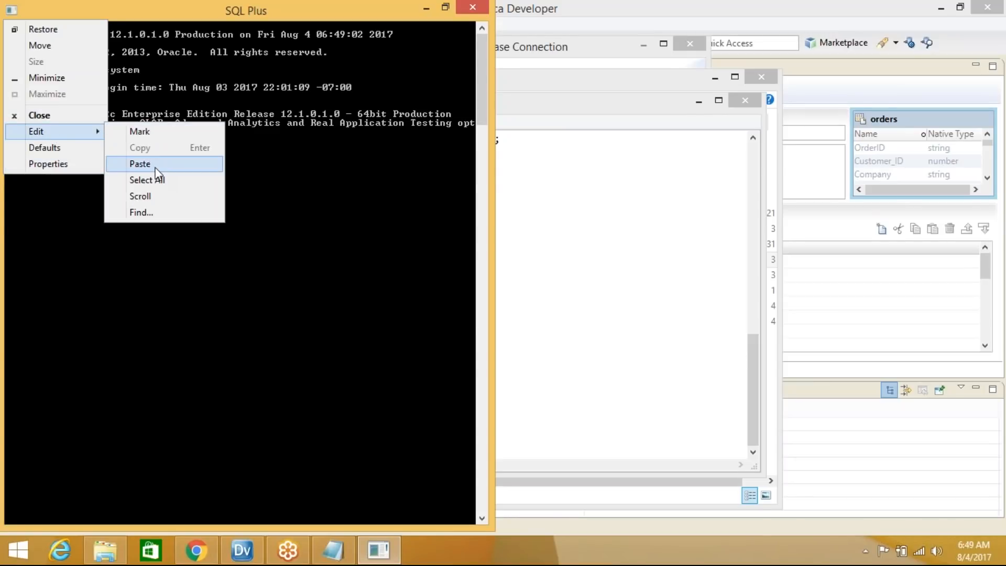
{"action": "left_click", "coordinate": [142, 164]}
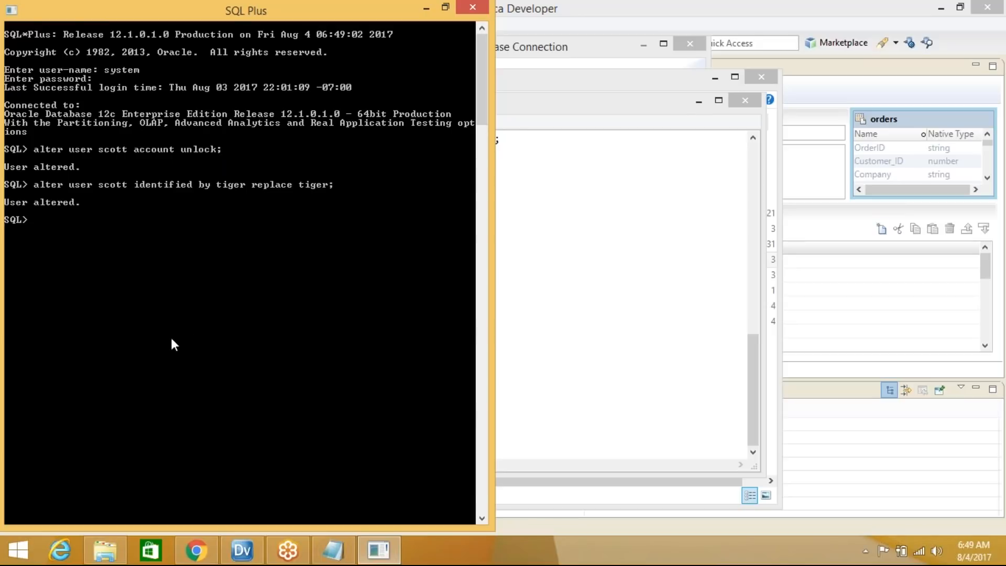
{"action": "left_click", "coordinate": [426, 8]}
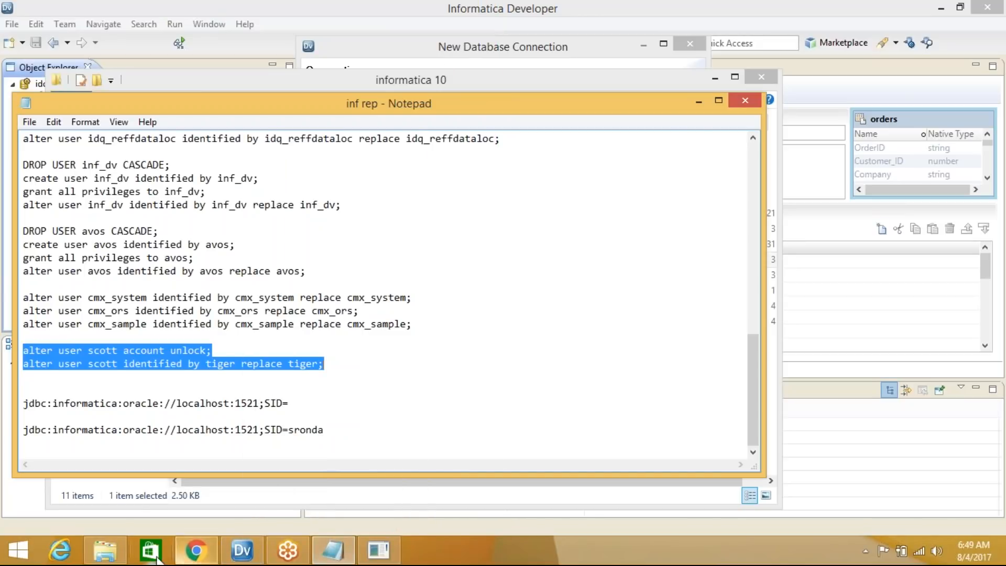
Name the new database connection Oracle_SCOTT and set its type to Oracle
{"action": "left_click", "coordinate": [242, 551]}
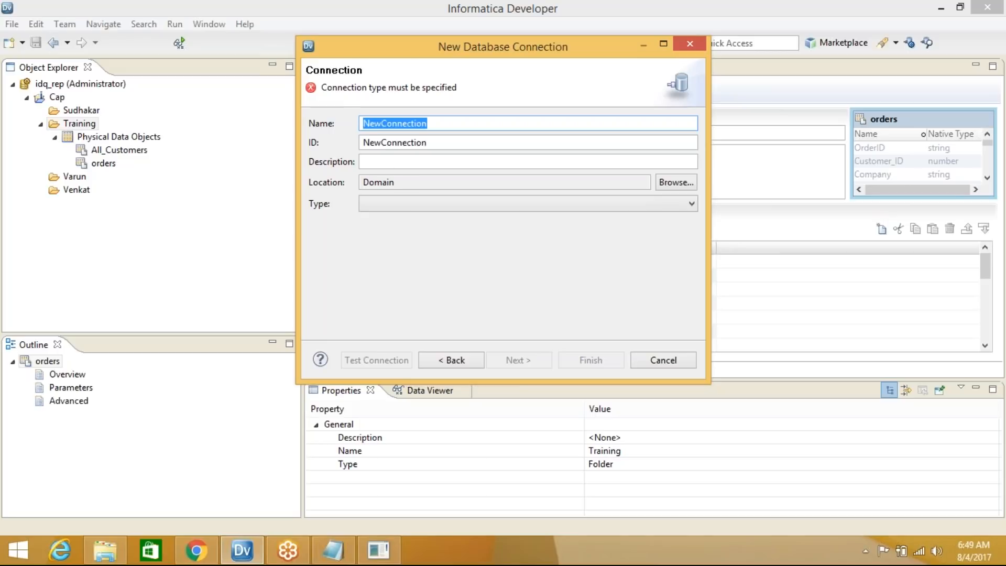
{"action": "type", "text": "Oracle"}
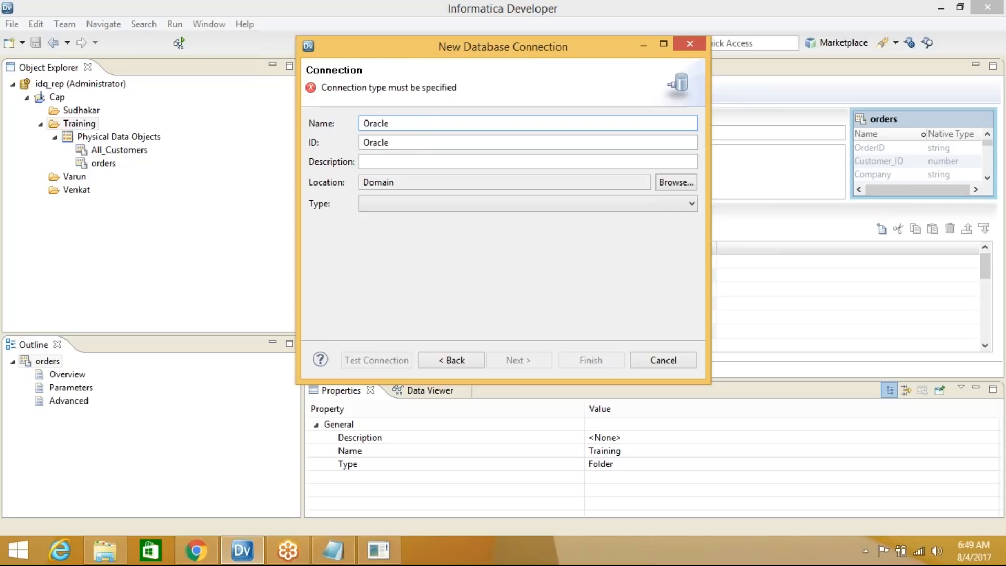
{"action": "type", "text": "_SCOTT"}
{"action": "key", "text": "Tab"}
{"action": "left_click", "coordinate": [404, 183]}
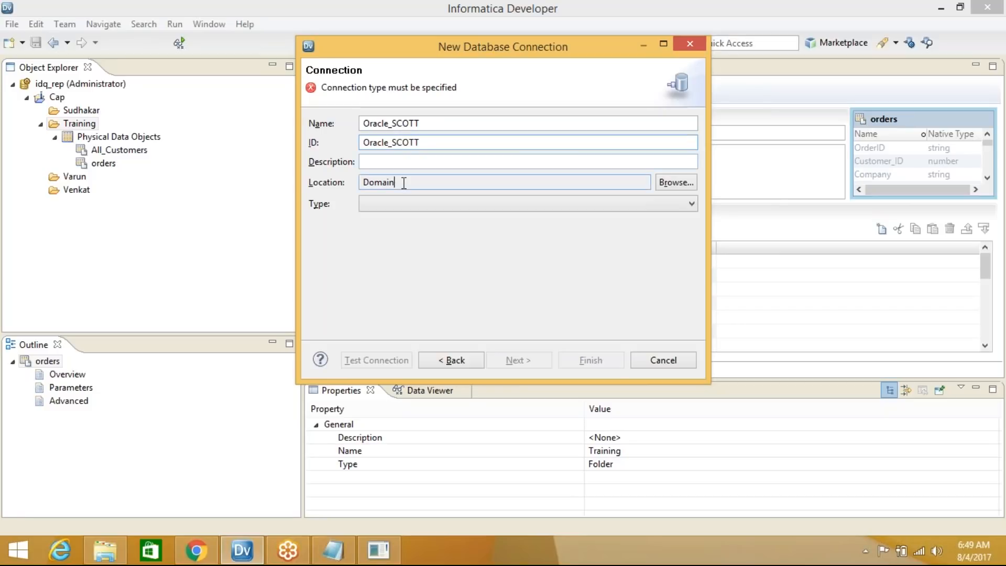
{"action": "left_click", "coordinate": [405, 203]}
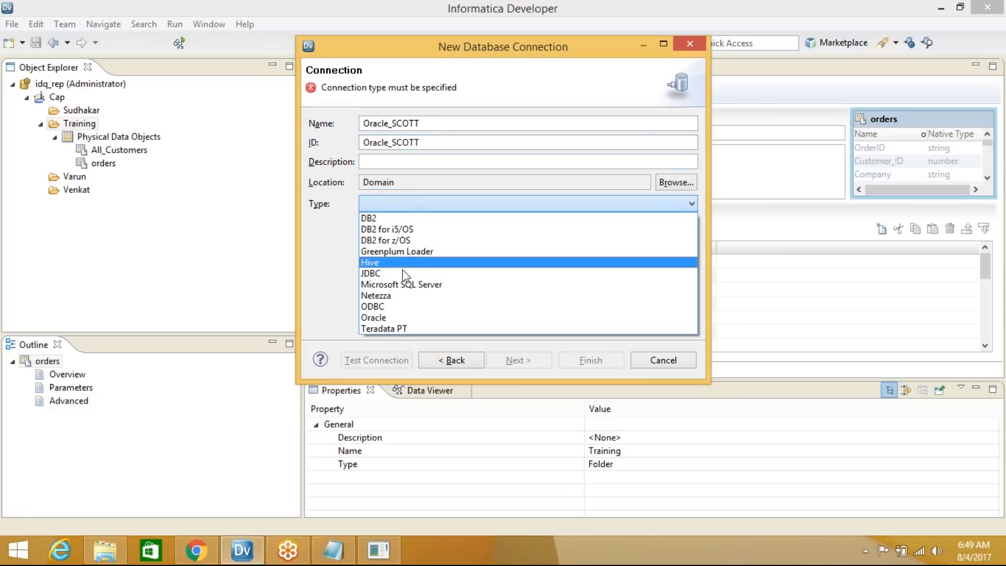
{"action": "left_click", "coordinate": [399, 317]}
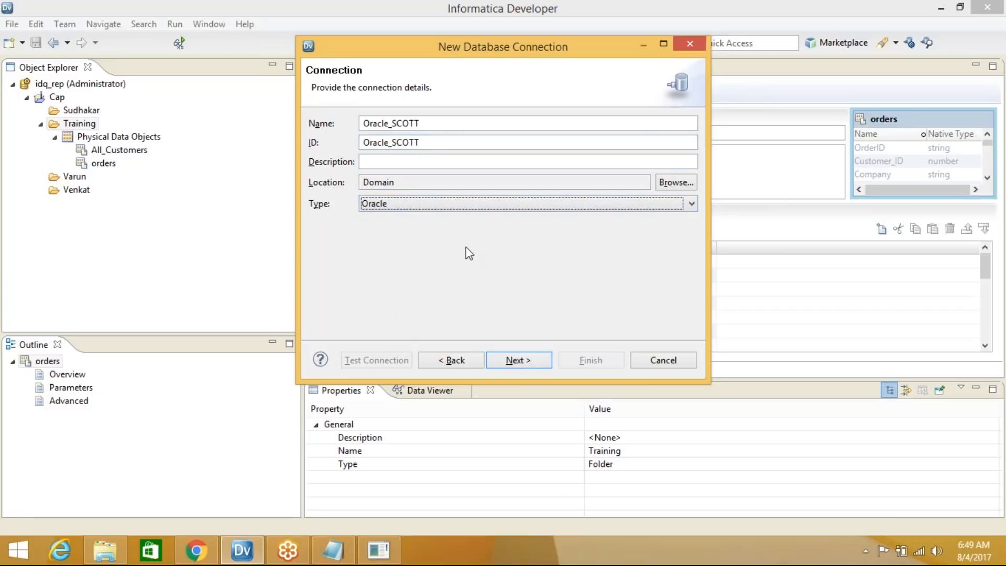
Enter the connection credentials and set the metadata string's host to localhost
{"action": "left_click", "coordinate": [524, 360]}
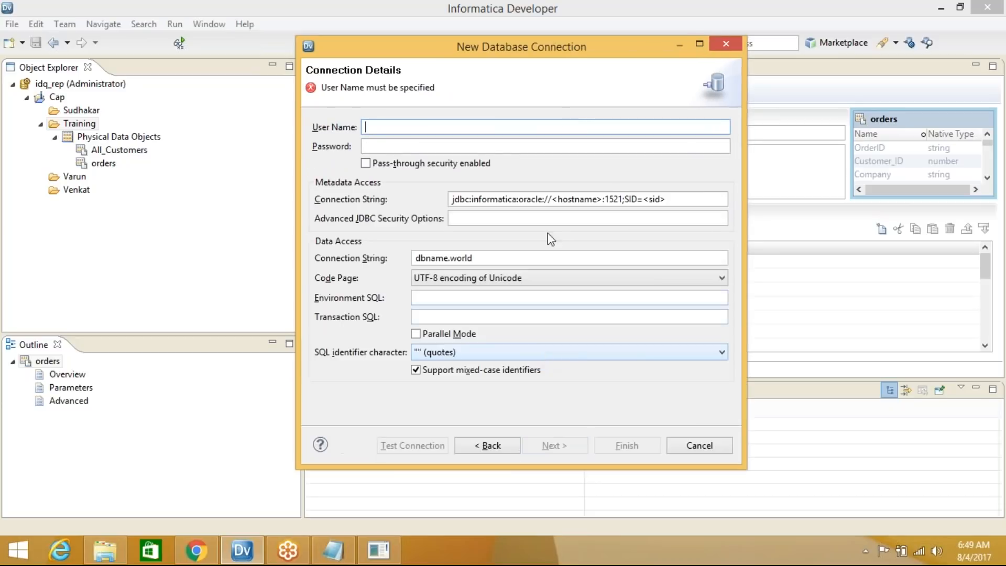
{"action": "type", "text": "sc"}
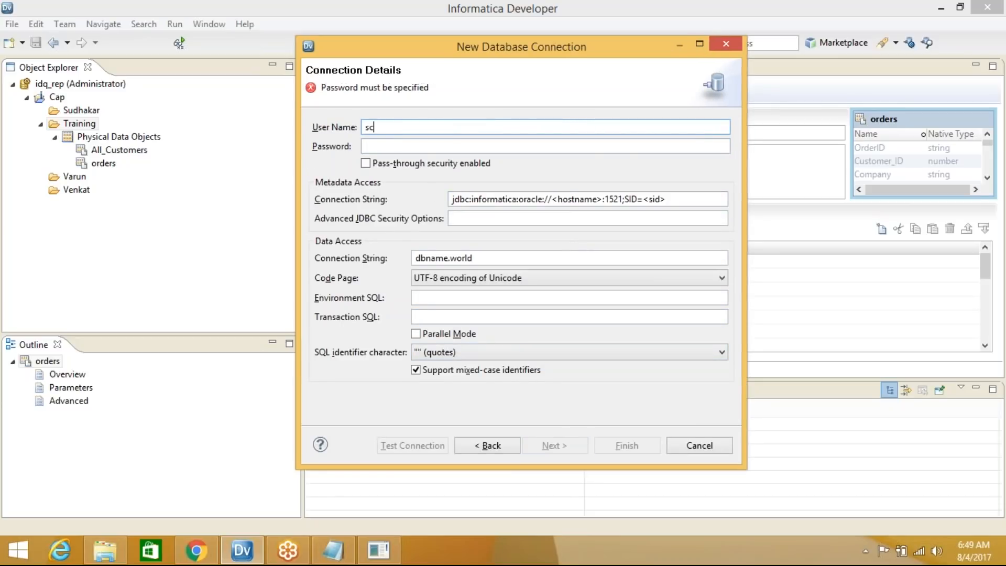
{"action": "type", "text": "tige"}
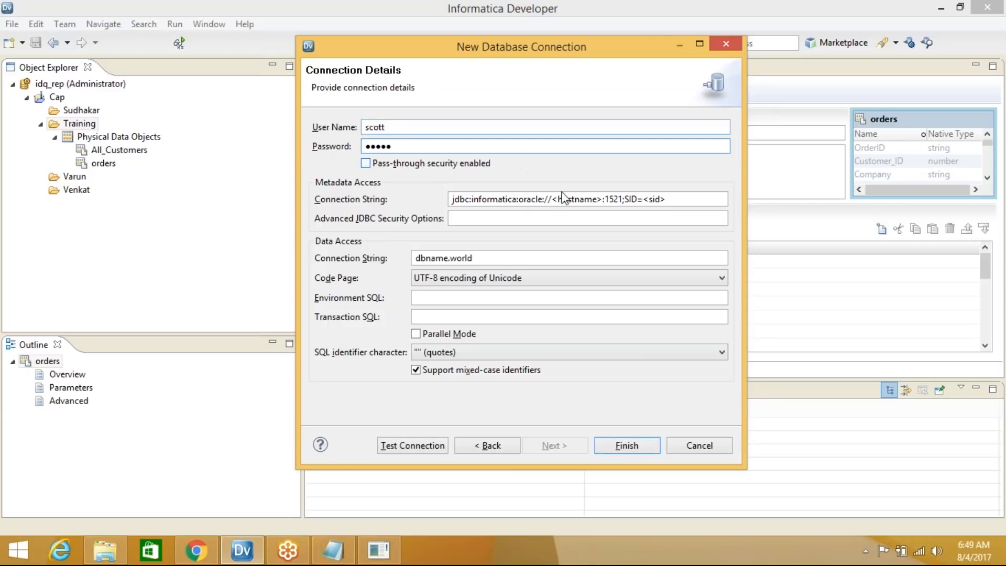
{"action": "left_click_drag", "start_coordinate": [552, 200], "coordinate": [603, 202]}
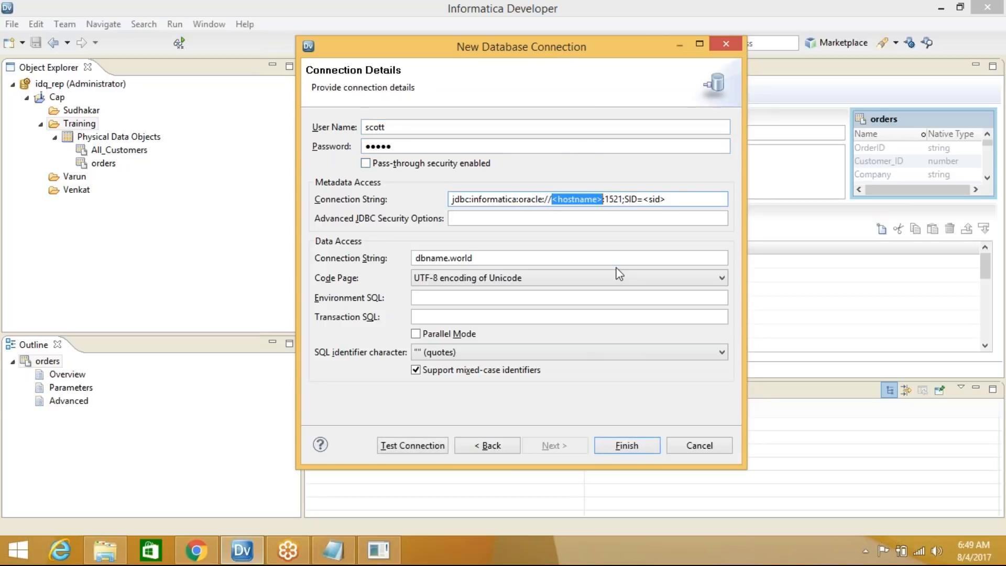
{"action": "type", "text": "loca"}
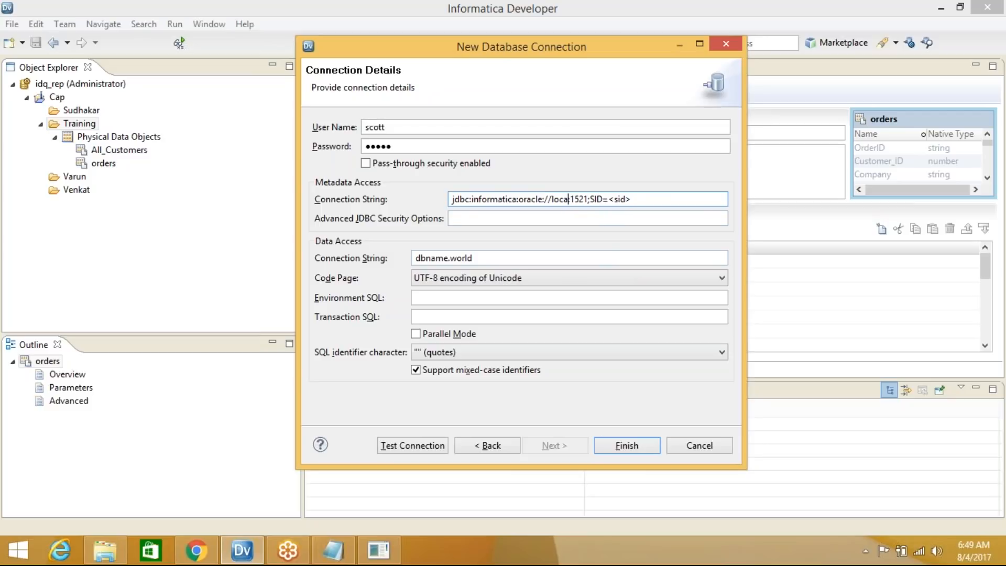
{"action": "type", "text": "lhost"}
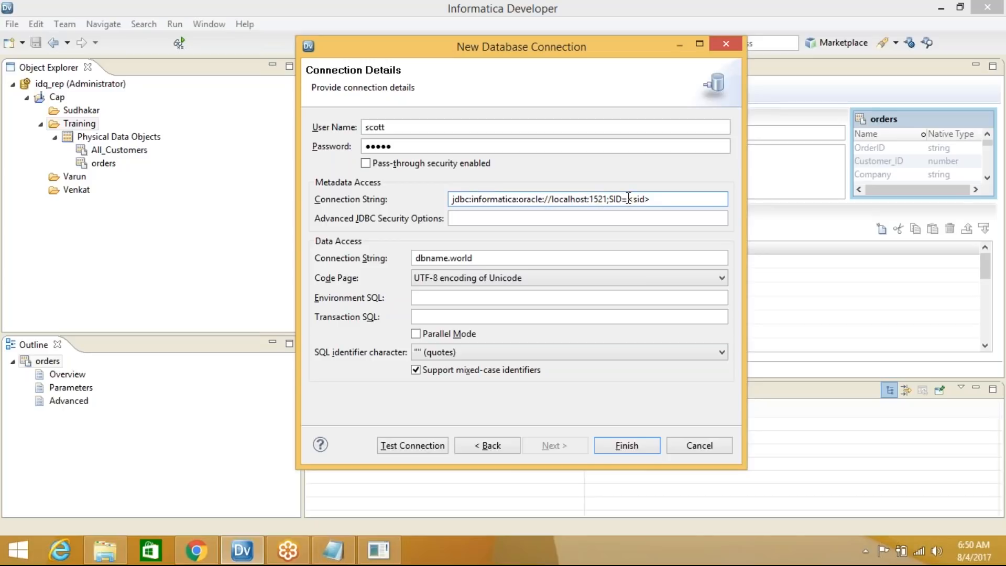
Set the metadata string's SID to sronda and the data access string to sronda
{"action": "left_click_drag", "start_coordinate": [631, 199], "coordinate": [655, 200]}
{"action": "type", "text": "s"}
{"action": "left_click_drag", "start_coordinate": [632, 200], "coordinate": [657, 201]}
{"action": "left_click_drag", "start_coordinate": [547, 257], "coordinate": [382, 255]}
{"action": "type", "text": "sr"}
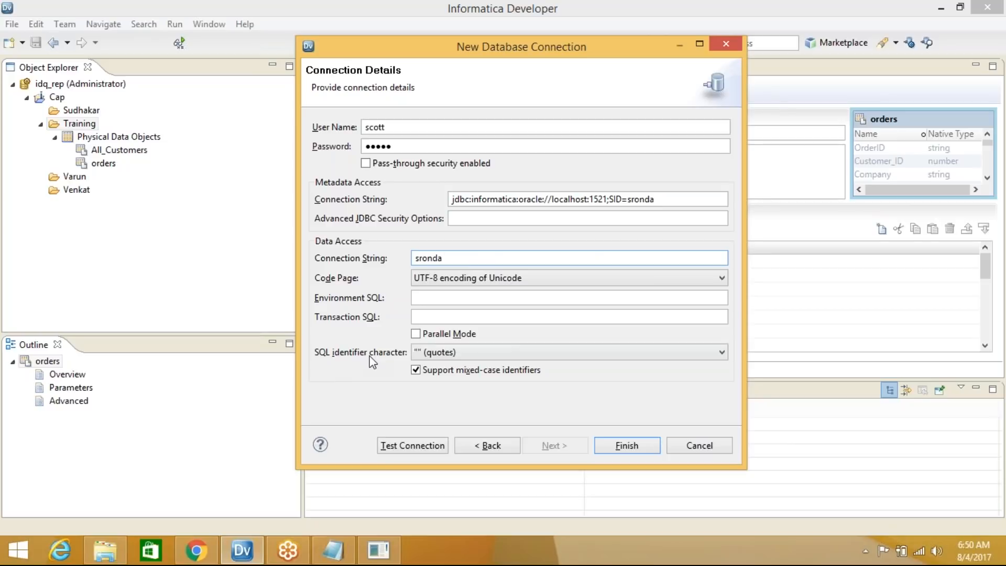
{"action": "left_click", "coordinate": [471, 351]}
Set the SQL identifier character to (None)
{"action": "left_click", "coordinate": [472, 364]}
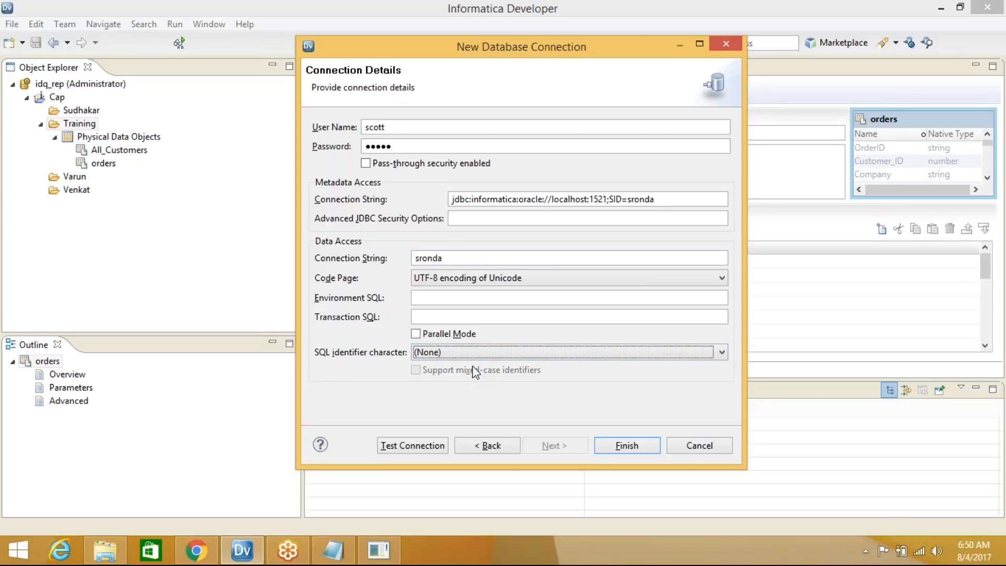
{"action": "left_click", "coordinate": [444, 353]}
{"action": "left_click", "coordinate": [447, 379]}
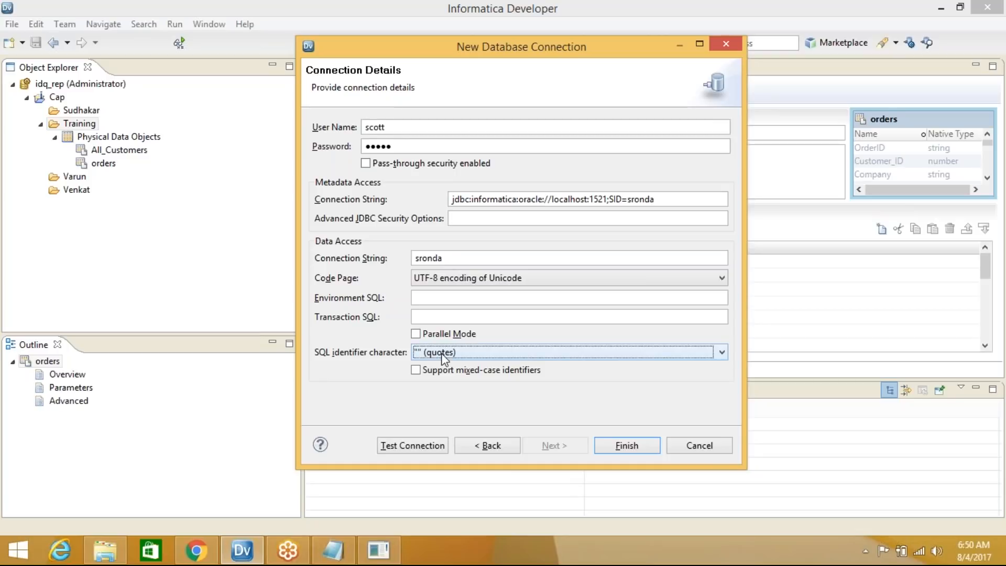
{"action": "left_click", "coordinate": [441, 353]}
{"action": "left_click", "coordinate": [444, 368]}
Test the Oracle_SCOTT connection successfully and finish the wizard
{"action": "left_click", "coordinate": [408, 446]}
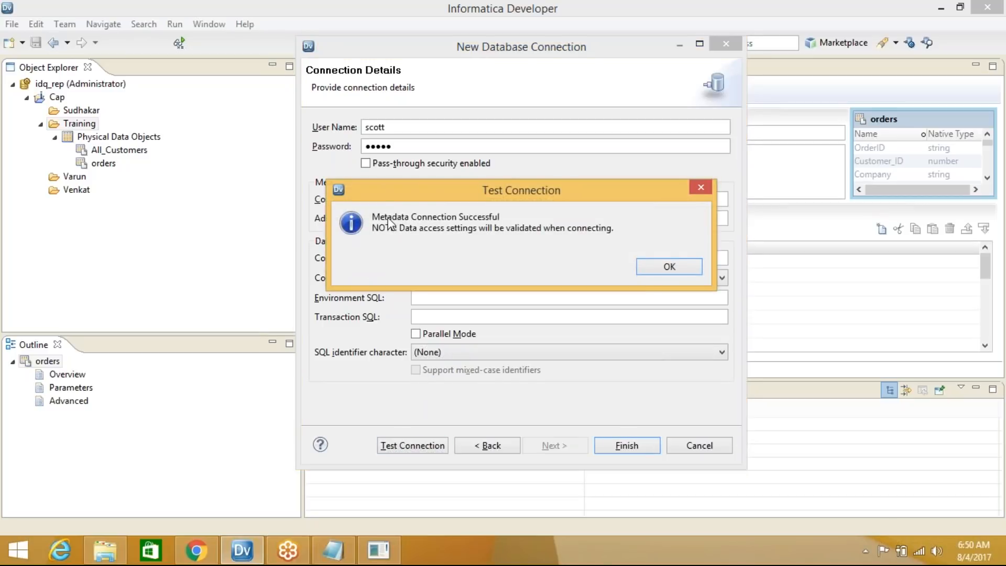
{"action": "left_click", "coordinate": [672, 268]}
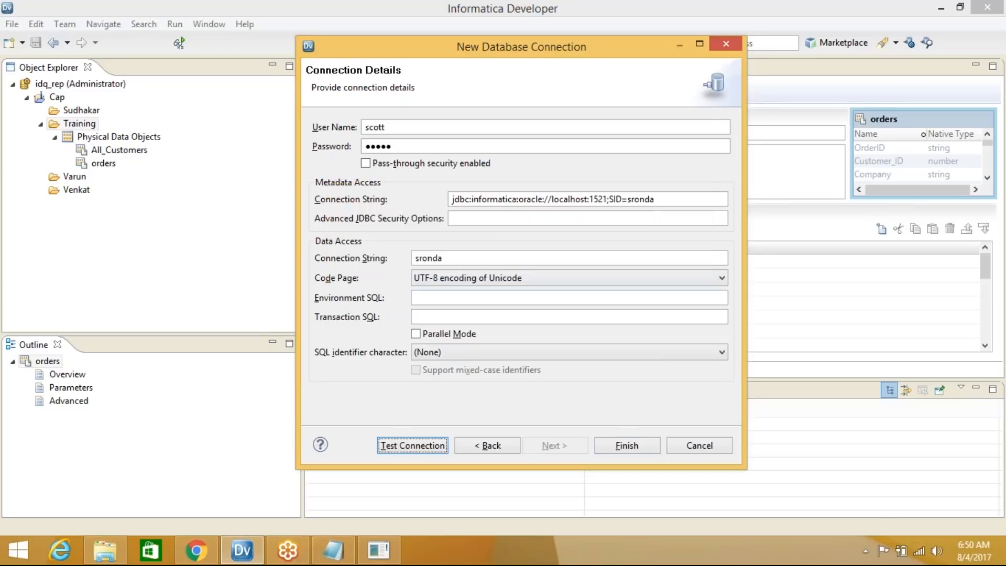
{"action": "left_click", "coordinate": [627, 445]}
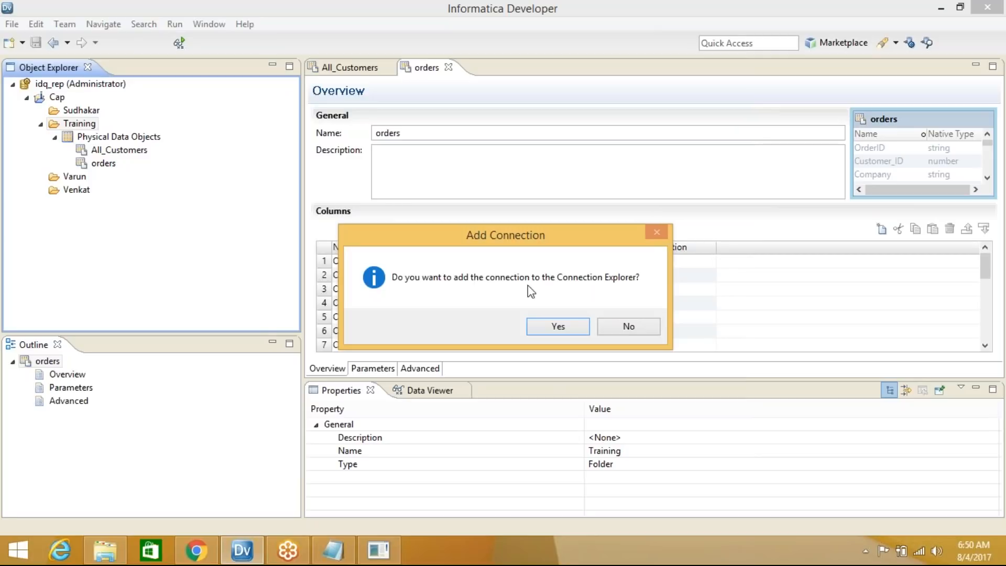
Add Oracle_SCOTT to Connection Explorer, expand Domain > Oracle_SCOTT > SCOTT, then close the explorer
{"action": "left_click", "coordinate": [558, 326]}
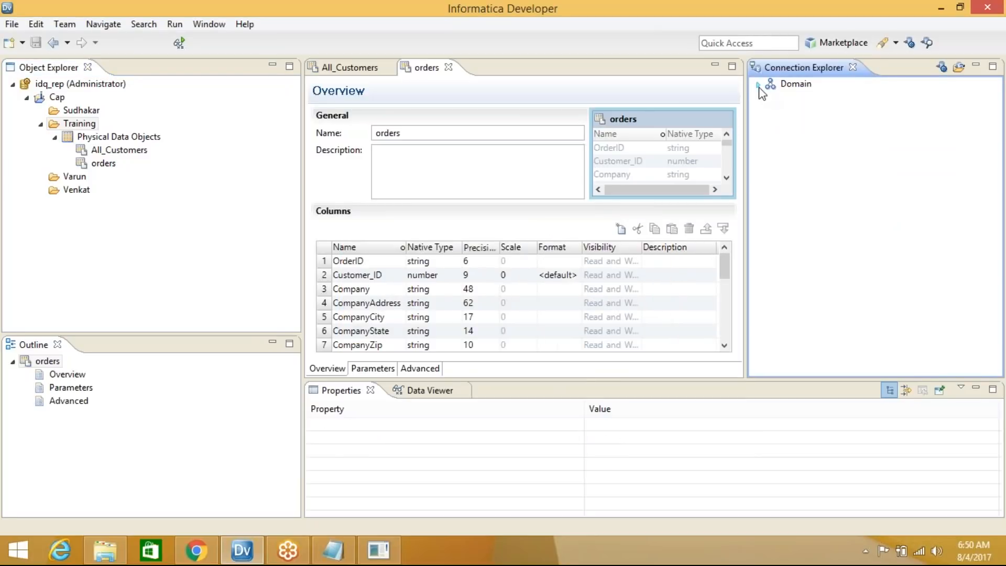
{"action": "left_click", "coordinate": [759, 85]}
{"action": "double_click", "coordinate": [818, 97]}
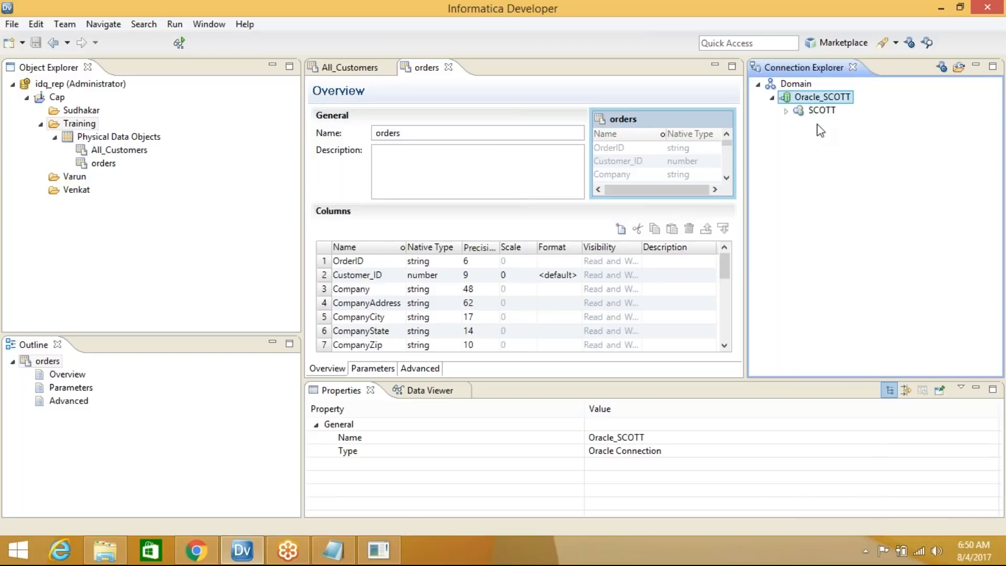
{"action": "double_click", "coordinate": [822, 110]}
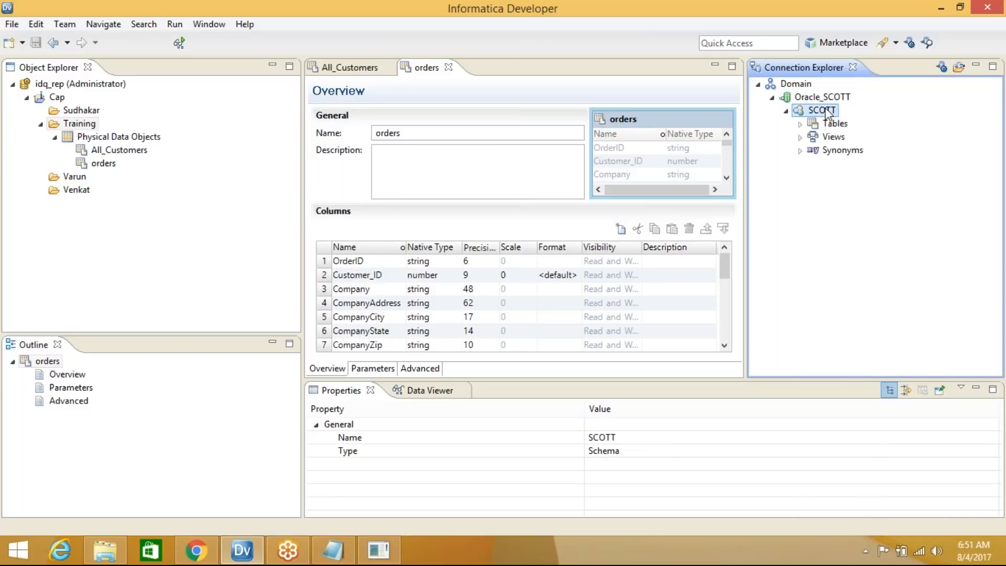
{"action": "left_click", "coordinate": [853, 67]}
{"action": "right_click", "coordinate": [81, 124]}
Start a new Relational Data Object in the Training folder
{"action": "mouse_move", "coordinate": [116, 134]}
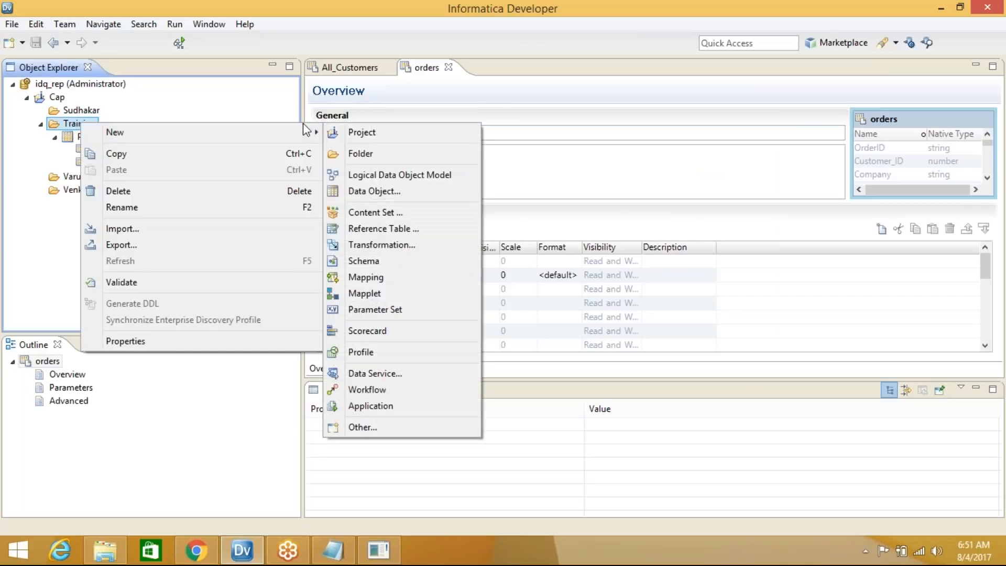
{"action": "left_click", "coordinate": [385, 190]}
{"action": "type", "text": "rel"}
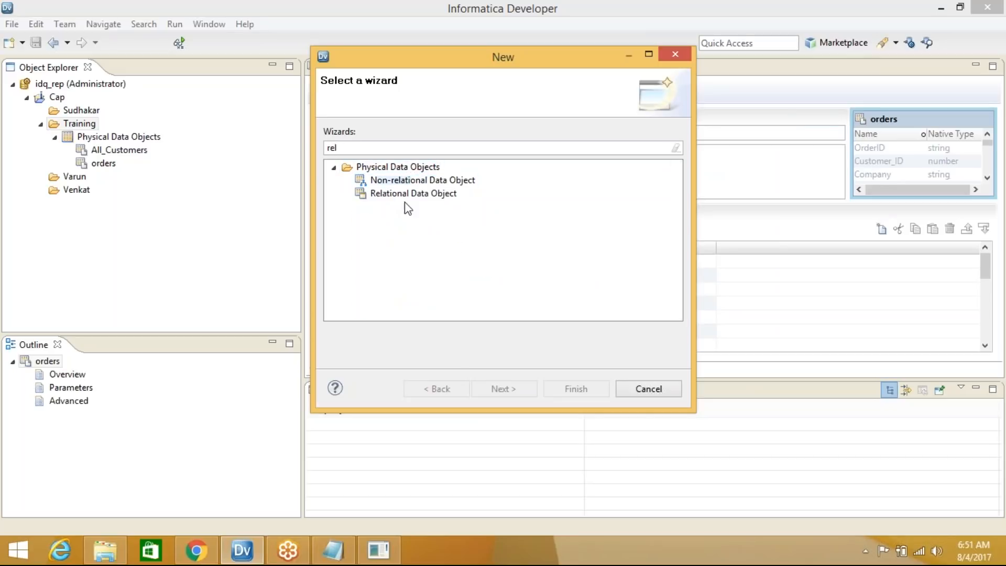
{"action": "left_click", "coordinate": [408, 194]}
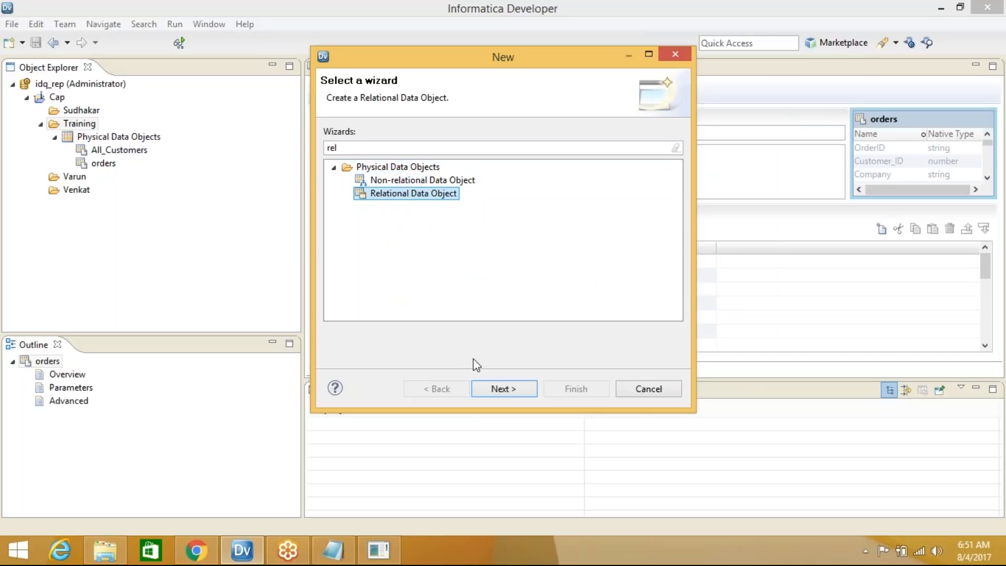
{"action": "left_click", "coordinate": [502, 387]}
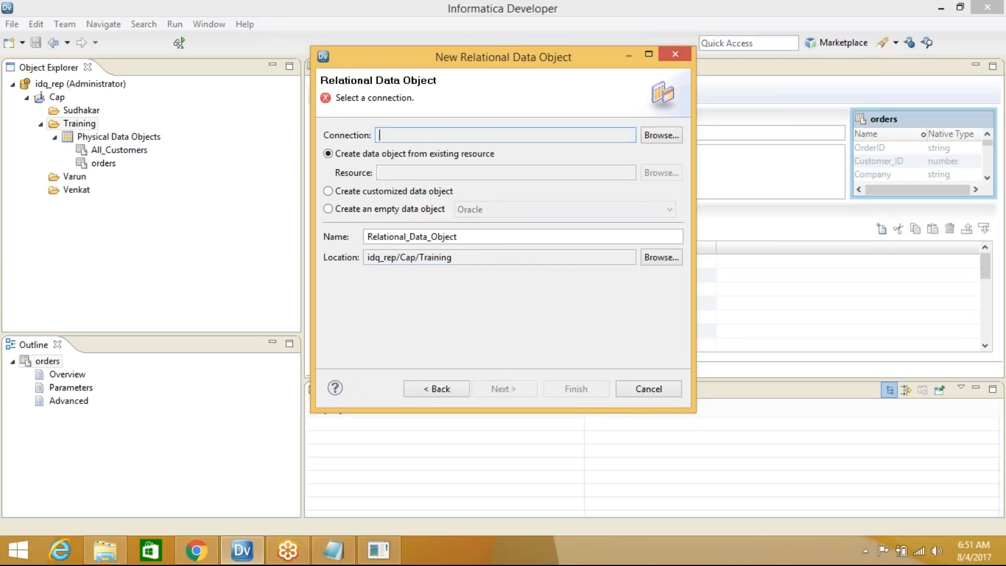
Use the Oracle_SCOTT connection and select the DEPT and EMP tables as resources
{"action": "left_click", "coordinate": [660, 135]}
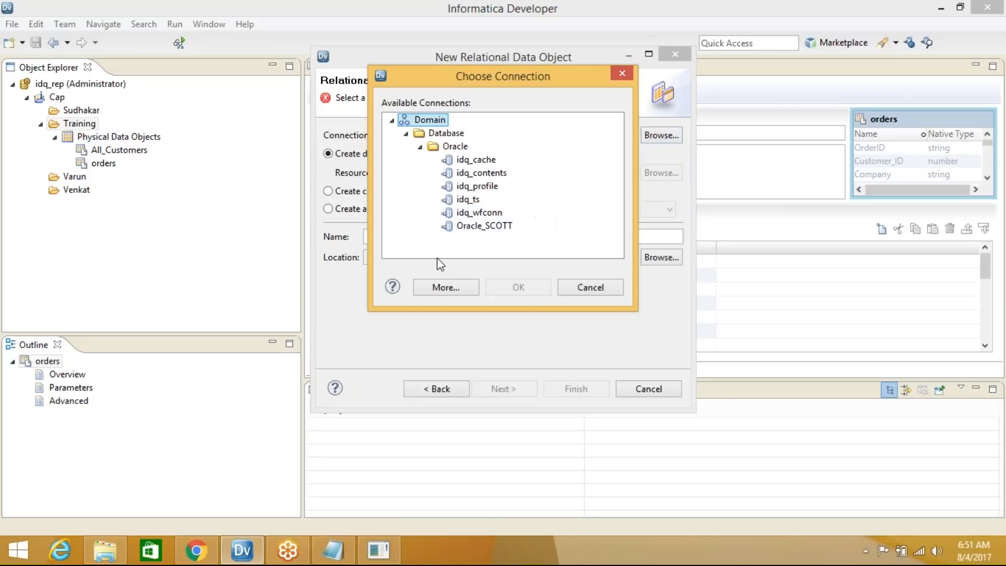
{"action": "left_click", "coordinate": [508, 226]}
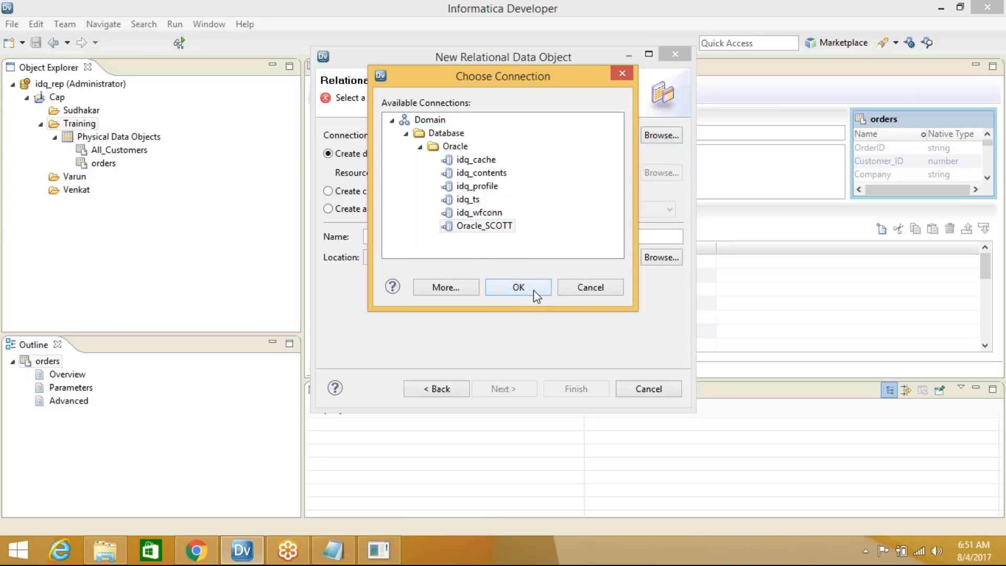
{"action": "left_click", "coordinate": [534, 291]}
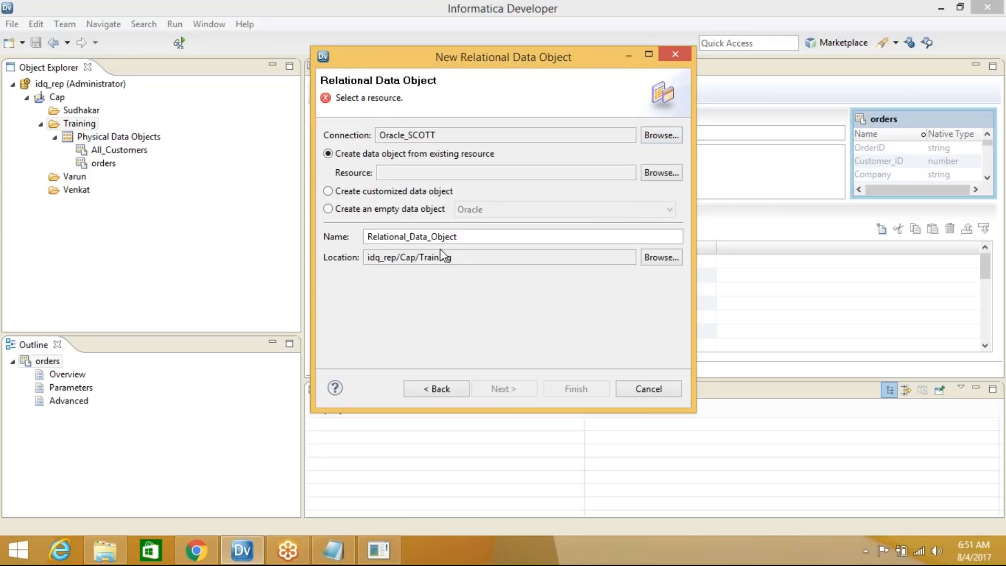
{"action": "left_click", "coordinate": [669, 176]}
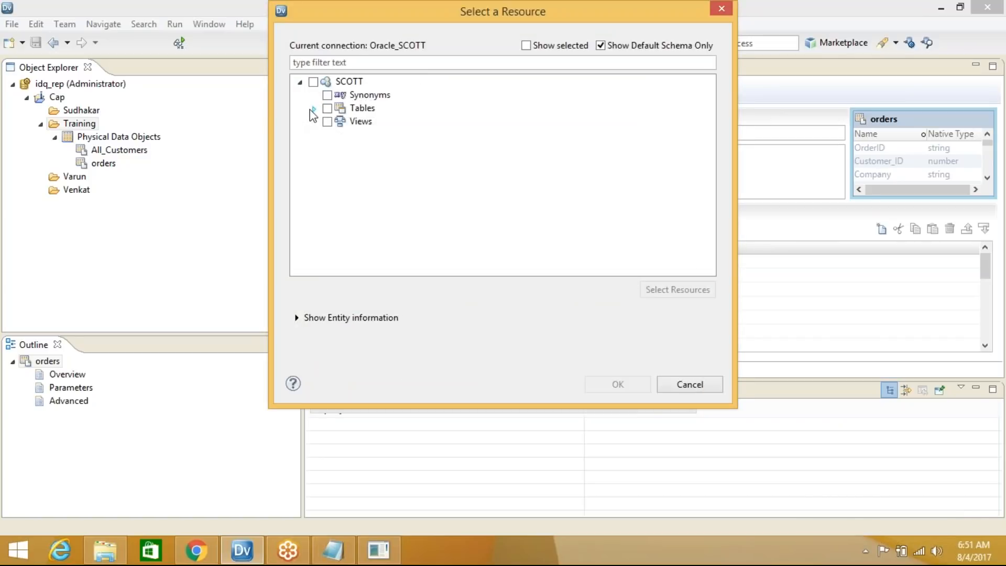
{"action": "left_click", "coordinate": [313, 108]}
{"action": "left_click", "coordinate": [341, 136]}
{"action": "left_click", "coordinate": [341, 148]}
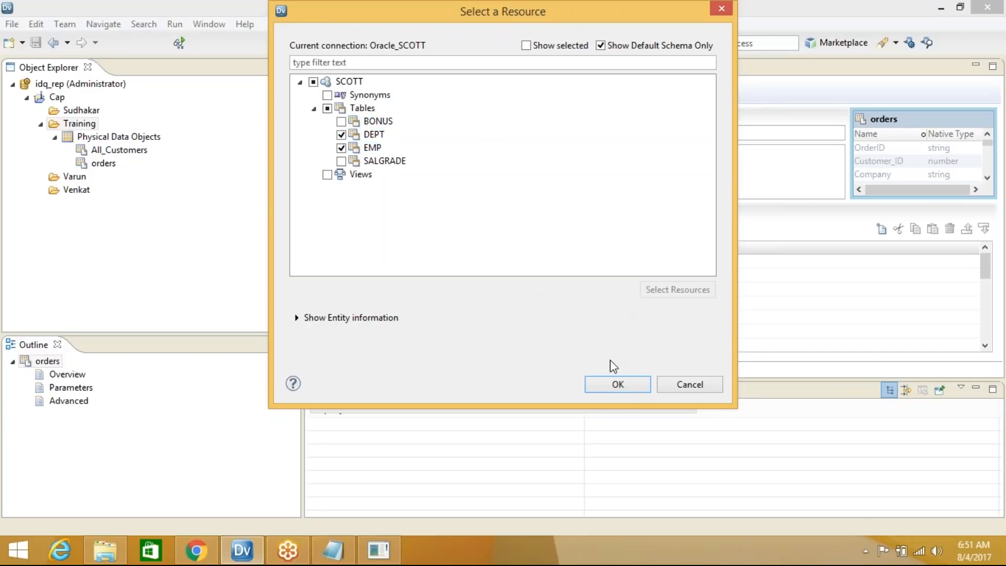
{"action": "left_click", "coordinate": [618, 385]}
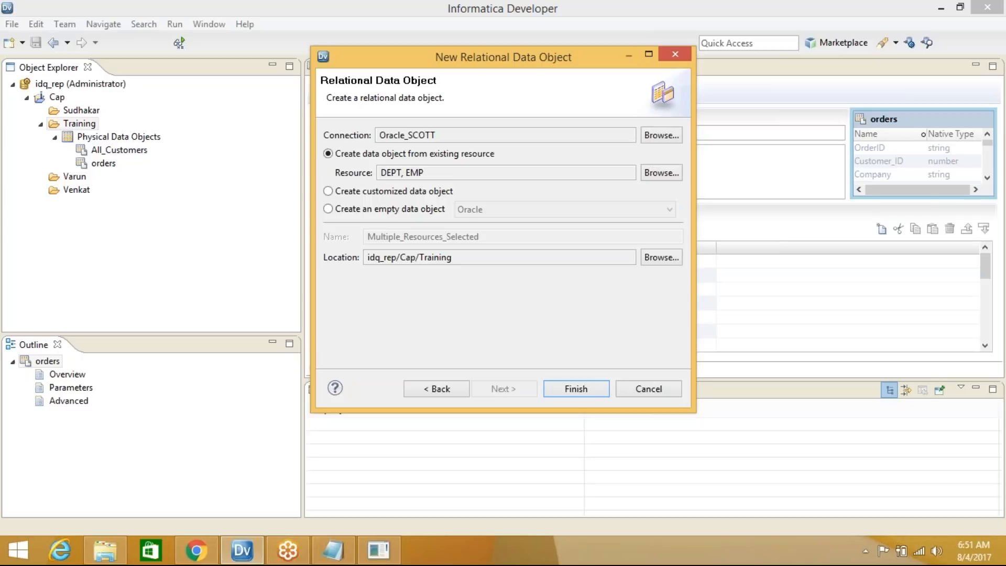
Create the DEPT and EMP objects, collapse Oracle_SCOTT, and select the Training folder
{"action": "left_click", "coordinate": [582, 390]}
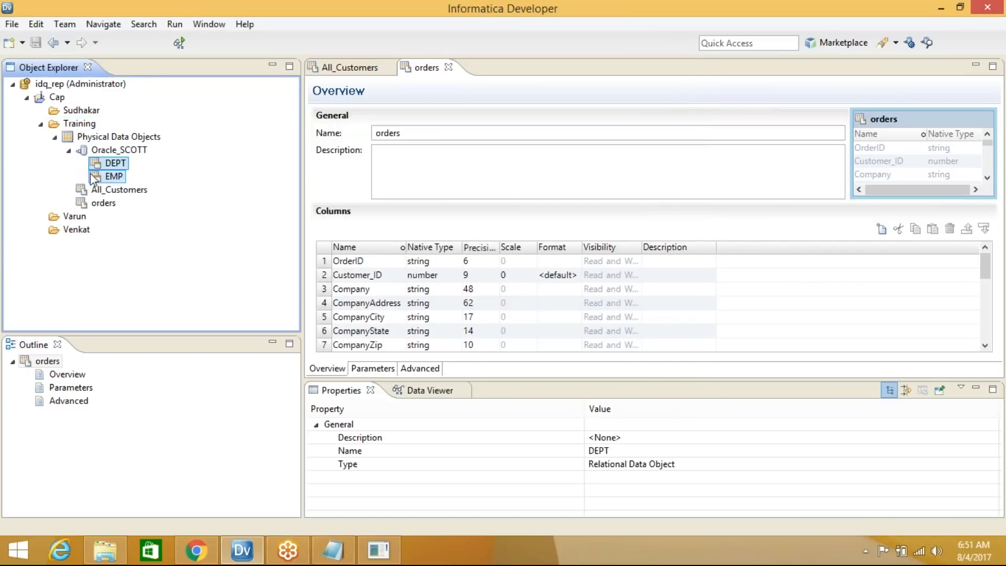
{"action": "left_click", "coordinate": [69, 151]}
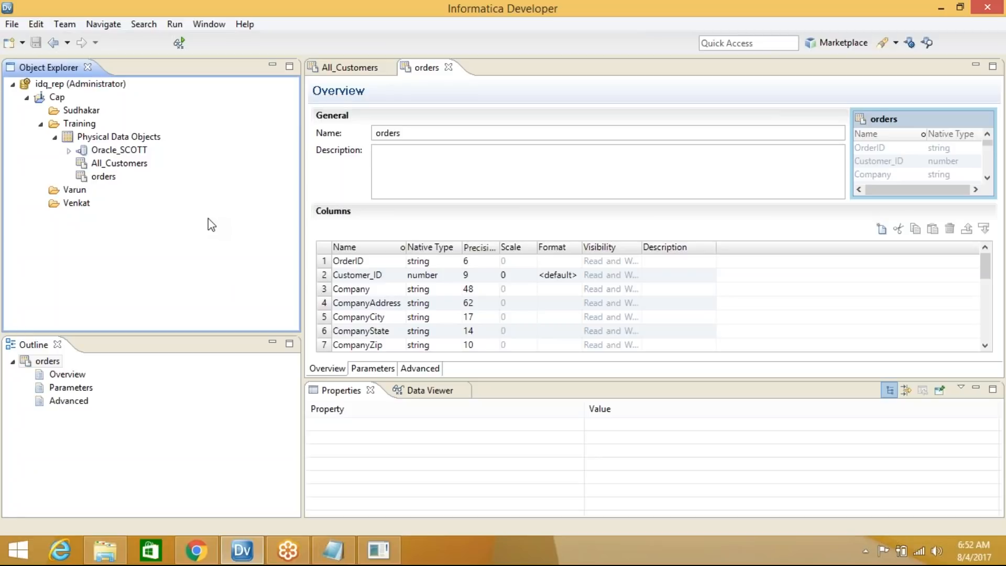
{"action": "left_click", "coordinate": [81, 126]}
From Training's New > Profile menu, pick the single data object Profile wizard
{"action": "right_click", "coordinate": [82, 126]}
{"action": "mouse_move", "coordinate": [155, 136]}
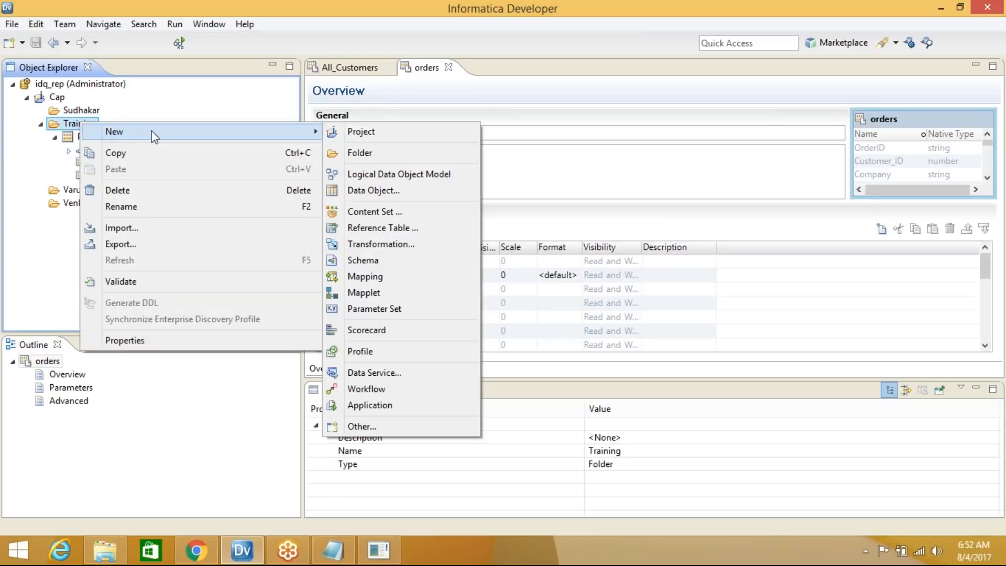
{"action": "left_click", "coordinate": [379, 351]}
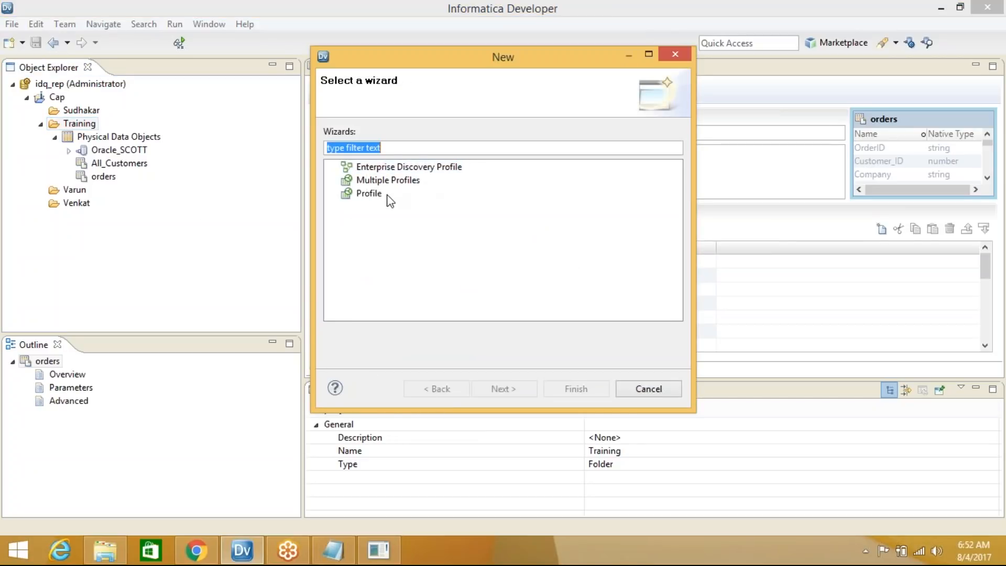
{"action": "left_click", "coordinate": [378, 195]}
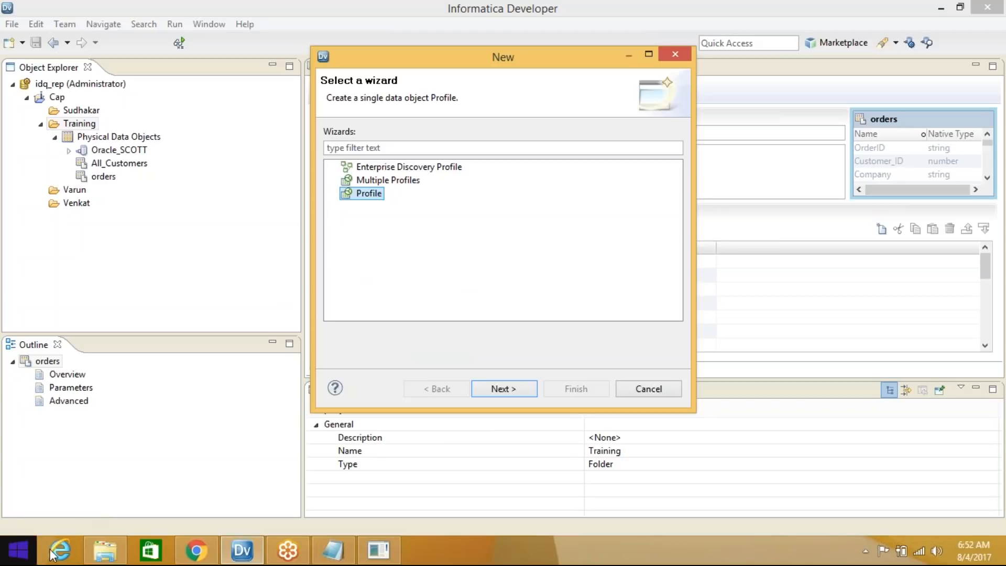
{"action": "mouse_move", "coordinate": [104, 561]}
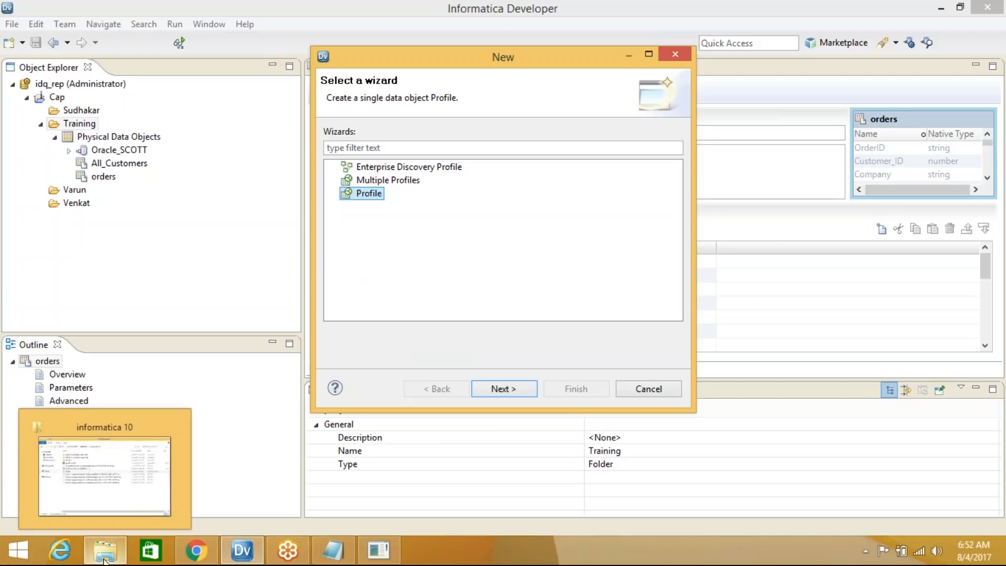
Browse File Explorer to Local Disk (E:) > Training > IDQ, then minimize the window
{"action": "left_click", "coordinate": [104, 559]}
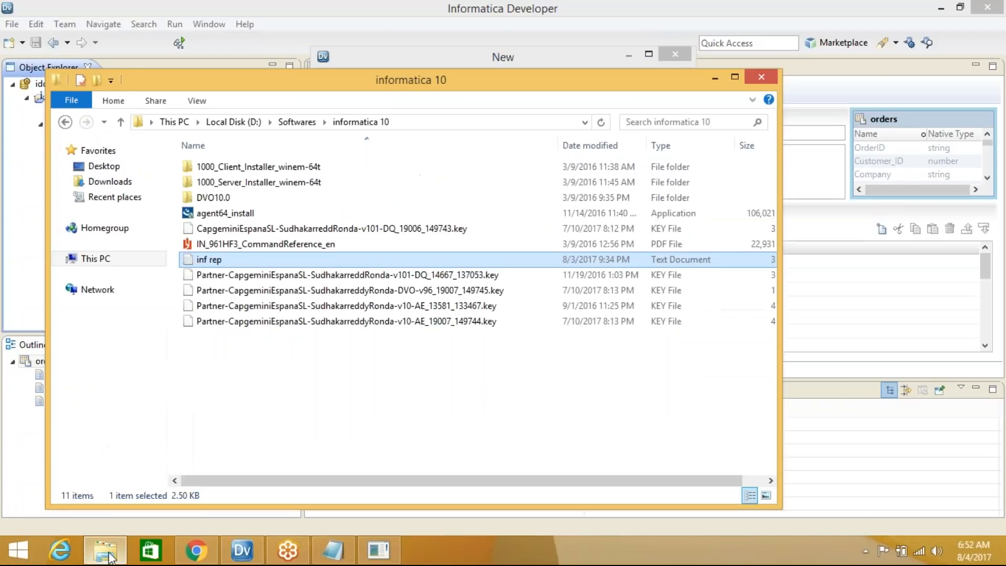
{"action": "left_click", "coordinate": [297, 122]}
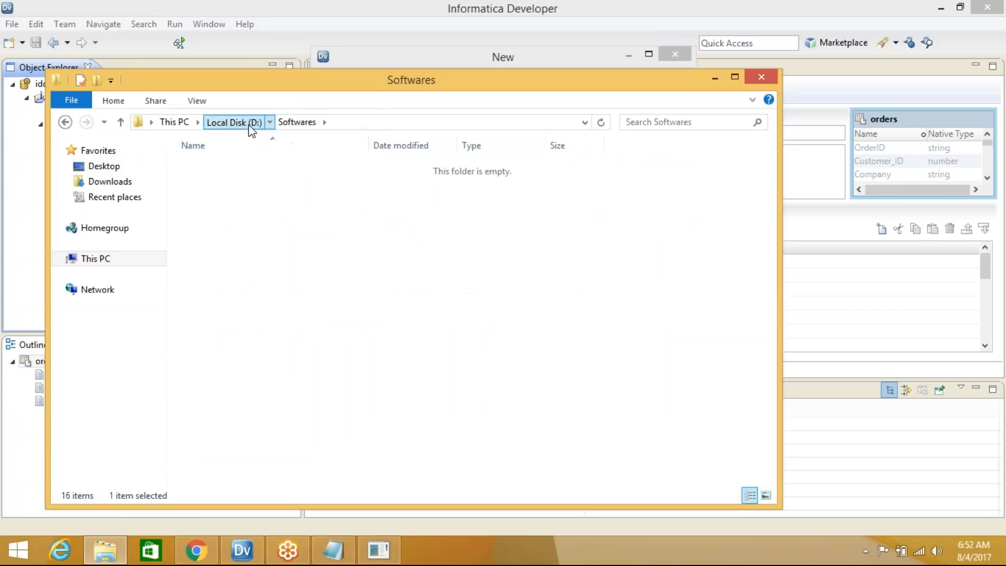
{"action": "left_click", "coordinate": [234, 122]}
{"action": "left_click", "coordinate": [115, 266]}
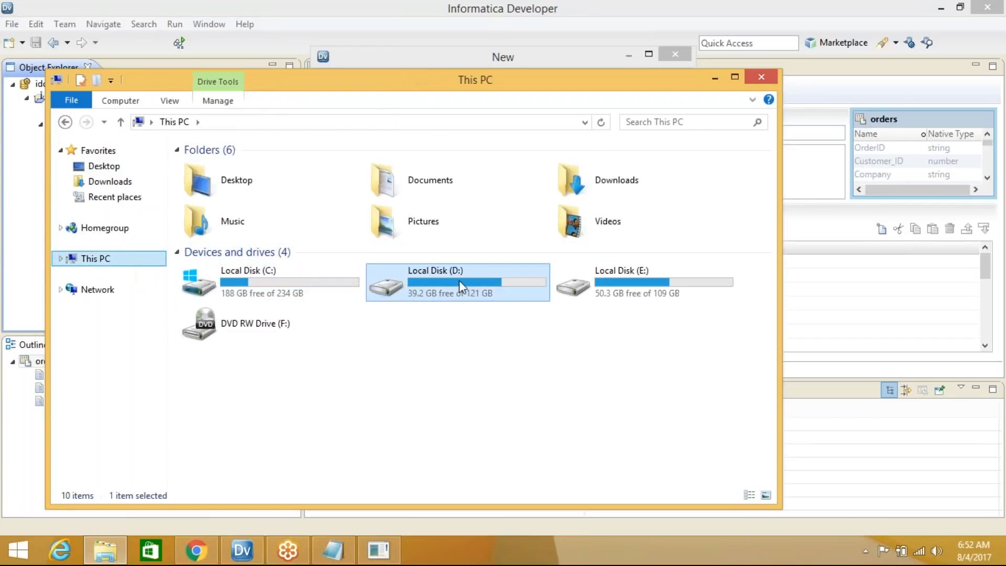
{"action": "double_click", "coordinate": [627, 291]}
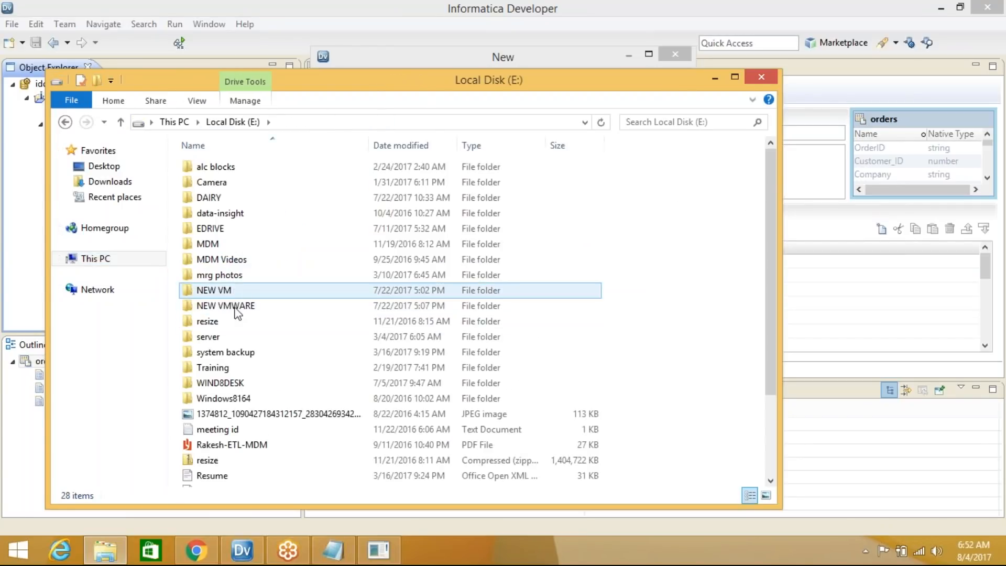
{"action": "double_click", "coordinate": [231, 368]}
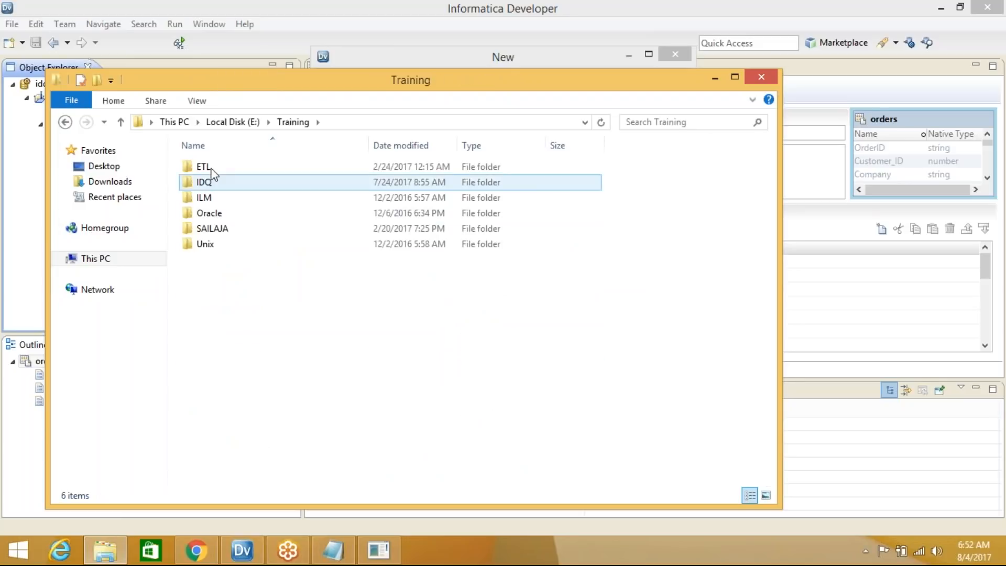
{"action": "left_click", "coordinate": [209, 187]}
{"action": "double_click", "coordinate": [209, 188]}
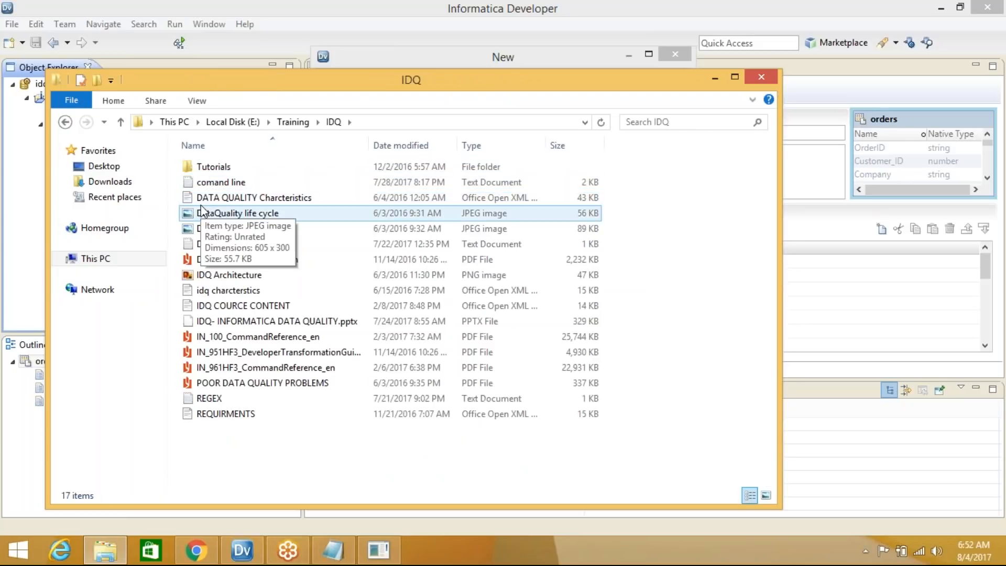
{"action": "left_click", "coordinate": [716, 80]}
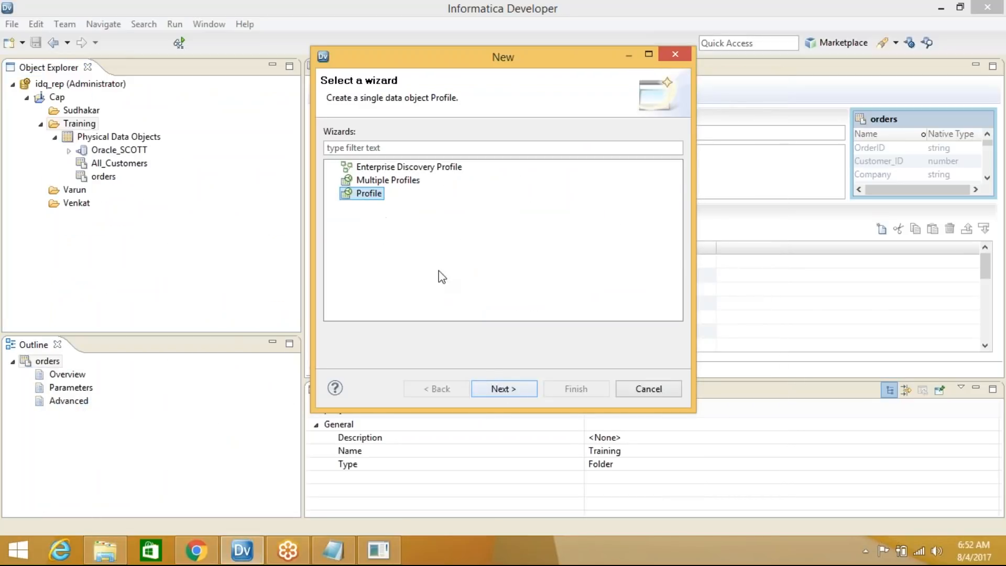
Add All_Customers from Cap > Training to Profile_all_customer and continue to column profiling options
{"action": "left_click", "coordinate": [506, 394]}
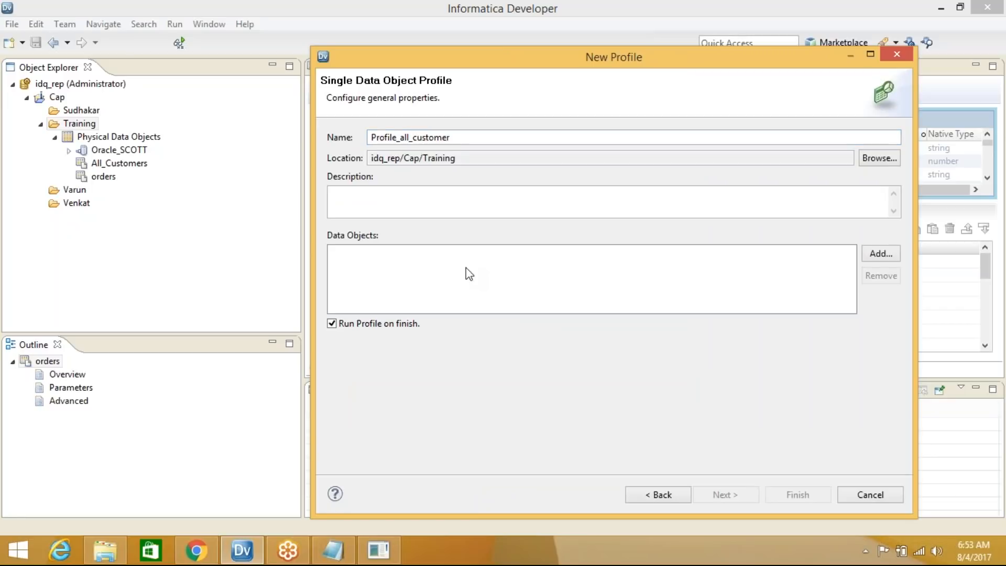
{"action": "left_click", "coordinate": [881, 254]}
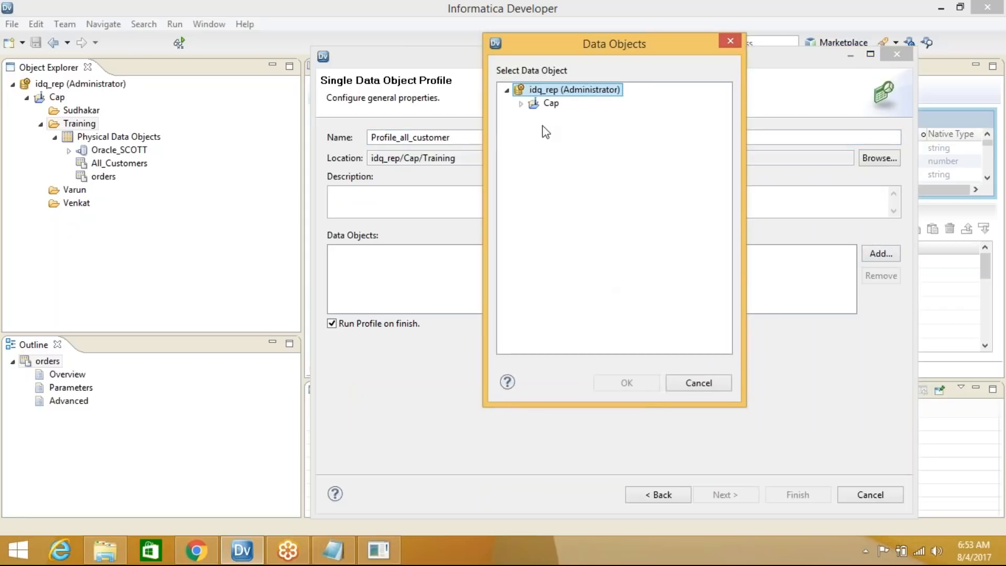
{"action": "left_click", "coordinate": [521, 104]}
{"action": "left_click", "coordinate": [536, 117]}
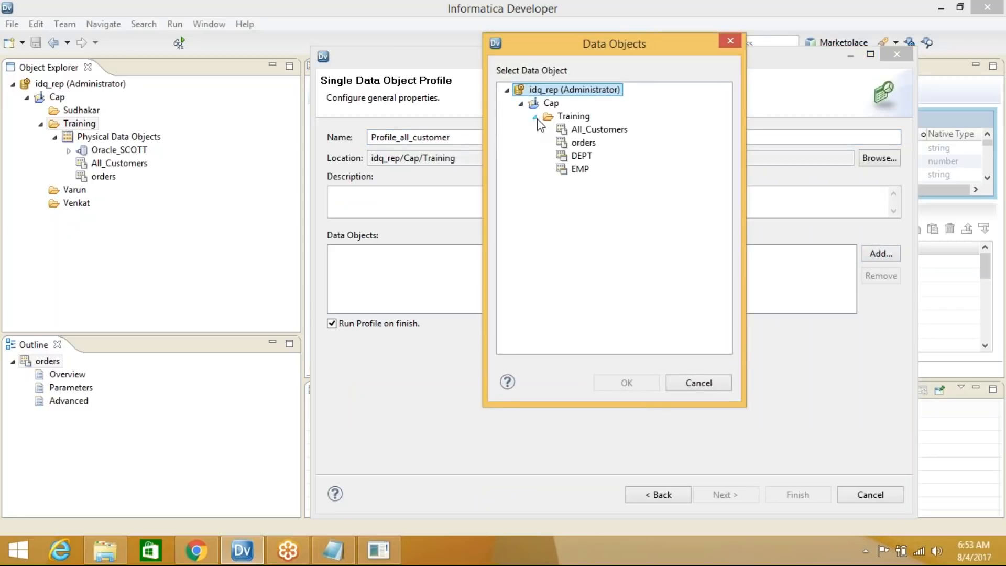
{"action": "left_click", "coordinate": [614, 135]}
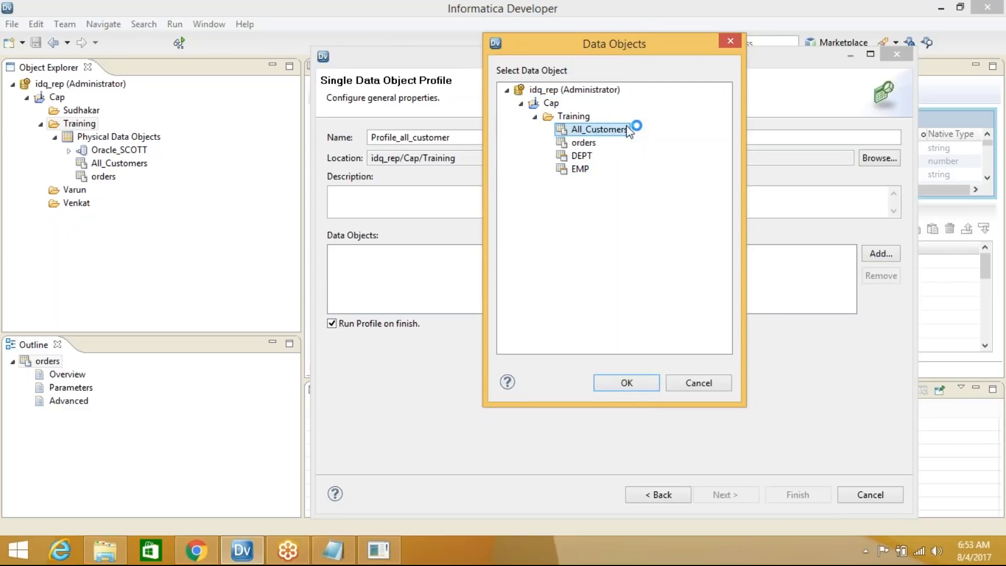
{"action": "left_click", "coordinate": [637, 383]}
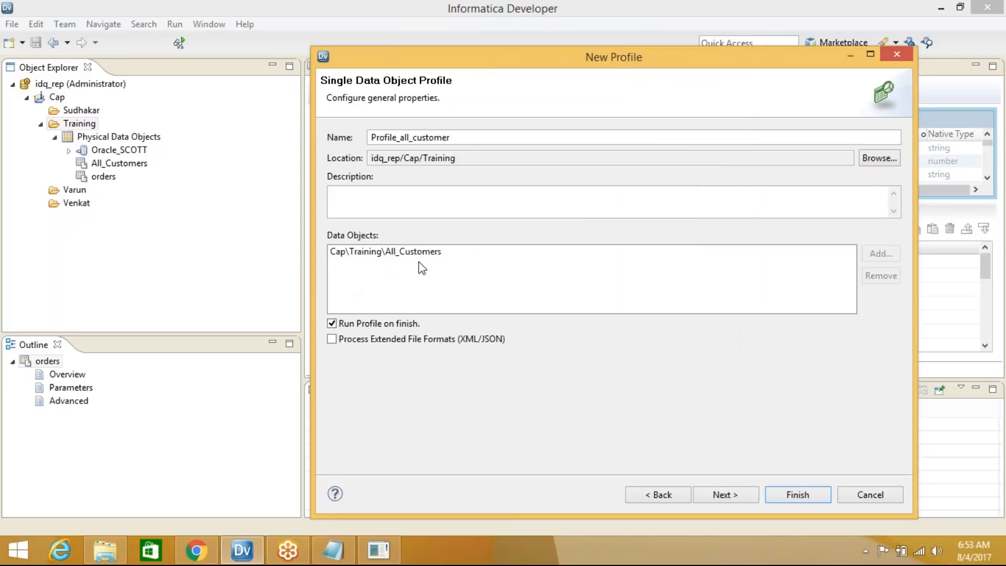
{"action": "left_click", "coordinate": [733, 502]}
Review the profile's column selection and data domain discovery settings
{"action": "left_click", "coordinate": [407, 151]}
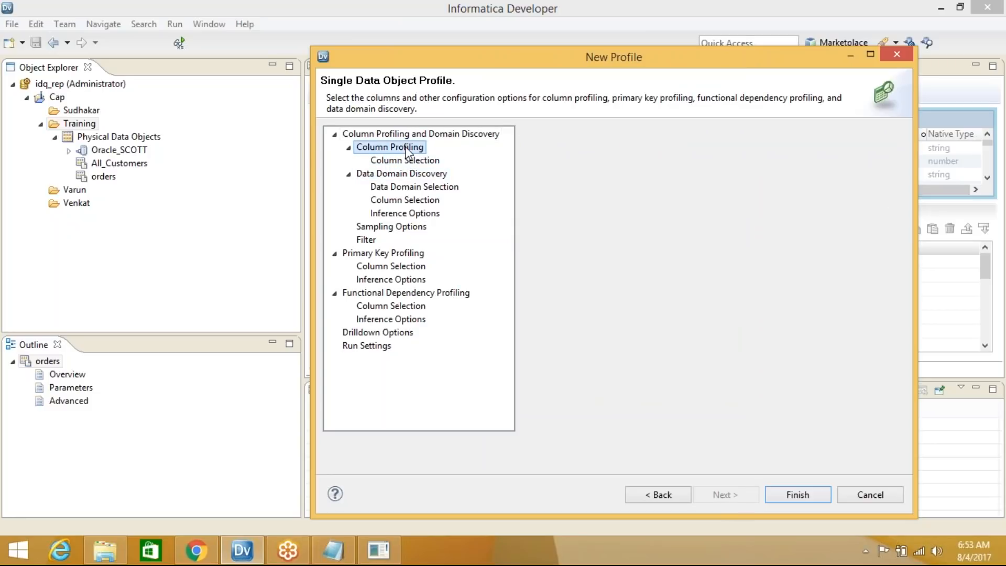
{"action": "left_click", "coordinate": [408, 162]}
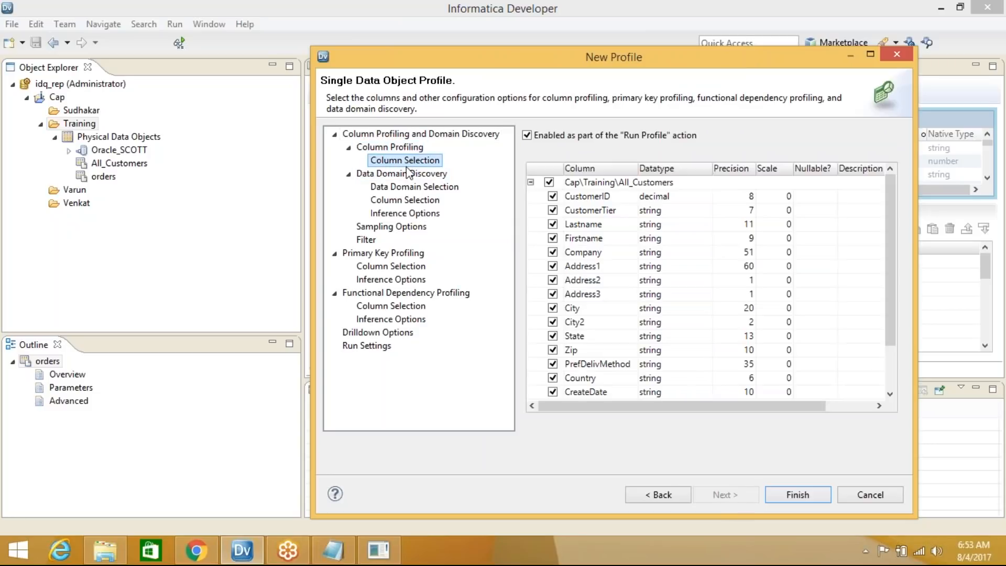
{"action": "left_click_drag", "start_coordinate": [893, 200], "coordinate": [893, 177]}
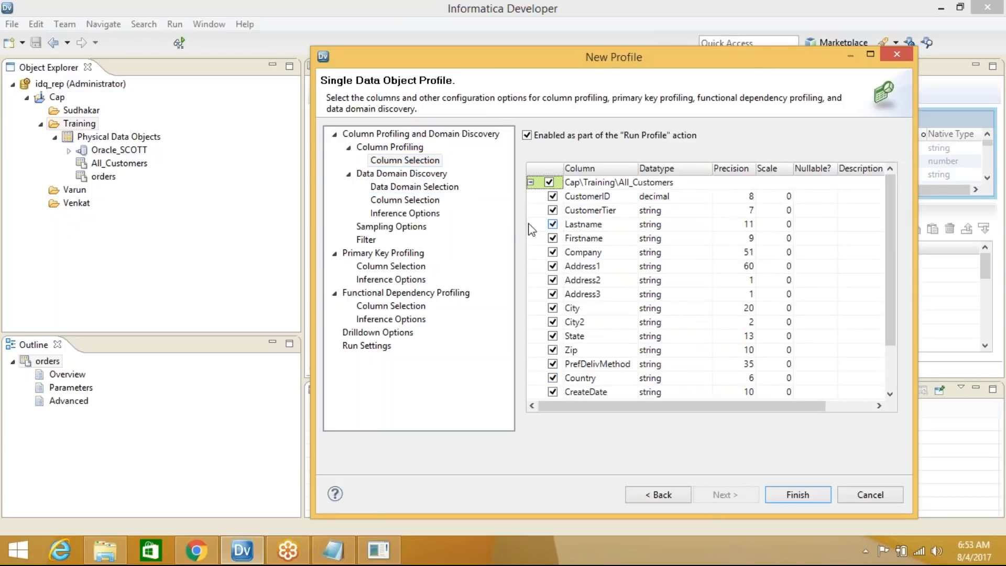
{"action": "left_click", "coordinate": [402, 174]}
{"action": "left_click", "coordinate": [414, 187]}
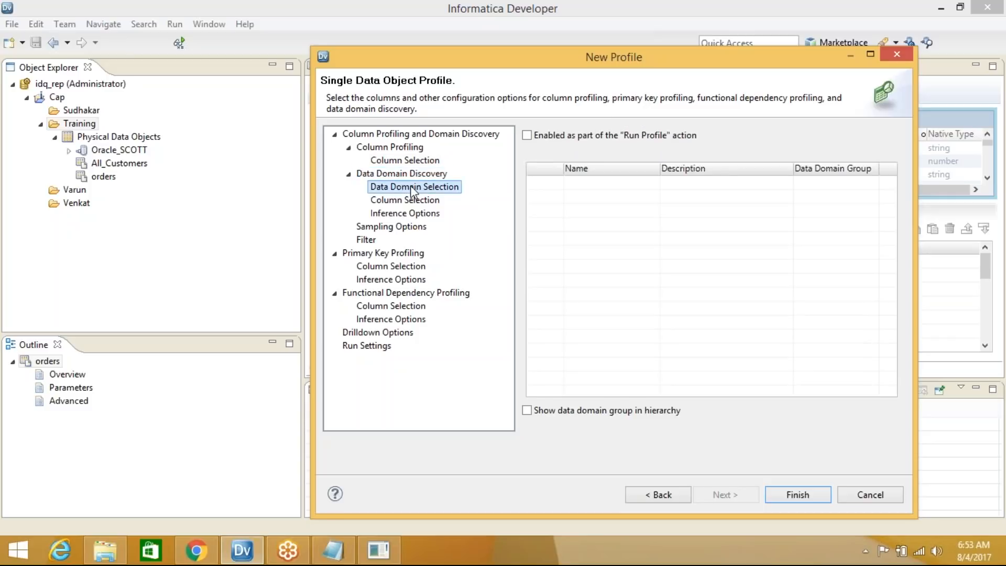
{"action": "left_click", "coordinate": [348, 174]}
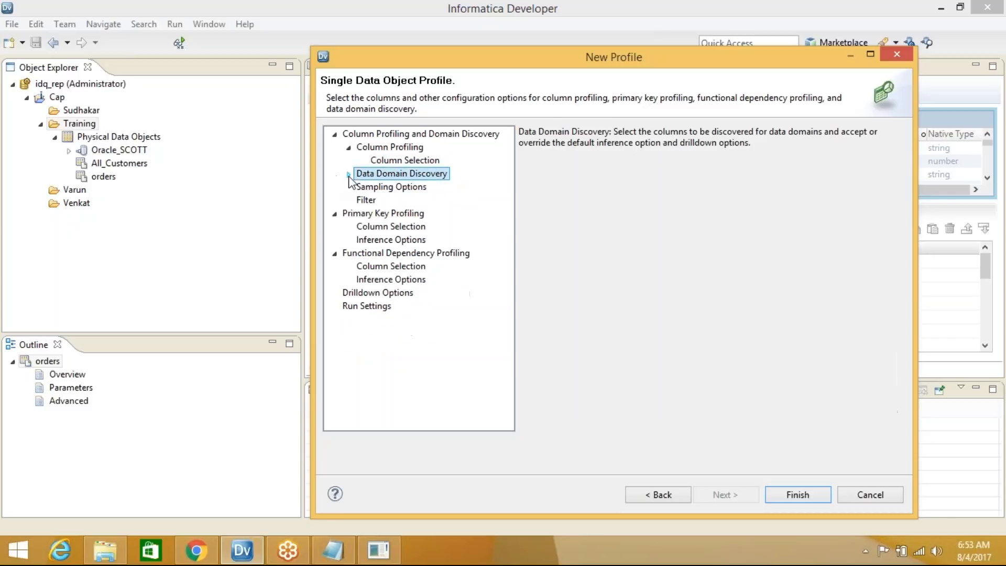
Try the first-rows and random sampling options, then leave sampling on All rows
{"action": "left_click", "coordinate": [406, 192]}
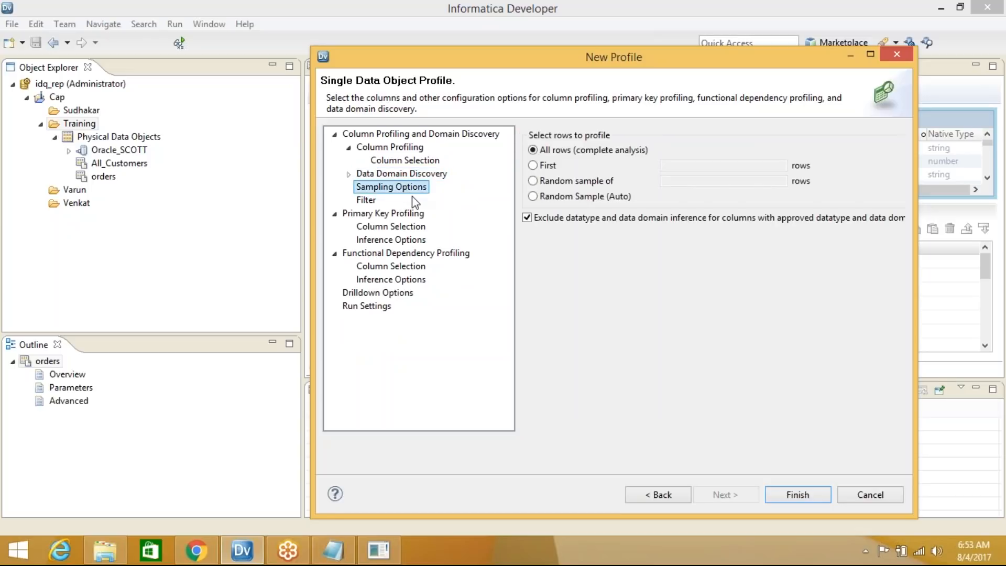
{"action": "left_click", "coordinate": [547, 169]}
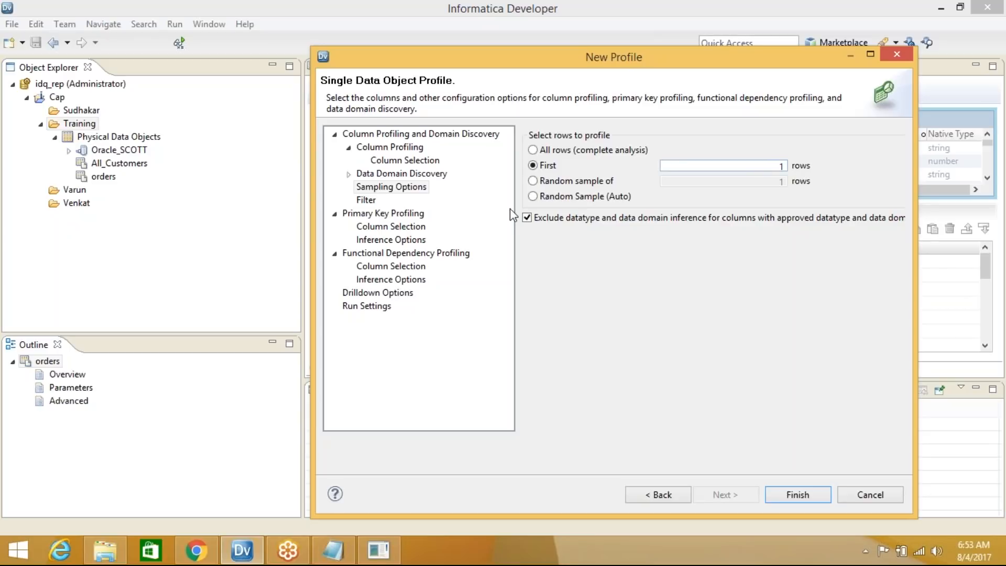
{"action": "left_click", "coordinate": [537, 180]}
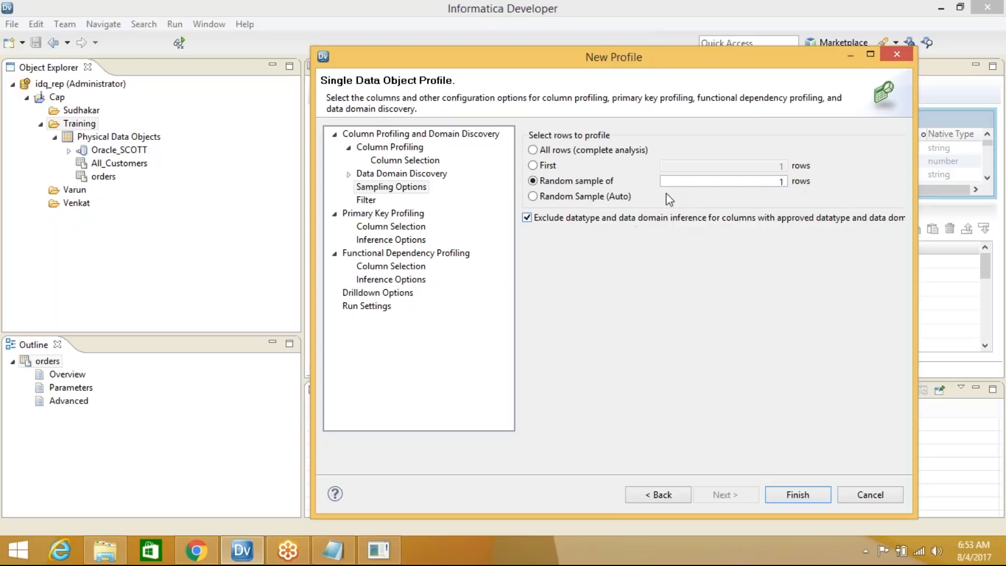
{"action": "left_click", "coordinate": [534, 197]}
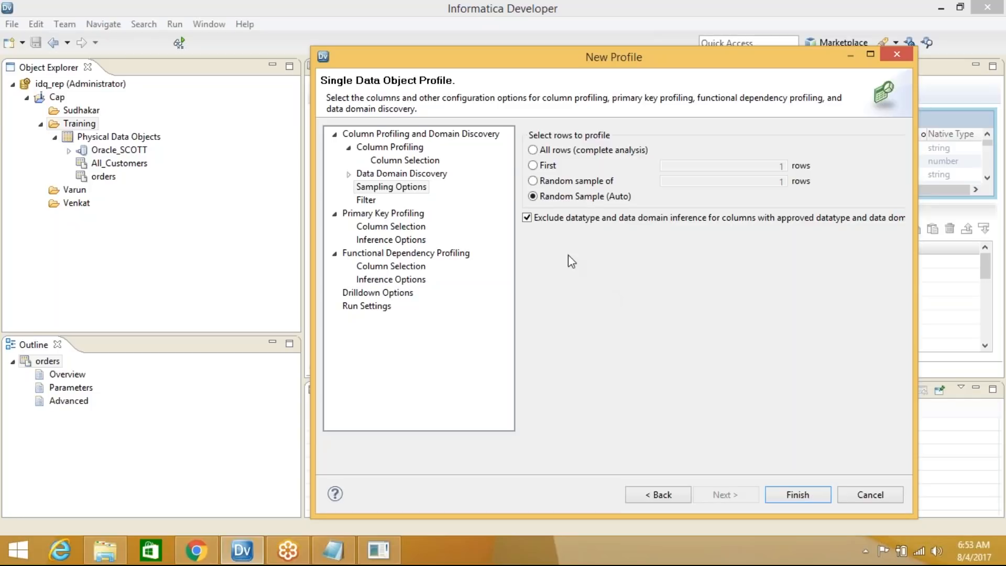
{"action": "left_click", "coordinate": [535, 151]}
Check the filter, drilldown and run settings, then finish and run Profile_all_customer
{"action": "left_click", "coordinate": [365, 200]}
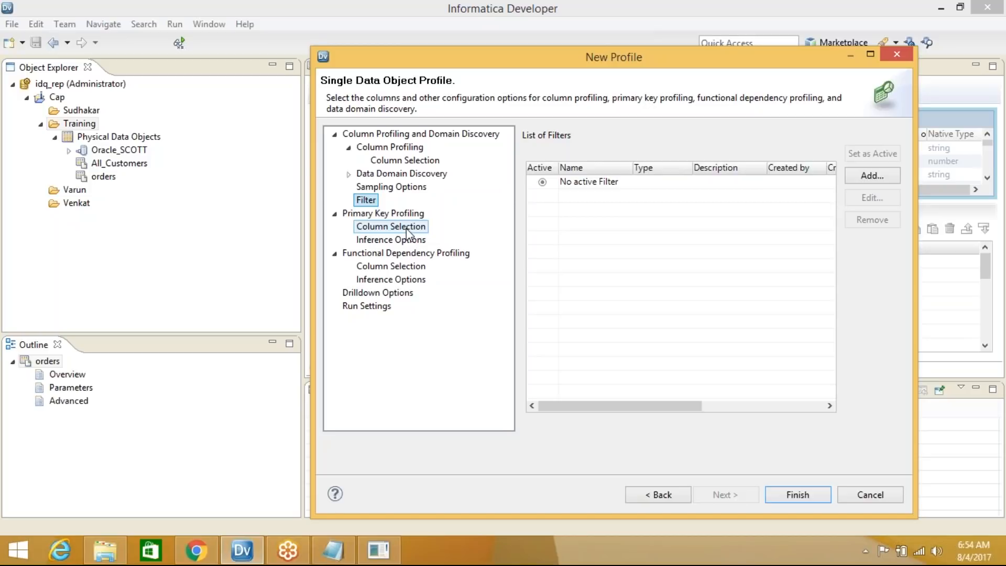
{"action": "left_click", "coordinate": [335, 214]}
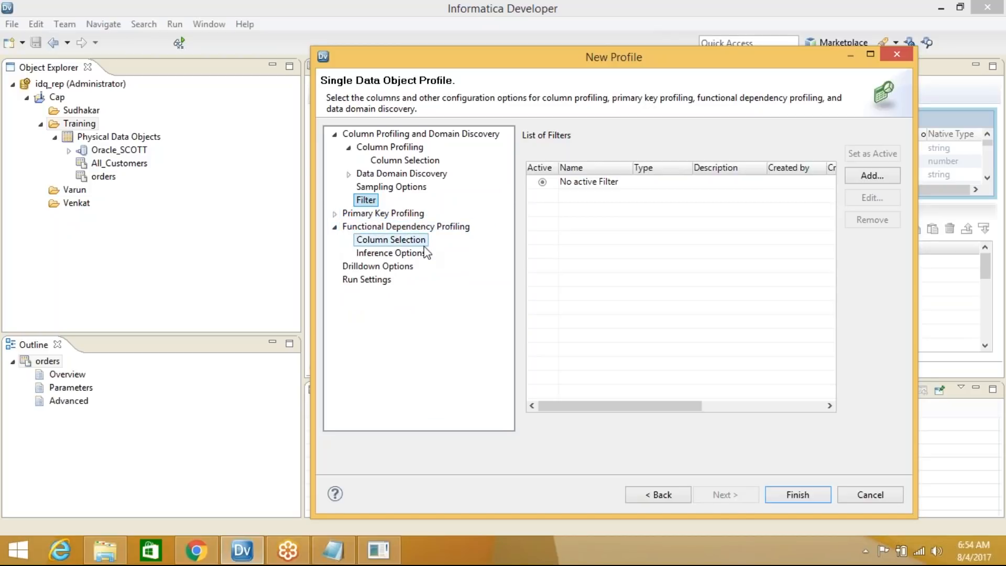
{"action": "left_click", "coordinate": [374, 267]}
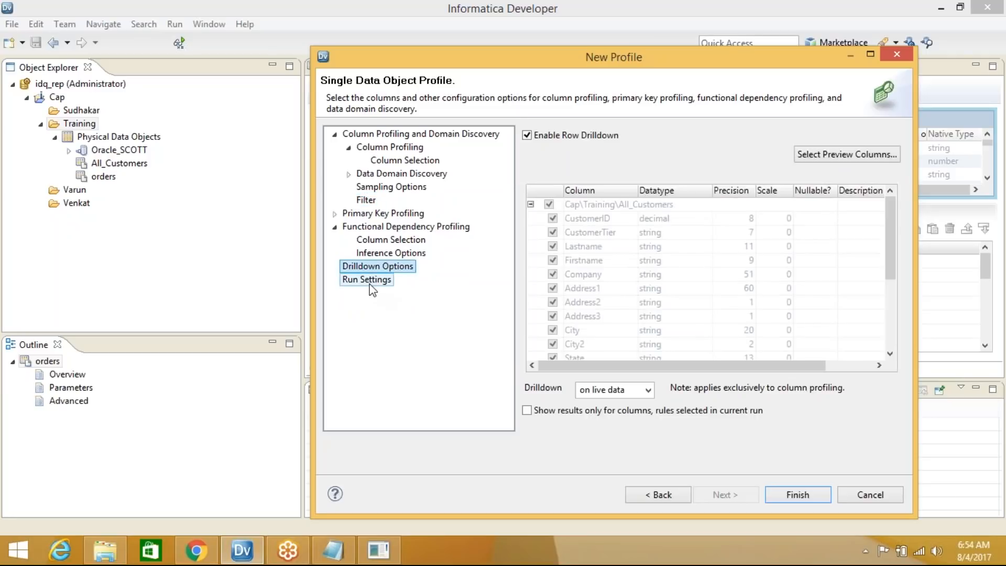
{"action": "left_click", "coordinate": [369, 280]}
{"action": "left_click", "coordinate": [802, 496]}
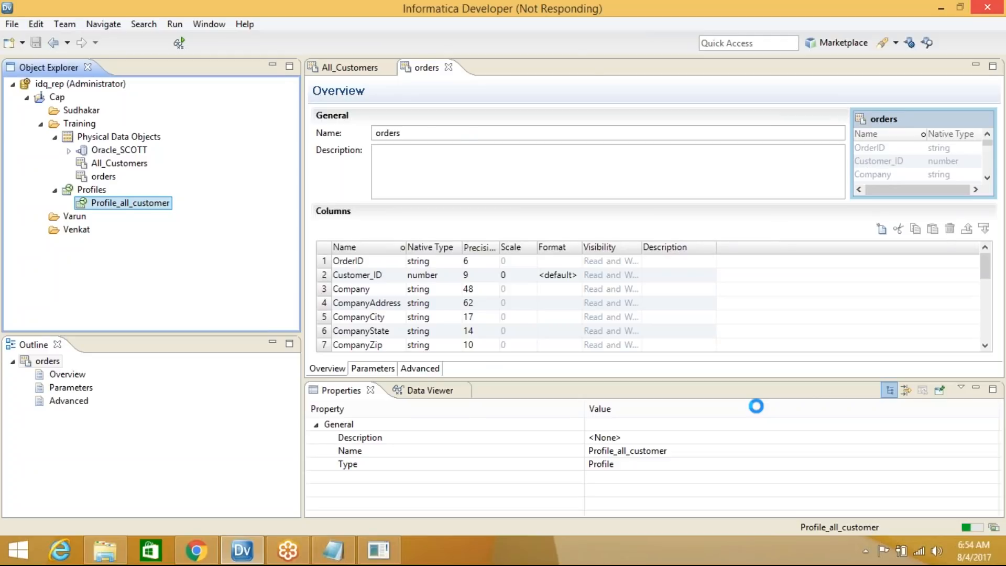
{"action": "left_click", "coordinate": [974, 528]}
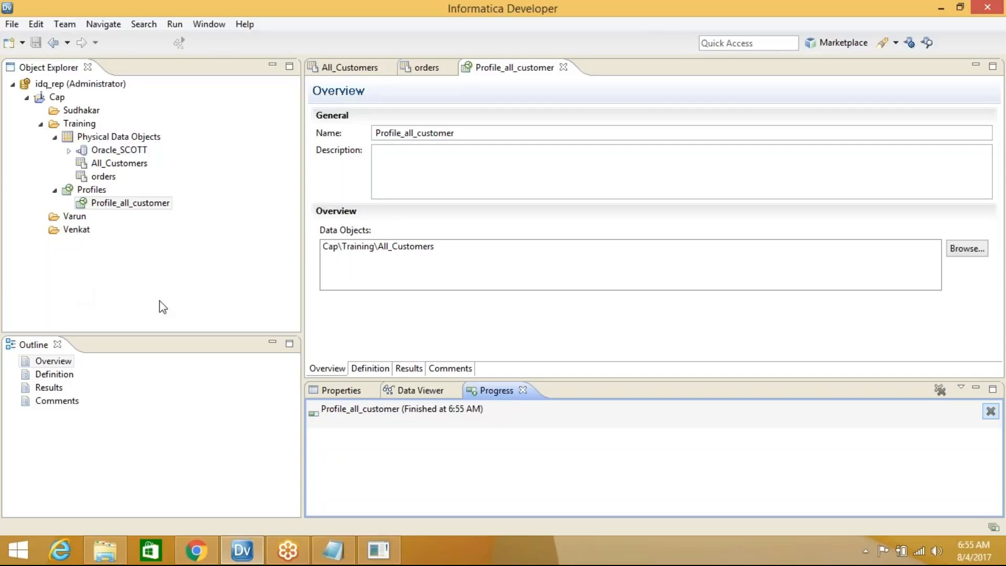
Select Profile_all_customer and show its Definition settings in the profile editor
{"action": "left_click", "coordinate": [130, 202]}
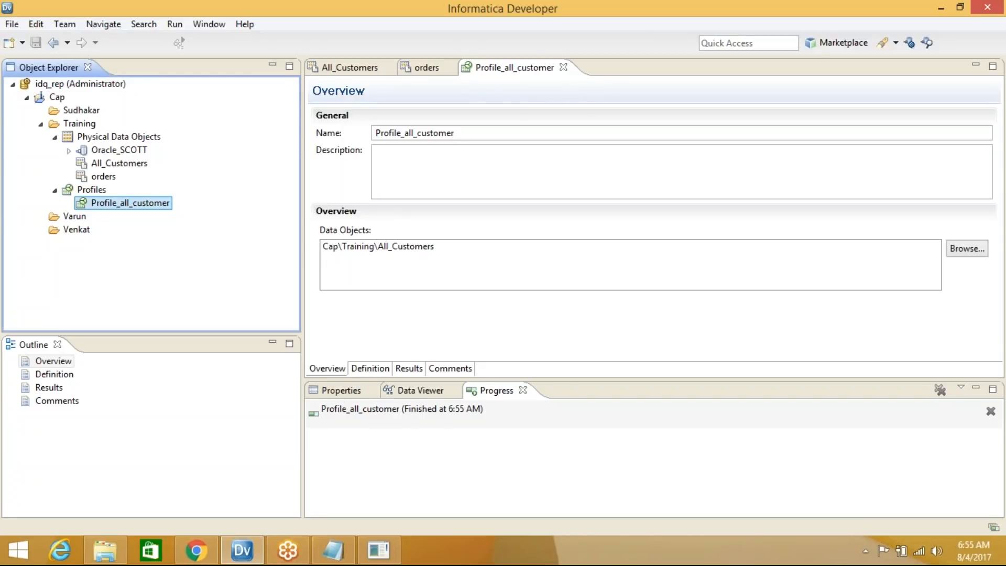
{"action": "left_click", "coordinate": [336, 372]}
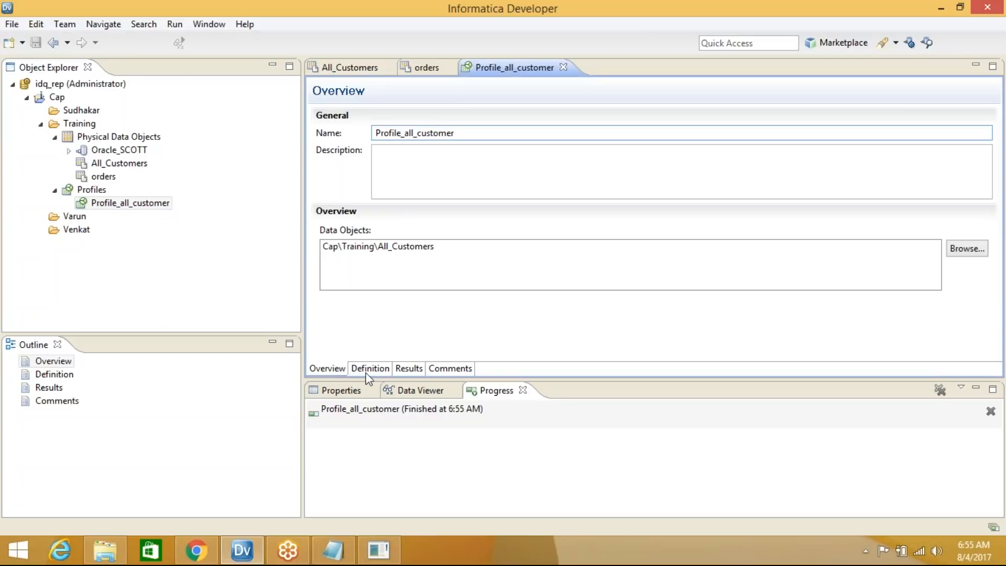
{"action": "left_click", "coordinate": [370, 368]}
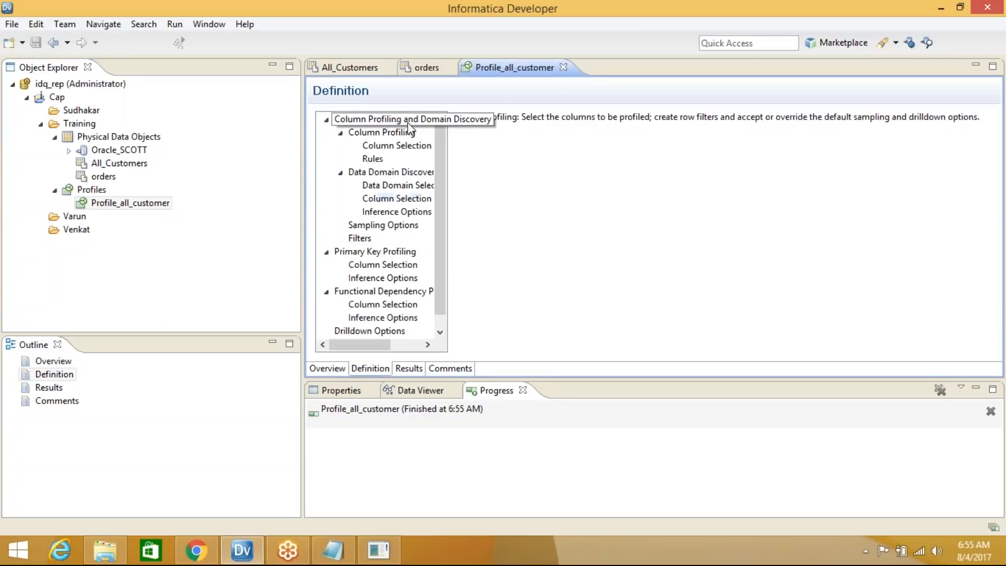
Show the columns chosen for profiling, then maximize the profile's Results view
{"action": "left_click", "coordinate": [397, 146]}
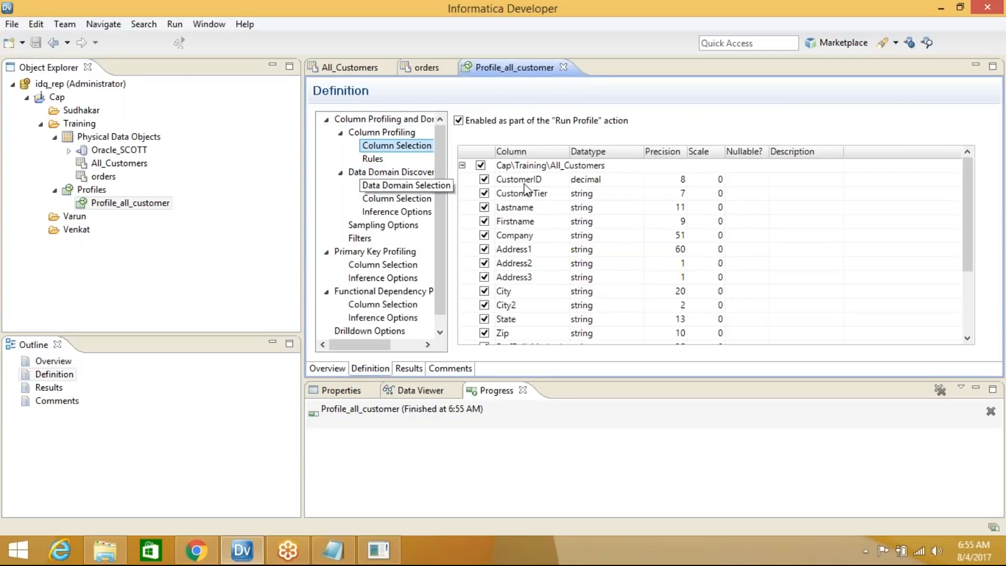
{"action": "left_click", "coordinate": [409, 368]}
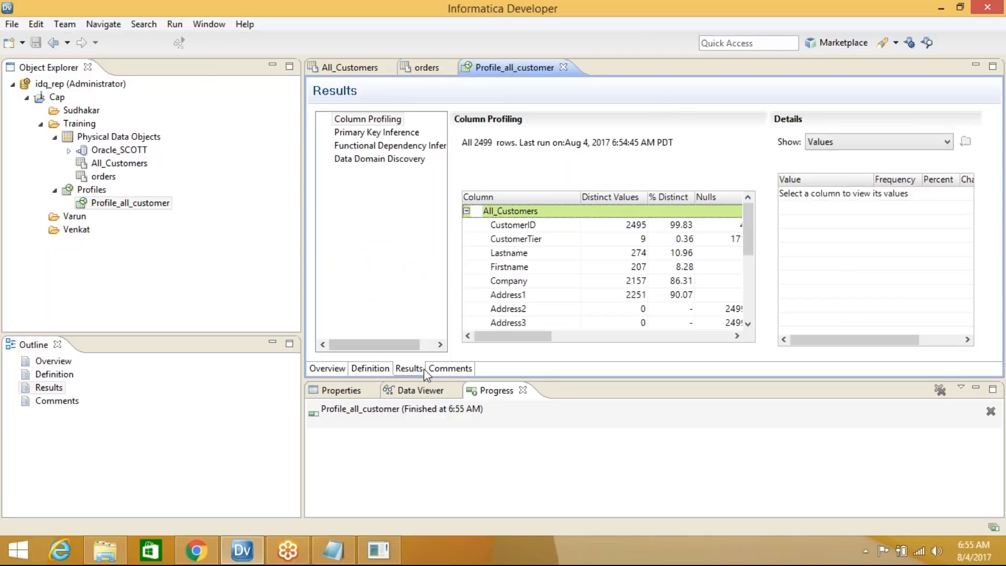
{"action": "double_click", "coordinate": [658, 71]}
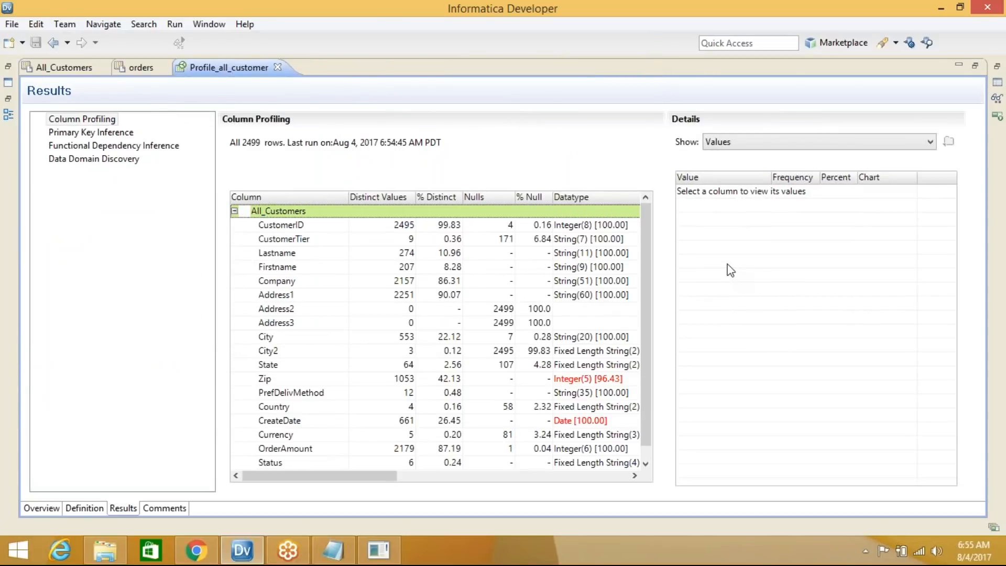
Select CustomerID and drill down into its 4 NULL value rows (0.16%)
{"action": "mouse_move", "coordinate": [644, 227]}
{"action": "left_mouse_down"}
{"action": "mouse_move", "coordinate": [643, 308]}
{"action": "mouse_move", "coordinate": [646, 216]}
{"action": "left_mouse_up"}
{"action": "left_click", "coordinate": [315, 228]}
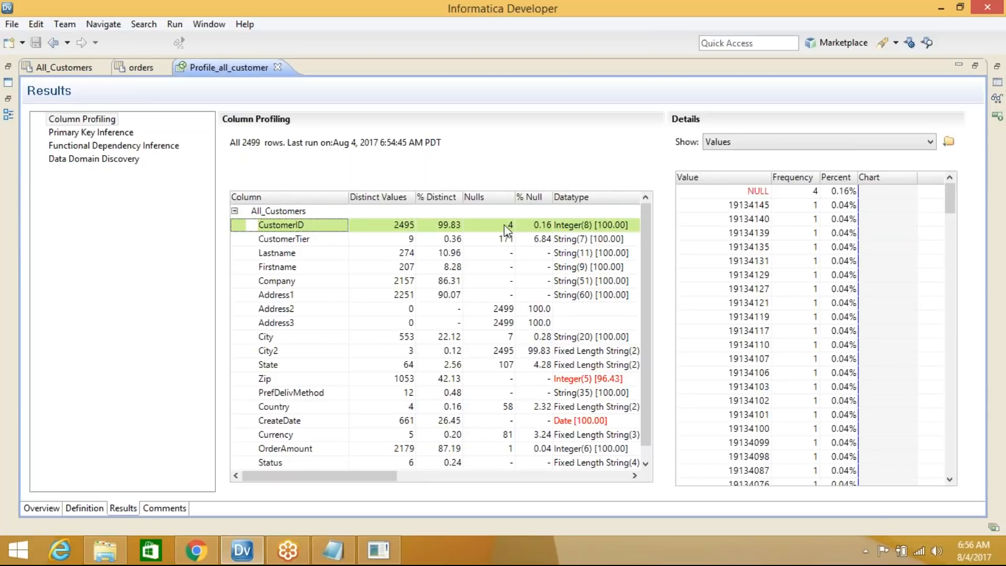
{"action": "left_click", "coordinate": [756, 192]}
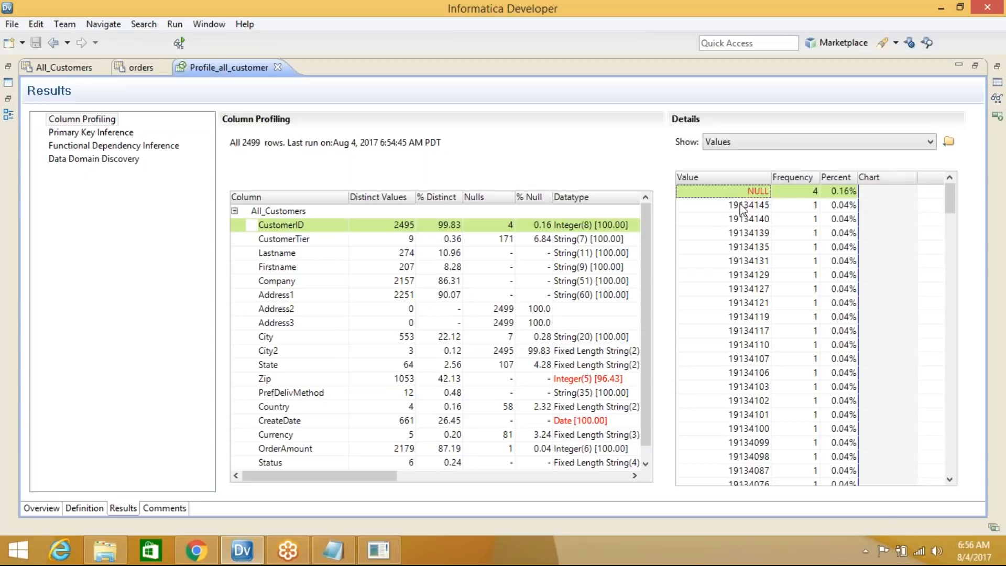
{"action": "double_click", "coordinate": [736, 196]}
{"action": "left_click", "coordinate": [25, 554]}
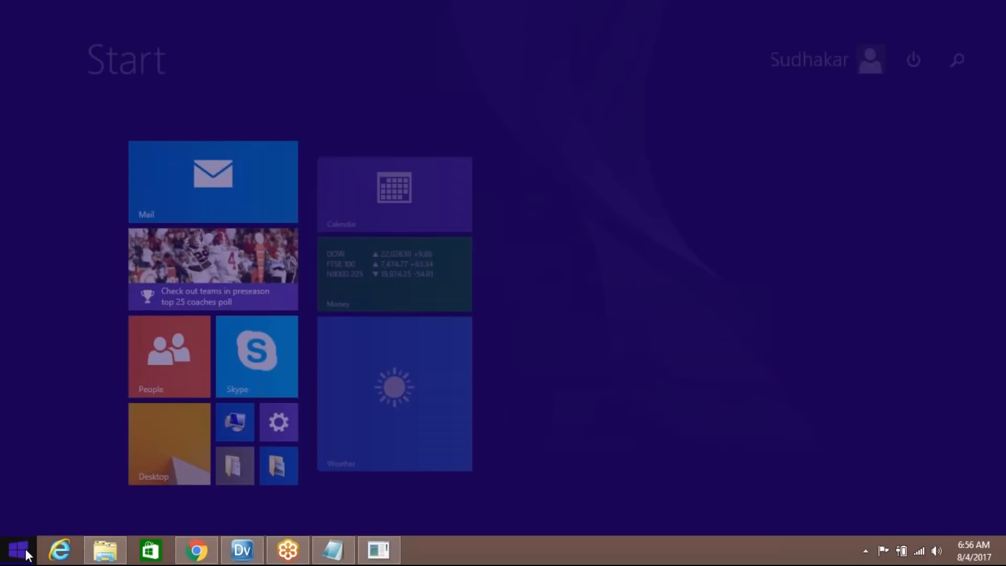
Compute the CustomerID null percentage in Calculator, then minimize it to see the profile
{"action": "type", "text": "calculator"}
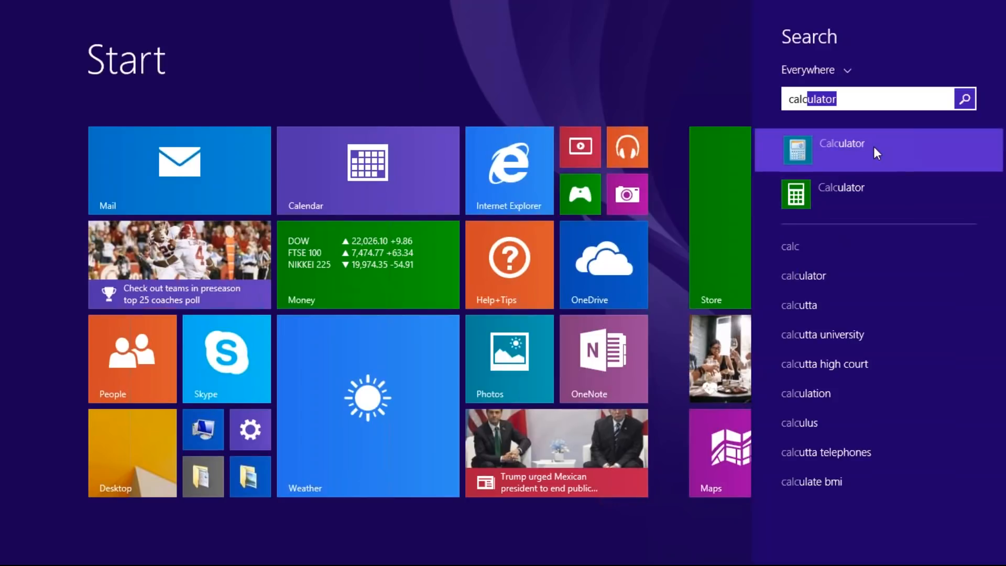
{"action": "left_click", "coordinate": [873, 147]}
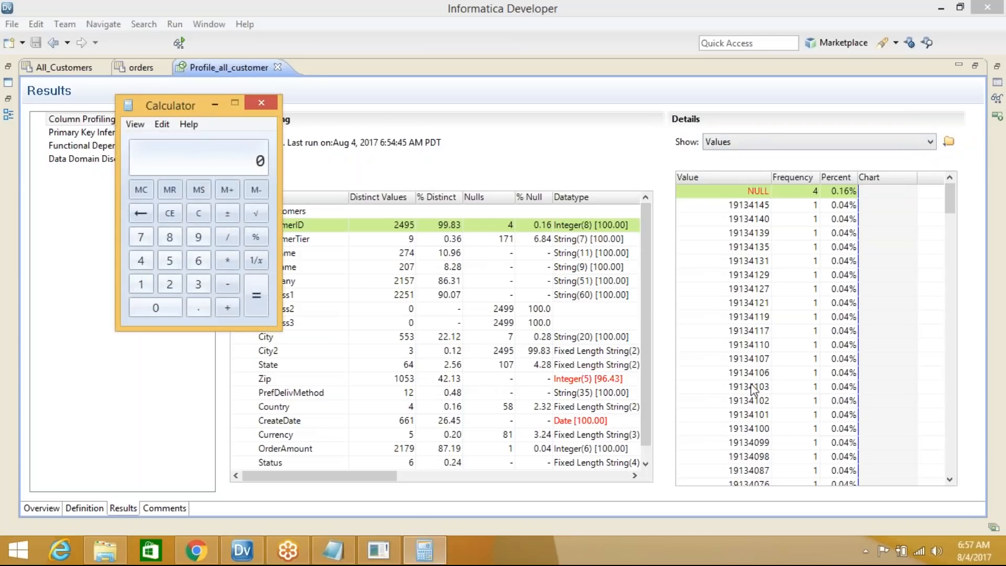
{"action": "type", "text": "4"}
{"action": "type", "text": "2500"}
{"action": "type", "text": "*"}
{"action": "type", "text": "100"}
{"action": "key", "text": "Return"}
{"action": "left_click", "coordinate": [215, 105]}
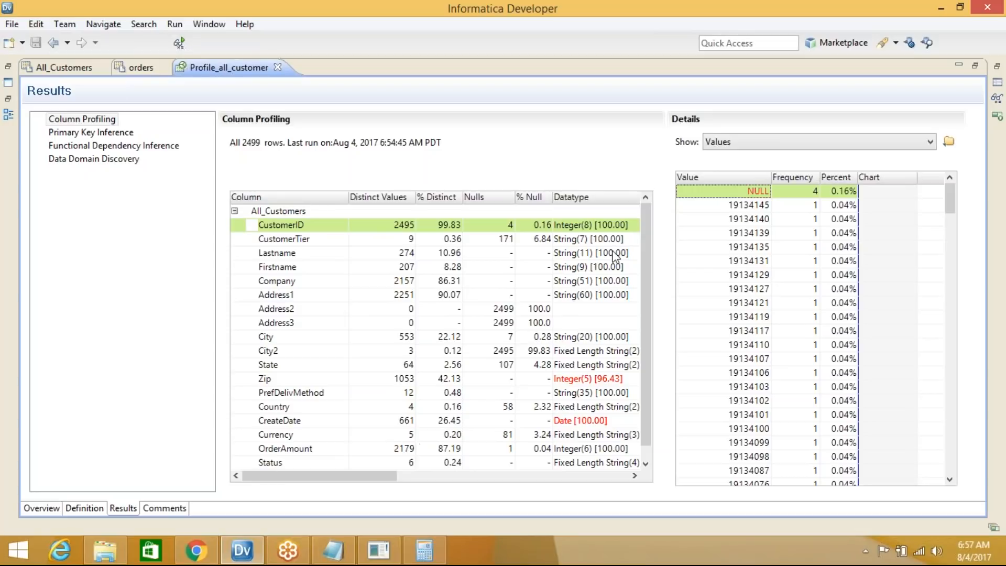
{"action": "mouse_move", "coordinate": [648, 235]}
{"action": "left_mouse_down"}
{"action": "mouse_move", "coordinate": [648, 273]}
{"action": "mouse_move", "coordinate": [648, 217]}
{"action": "left_mouse_up"}
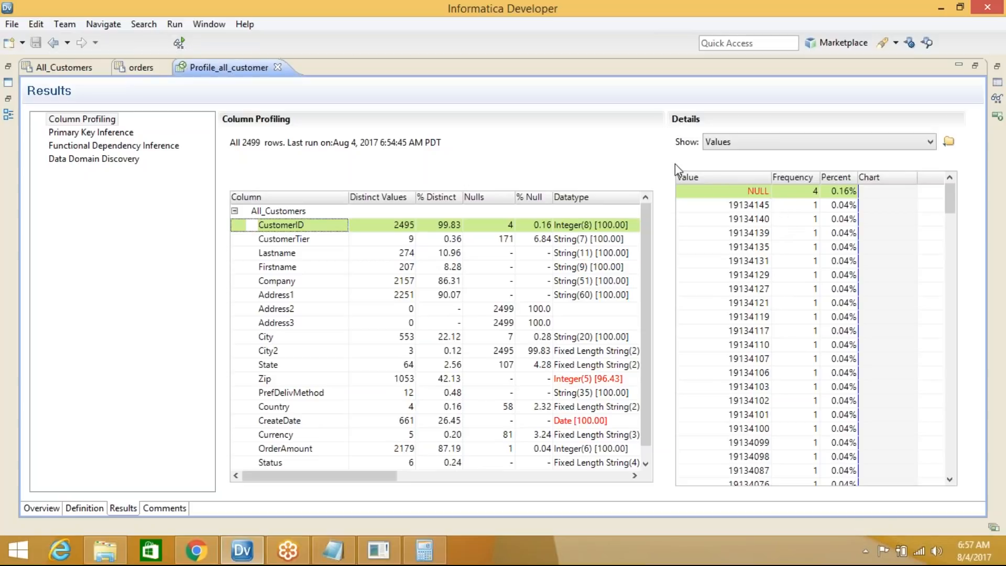
{"action": "left_click", "coordinate": [737, 145]}
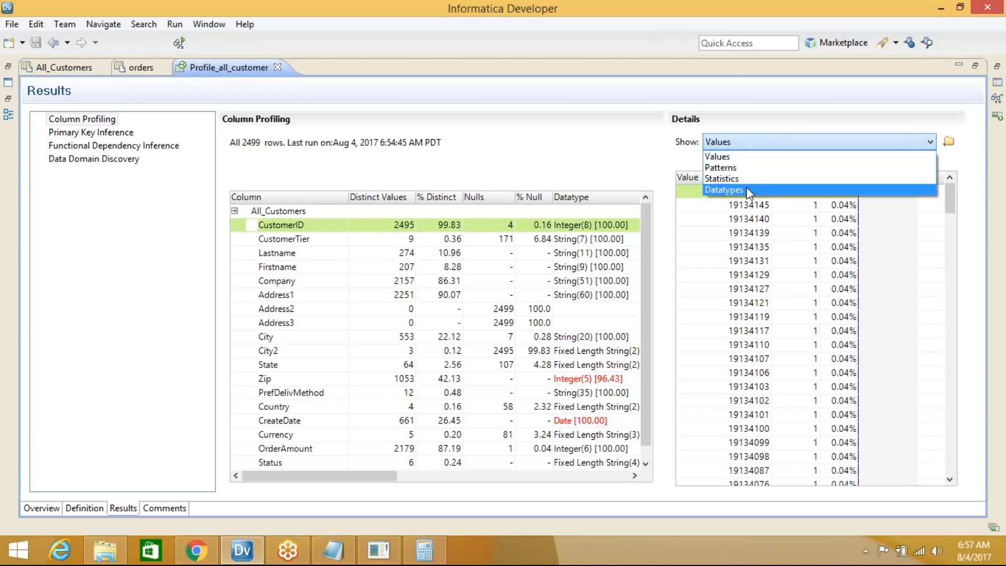
{"action": "left_click", "coordinate": [746, 144]}
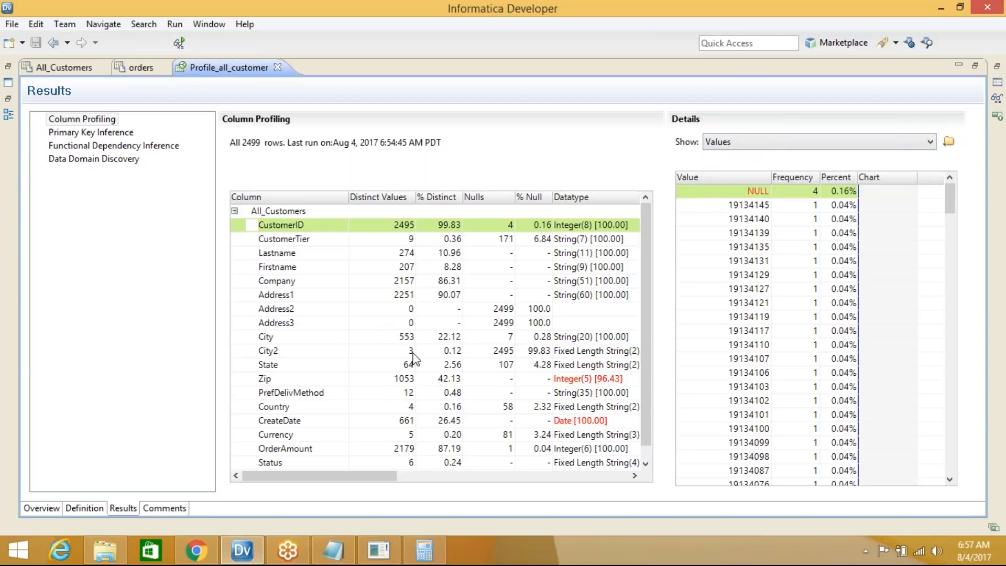
{"action": "left_click", "coordinate": [275, 230]}
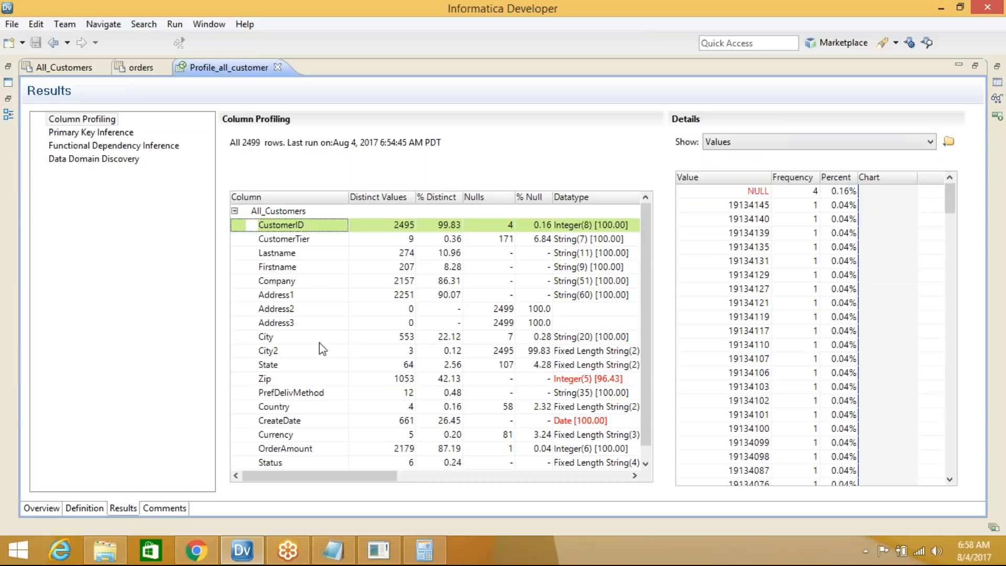
Sort CustomerTier values ascending and step through the NULL, 1, 2, 3 and Bronze entries
{"action": "left_click", "coordinate": [302, 241]}
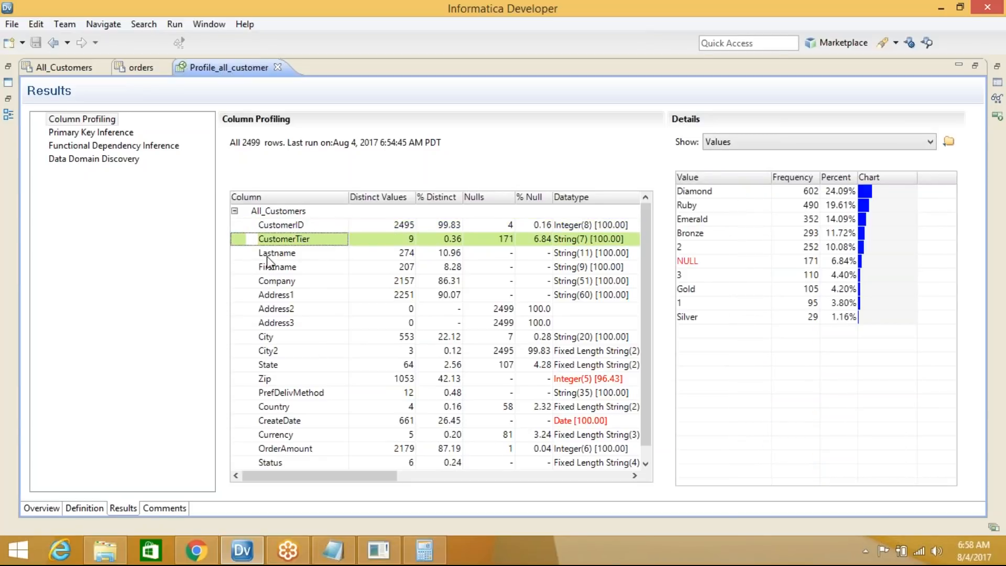
{"action": "left_click", "coordinate": [730, 179]}
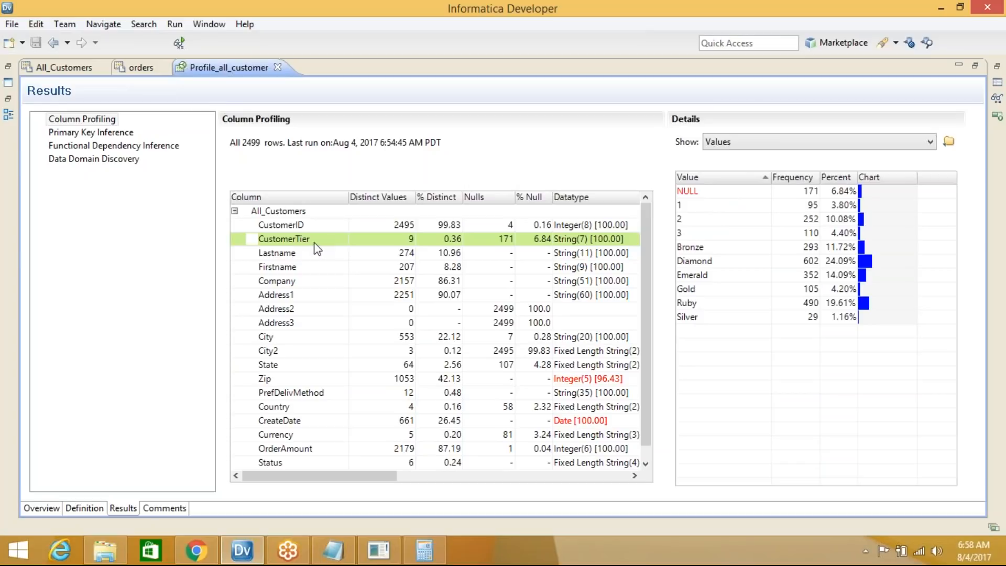
{"action": "left_click", "coordinate": [716, 192]}
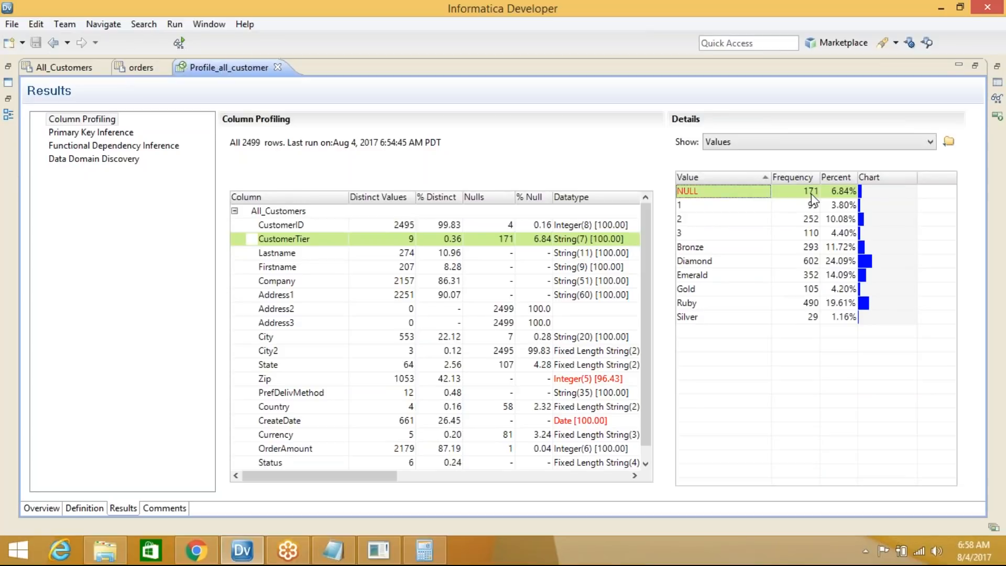
{"action": "left_click", "coordinate": [698, 206]}
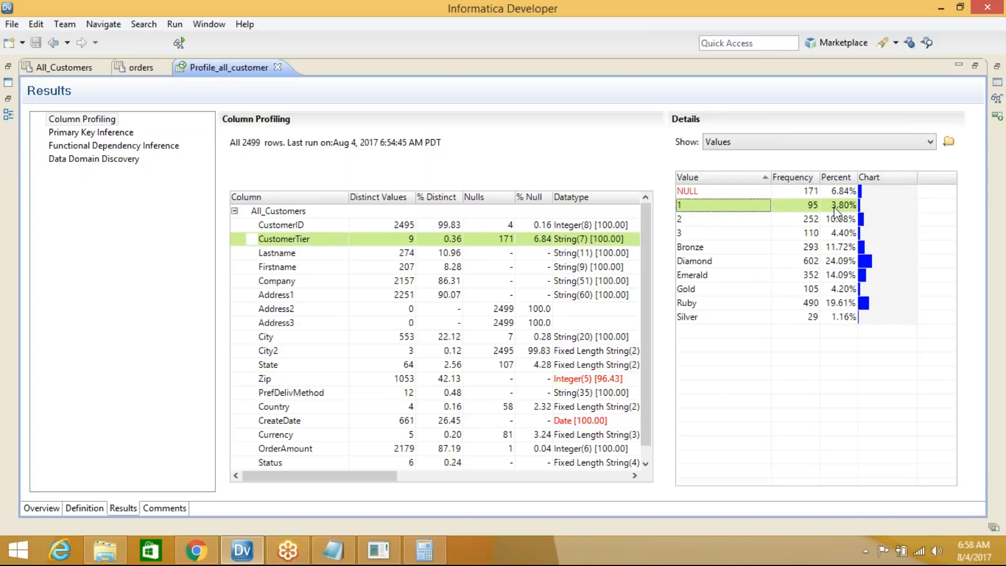
{"action": "left_click", "coordinate": [691, 219]}
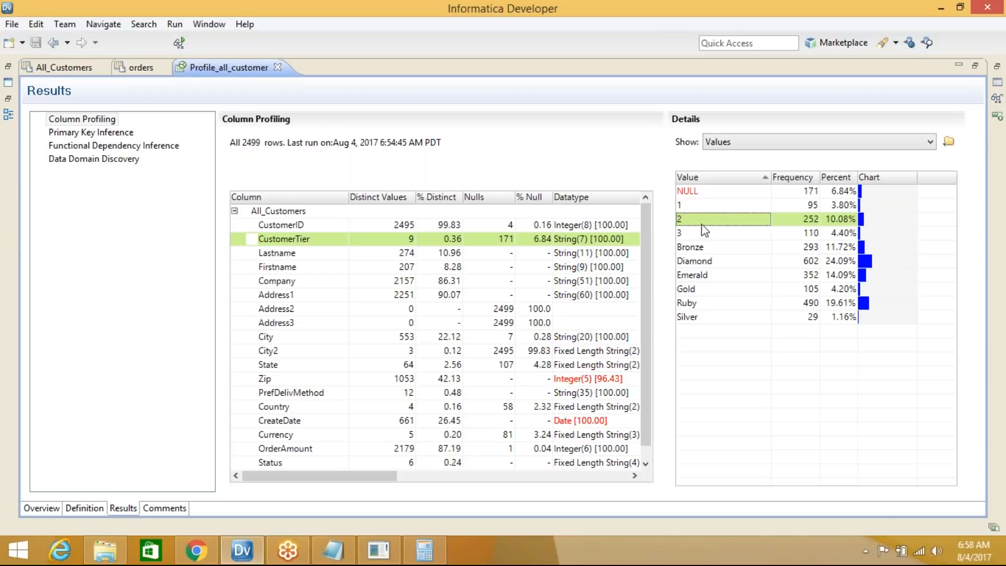
{"action": "left_click", "coordinate": [691, 234]}
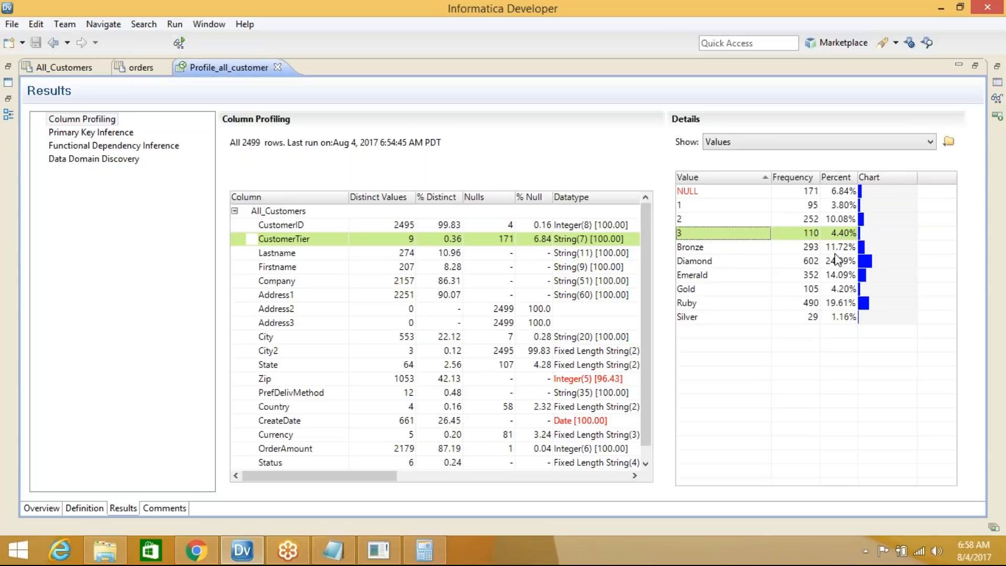
{"action": "left_click", "coordinate": [796, 248]}
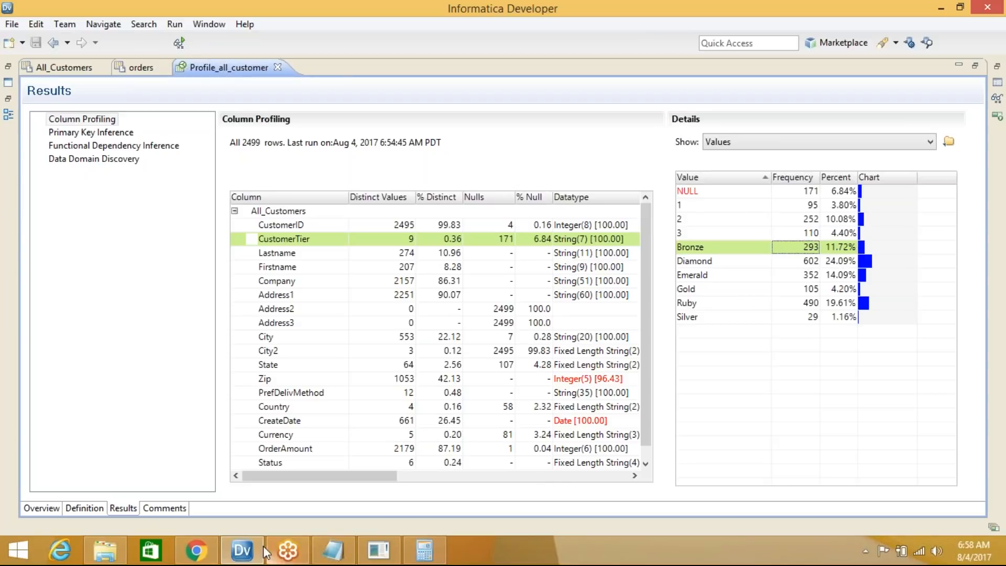
{"action": "left_click", "coordinate": [225, 536]}
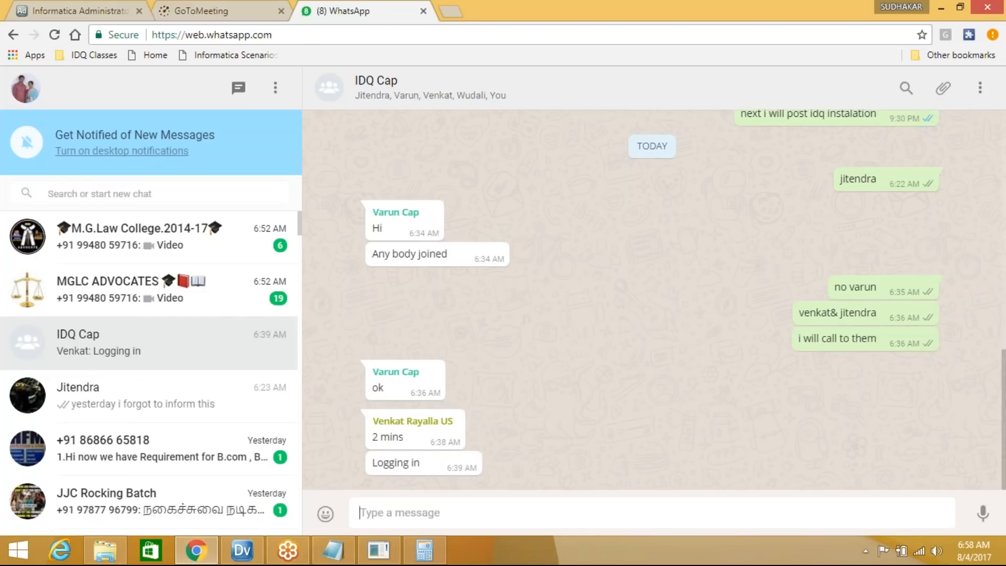
{"action": "left_click", "coordinate": [87, 5]}
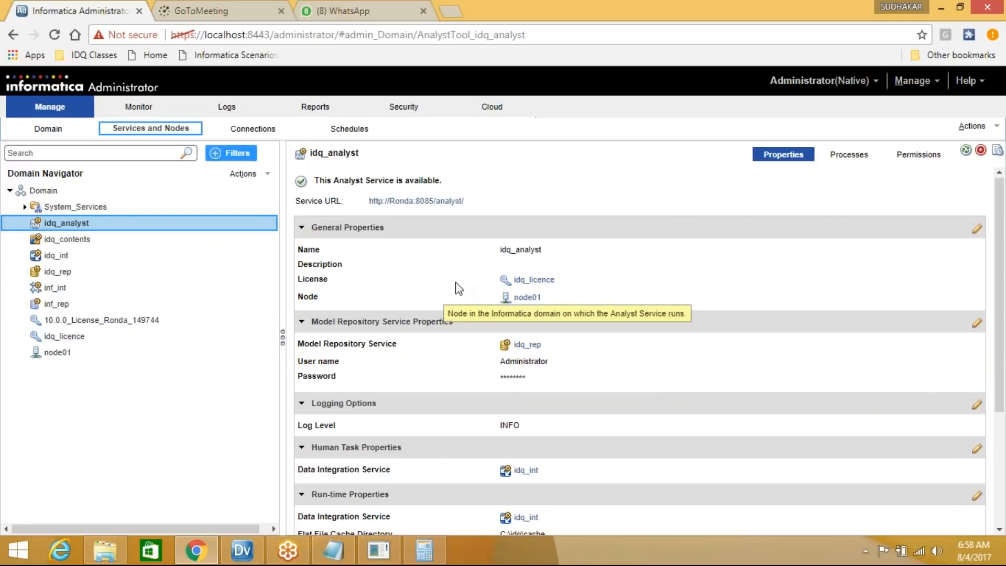
{"action": "left_click", "coordinate": [363, 6]}
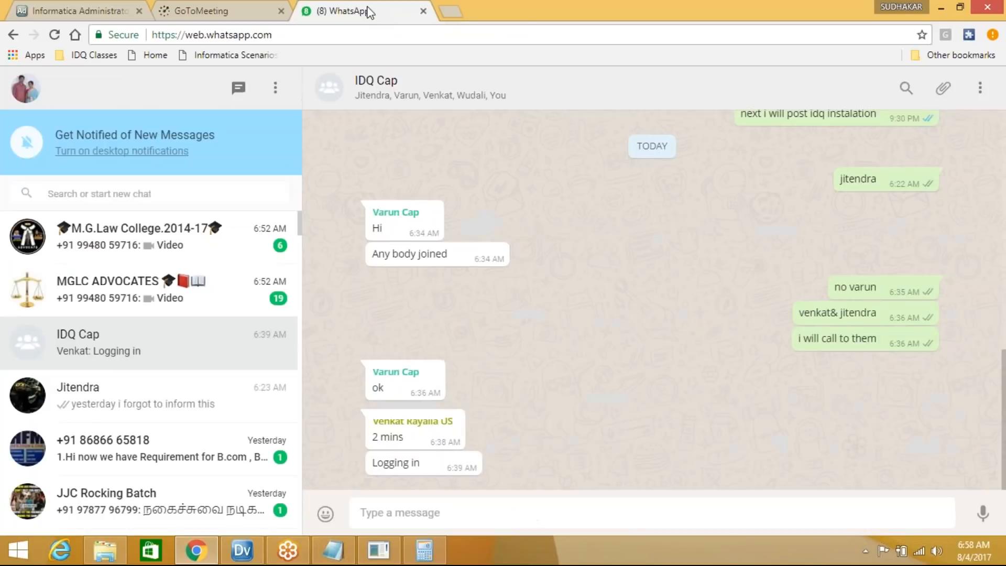
{"action": "left_click", "coordinate": [942, 9]}
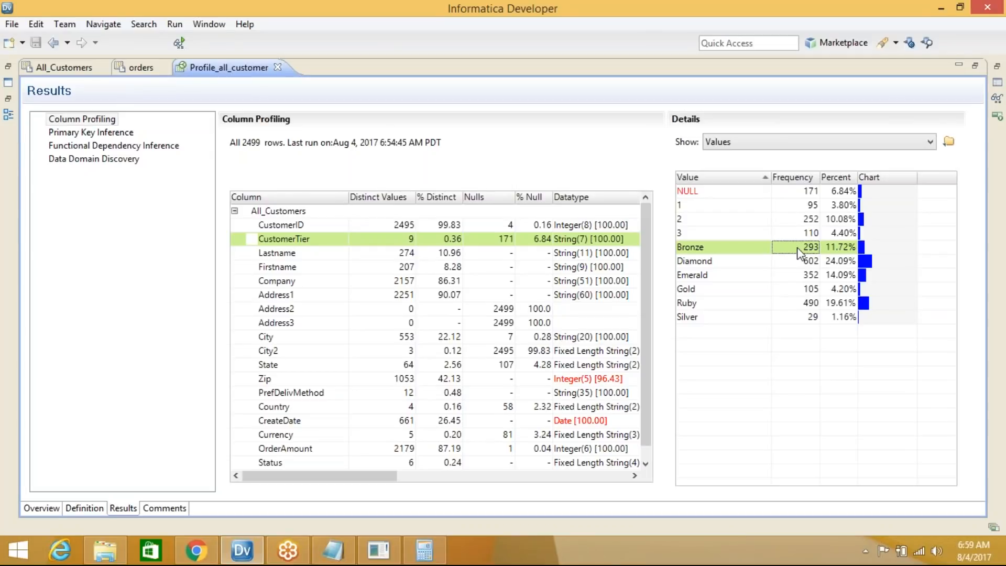
Select the Bronze value, then browse Local Disk (D:) and its Softwares folder before minimizing
{"action": "left_click", "coordinate": [701, 250]}
{"action": "left_click", "coordinate": [105, 553]}
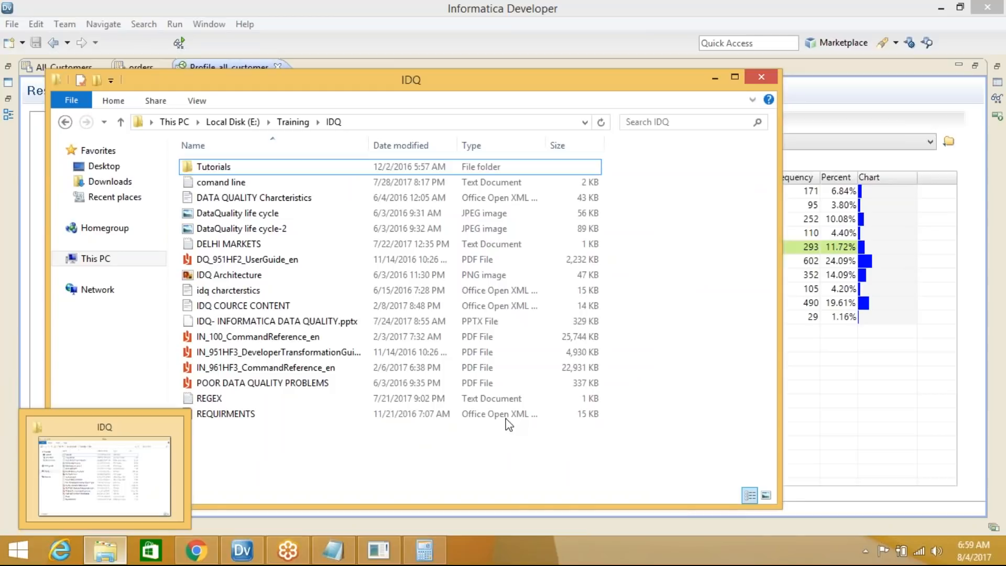
{"action": "left_click", "coordinate": [715, 77]}
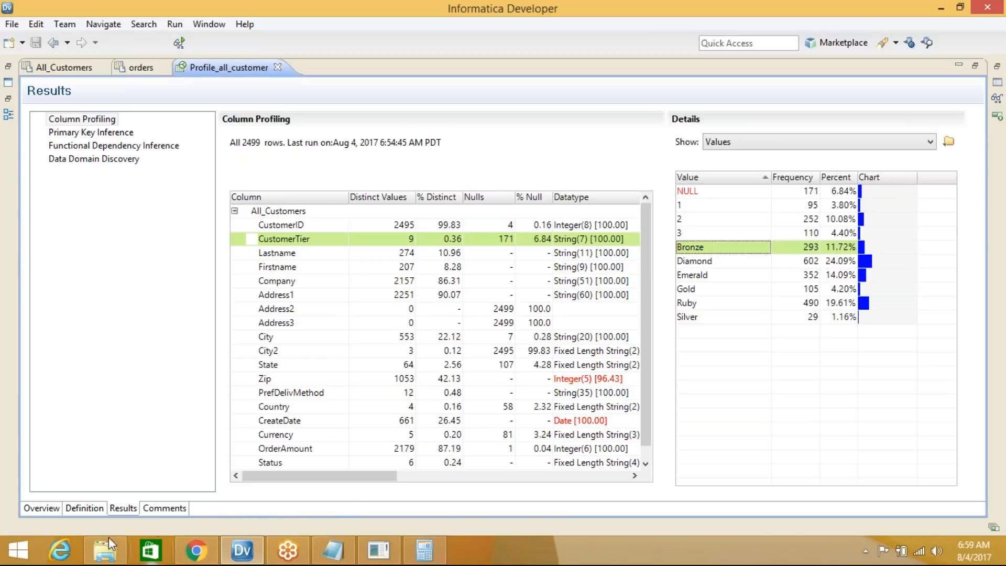
{"action": "left_click", "coordinate": [107, 553]}
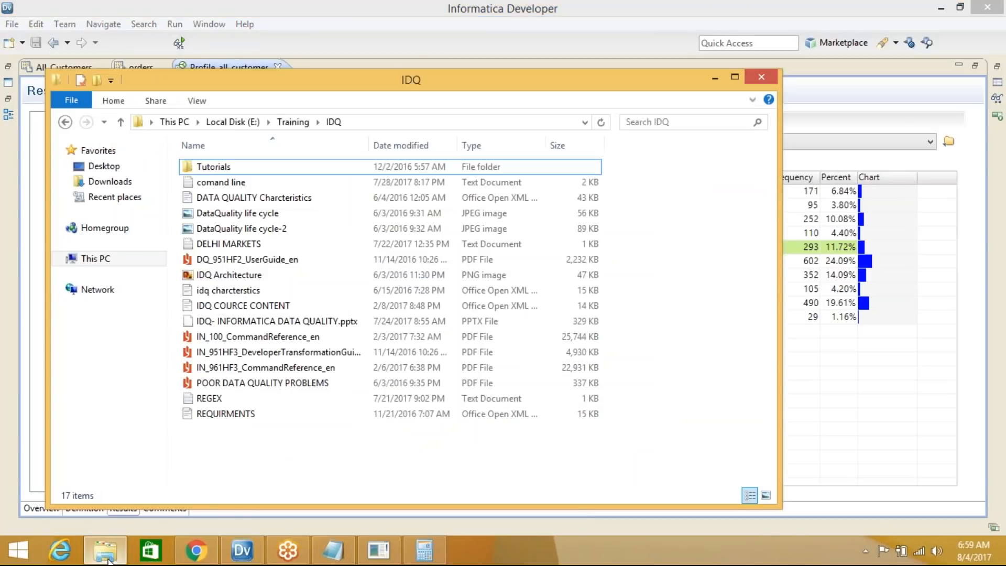
{"action": "left_click", "coordinate": [99, 259]}
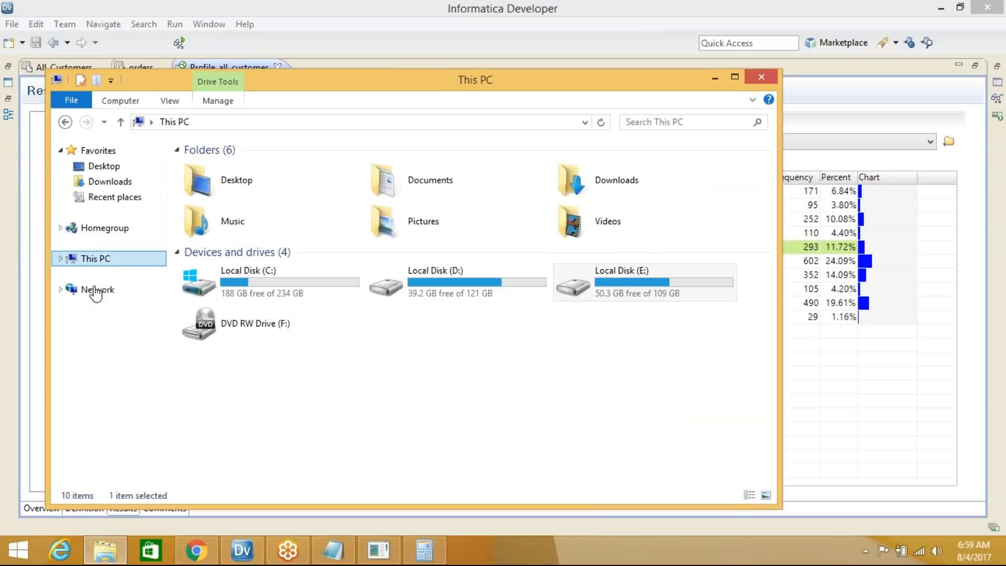
{"action": "double_click", "coordinate": [446, 288]}
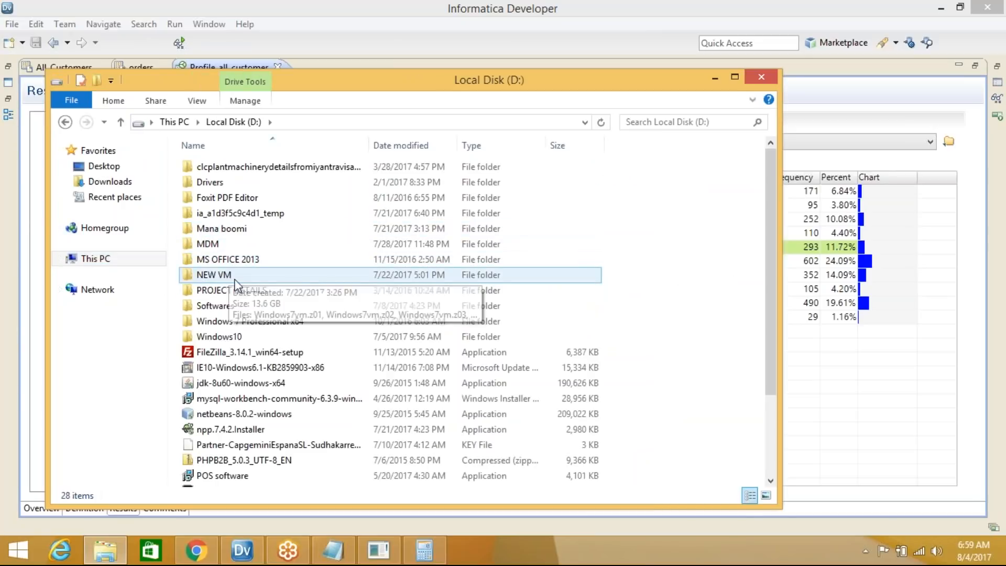
{"action": "double_click", "coordinate": [231, 307]}
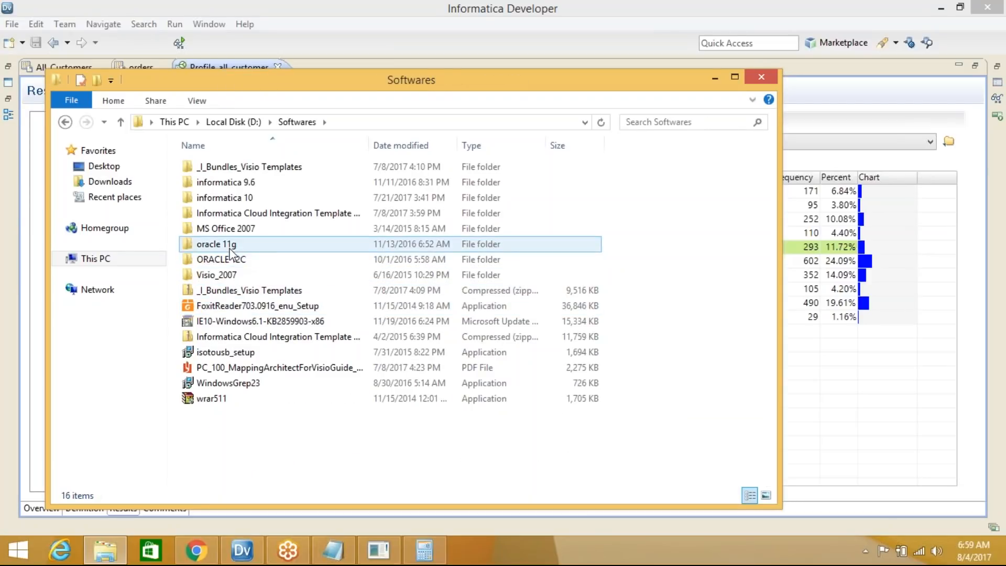
{"action": "left_click", "coordinate": [229, 123]}
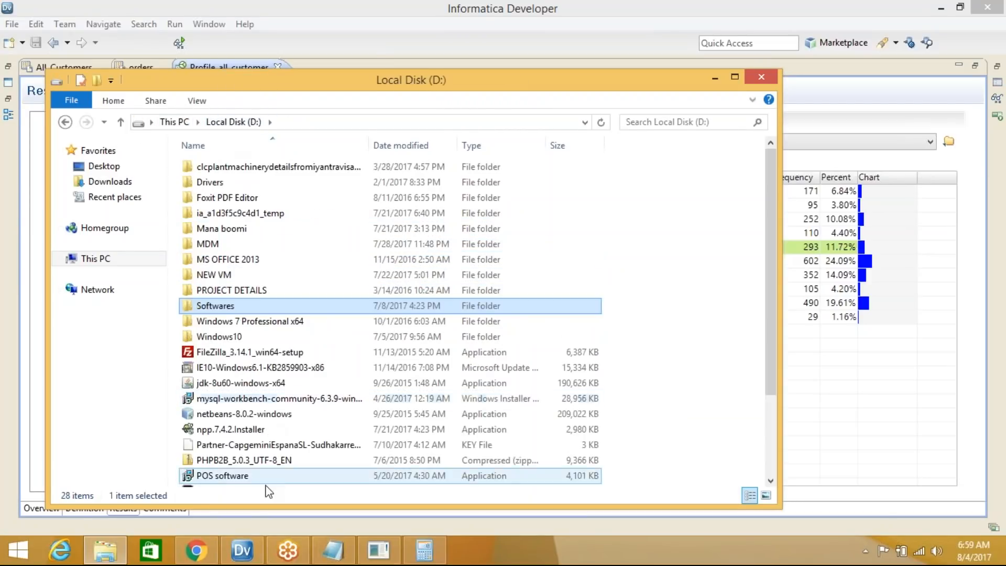
{"action": "left_click", "coordinate": [714, 77]}
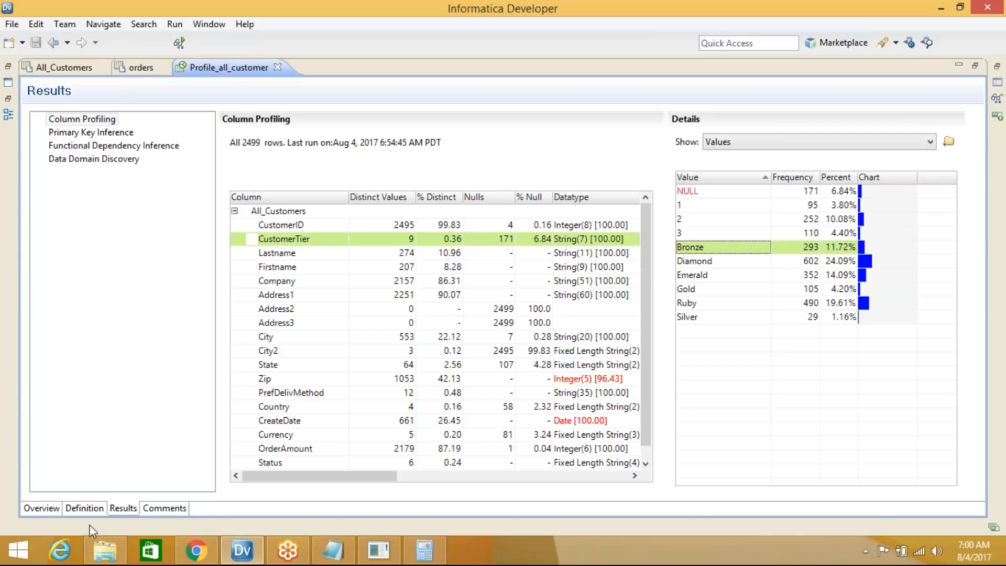
Restore the drive window, open Local Disk (C:) and minimize it to reveal the profiling results
{"action": "left_click", "coordinate": [105, 551]}
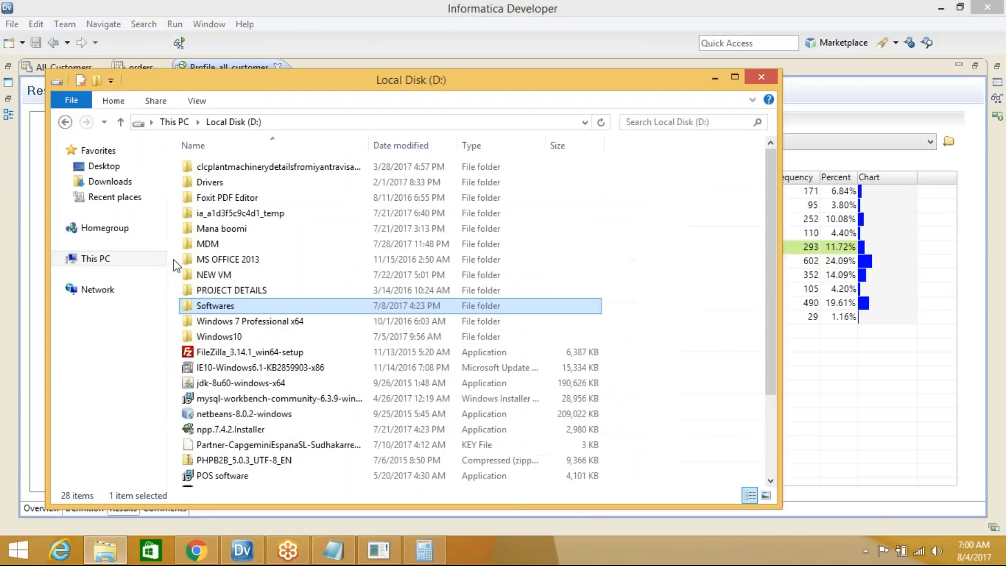
{"action": "left_click", "coordinate": [233, 122]}
{"action": "left_click", "coordinate": [175, 122]}
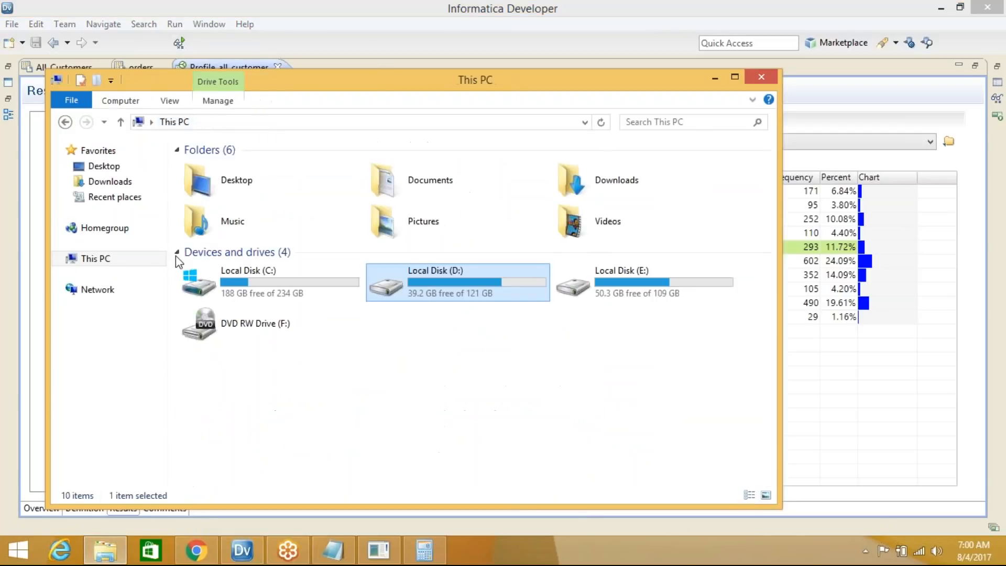
{"action": "double_click", "coordinate": [261, 277]}
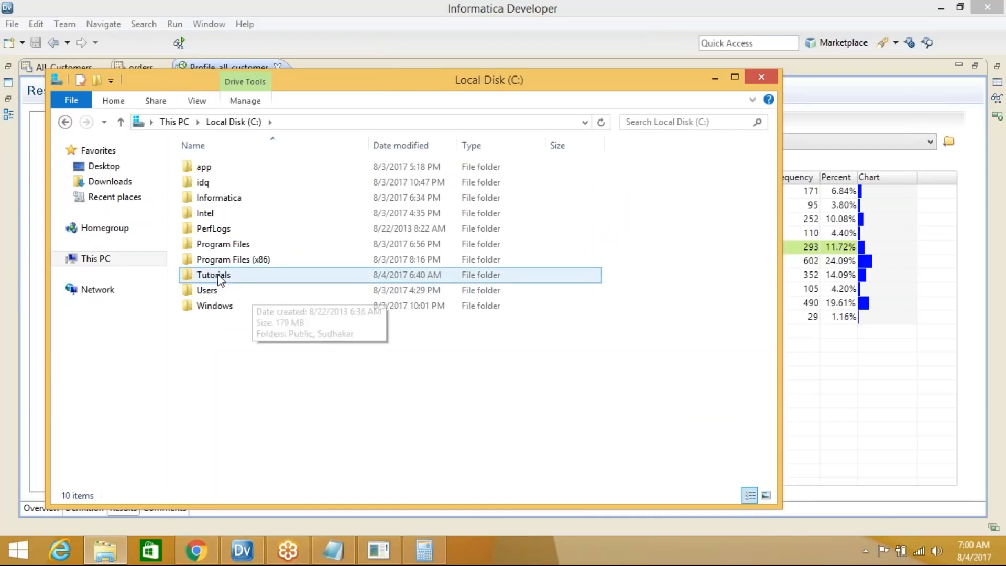
{"action": "left_click", "coordinate": [717, 76]}
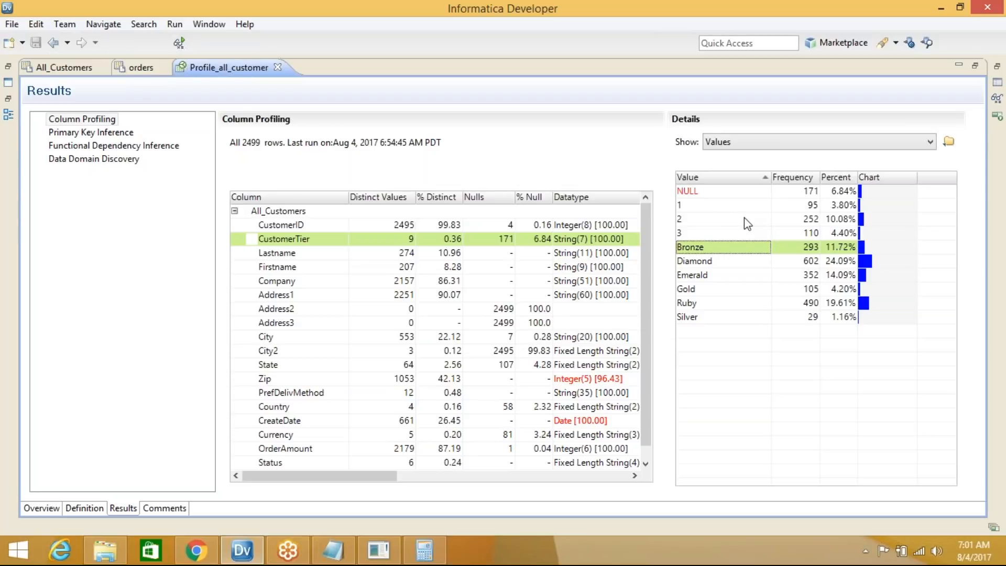
{"action": "left_click", "coordinate": [17, 550]}
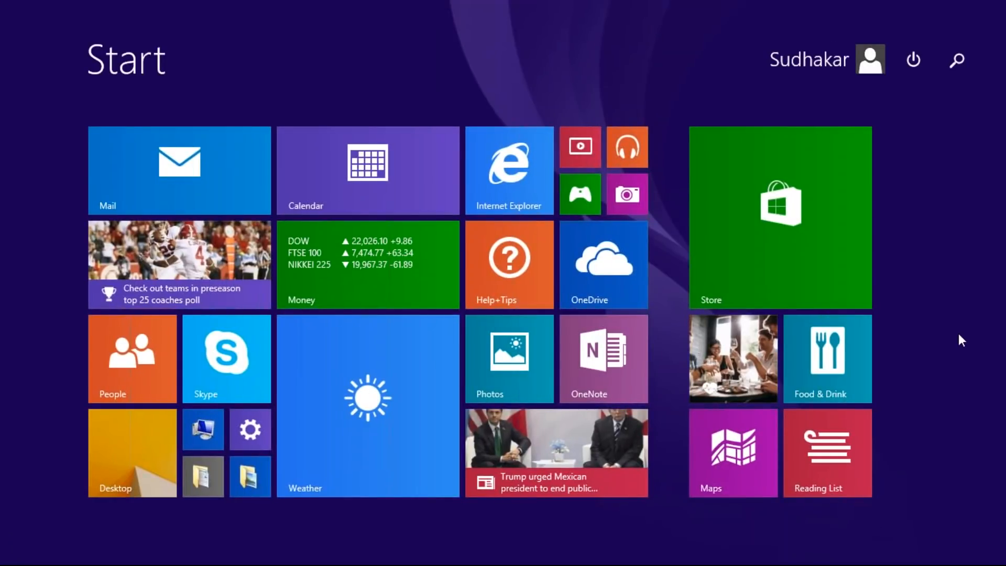
Launch Notepad, start a new blank document and move its window lower and right
{"action": "type", "text": "notepad"}
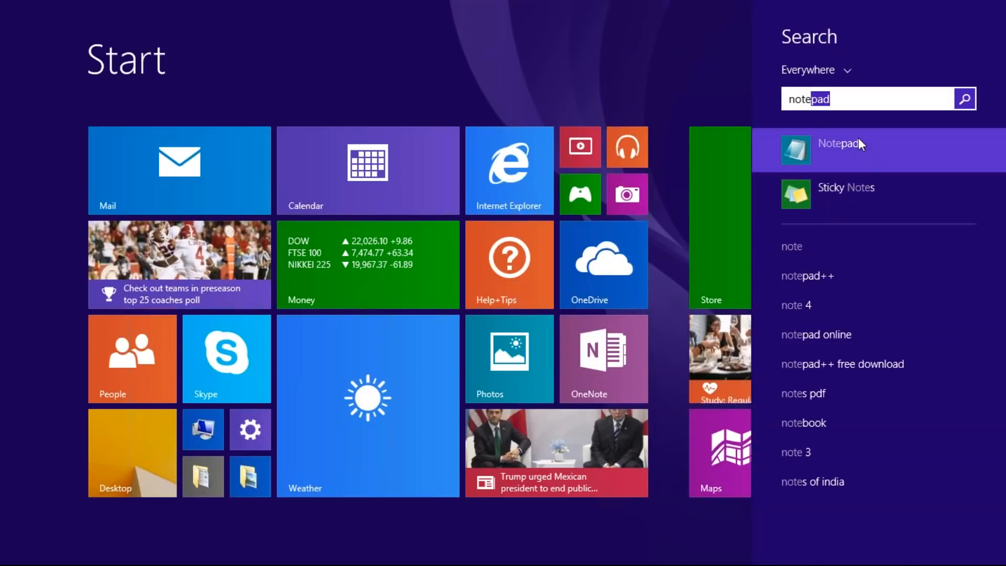
{"action": "left_click", "coordinate": [859, 137]}
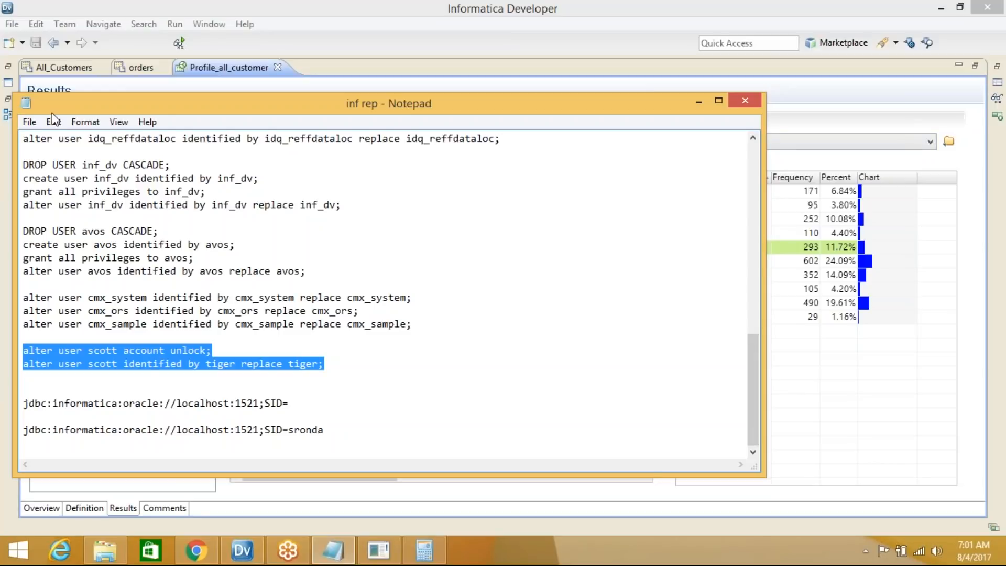
{"action": "left_click", "coordinate": [29, 121]}
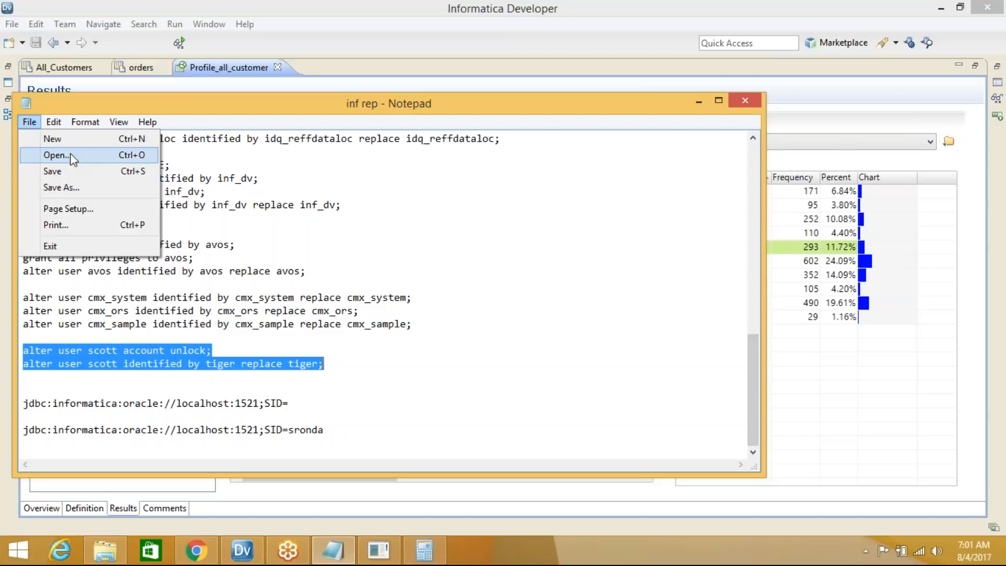
{"action": "left_click", "coordinate": [52, 139]}
{"action": "left_click_drag", "start_coordinate": [301, 102], "coordinate": [517, 323]}
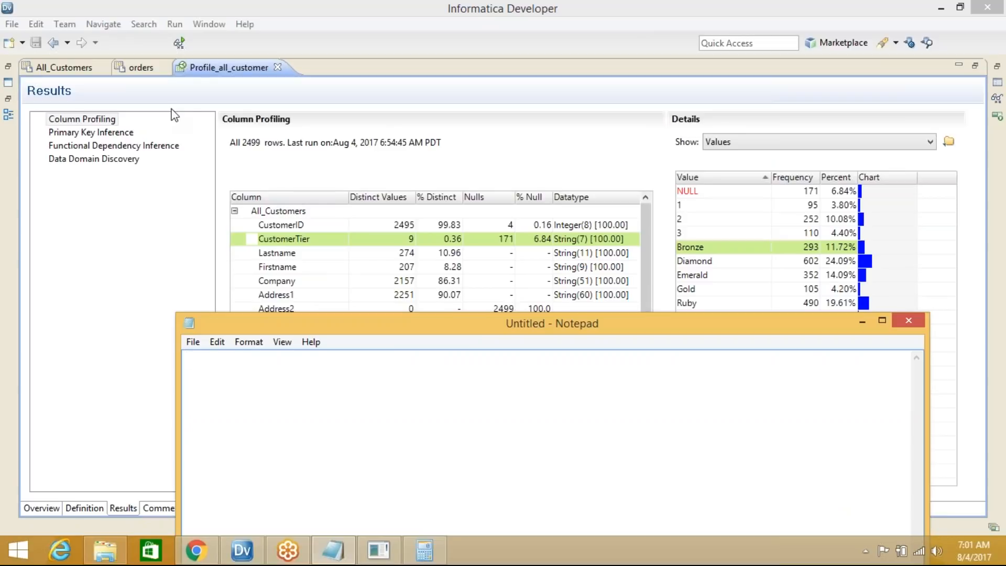
{"action": "left_click", "coordinate": [283, 239]}
Write '1--> Cust_id should not contain any null values' in Notepad and begin line '2-->'
{"action": "left_click", "coordinate": [286, 227]}
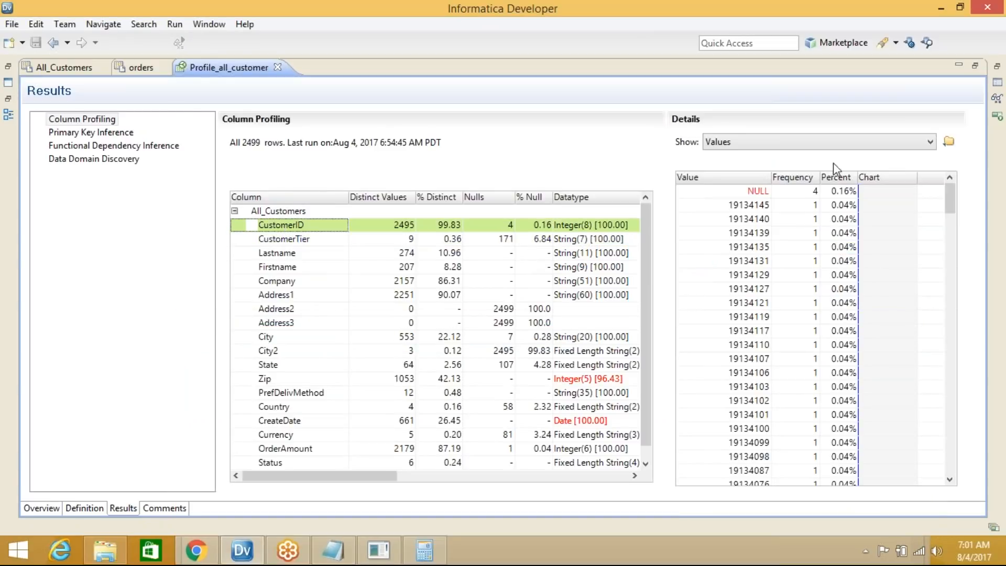
{"action": "left_click", "coordinate": [333, 550]}
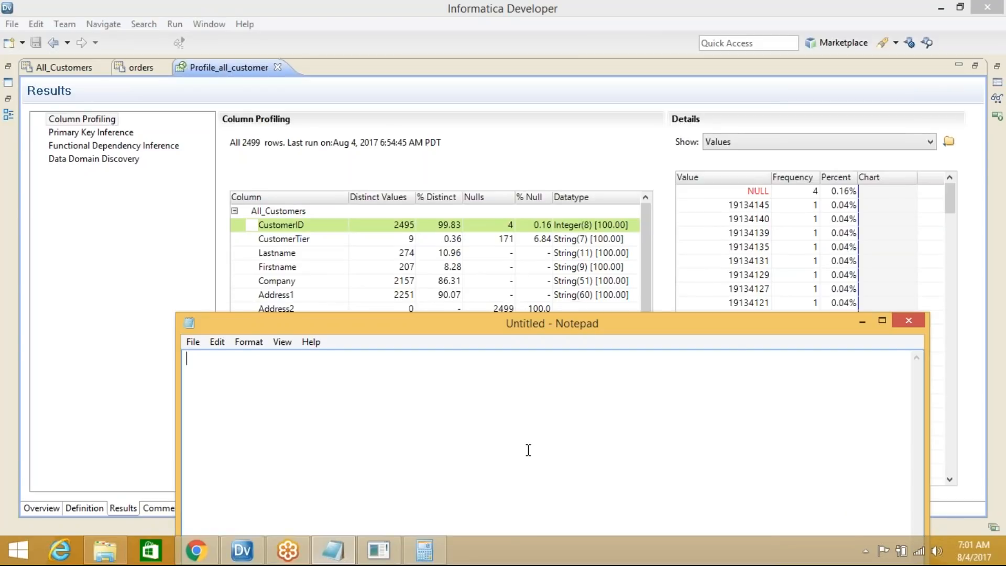
{"action": "type", "text": "1-->"}
{"action": "type", "text": "Cust_id should not co"}
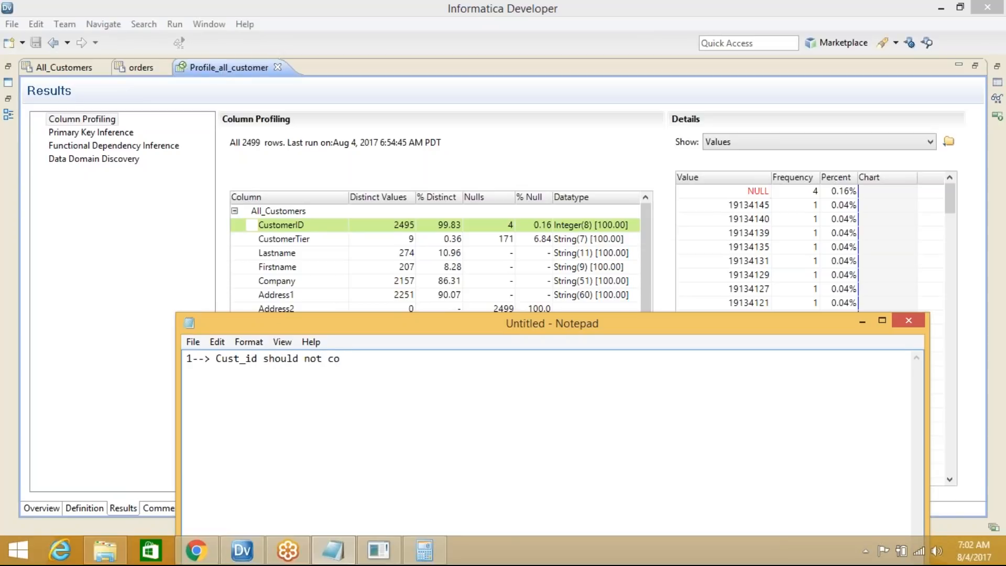
{"action": "type", "text": "ntain any null values"}
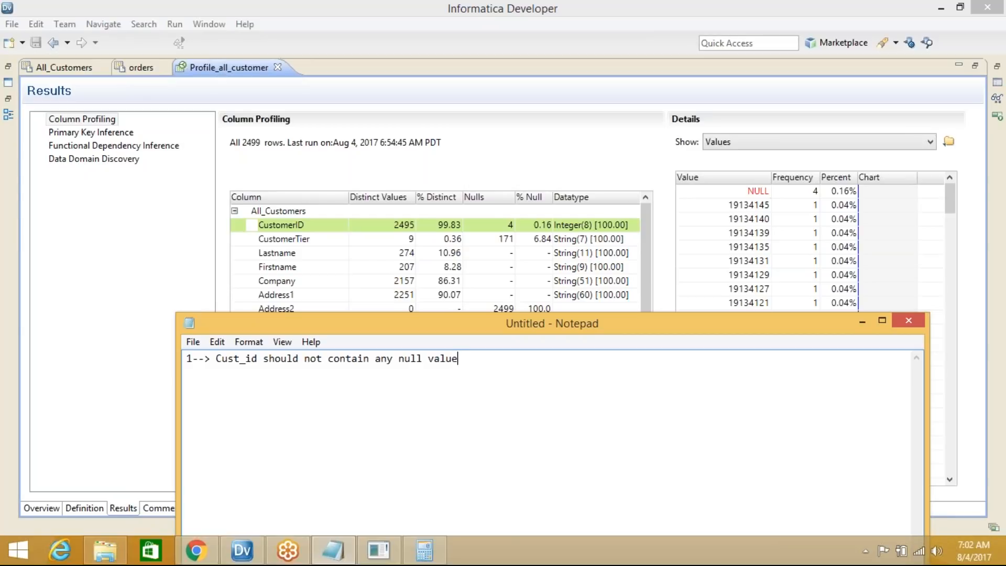
{"action": "key", "text": "Return"}
{"action": "type", "text": "2-->"}
{"action": "left_click", "coordinate": [860, 321]}
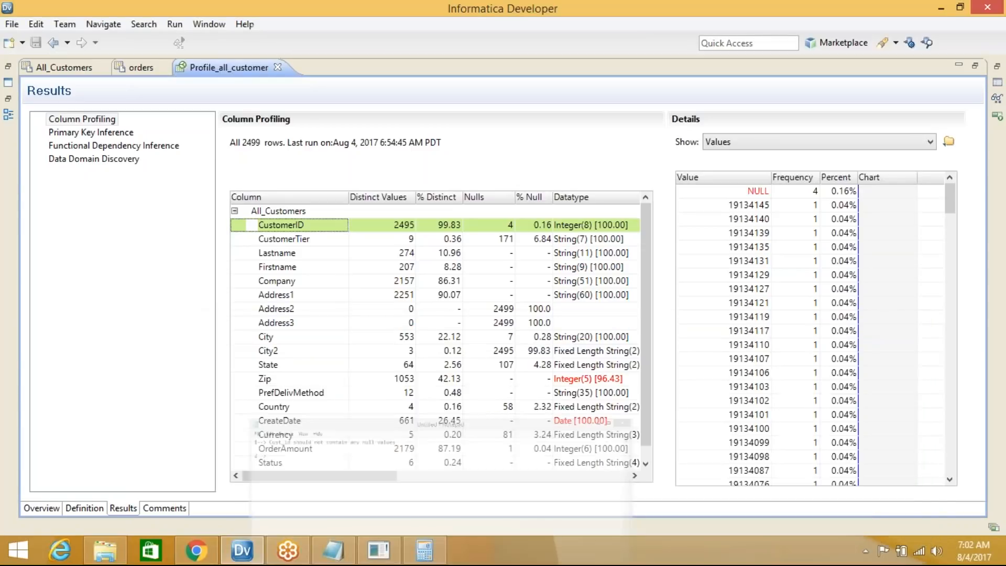
Sort the CustomerTier value frequencies by value and select the tiers Bronze through Silver
{"action": "left_click", "coordinate": [309, 241]}
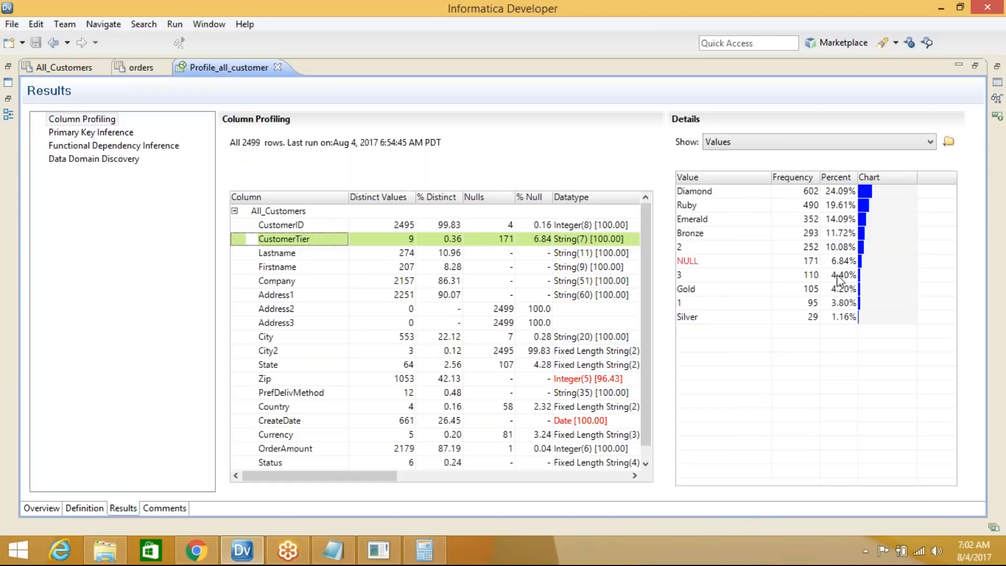
{"action": "left_click", "coordinate": [729, 179]}
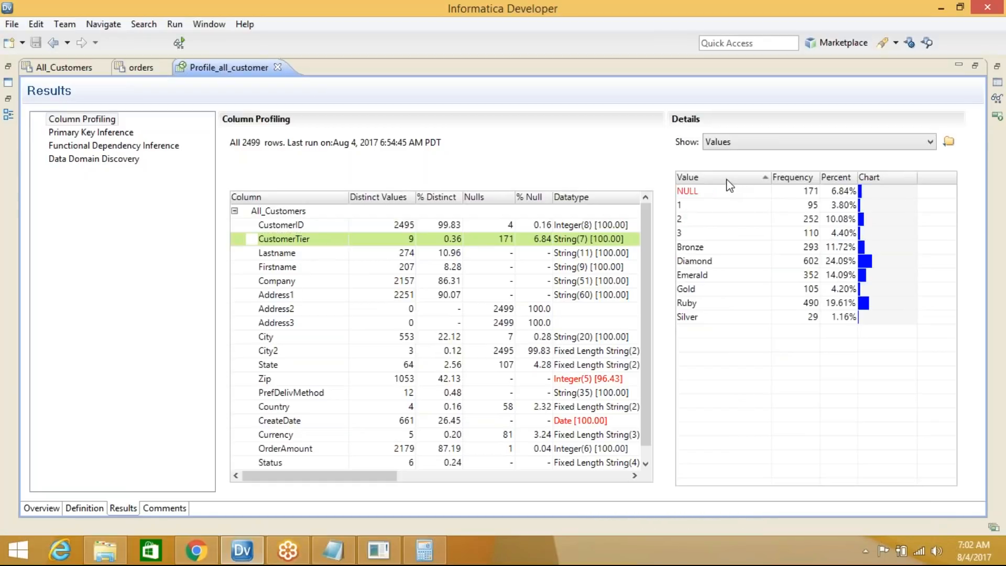
{"action": "left_click", "coordinate": [699, 250]}
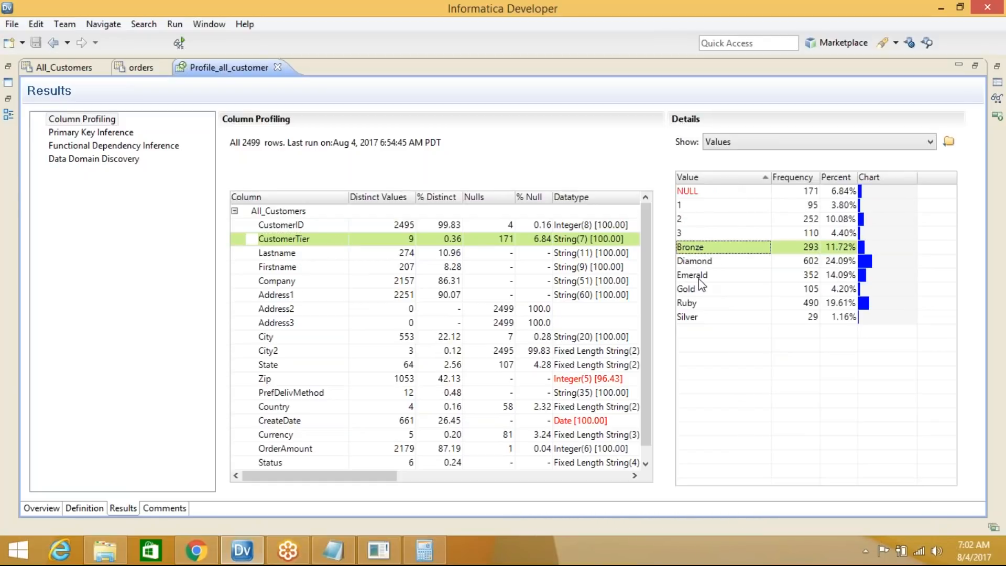
{"action": "left_click", "coordinate": [706, 317], "text": "shift"}
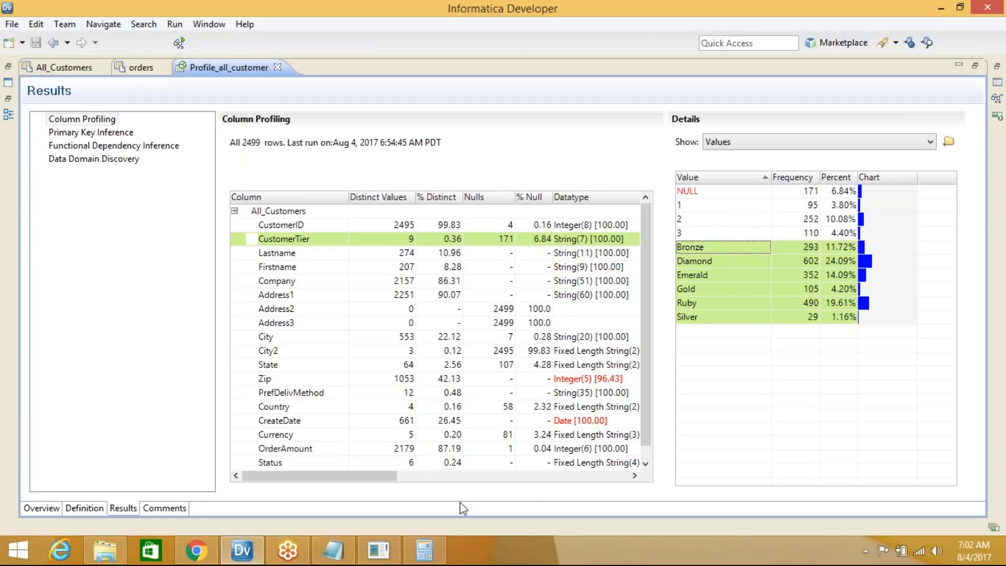
{"action": "left_click", "coordinate": [336, 559]}
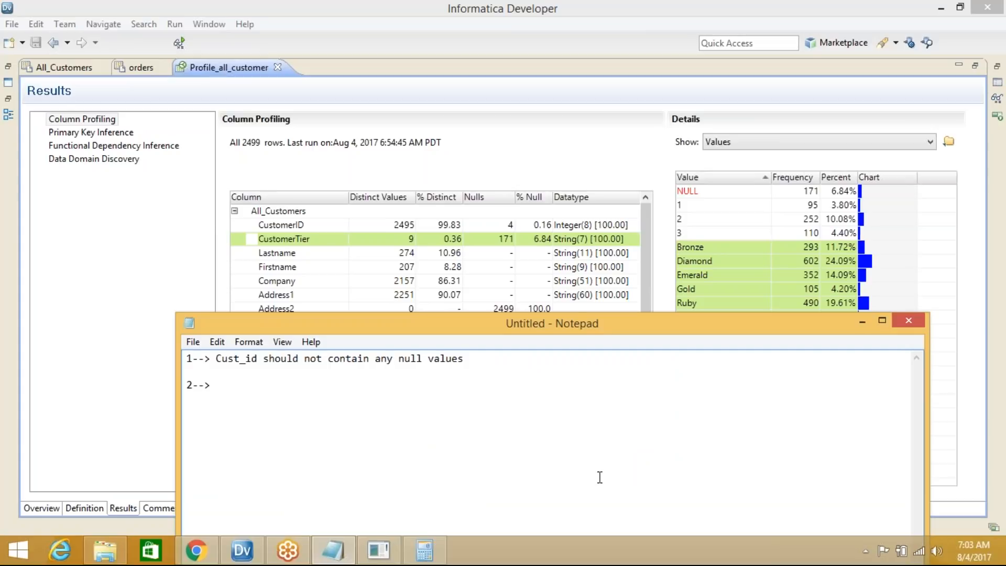
Add the notes 'parse only valid values' and 'convert invalid values as valid values as follow'
{"action": "type", "text": "parse only valid values"}
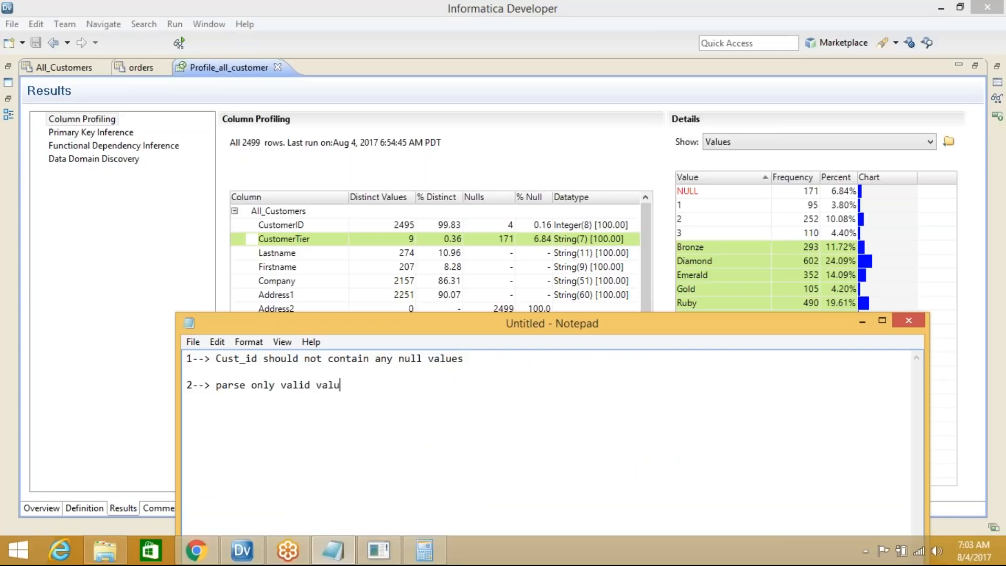
{"action": "key", "text": "Return"}
{"action": "key", "text": "Return"}
{"action": "type", "text": "convert invalid val"}
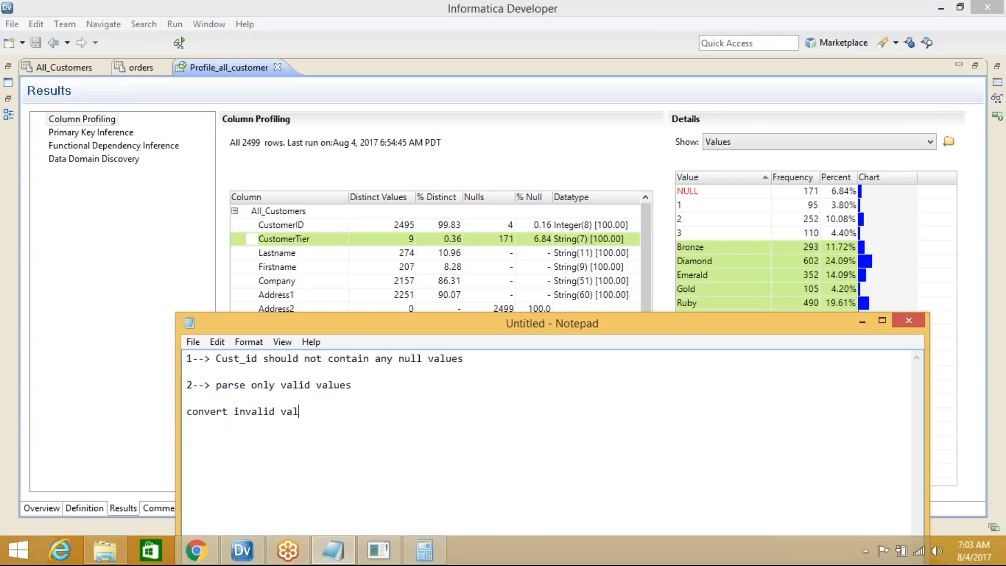
{"action": "type", "text": "ues as valid values as f"}
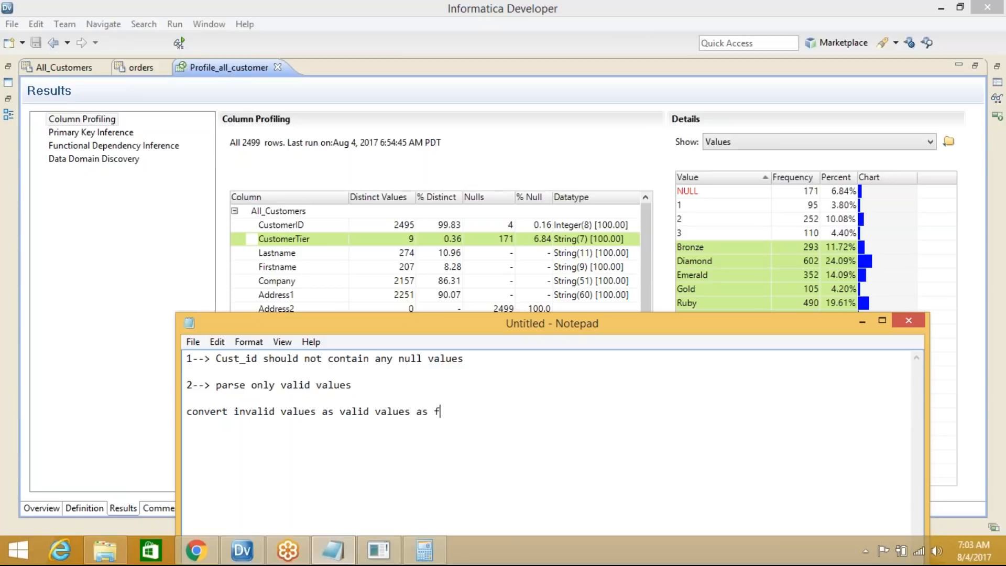
{"action": "type", "text": "ollow"}
{"action": "key", "text": "Return"}
{"action": "key", "text": "Return"}
List the tier mappings 1-->Diamond, 2-->Gold, 3-->Silver and null->Bronze
{"action": "type", "text": "1-->D"}
{"action": "type", "text": "iamond"}
{"action": "key", "text": "Return"}
{"action": "type", "text": "2-->"}
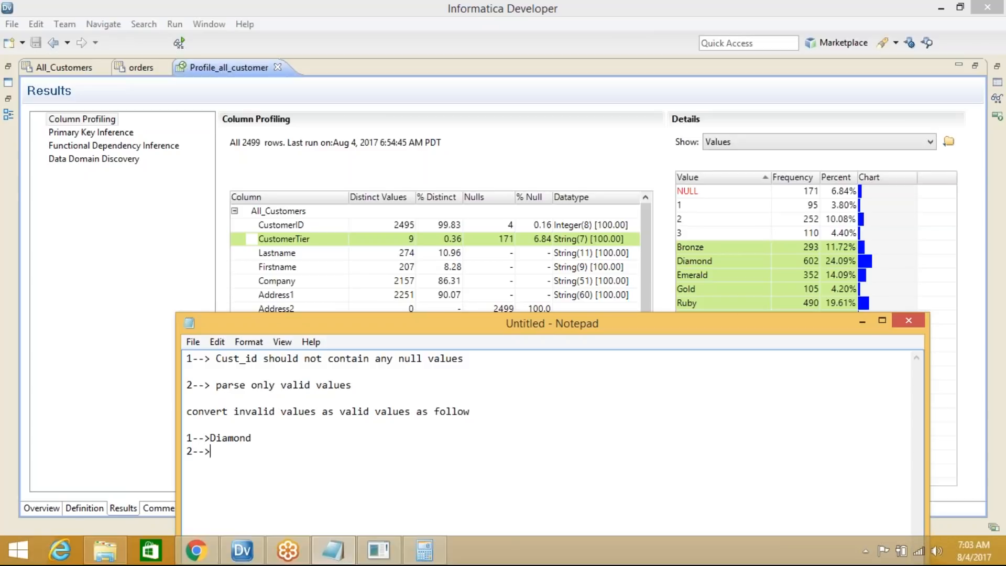
{"action": "type", "text": "Gold"}
{"action": "key", "text": "Return"}
{"action": "type", "text": "3-->Silver"}
{"action": "key", "text": "Return"}
{"action": "type", "text": "null->Bronze"}
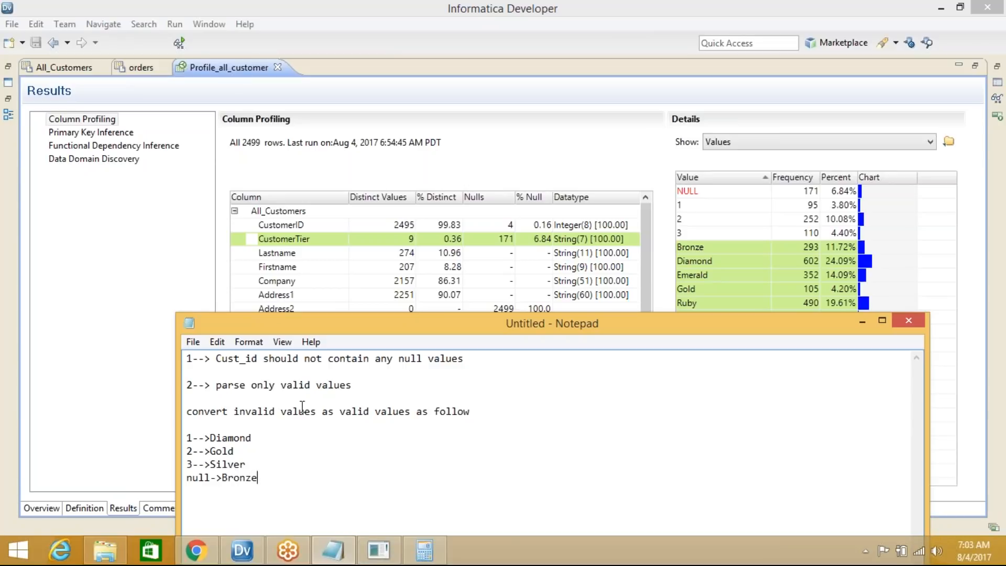
Highlight, then deselect, the conversion rule lines and minimize Notepad to reveal the CustomerTier frequencies
{"action": "left_click", "coordinate": [190, 411]}
{"action": "left_click_drag", "start_coordinate": [192, 412], "coordinate": [269, 474]}
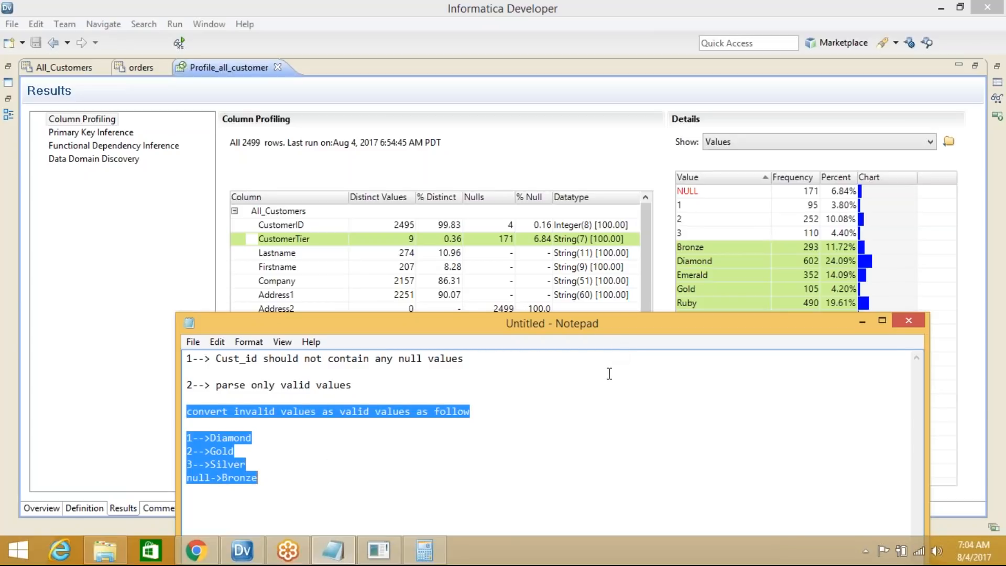
{"action": "left_click", "coordinate": [863, 320]}
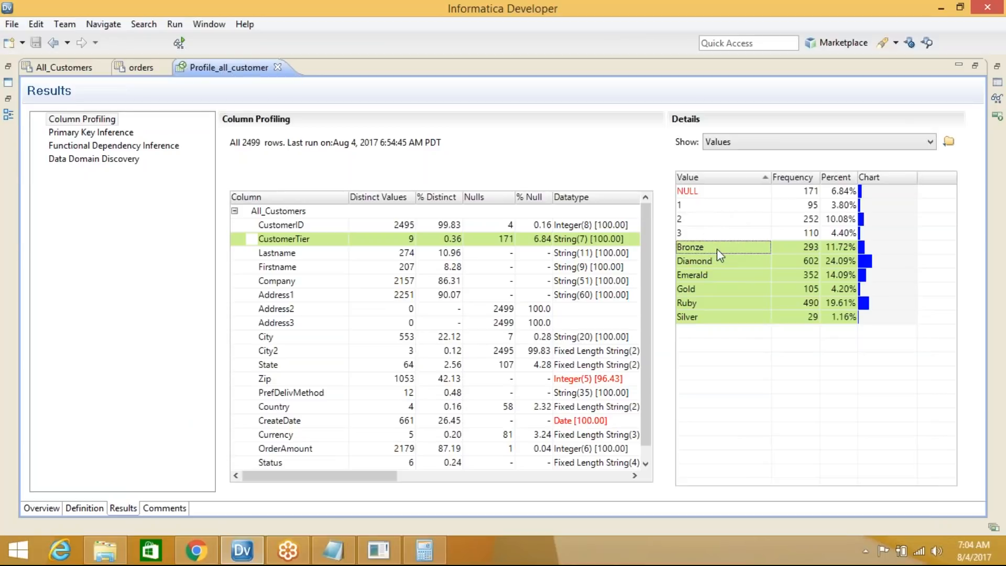
{"action": "left_click", "coordinate": [348, 554]}
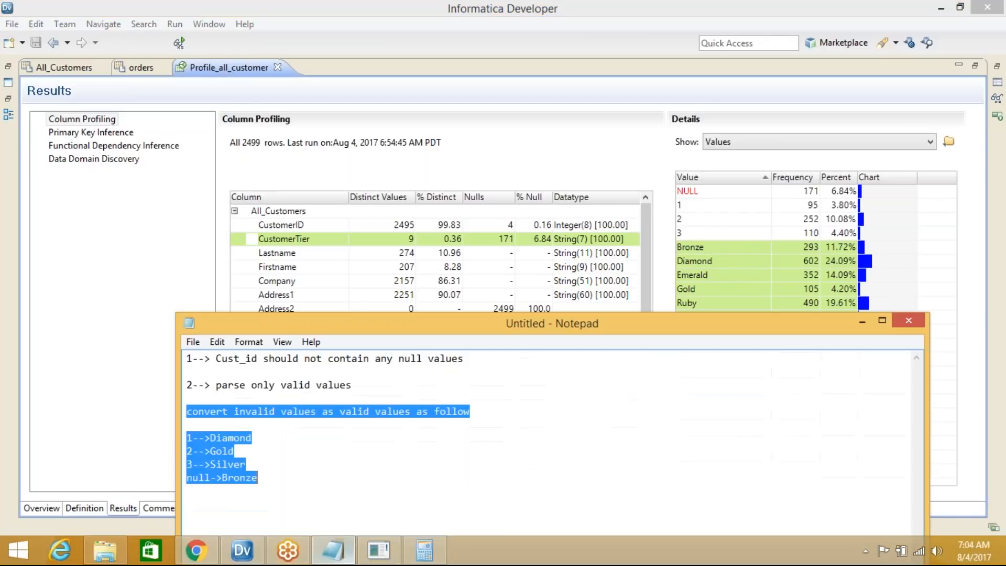
{"action": "left_click", "coordinate": [290, 477]}
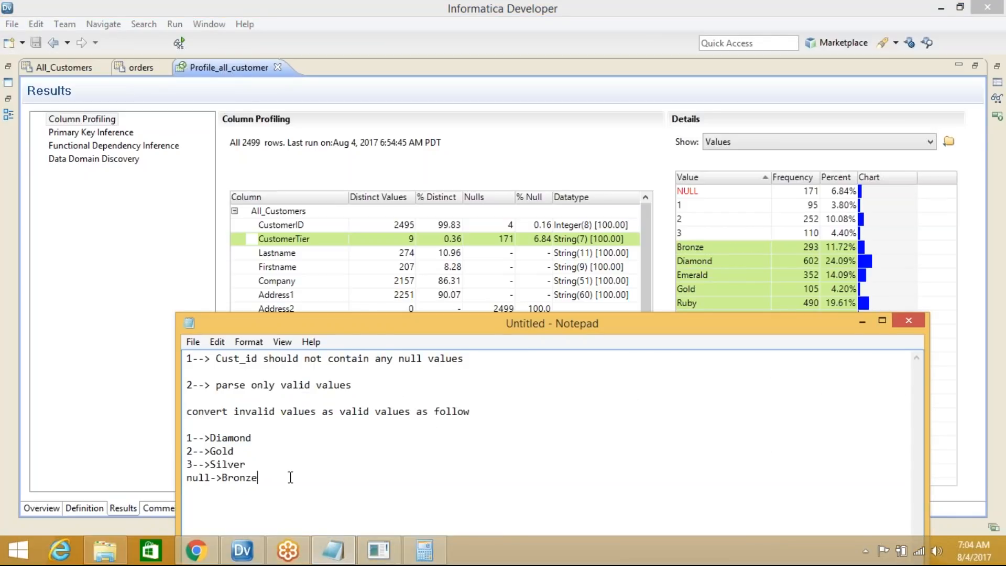
{"action": "left_click", "coordinate": [862, 323]}
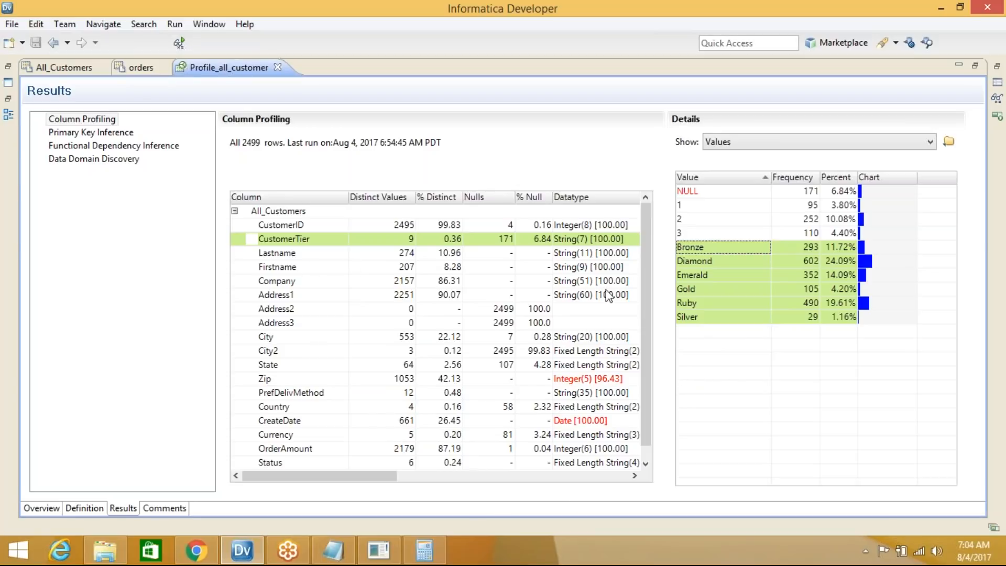
Review the value frequencies for Lastname, Firstname, Company and Address1
{"action": "left_click_drag", "start_coordinate": [644, 286], "coordinate": [649, 326]}
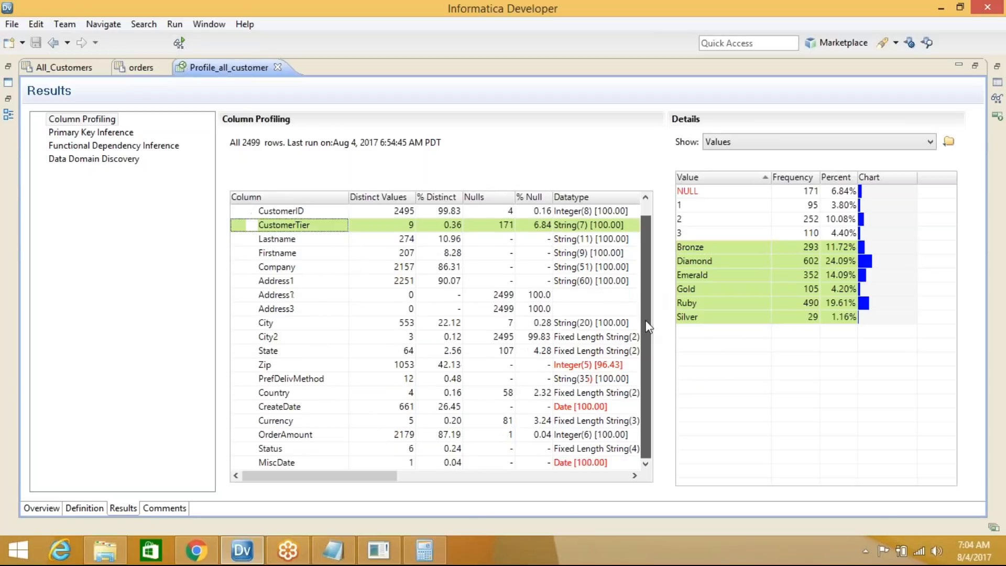
{"action": "left_click", "coordinate": [303, 241]}
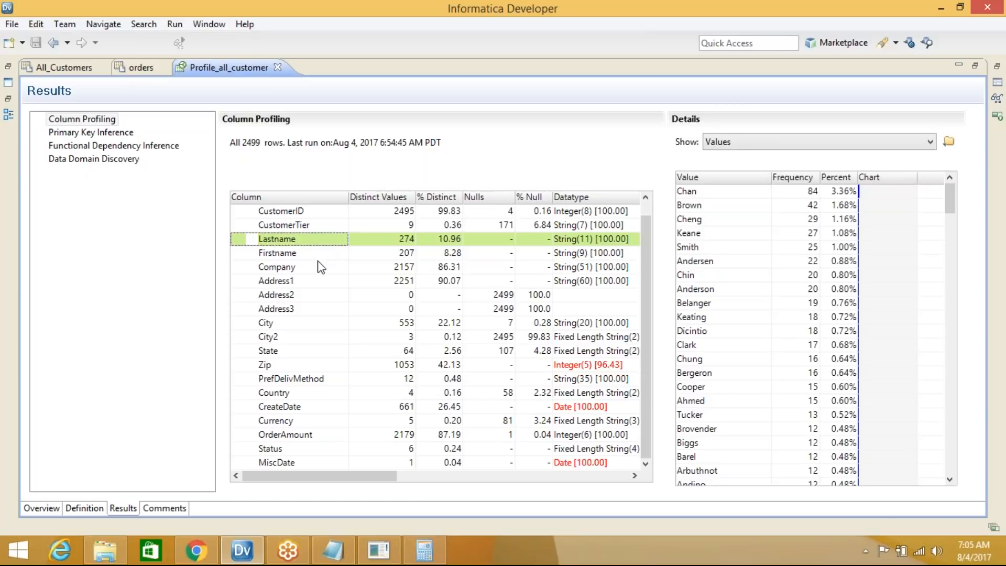
{"action": "left_click", "coordinate": [301, 254]}
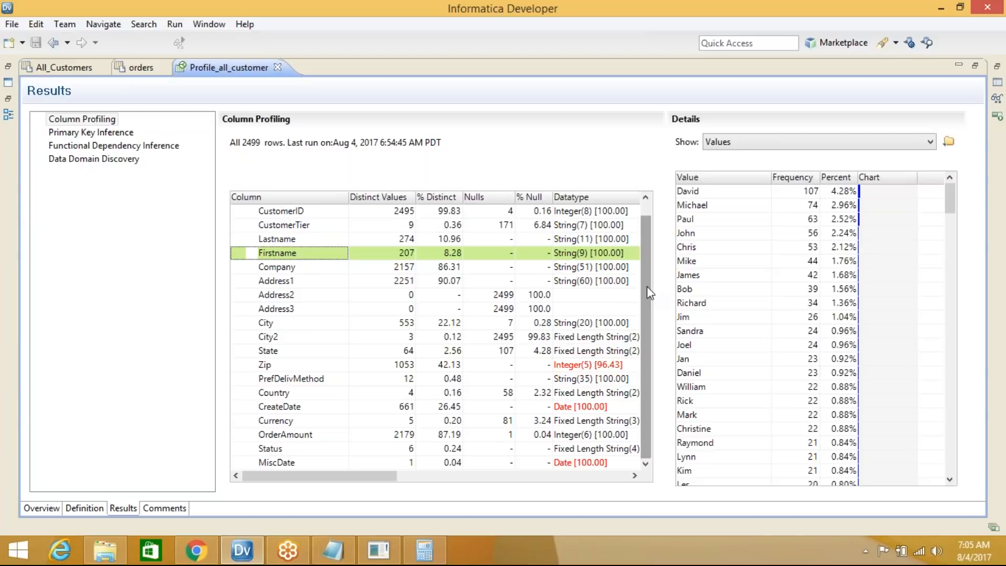
{"action": "scroll", "coordinate": [650, 257], "scroll_direction": "up", "scroll_amount": 1}
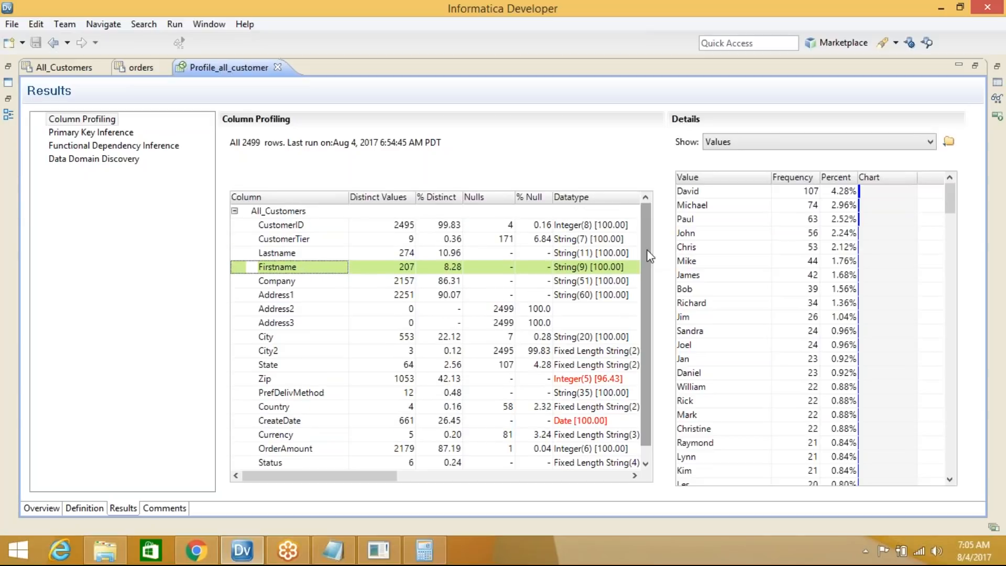
{"action": "left_click", "coordinate": [291, 283]}
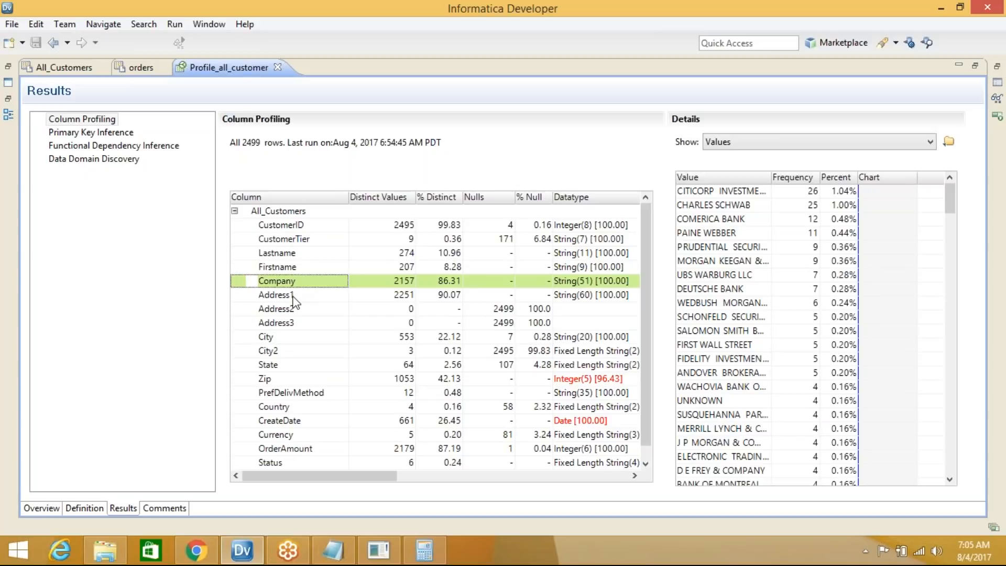
{"action": "left_click", "coordinate": [292, 297]}
Check Address2 (all NULL), Address3, City, City2 and State values, where NY has 654 rows
{"action": "left_click", "coordinate": [294, 316]}
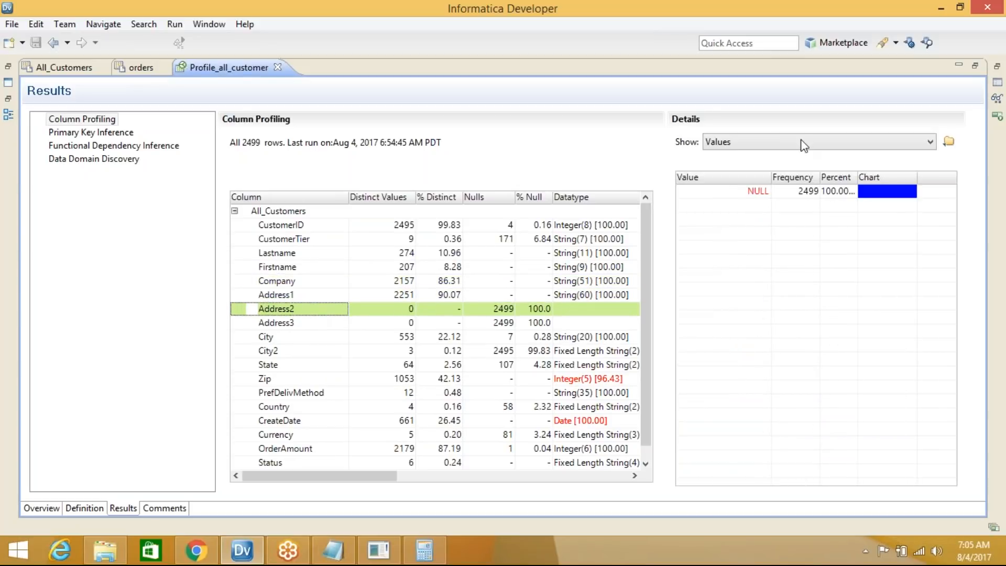
{"action": "left_click", "coordinate": [326, 323]}
{"action": "left_click", "coordinate": [294, 340]}
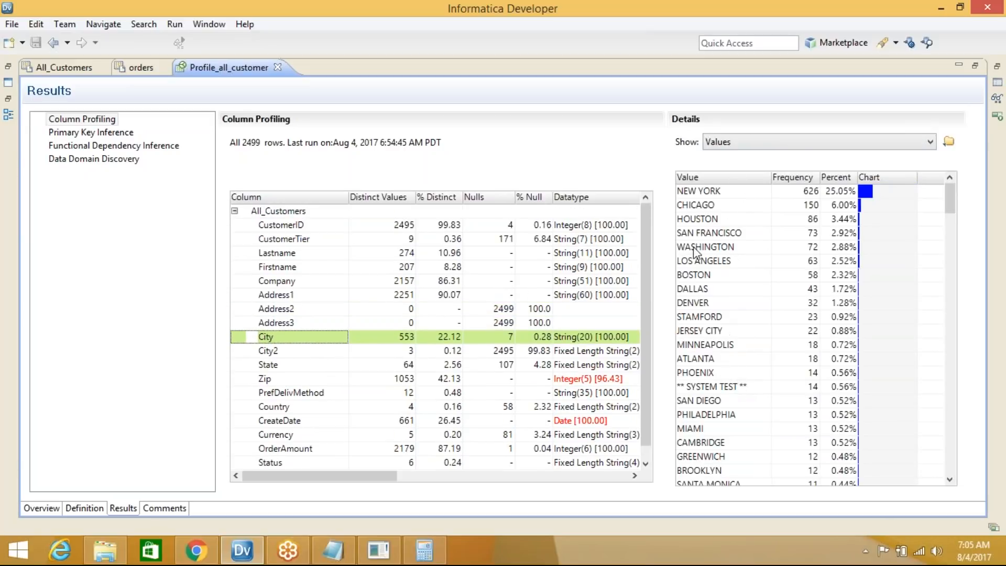
{"action": "left_click", "coordinate": [291, 352]}
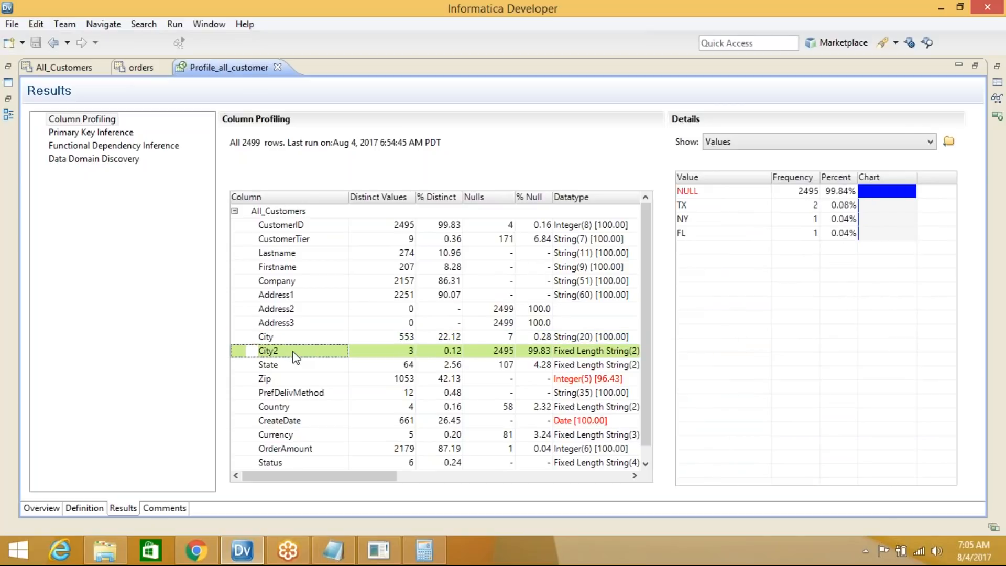
{"action": "left_click", "coordinate": [291, 366]}
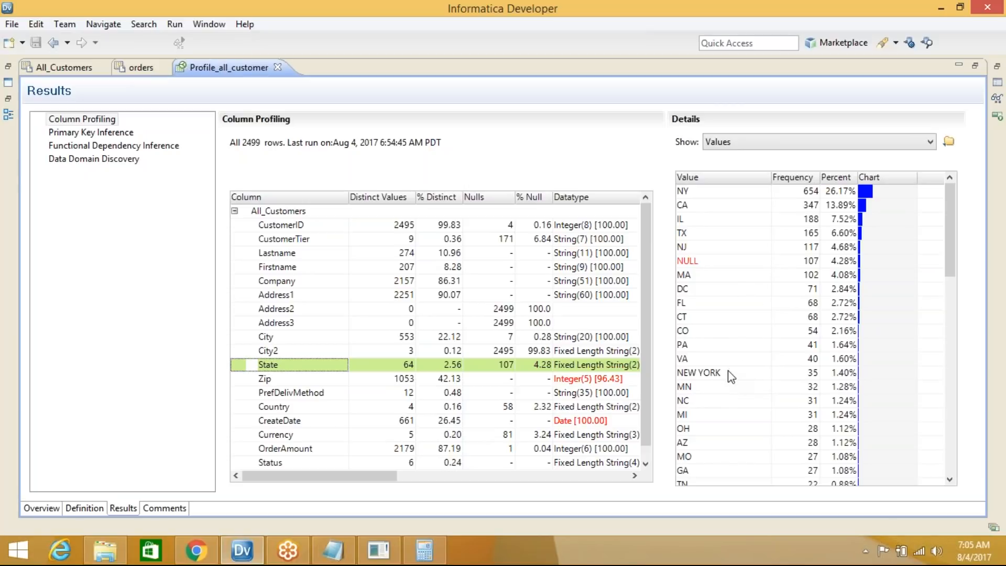
{"action": "left_click", "coordinate": [359, 552]}
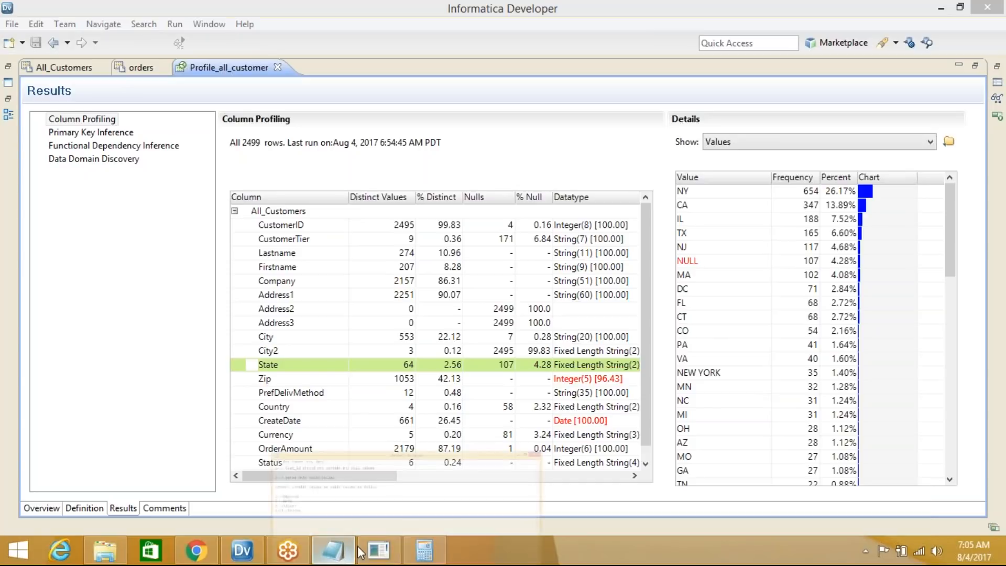
Add the note '3--> state values parse only 2 digits' and minimize Notepad
{"action": "key", "text": "Return"}
{"action": "type", "text": "state"}
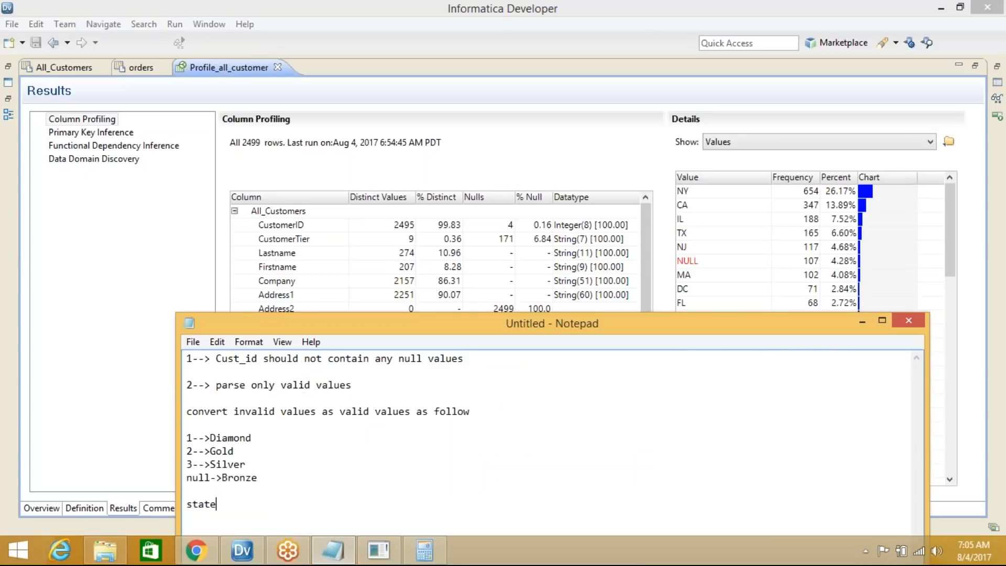
{"action": "key", "text": "BackSpace"}
{"action": "key", "text": "BackSpace"}
{"action": "key", "text": "BackSpace"}
{"action": "key", "text": "BackSpace"}
{"action": "key", "text": "BackSpace"}
{"action": "type", "text": "3--> state values pa"}
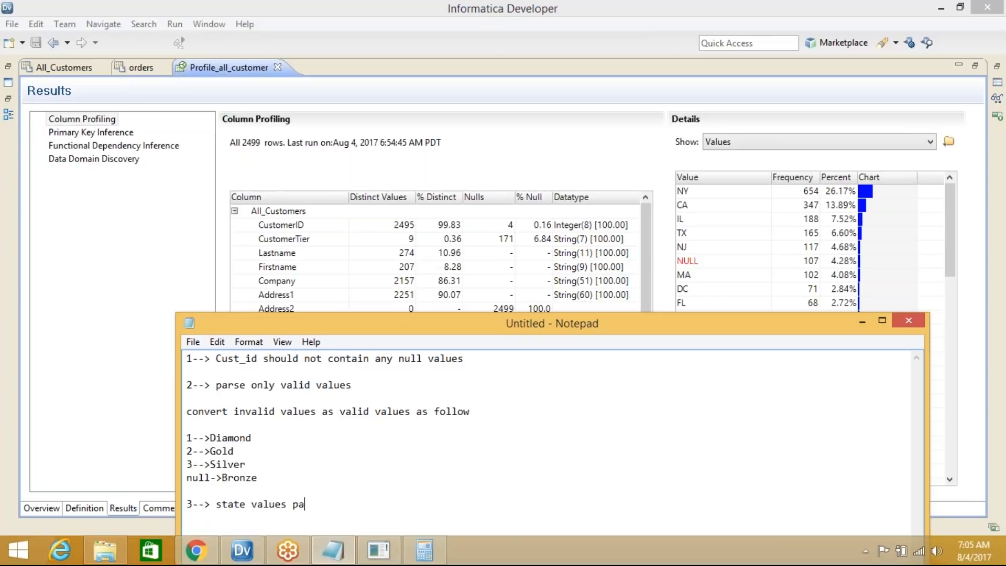
{"action": "type", "text": "rse only 2 1"}
{"action": "key", "text": "BackSpace"}
{"action": "type", "text": "digits"}
{"action": "left_click", "coordinate": [863, 322]}
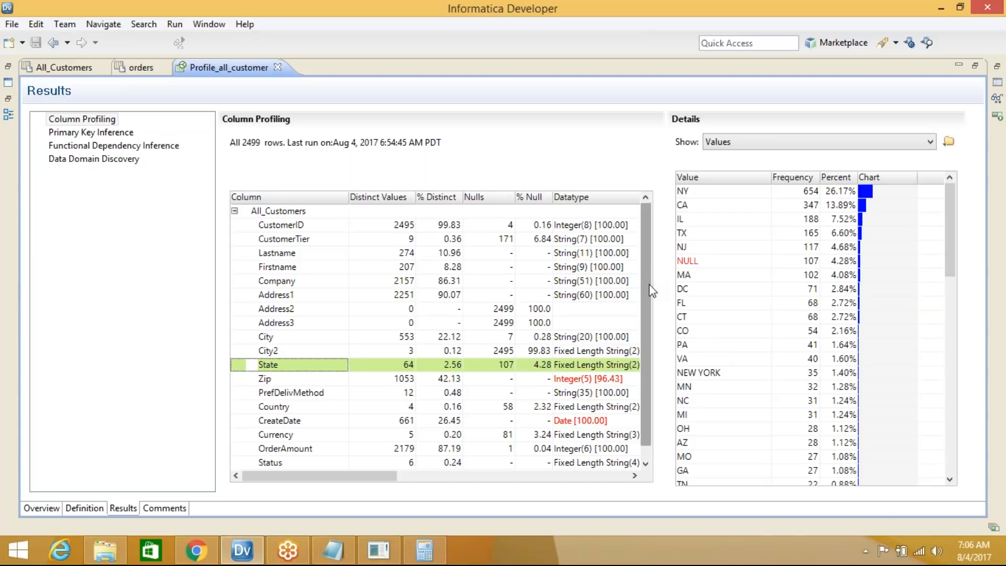
{"action": "scroll", "coordinate": [653, 291], "scroll_direction": "down", "scroll_amount": 1}
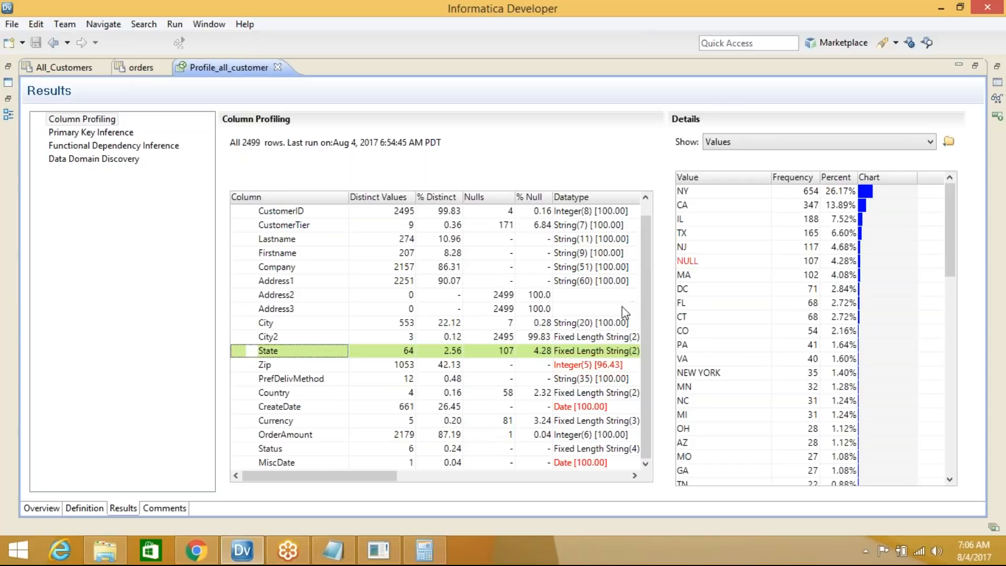
Inspect the Zip value frequencies and select the nonstandard value 97210-3676
{"action": "left_click", "coordinate": [293, 367]}
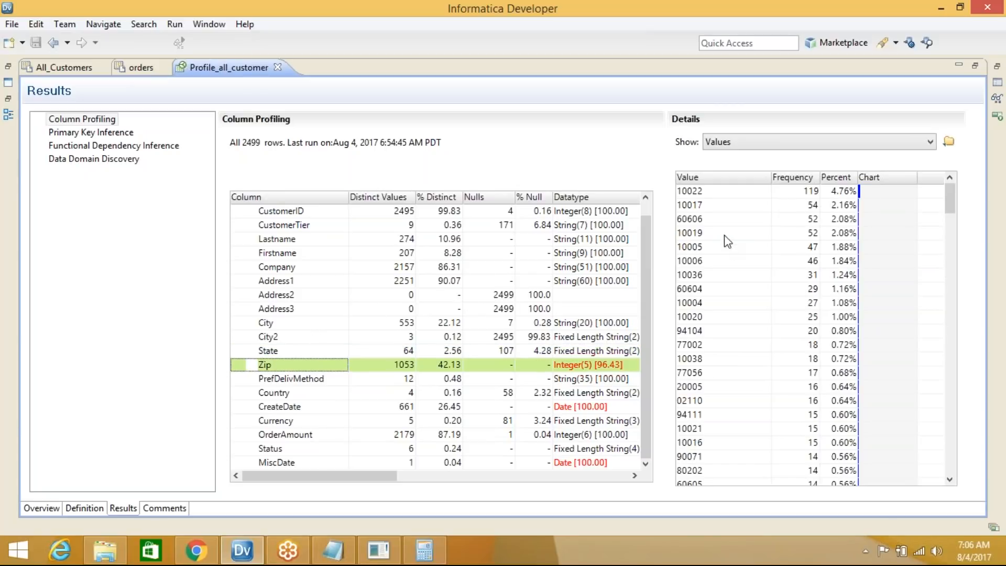
{"action": "left_click_drag", "start_coordinate": [951, 200], "coordinate": [952, 474]}
{"action": "scroll", "coordinate": [724, 265], "scroll_direction": "up", "scroll_amount": 6}
{"action": "scroll", "coordinate": [728, 294], "scroll_direction": "down", "scroll_amount": 6}
{"action": "left_click", "coordinate": [718, 360]}
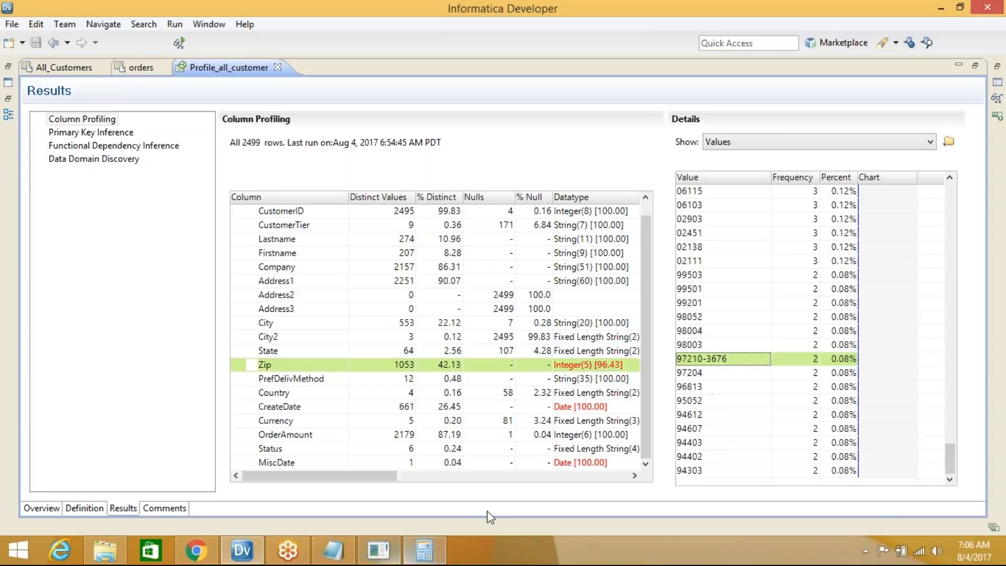
Add the note '4--> will parse only 5 digit number' and hide Notepad
{"action": "left_click", "coordinate": [332, 550]}
{"action": "left_click_drag", "start_coordinate": [486, 324], "coordinate": [738, 289]}
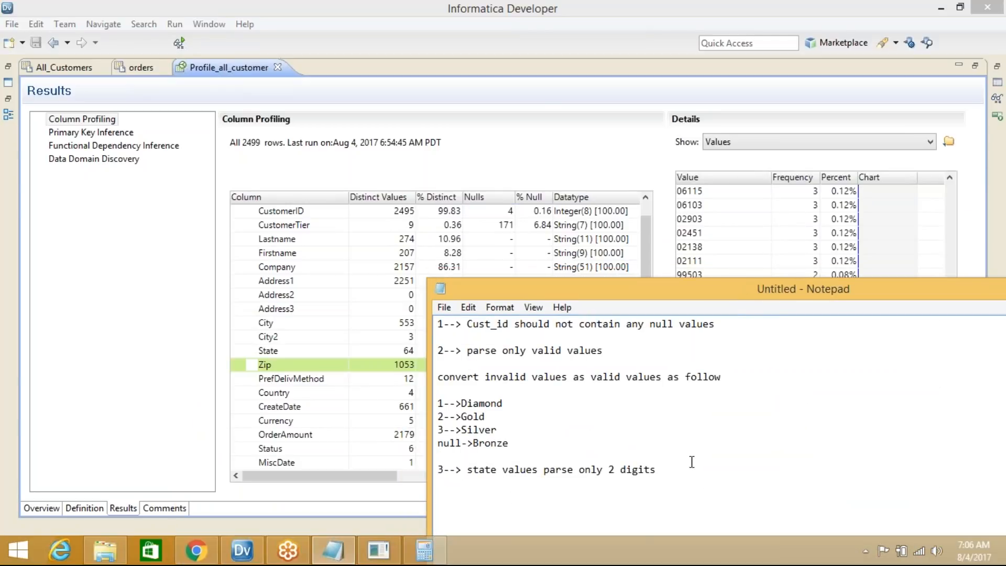
{"action": "left_click", "coordinate": [680, 470]}
{"action": "left_click_drag", "start_coordinate": [810, 289], "coordinate": [844, 454]}
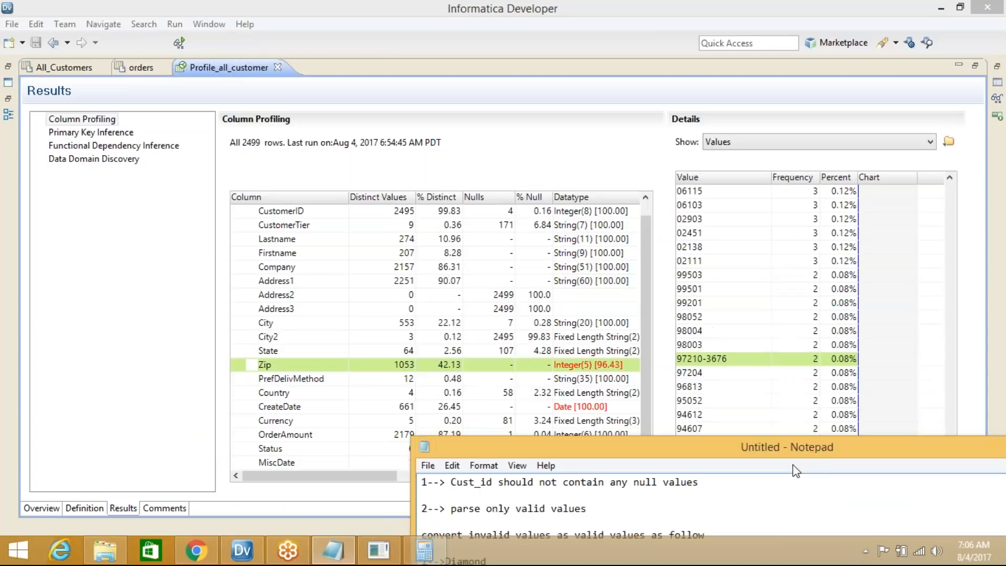
{"action": "left_click_drag", "start_coordinate": [854, 419], "coordinate": [859, 245]}
{"action": "type", "text": "4--"}
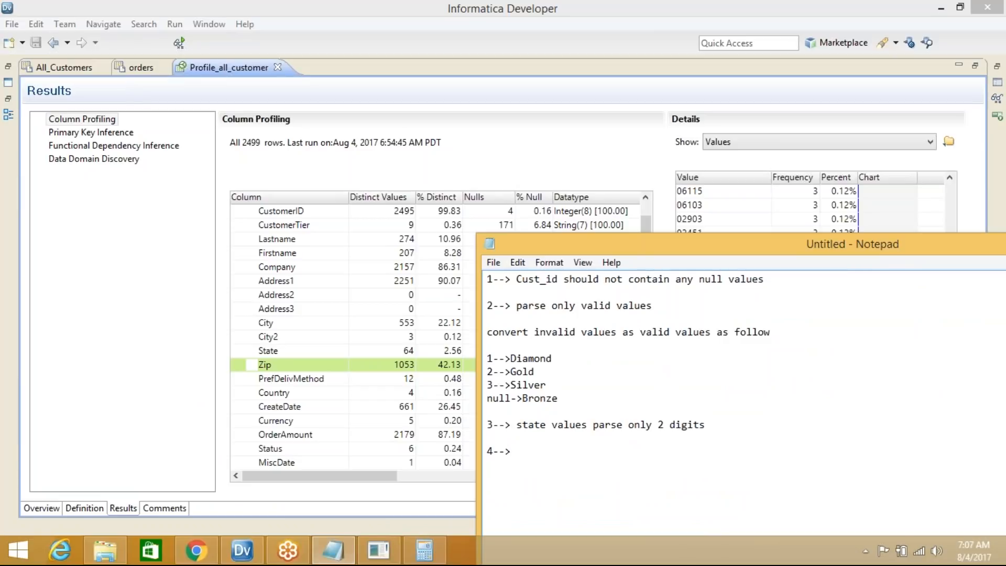
{"action": "type", "text": "> will parse only 5"}
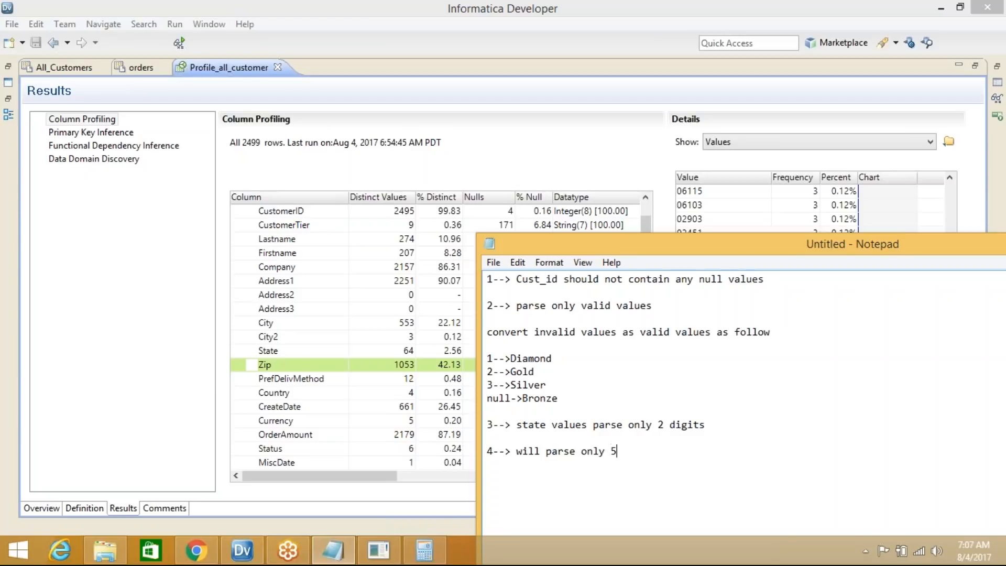
{"action": "type", "text": " digit number"}
{"action": "left_click_drag", "start_coordinate": [924, 250], "coordinate": [587, 226]}
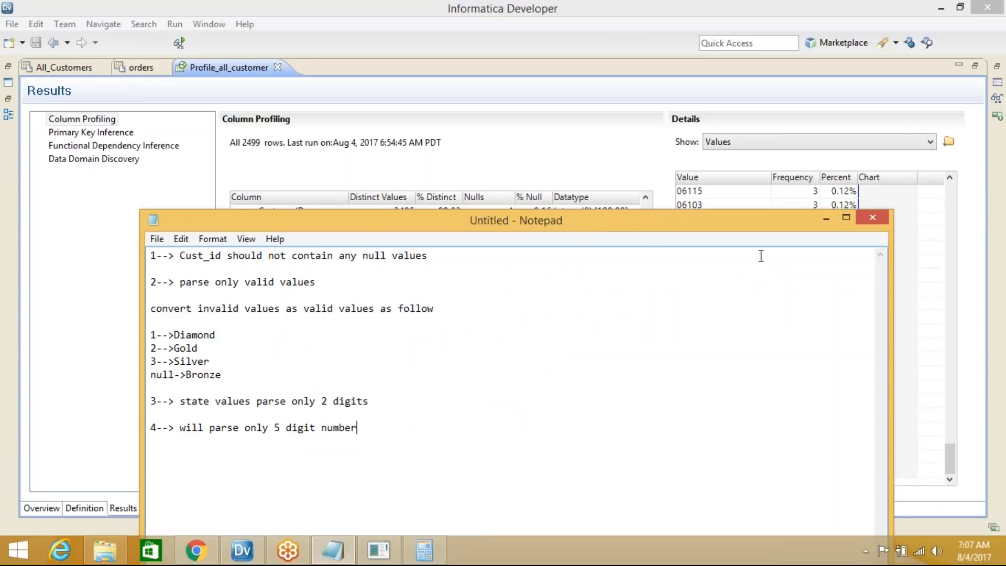
{"action": "left_click", "coordinate": [827, 219]}
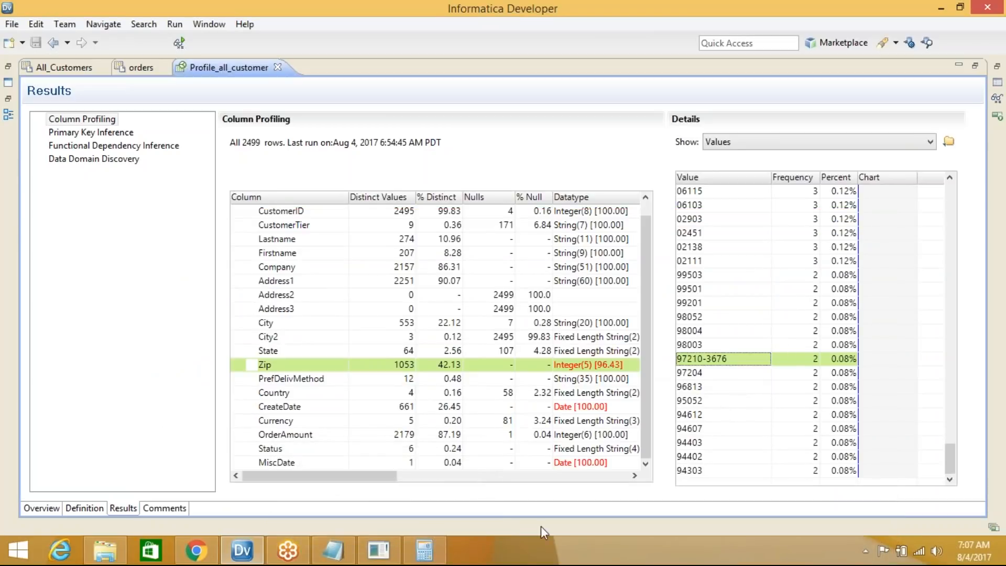
Clarify rule 4 as 5-digit length and only numbers, then hide the notes
{"action": "left_click", "coordinate": [333, 550]}
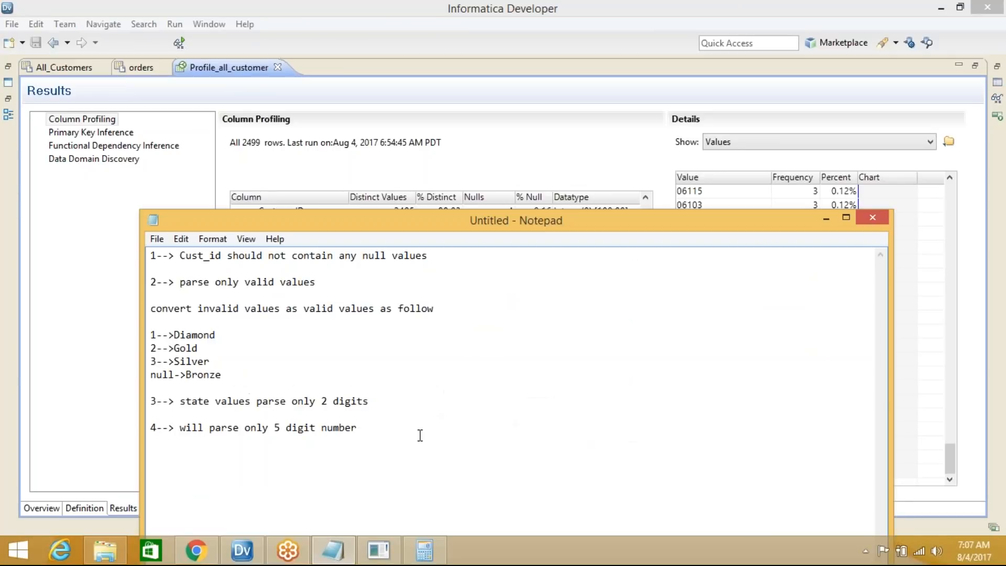
{"action": "type", "text": "(5 digit lenth and only numbers)"}
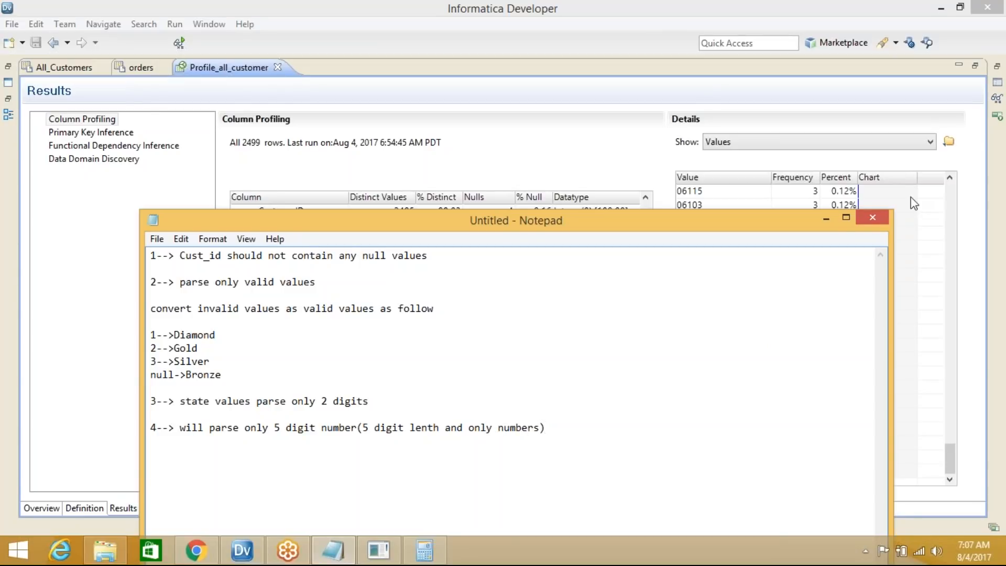
{"action": "left_click", "coordinate": [827, 218]}
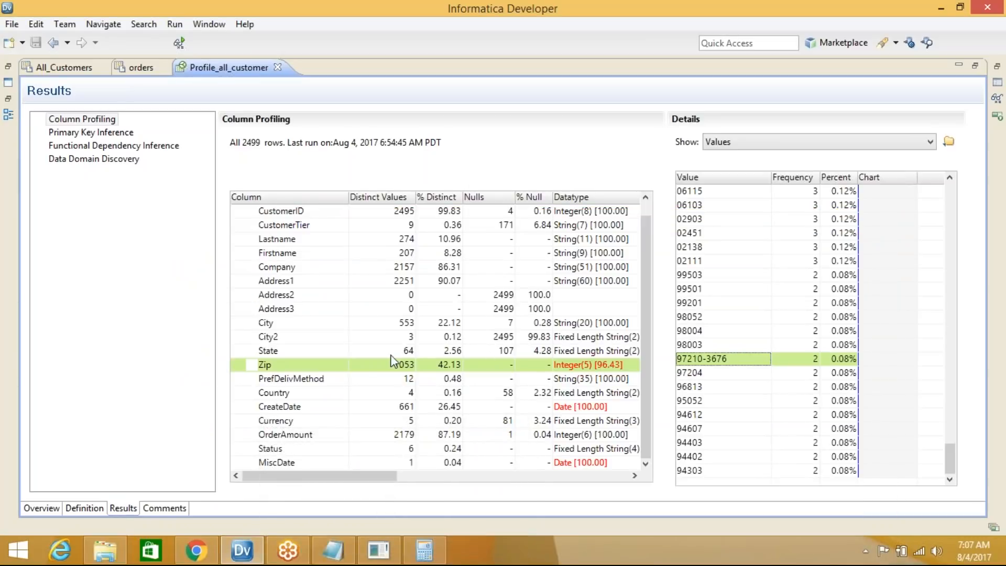
View PrefDelivMethod and Country values, sort Country by value and select US
{"action": "left_click", "coordinate": [308, 382]}
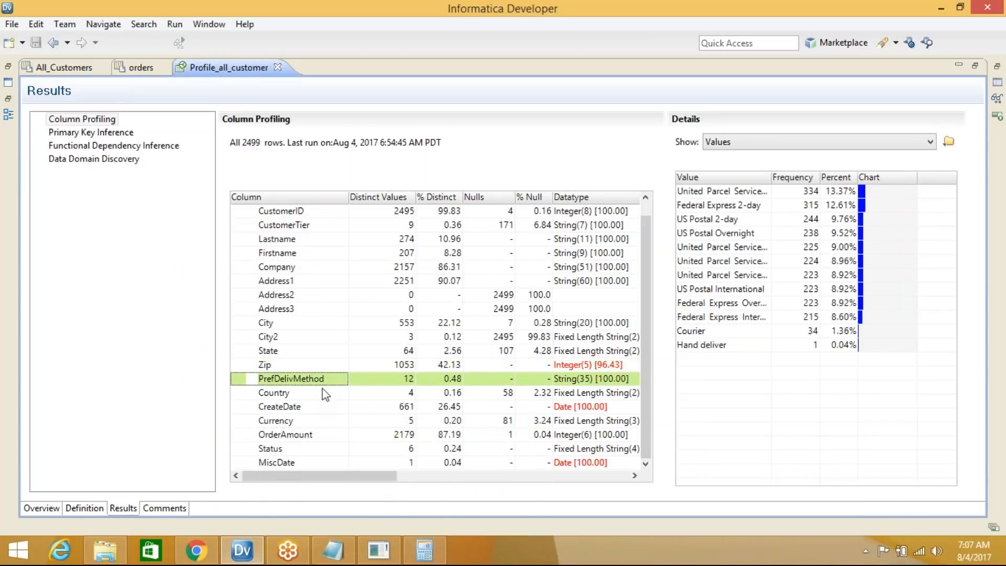
{"action": "left_click", "coordinate": [291, 395]}
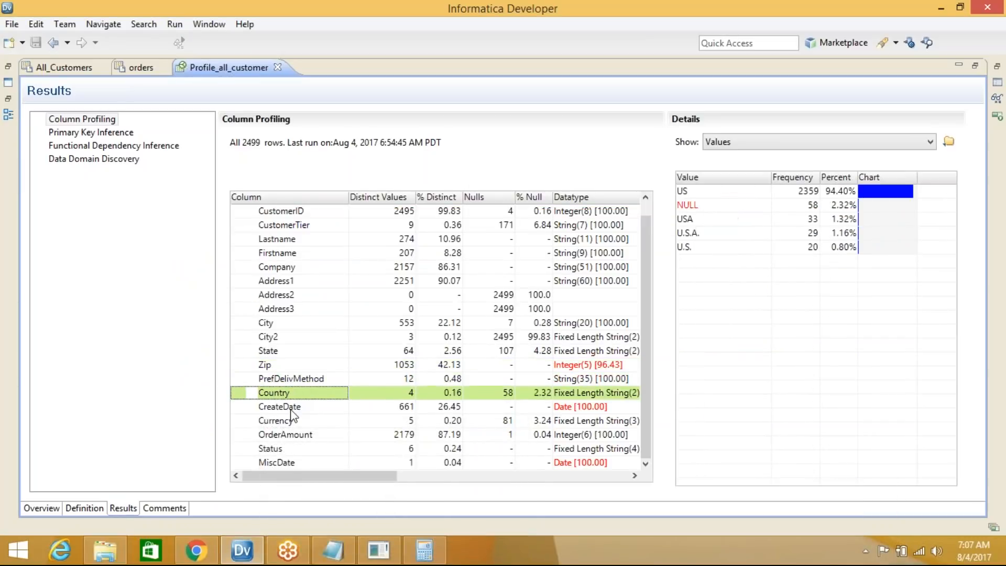
{"action": "left_click", "coordinate": [717, 178]}
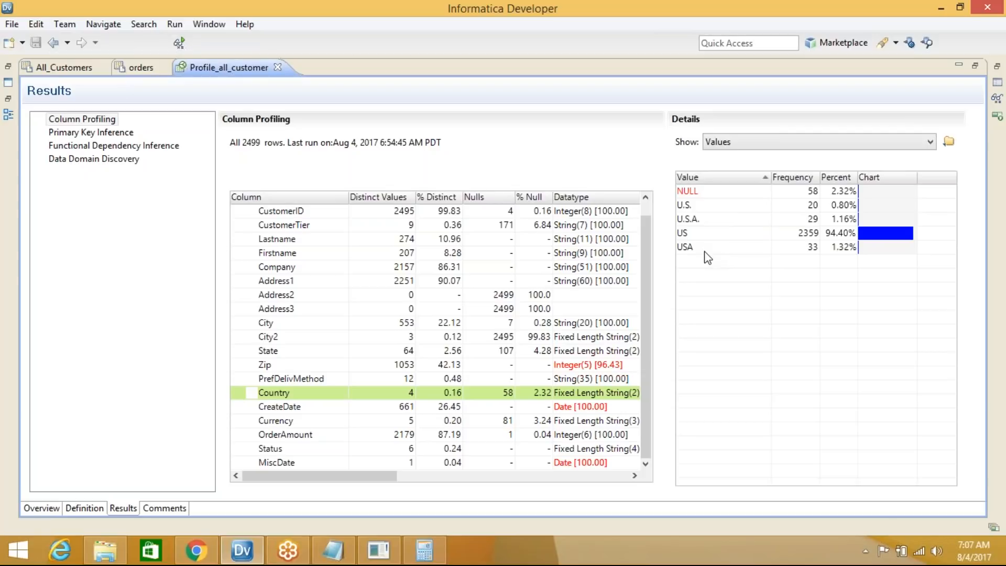
{"action": "left_click", "coordinate": [697, 234]}
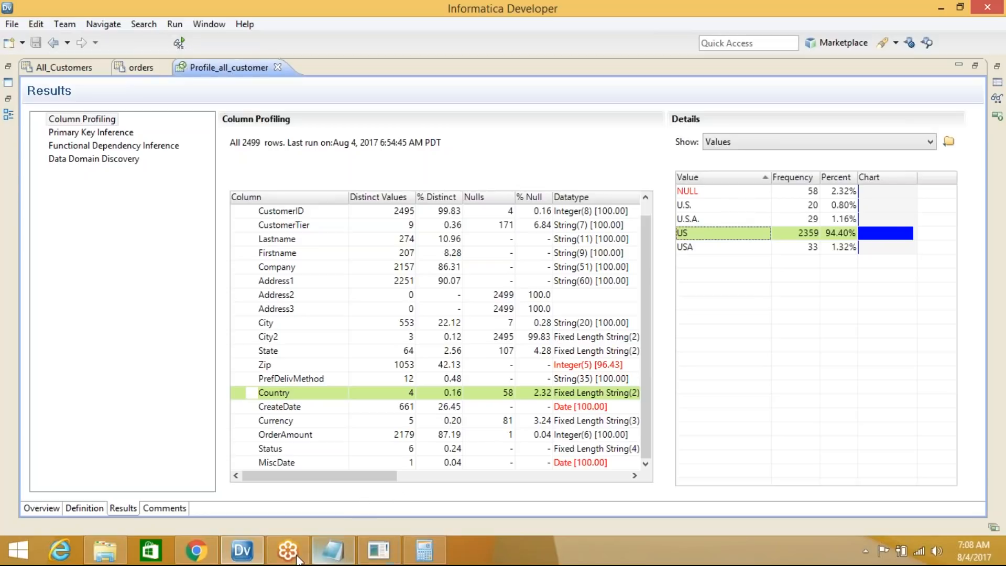
Add the note '5--> contryshould be USA' and minimize Notepad
{"action": "left_click", "coordinate": [333, 550]}
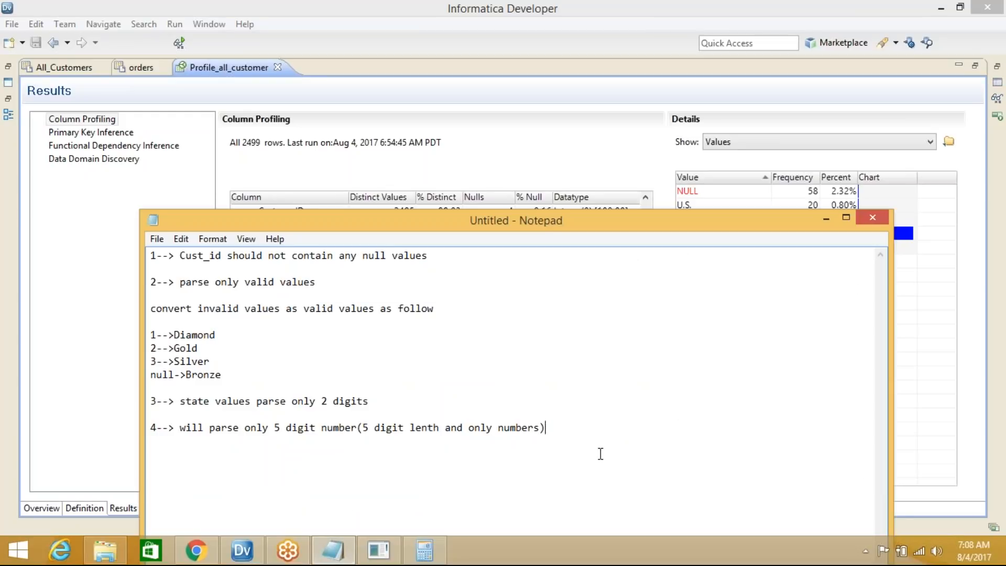
{"action": "key", "text": "Return"}
{"action": "key", "text": "Return"}
{"action": "type", "text": "5--> contryshould be "}
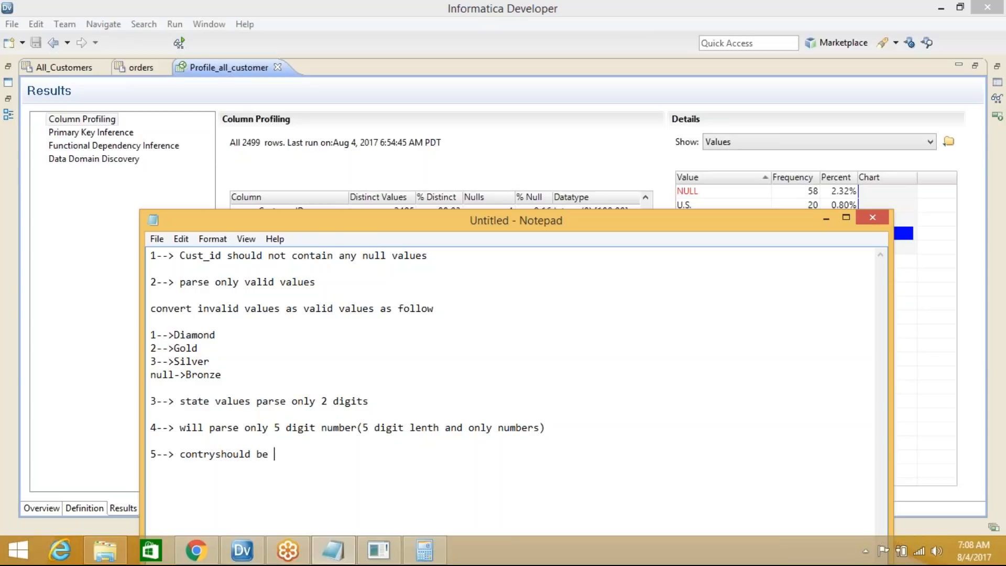
{"action": "type", "text": "USA"}
{"action": "left_click", "coordinate": [826, 218]}
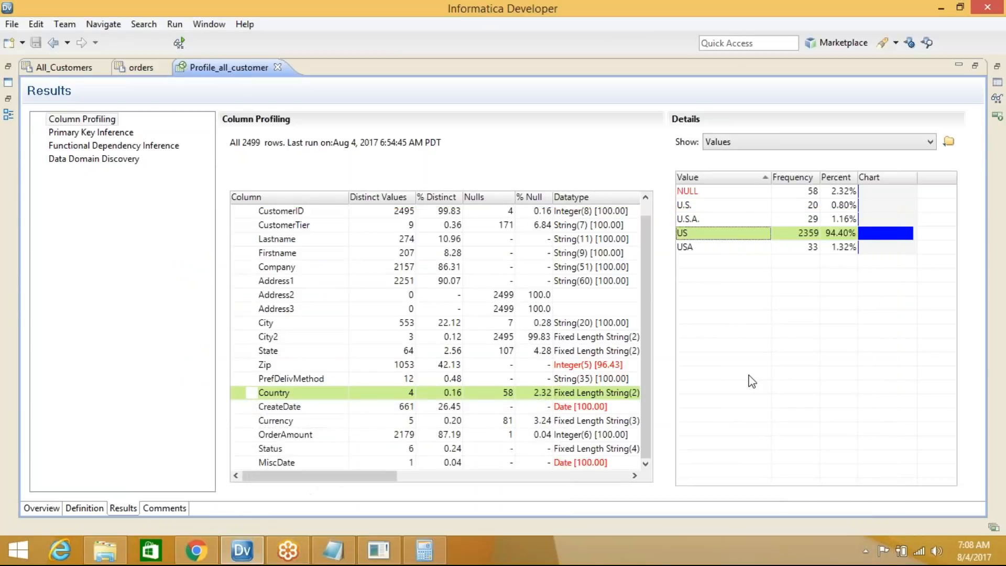
Check the NULL and USA country values, then view Currency values sorted and select USD
{"action": "left_click", "coordinate": [711, 195]}
{"action": "left_click", "coordinate": [711, 247]}
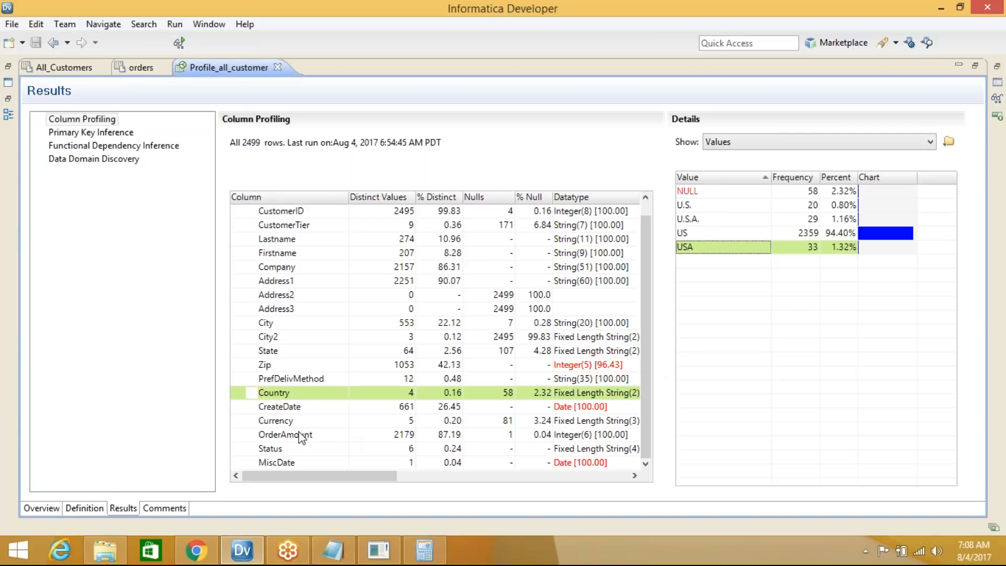
{"action": "left_click", "coordinate": [293, 407]}
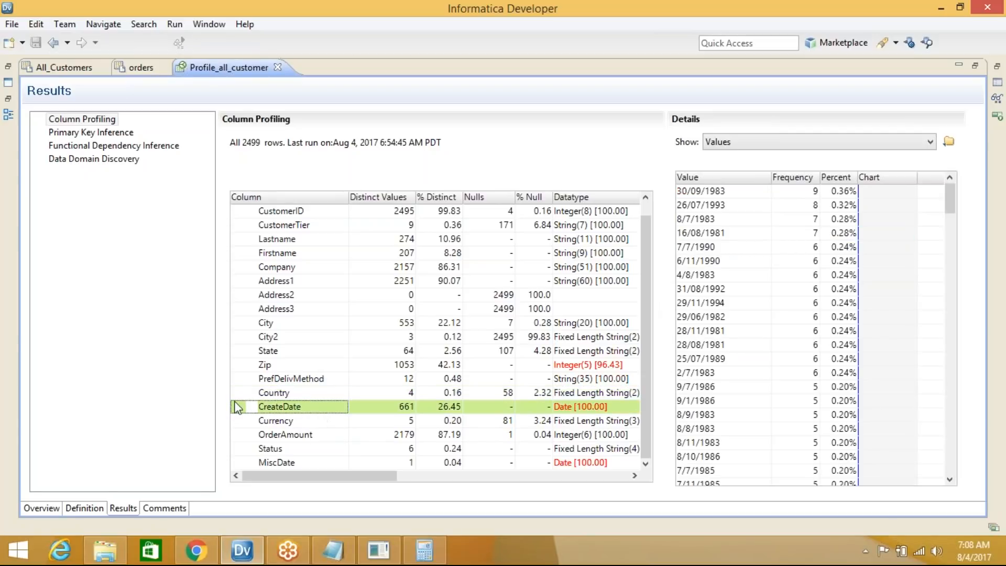
{"action": "left_click", "coordinate": [279, 421]}
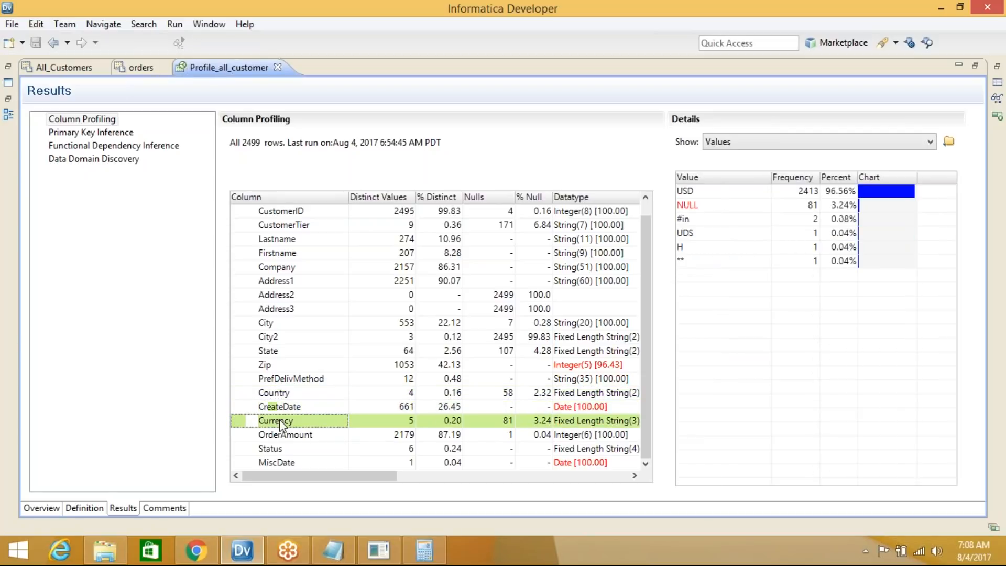
{"action": "left_click", "coordinate": [706, 173]}
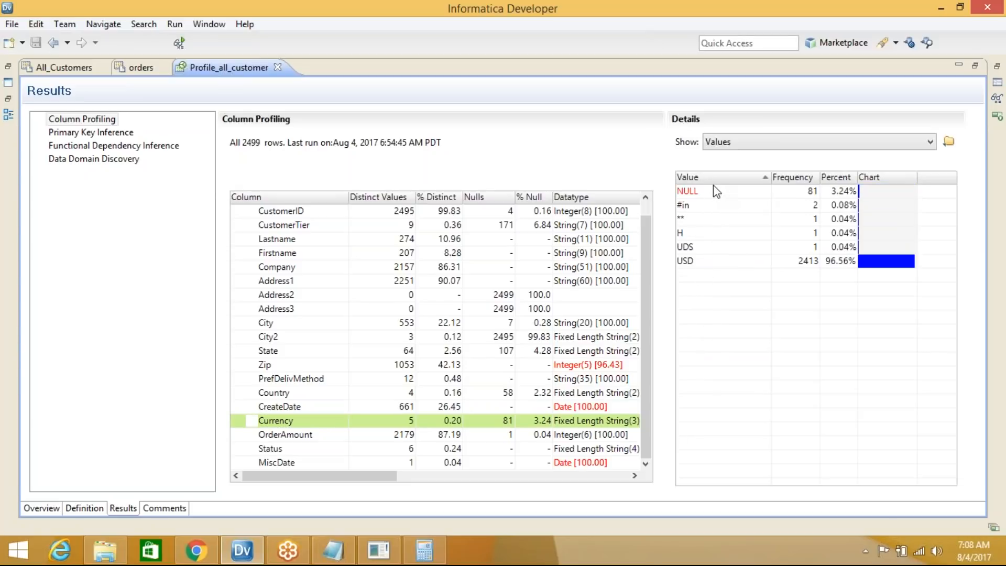
{"action": "left_click", "coordinate": [714, 264]}
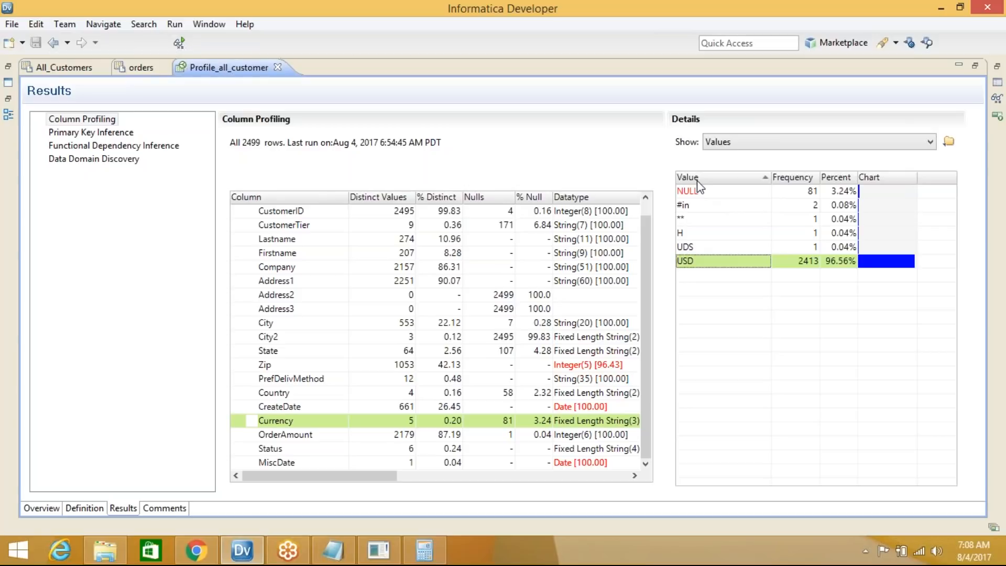
Add the note '6--> CURRENCY ALWAYS USD', then view OrderAmount and Status values
{"action": "left_click", "coordinate": [333, 551]}
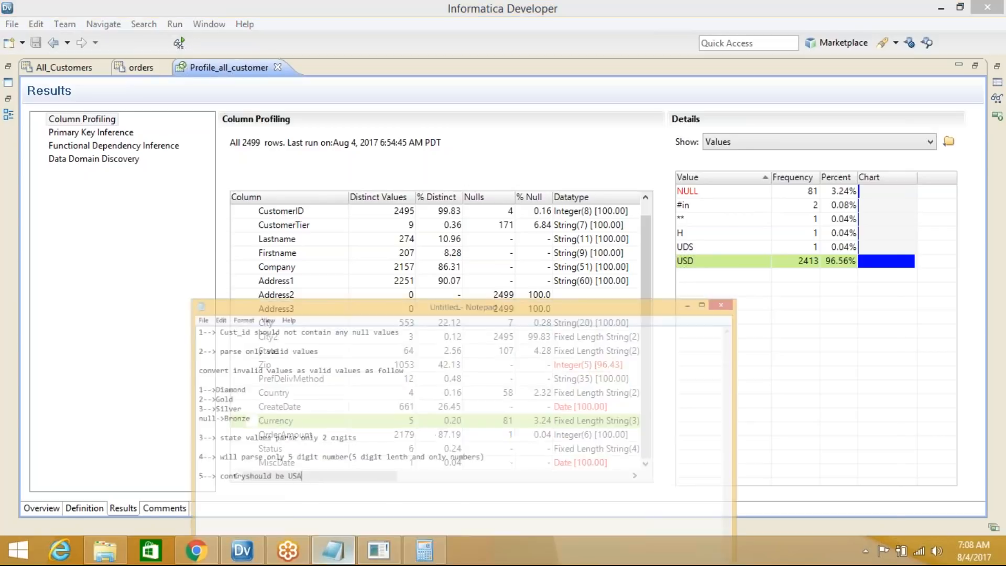
{"action": "key", "text": "Return"}
{"action": "key", "text": "Return"}
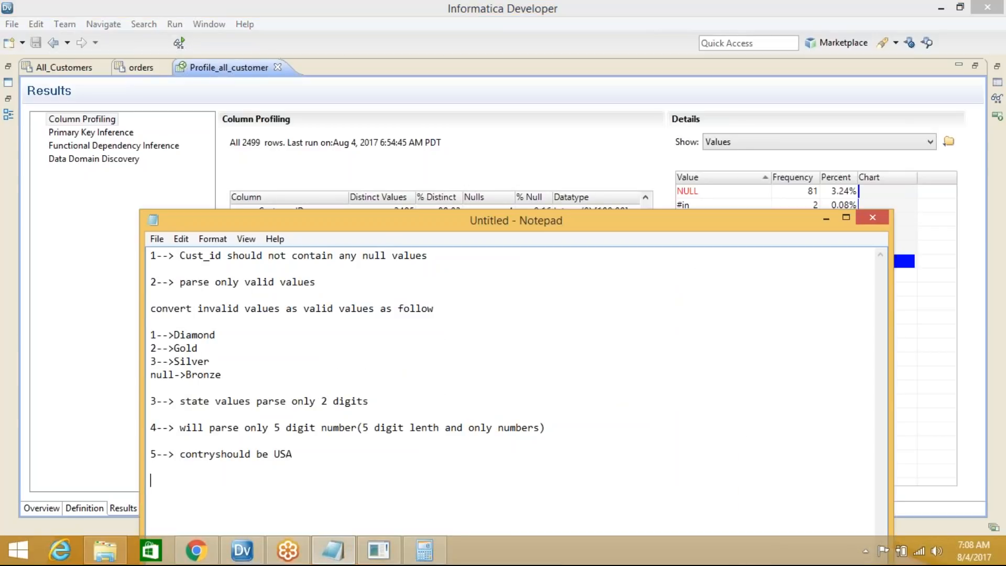
{"action": "type", "text": "5"}
{"action": "key", "text": "BackSpace"}
{"action": "type", "text": "6--> CURRENCY ALWAYS"}
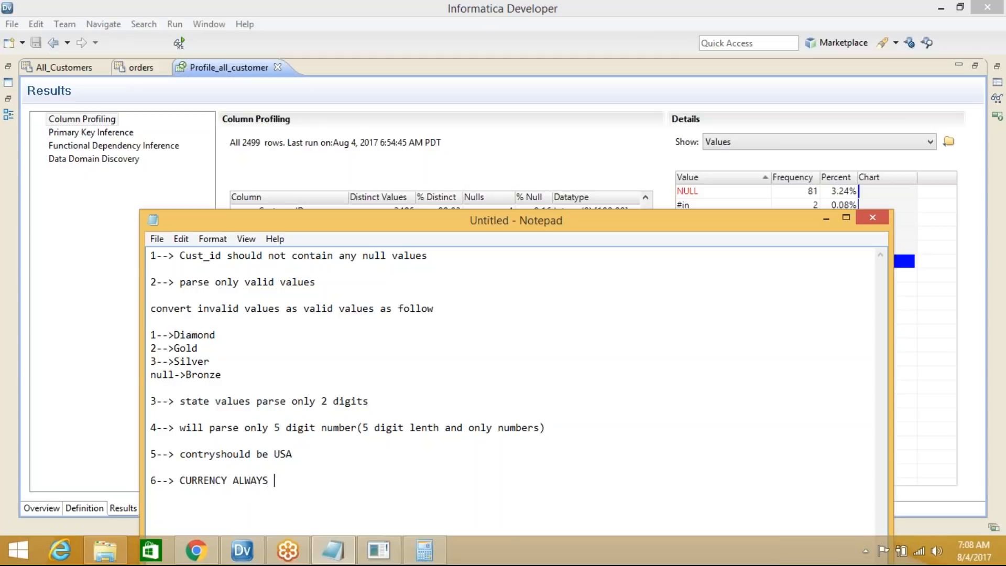
{"action": "type", "text": " USD"}
{"action": "left_click", "coordinate": [826, 218]}
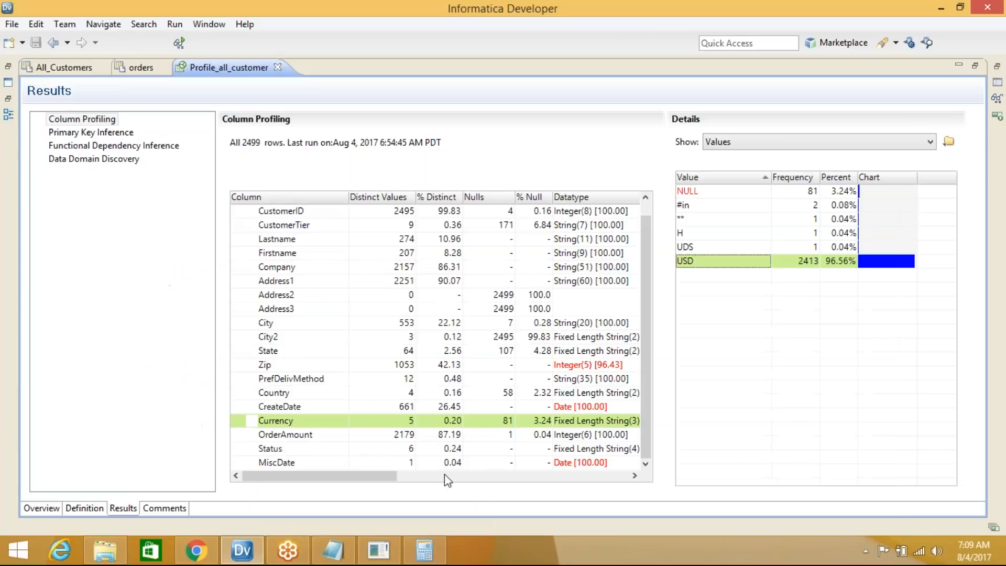
{"action": "left_click", "coordinate": [312, 439]}
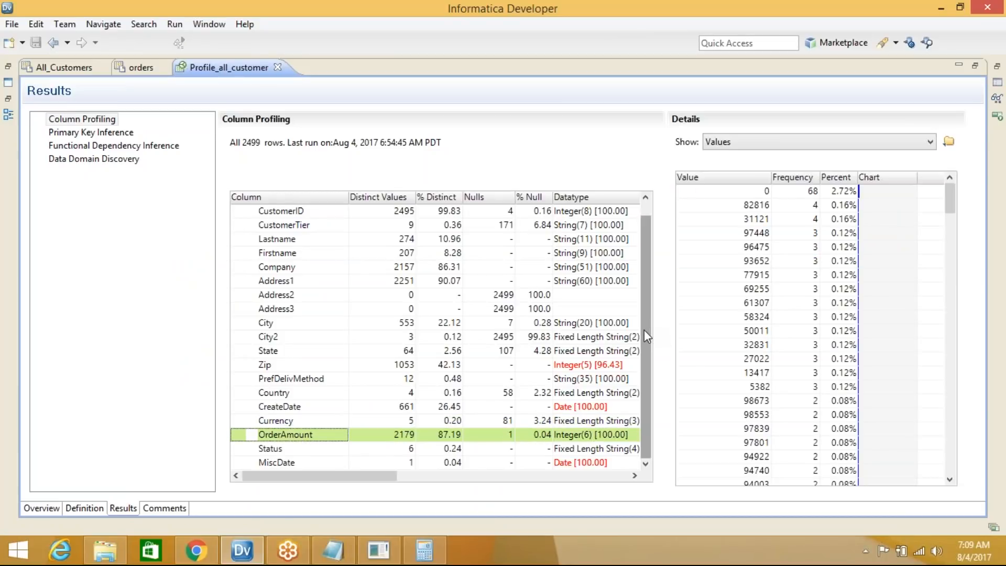
{"action": "left_click", "coordinate": [278, 449]}
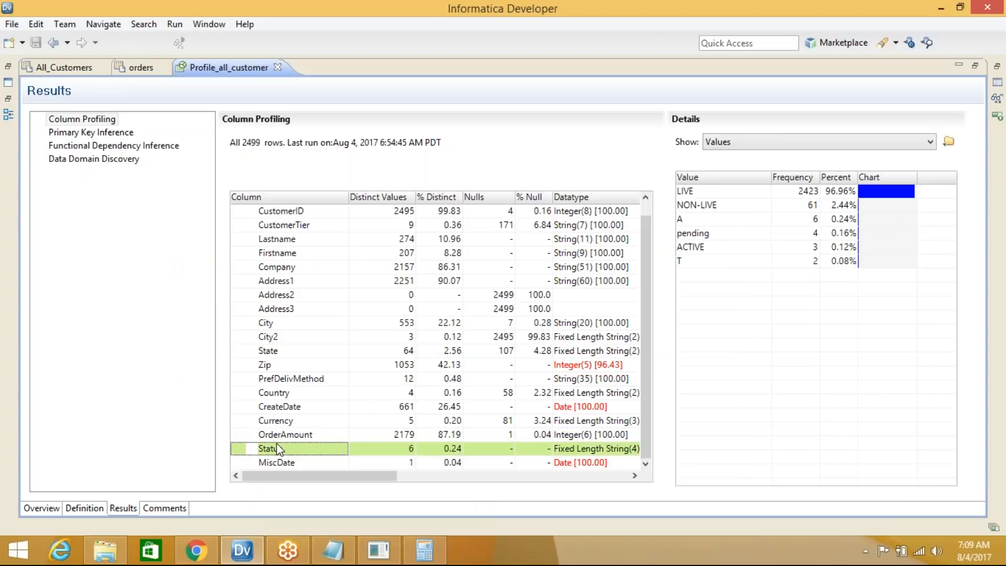
Sort the Status values by Value, then reverse them to descending order
{"action": "left_click", "coordinate": [718, 181]}
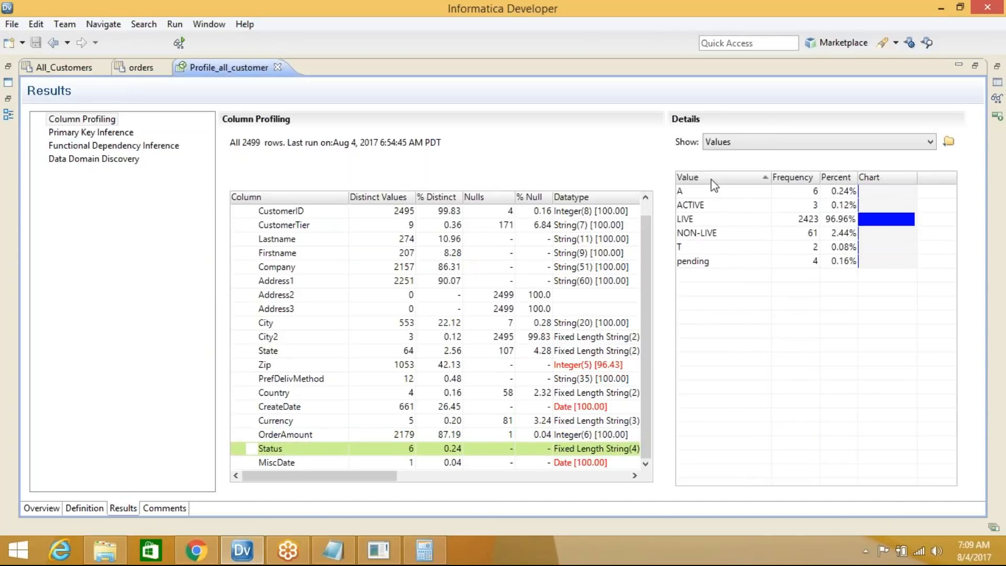
{"action": "left_click", "coordinate": [712, 178]}
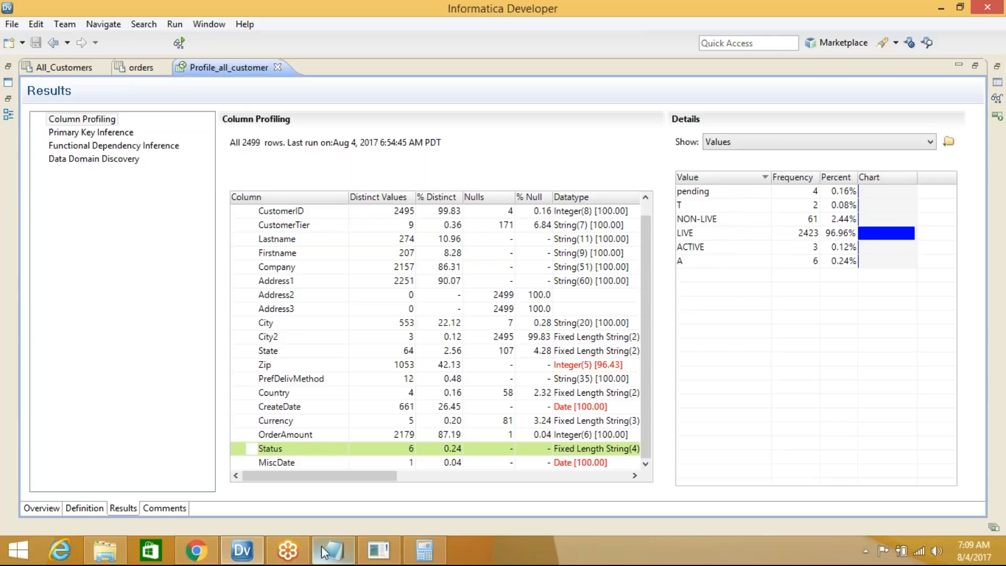
{"action": "mouse_move", "coordinate": [344, 554]}
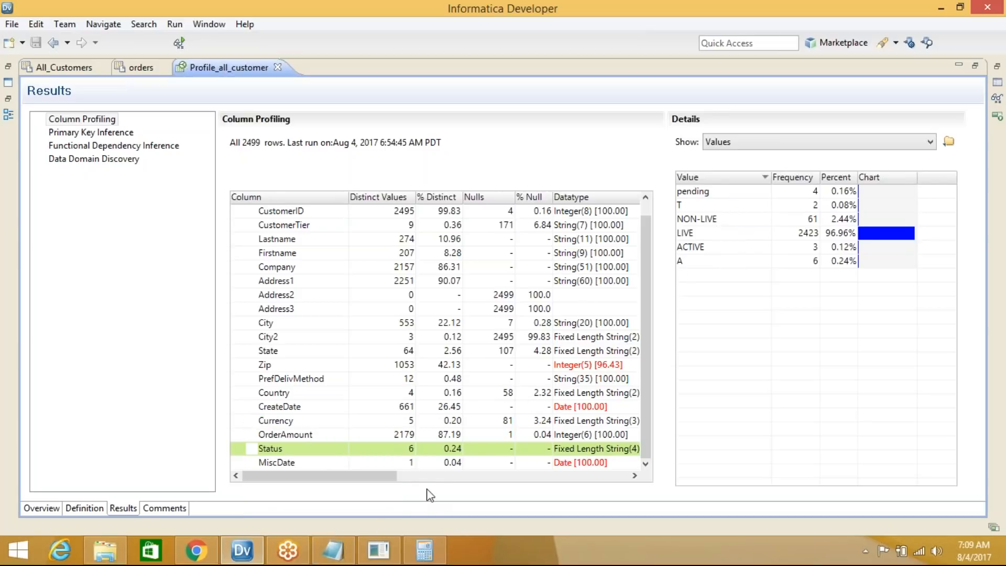
Add the note '7--> NON-LIVE,live,active are valid values' and minimize Notepad
{"action": "left_click", "coordinate": [339, 560]}
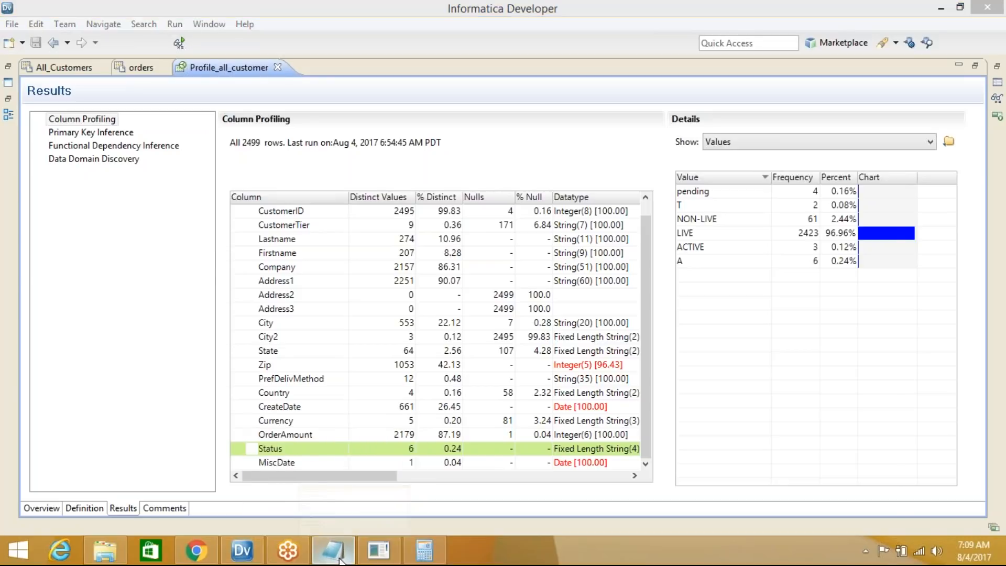
{"action": "key", "text": "Return"}
{"action": "key", "text": "Return"}
{"action": "type", "text": "7"}
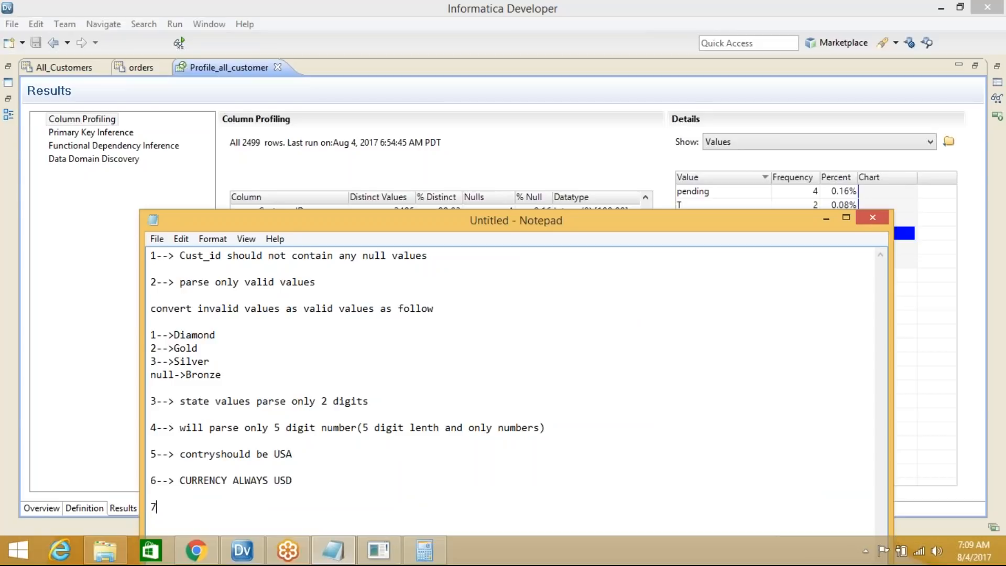
{"action": "type", "text": "-->"}
{"action": "left_click_drag", "start_coordinate": [578, 227], "coordinate": [474, 107]}
{"action": "type", "text": "> NO"}
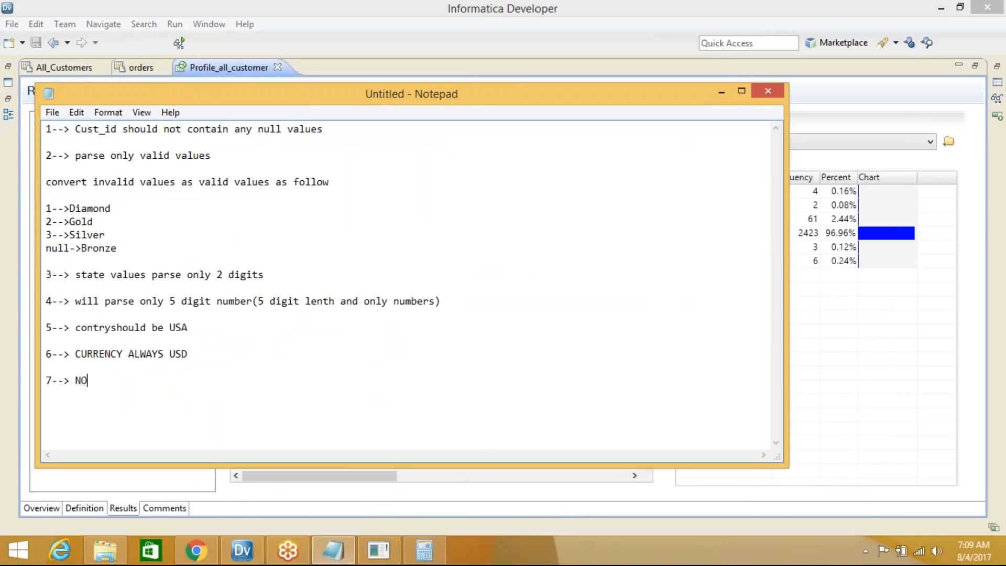
{"action": "type", "text": "N-LIVE,live,acti"}
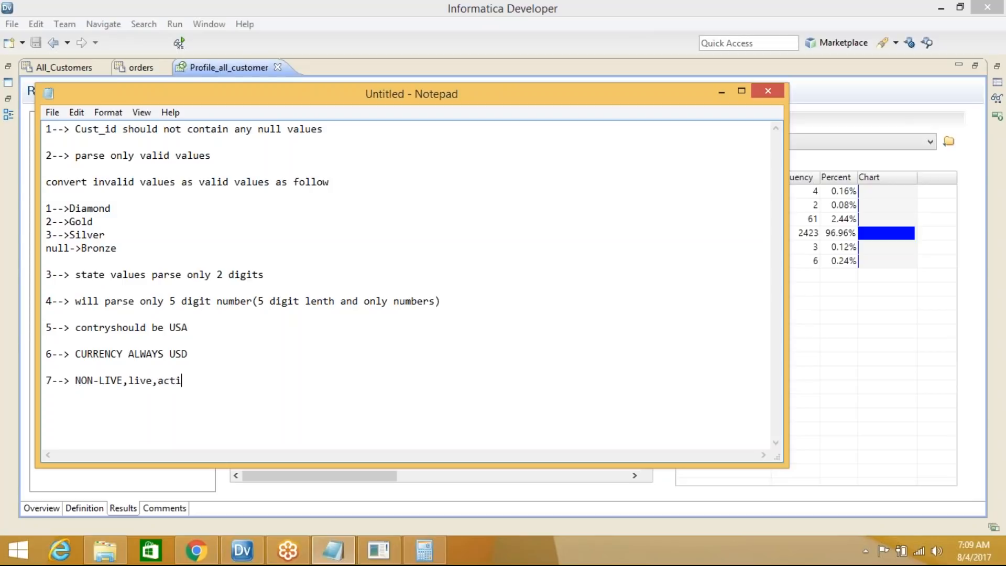
{"action": "type", "text": "ve are valid values"}
{"action": "left_click", "coordinate": [722, 93]}
View the MiscDate values, then the CustomerID value frequencies
{"action": "left_click", "coordinate": [283, 464]}
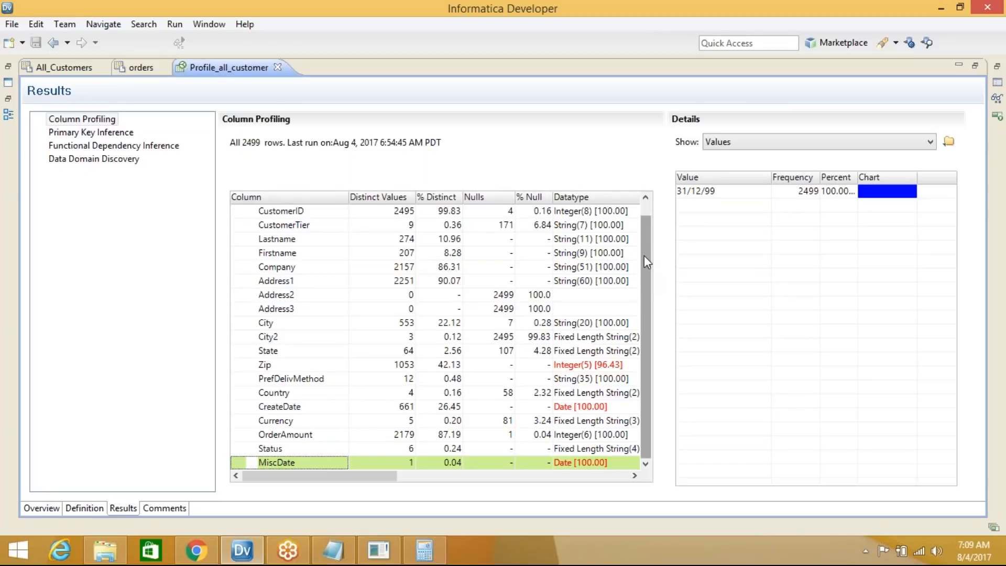
{"action": "scroll", "coordinate": [645, 262], "scroll_direction": "up", "scroll_amount": 1}
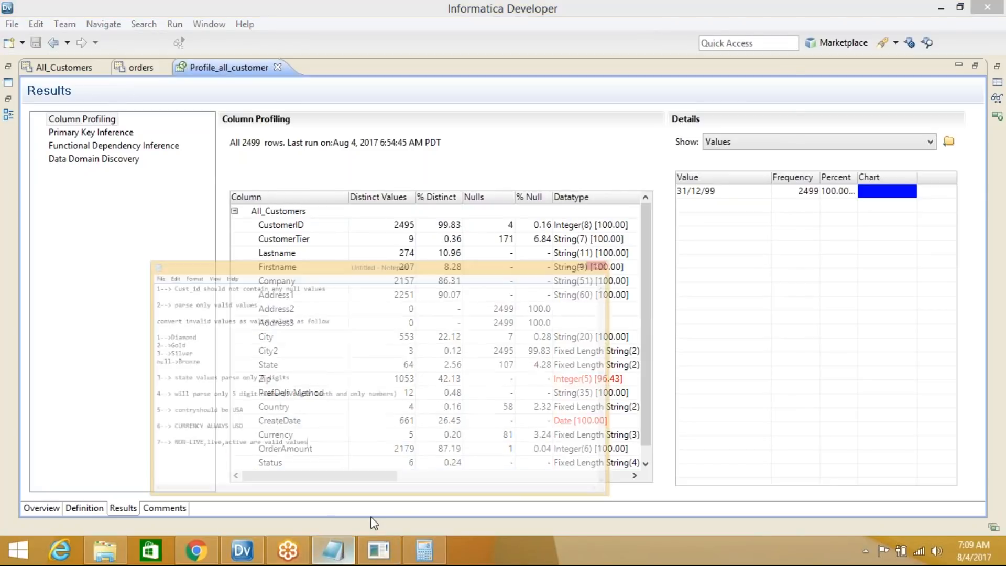
{"action": "left_click", "coordinate": [345, 555]}
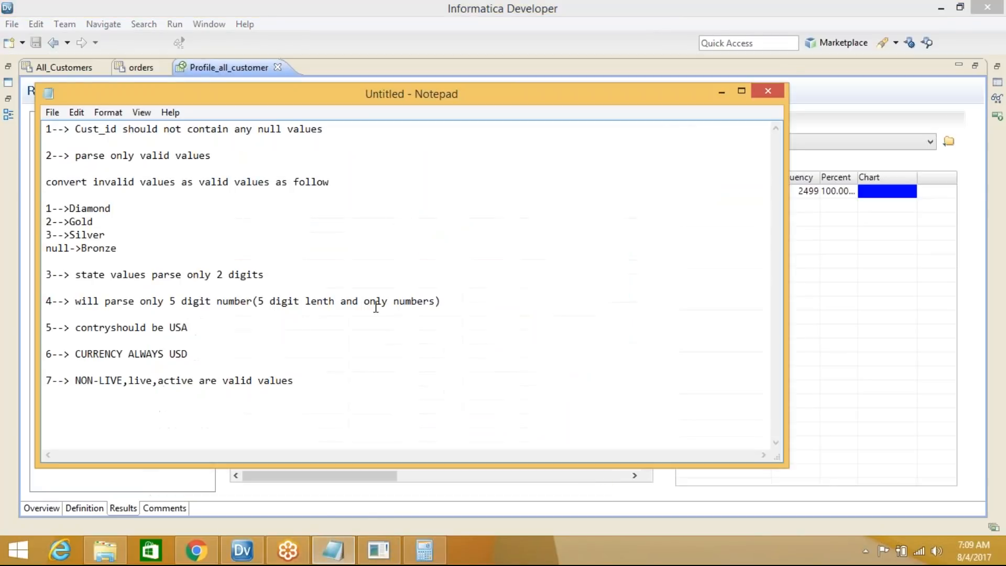
{"action": "left_click", "coordinate": [722, 93]}
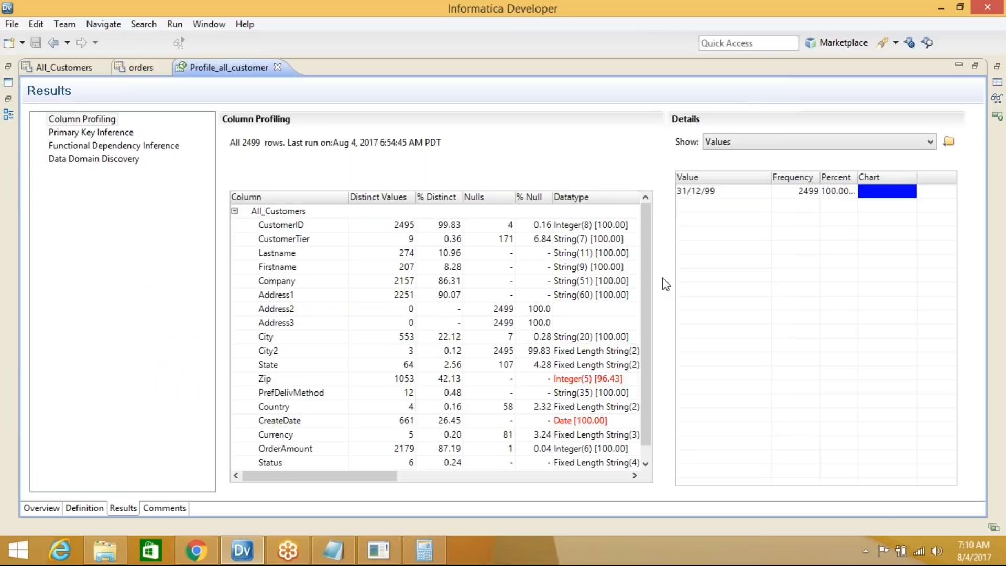
{"action": "left_click", "coordinate": [309, 226]}
Check the GoToMeeting page in Chrome, minimize the browser and return to Informatica Developer
{"action": "left_click_drag", "start_coordinate": [948, 197], "coordinate": [954, 342]}
{"action": "left_click_drag", "start_coordinate": [948, 440], "coordinate": [947, 189]}
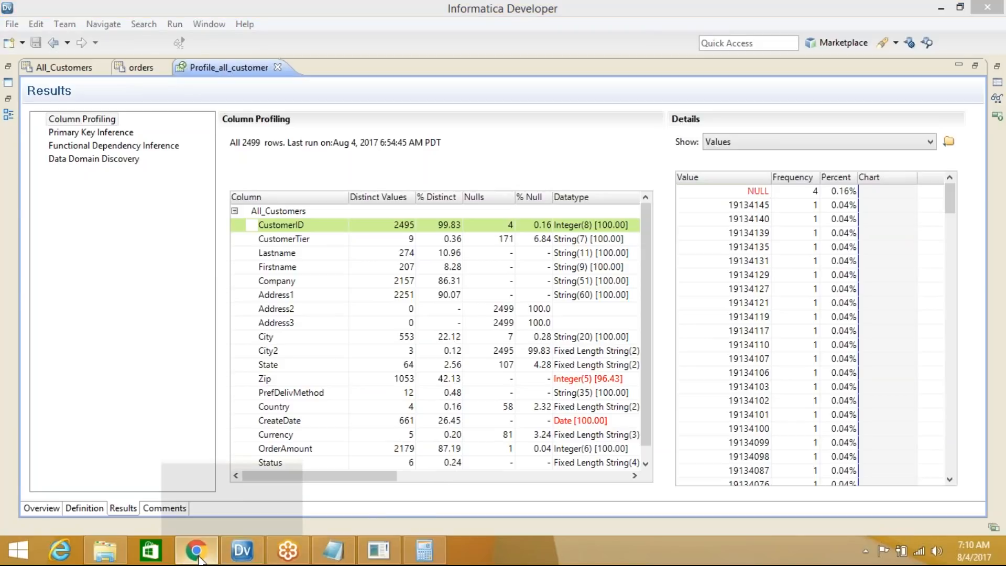
{"action": "left_click", "coordinate": [212, 554]}
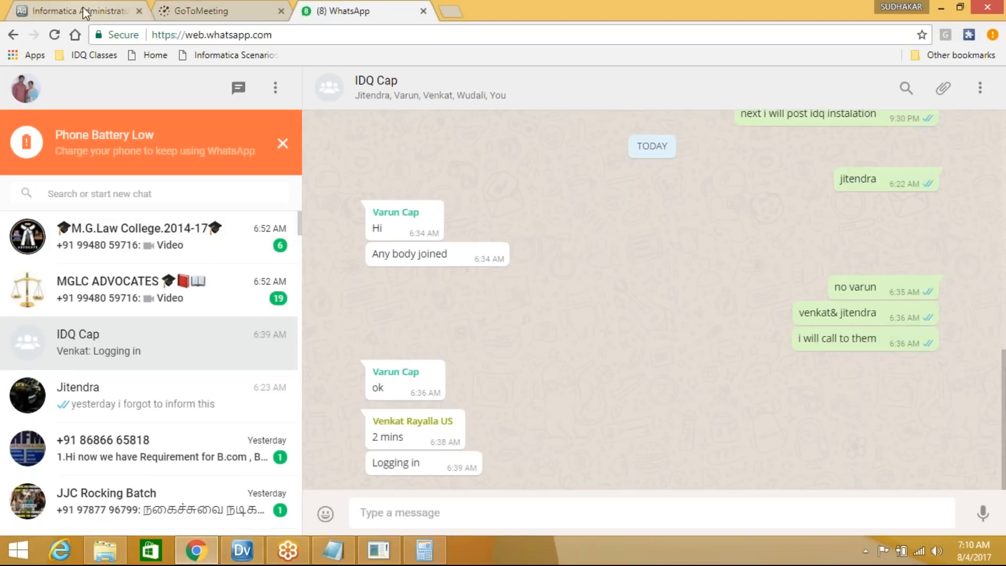
{"action": "left_click", "coordinate": [278, 15]}
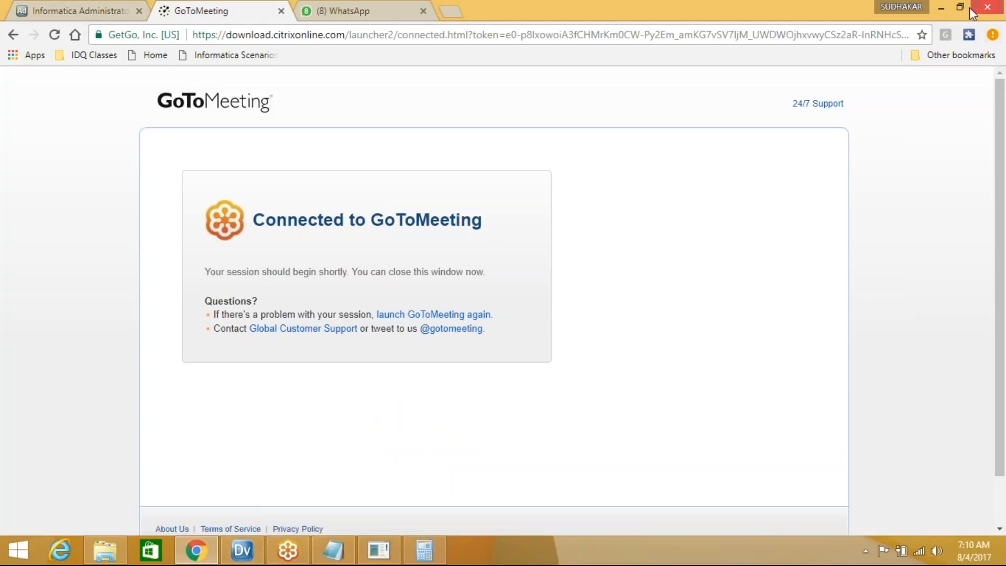
{"action": "left_click", "coordinate": [944, 7]}
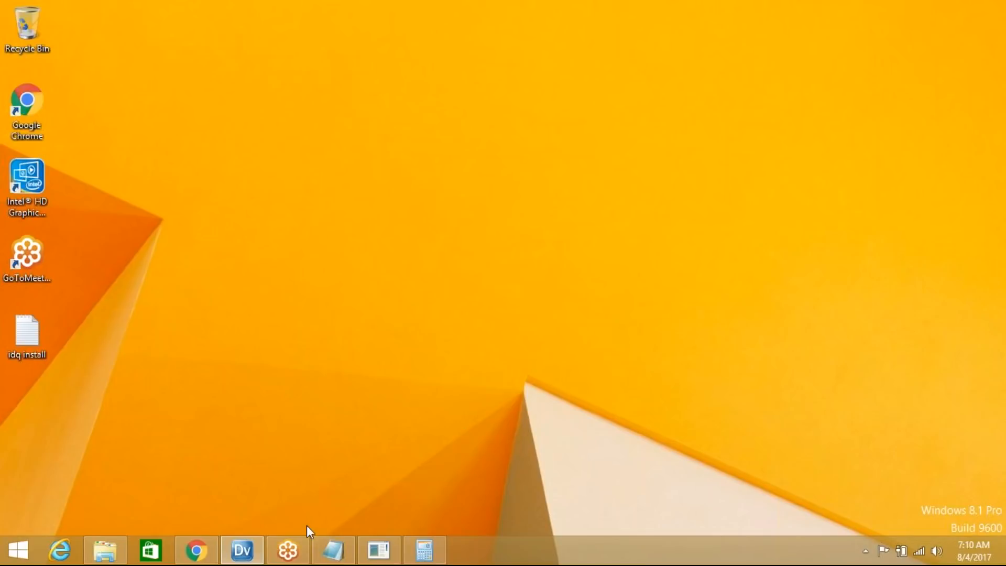
{"action": "left_click", "coordinate": [242, 553]}
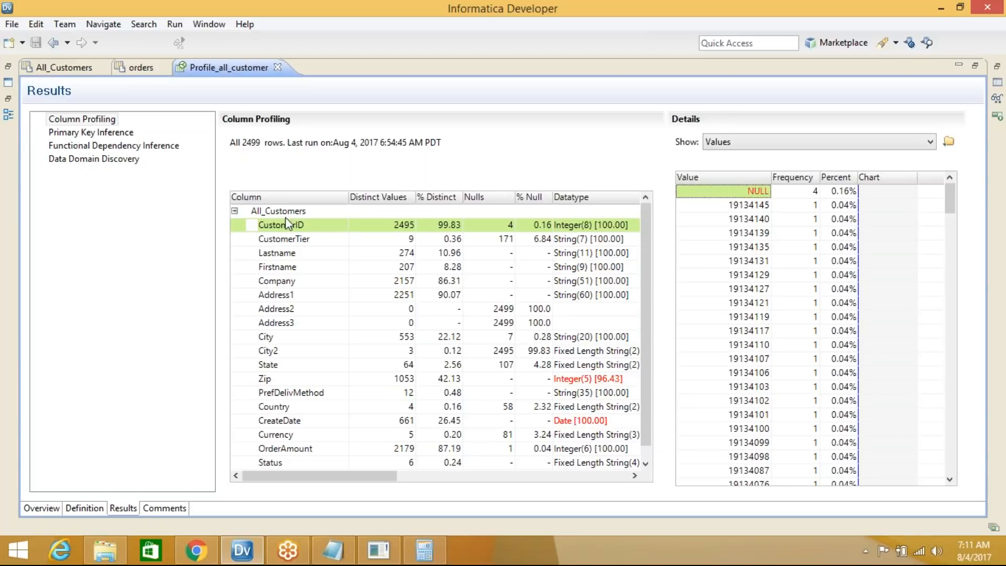
Sort CustomerTier values and check Bronze at 293 rows (11.72%)
{"action": "left_click", "coordinate": [307, 239]}
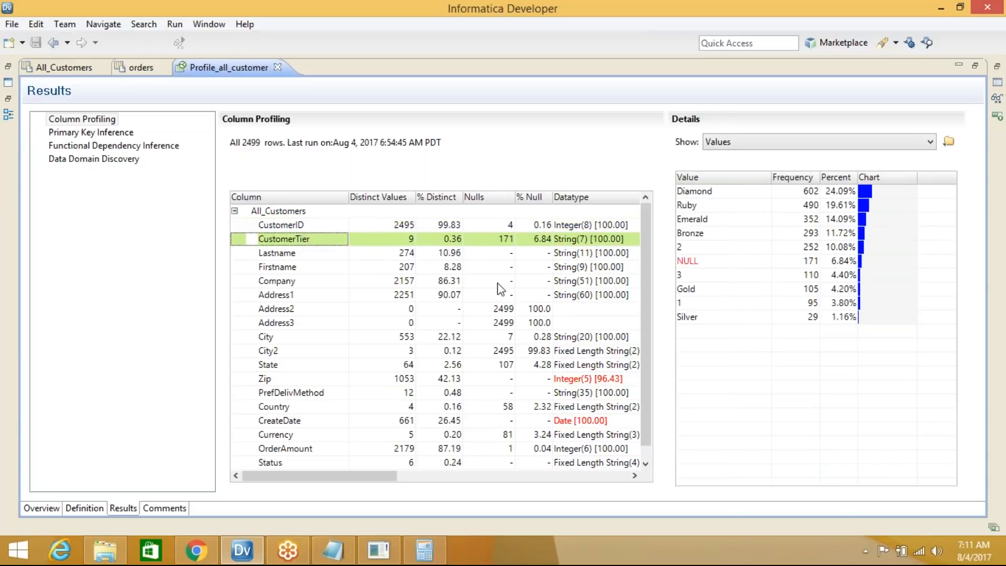
{"action": "left_click", "coordinate": [715, 176]}
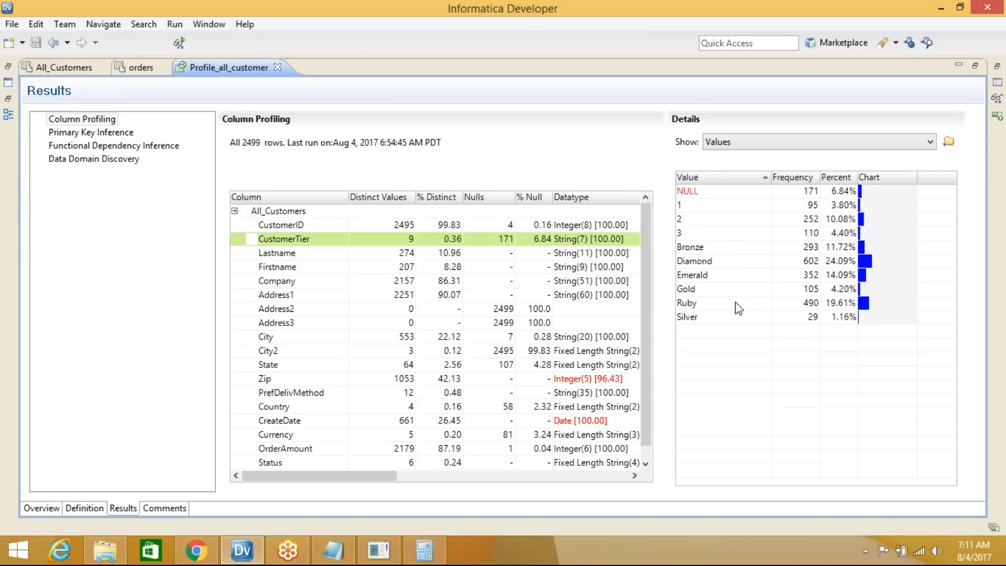
{"action": "left_click", "coordinate": [726, 250]}
{"action": "left_click", "coordinate": [797, 250]}
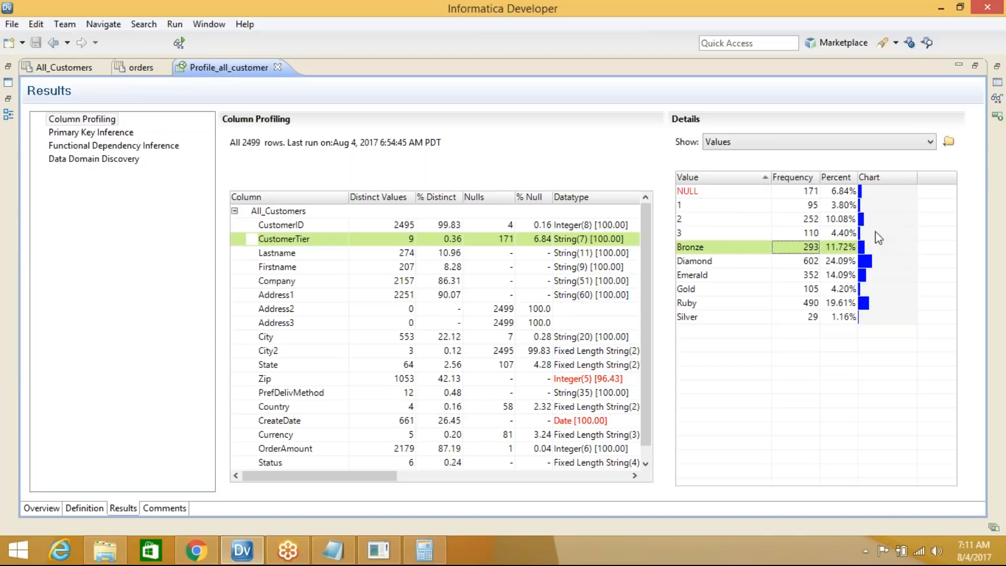
{"action": "left_click", "coordinate": [838, 246]}
Switch the details view to Patterns and show CustomerID's patterns
{"action": "left_click", "coordinate": [755, 141]}
{"action": "left_click", "coordinate": [748, 168]}
{"action": "left_click", "coordinate": [308, 227]}
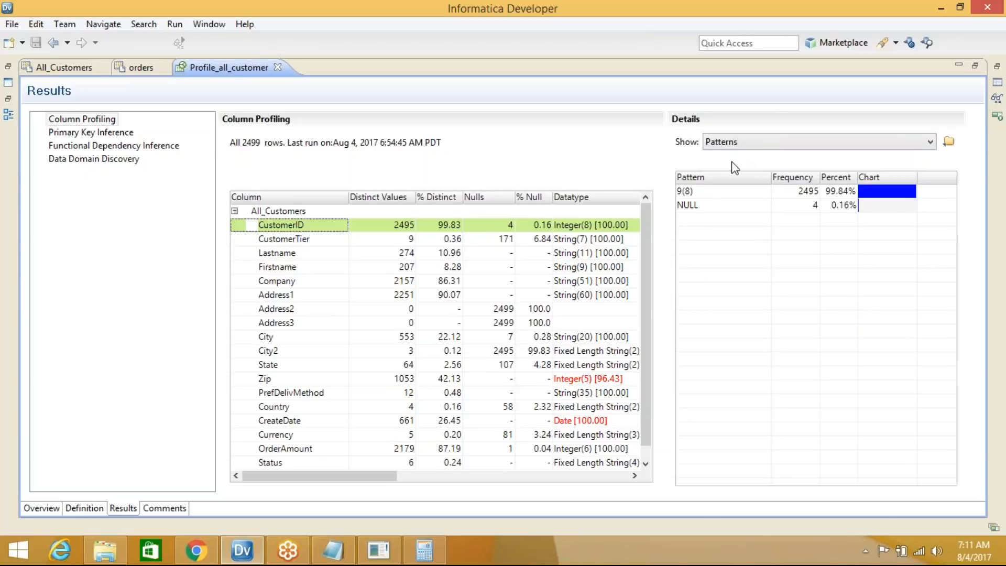
Inspect CustomerID's NULL pattern, then show CustomerTier's patterns such as X(7) at 954 rows
{"action": "left_click", "coordinate": [689, 208]}
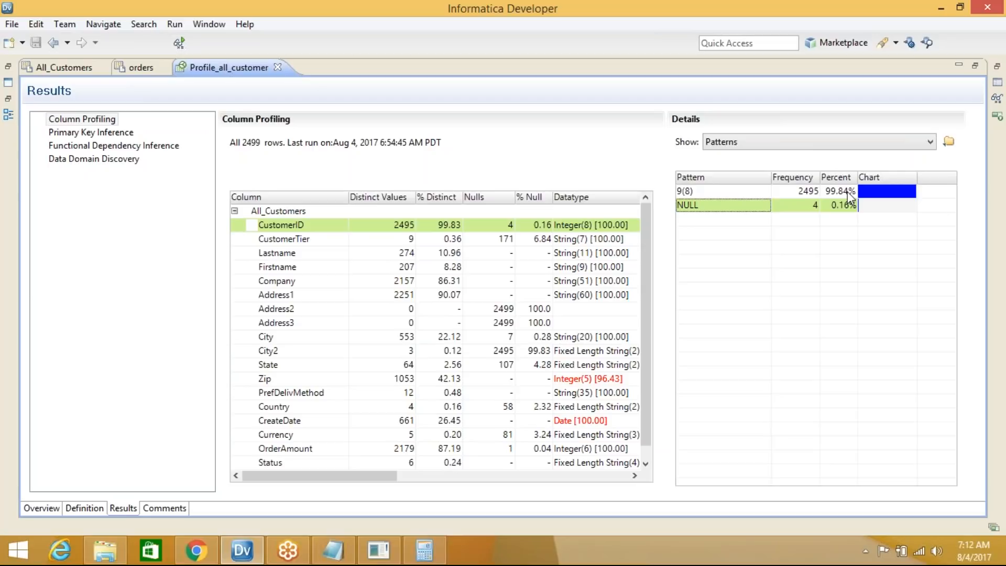
{"action": "left_click", "coordinate": [316, 241]}
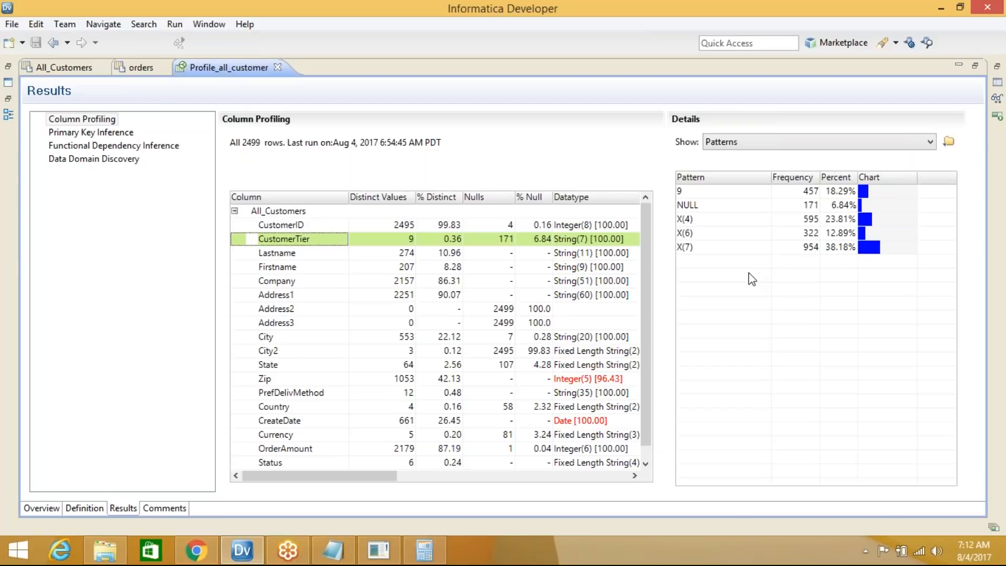
{"action": "left_click", "coordinate": [687, 193]}
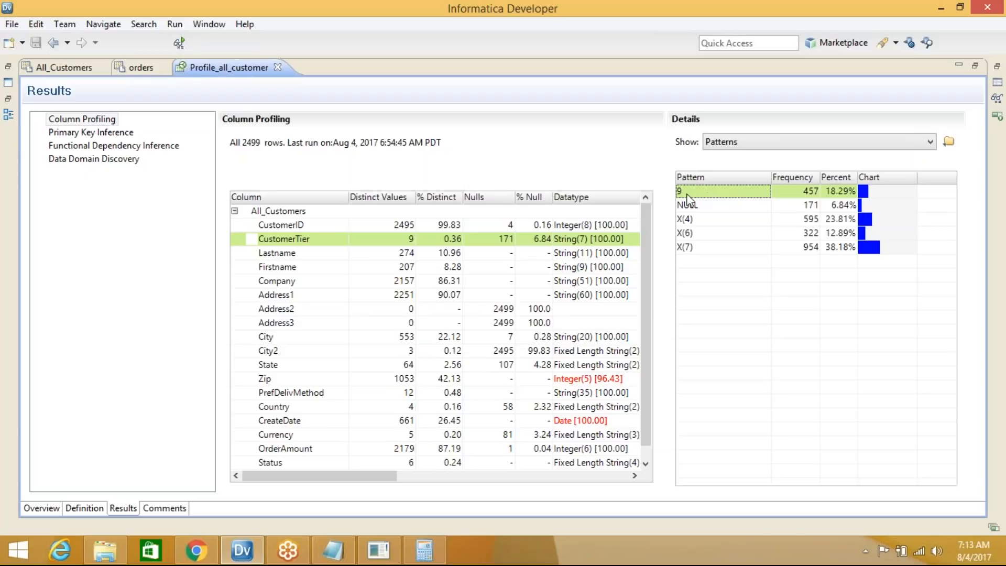
{"action": "left_click", "coordinate": [197, 553]}
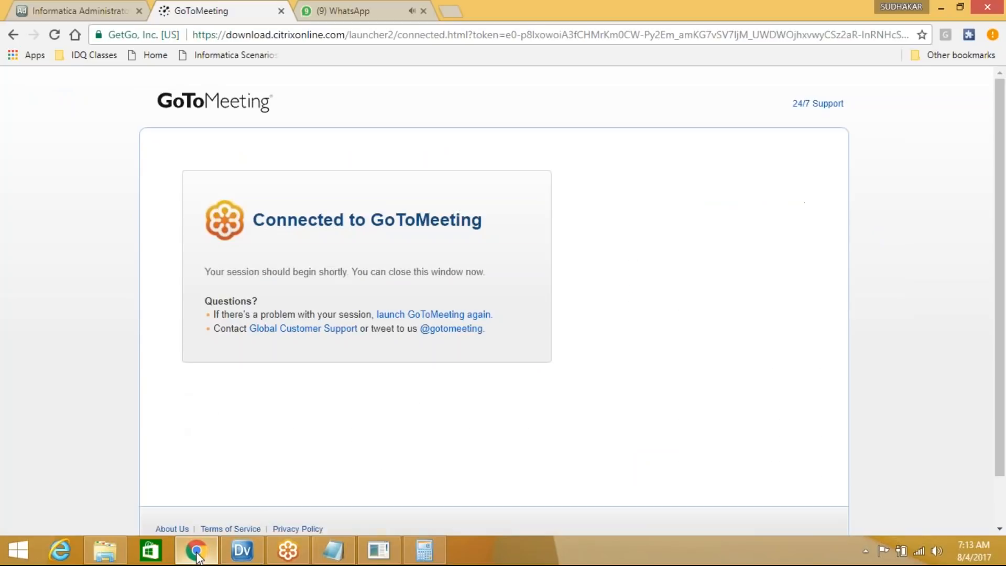
{"action": "left_click", "coordinate": [197, 551]}
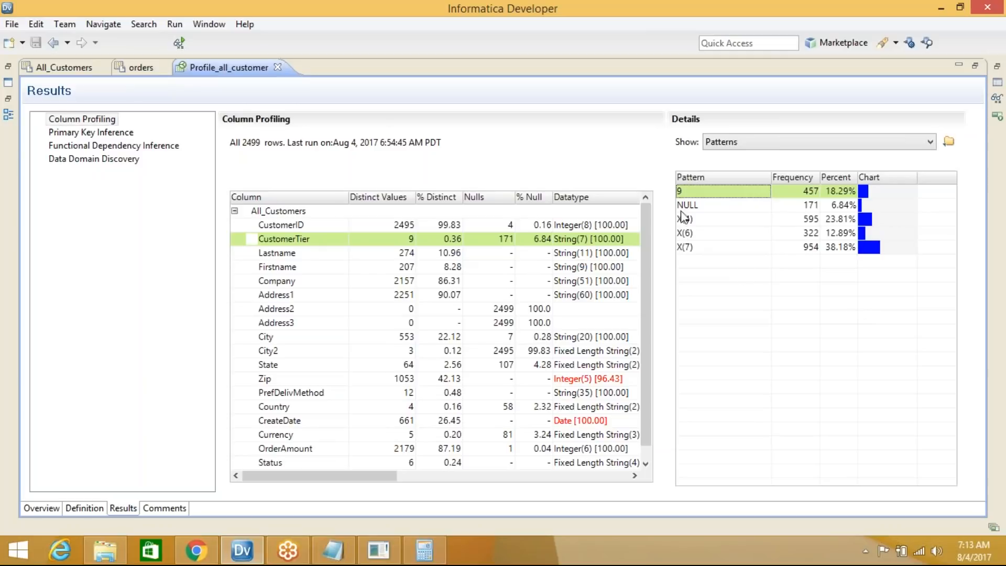
{"action": "left_click", "coordinate": [706, 206]}
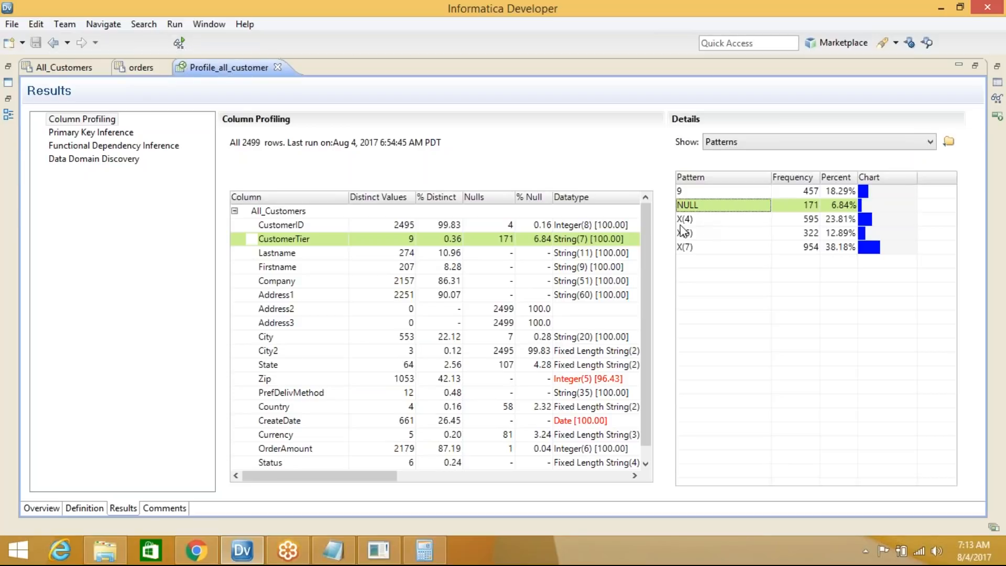
{"action": "left_click", "coordinate": [734, 142]}
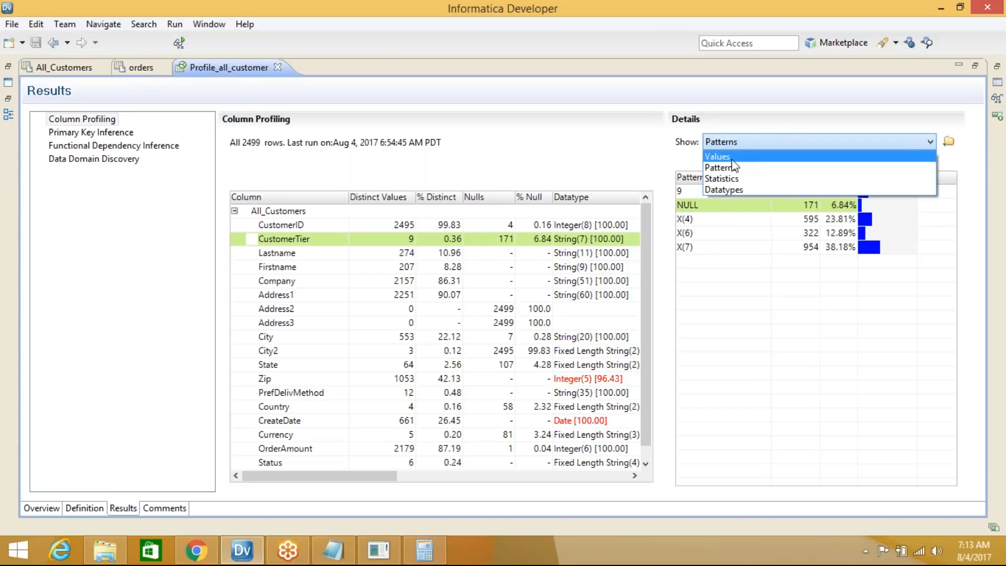
{"action": "left_click", "coordinate": [724, 153]}
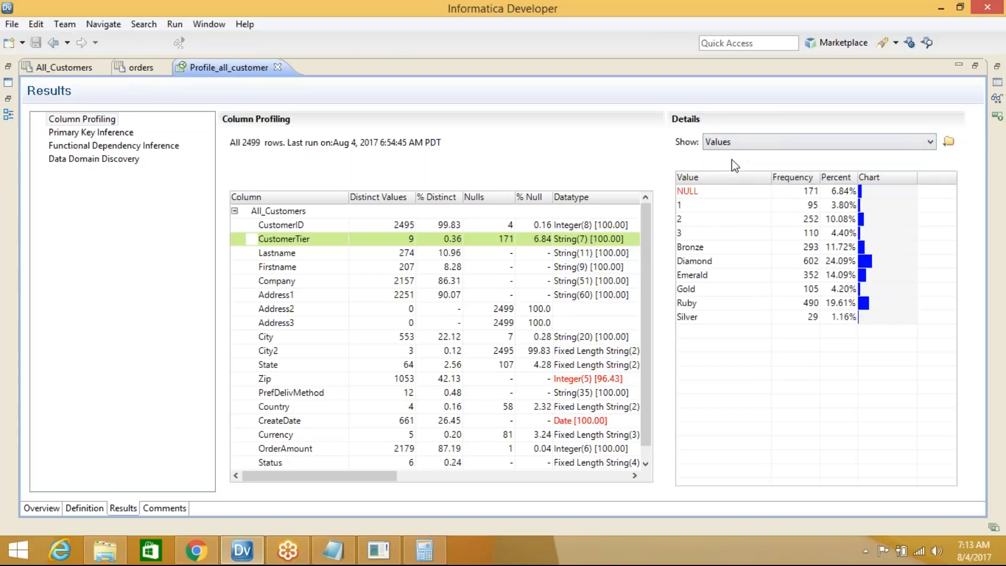
{"action": "left_click", "coordinate": [688, 289]}
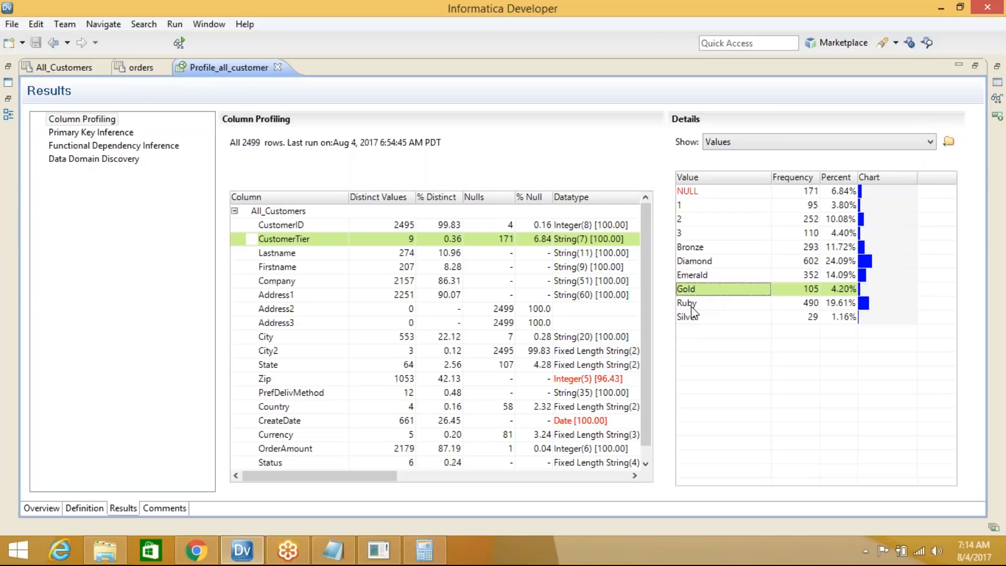
{"action": "left_click", "coordinate": [703, 305]}
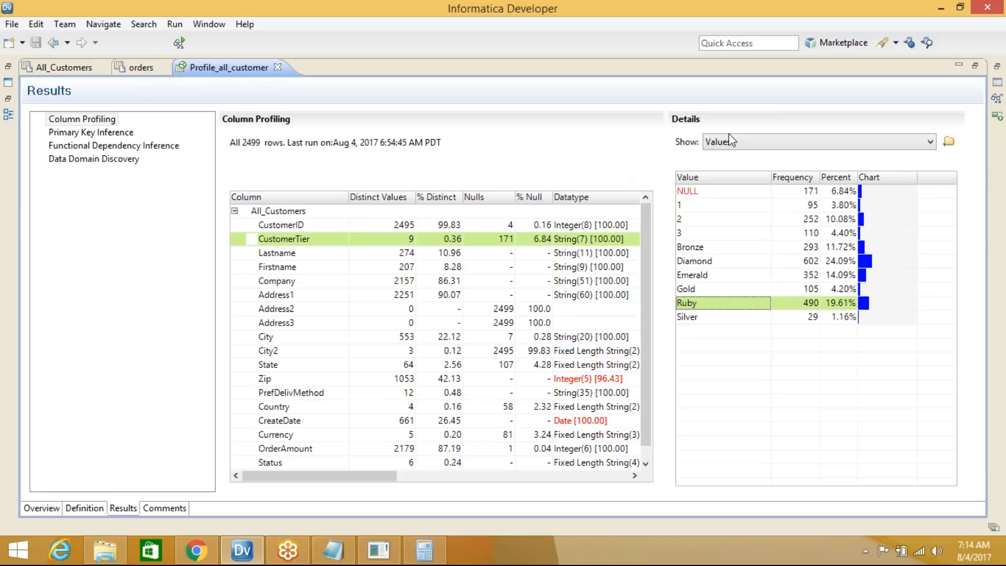
{"action": "left_click", "coordinate": [755, 144]}
{"action": "left_click", "coordinate": [753, 168]}
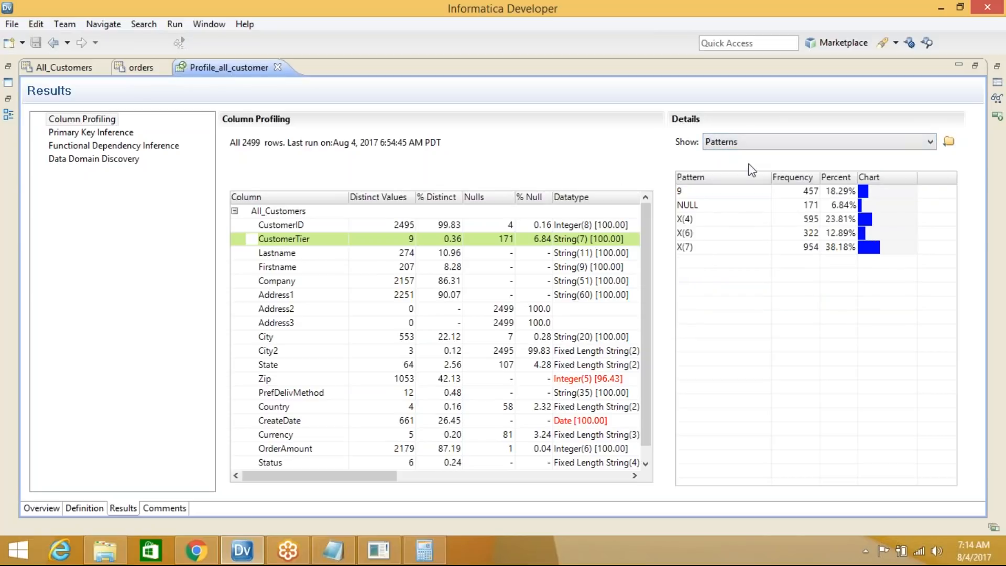
{"action": "left_click", "coordinate": [697, 223]}
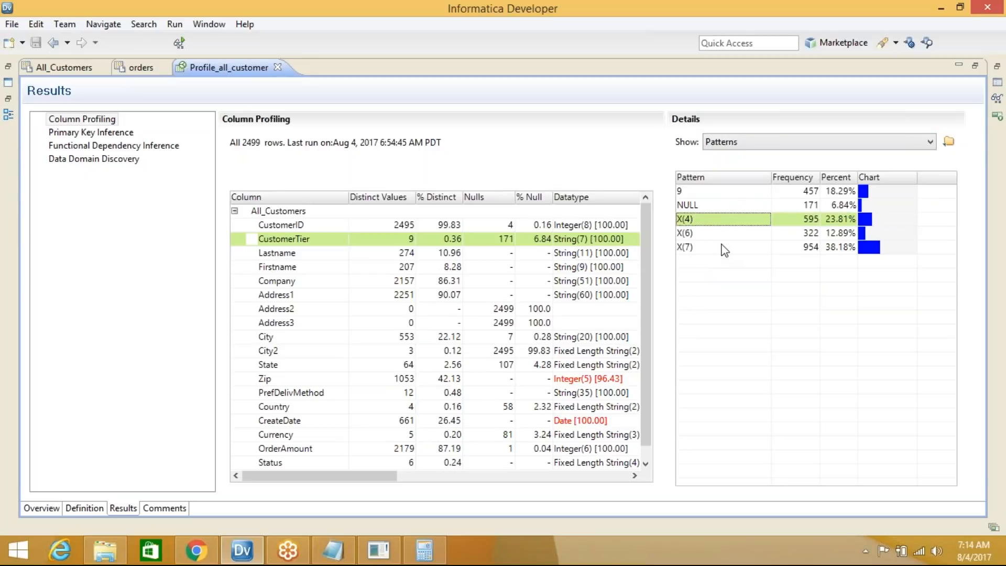
{"action": "left_click", "coordinate": [804, 219]}
{"action": "left_click", "coordinate": [845, 220]}
{"action": "left_click", "coordinate": [701, 236]}
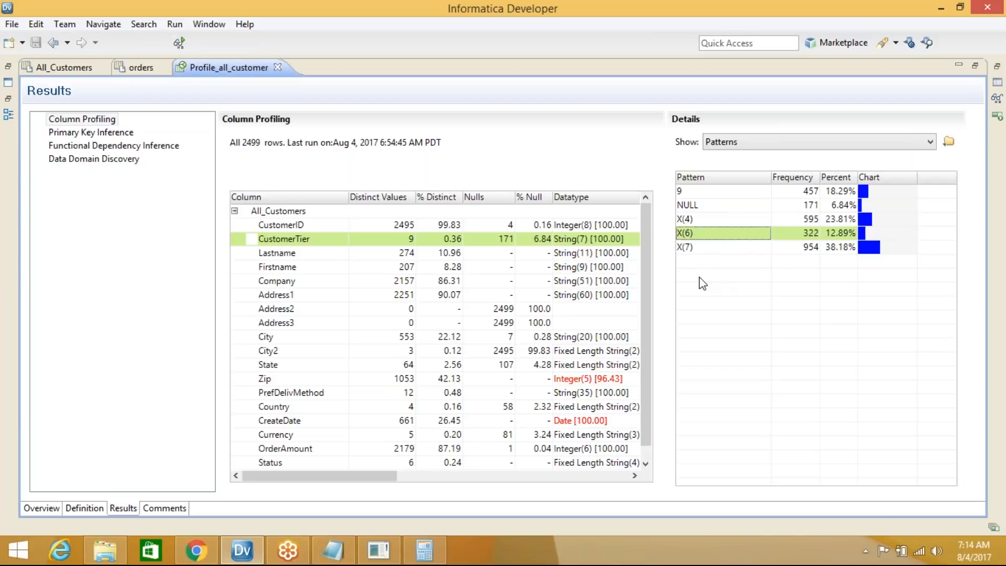
{"action": "left_click", "coordinate": [680, 251]}
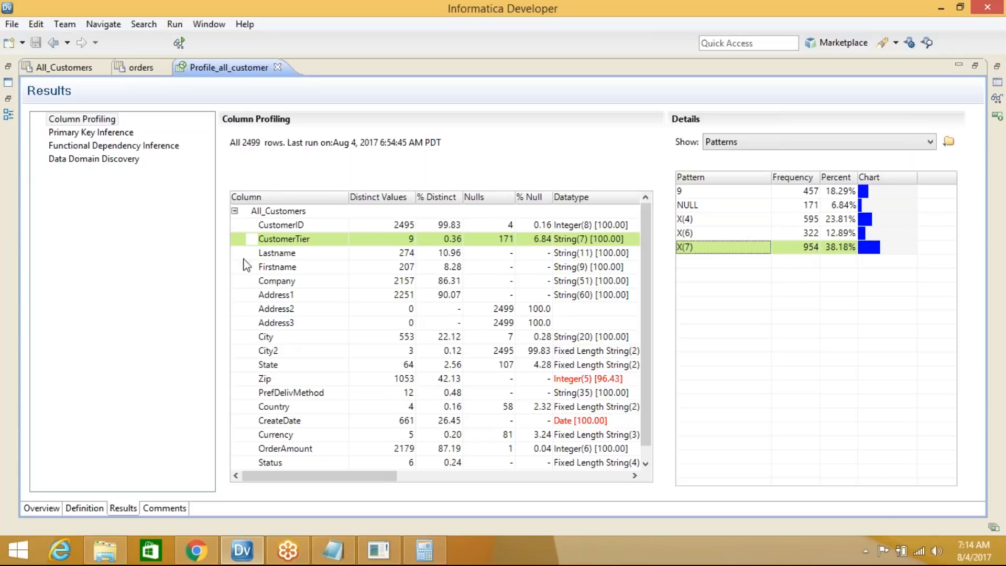
{"action": "left_click", "coordinate": [278, 257]}
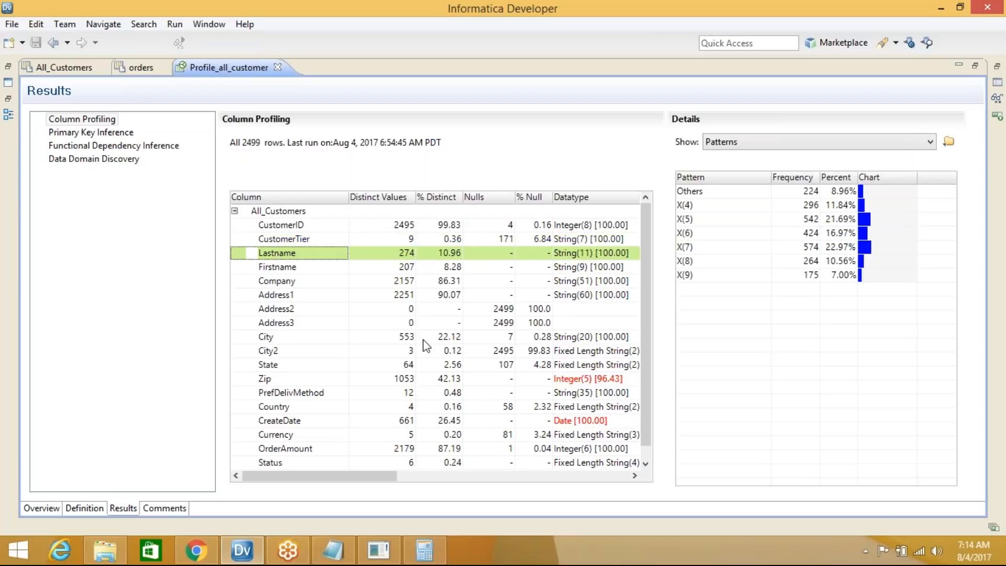
Inspect Lastname's Others pattern, then bring the Notepad requirement notes back to the front
{"action": "left_click", "coordinate": [697, 194]}
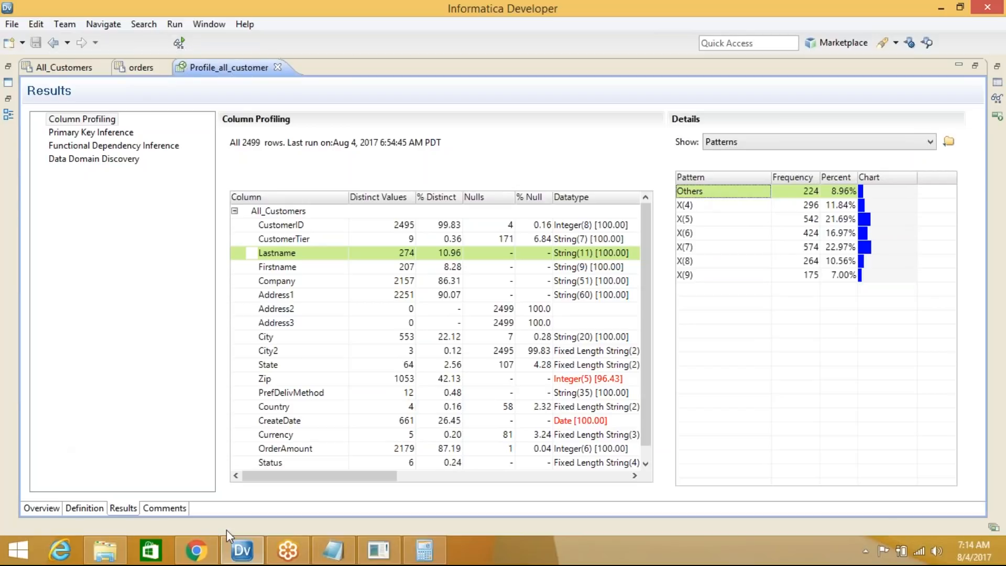
{"action": "left_click", "coordinate": [336, 550]}
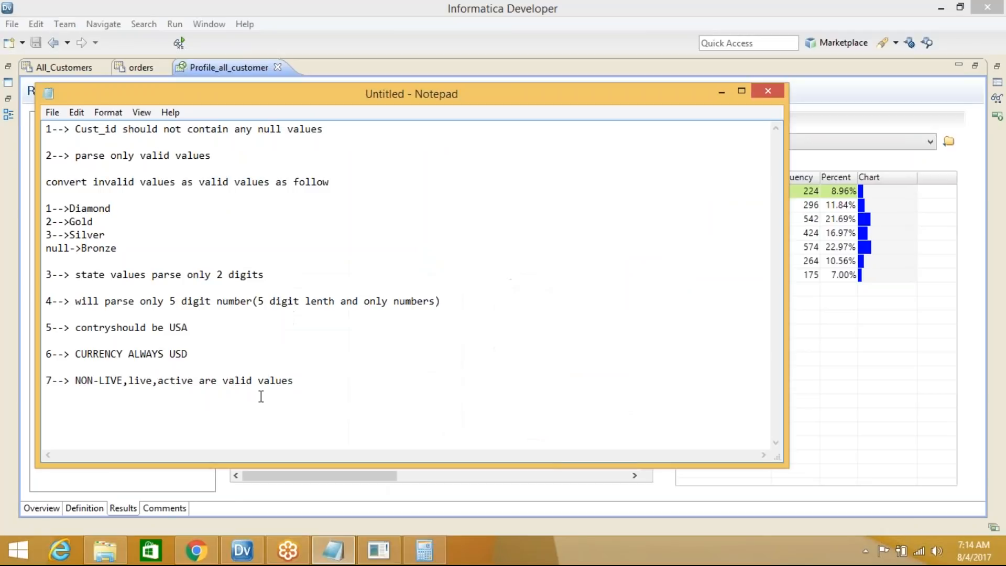
{"action": "key", "text": "Return"}
{"action": "type", "text": "''"}
{"action": "key", "text": "BackSpace"}
{"action": "key", "text": "BackSpace"}
{"action": "type", "text": "''"}
Select the stray marks in the notes, set the notes aside, and inspect Lastname's X(4) pattern
{"action": "left_click_drag", "start_coordinate": [67, 407], "coordinate": [28, 407]}
{"action": "left_click", "coordinate": [723, 93]}
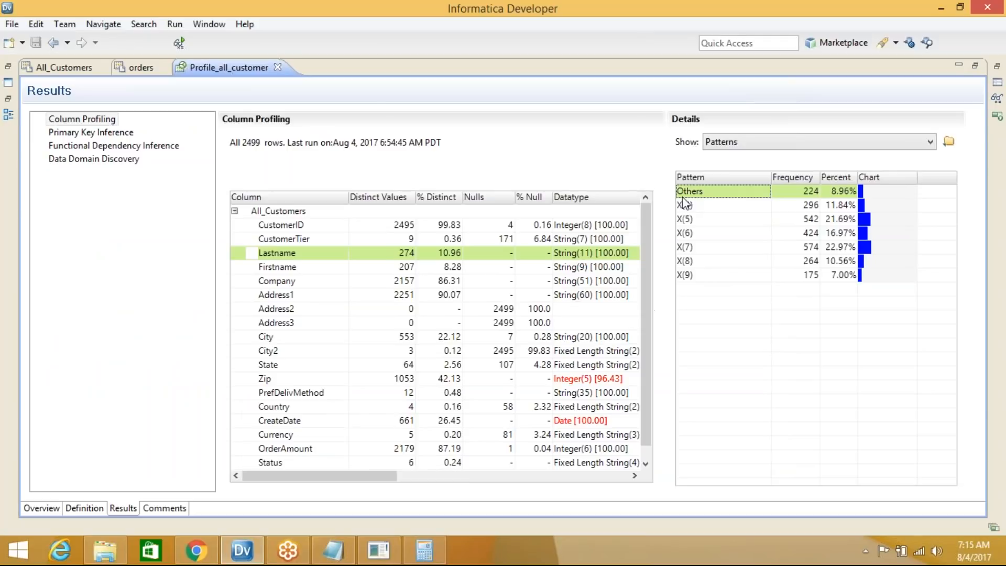
{"action": "left_click", "coordinate": [700, 205]}
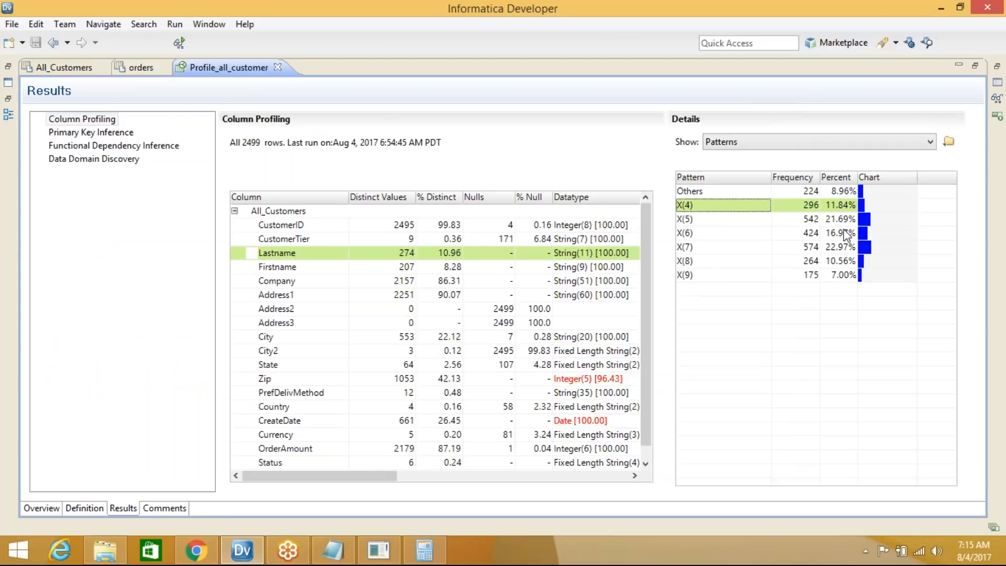
Compare patterns of Firstname, Company, Address1, Address3 and City, ending on City2's NULL 2495 and XX 4
{"action": "left_click", "coordinate": [301, 270]}
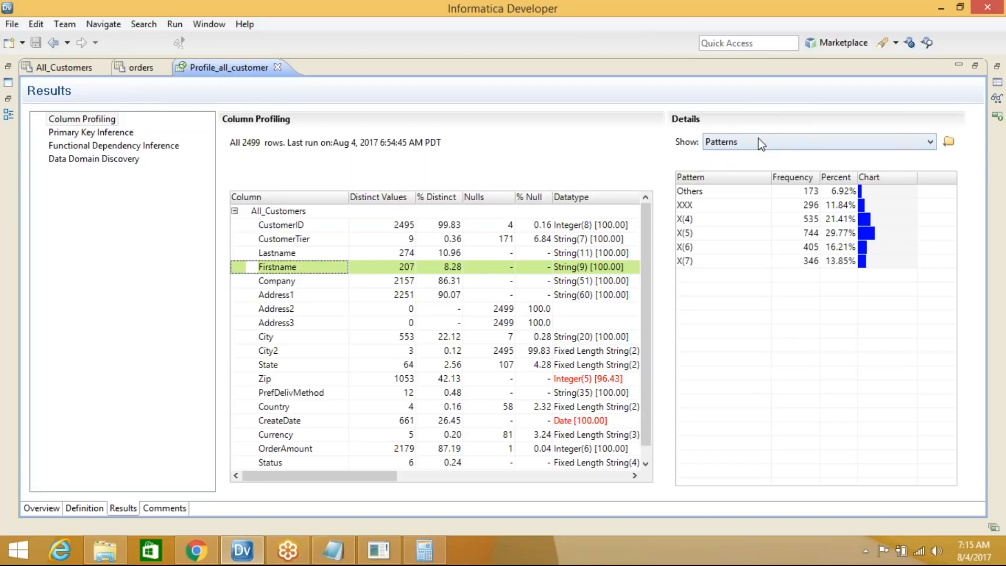
{"action": "left_click", "coordinate": [285, 285]}
{"action": "left_click", "coordinate": [283, 299]}
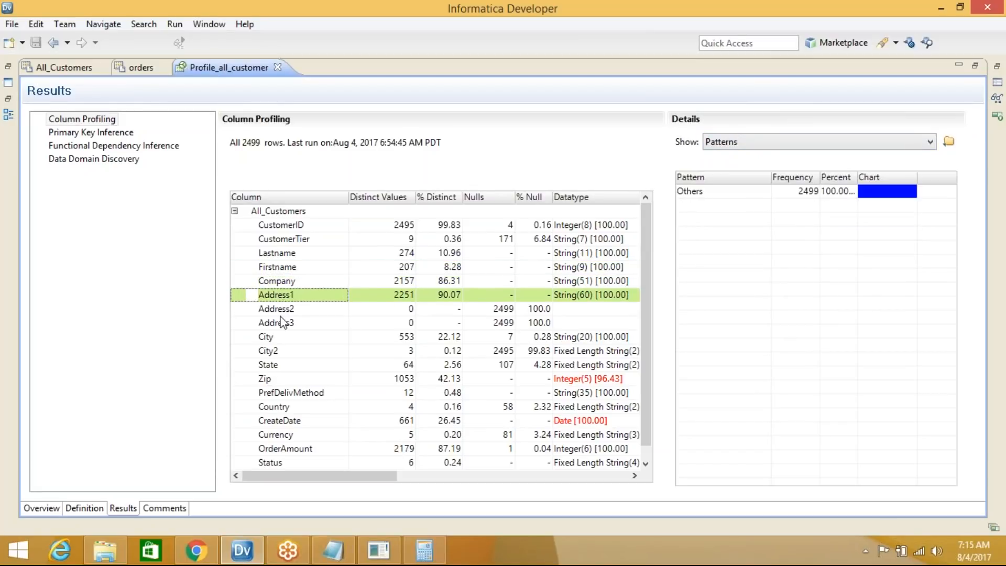
{"action": "left_click", "coordinate": [281, 323]}
{"action": "left_click", "coordinate": [277, 336]}
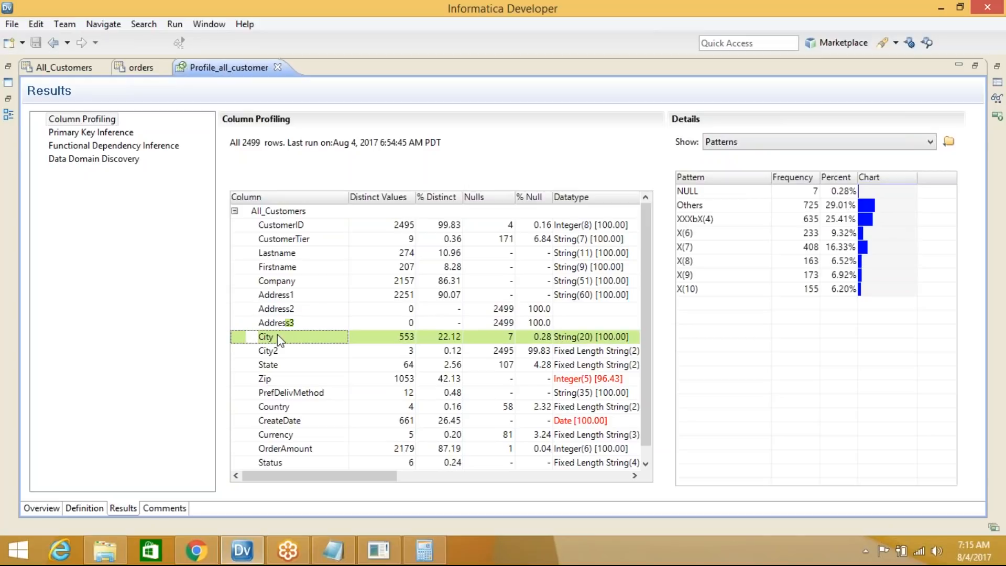
{"action": "left_click", "coordinate": [278, 350]}
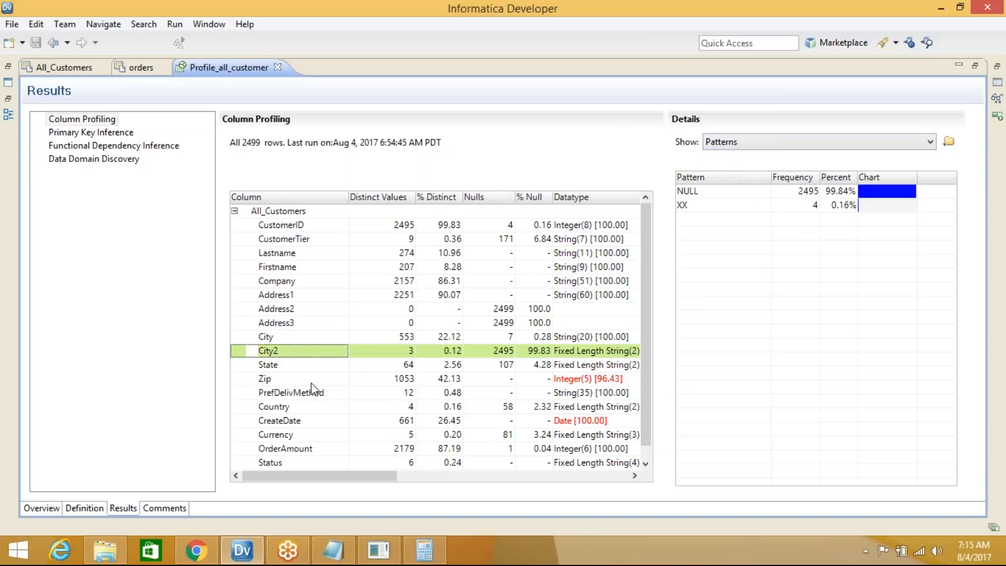
{"action": "left_click", "coordinate": [283, 338]}
{"action": "left_click", "coordinate": [281, 350]}
View City2's actual values, then return to Patterns and check the XX pattern's count of 4
{"action": "left_click", "coordinate": [726, 147]}
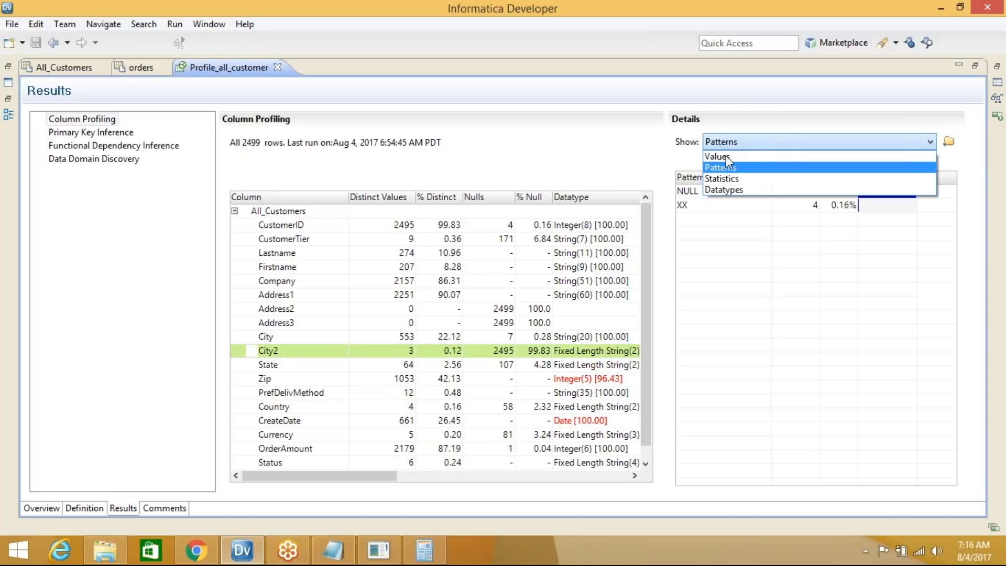
{"action": "left_click", "coordinate": [731, 157]}
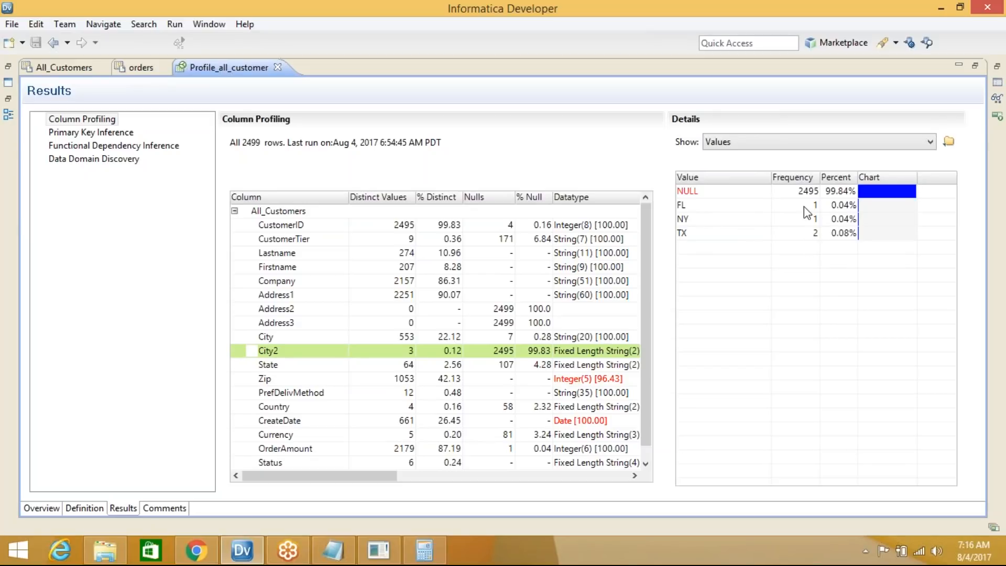
{"action": "left_click", "coordinate": [732, 144]}
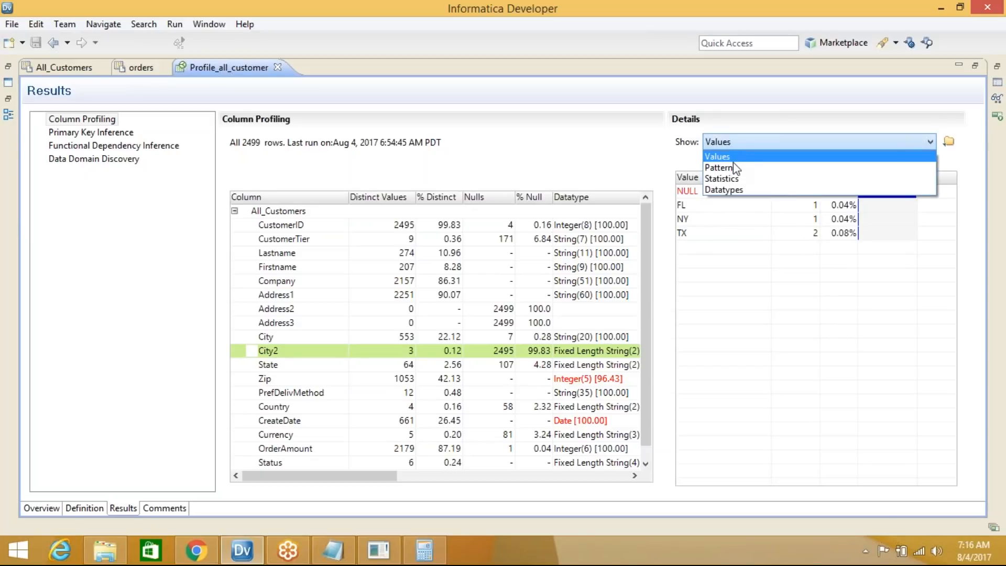
{"action": "left_click", "coordinate": [719, 168]}
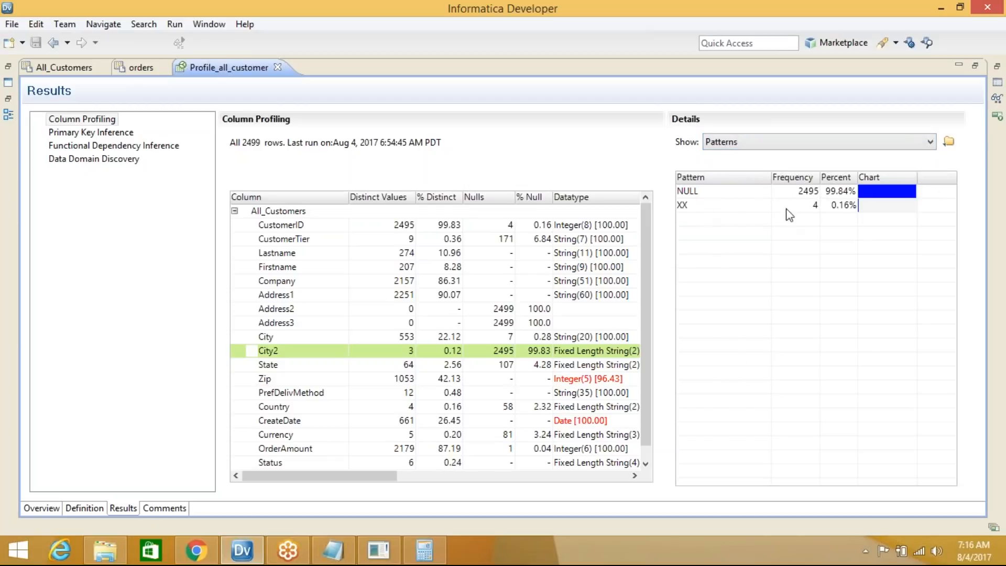
{"action": "left_click", "coordinate": [816, 209]}
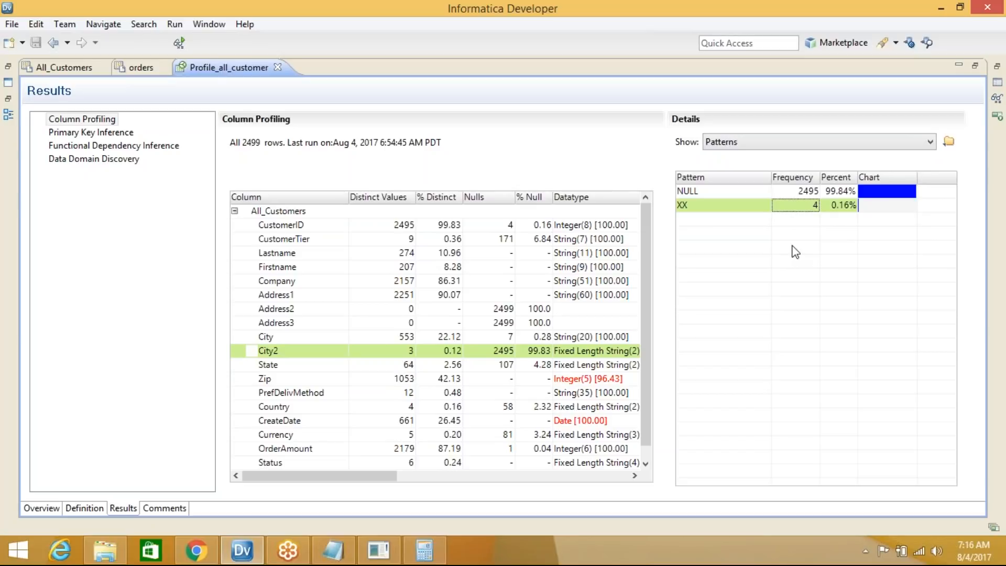
Compare State, Zip and PrefDelivMethod patterns, ending on Zip's 9(5) at 2410 rows (96.44%)
{"action": "left_click", "coordinate": [294, 367]}
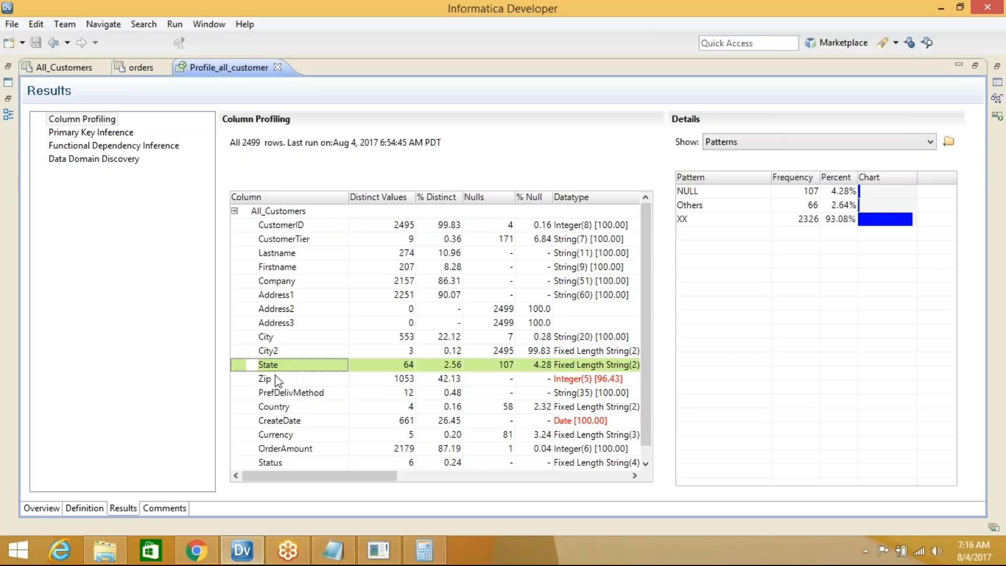
{"action": "left_click", "coordinate": [278, 380]}
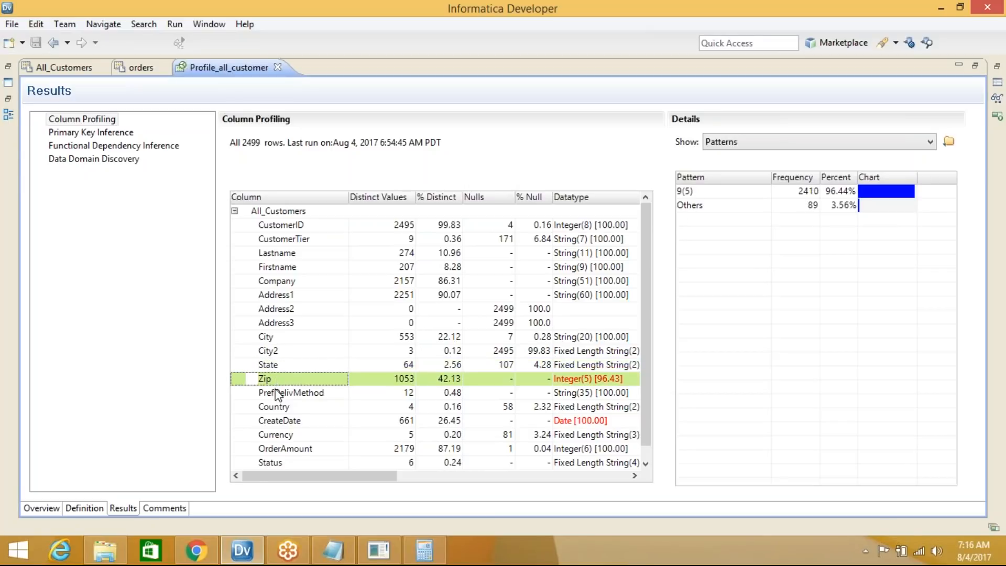
{"action": "left_click", "coordinate": [277, 393]}
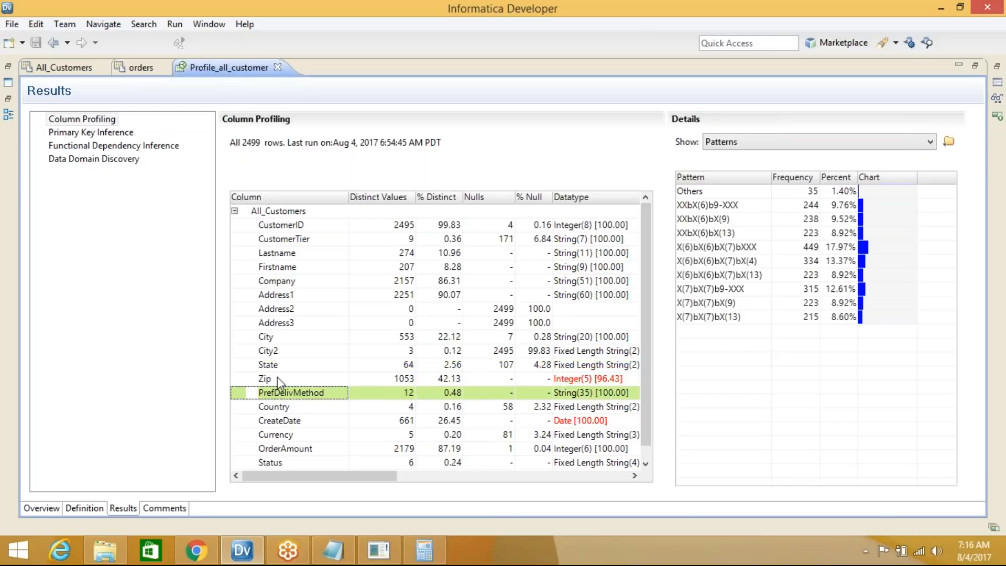
{"action": "left_click", "coordinate": [278, 377]}
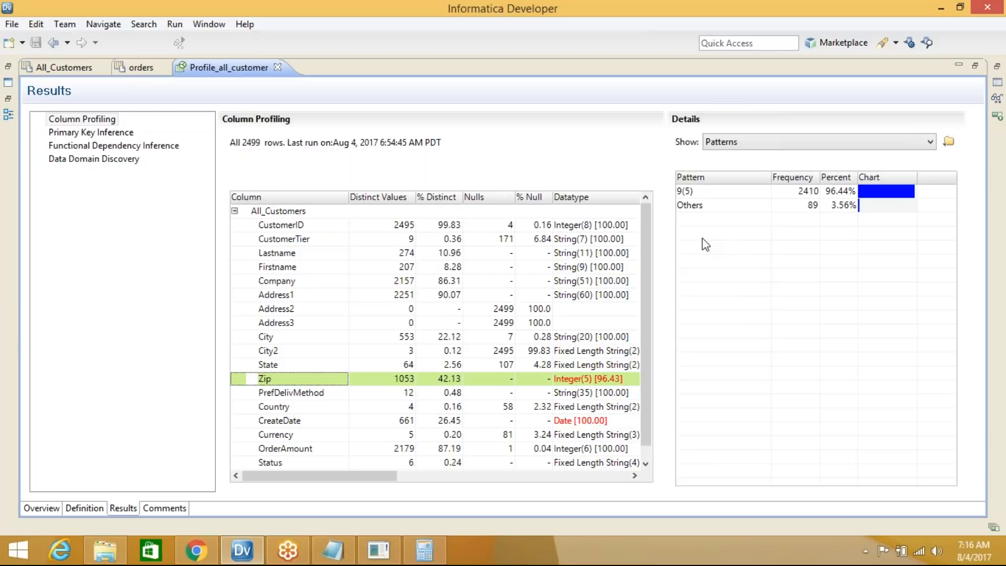
{"action": "scroll", "coordinate": [647, 320], "scroll_direction": "down", "scroll_amount": 1}
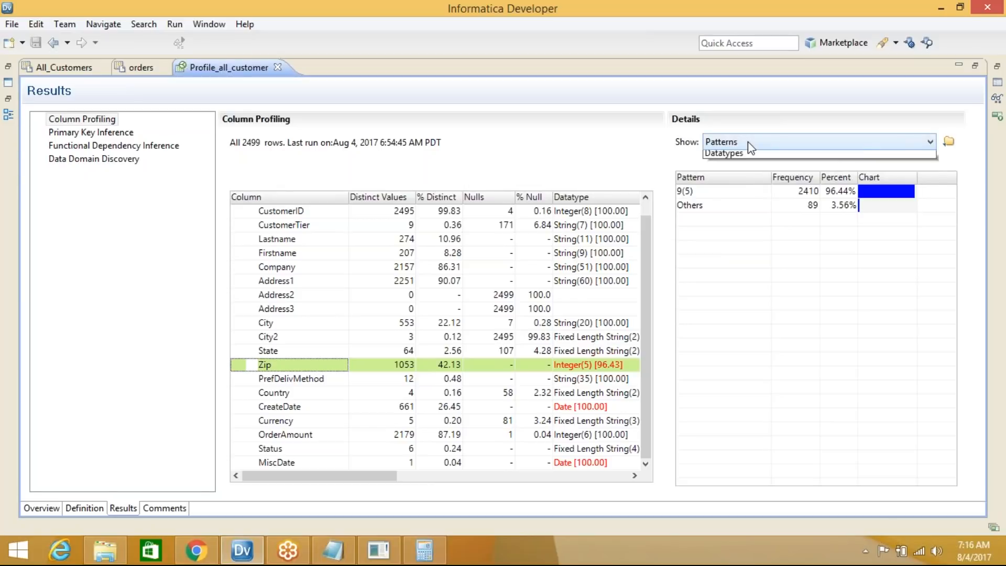
{"action": "left_click", "coordinate": [751, 147]}
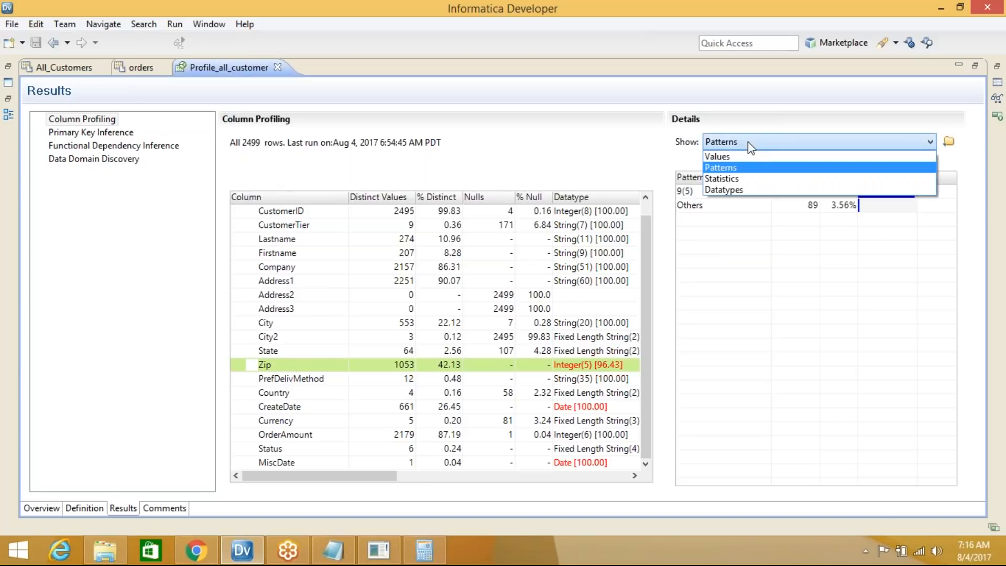
Switch the details to Statistics, select CustomerID, and check its average value
{"action": "left_click", "coordinate": [749, 179]}
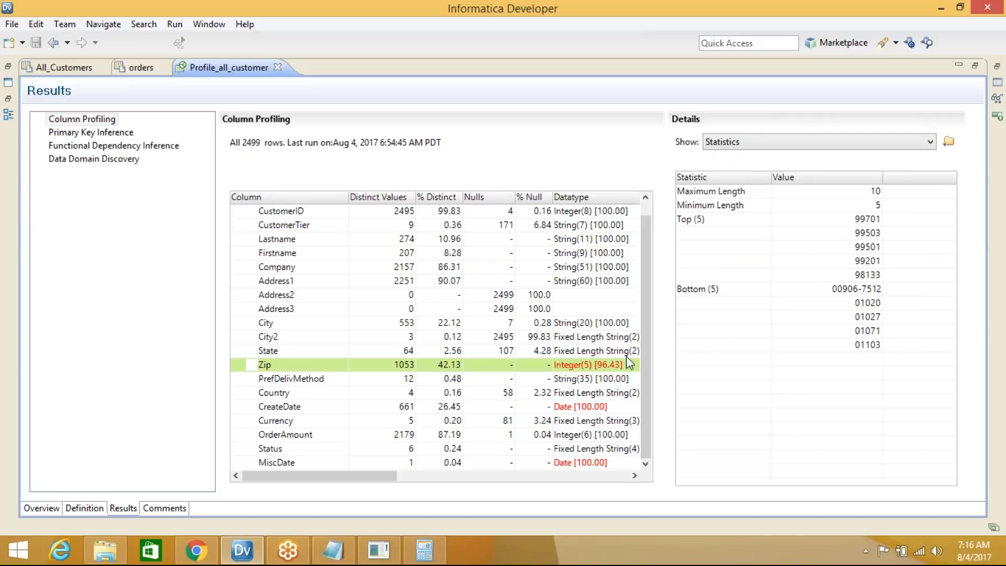
{"action": "left_click_drag", "start_coordinate": [652, 341], "coordinate": [649, 257]}
{"action": "left_click", "coordinate": [283, 225]}
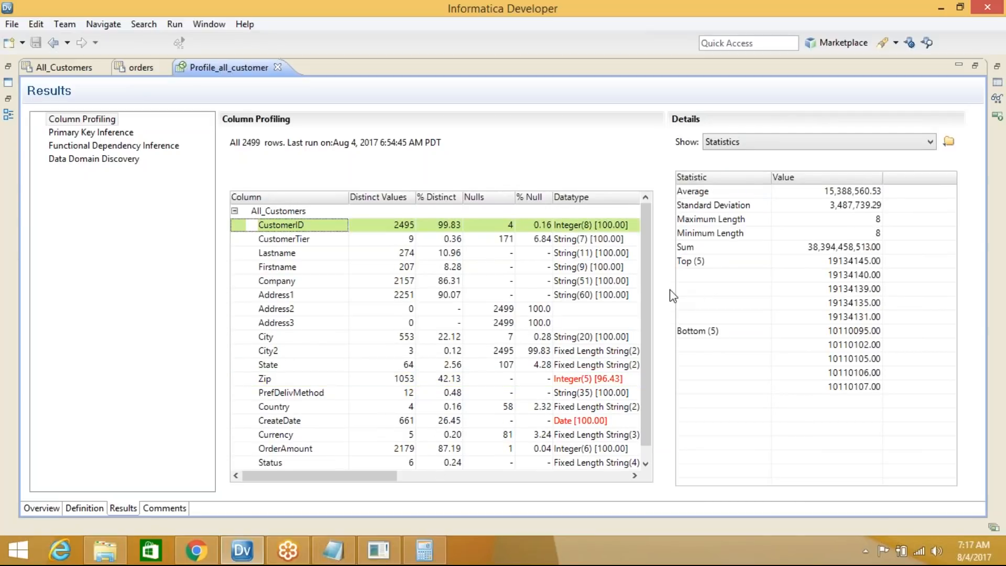
{"action": "left_click", "coordinate": [702, 194]}
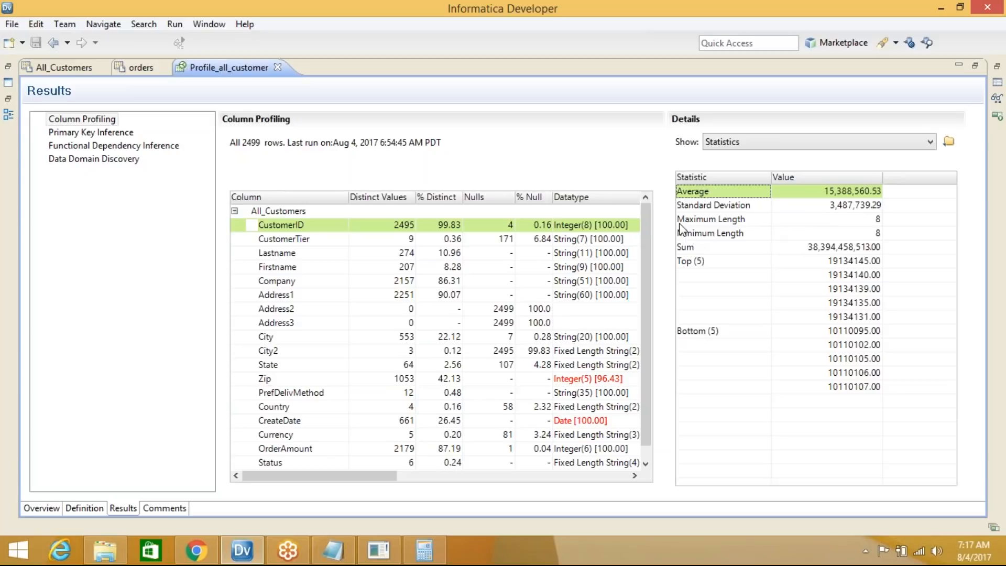
Review CustomerID's standard deviation, sum, and its five highest and five lowest values
{"action": "left_click", "coordinate": [701, 207]}
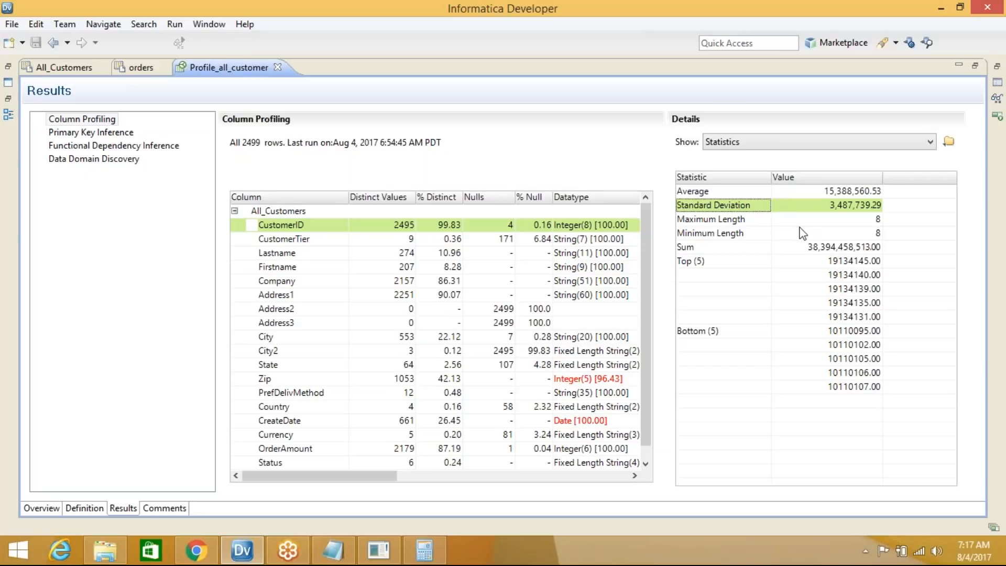
{"action": "left_click", "coordinate": [718, 246]}
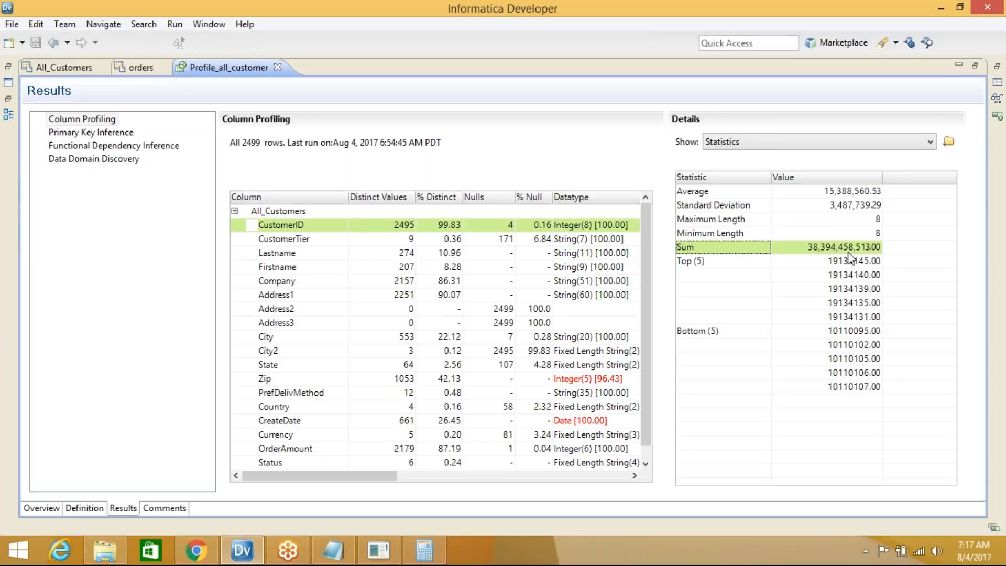
{"action": "left_click", "coordinate": [713, 260]}
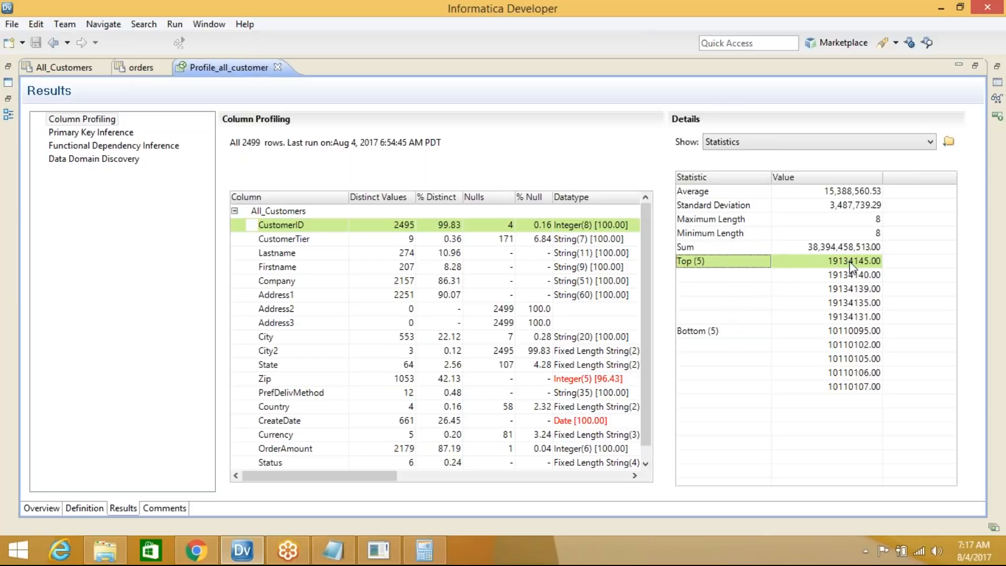
{"action": "left_click", "coordinate": [856, 332]}
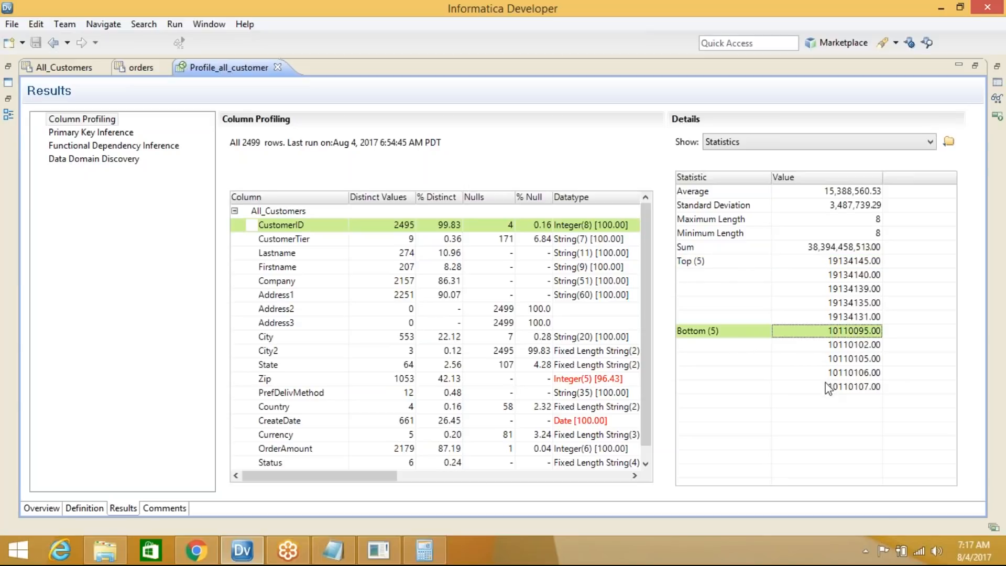
{"action": "left_click", "coordinate": [848, 262]}
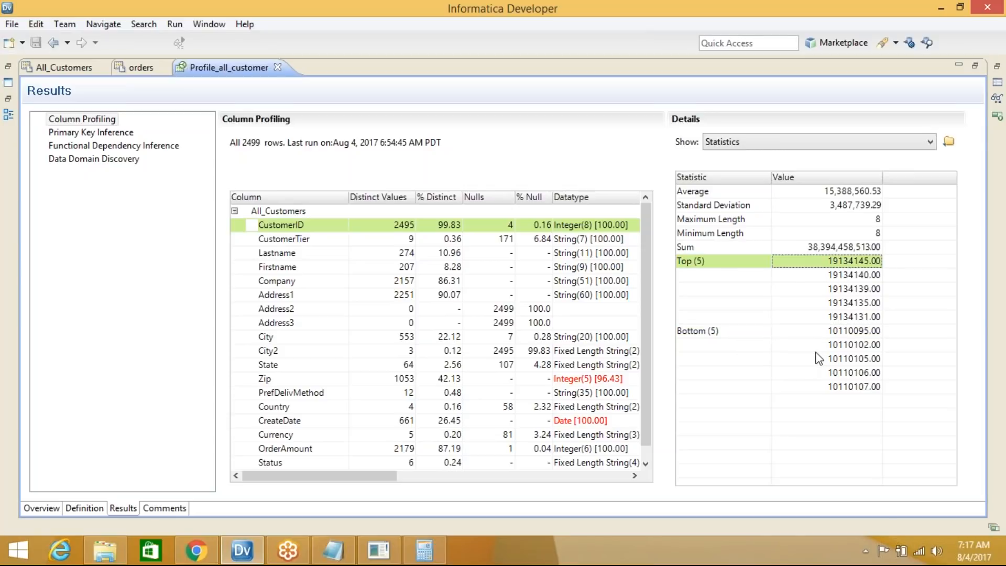
{"action": "left_click", "coordinate": [299, 240]}
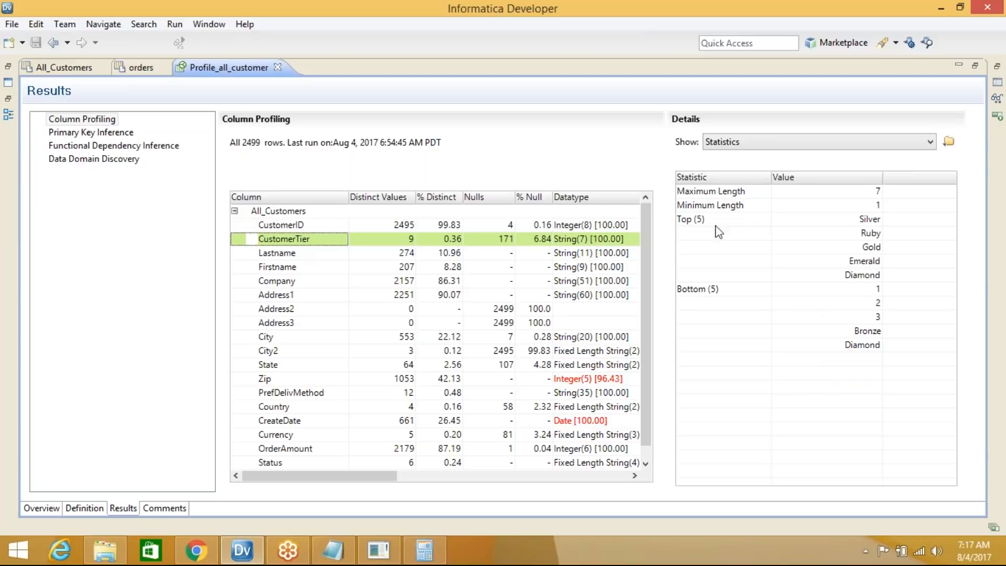
Check CustomerTier's maximum length 7, minimum length 1, and top and bottom five values including Diamond
{"action": "left_click", "coordinate": [695, 190]}
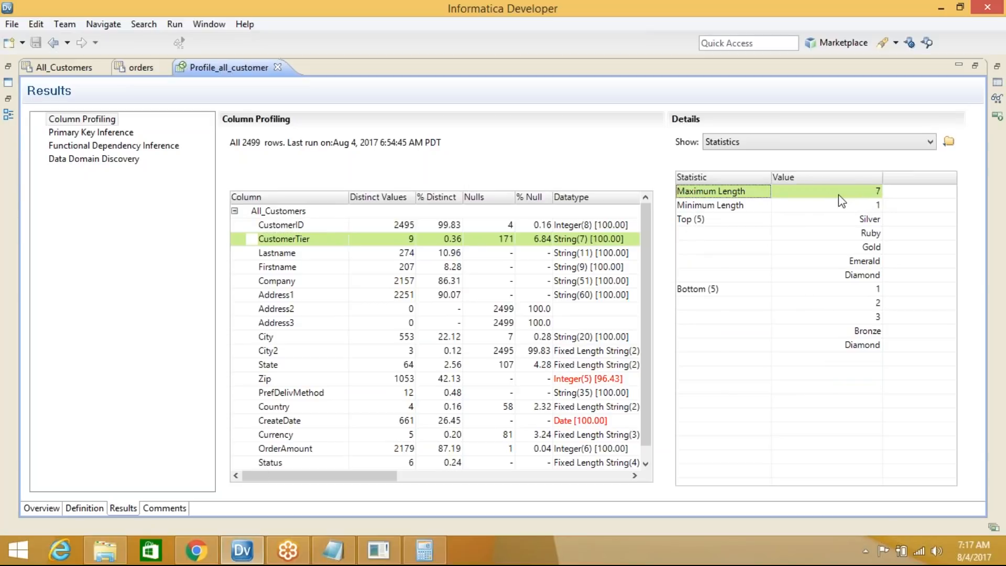
{"action": "left_click", "coordinate": [878, 192]}
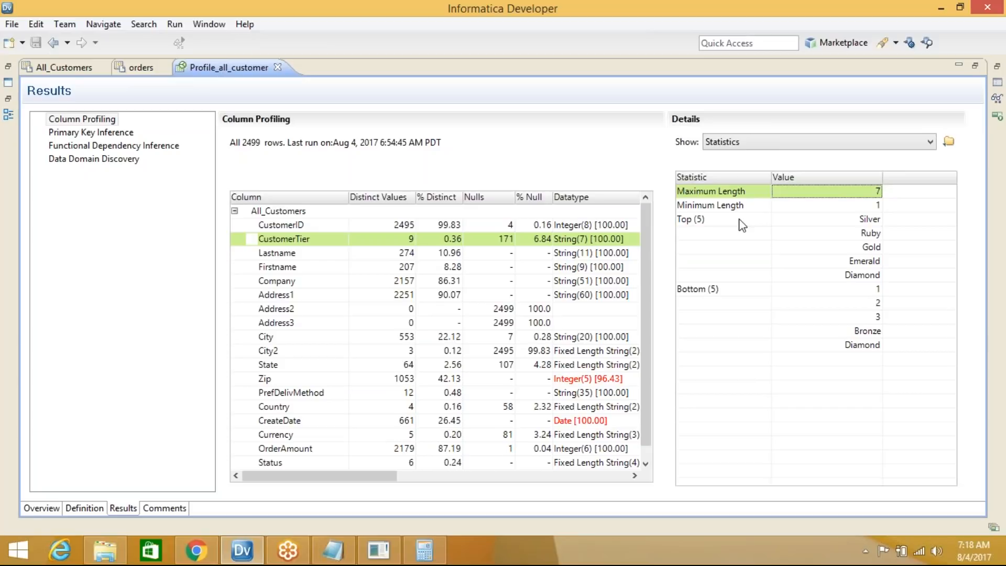
{"action": "left_click", "coordinate": [858, 209]}
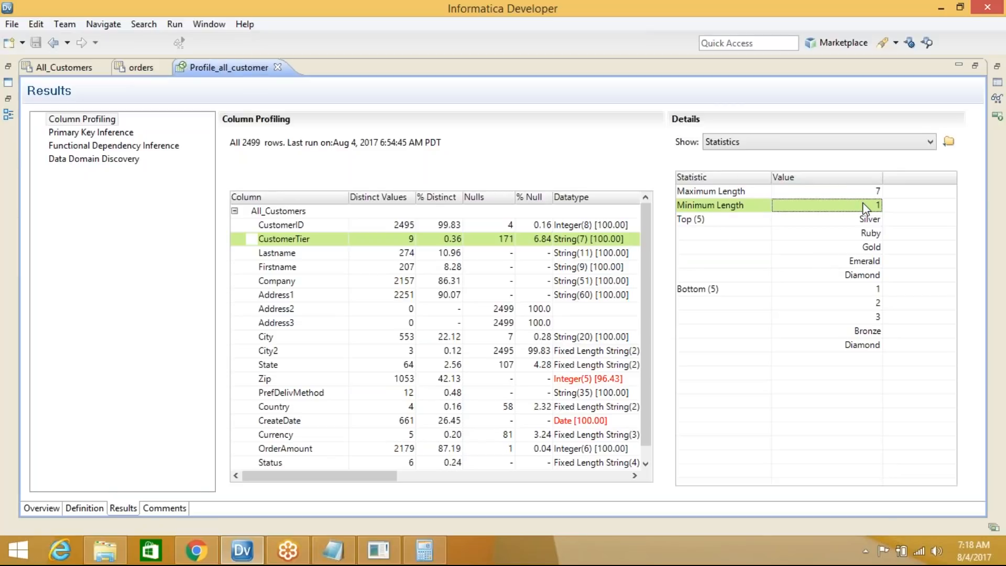
{"action": "left_click", "coordinate": [846, 190]}
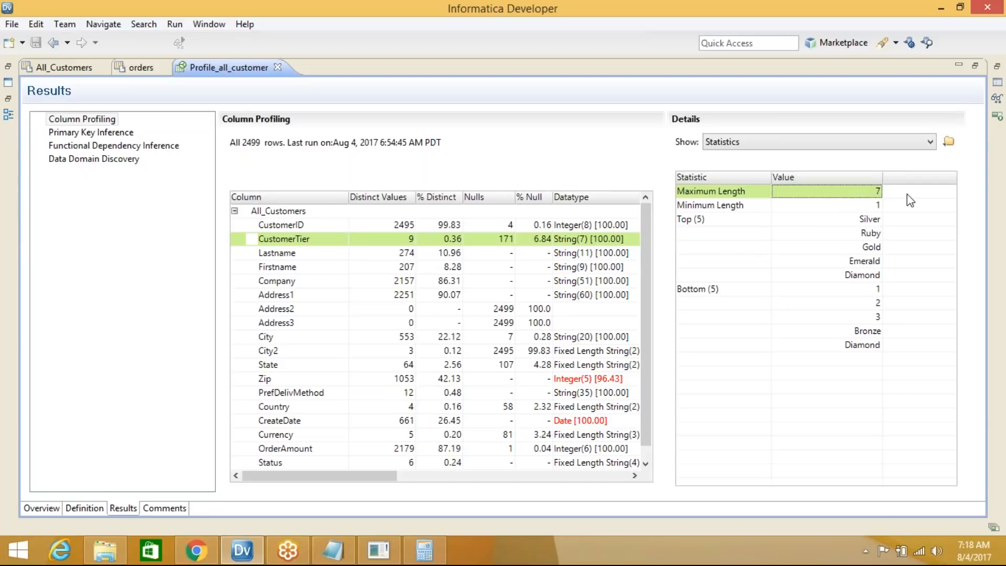
{"action": "left_click", "coordinate": [695, 221]}
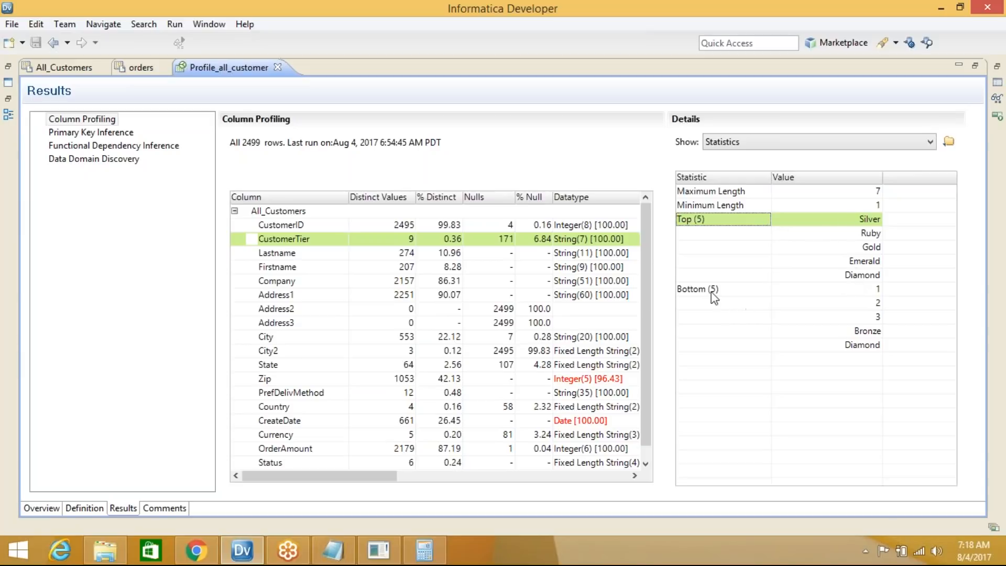
{"action": "left_click", "coordinate": [831, 290]}
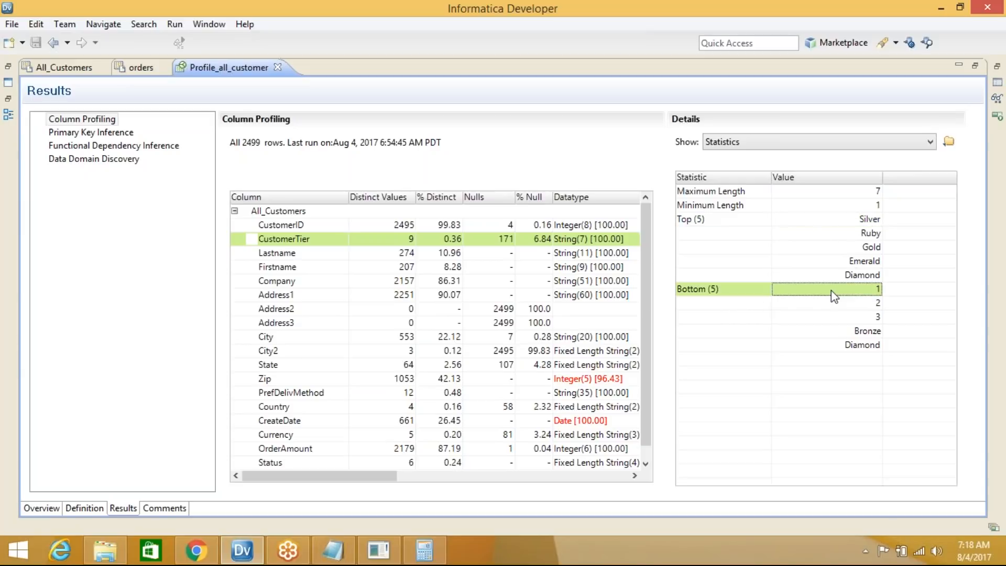
{"action": "left_click", "coordinate": [854, 346]}
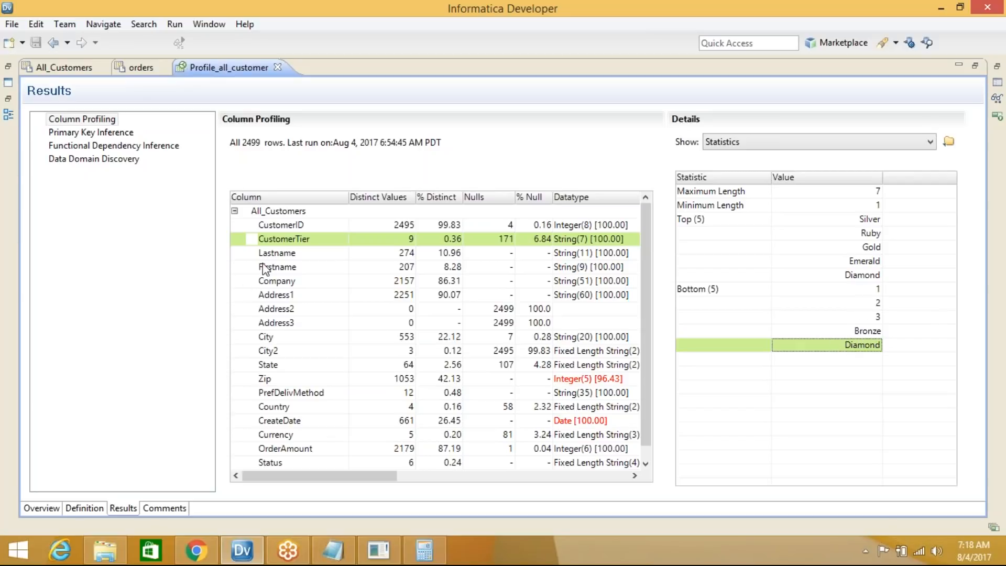
{"action": "left_click", "coordinate": [279, 256]}
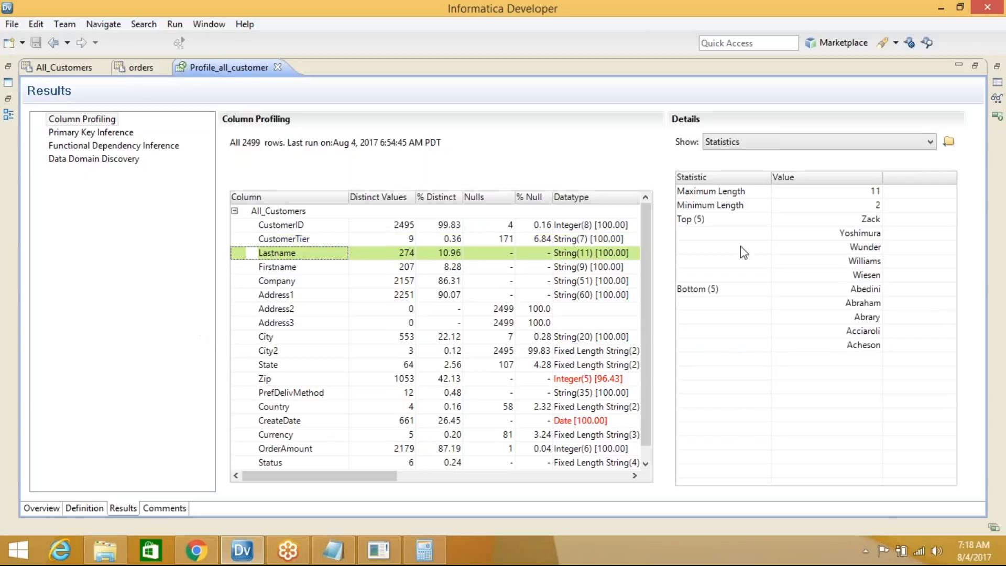
Check Lastname's length range of 2 to 11 and its five most and least frequent names
{"action": "left_click", "coordinate": [879, 208]}
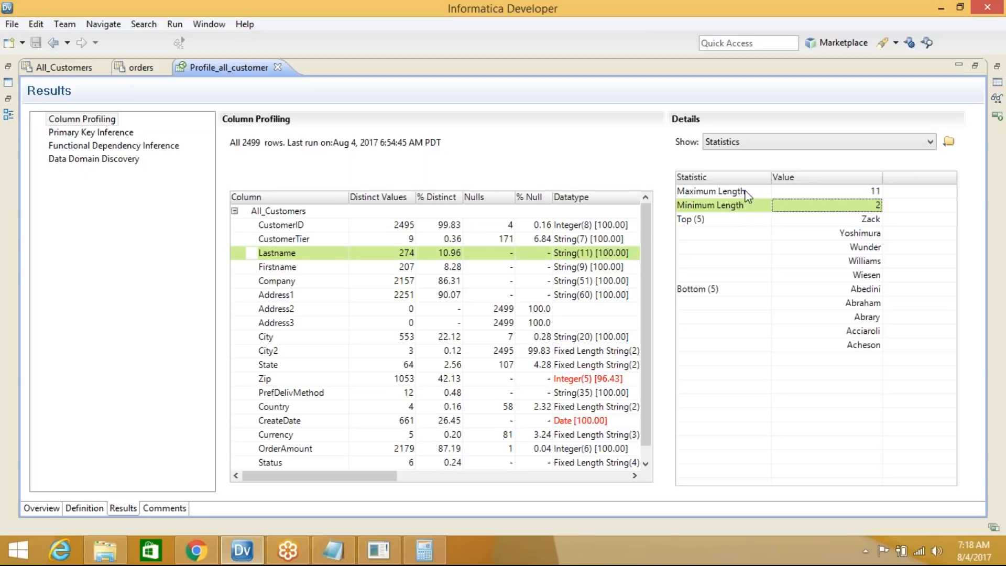
{"action": "left_click", "coordinate": [869, 192]}
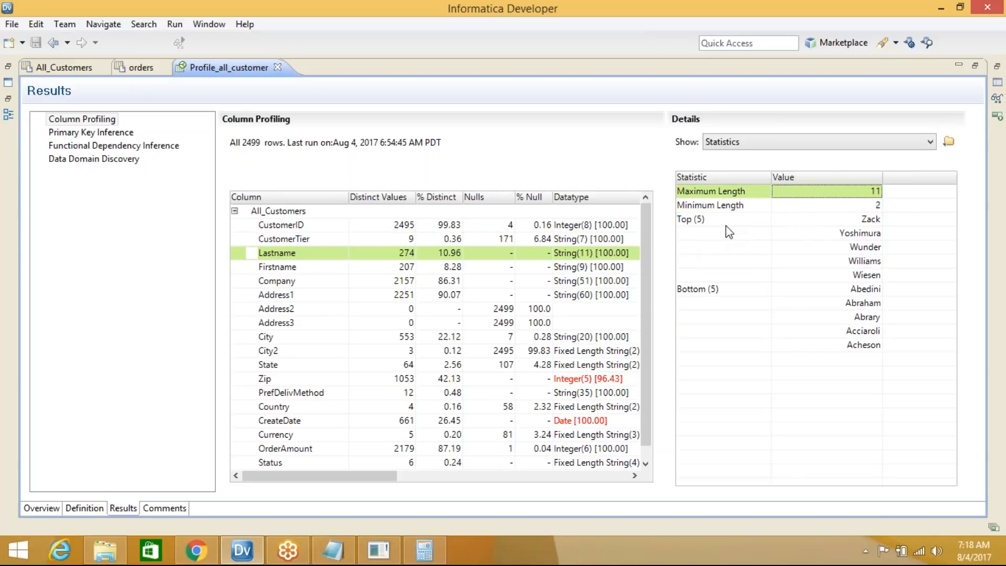
{"action": "left_click", "coordinate": [865, 220]}
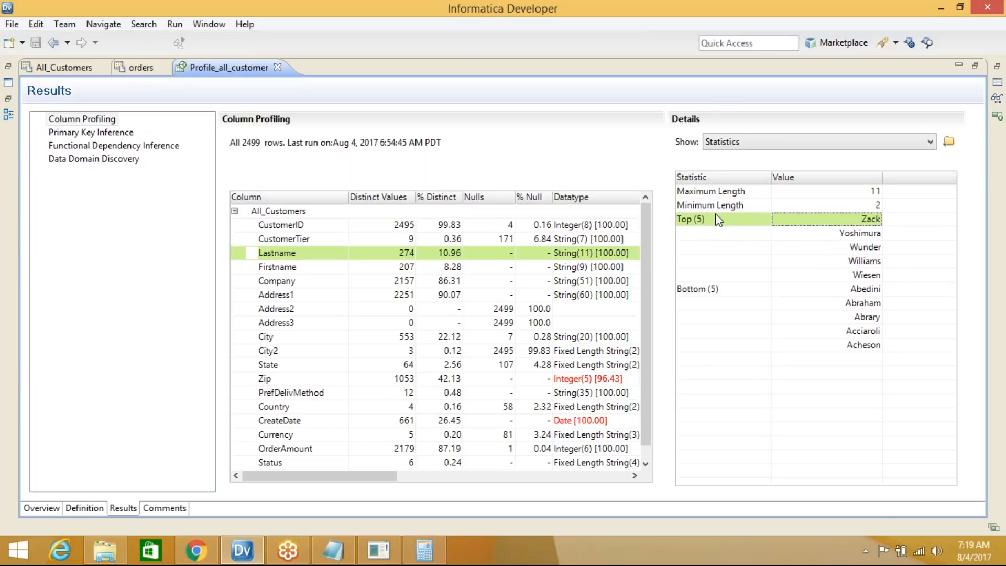
{"action": "left_click", "coordinate": [861, 275]}
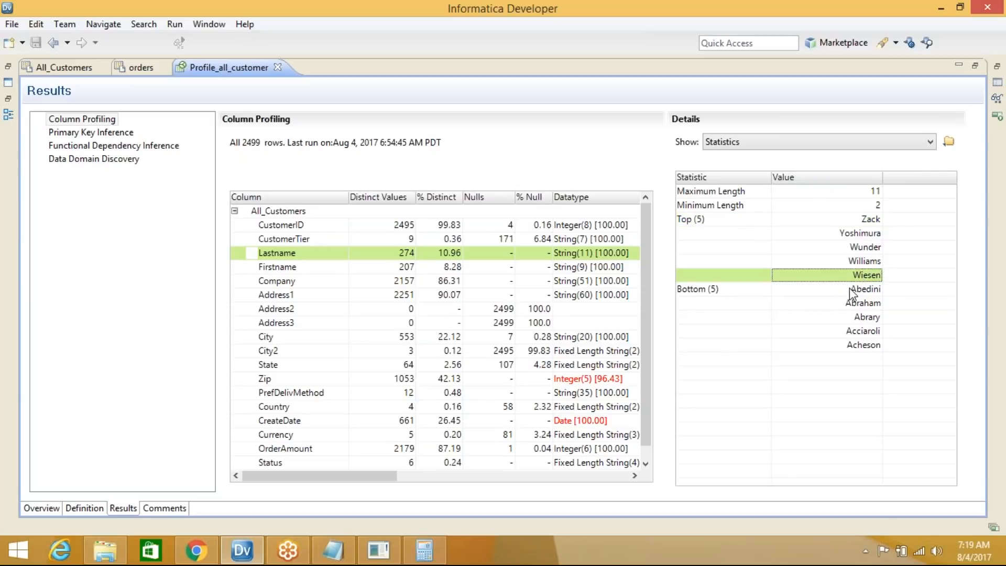
{"action": "left_click", "coordinate": [850, 288]}
{"action": "left_click", "coordinate": [857, 346]}
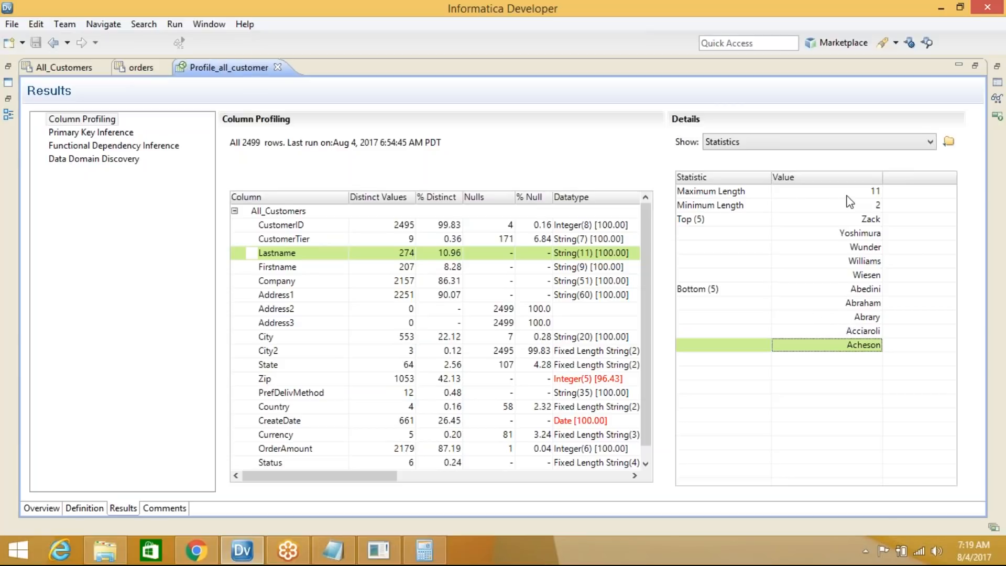
{"action": "left_click", "coordinate": [847, 194]}
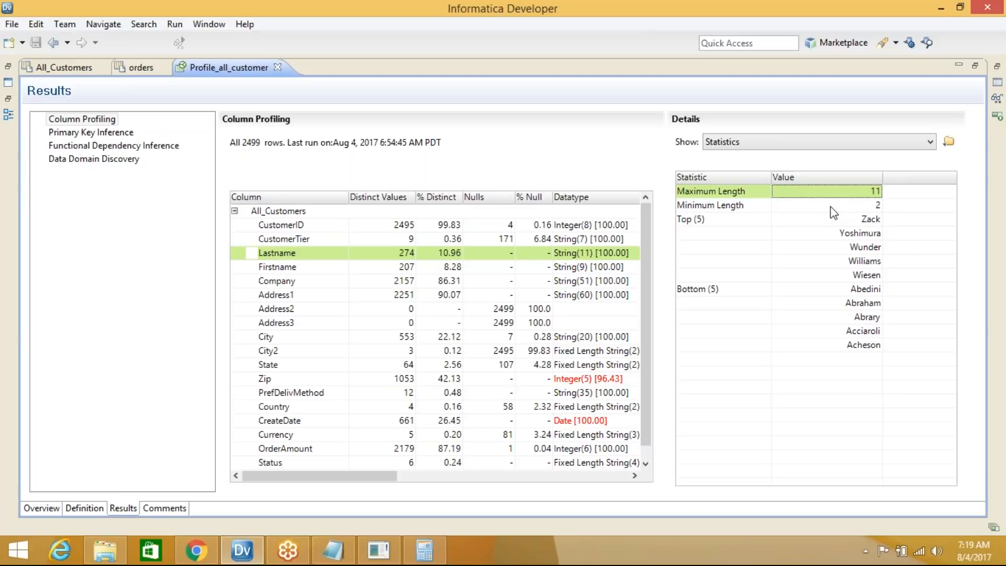
{"action": "left_click", "coordinate": [833, 207]}
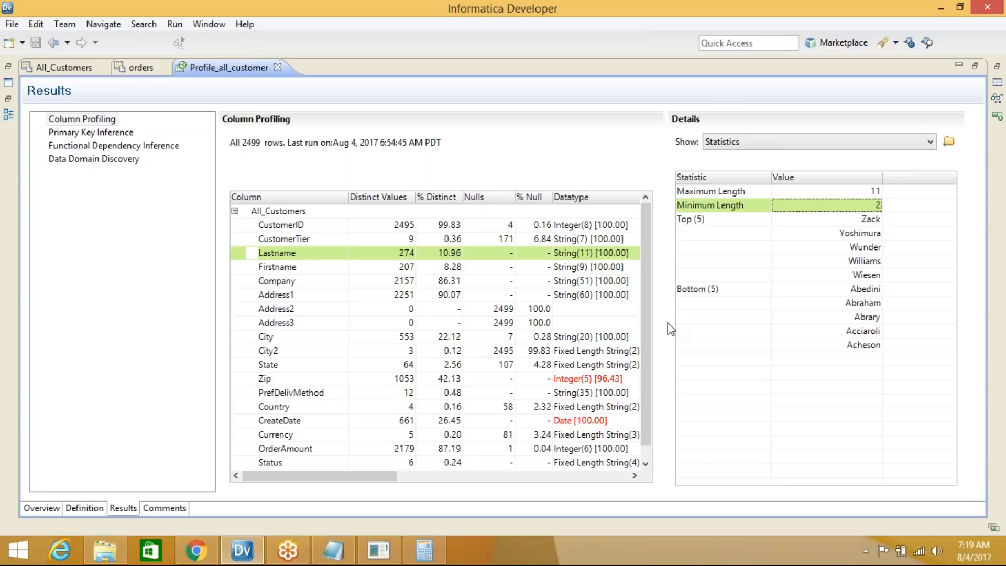
{"action": "scroll", "coordinate": [646, 306], "scroll_direction": "down", "scroll_amount": 1}
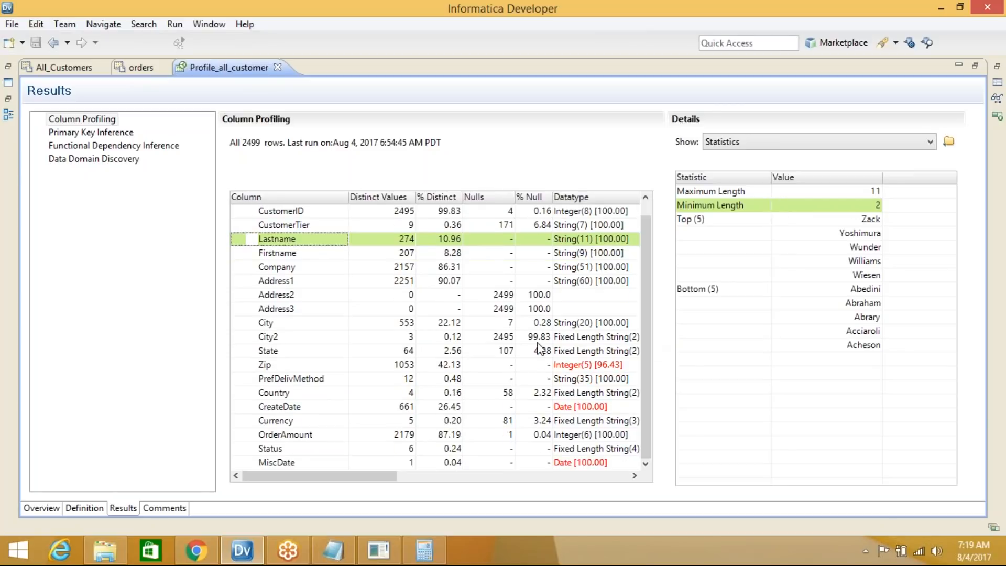
{"action": "left_click", "coordinate": [759, 142]}
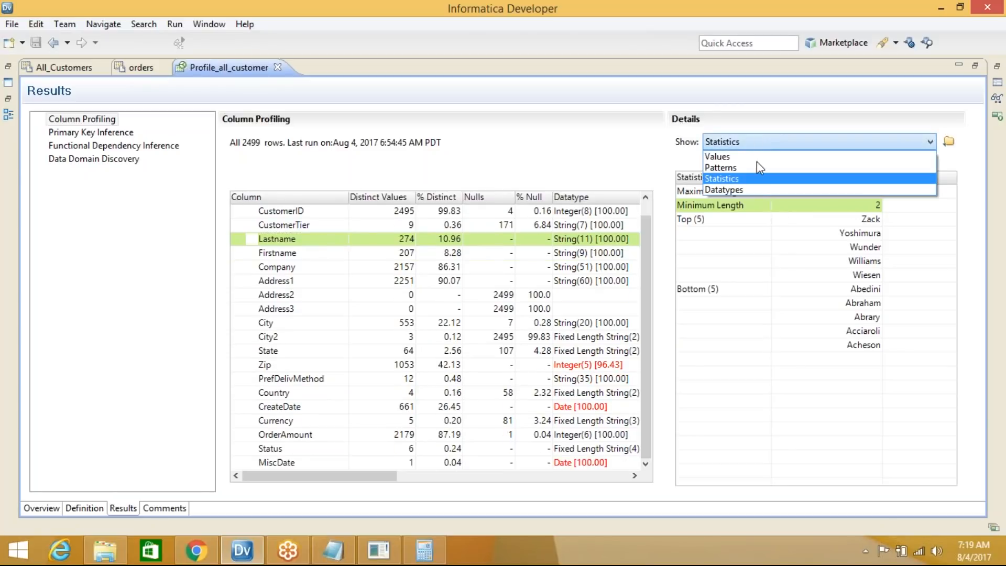
Switch the details to Datatypes for CustomerID and confirm Integer(8) at 100.00% conformance
{"action": "left_click", "coordinate": [755, 189]}
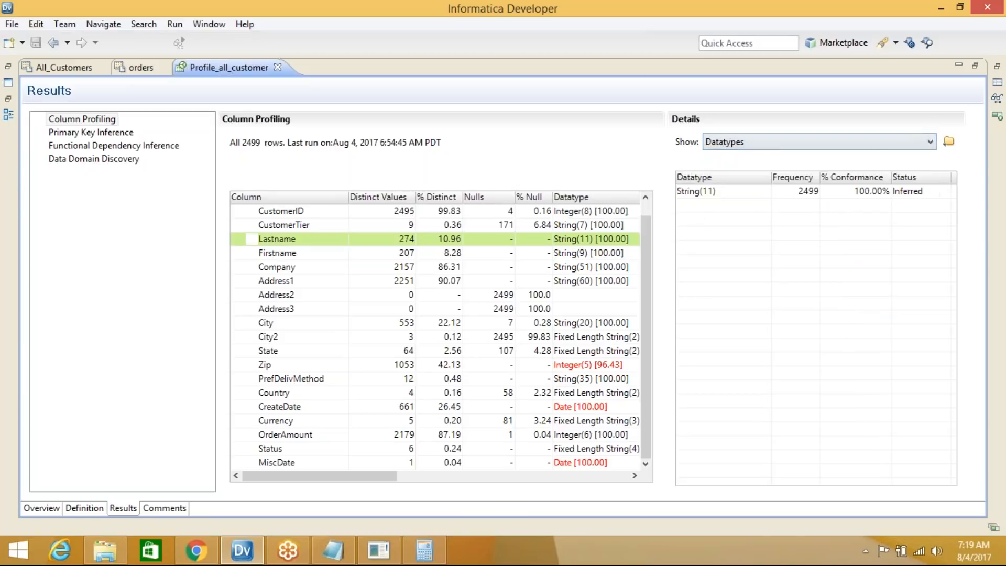
{"action": "left_click", "coordinate": [646, 197]}
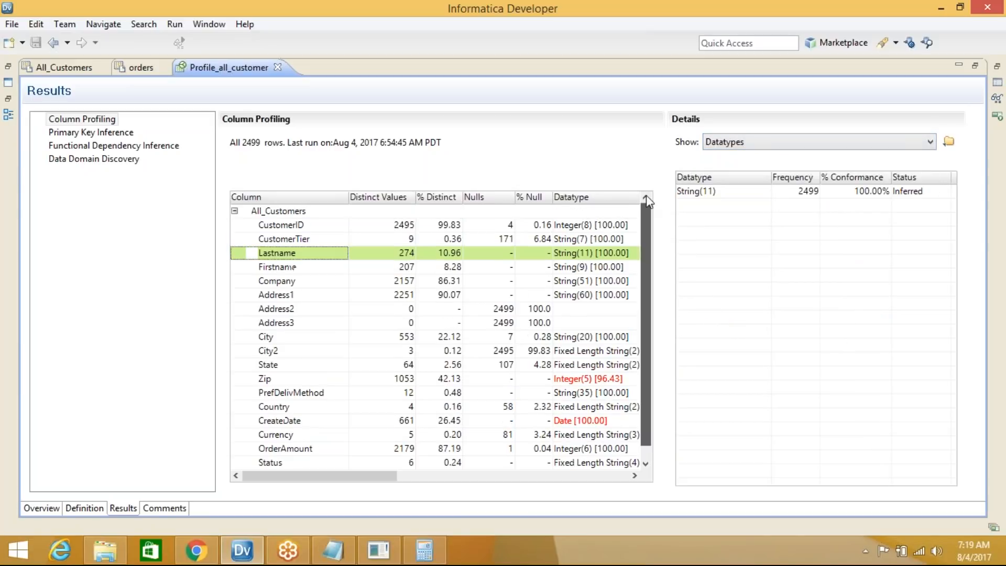
{"action": "left_click", "coordinate": [270, 228]}
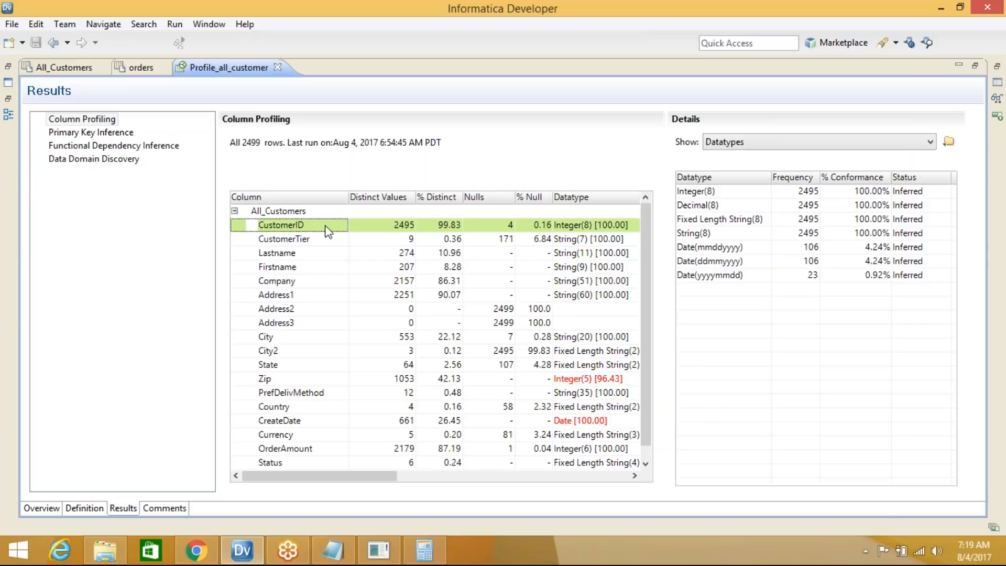
{"action": "left_click", "coordinate": [717, 196]}
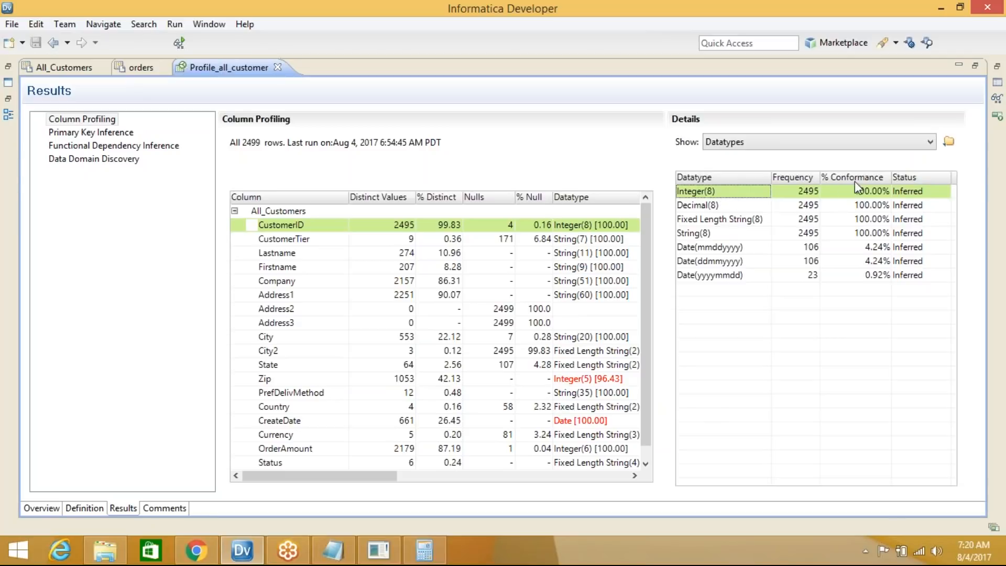
{"action": "left_click", "coordinate": [872, 194]}
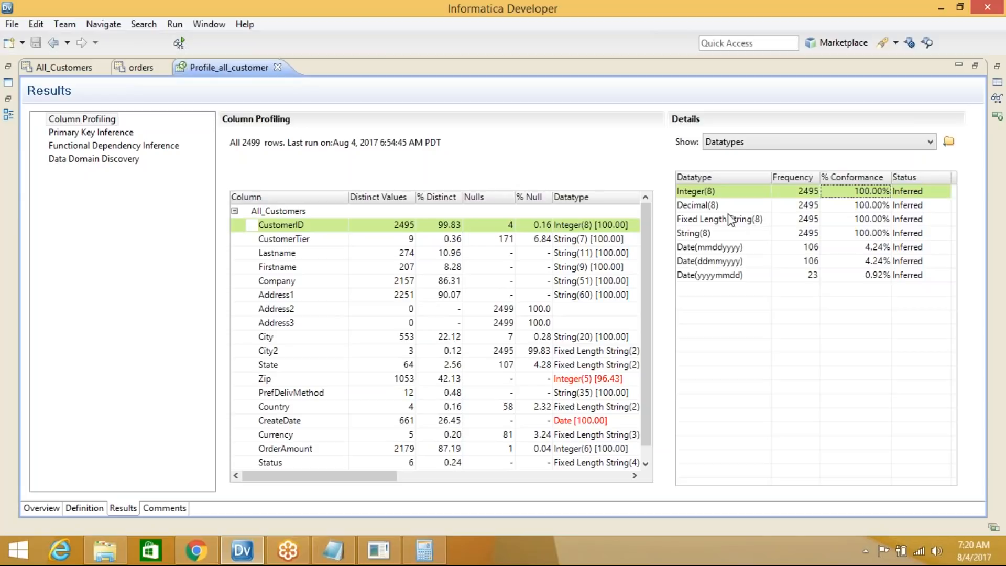
Review CustomerID's Decimal(8), Fixed Length String(8), String(8) and Date(mmddyyyy) at 106 rows (4.24%)
{"action": "left_click", "coordinate": [697, 208]}
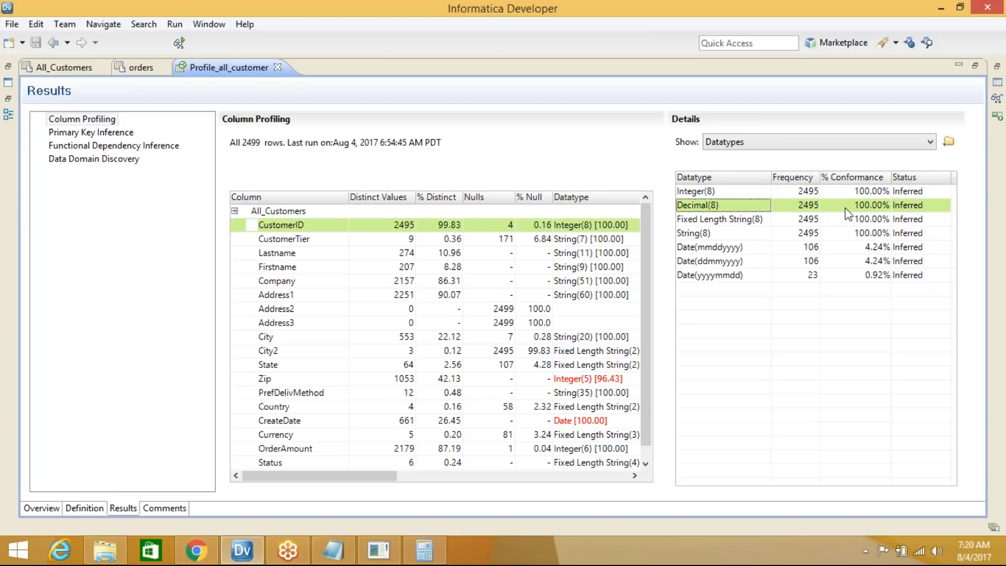
{"action": "left_click", "coordinate": [726, 219]}
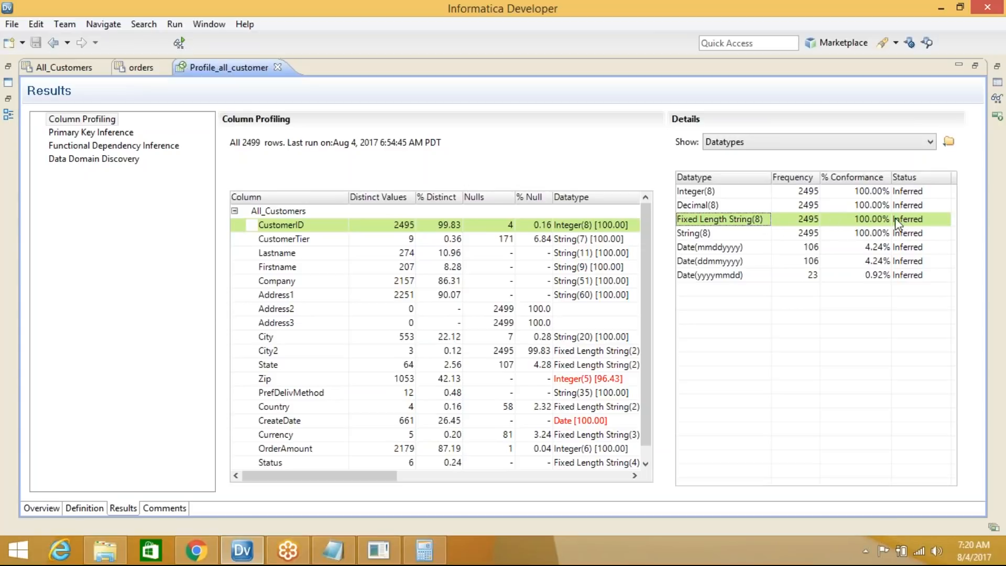
{"action": "left_click", "coordinate": [689, 237]}
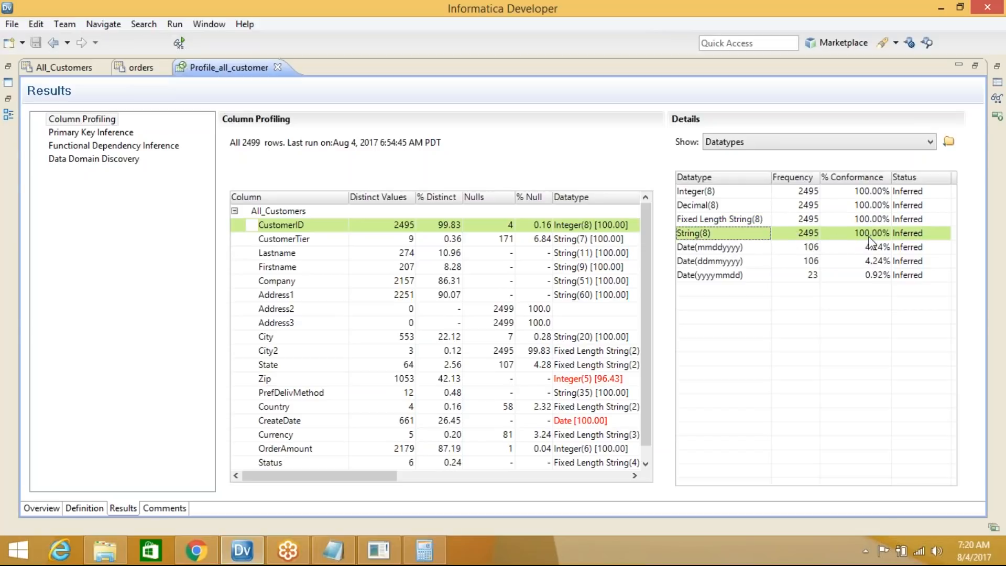
{"action": "left_click", "coordinate": [713, 248]}
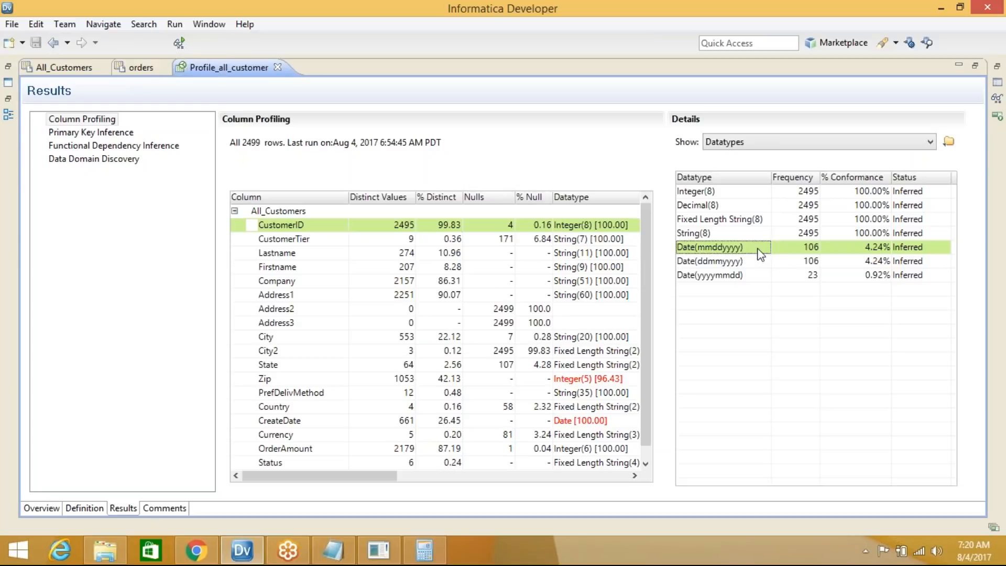
{"action": "left_click", "coordinate": [815, 250]}
{"action": "left_click", "coordinate": [117, 553]}
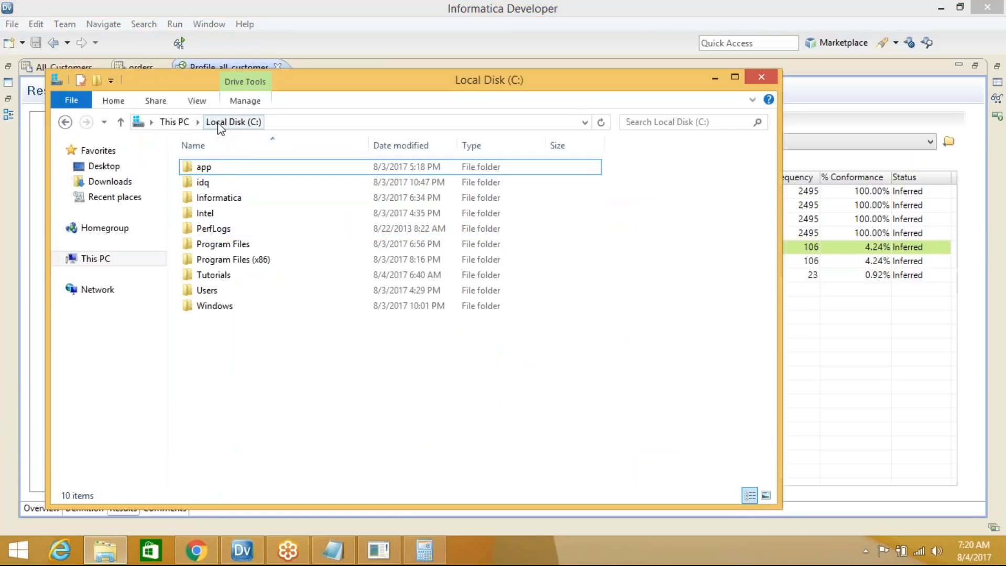
Open All_Customers.csv from the C: Tutorials folder in Notepad and maximize the window
{"action": "double_click", "coordinate": [214, 276]}
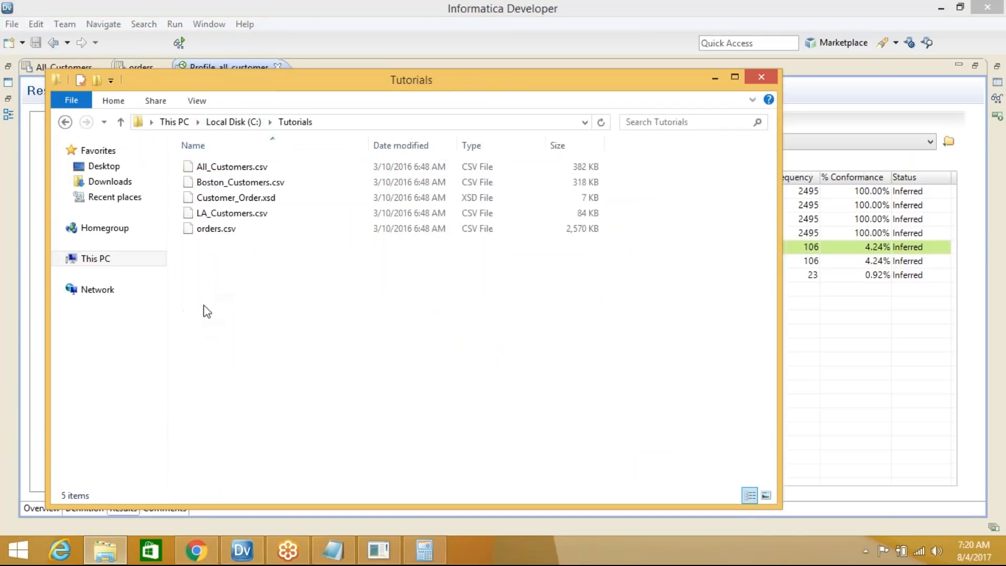
{"action": "left_click", "coordinate": [247, 229]}
{"action": "right_click", "coordinate": [227, 167]}
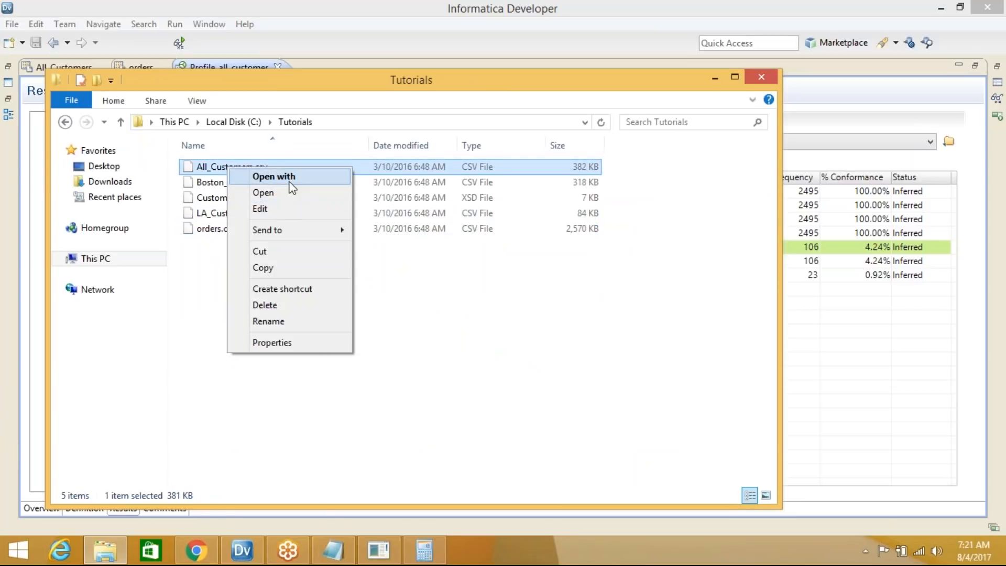
{"action": "left_click", "coordinate": [290, 182]}
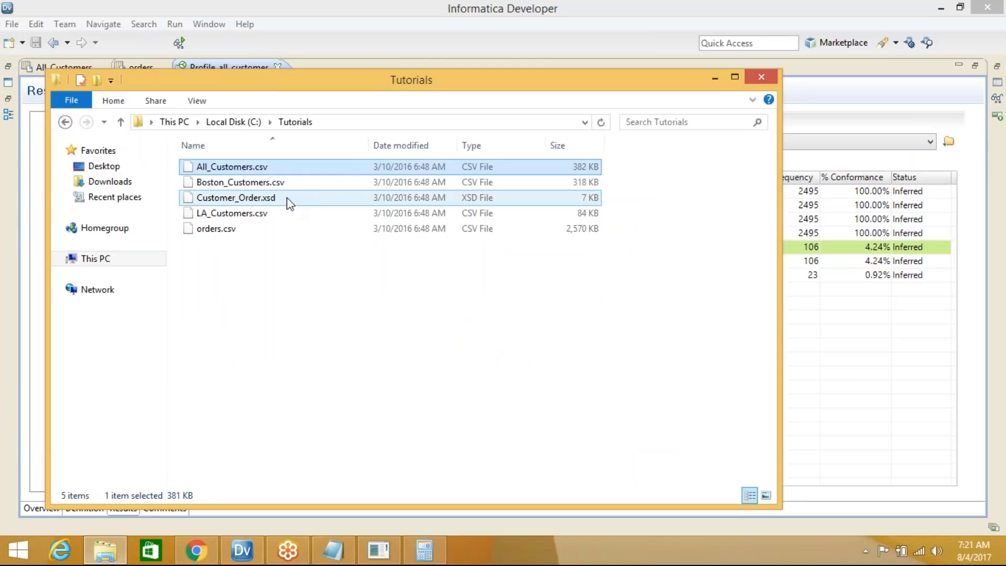
{"action": "left_click", "coordinate": [410, 213]}
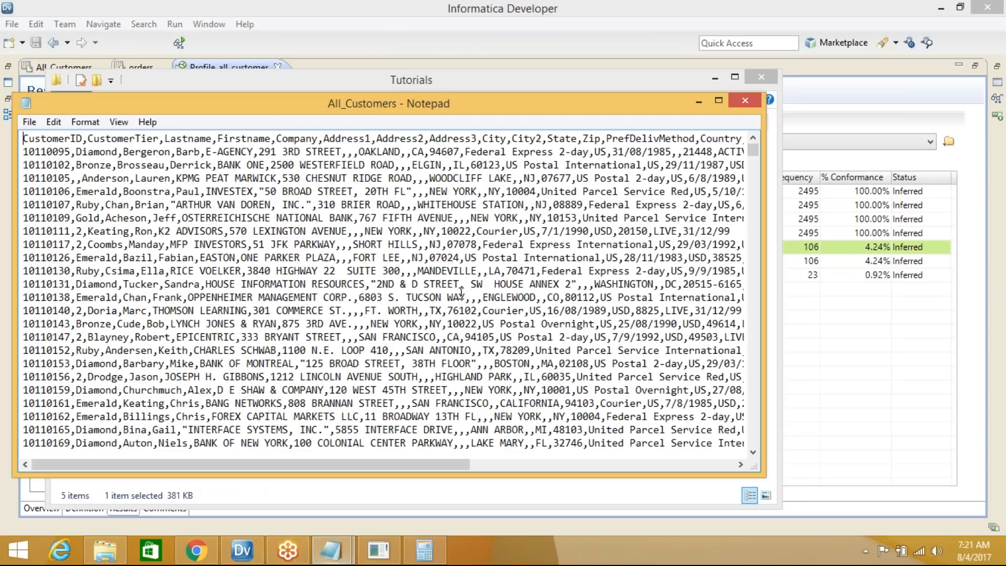
{"action": "left_click", "coordinate": [719, 100]}
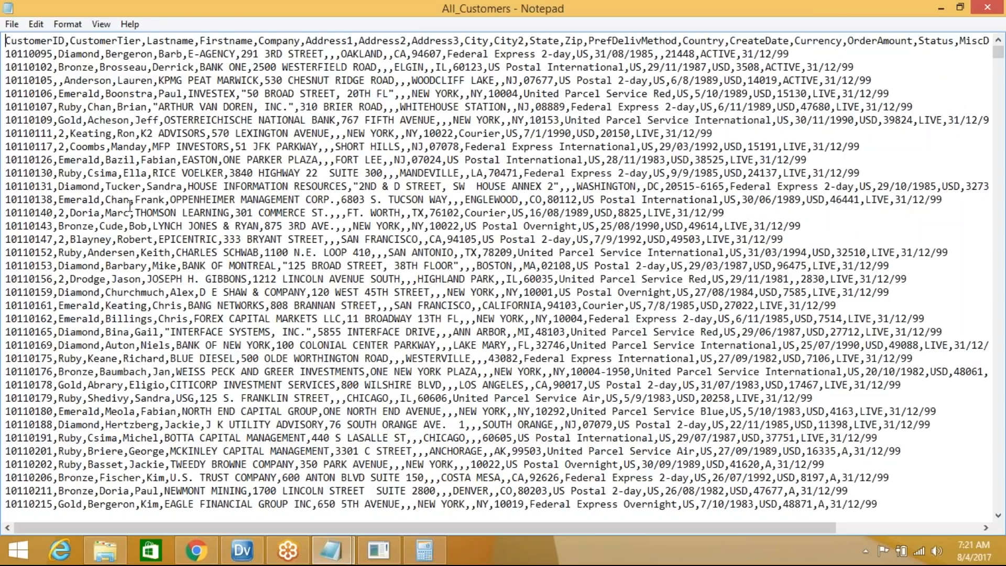
Highlight the customer ID on the third line of All_Customers.csv to inspect it
{"action": "scroll", "coordinate": [12, 189], "scroll_direction": "down", "scroll_amount": 2}
{"action": "scroll", "coordinate": [26, 131], "scroll_direction": "up", "scroll_amount": 2}
{"action": "left_click_drag", "start_coordinate": [53, 67], "coordinate": [6, 68]}
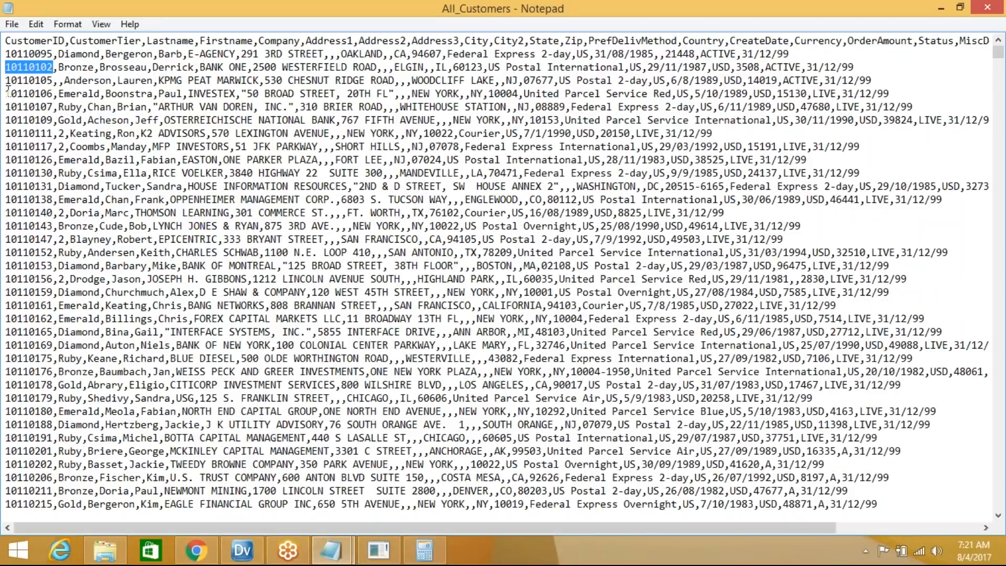
{"action": "left_click", "coordinate": [17, 66]}
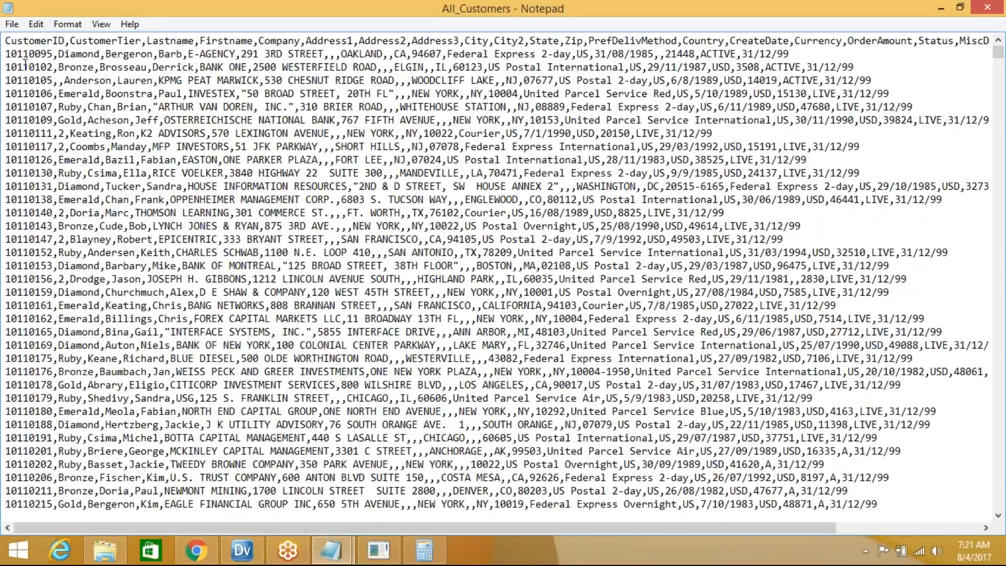
{"action": "left_click", "coordinate": [31, 69]}
{"action": "left_click_drag", "start_coordinate": [55, 66], "coordinate": [5, 67]}
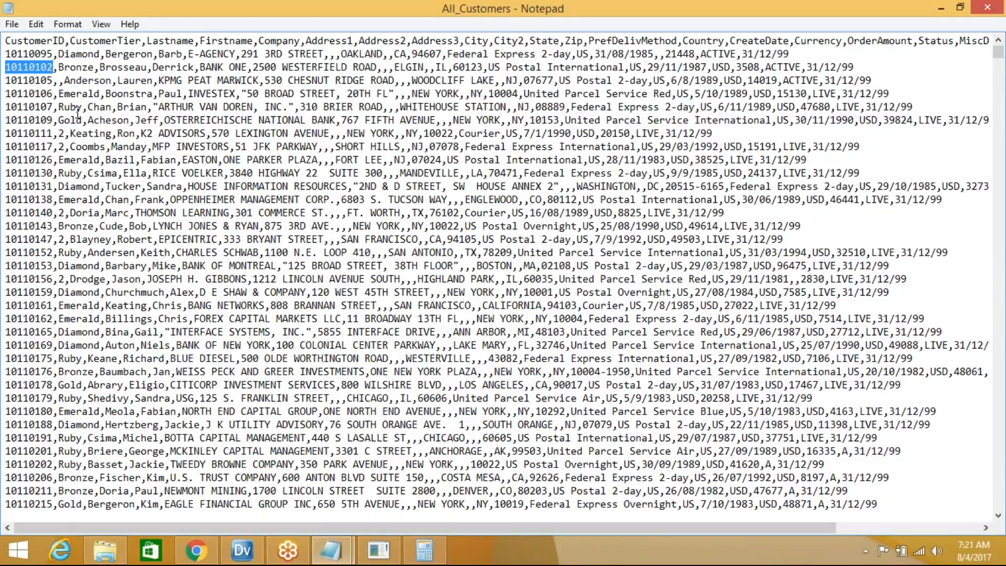
Check the next line's customer ID, then minimize Notepad and the Tutorials folder
{"action": "left_click", "coordinate": [26, 80]}
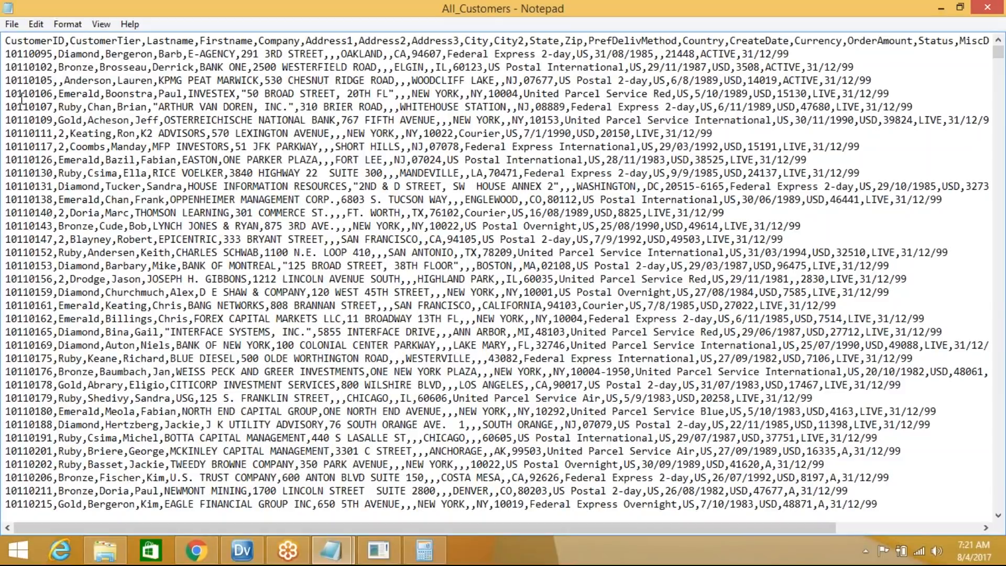
{"action": "left_click", "coordinate": [47, 94]}
{"action": "left_click", "coordinate": [943, 9]}
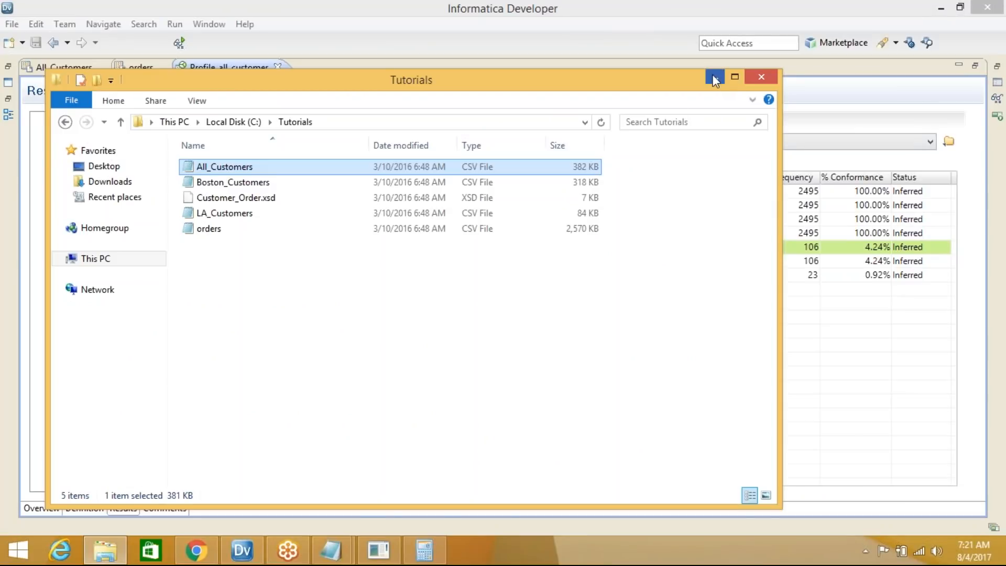
{"action": "left_click", "coordinate": [715, 74]}
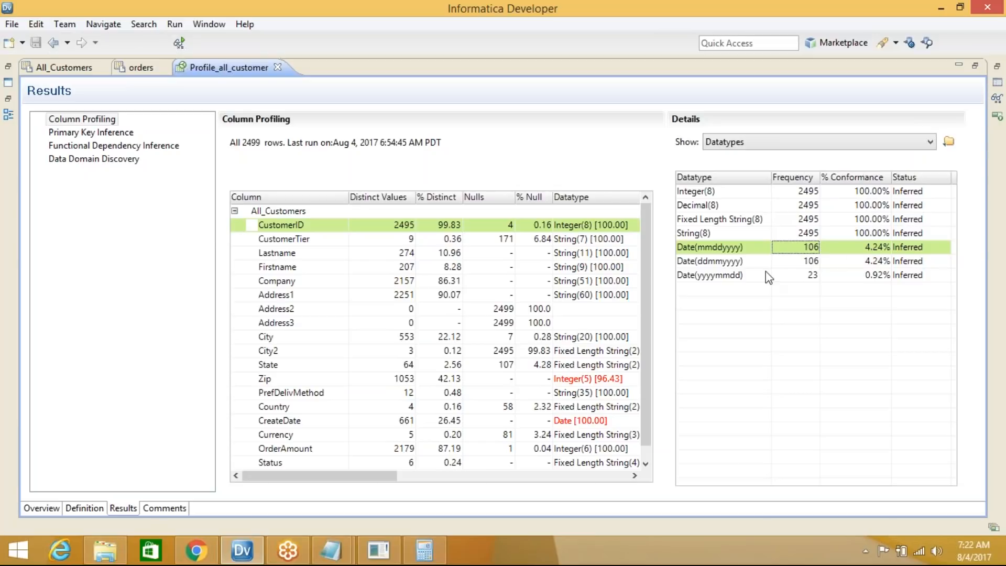
Select CustomerTier to list its datatypes: String(7) at 100.00%, Integer(1) and Decimal(1) at 19.63%
{"action": "left_click", "coordinate": [299, 242]}
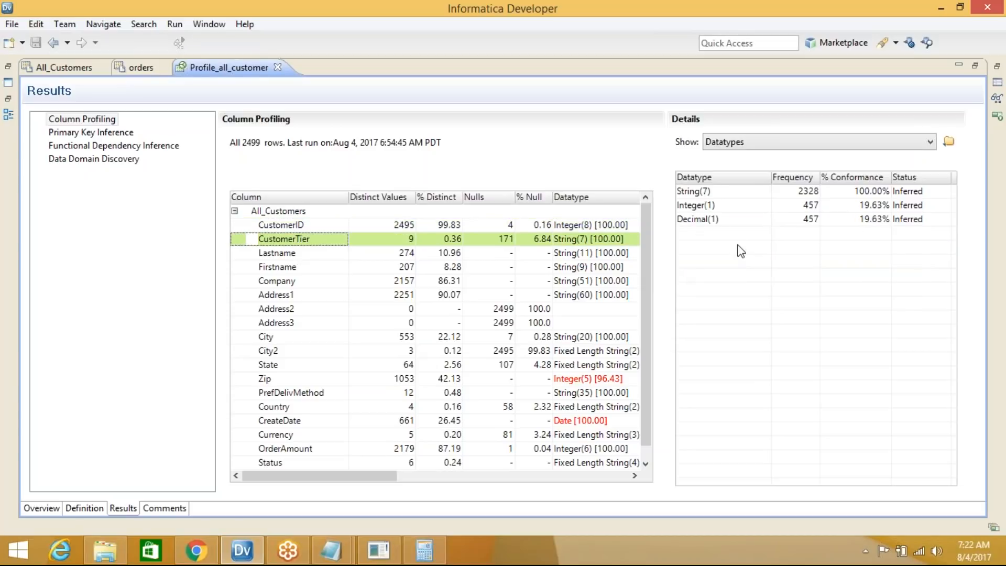
Widen the Datatype column, then show CustomerID's Integer(8) and Date(yyyymmdd) datatype results again
{"action": "left_click_drag", "start_coordinate": [771, 176], "coordinate": [778, 175]}
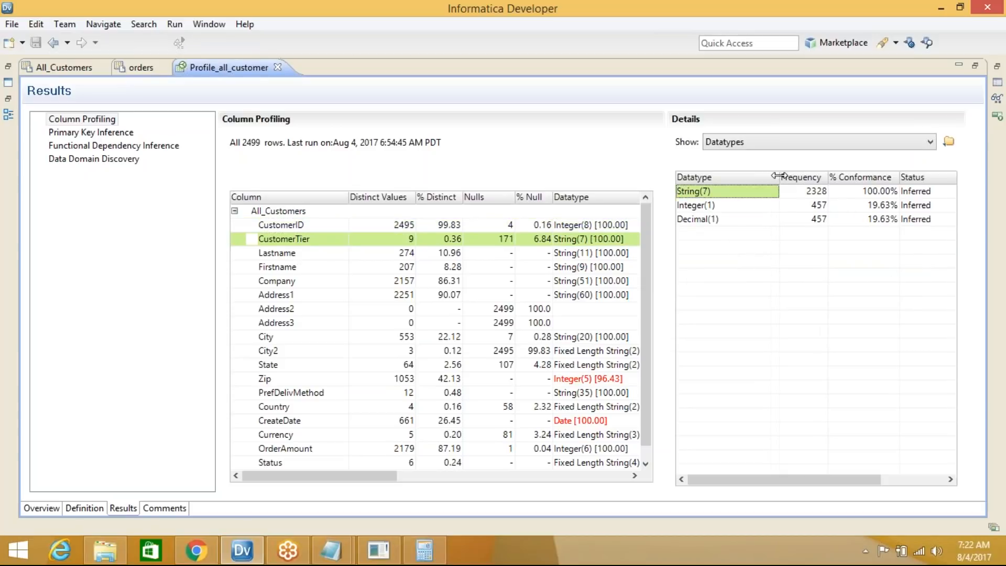
{"action": "left_click", "coordinate": [728, 195]}
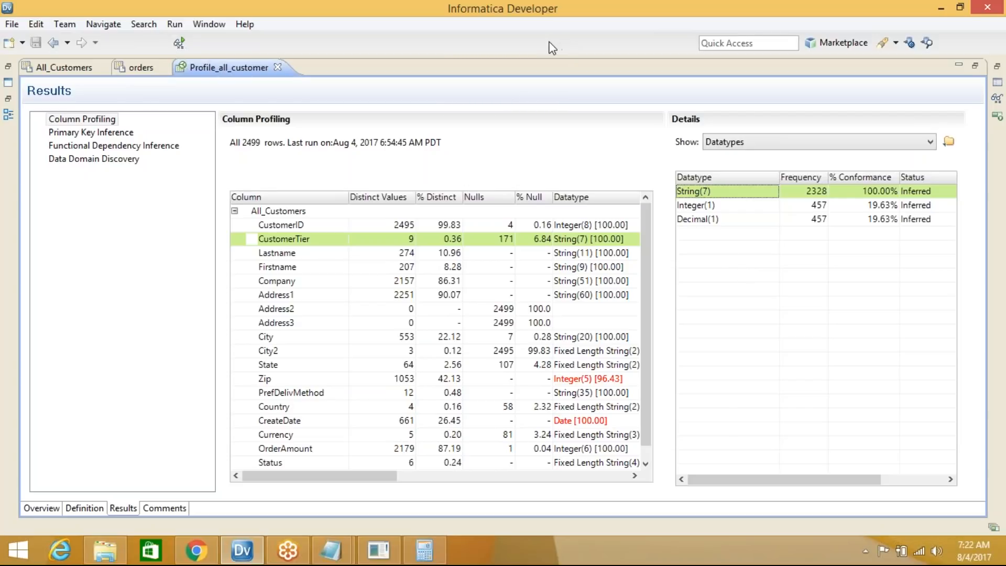
{"action": "left_click", "coordinate": [829, 23]}
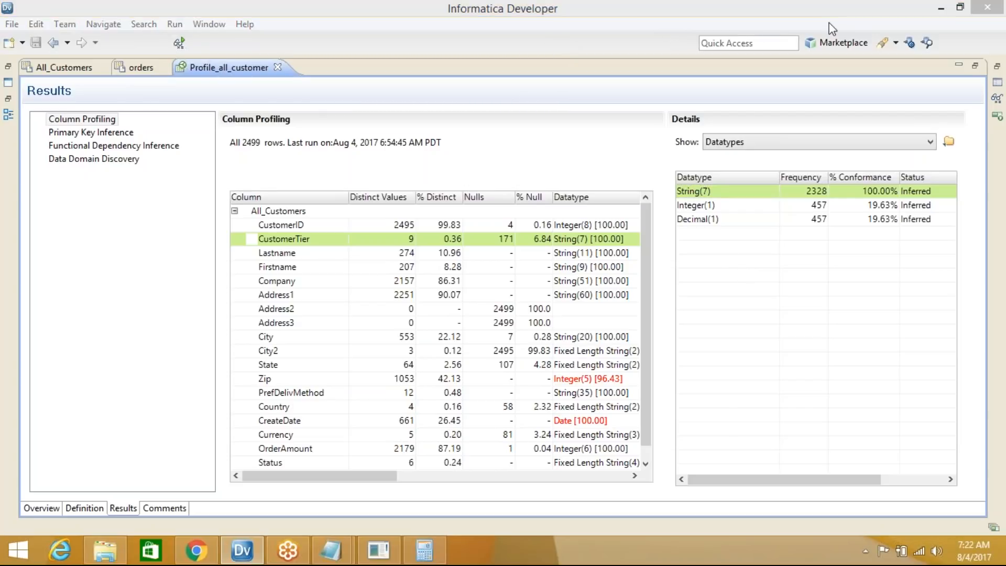
{"action": "left_click", "coordinate": [838, 86]}
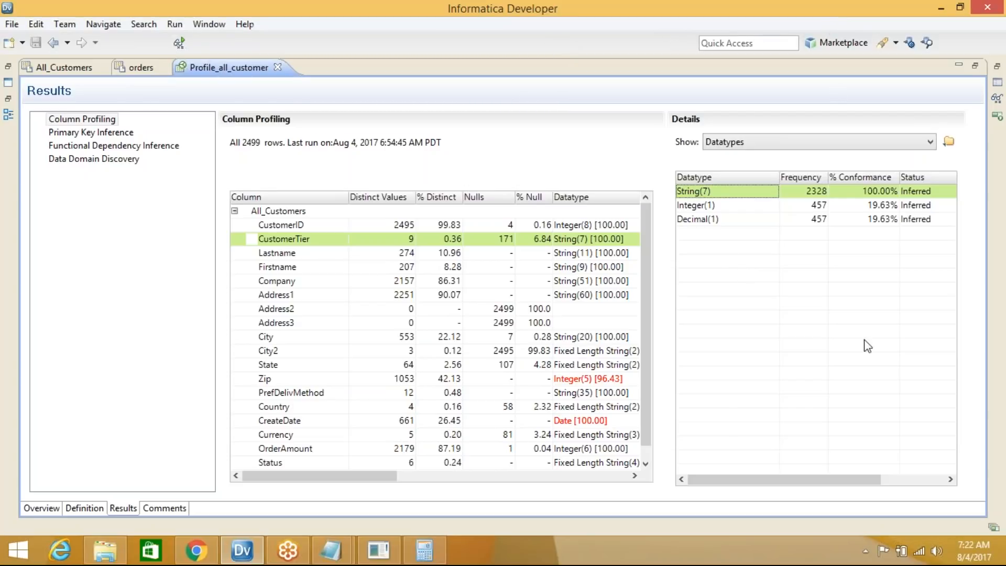
{"action": "left_click", "coordinate": [859, 285]}
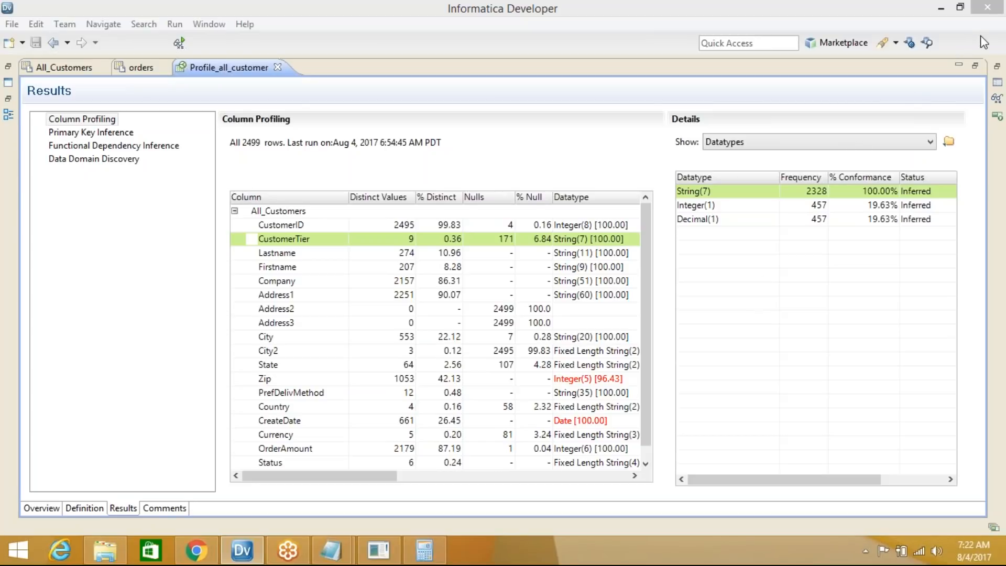
{"action": "left_click", "coordinate": [923, 251]}
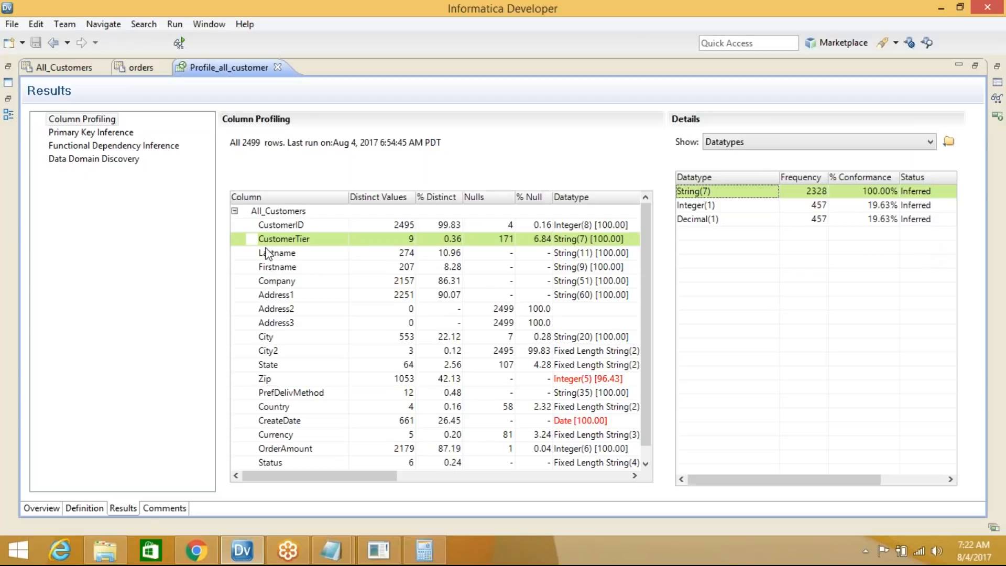
{"action": "left_click", "coordinate": [281, 227]}
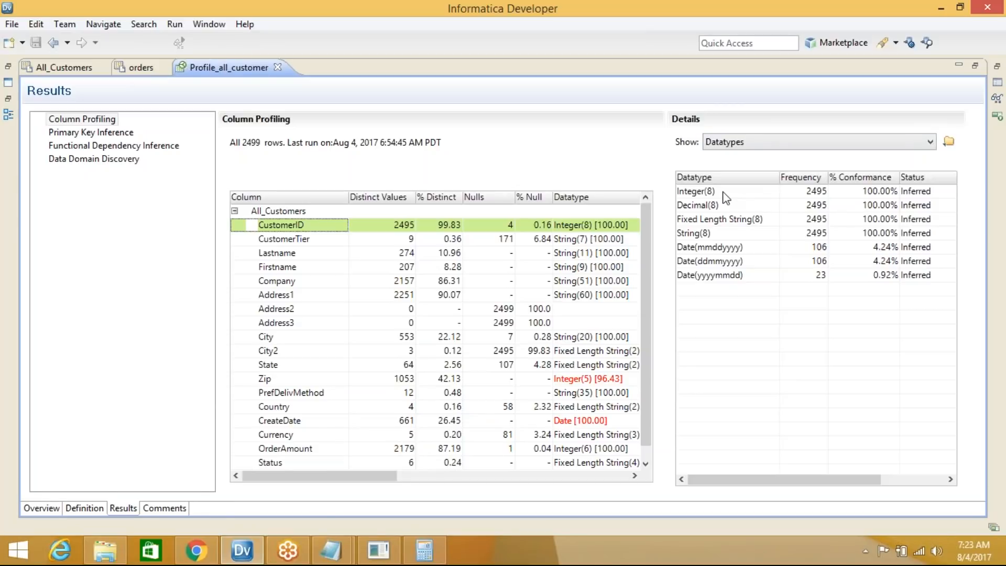
Keep the Datatypes detail view and show CustomerTier's results with String(7) selected
{"action": "left_click", "coordinate": [828, 13]}
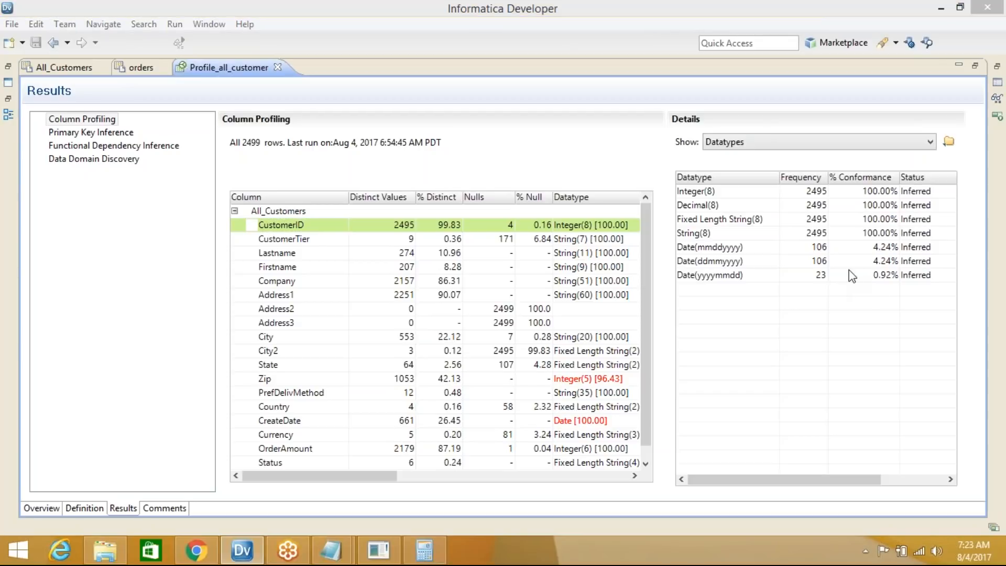
{"action": "left_click", "coordinate": [985, 43]}
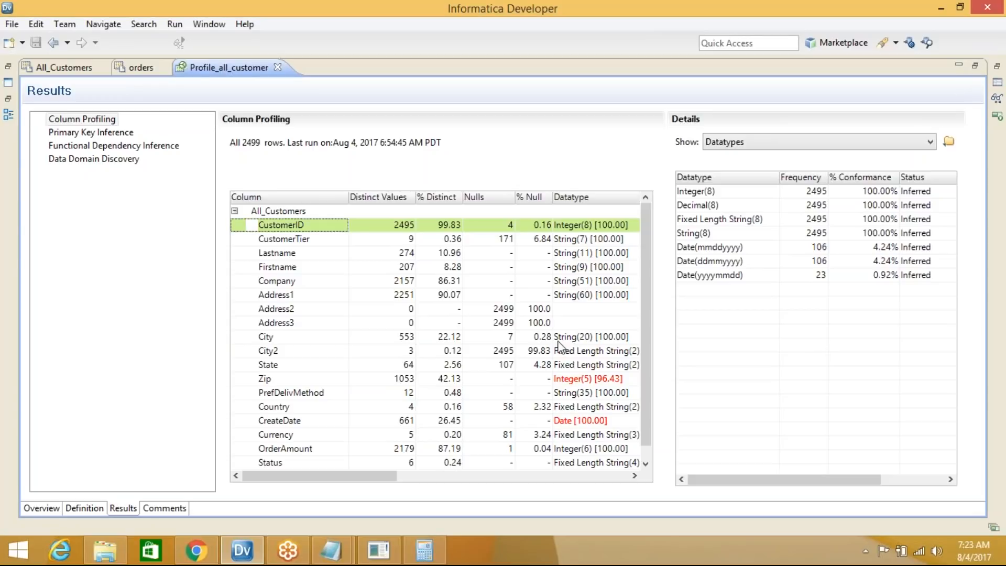
{"action": "left_click", "coordinate": [745, 143]}
{"action": "left_click", "coordinate": [726, 178]}
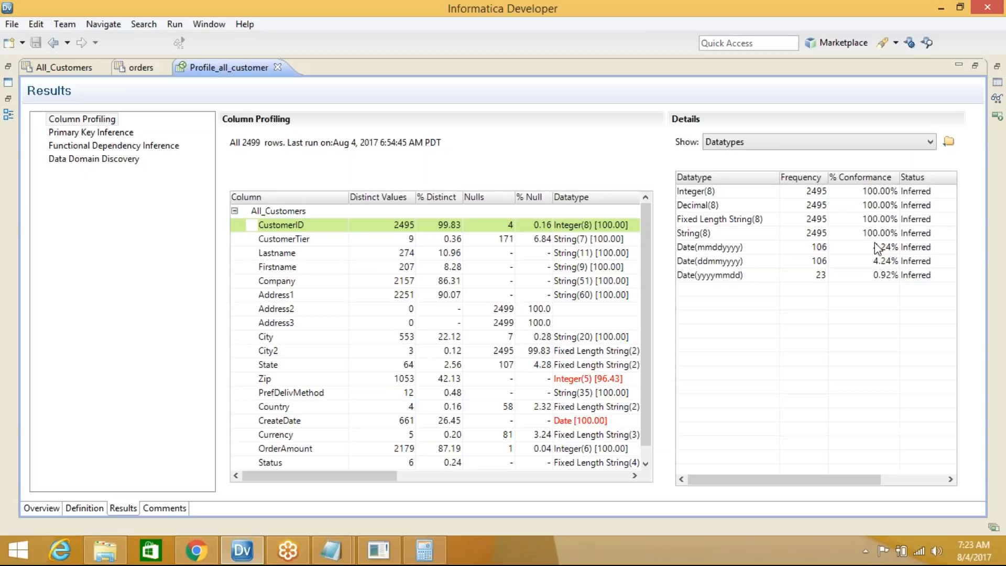
{"action": "left_click", "coordinate": [307, 238]}
{"action": "left_click", "coordinate": [709, 192]}
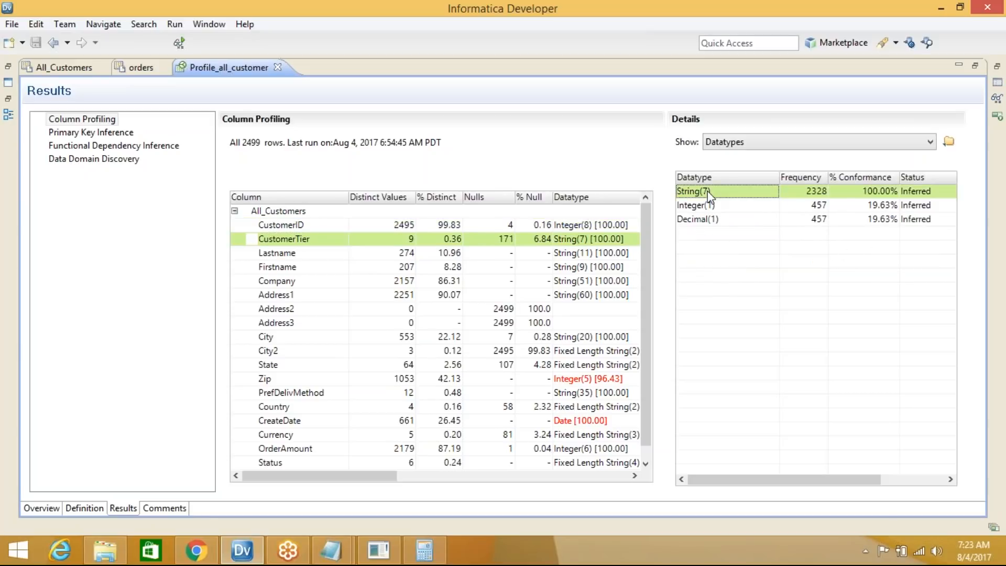
Review CustomerTier's String(7) at 100.00%, Integer(1) at 457 and Decimal(1), then show Lastname's datatypes
{"action": "left_click", "coordinate": [886, 194]}
{"action": "left_click", "coordinate": [719, 187]}
{"action": "left_click", "coordinate": [744, 204]}
{"action": "left_click", "coordinate": [816, 207]}
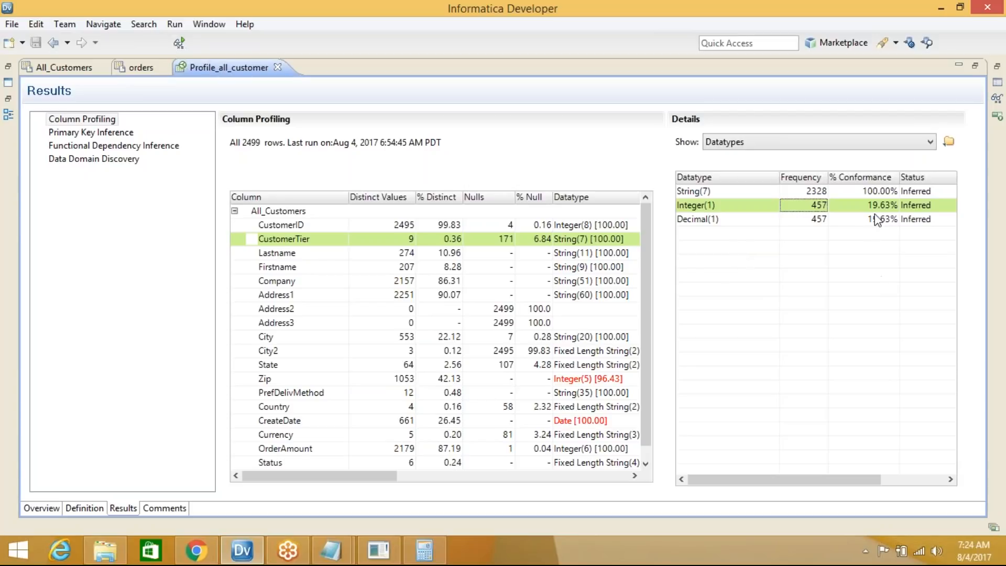
{"action": "left_click", "coordinate": [713, 223]}
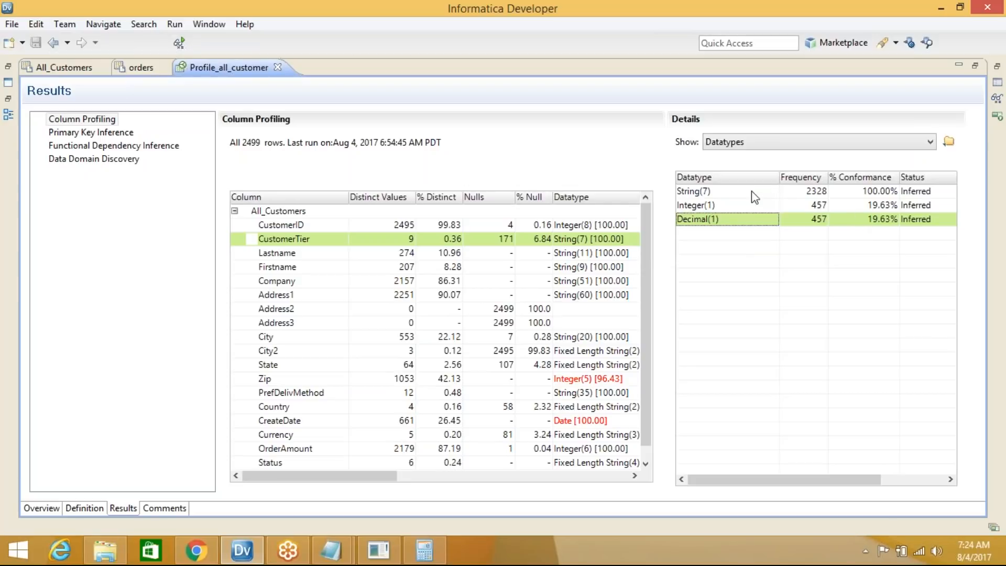
{"action": "left_click", "coordinate": [698, 191]}
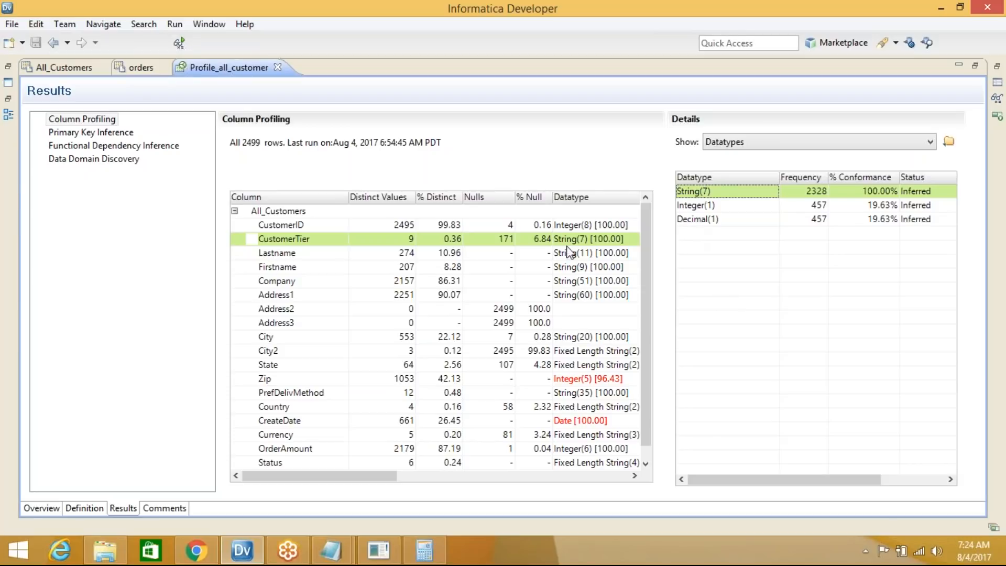
{"action": "left_click", "coordinate": [282, 254]}
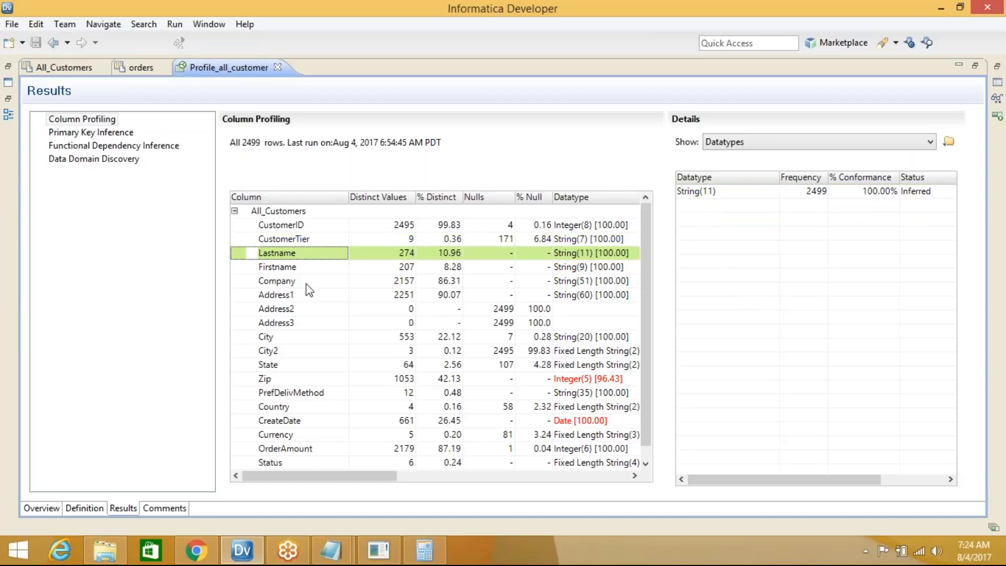
Select Lastname's String(11), then step through Firstname and Company to Address1's String(60) result
{"action": "left_click", "coordinate": [751, 194]}
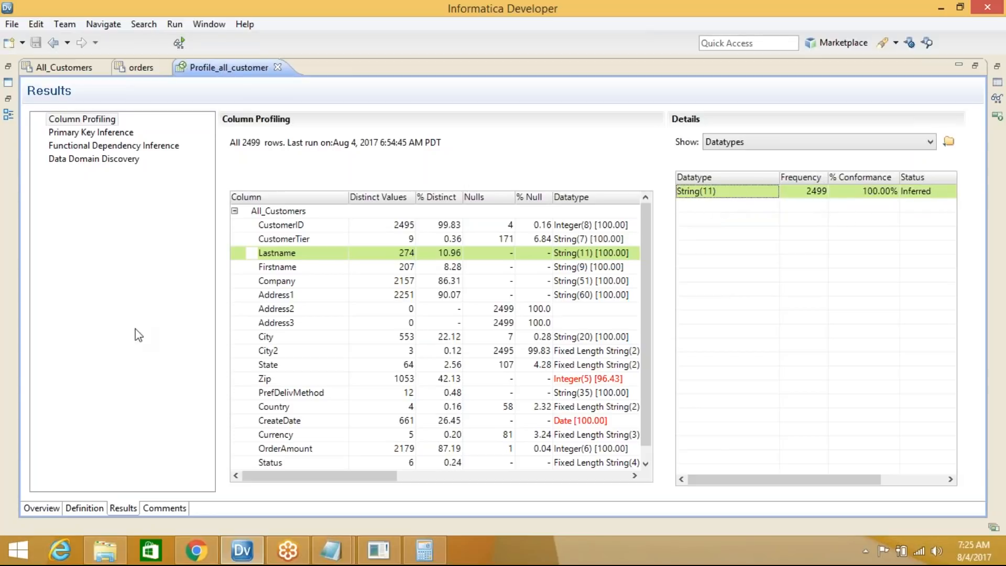
{"action": "left_click", "coordinate": [272, 268]}
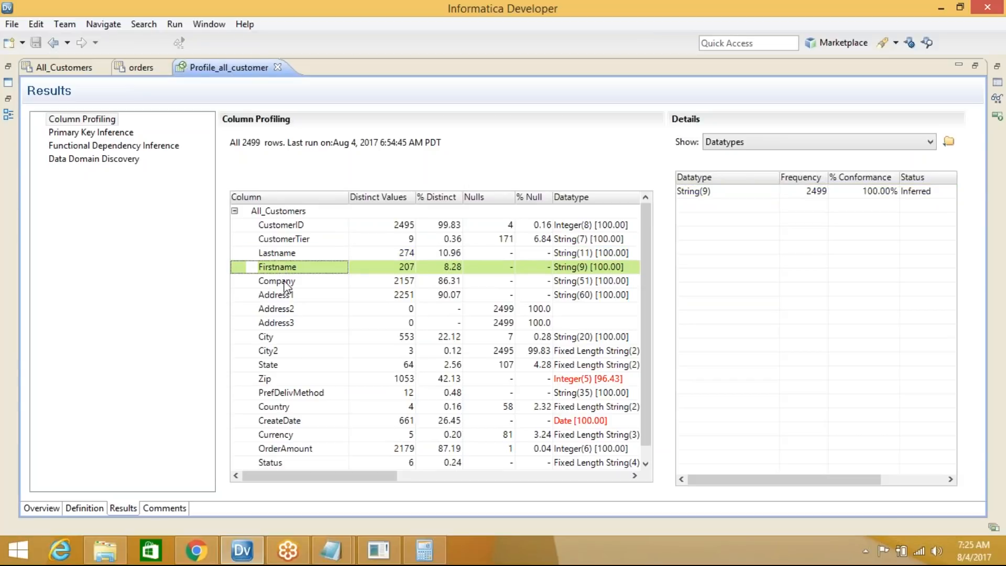
{"action": "left_click", "coordinate": [286, 282]}
{"action": "left_click", "coordinate": [286, 296]}
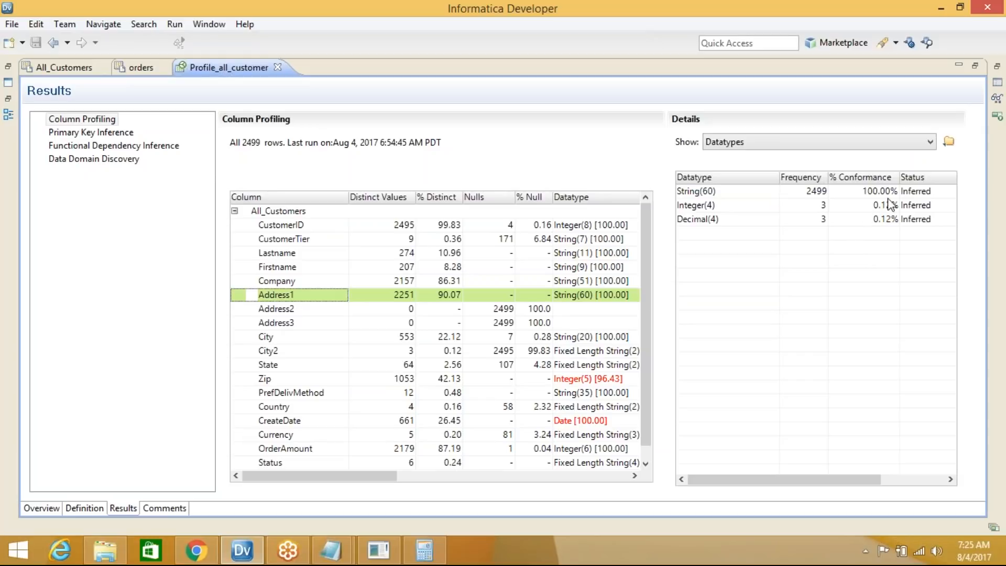
{"action": "left_click", "coordinate": [868, 194]}
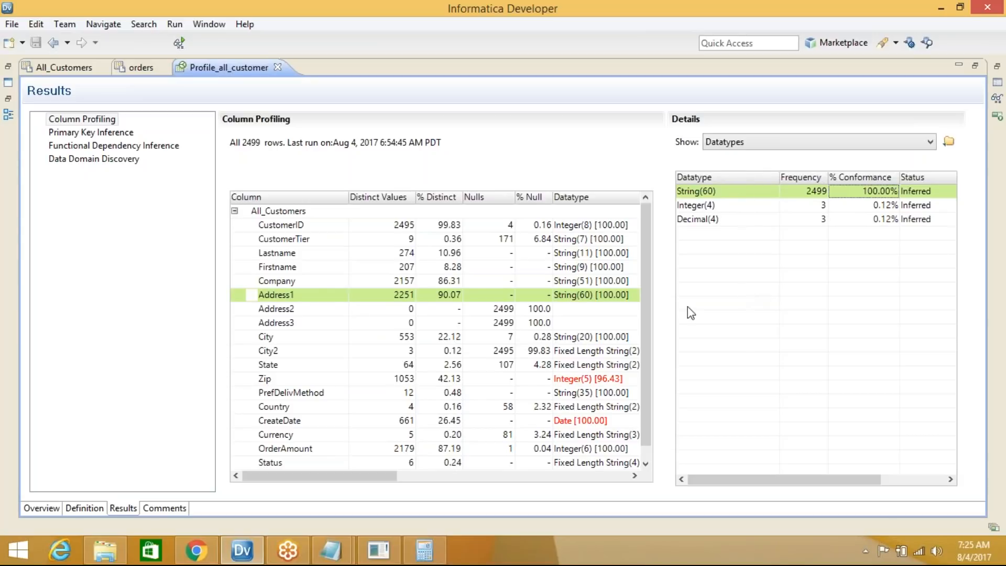
Bring up the list of detail views available for Address1
{"action": "left_click", "coordinate": [736, 143]}
{"action": "left_click", "coordinate": [737, 145]}
{"action": "left_click", "coordinate": [739, 143]}
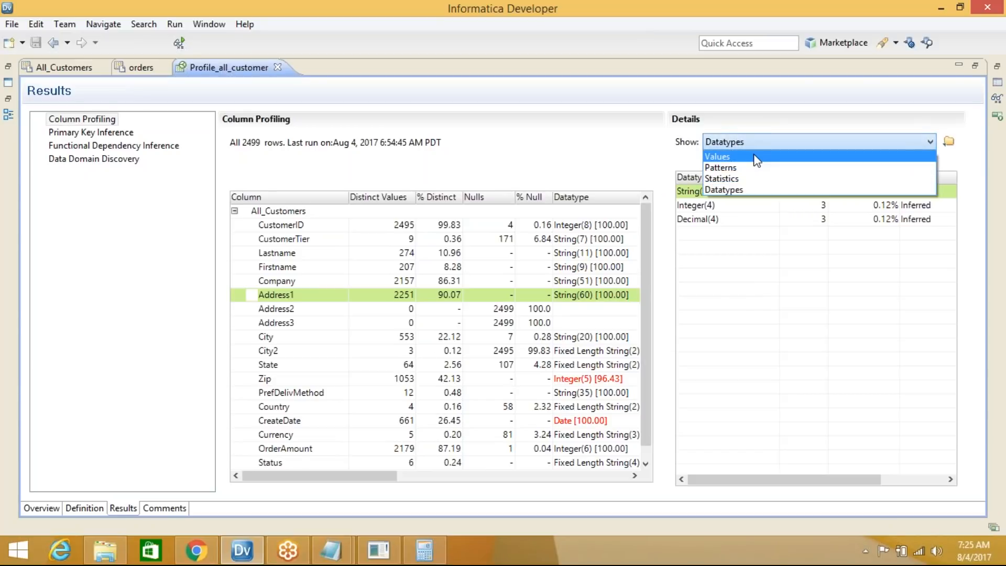
Show Address1's Values, then Patterns, then Statistics with maximum length 60 and minimum 1
{"action": "left_click", "coordinate": [755, 156]}
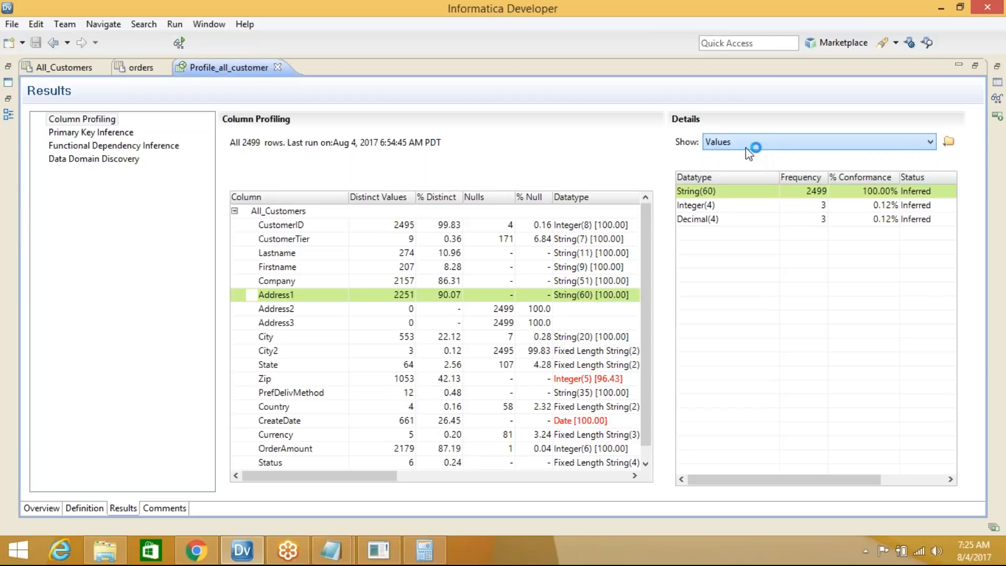
{"action": "left_click", "coordinate": [737, 140]}
{"action": "left_click", "coordinate": [749, 168]}
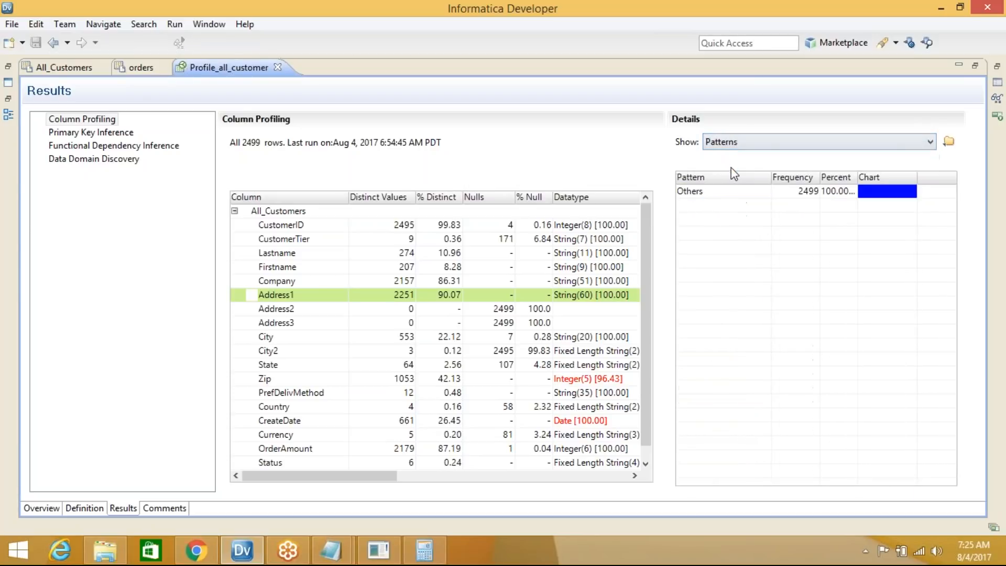
{"action": "left_click", "coordinate": [750, 150]}
{"action": "left_click", "coordinate": [750, 180]}
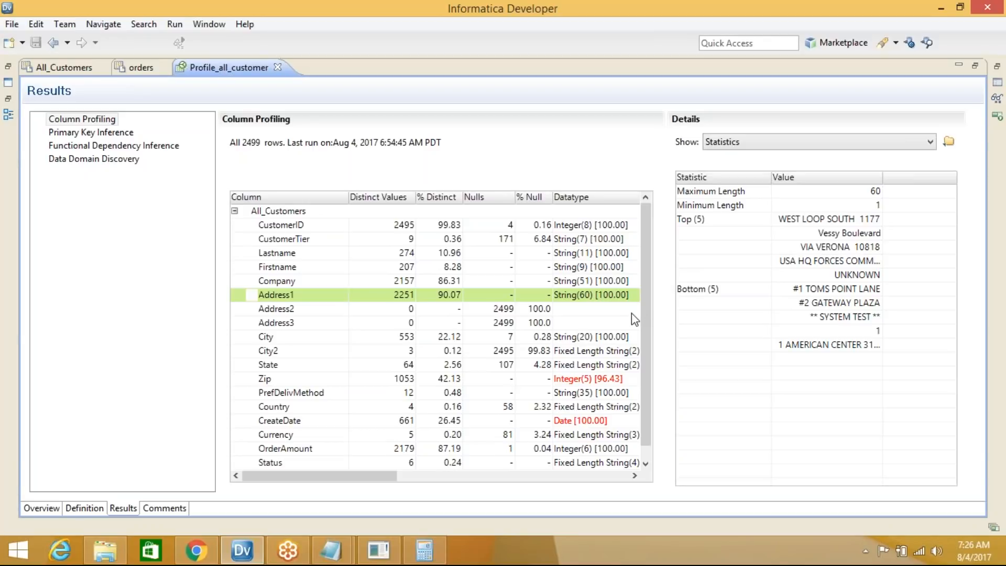
Switch Address1's details view from Statistics to Datatypes
{"action": "left_click", "coordinate": [754, 143]}
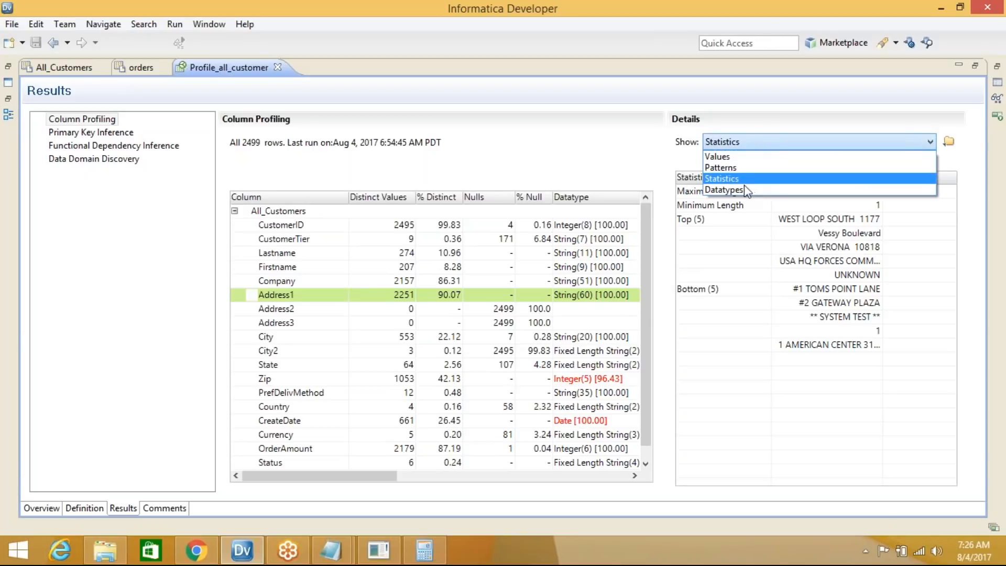
{"action": "left_click", "coordinate": [744, 194]}
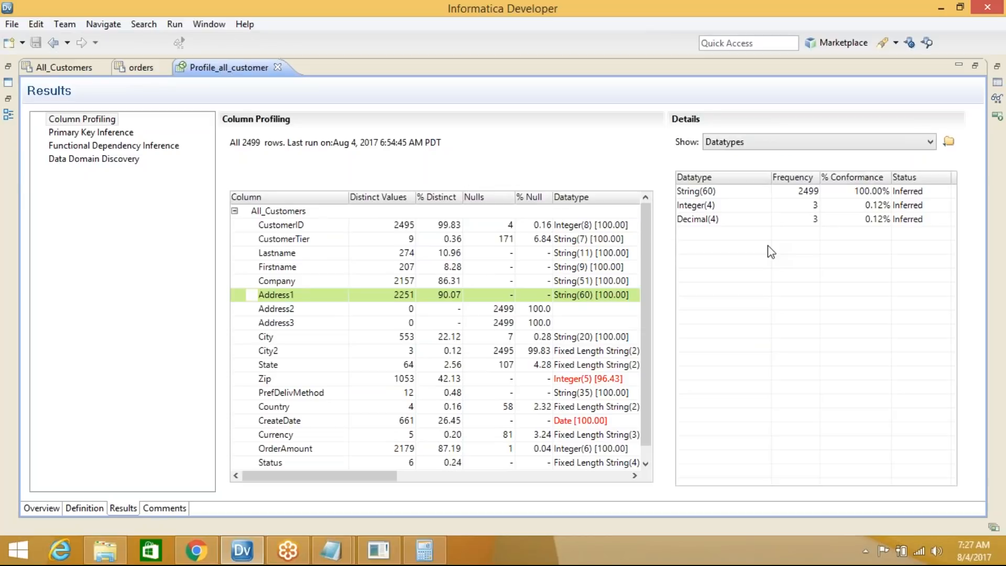
Bring the All_Customers - Notepad window to the front
{"action": "mouse_move", "coordinate": [325, 557]}
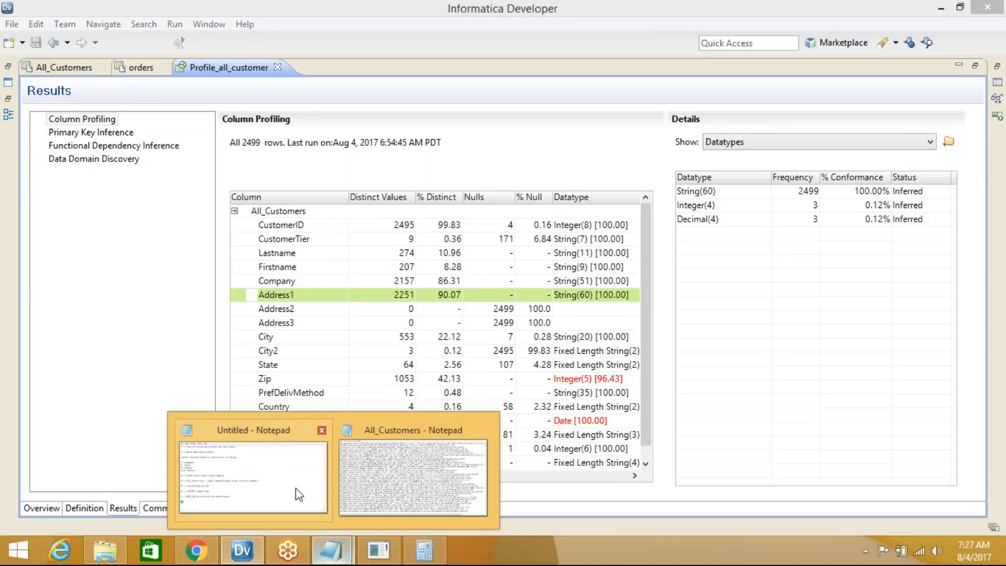
{"action": "left_click", "coordinate": [289, 480]}
{"action": "left_click", "coordinate": [52, 113]}
{"action": "left_click", "coordinate": [442, 293]}
{"action": "left_click", "coordinate": [317, 550]}
{"action": "left_click", "coordinate": [400, 476]}
Start a new blank untitled Notepad document
{"action": "left_click", "coordinate": [13, 25]}
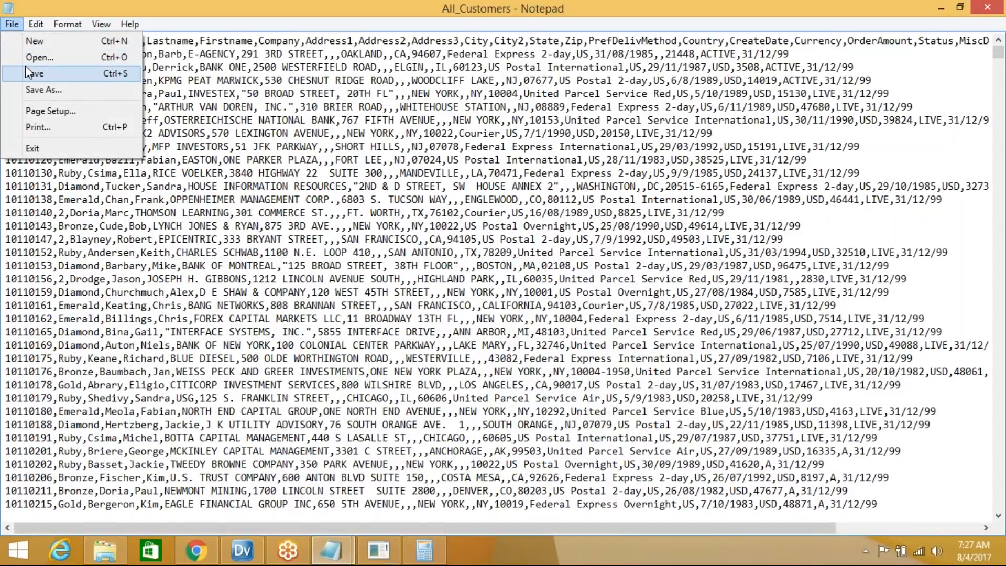
{"action": "left_click", "coordinate": [43, 89]}
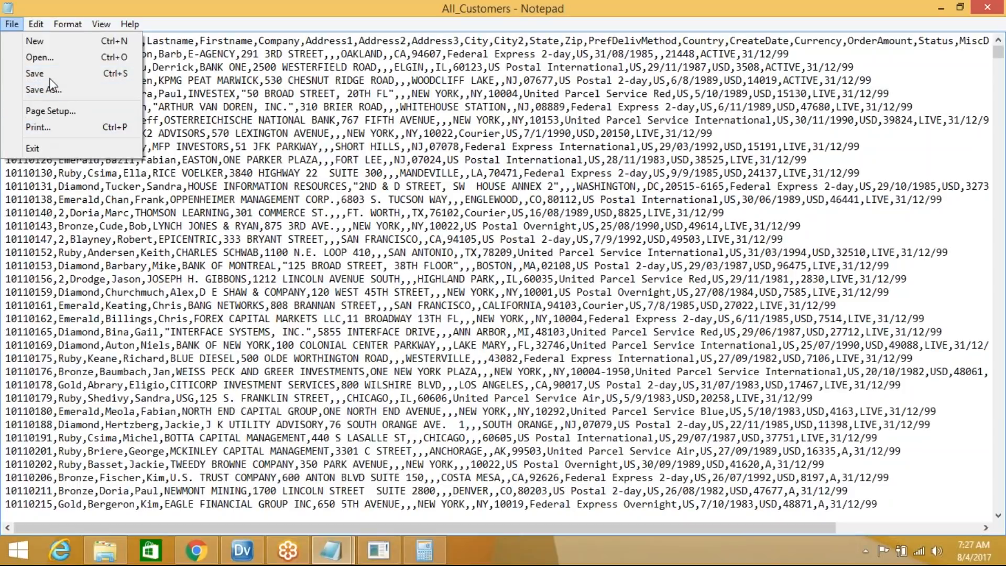
{"action": "left_click", "coordinate": [53, 41]}
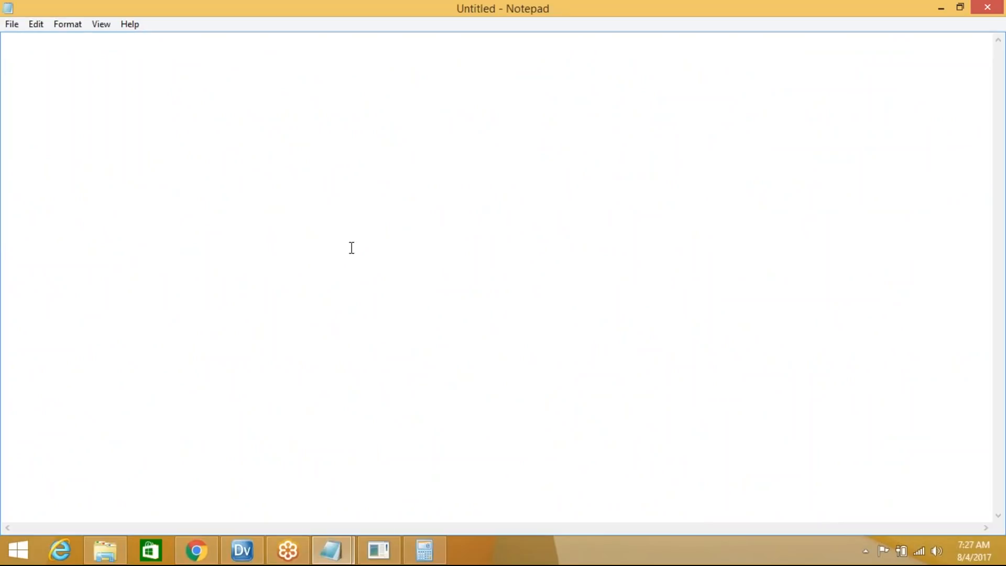
Type 'name--string(10)' followed by sample lines abc, bcd, 1 and 2
{"action": "type", "text": "name--string(10)"}
{"action": "key", "text": "Return"}
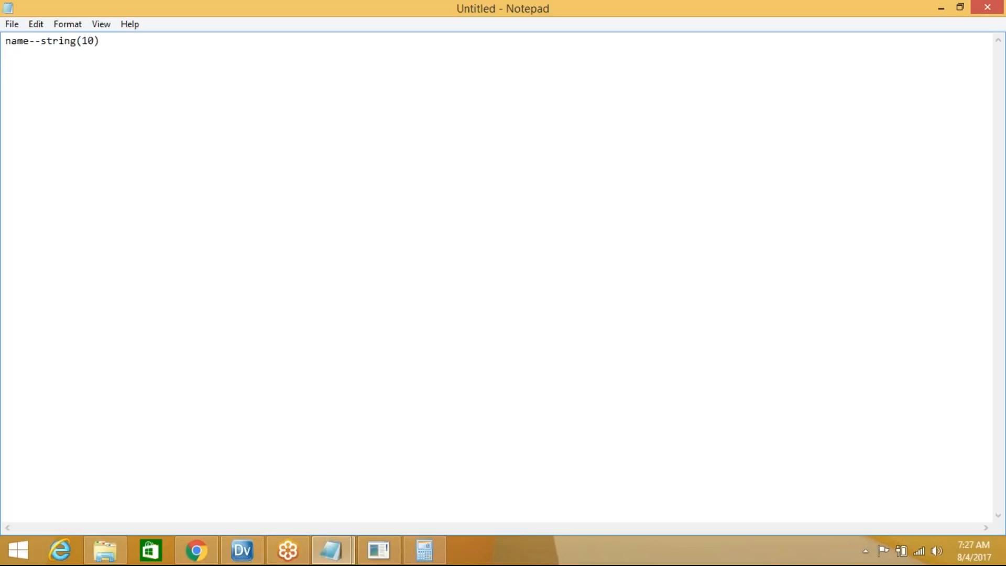
{"action": "type", "text": "abc"}
{"action": "key", "text": "Return"}
{"action": "type", "text": "bcd"}
{"action": "key", "text": "Return"}
{"action": "type", "text": "1 "}
{"action": "type", "text": "2"}
{"action": "key", "text": "Return"}
Change string(10) to string(3), then highlight the sample values and the type
{"action": "mouse_move", "coordinate": [117, 40]}
{"action": "left_mouse_down"}
{"action": "mouse_move", "coordinate": [4, 43]}
{"action": "mouse_move", "coordinate": [106, 42]}
{"action": "left_mouse_up"}
{"action": "left_click", "coordinate": [43, 42]}
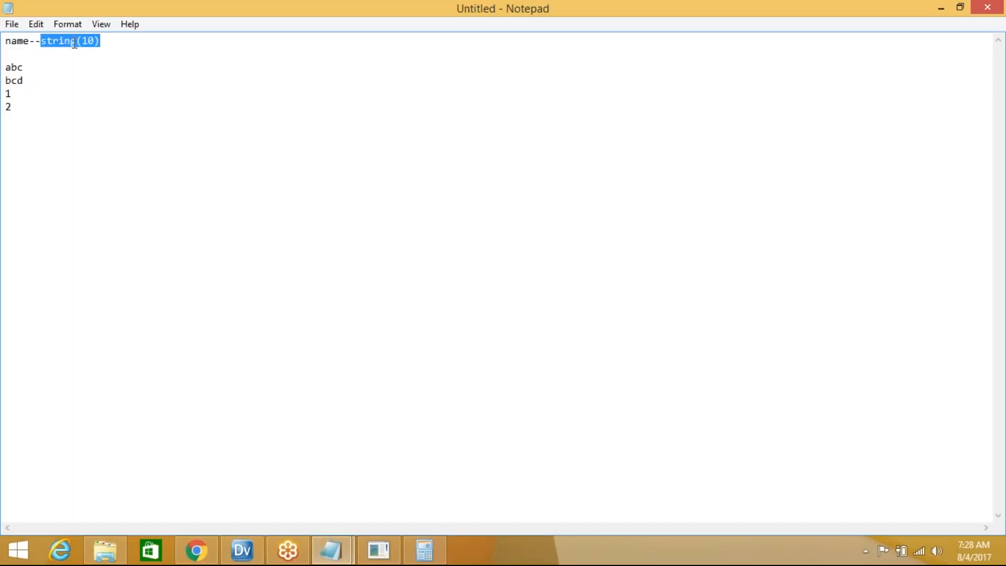
{"action": "left_click", "coordinate": [95, 40]}
{"action": "key", "text": "BackSpace"}
{"action": "key", "text": "BackSpace"}
{"action": "type", "text": "3"}
{"action": "left_click_drag", "start_coordinate": [25, 80], "coordinate": [6, 64]}
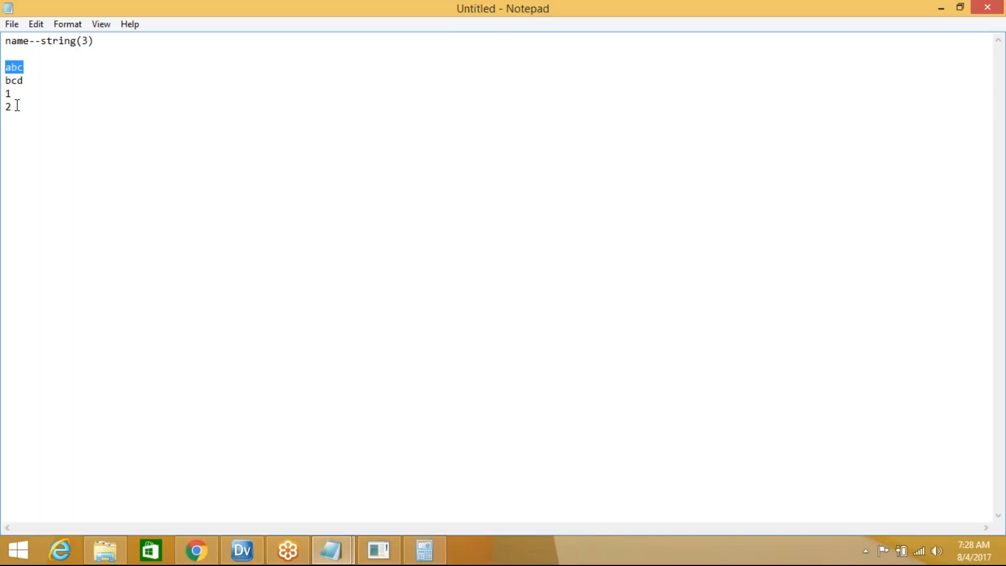
{"action": "left_click_drag", "start_coordinate": [18, 105], "coordinate": [8, 93]}
{"action": "left_click_drag", "start_coordinate": [41, 41], "coordinate": [95, 41]}
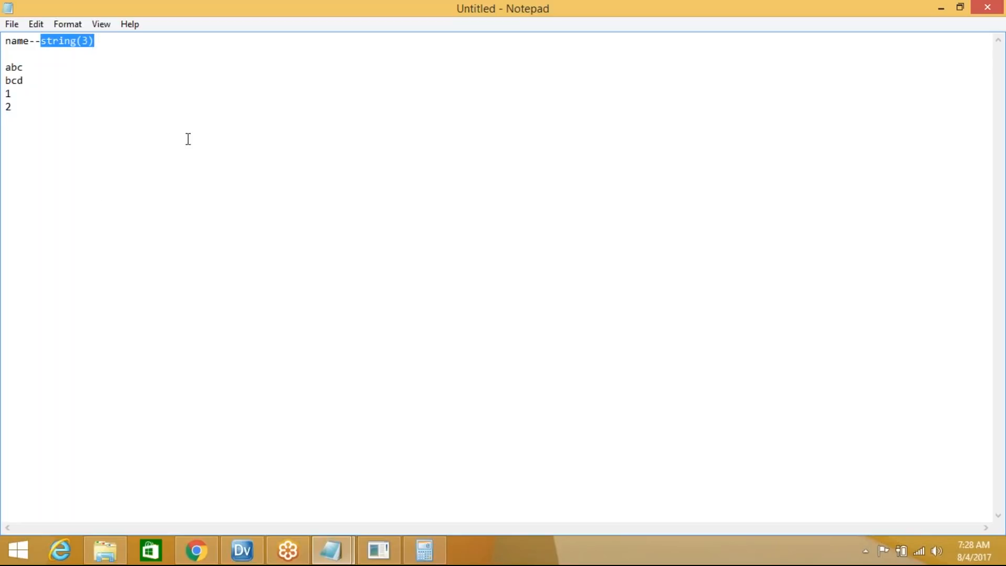
{"action": "left_click", "coordinate": [31, 226]}
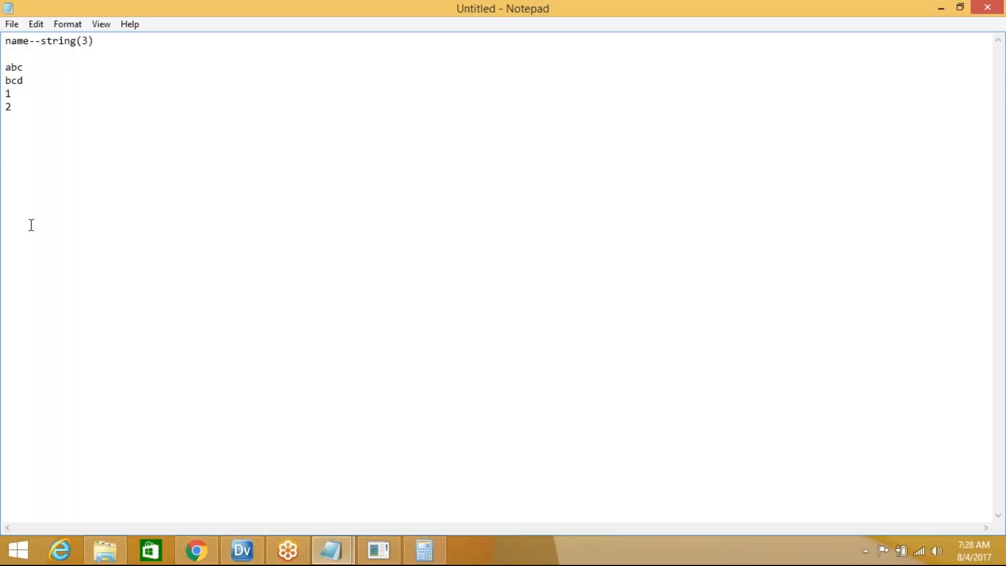
Add string(3) and int(1) lines under the samples, then minimize the scratch note
{"action": "type", "text": "strin"}
{"action": "type", "text": "g"}
{"action": "type", "text": "("}
{"action": "type", "text": "3) "}
{"action": "type", "text": "int("}
{"action": "type", "text": "1)"}
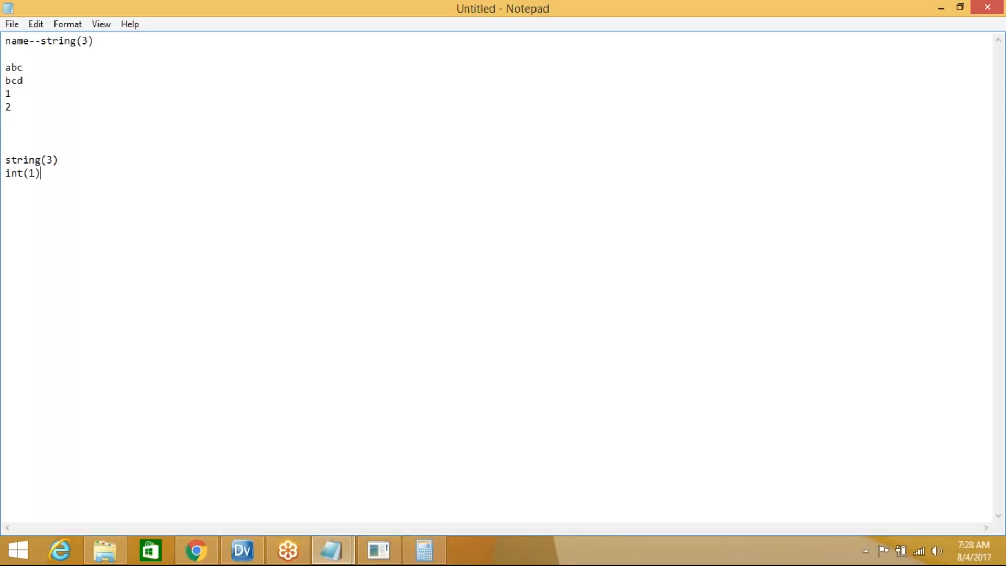
{"action": "left_click_drag", "start_coordinate": [22, 103], "coordinate": [6, 67]}
{"action": "left_click", "coordinate": [28, 106]}
{"action": "left_click_drag", "start_coordinate": [6, 67], "coordinate": [31, 106]}
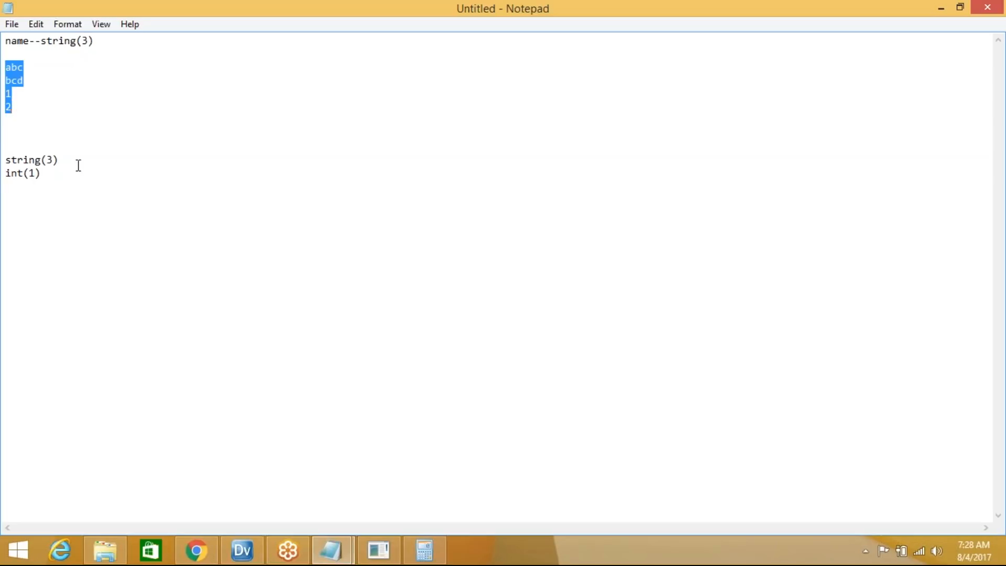
{"action": "left_click_drag", "start_coordinate": [95, 40], "coordinate": [36, 111]}
{"action": "left_click", "coordinate": [25, 109]}
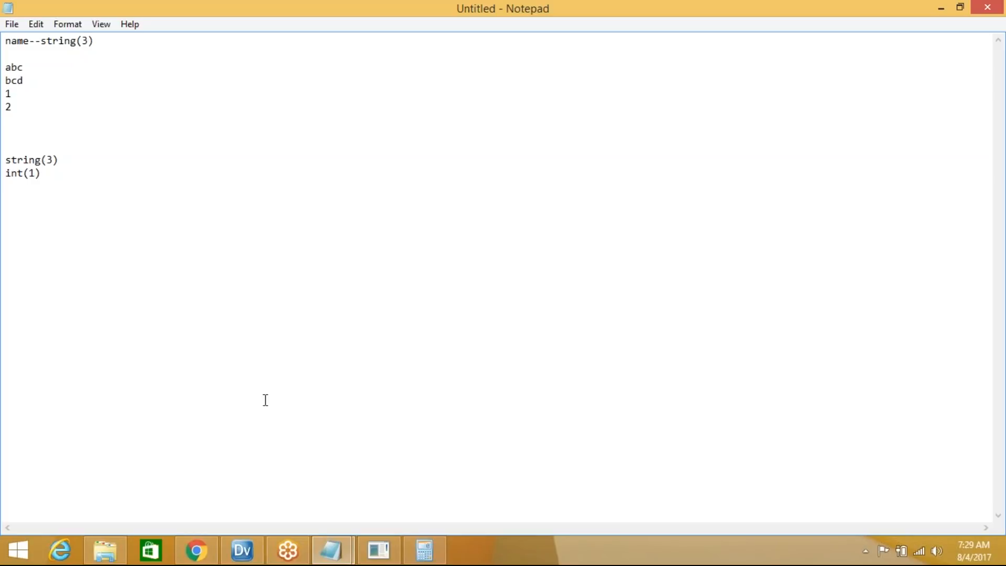
{"action": "left_click", "coordinate": [943, 7]}
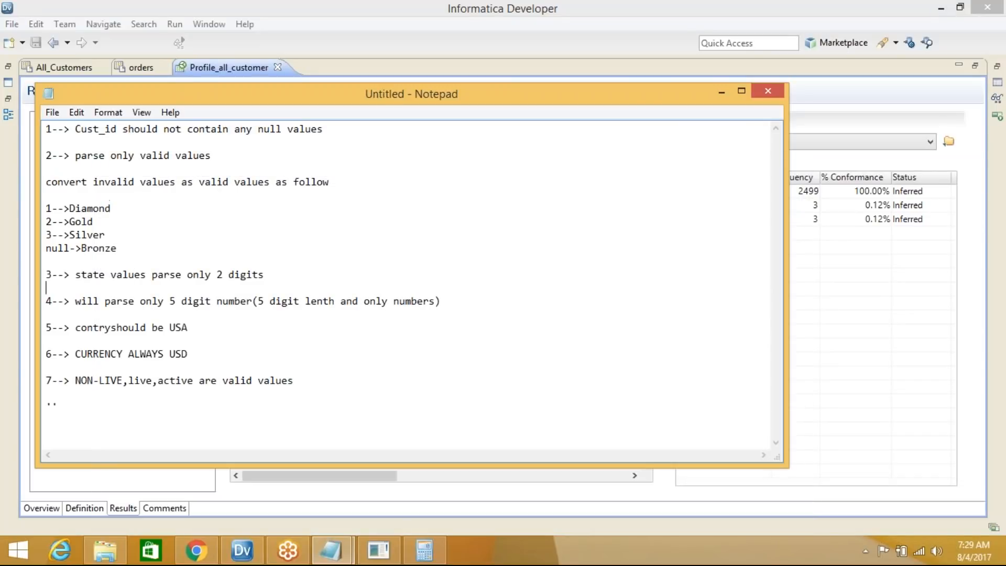
Minimize the rules note and select CustomerTier to see String(7), Integer(1) and Decimal(1)
{"action": "left_click", "coordinate": [721, 93]}
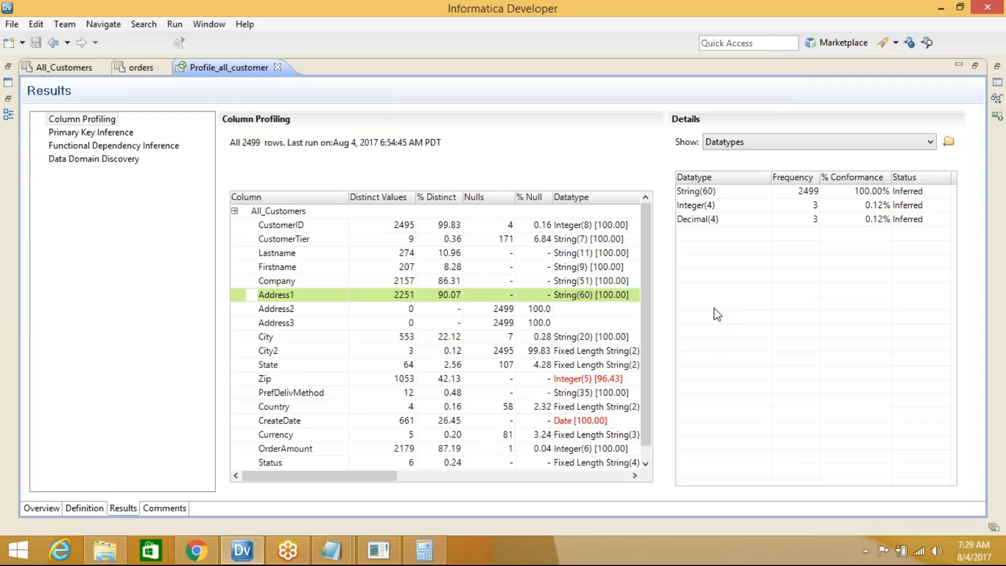
{"action": "left_click_drag", "start_coordinate": [646, 306], "coordinate": [646, 246]}
{"action": "left_click", "coordinate": [295, 242]}
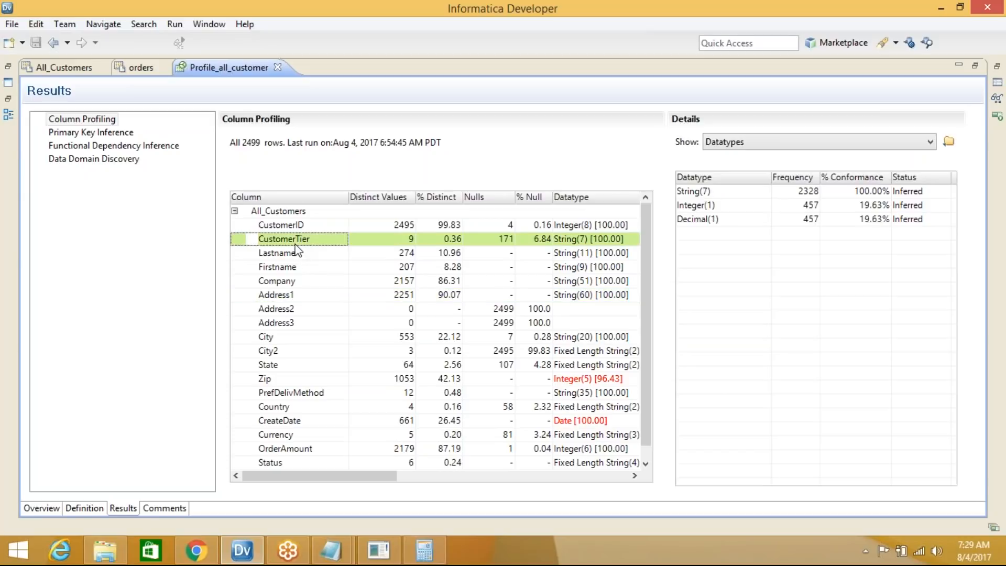
Show CustomerTier's value frequencies sorted by value (NULL 171, Diamond 602, Ruby 490, Silver 29)
{"action": "left_click", "coordinate": [723, 142]}
{"action": "left_click", "coordinate": [731, 183]}
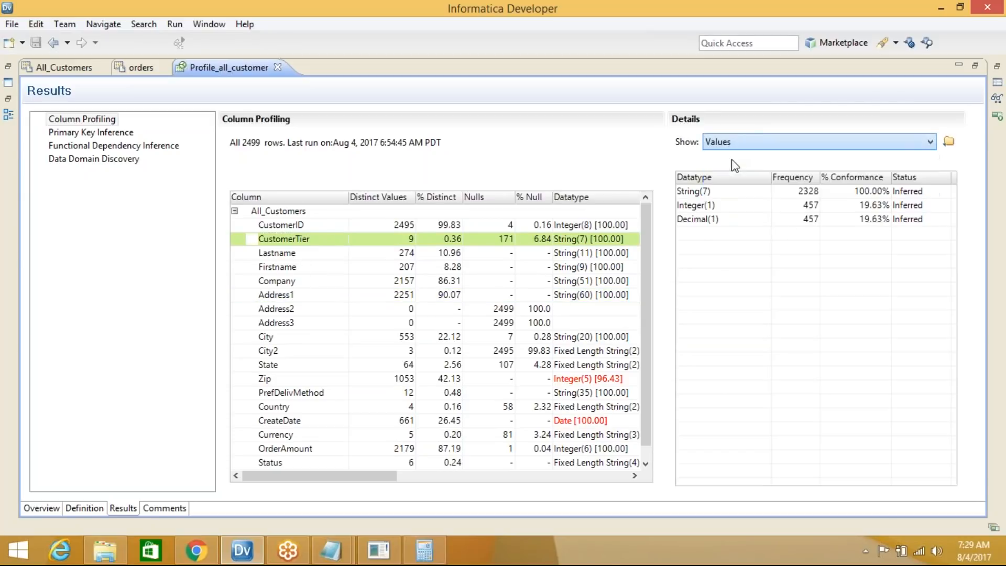
{"action": "left_click", "coordinate": [713, 178]}
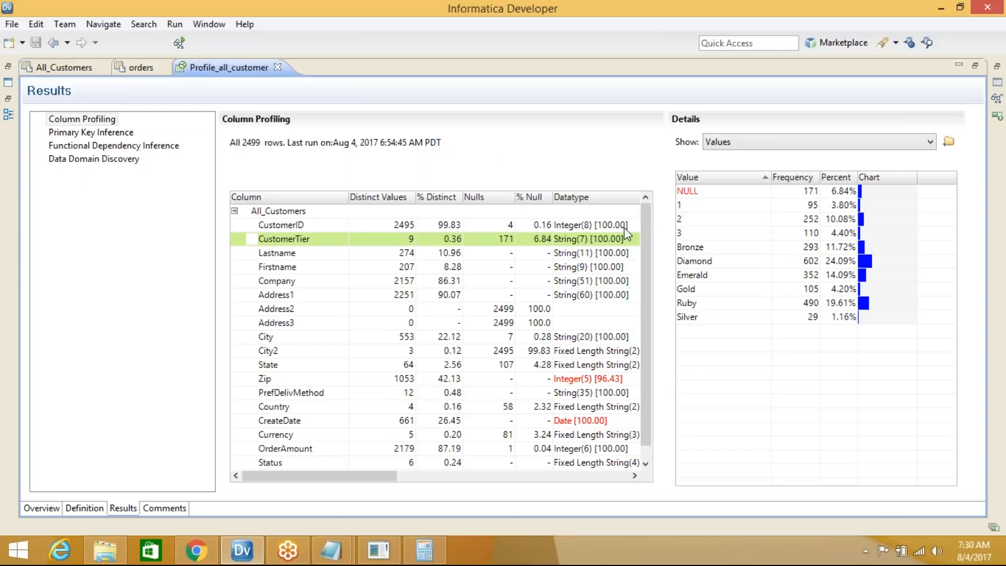
Bring the Informatica Developer window back into focus
{"action": "left_click_drag", "start_coordinate": [648, 246], "coordinate": [641, 222]}
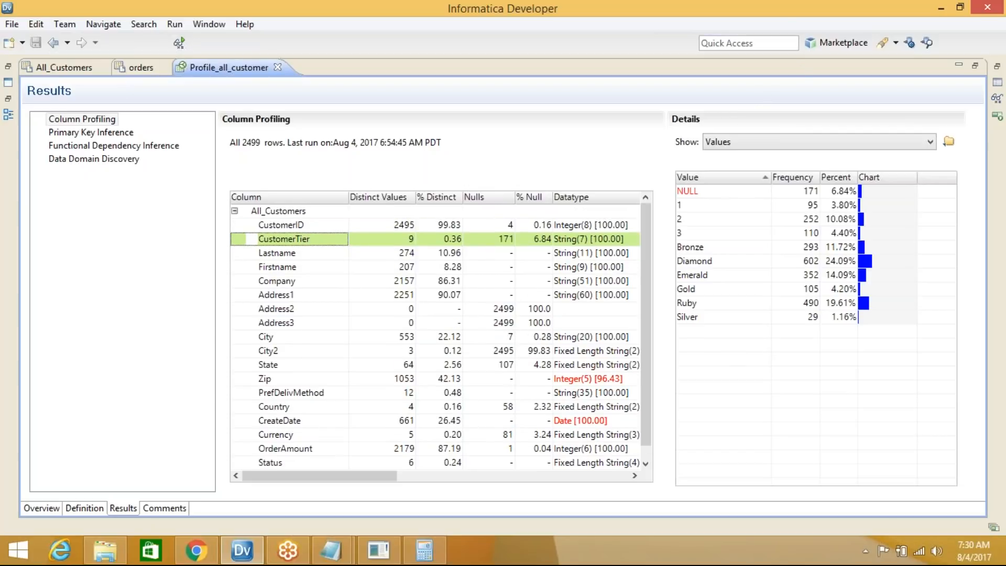
{"action": "left_click", "coordinate": [783, 20]}
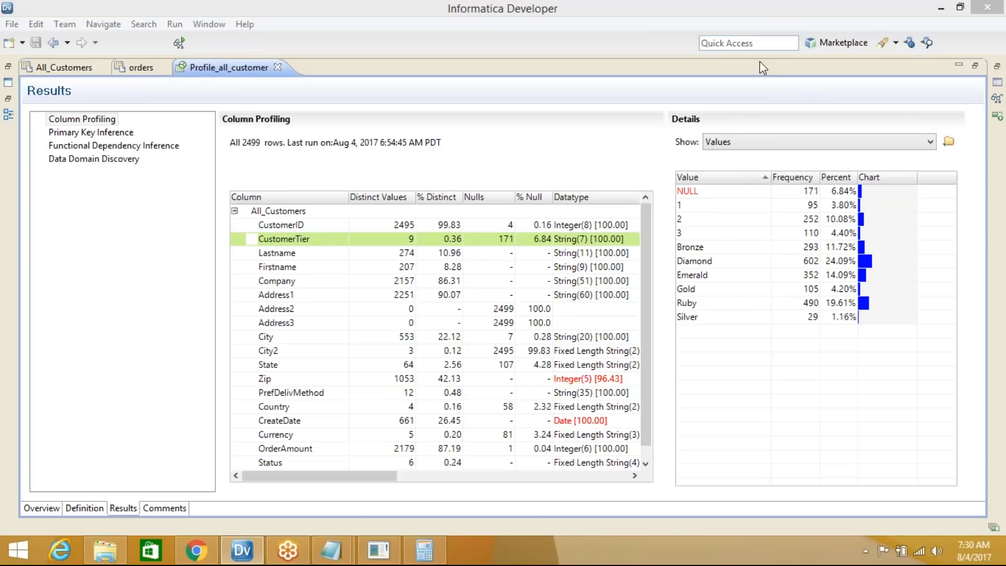
{"action": "left_click", "coordinate": [829, 25]}
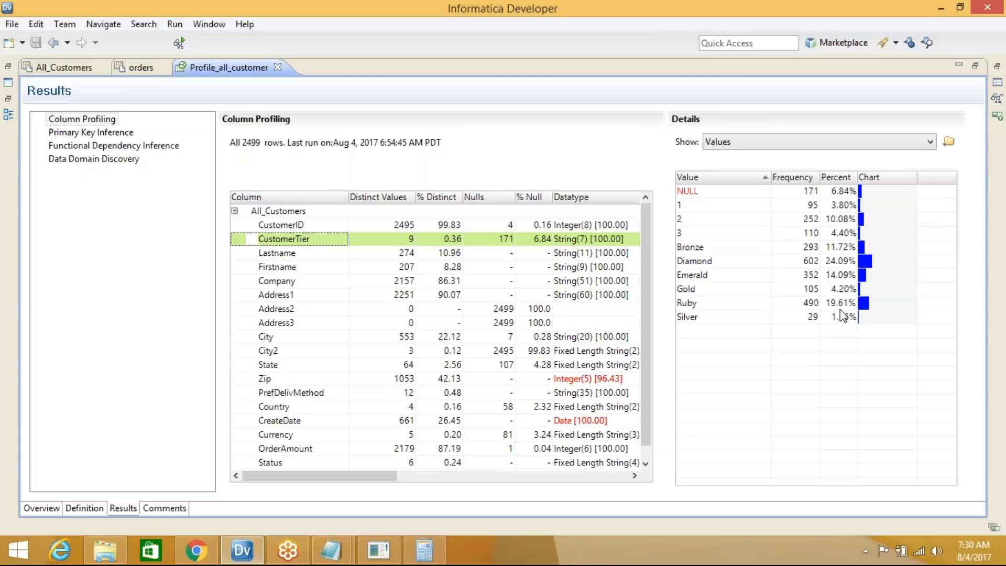
{"action": "left_click", "coordinate": [981, 33]}
{"action": "left_click", "coordinate": [980, 32]}
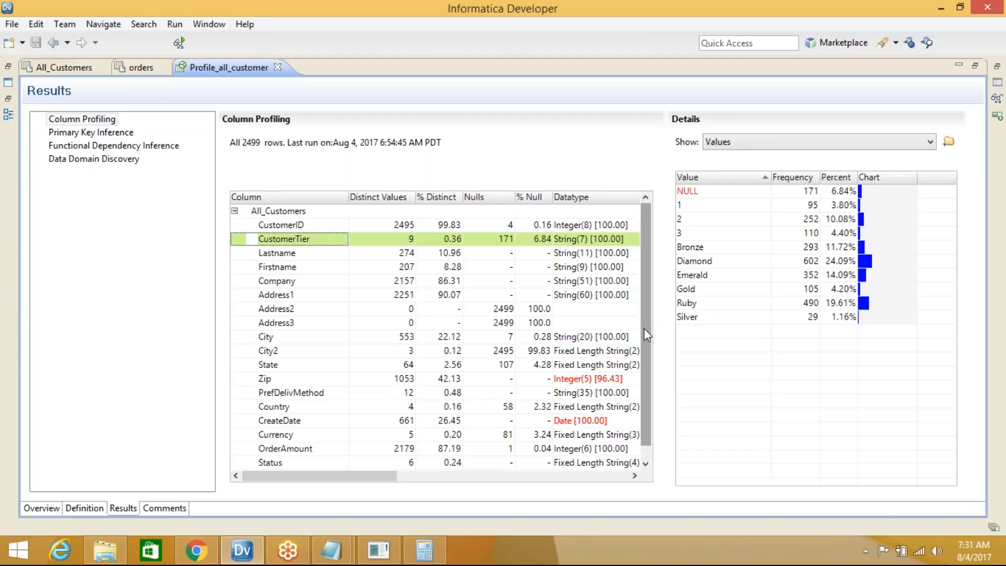
{"action": "scroll", "coordinate": [644, 328], "scroll_direction": "down", "scroll_amount": 1}
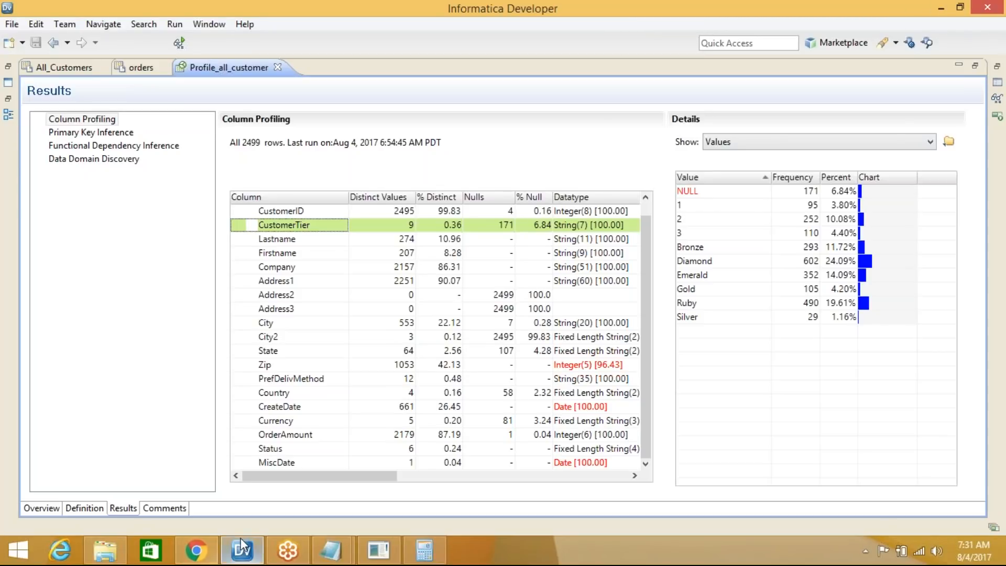
In the browser, log in to Informatica Administrator with the saved account password
{"action": "left_click", "coordinate": [201, 560]}
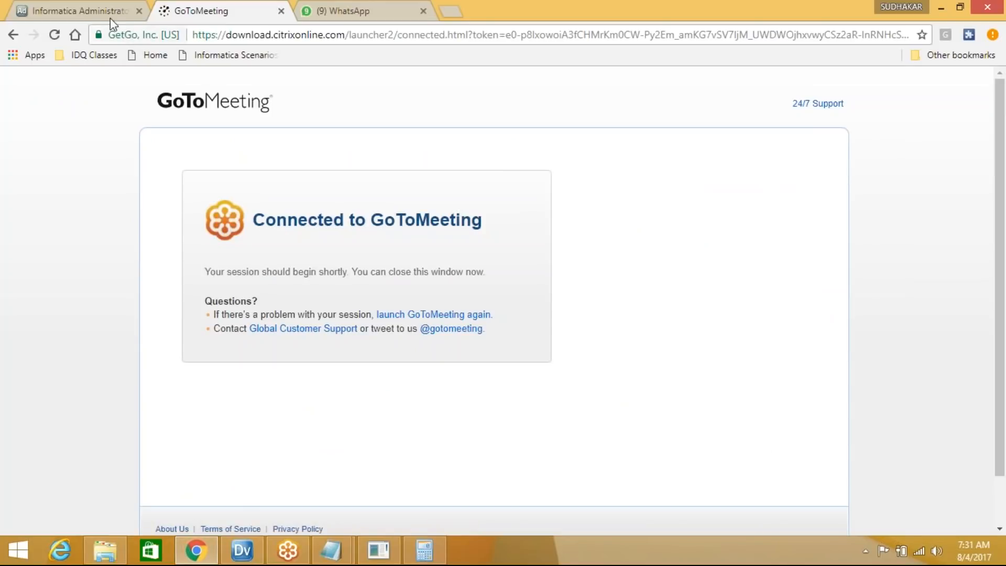
{"action": "left_click", "coordinate": [108, 16]}
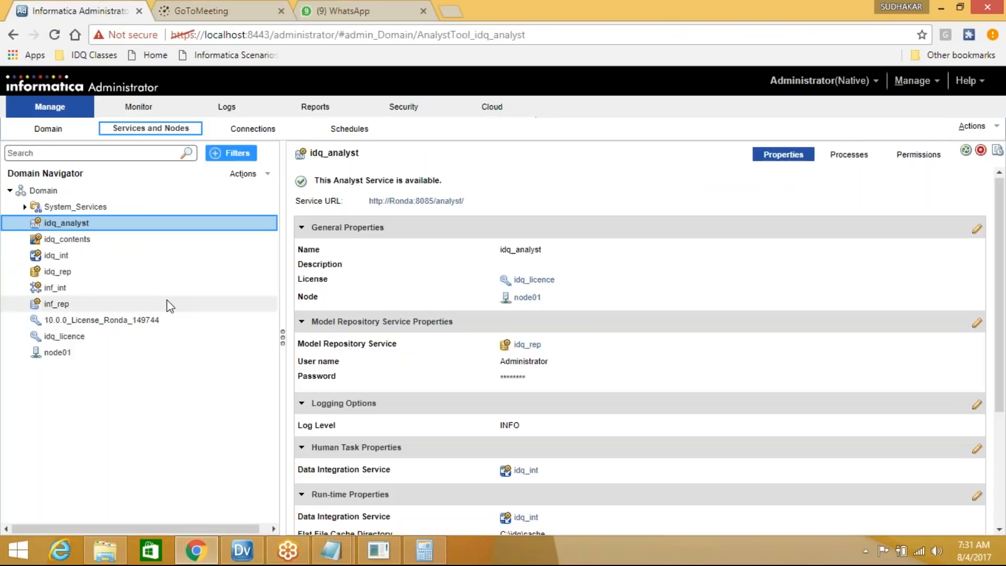
{"action": "left_click", "coordinate": [410, 203]}
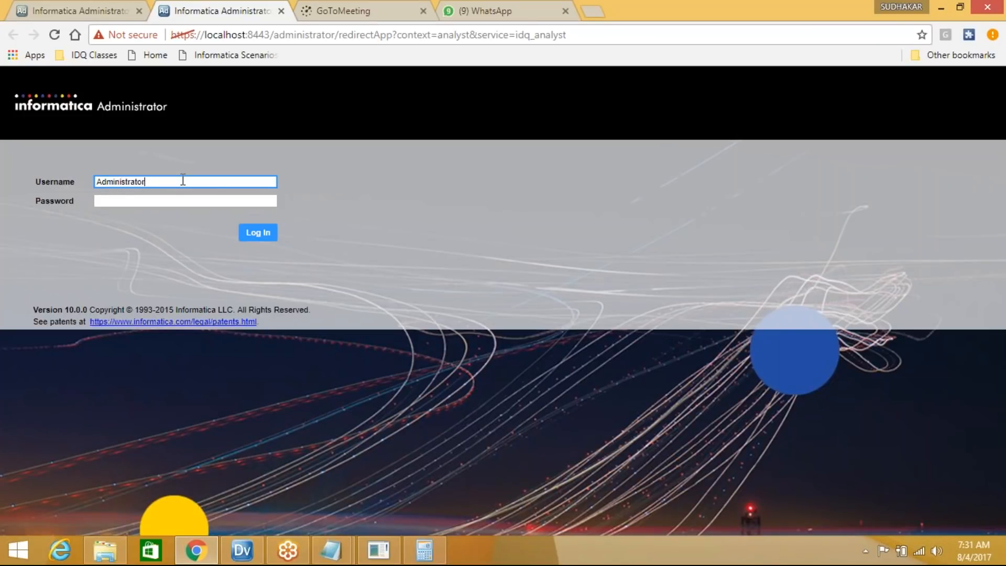
{"action": "left_click_drag", "start_coordinate": [162, 182], "coordinate": [85, 195]}
{"action": "key", "text": "Tab"}
{"action": "key", "text": "ctrl+v"}
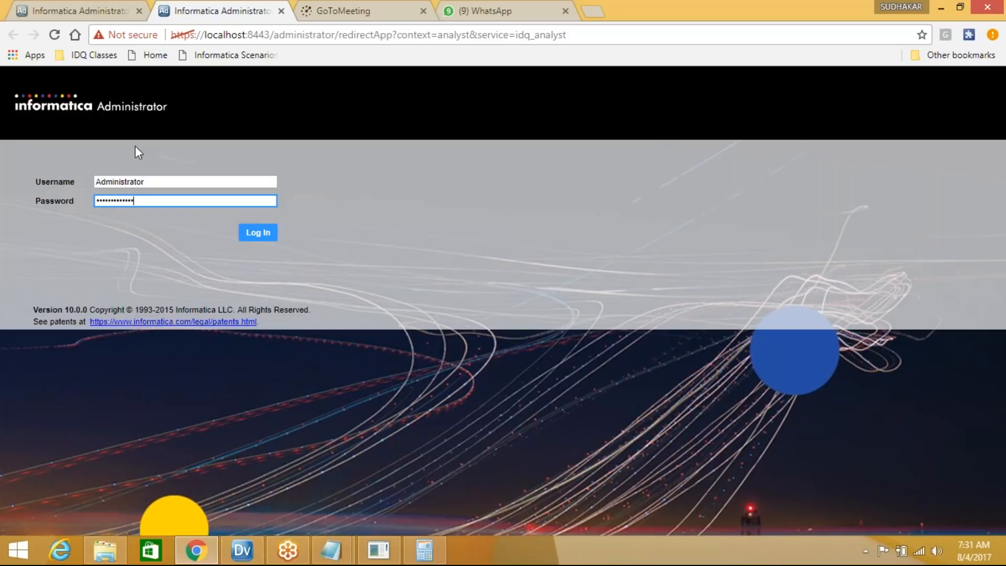
{"action": "left_click", "coordinate": [260, 236]}
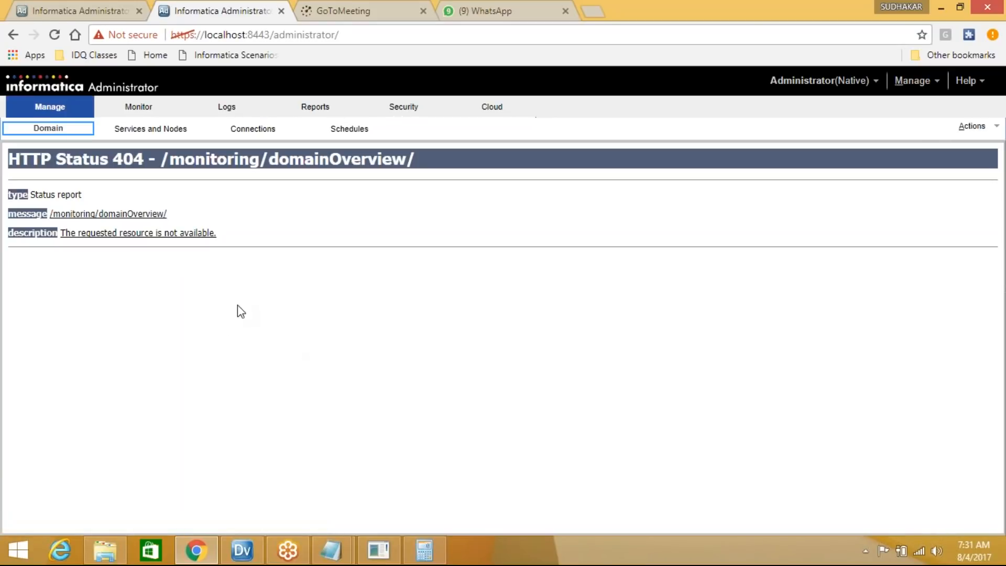
Load the address localhost:8085/analyst in the browser
{"action": "left_click", "coordinate": [350, 34]}
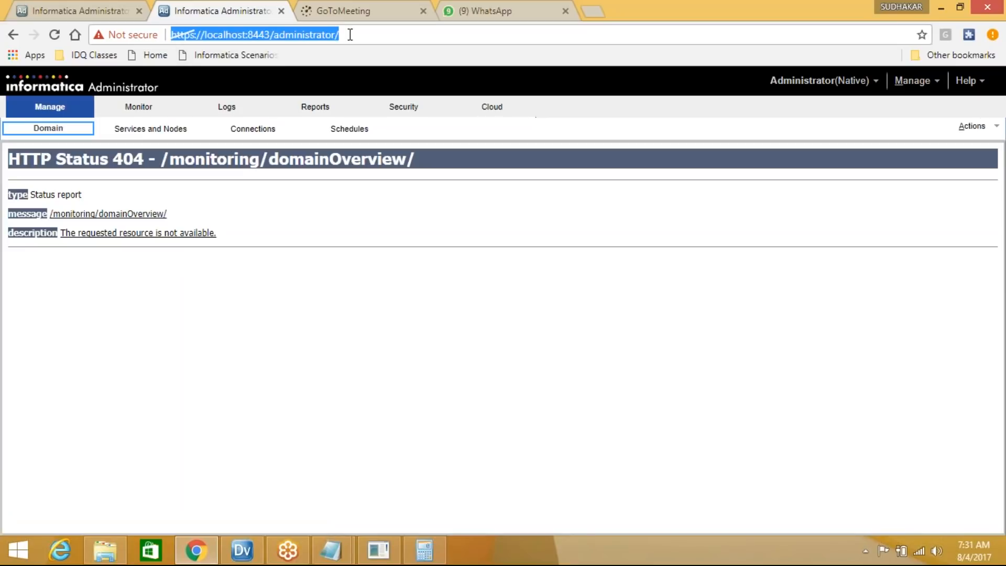
{"action": "type", "text": "localhost:6008"}
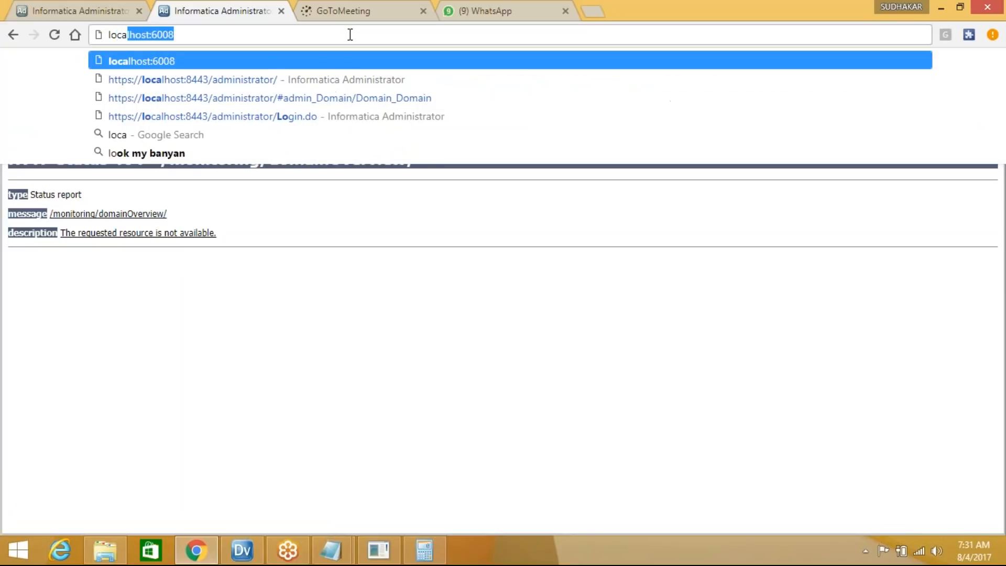
{"action": "key", "text": "End"}
{"action": "key", "text": "BackSpace"}
{"action": "key", "text": "BackSpace"}
{"action": "key", "text": "BackSpace"}
{"action": "key", "text": "BackSpace"}
{"action": "type", "text": "8"}
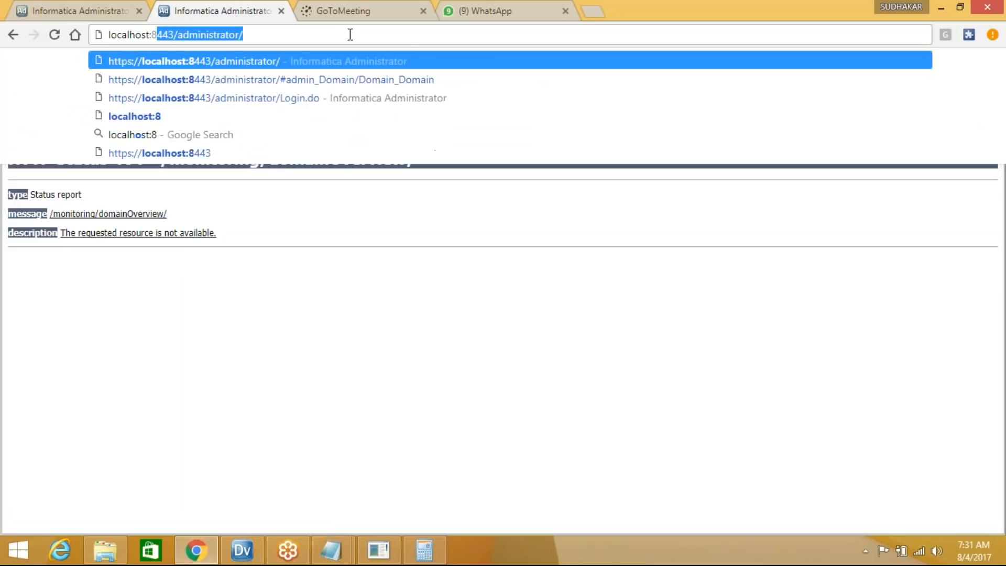
{"action": "type", "text": "085/analyst"}
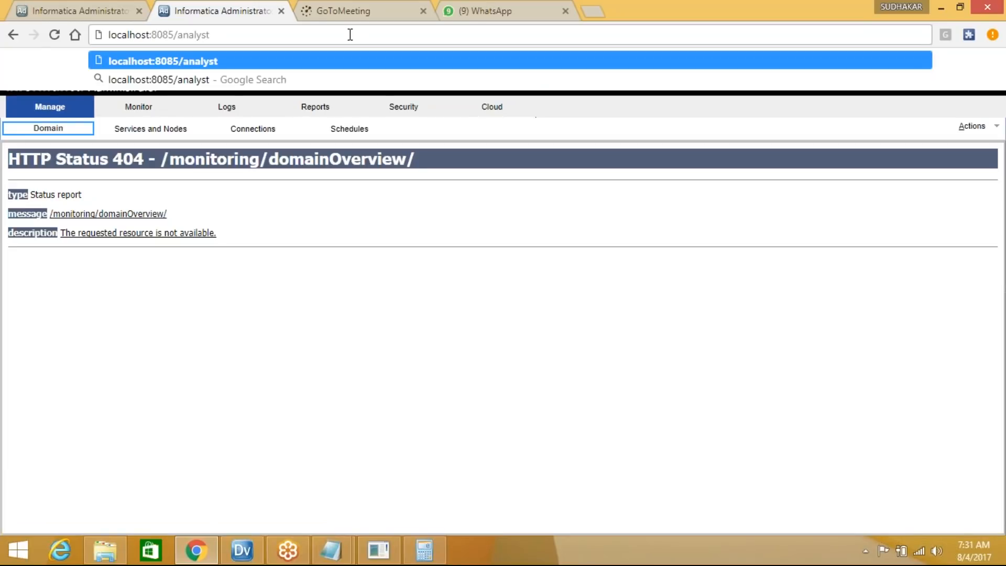
{"action": "key", "text": "Return"}
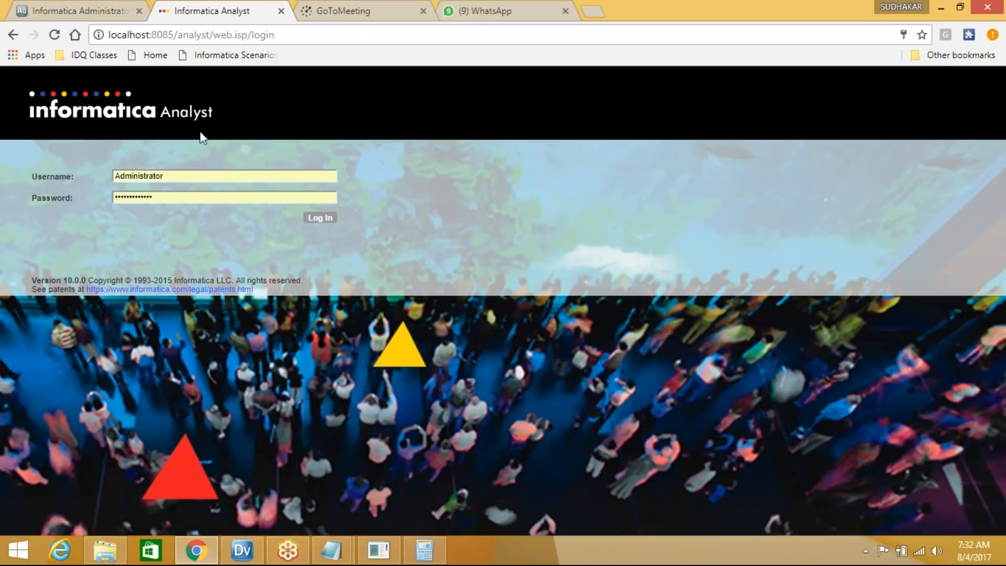
Sign in to Informatica Analyst and open the Library listing All_Customers, DEPT, EMP and orders
{"action": "left_click", "coordinate": [325, 219]}
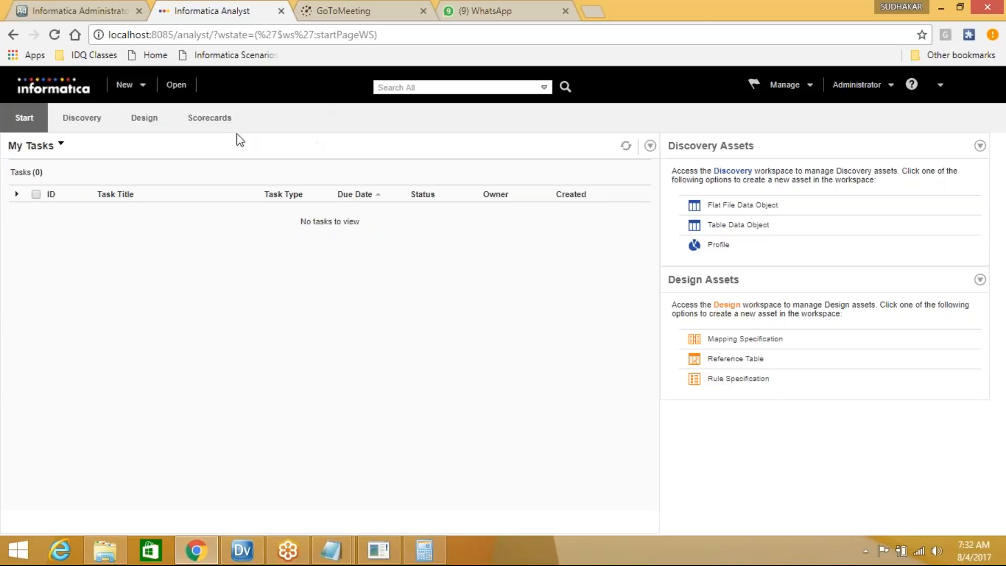
{"action": "left_click", "coordinate": [175, 85]}
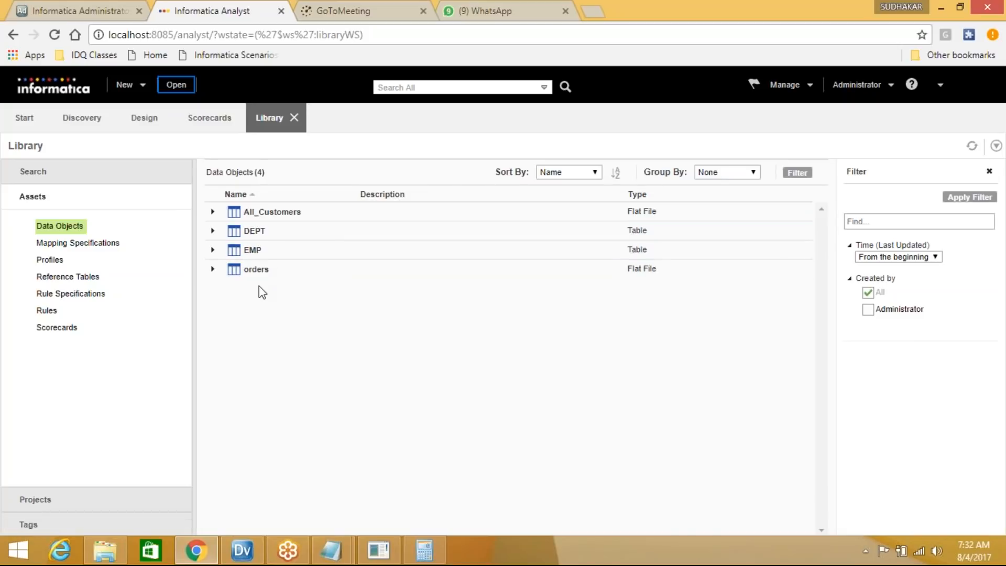
List the library's Profiles and open Profile_all_customer
{"action": "left_click", "coordinate": [55, 260]}
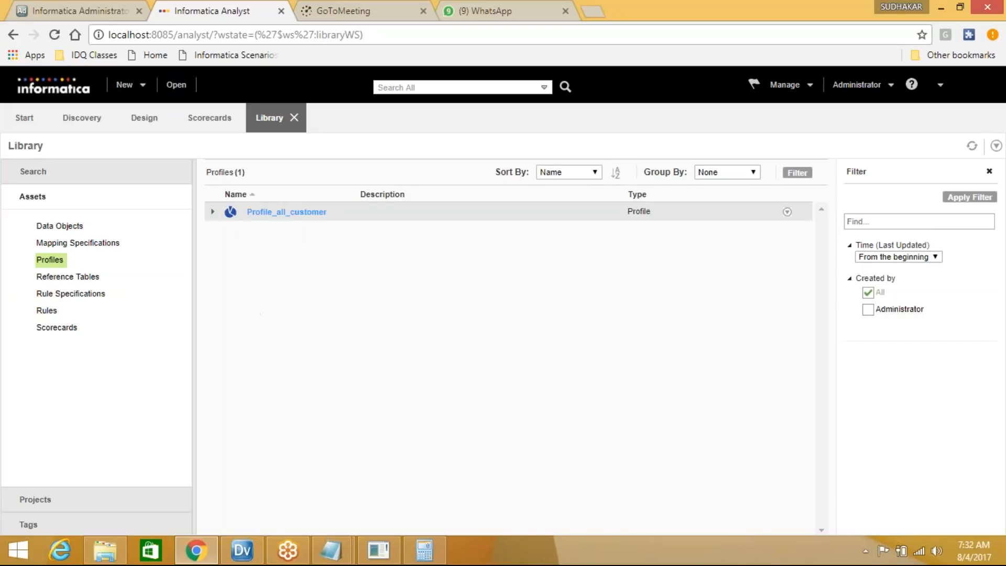
{"action": "left_click", "coordinate": [287, 213]}
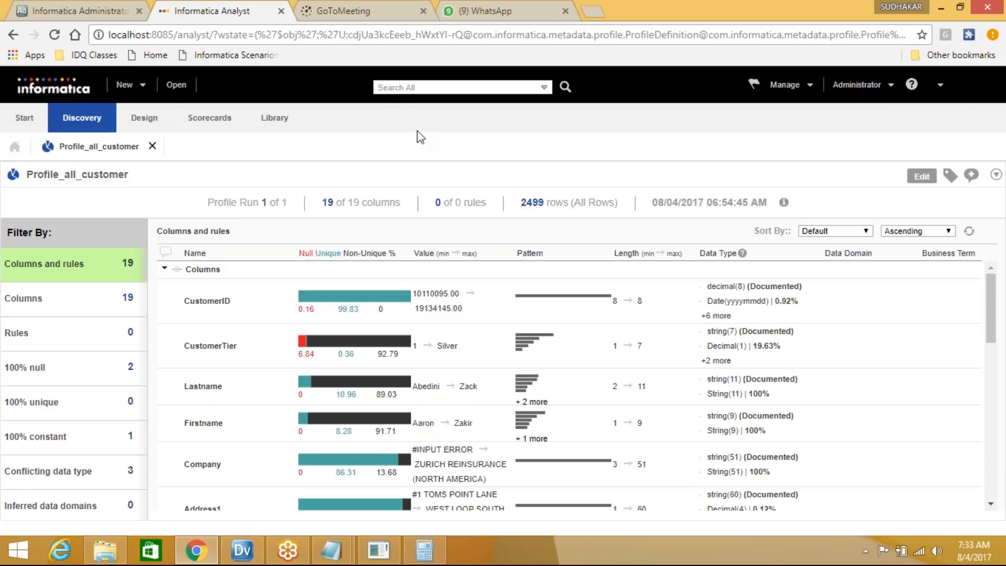
Show all profiled columns and rules of Profile_all_customer and scroll through them
{"action": "mouse_move", "coordinate": [606, 306]}
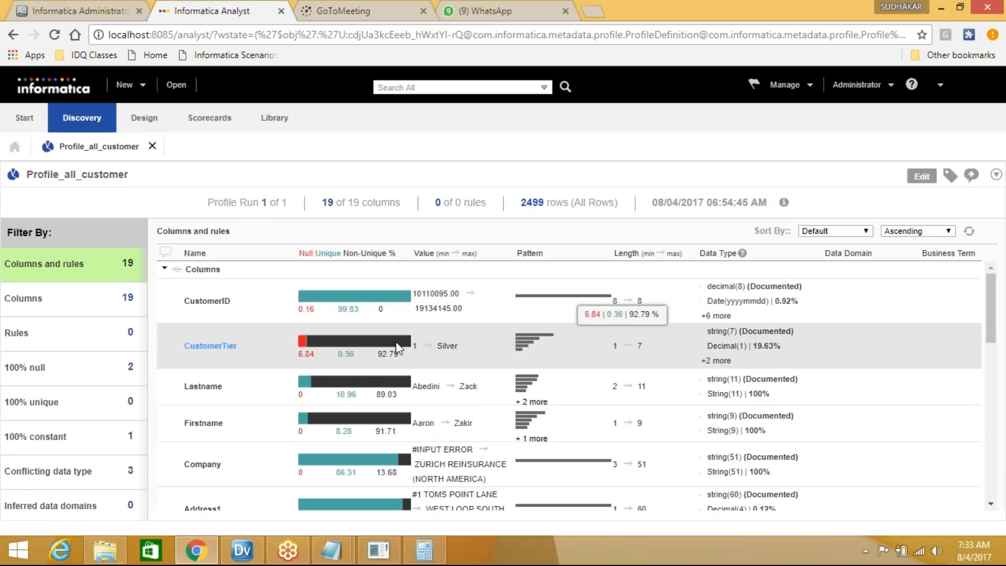
{"action": "mouse_move", "coordinate": [570, 337]}
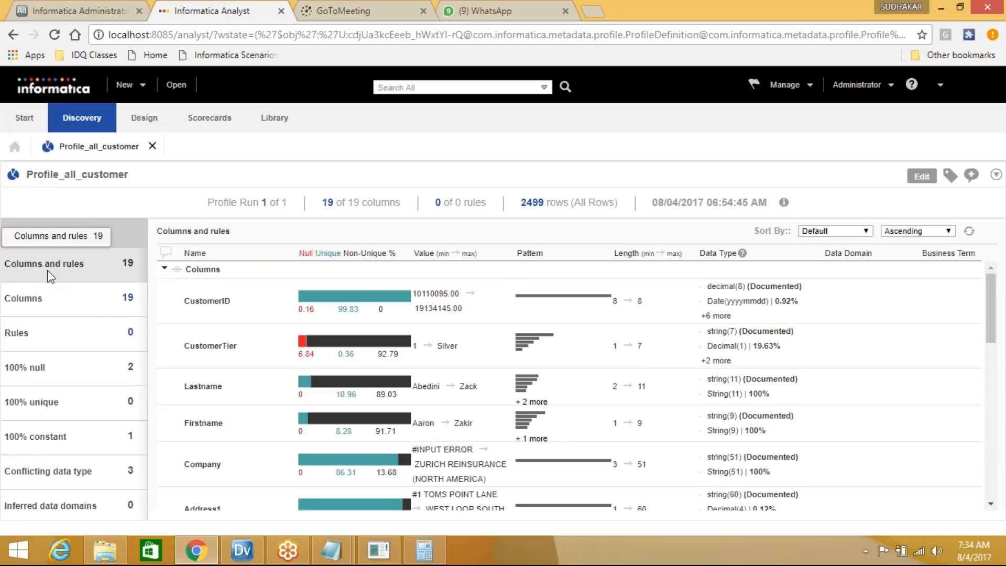
{"action": "left_click", "coordinate": [133, 266]}
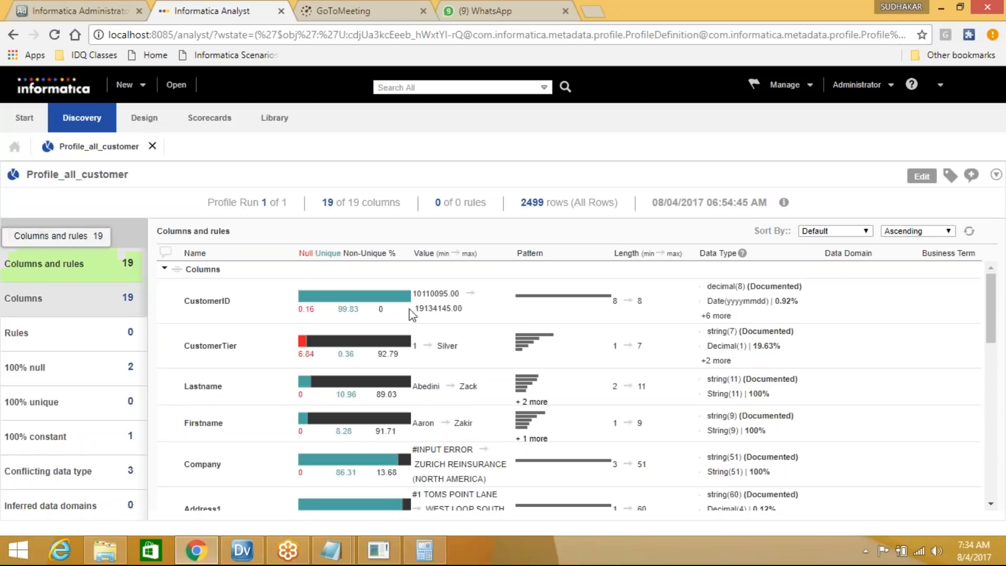
{"action": "scroll", "coordinate": [413, 315], "scroll_direction": "down", "scroll_amount": 10}
{"action": "scroll", "coordinate": [355, 430], "scroll_direction": "up", "scroll_amount": 10}
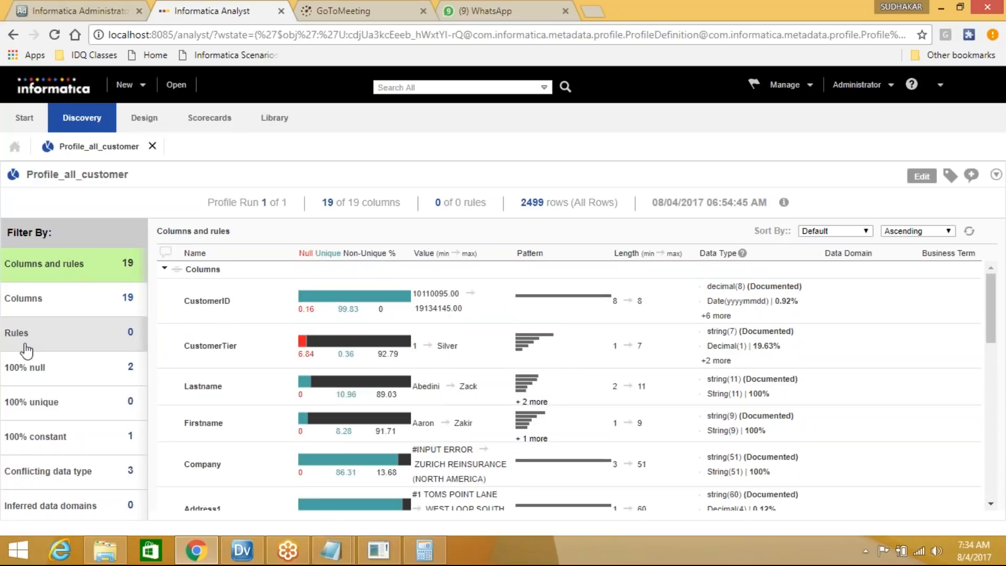
Filter to 100% null columns, then 100% constant, then back to all columns and rules
{"action": "left_click", "coordinate": [9, 380]}
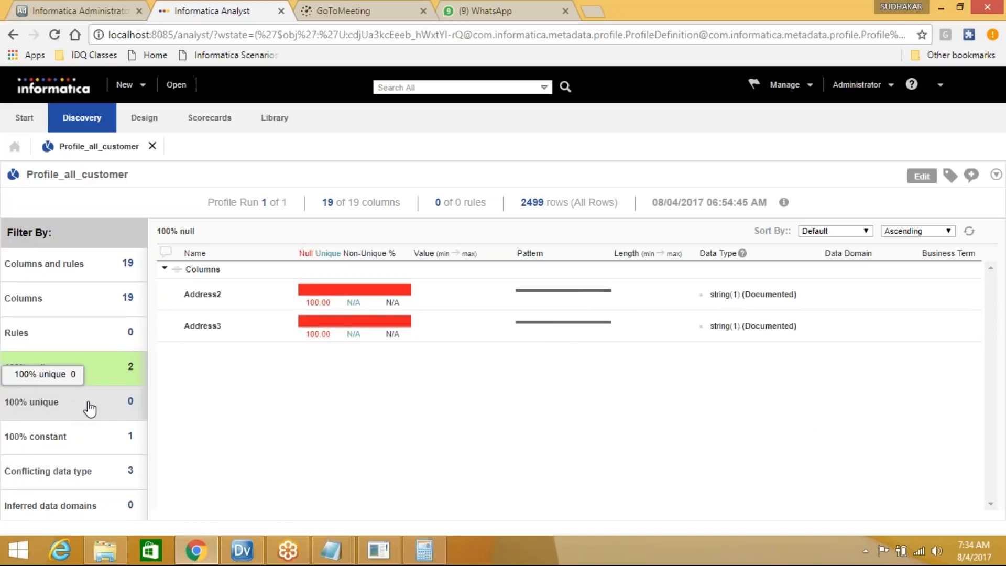
{"action": "left_click", "coordinate": [96, 445]}
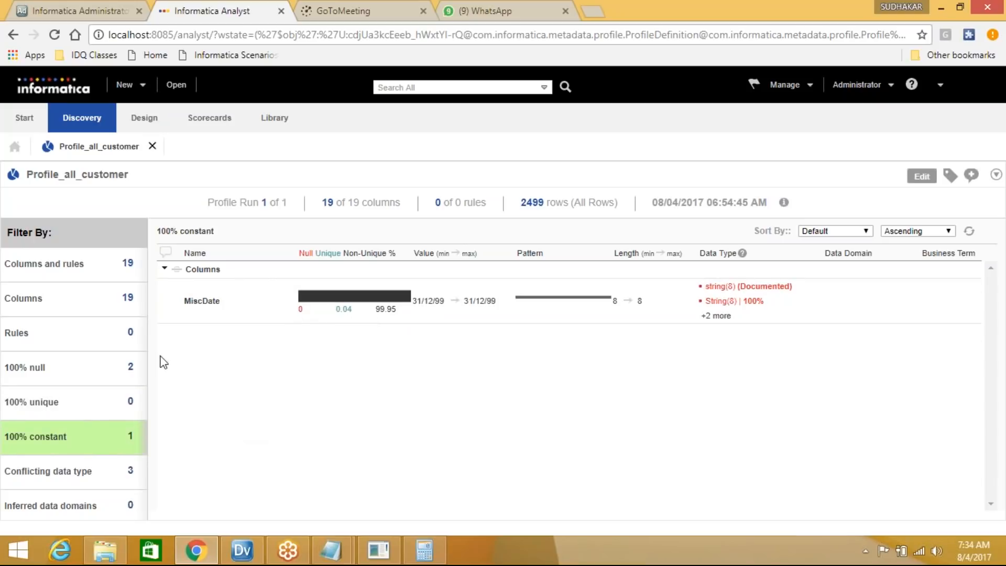
{"action": "left_click", "coordinate": [54, 269]}
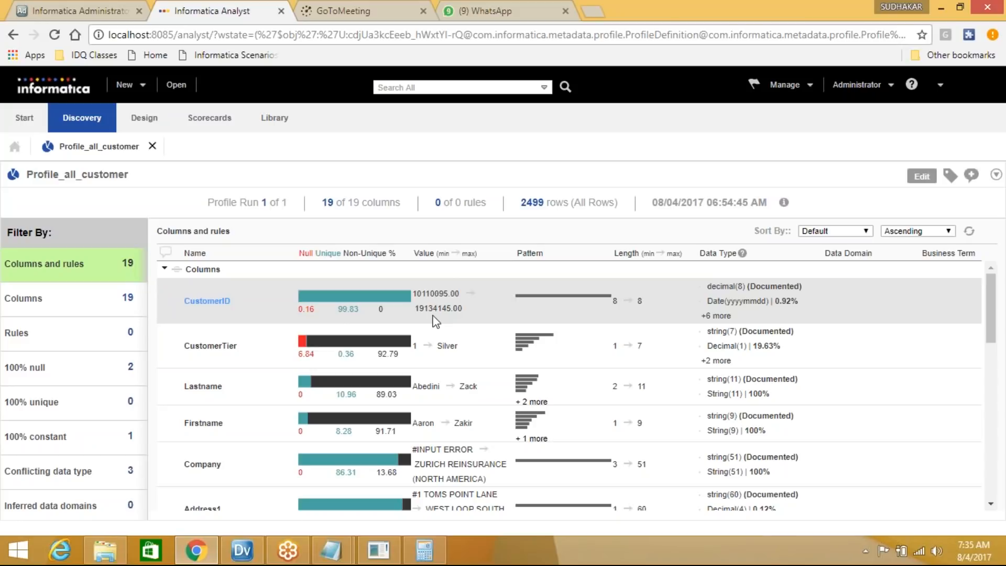
{"action": "mouse_move", "coordinate": [566, 299]}
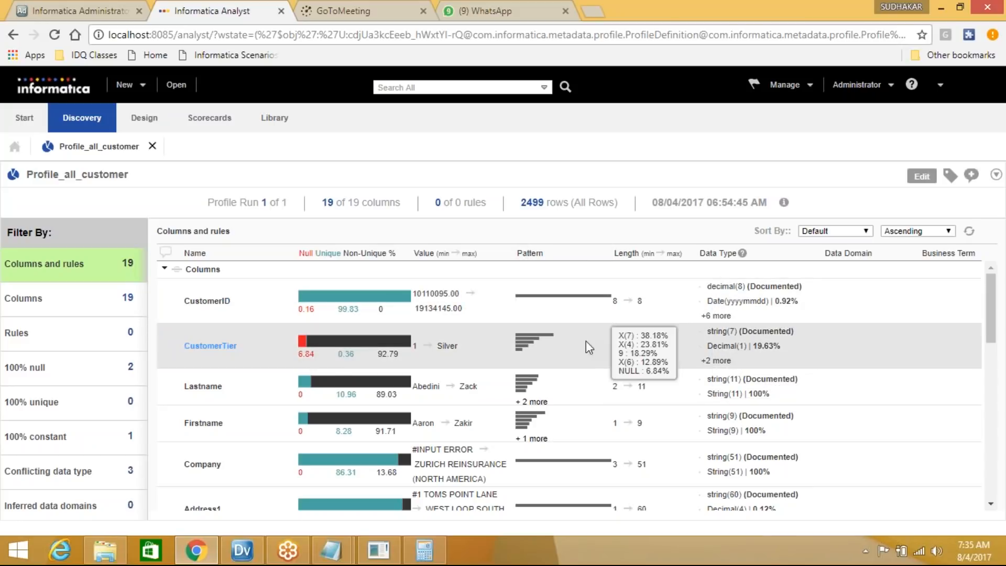
Review CustomerTier's details: 9 distinct values, with Diamond most frequent at 602 (24.09%)
{"action": "left_click", "coordinate": [219, 347]}
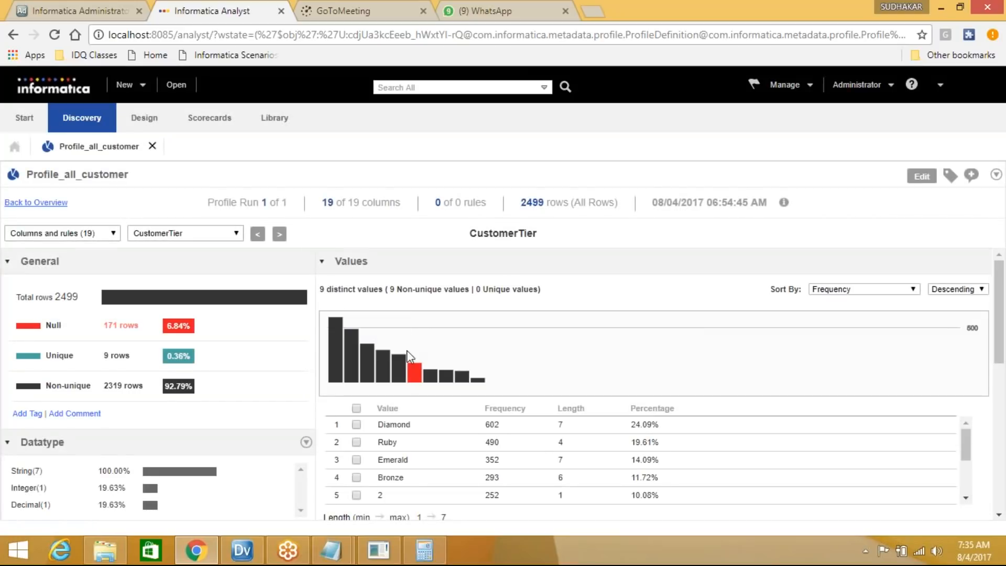
{"action": "mouse_move", "coordinate": [1002, 309]}
{"action": "left_mouse_down"}
{"action": "mouse_move", "coordinate": [1001, 430]}
{"action": "mouse_move", "coordinate": [1000, 296]}
{"action": "left_mouse_up"}
{"action": "scroll", "coordinate": [292, 381], "scroll_direction": "down", "scroll_amount": 1}
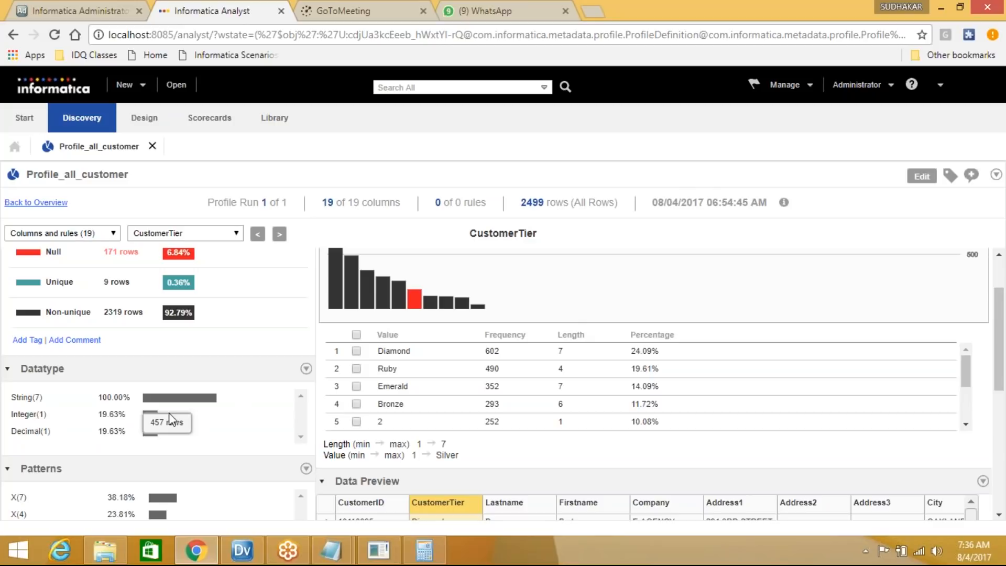
{"action": "scroll", "coordinate": [209, 449], "scroll_direction": "down", "scroll_amount": 2}
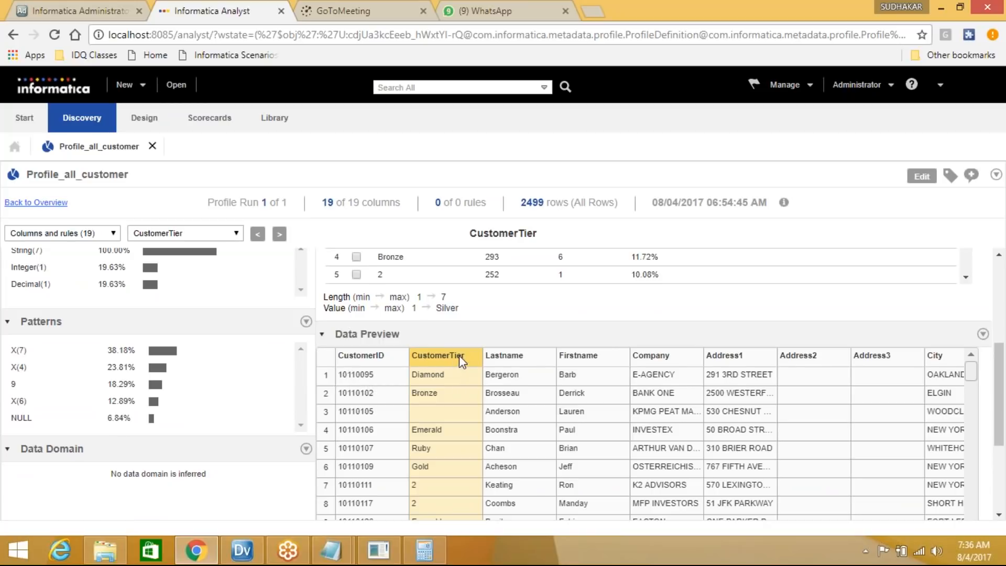
{"action": "scroll", "coordinate": [447, 412], "scroll_direction": "down", "scroll_amount": 3}
{"action": "scroll", "coordinate": [444, 435], "scroll_direction": "up", "scroll_amount": 3}
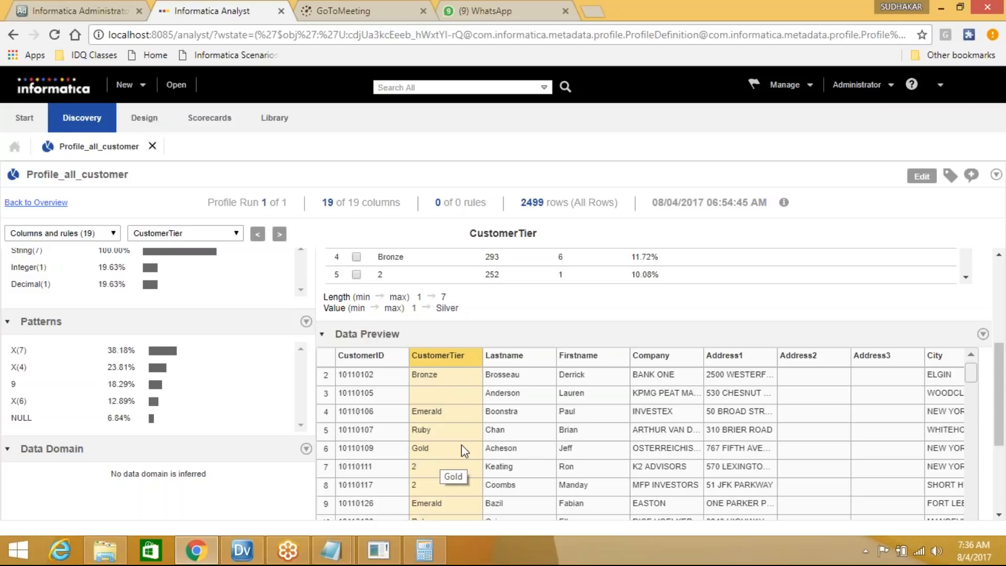
{"action": "scroll", "coordinate": [461, 444], "scroll_direction": "up", "scroll_amount": 4}
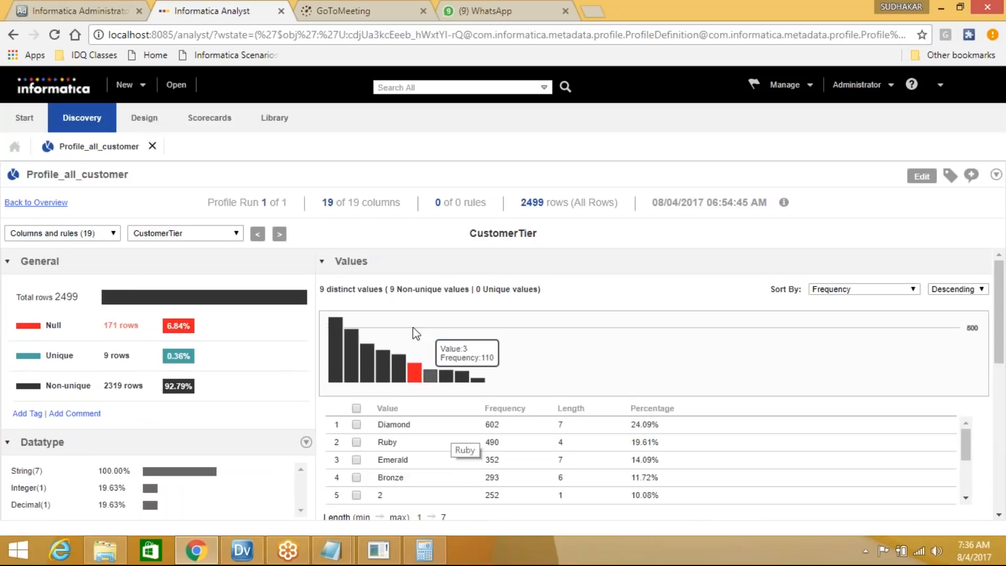
{"action": "mouse_move", "coordinate": [338, 349]}
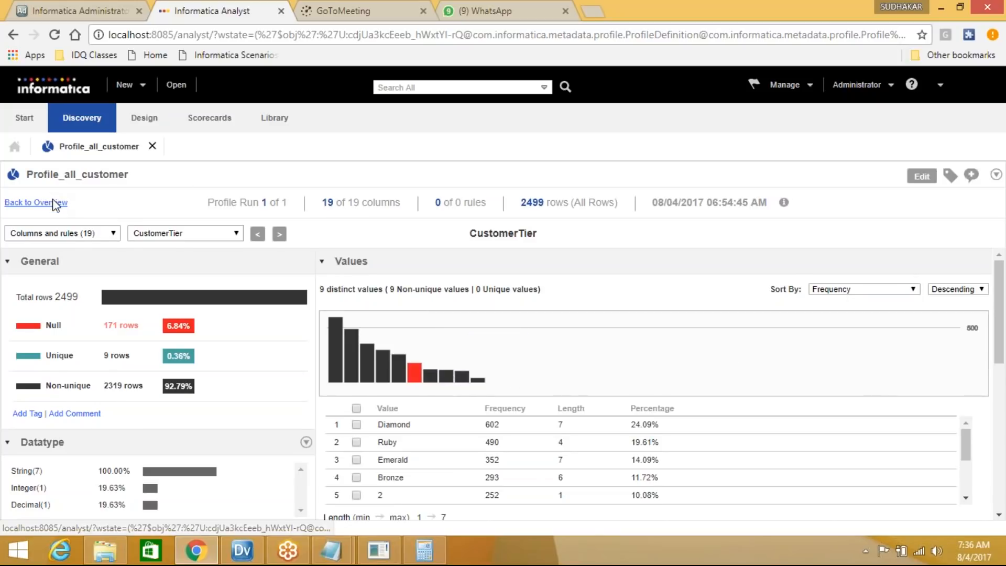
Review the CustomerID column's value details, then close the Informatica Analyst tab
{"action": "left_click", "coordinate": [36, 205]}
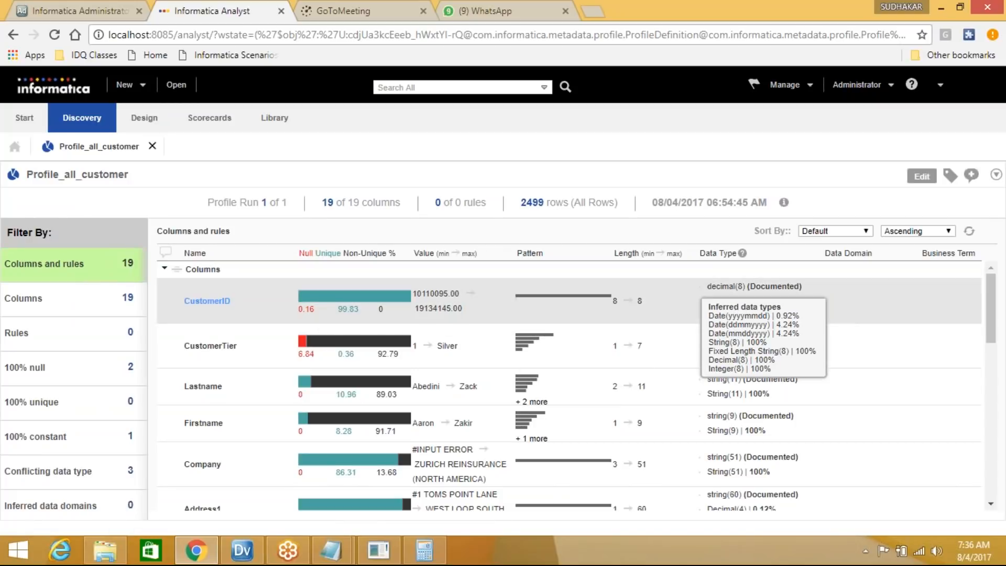
{"action": "left_click", "coordinate": [207, 303]}
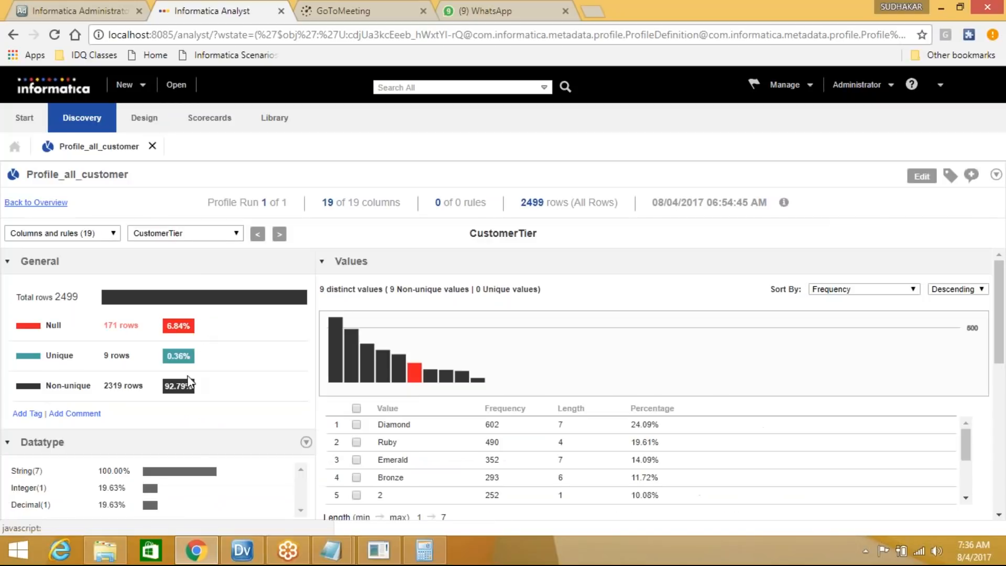
{"action": "scroll", "coordinate": [268, 354], "scroll_direction": "down", "scroll_amount": 3}
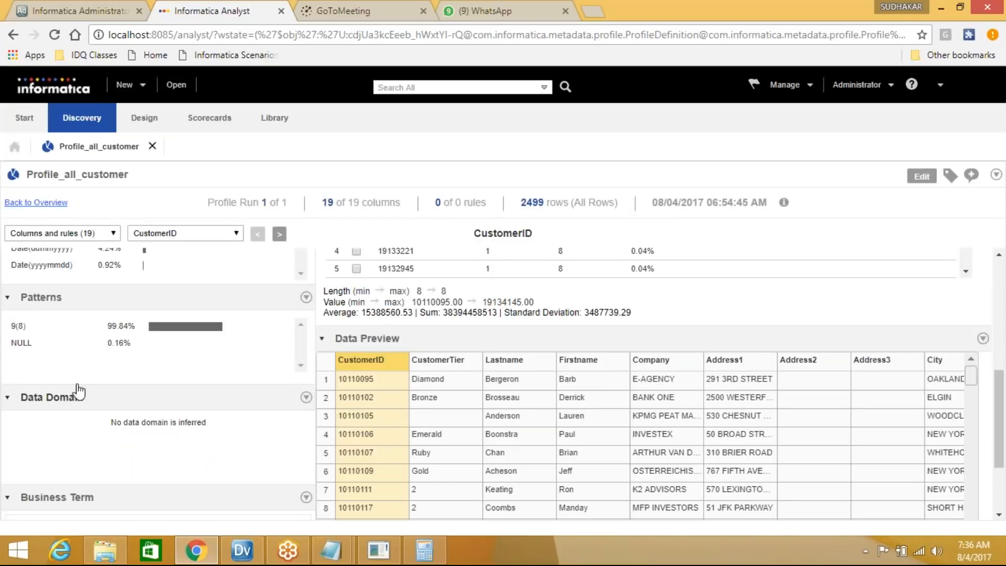
{"action": "scroll", "coordinate": [158, 341], "scroll_direction": "up", "scroll_amount": 5}
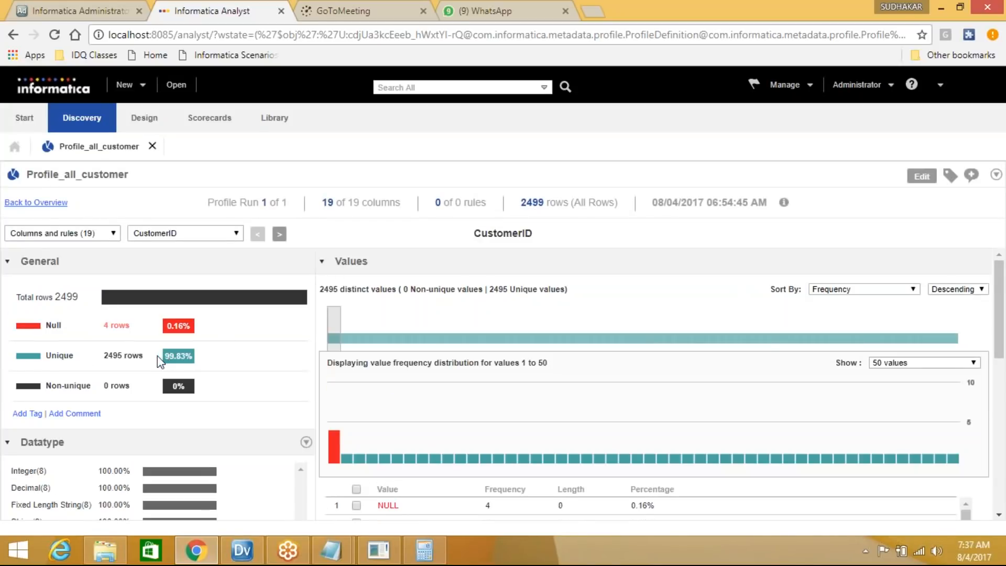
{"action": "scroll", "coordinate": [160, 362], "scroll_direction": "down", "scroll_amount": 5}
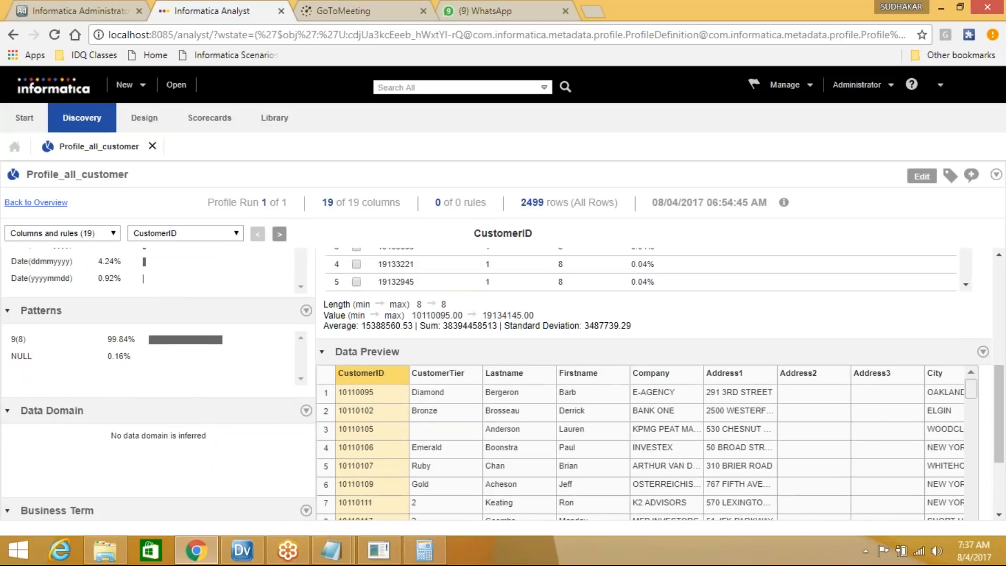
{"action": "scroll", "coordinate": [379, 457], "scroll_direction": "down", "scroll_amount": 3}
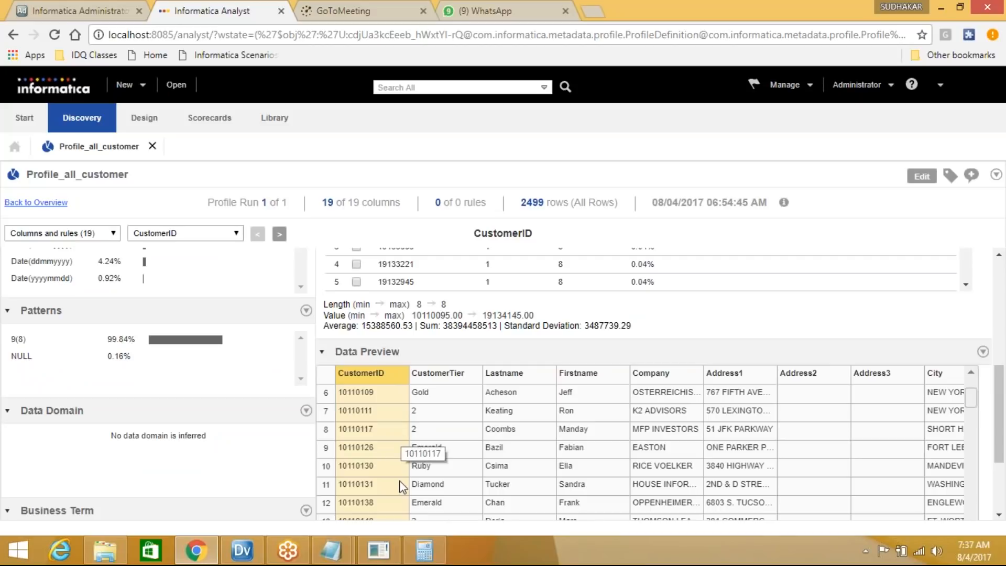
{"action": "scroll", "coordinate": [400, 479], "scroll_direction": "up", "scroll_amount": 10}
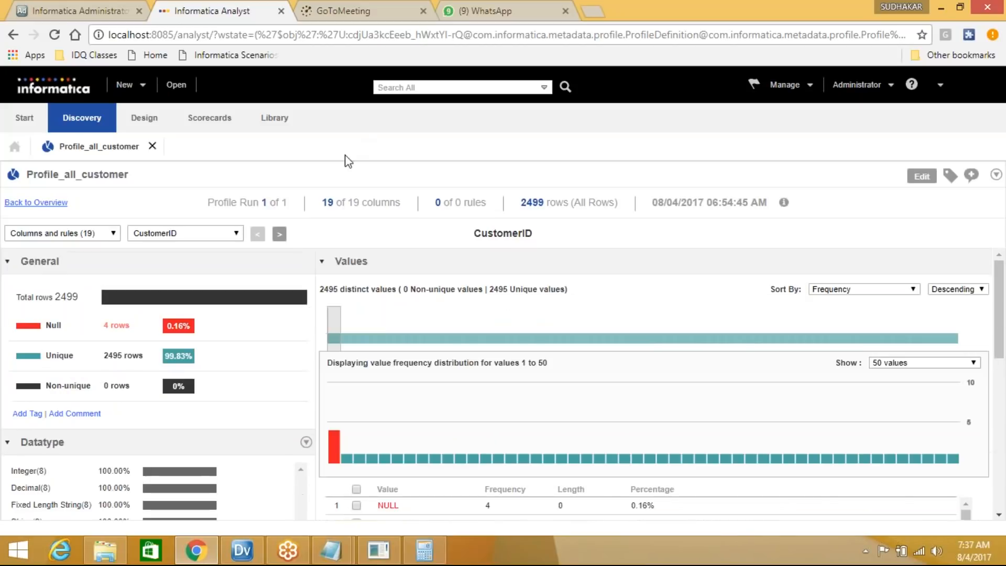
{"action": "left_click", "coordinate": [281, 11]}
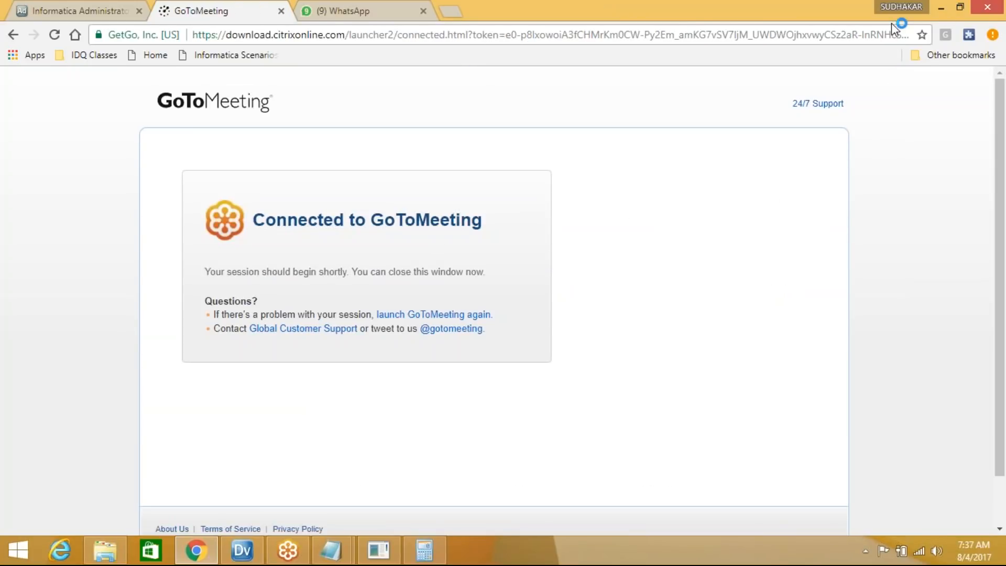
{"action": "left_click", "coordinate": [941, 7]}
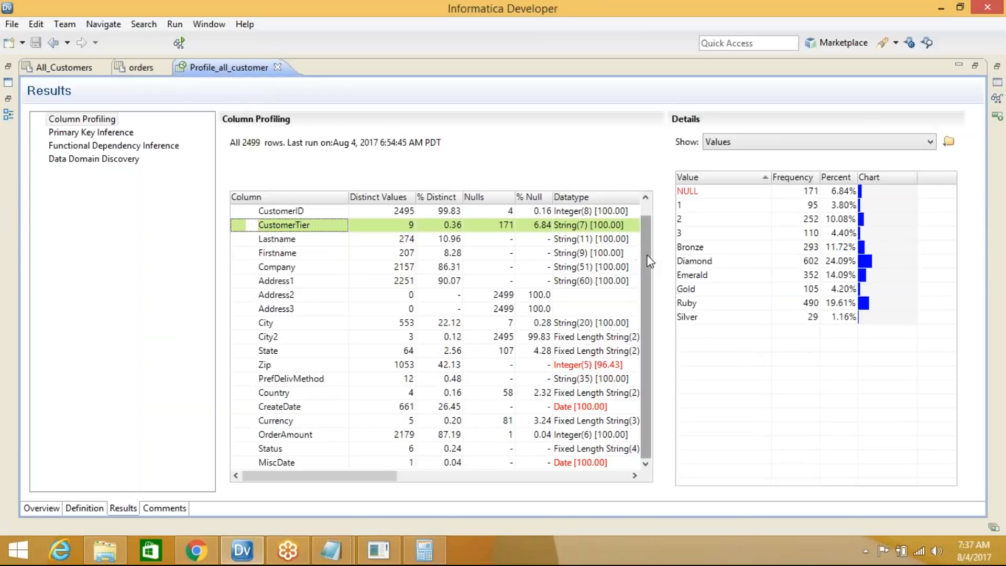
{"action": "scroll", "coordinate": [536, 386], "scroll_direction": "up", "scroll_amount": 1}
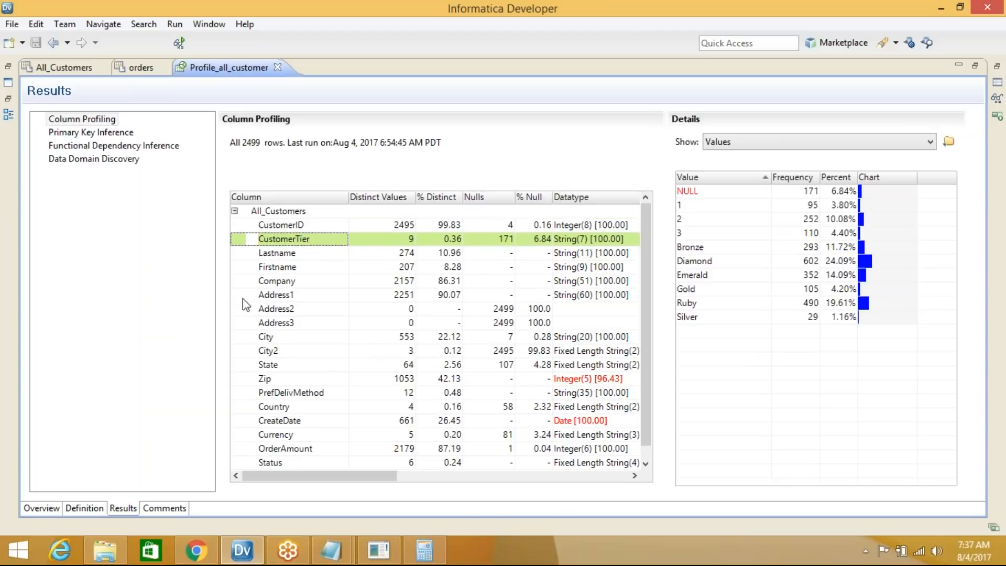
{"action": "scroll", "coordinate": [643, 255], "scroll_direction": "down", "scroll_amount": 1}
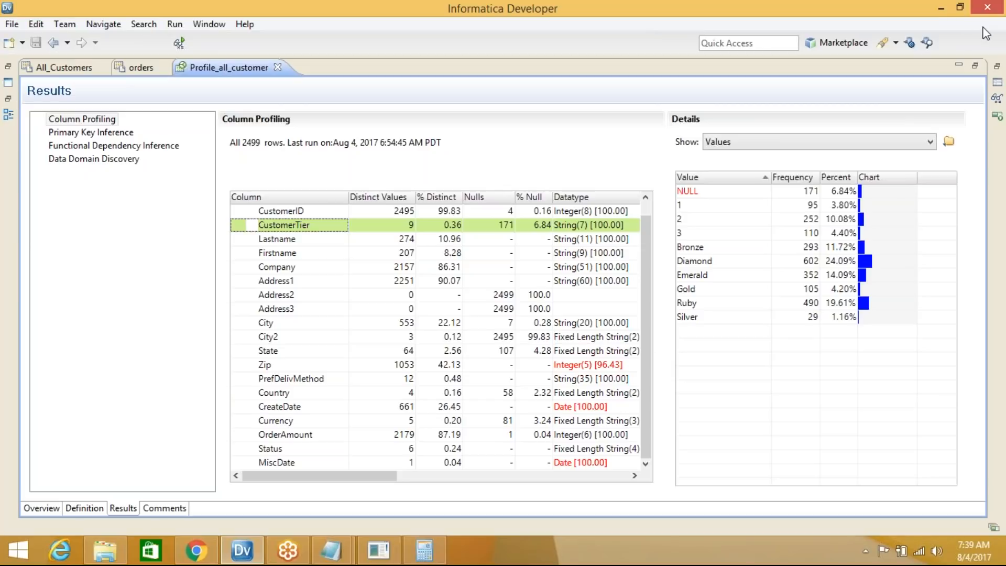
{"action": "left_click", "coordinate": [636, 225]}
{"action": "left_click", "coordinate": [696, 250]}
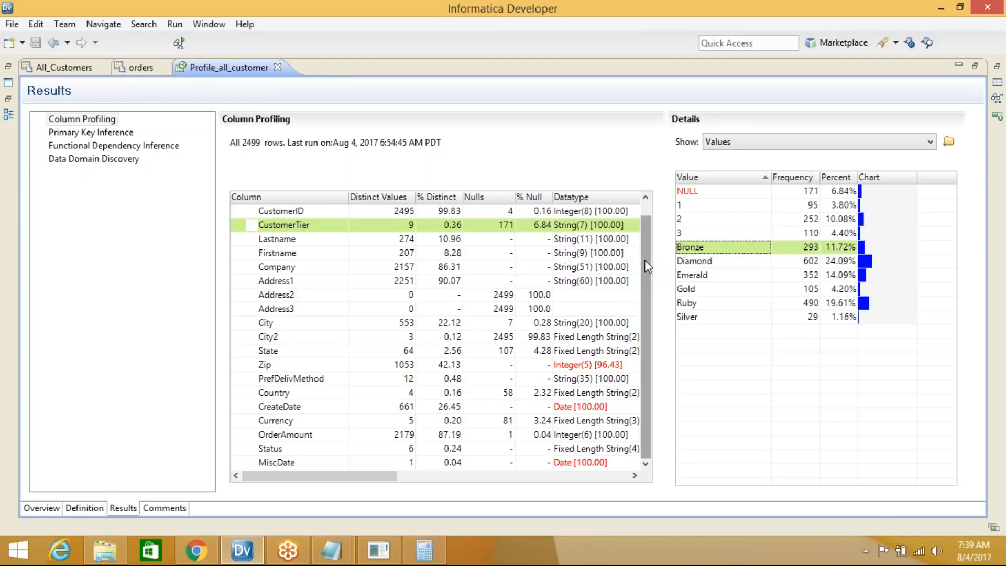
{"action": "left_click", "coordinate": [647, 278]}
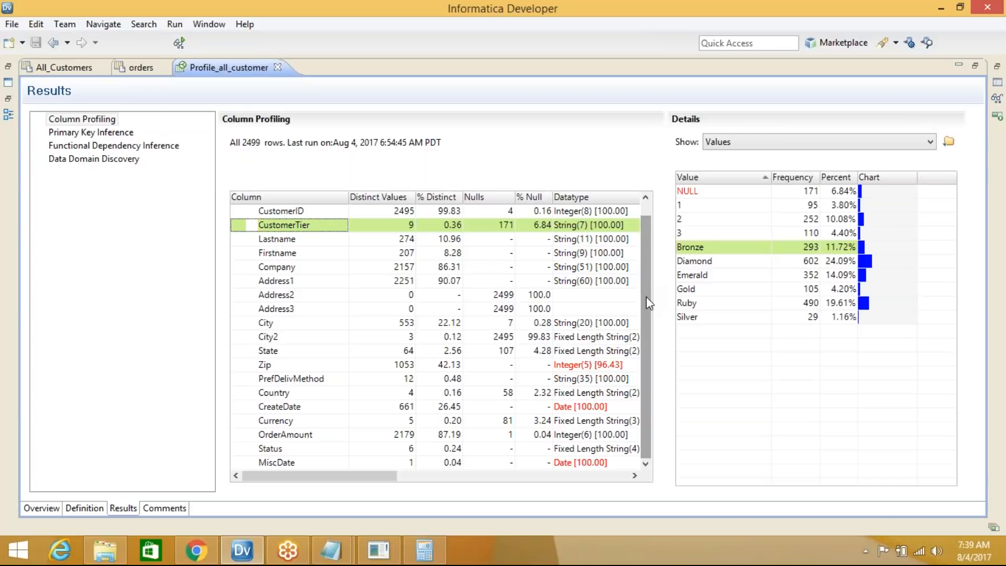
{"action": "scroll", "coordinate": [663, 333], "scroll_direction": "up", "scroll_amount": 1}
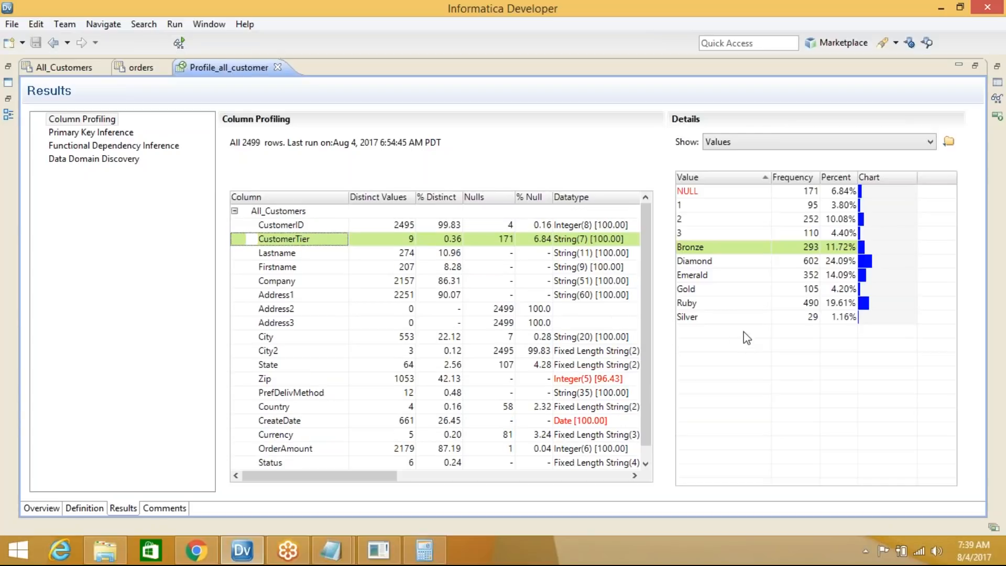
{"action": "left_click", "coordinate": [779, 17]}
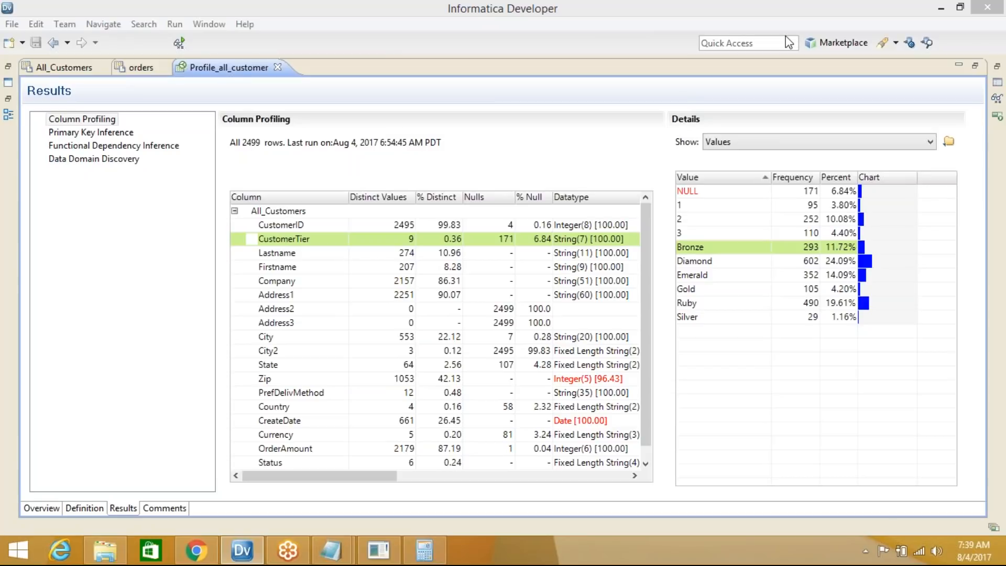
{"action": "left_click", "coordinate": [832, 75]}
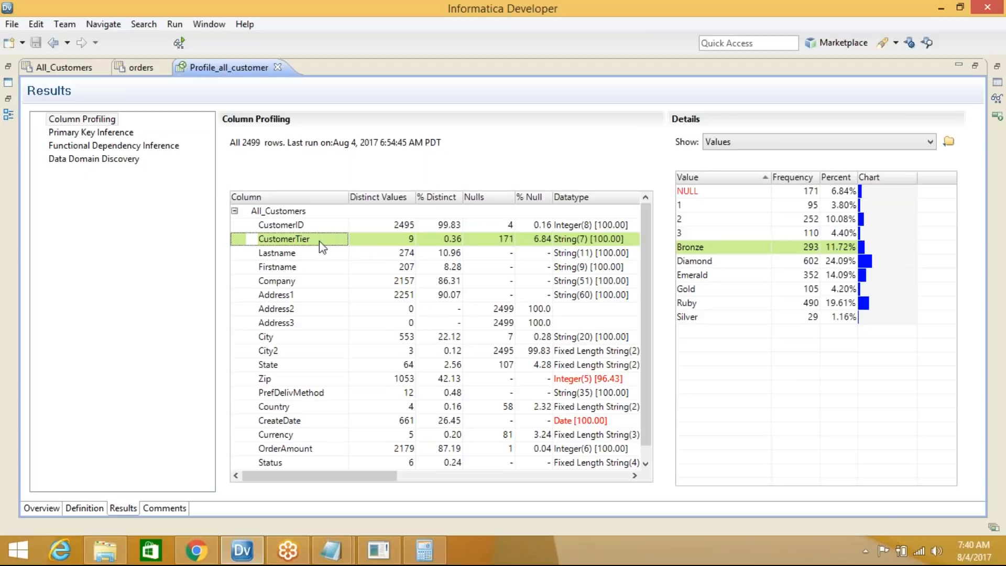
{"action": "left_click", "coordinate": [286, 255]}
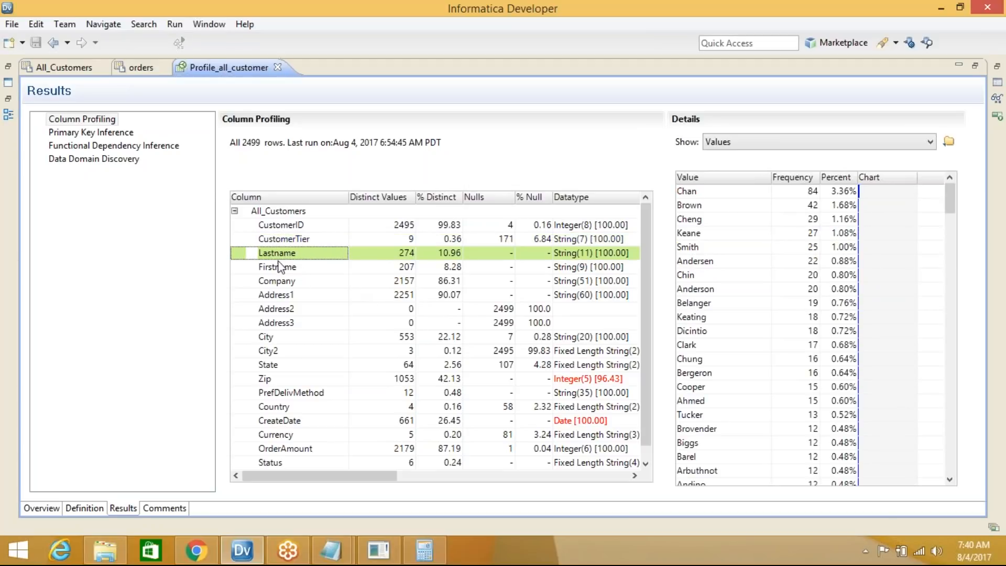
{"action": "left_click", "coordinate": [277, 239]}
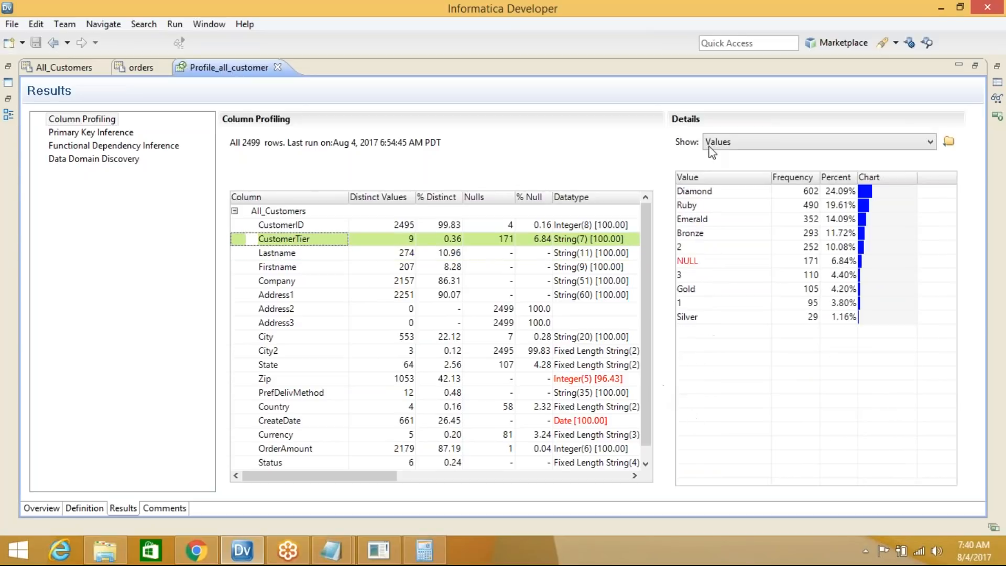
{"action": "left_click", "coordinate": [708, 178]}
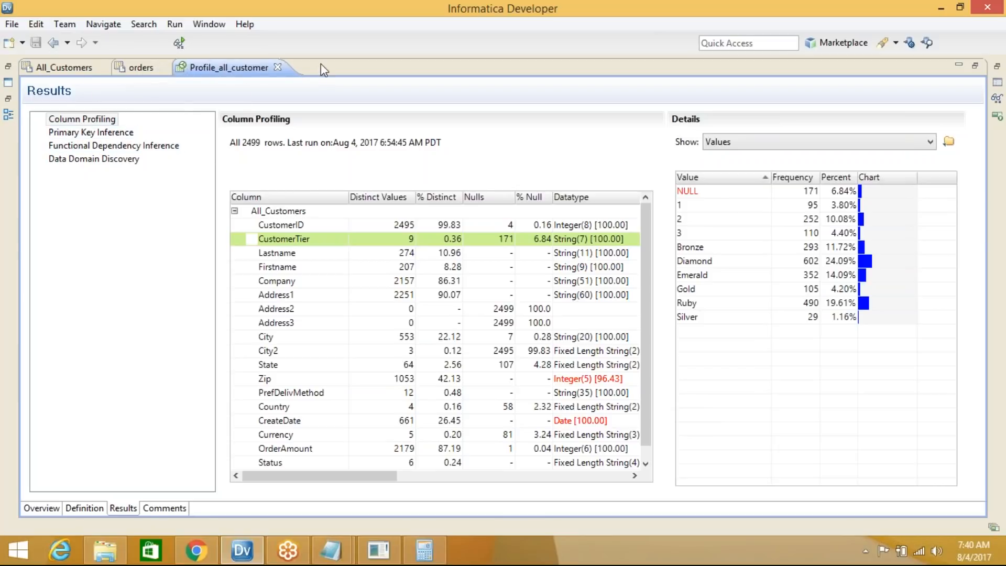
Switch to the All_Customers object, restore the editor layout, and bring up the requirements notes
{"action": "left_click", "coordinate": [80, 70]}
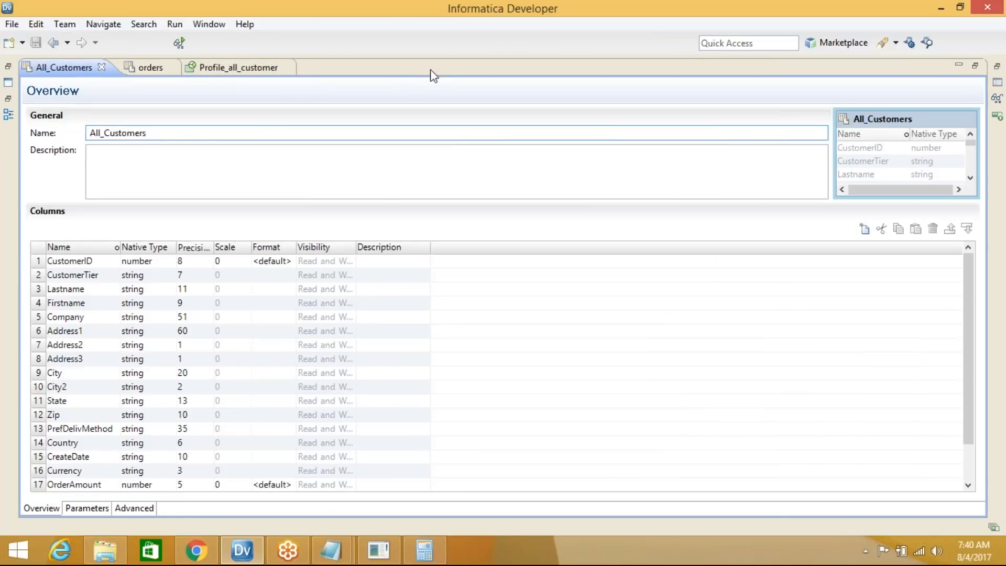
{"action": "double_click", "coordinate": [432, 68]}
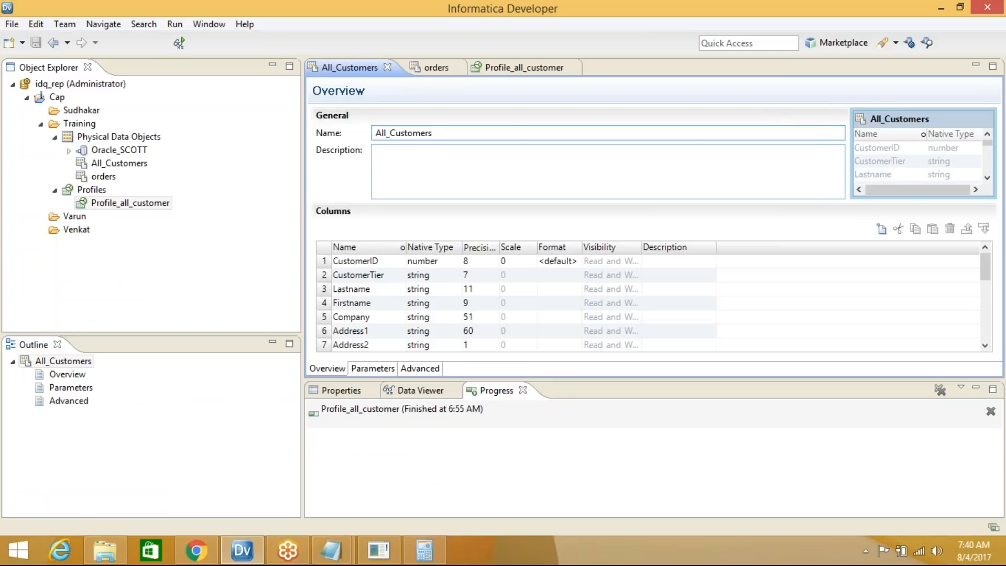
{"action": "mouse_move", "coordinate": [333, 549]}
{"action": "left_click", "coordinate": [286, 476]}
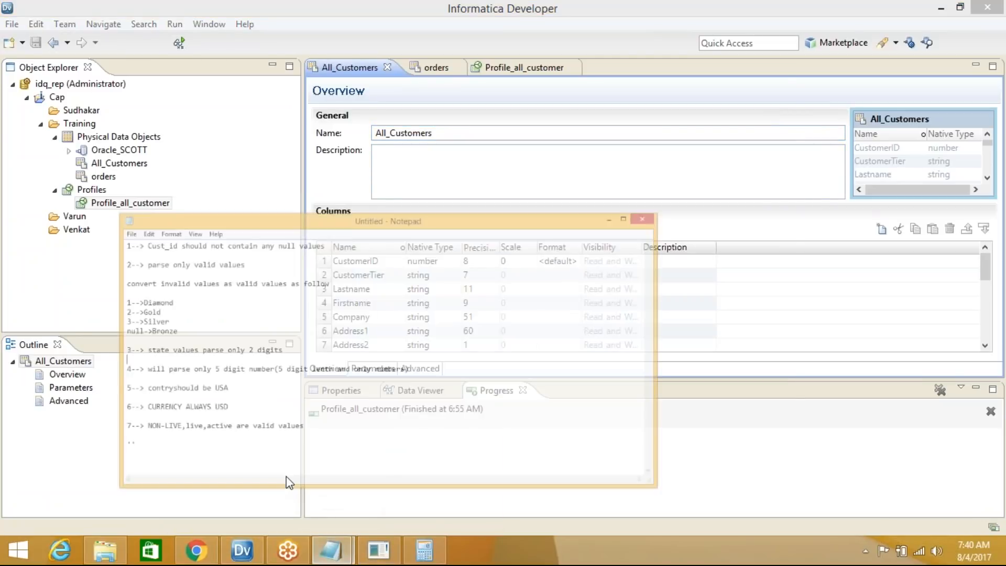
Highlight the tier conversion rules mapping 1, 2, 3 and null to Diamond, Gold, Silver, Bronze
{"action": "left_click_drag", "start_coordinate": [341, 129], "coordinate": [77, 134]}
{"action": "left_click", "coordinate": [405, 147]}
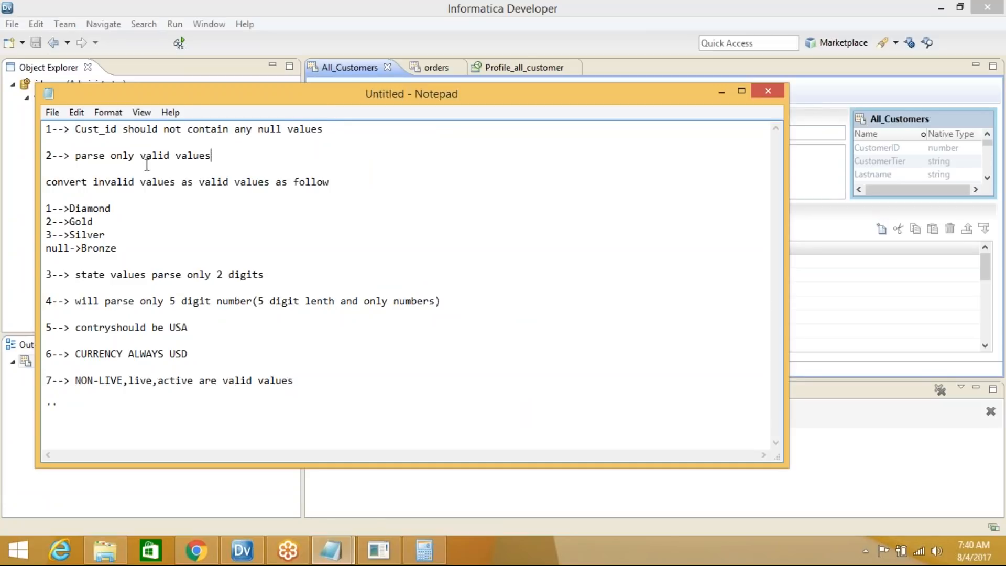
{"action": "left_click_drag", "start_coordinate": [236, 156], "coordinate": [78, 157]}
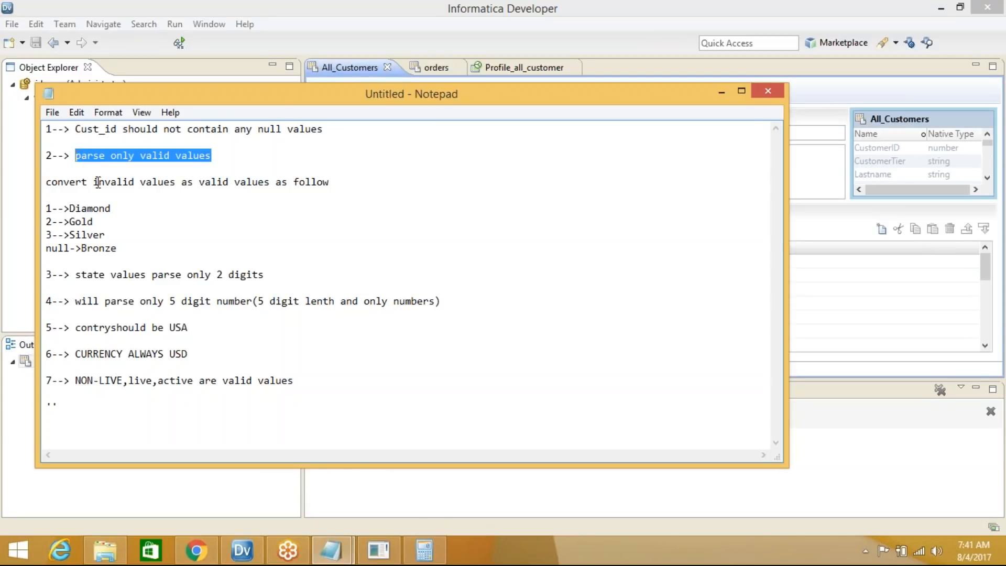
{"action": "left_click_drag", "start_coordinate": [129, 261], "coordinate": [47, 183]}
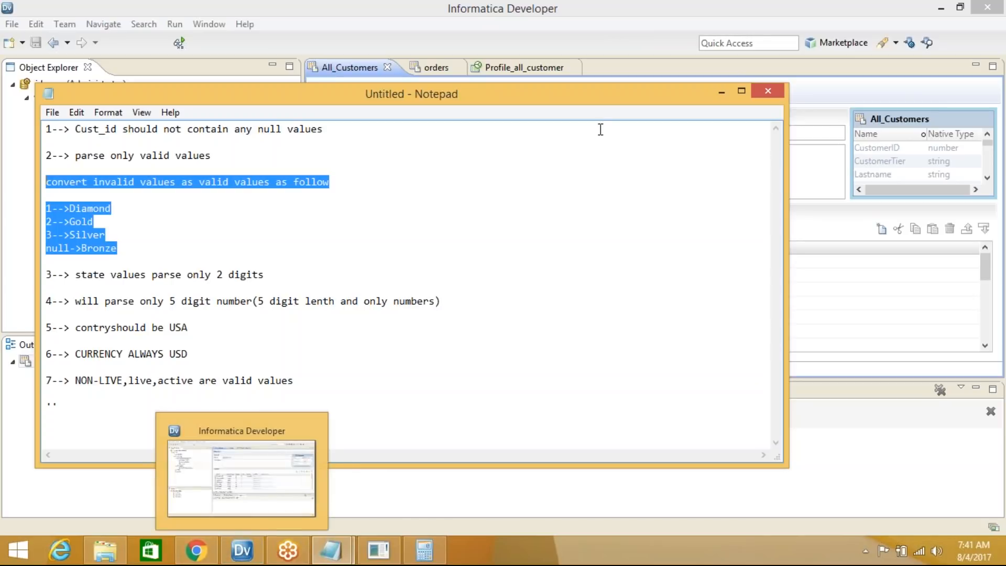
{"action": "left_click", "coordinate": [723, 94]}
Start an empty reference table in Training named Reference_Table_cust_tier
{"action": "left_click", "coordinate": [83, 129]}
{"action": "right_click", "coordinate": [82, 130]}
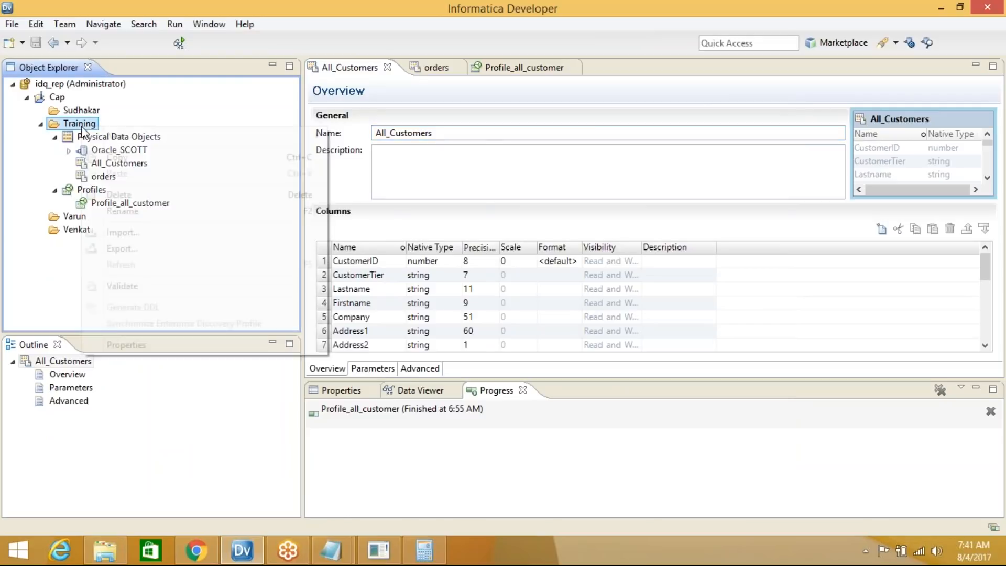
{"action": "mouse_move", "coordinate": [122, 135]}
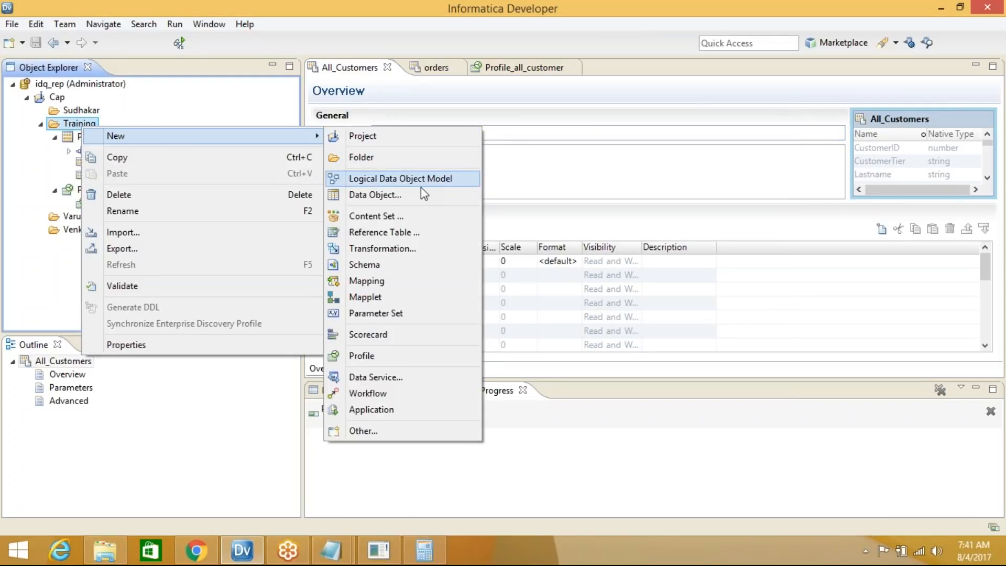
{"action": "left_click", "coordinate": [416, 234]}
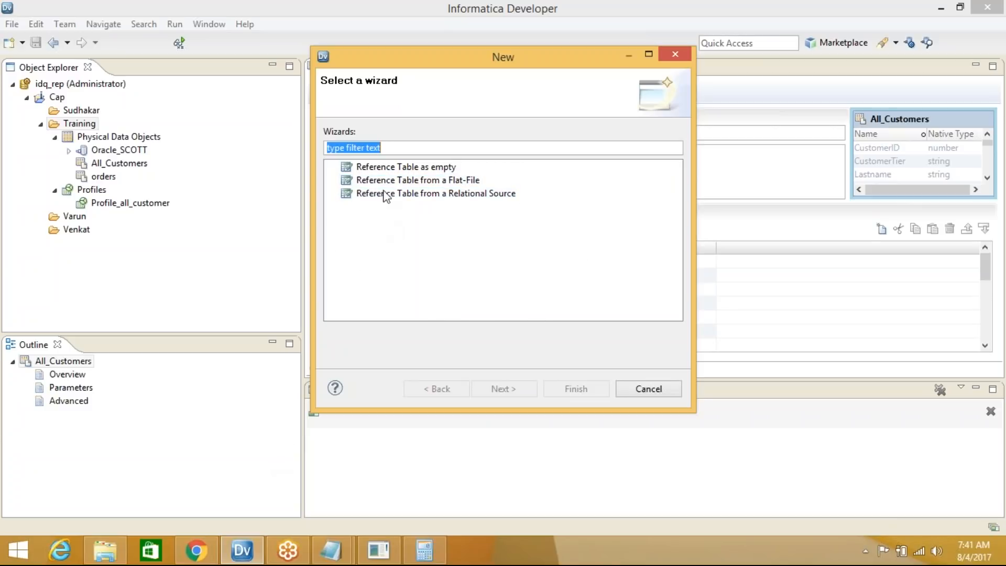
{"action": "left_click", "coordinate": [439, 167]}
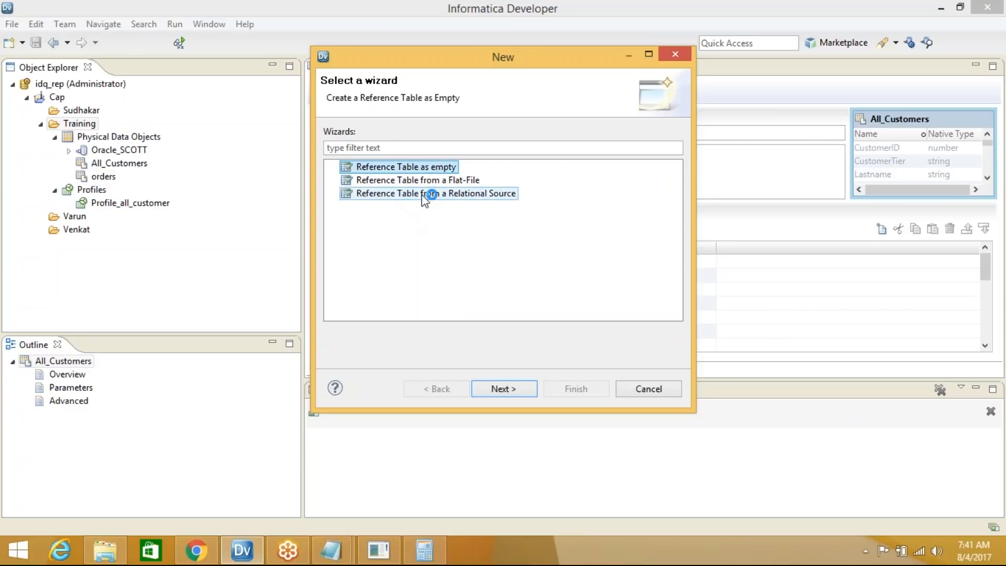
{"action": "left_click", "coordinate": [505, 388]}
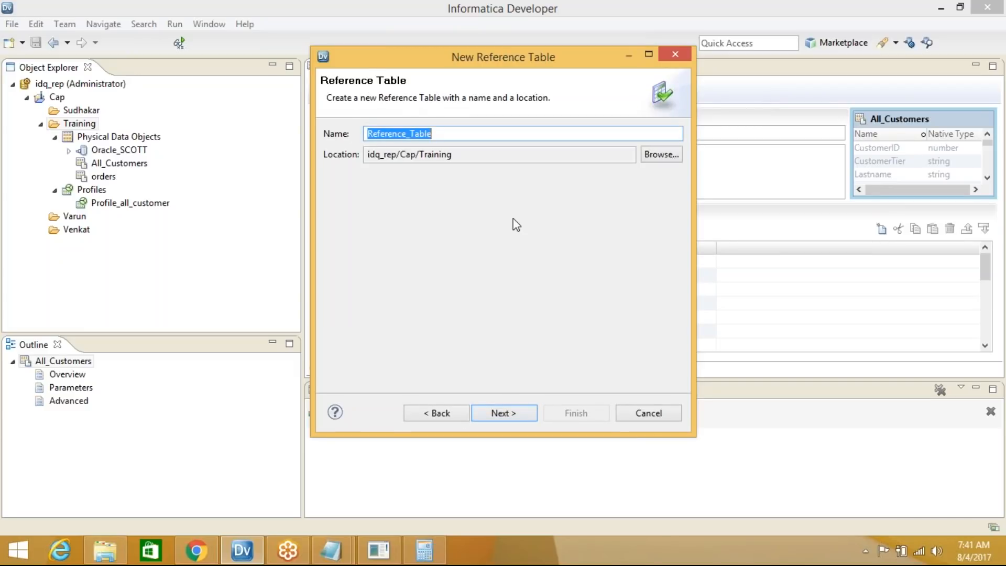
{"action": "left_click", "coordinate": [443, 133]}
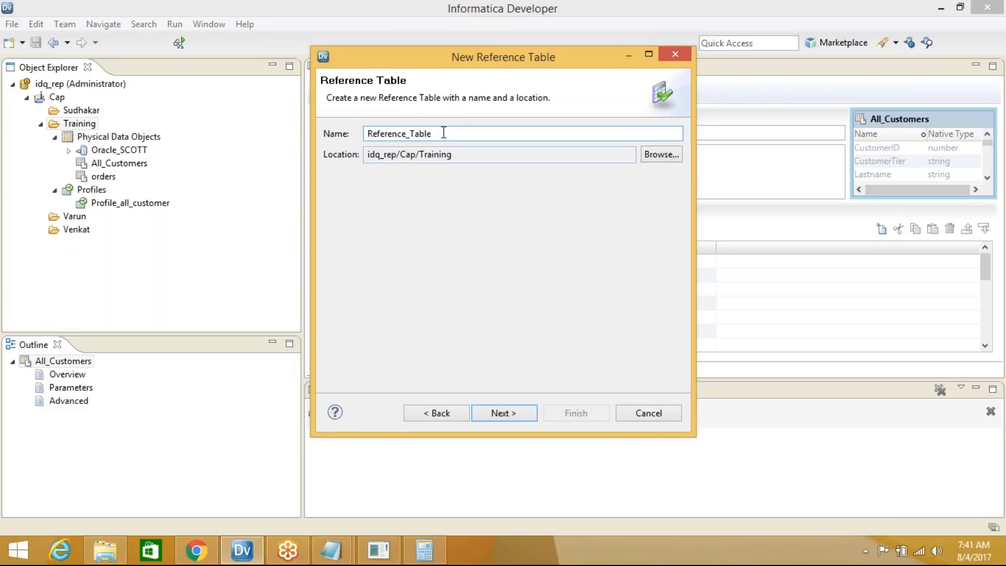
{"action": "type", "text": "_cust_tier"}
{"action": "left_click", "coordinate": [533, 412]}
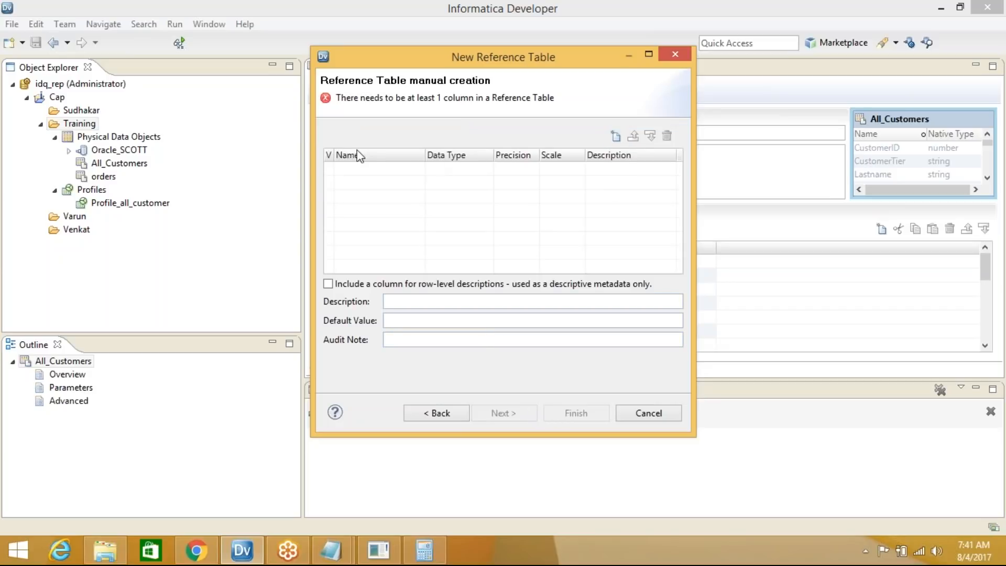
Add columns in_CUST_TIER and v_CUST_TIER, mark v_CUST_TIER as the valid column, and finish
{"action": "left_click_drag", "start_coordinate": [333, 155], "coordinate": [362, 155]}
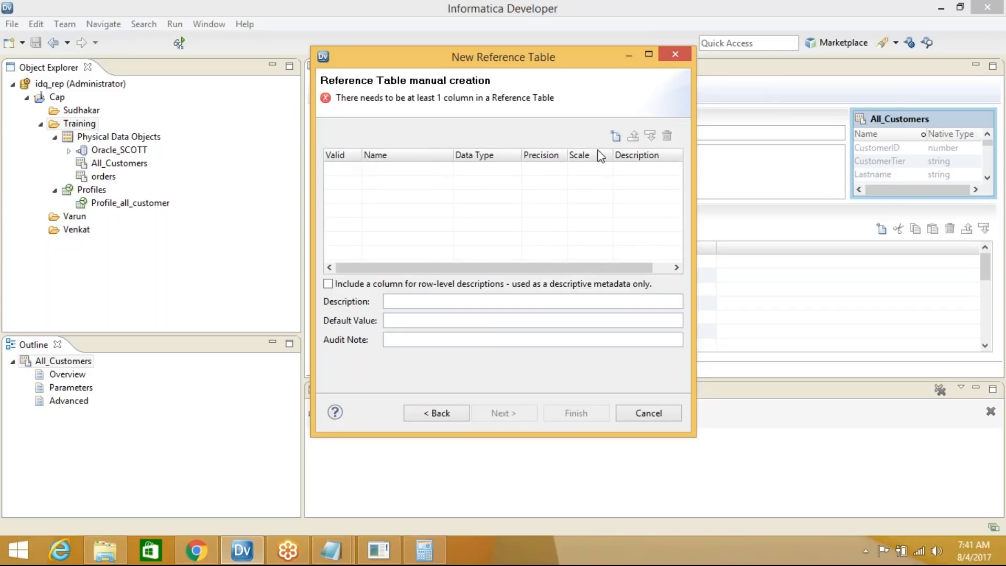
{"action": "left_click", "coordinate": [616, 136]}
{"action": "left_click", "coordinate": [617, 136]}
{"action": "left_click", "coordinate": [422, 171]}
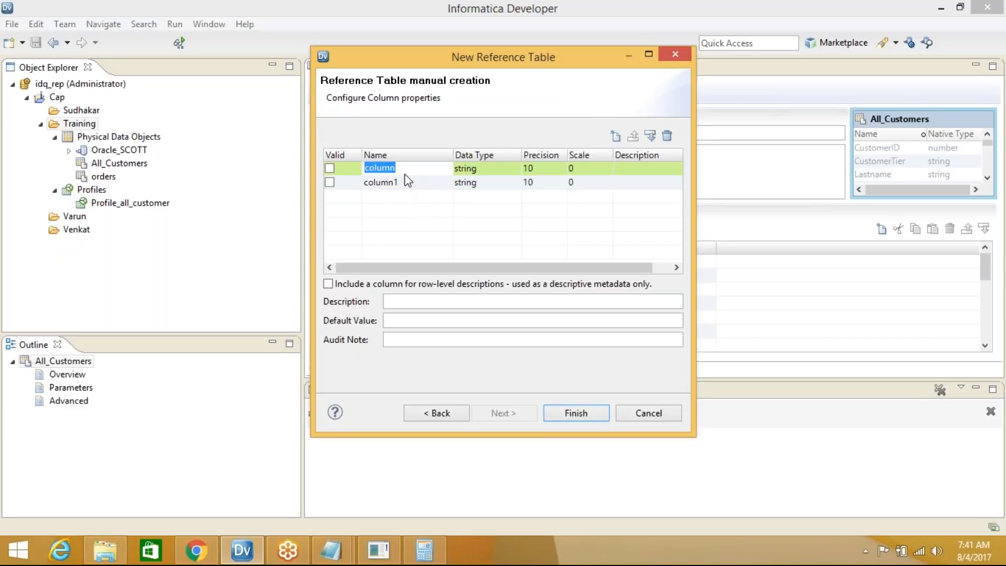
{"action": "type", "text": "IN"}
{"action": "key", "text": "BackSpace"}
{"action": "key", "text": "BackSpace"}
{"action": "type", "text": "in_CUST_TIER"}
{"action": "left_click", "coordinate": [403, 182]}
{"action": "type", "text": "V"}
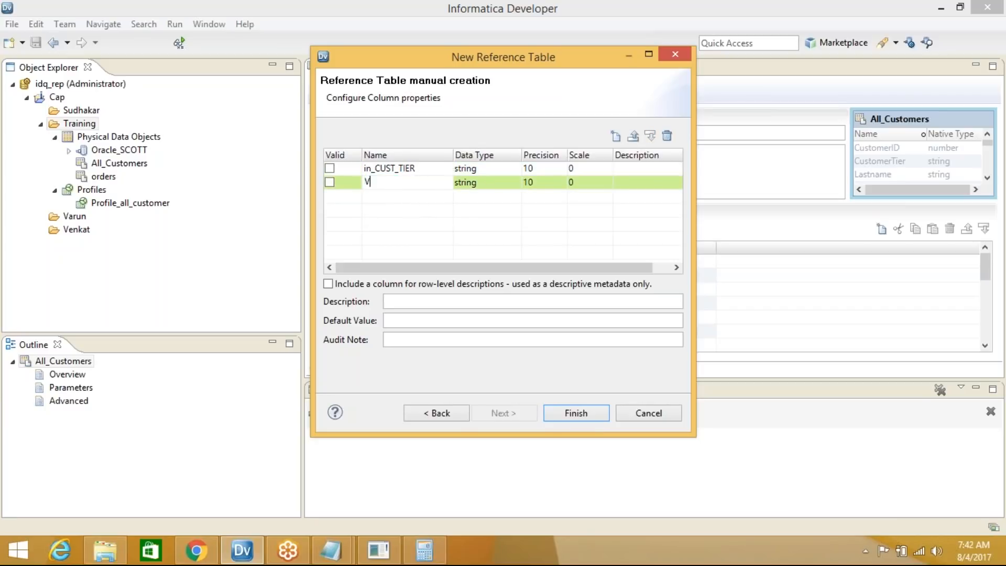
{"action": "key", "text": "BackSpace"}
{"action": "type", "text": "v_CUST_TIER"}
{"action": "left_click", "coordinate": [329, 182]}
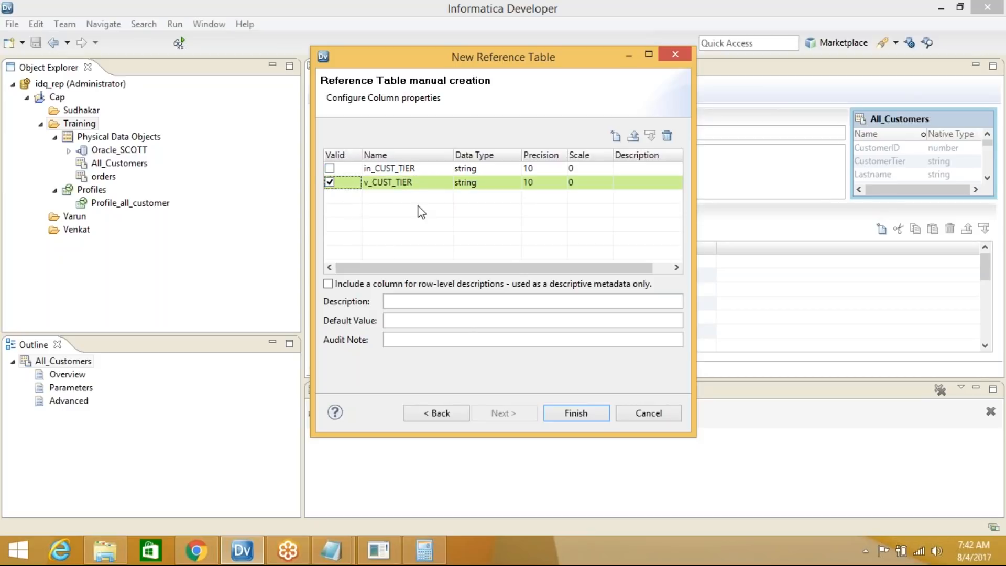
{"action": "left_click", "coordinate": [567, 420]}
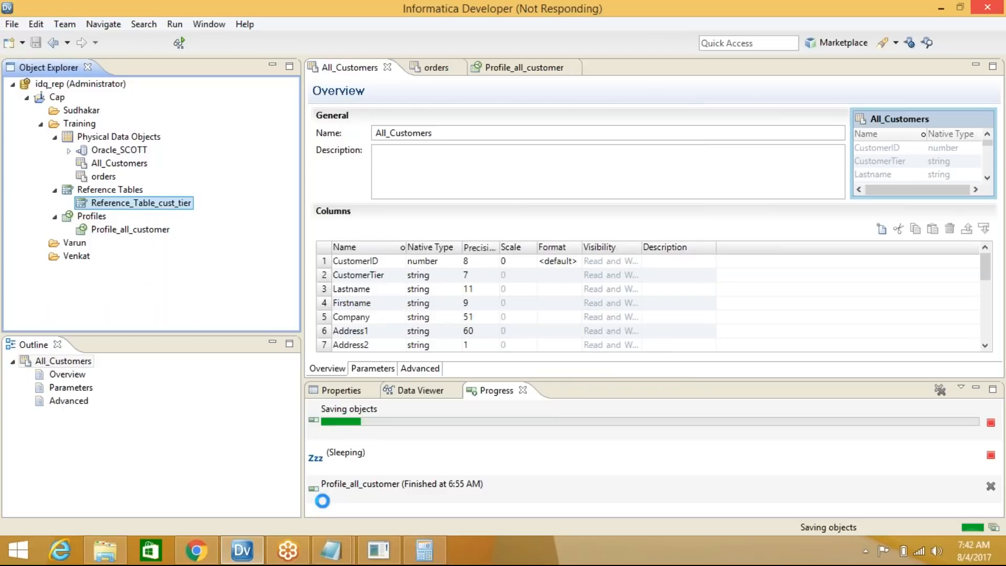
Open Reference_Table_cust_tier, resize the editor, and show its empty in_CUST_TIER / v_CUST_TIER grid
{"action": "left_click", "coordinate": [341, 559]}
{"action": "left_click", "coordinate": [341, 558]}
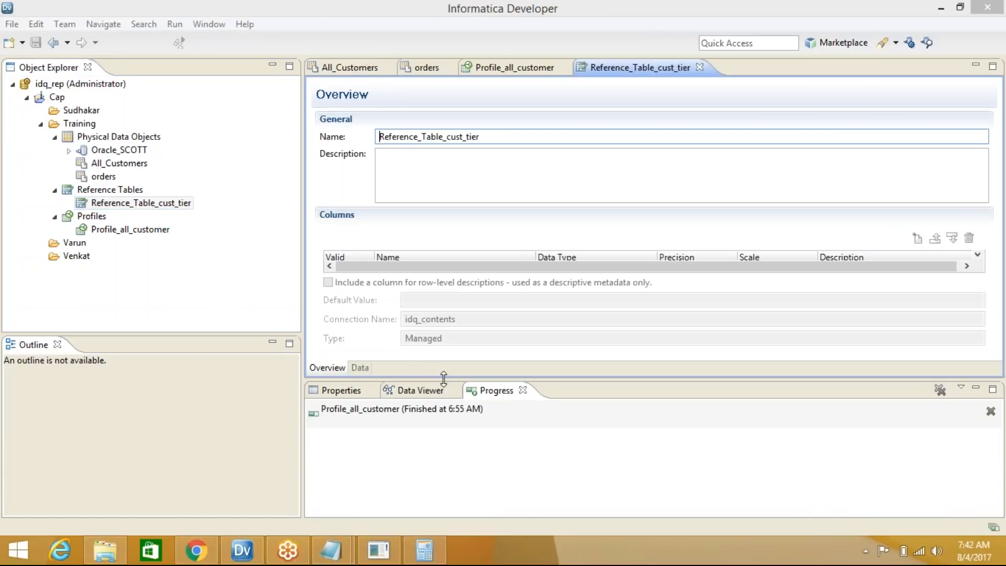
{"action": "left_click_drag", "start_coordinate": [443, 381], "coordinate": [468, 274]}
{"action": "left_click", "coordinate": [362, 265]}
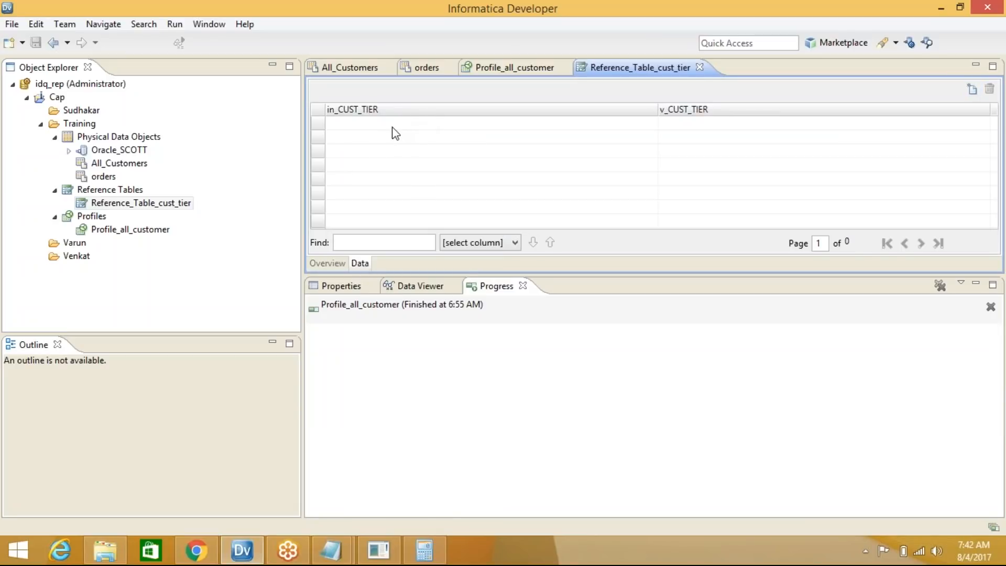
Add two rows and enter Gold as both the input and standard value of row 1
{"action": "left_click", "coordinate": [972, 89]}
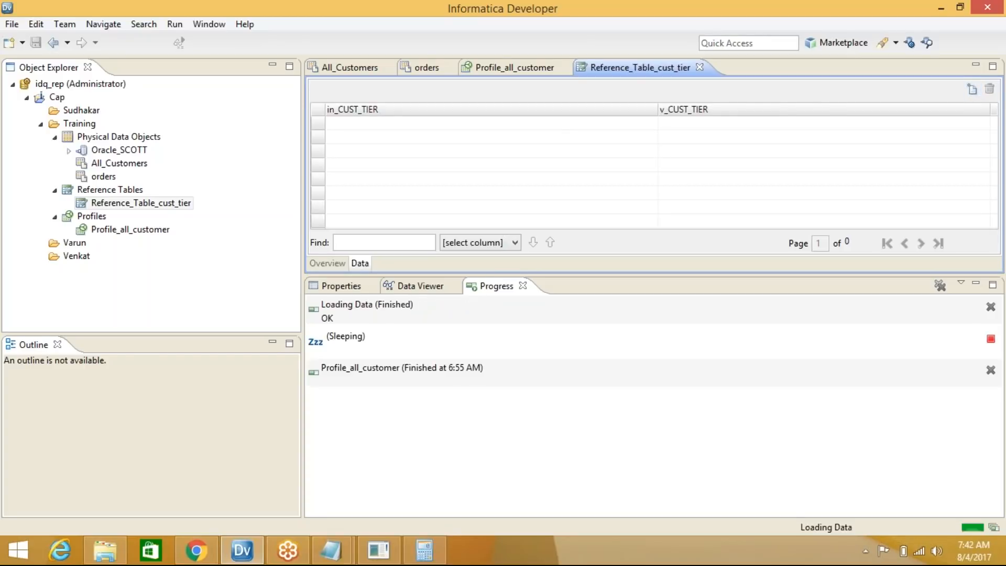
{"action": "left_click", "coordinate": [974, 88]}
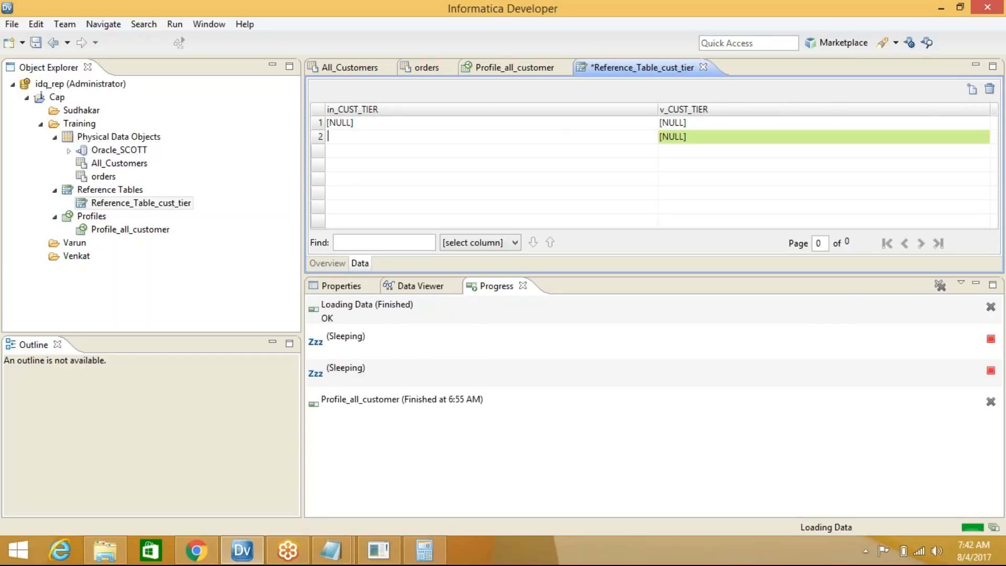
{"action": "left_click", "coordinate": [358, 126]}
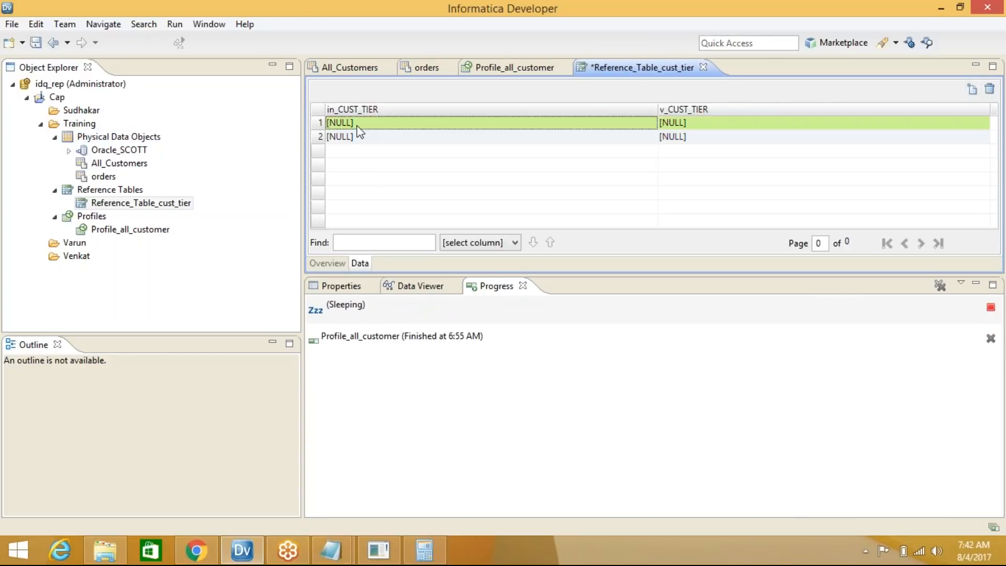
{"action": "left_click", "coordinate": [361, 125]}
{"action": "type", "text": "gOL"}
{"action": "key", "text": "BackSpace"}
{"action": "key", "text": "BackSpace"}
{"action": "key", "text": "BackSpace"}
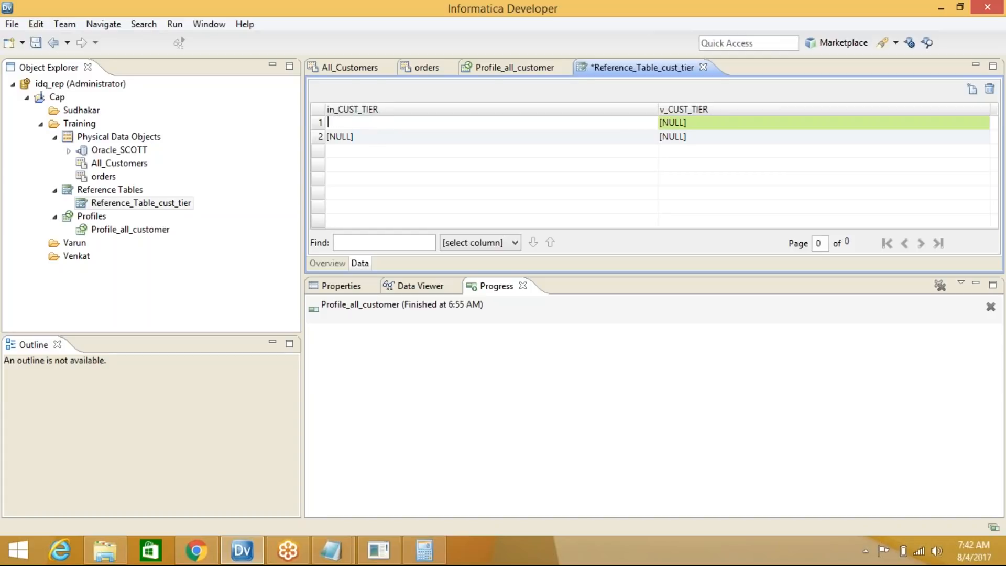
{"action": "type", "text": "Gold"}
{"action": "left_click", "coordinate": [715, 129]}
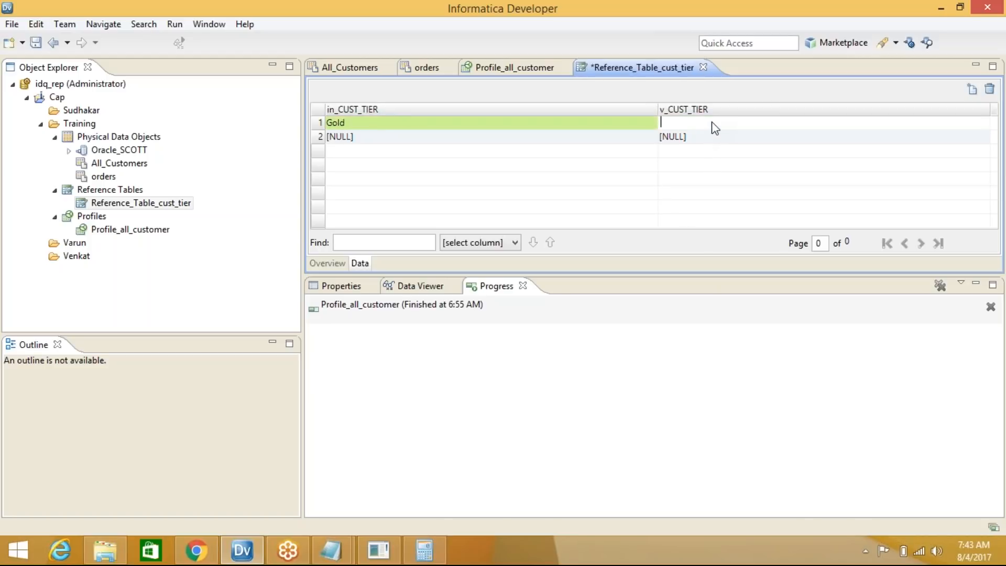
{"action": "type", "text": "Gold"}
{"action": "left_click", "coordinate": [470, 137]}
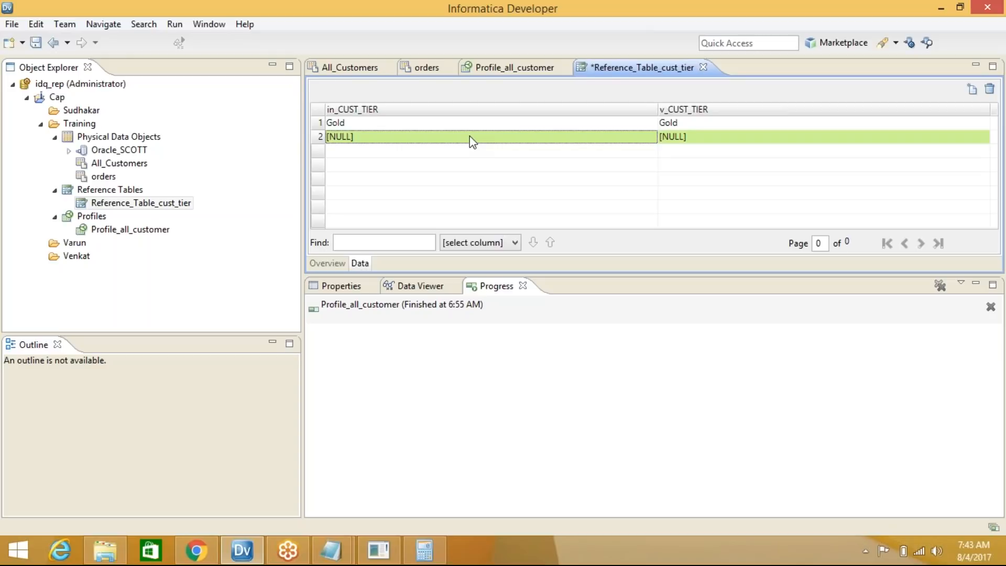
Enter Diamond/Diamond and Silver/Silver in rows 2 and 3, adding three blank rows
{"action": "left_click", "coordinate": [470, 137]}
{"action": "type", "text": "Diamond"}
{"action": "left_click", "coordinate": [727, 141]}
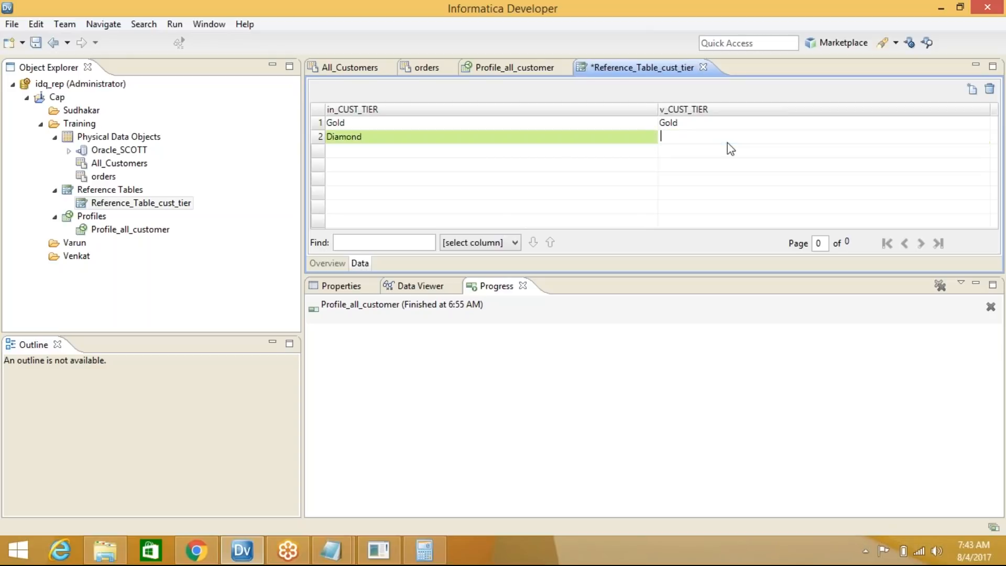
{"action": "type", "text": "Diamond"}
{"action": "left_click", "coordinate": [973, 89]}
{"action": "left_click", "coordinate": [973, 89]}
{"action": "left_click", "coordinate": [972, 89]}
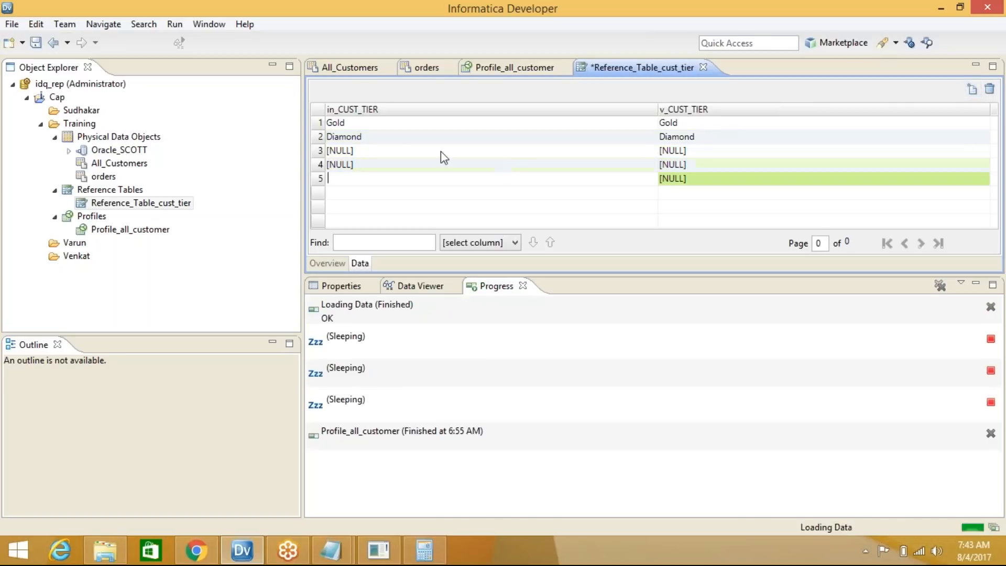
{"action": "left_click", "coordinate": [398, 150]}
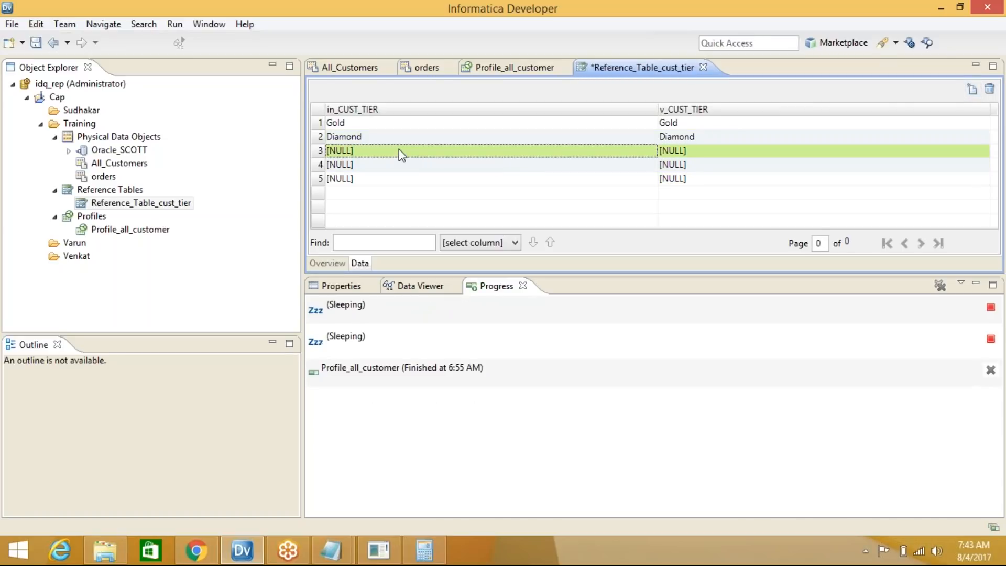
{"action": "type", "text": "Sil"}
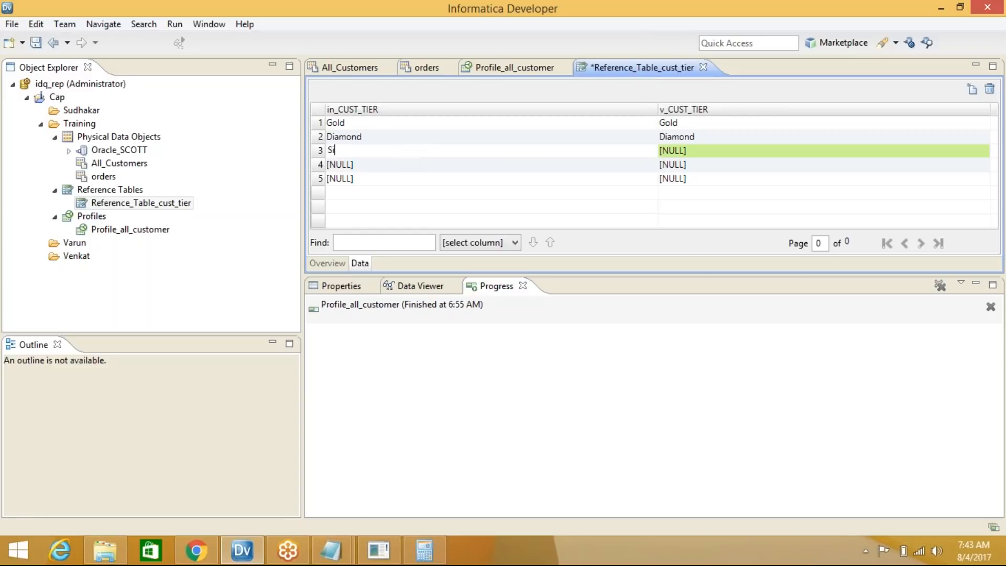
{"action": "type", "text": "ver"}
{"action": "left_click", "coordinate": [697, 151]}
{"action": "type", "text": "Silve"}
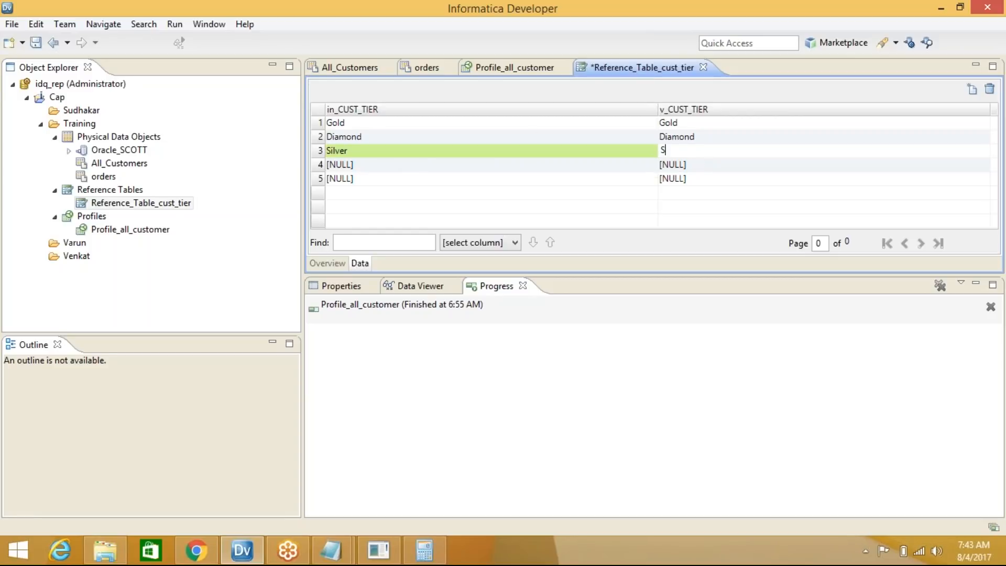
{"action": "left_click", "coordinate": [452, 164]}
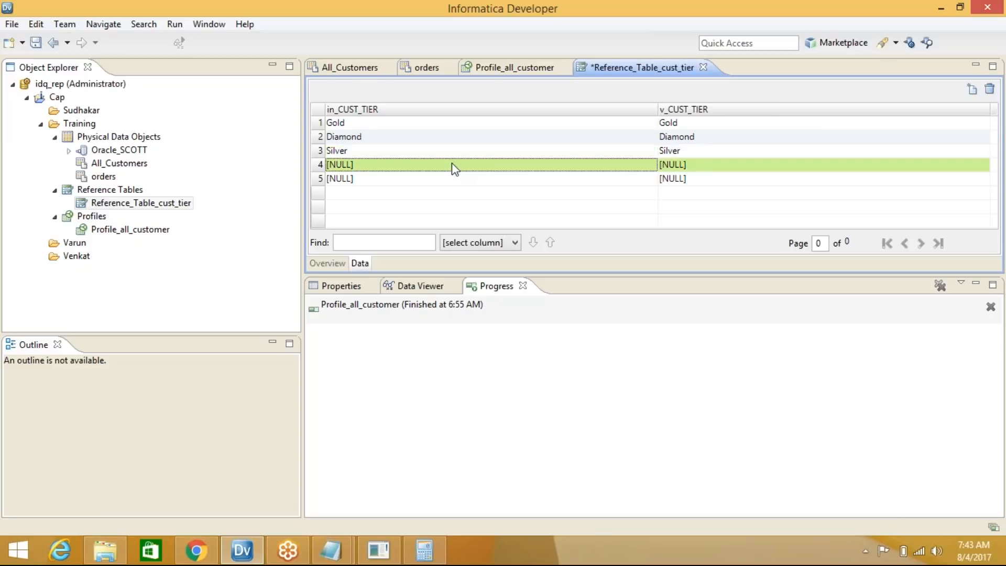
Complete row 4 as Bronze/Bronze after a glance at the Profile_all_customer results
{"action": "type", "text": "B"}
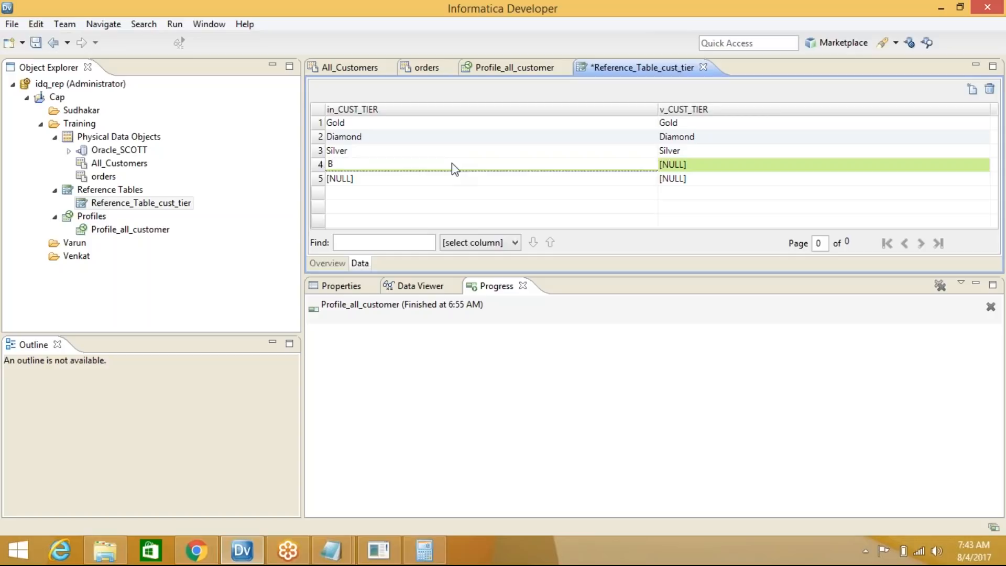
{"action": "left_click", "coordinate": [496, 71]}
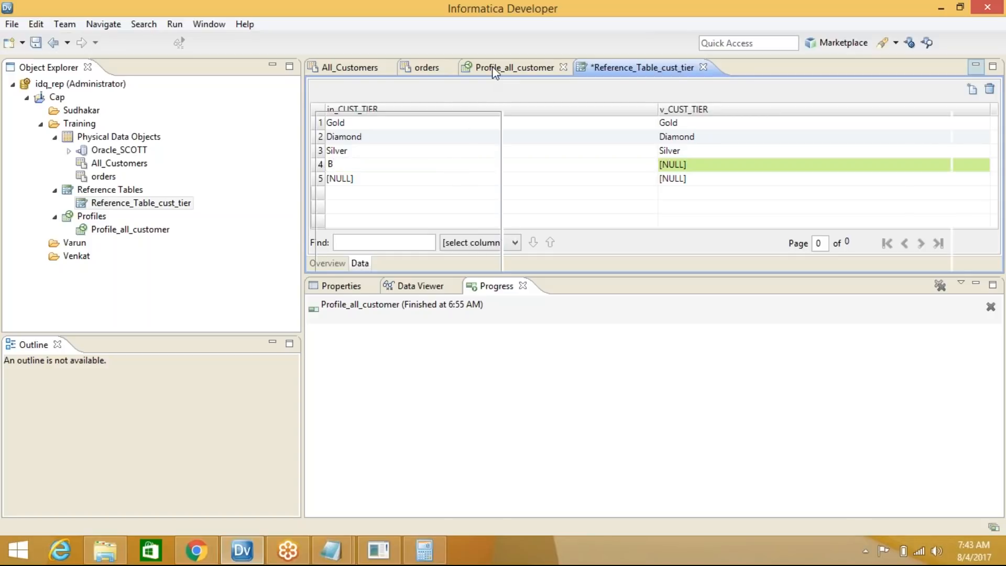
{"action": "left_click_drag", "start_coordinate": [622, 274], "coordinate": [622, 389]}
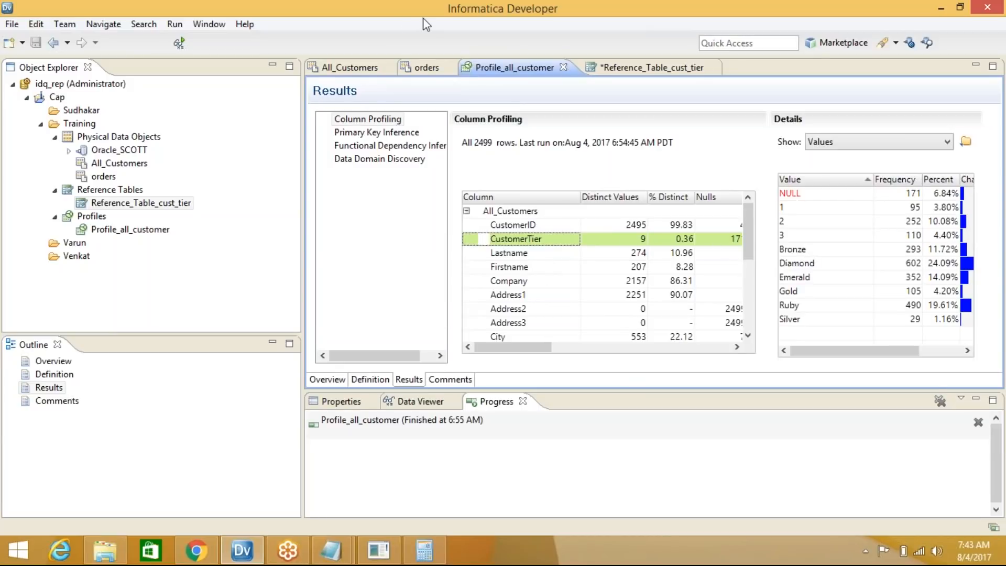
{"action": "left_click", "coordinate": [652, 68]}
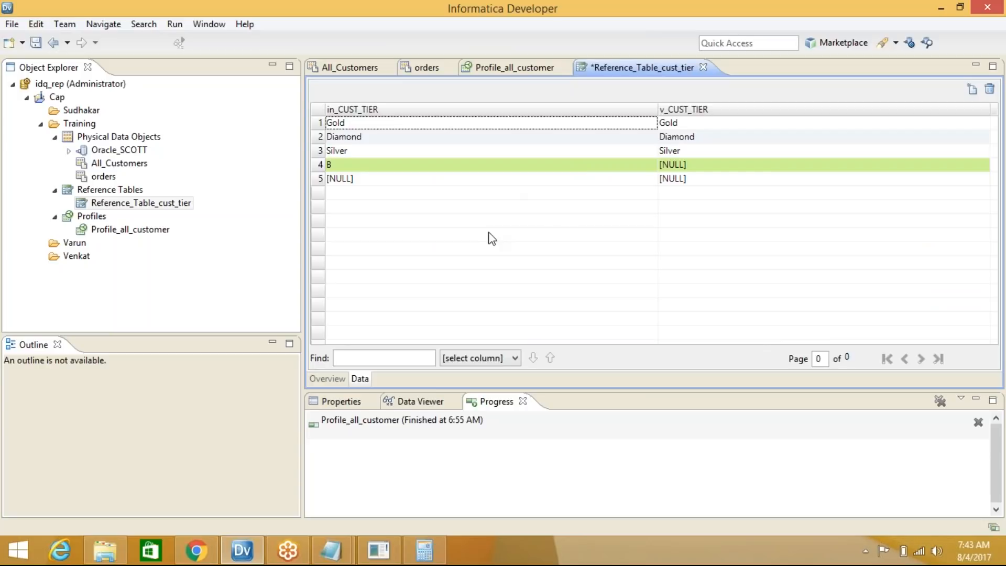
{"action": "key", "text": "Tab"}
{"action": "key", "text": "Down"}
{"action": "key", "text": "Down"}
{"action": "key", "text": "Down"}
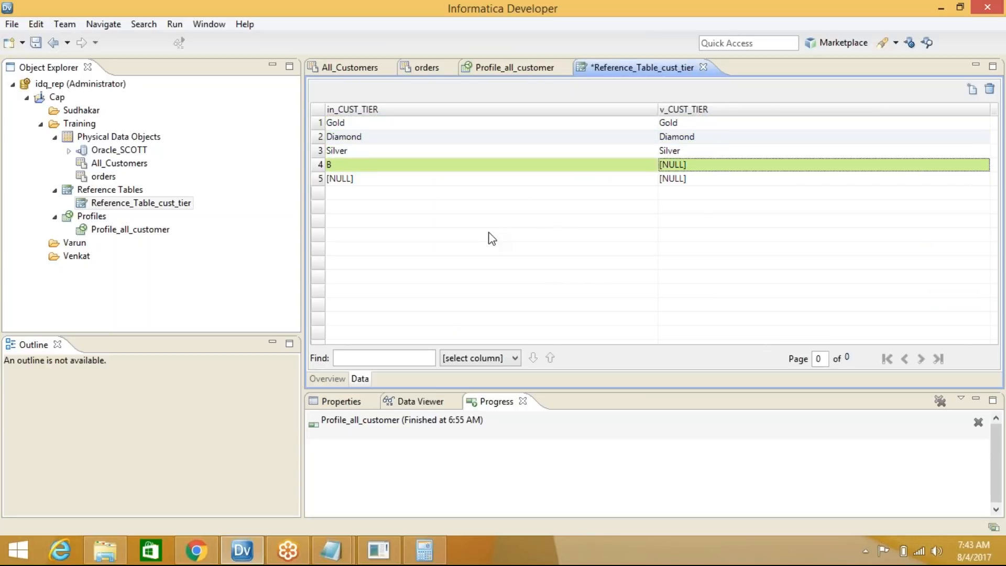
{"action": "key", "text": "Return"}
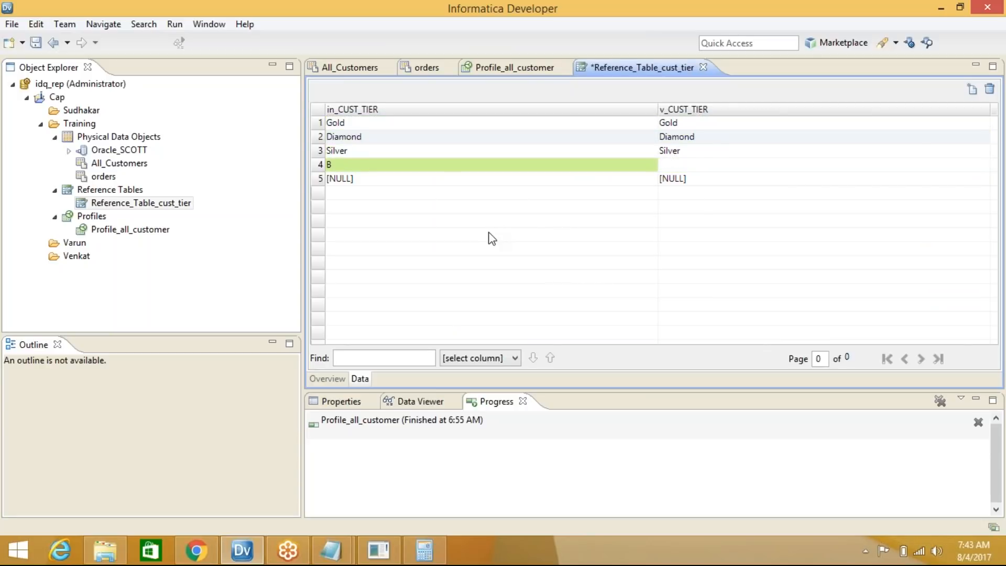
{"action": "type", "text": "Bronze"}
{"action": "left_click", "coordinate": [449, 166]}
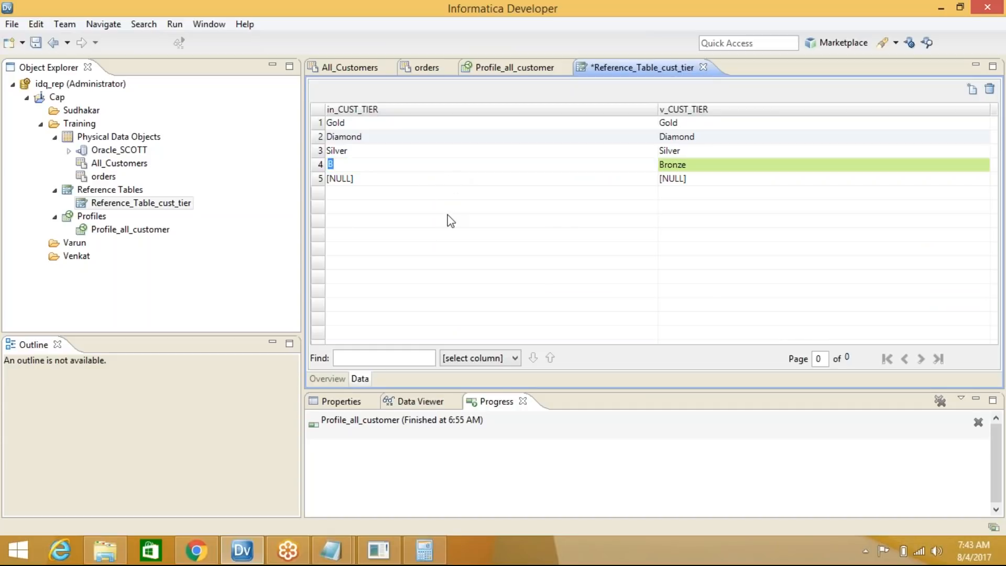
{"action": "type", "text": "Bronze"}
{"action": "left_click", "coordinate": [394, 181]}
Map codes 1, 2 and 3 to Diamond, Gold and Silver in new rows
{"action": "type", "text": "1"}
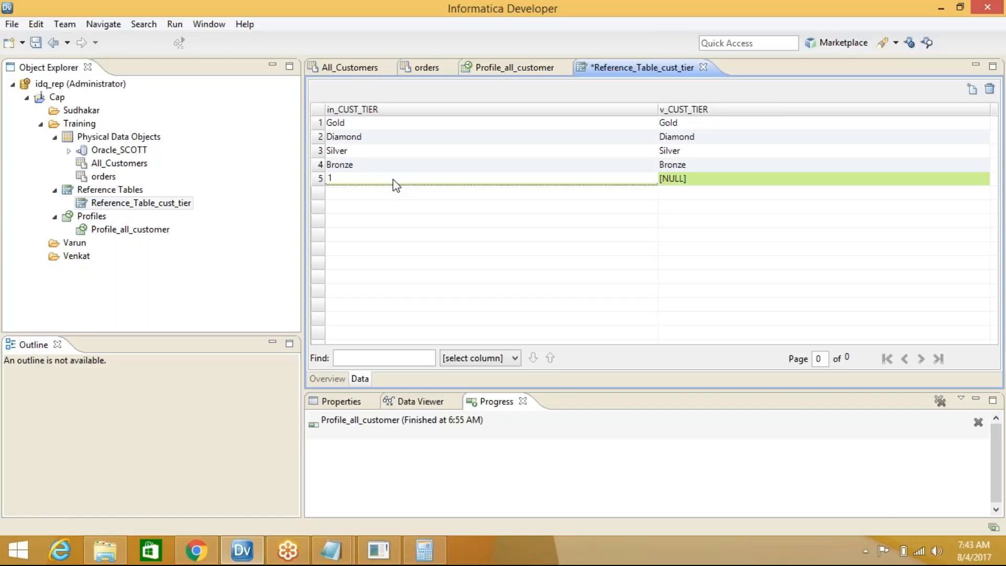
{"action": "left_click", "coordinate": [697, 183]}
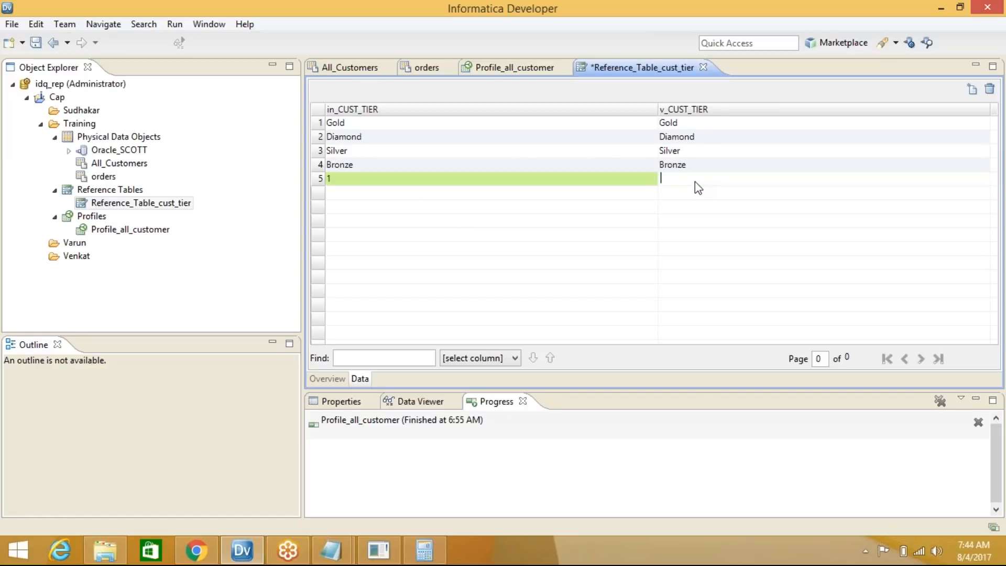
{"action": "type", "text": "Diamond"}
{"action": "left_click", "coordinate": [512, 201]}
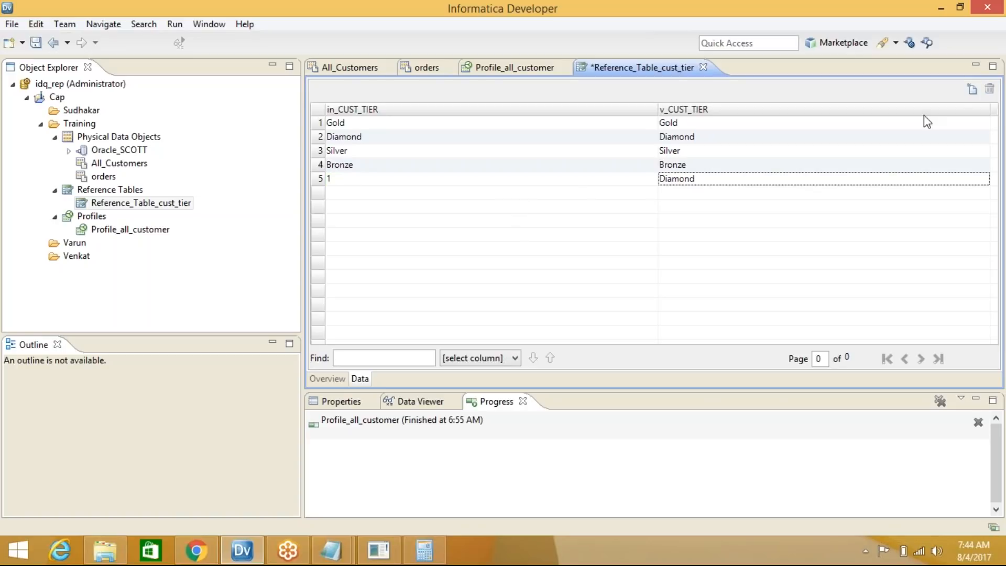
{"action": "left_click", "coordinate": [971, 90]}
{"action": "left_click", "coordinate": [971, 89]}
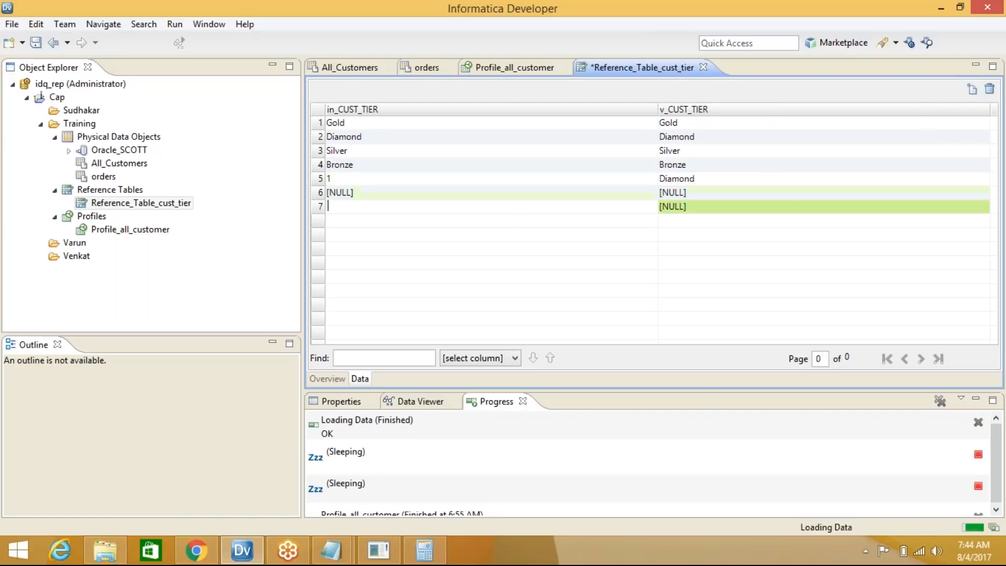
{"action": "left_click", "coordinate": [574, 194]}
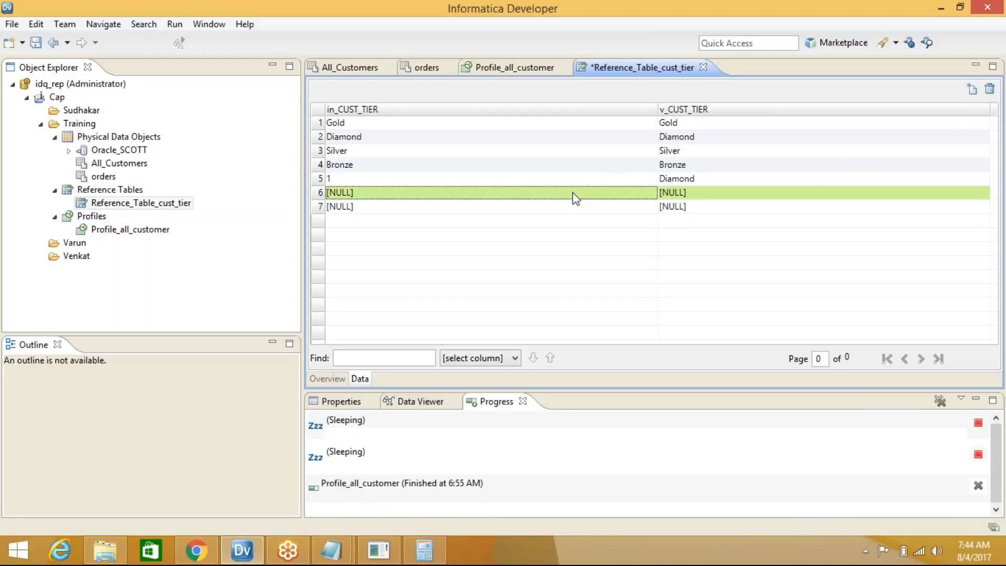
{"action": "type", "text": "2"}
{"action": "key", "text": "Tab"}
{"action": "type", "text": "Gold"}
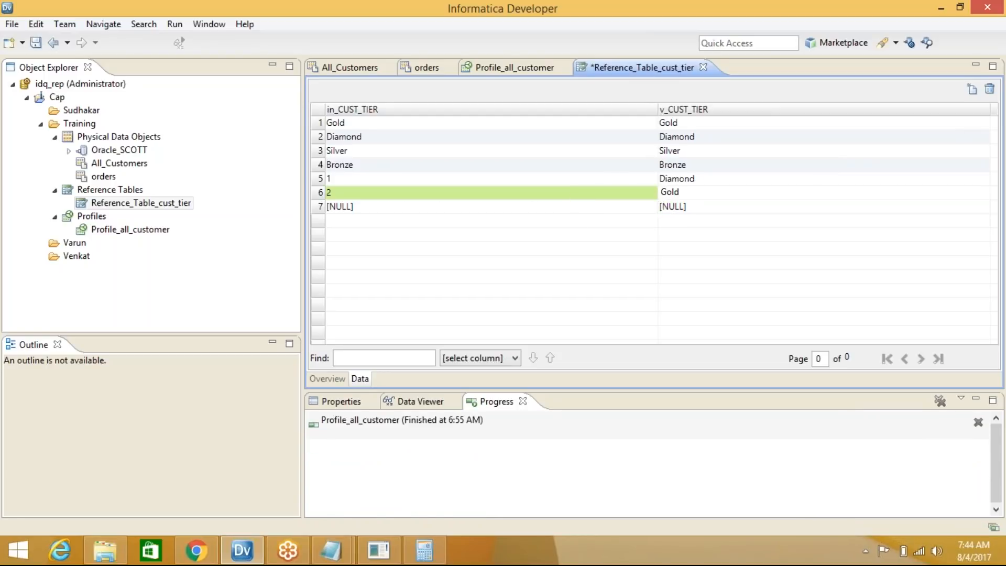
{"action": "left_click", "coordinate": [407, 210]}
{"action": "type", "text": "3"}
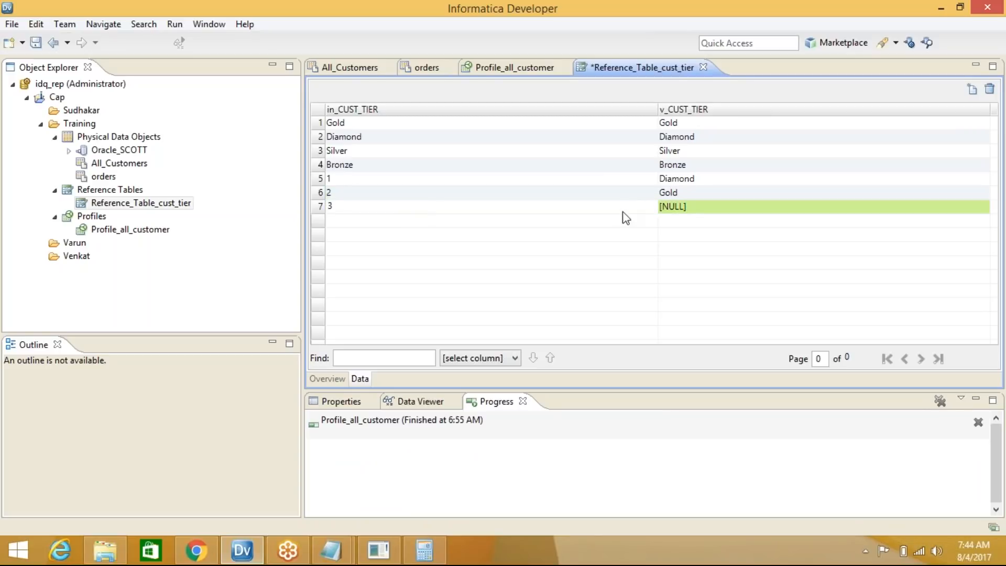
{"action": "left_click", "coordinate": [701, 212]}
{"action": "type", "text": "Silver"}
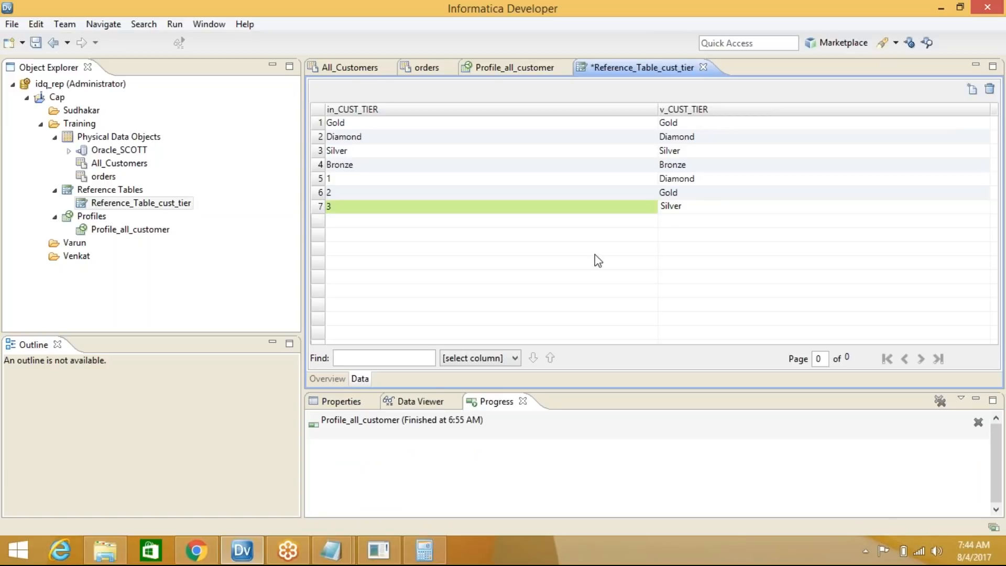
Consult the tier-mapping notes and the Profile_all_customer results before adding more rows
{"action": "mouse_move", "coordinate": [331, 551]}
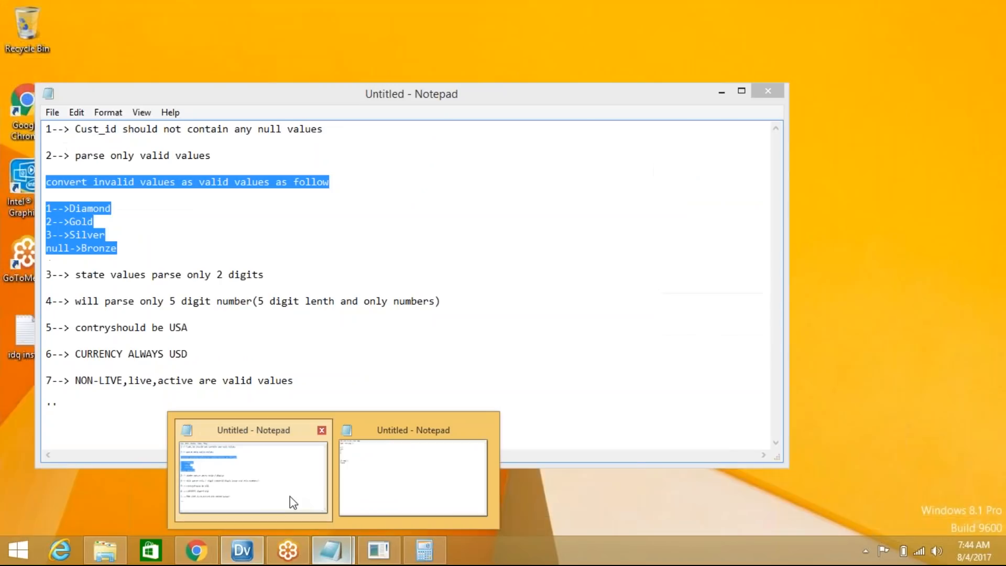
{"action": "left_click", "coordinate": [291, 496]}
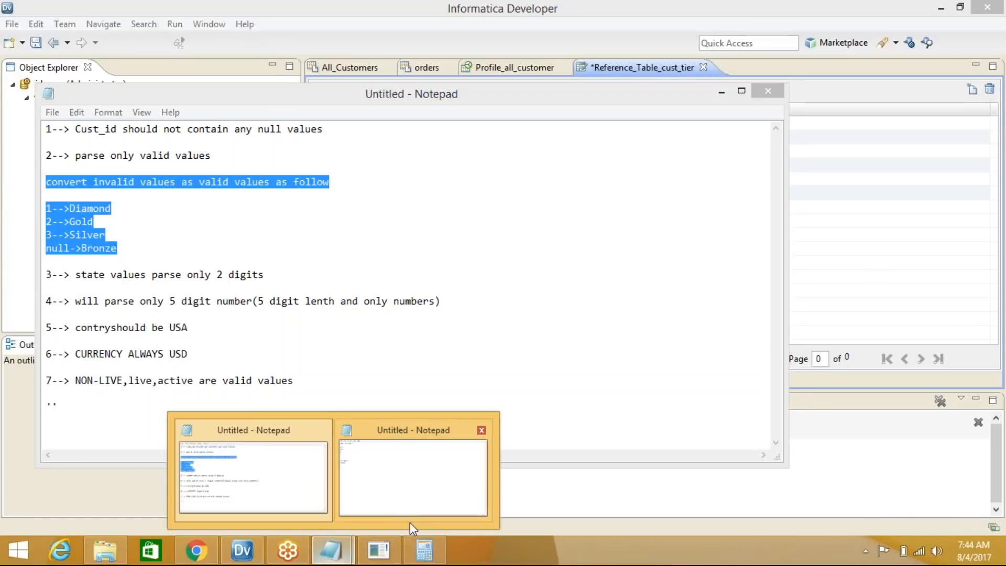
{"action": "left_click", "coordinate": [260, 546]}
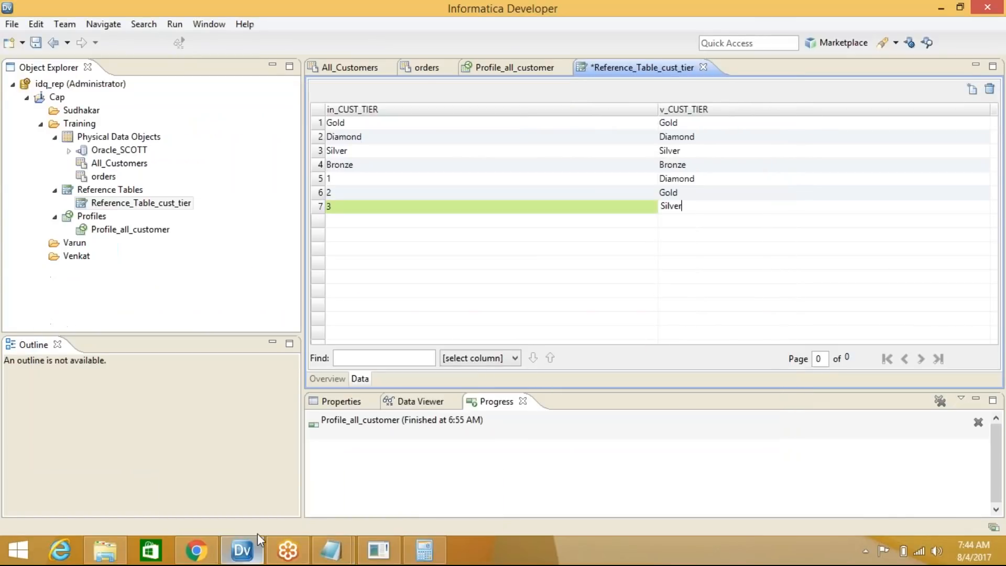
{"action": "left_click", "coordinate": [516, 68]}
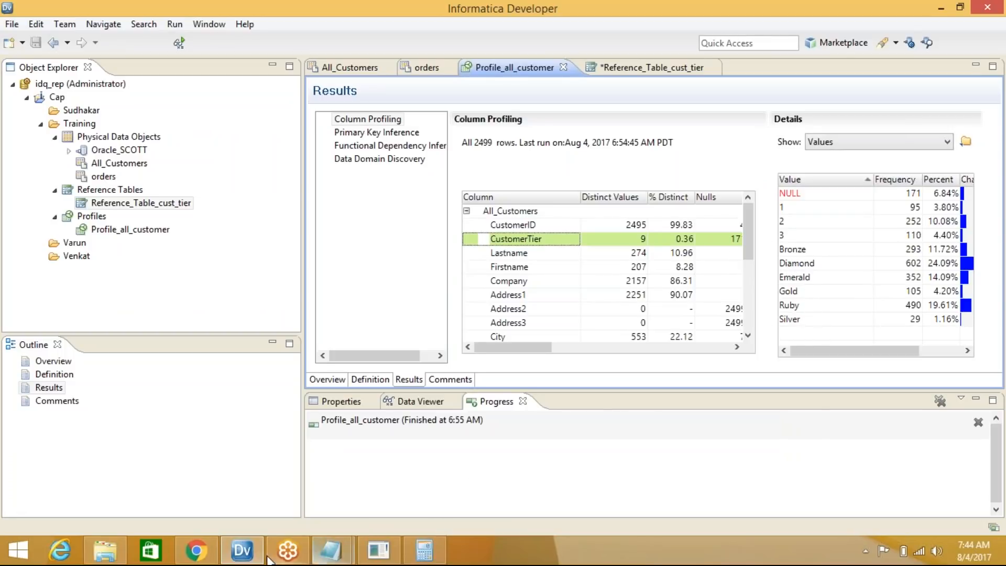
{"action": "left_click", "coordinate": [244, 550]}
{"action": "left_click", "coordinate": [251, 552]}
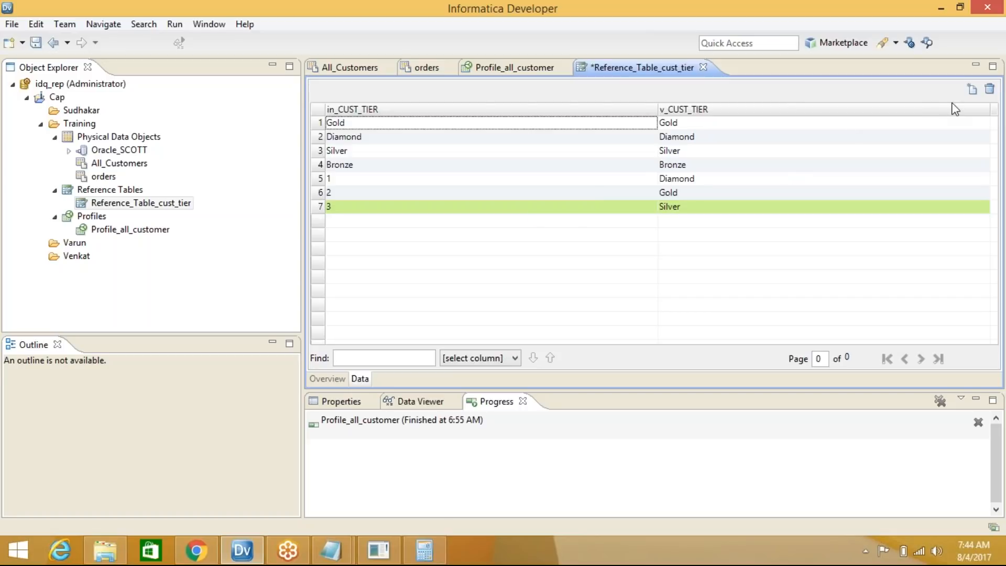
Add two rows and map Ruby to Ruby in row 8
{"action": "left_click", "coordinate": [972, 90]}
{"action": "left_click", "coordinate": [972, 90]}
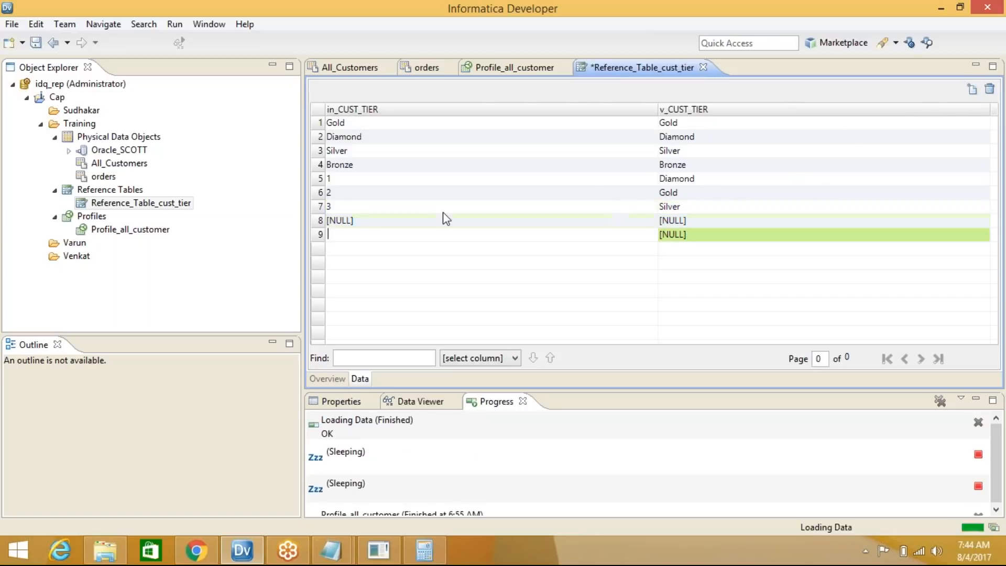
{"action": "left_click", "coordinate": [413, 225]}
{"action": "left_click", "coordinate": [413, 224]}
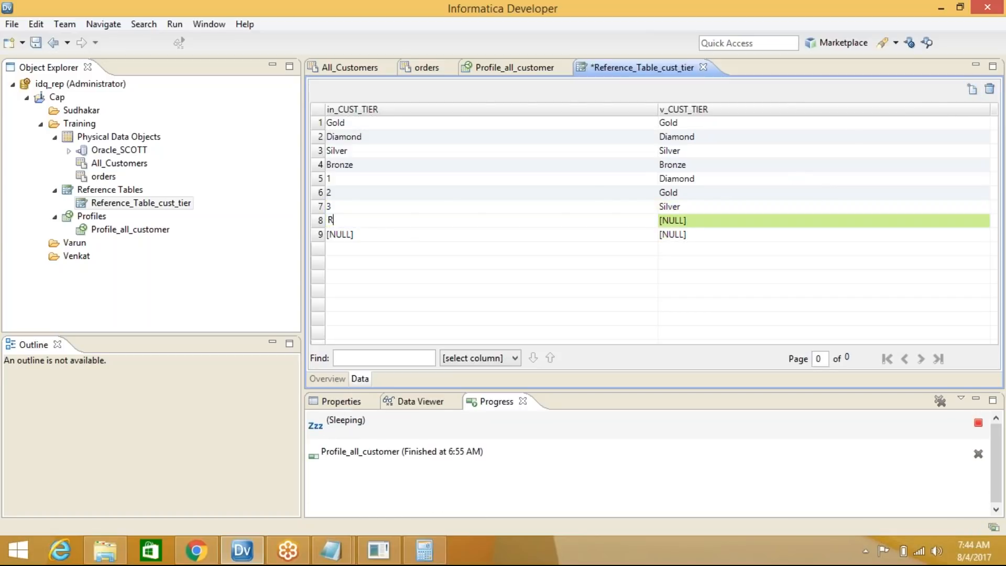
{"action": "type", "text": "Ruby"}
{"action": "left_click", "coordinate": [678, 219]}
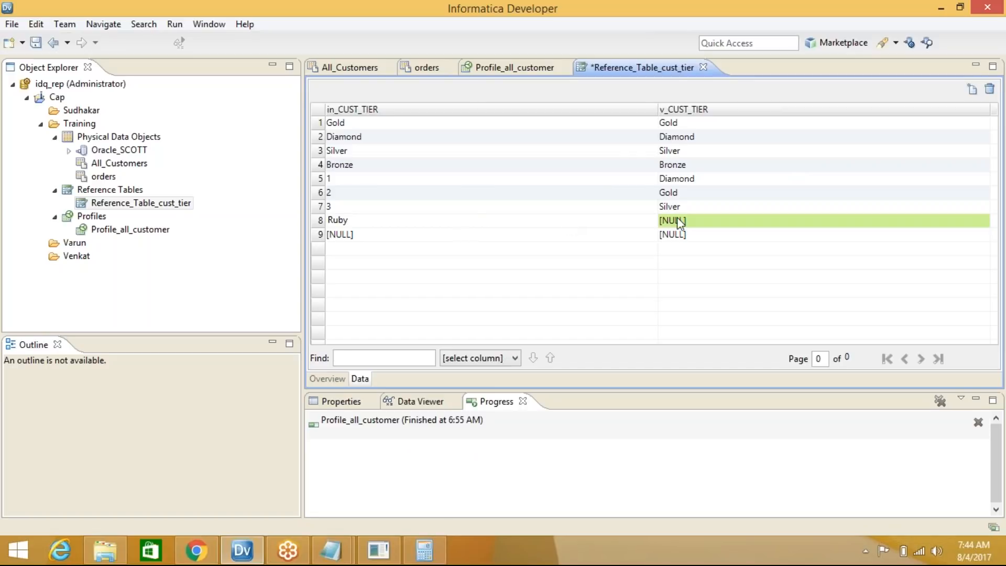
{"action": "left_click", "coordinate": [705, 224]}
{"action": "type", "text": "Ru"}
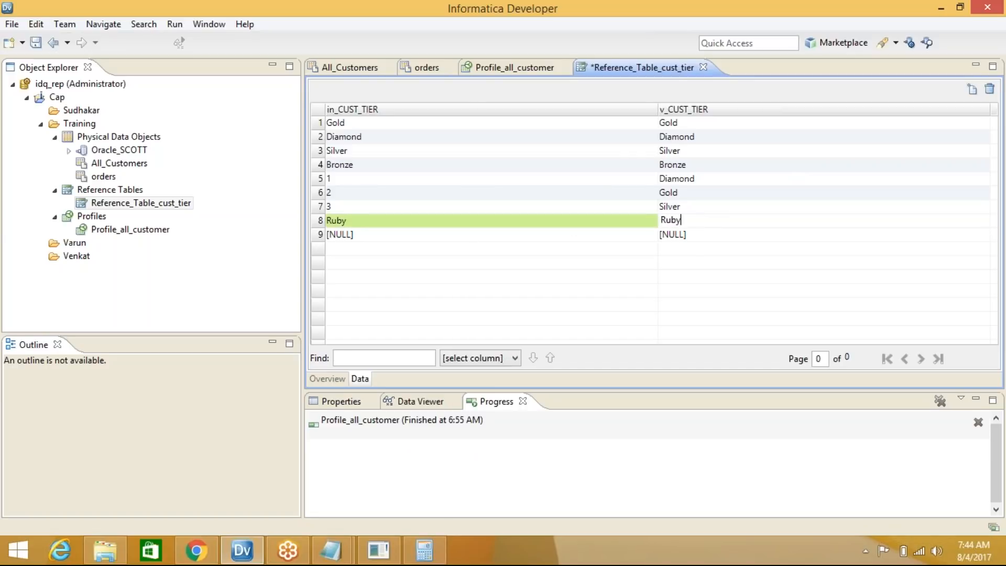
{"action": "type", "text": "by"}
{"action": "left_click", "coordinate": [544, 234]}
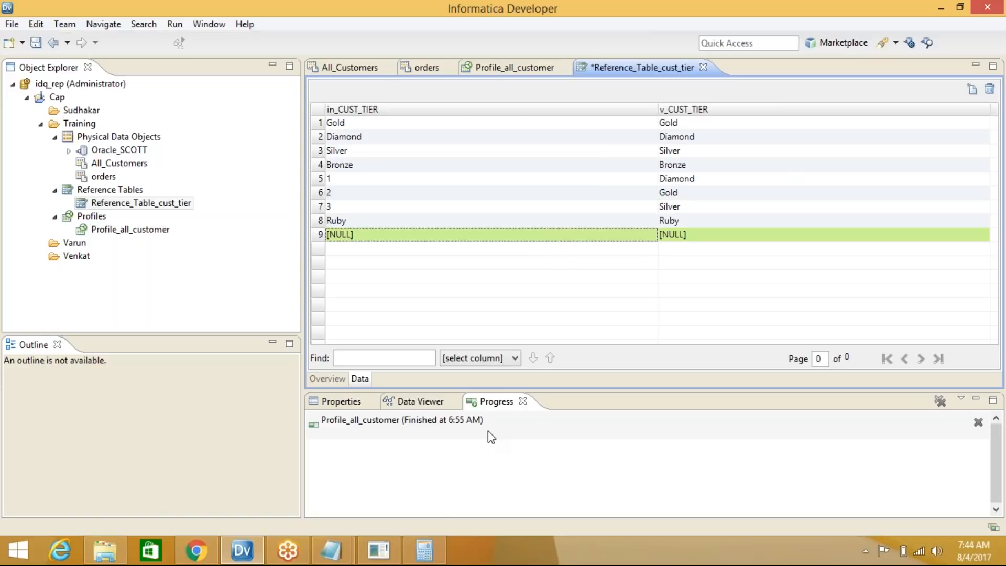
Map Emerald to Emerald in row 9 after rechecking the profiled CustomerTier values
{"action": "left_click", "coordinate": [532, 67]}
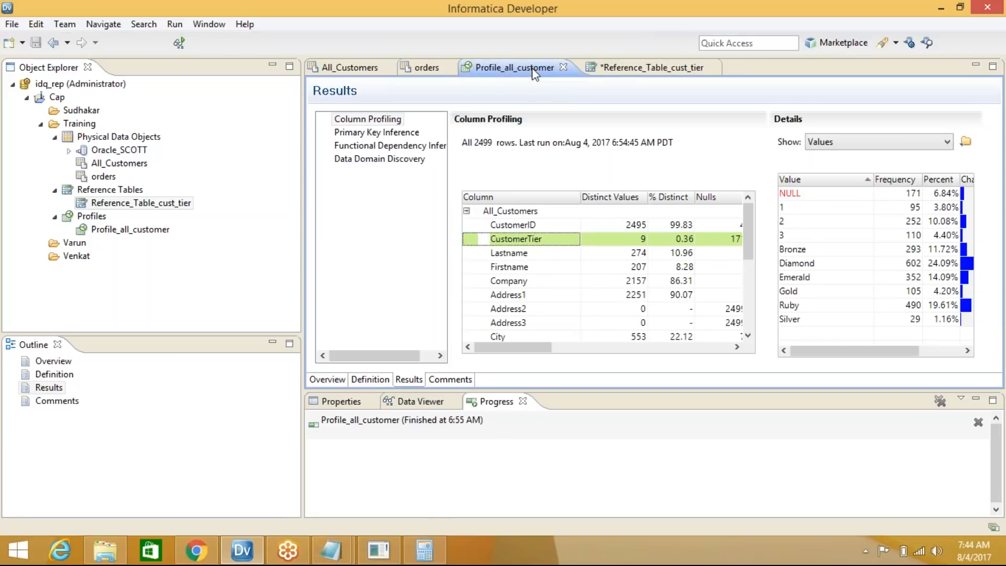
{"action": "left_click", "coordinate": [643, 68]}
{"action": "type", "text": "Emer"}
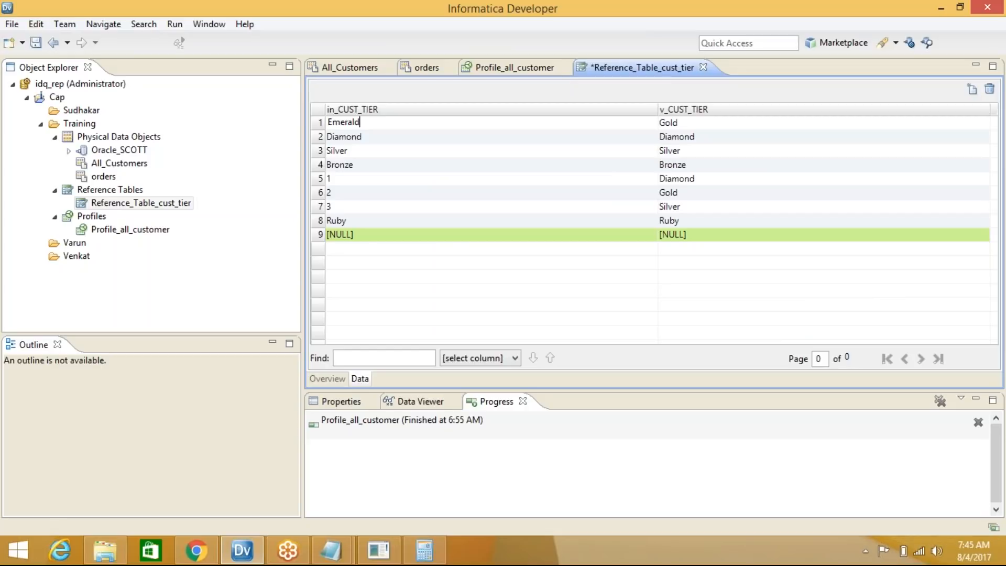
{"action": "type", "text": "al"}
{"action": "key", "text": "BackSpace"}
{"action": "key", "text": "BackSpace"}
{"action": "key", "text": "BackSpace"}
{"action": "key", "text": "BackSpace"}
{"action": "key", "text": "BackSpace"}
{"action": "key", "text": "BackSpace"}
{"action": "left_click", "coordinate": [479, 235]}
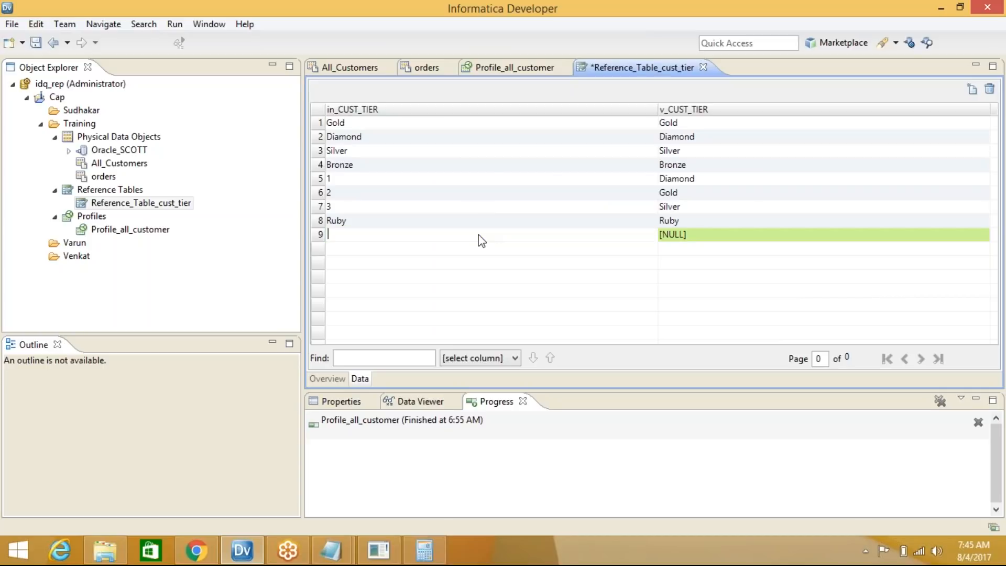
{"action": "type", "text": "Em"}
{"action": "left_click", "coordinate": [711, 236]}
{"action": "type", "text": "Emerald"}
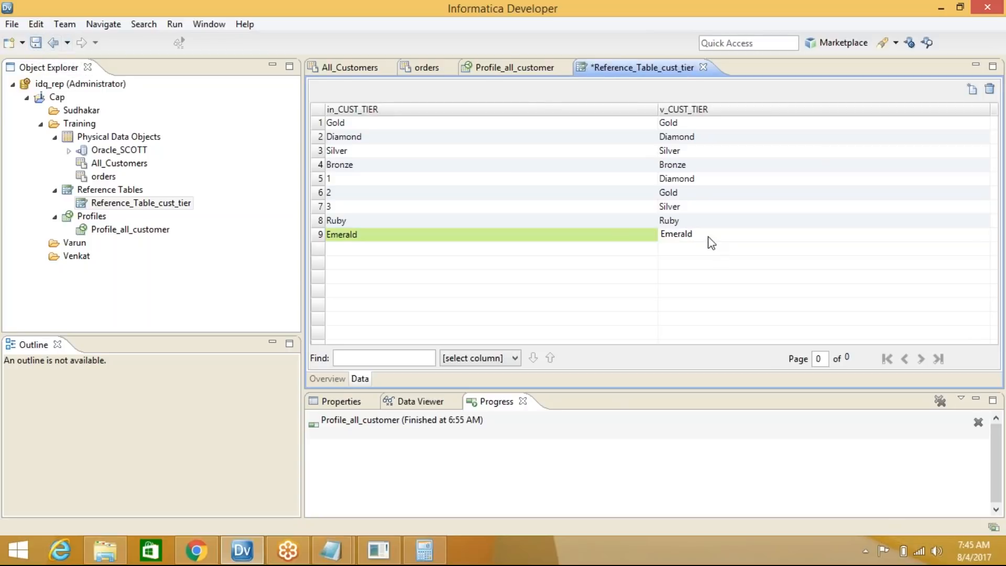
Add row 10 mapping NULL to Bronze and save the reference table
{"action": "left_click", "coordinate": [973, 91]}
{"action": "type", "text": "Nu"}
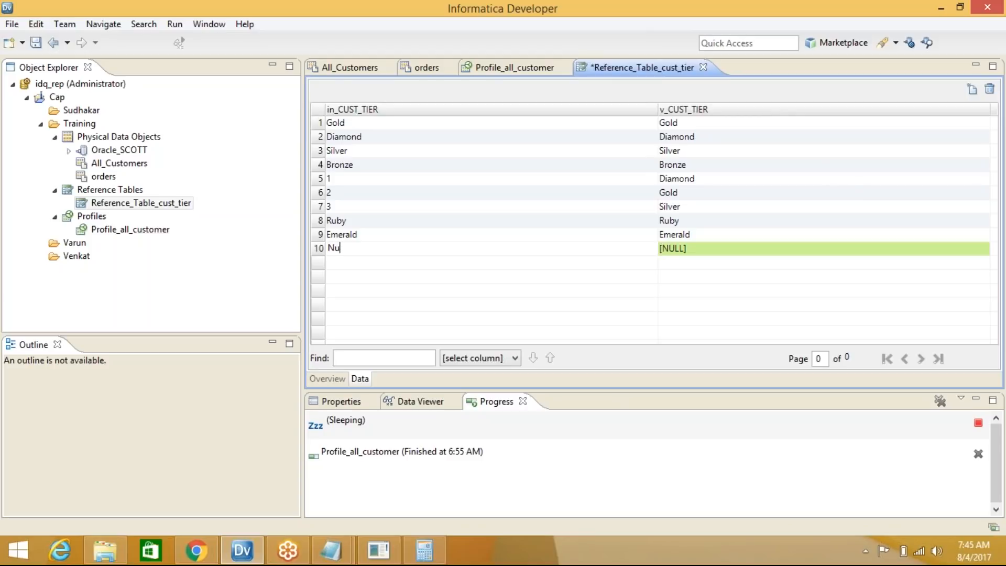
{"action": "key", "text": "BackSpace"}
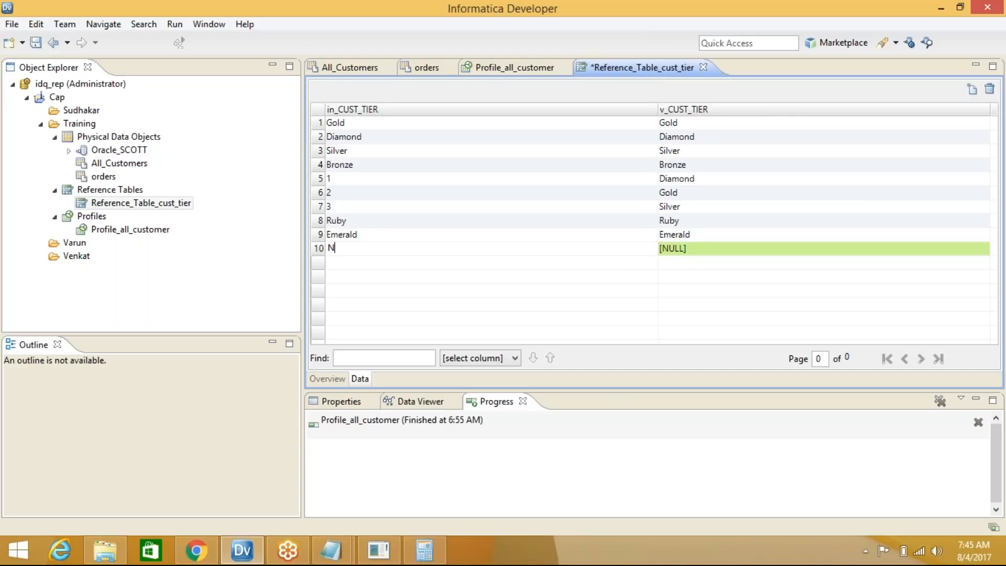
{"action": "type", "text": "ULL"}
{"action": "key", "text": "Tab"}
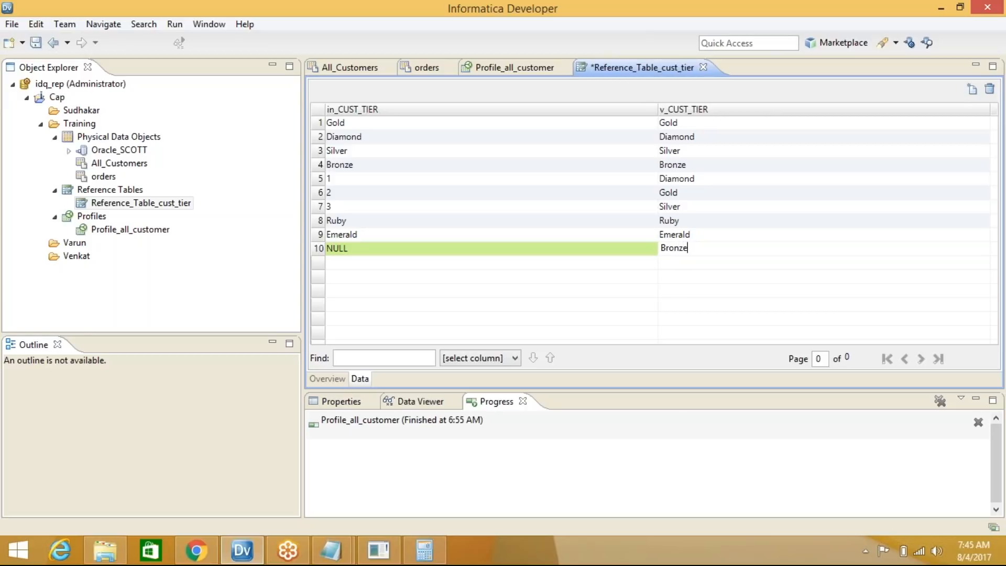
{"action": "left_click", "coordinate": [35, 43]}
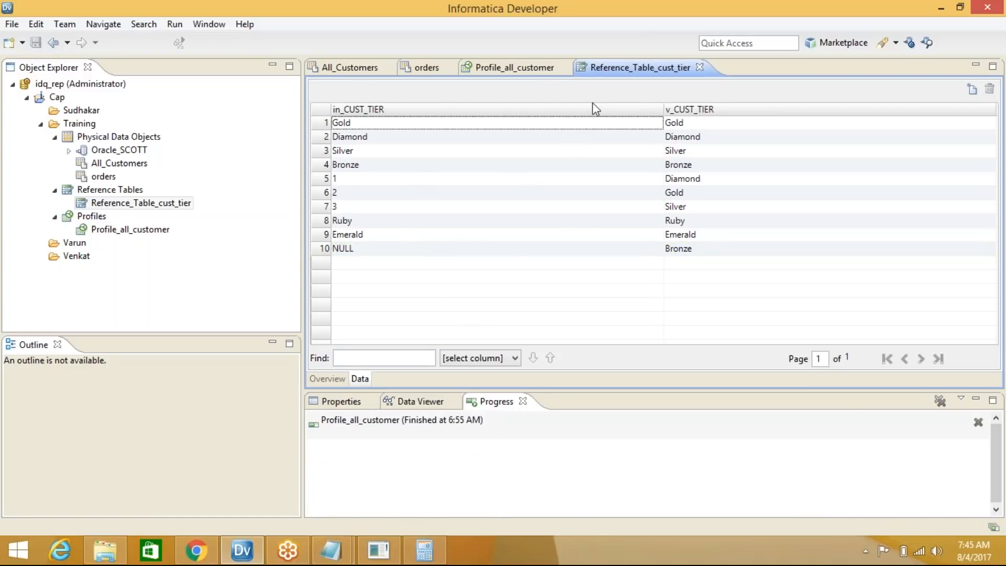
{"action": "left_click", "coordinate": [517, 68]}
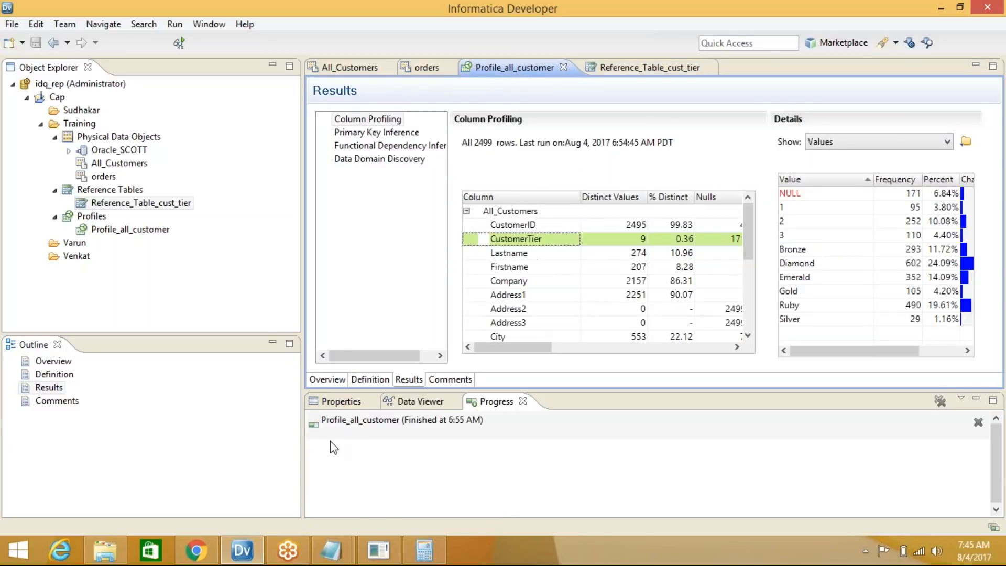
Reread the tier conversion notes in Notepad, then return to Informatica Developer's Training folder
{"action": "left_click", "coordinate": [333, 555]}
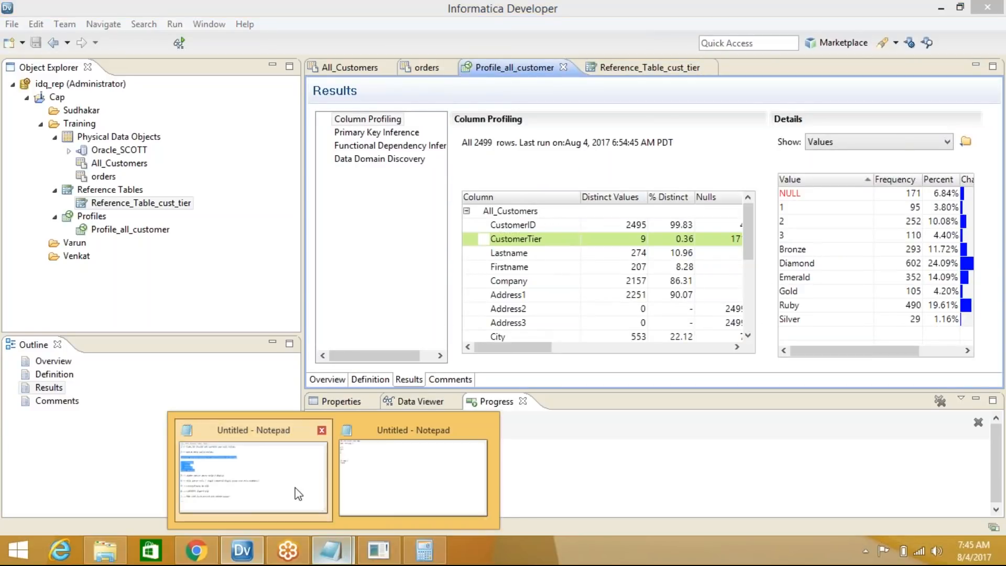
{"action": "left_click", "coordinate": [294, 491]}
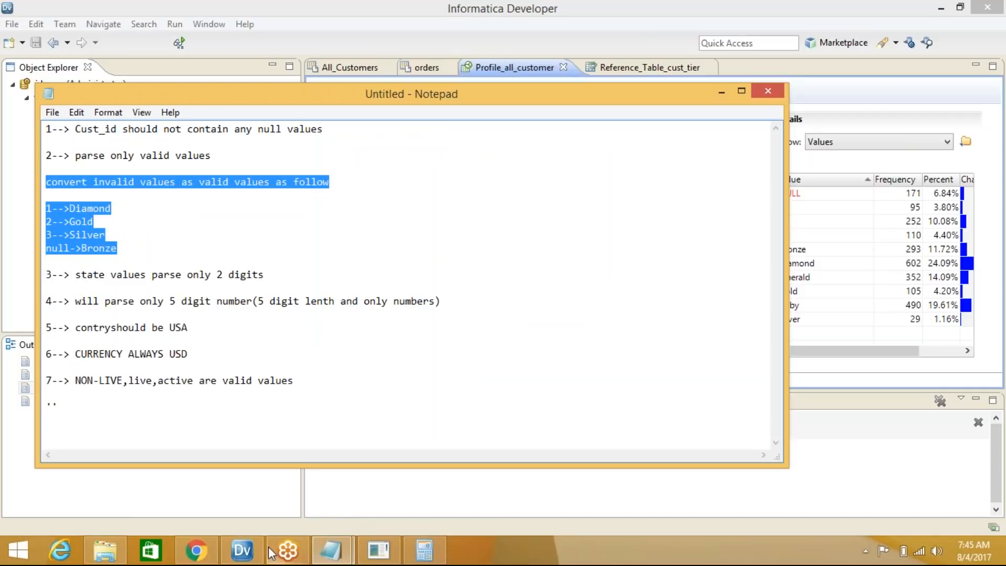
{"action": "left_click", "coordinate": [246, 552]}
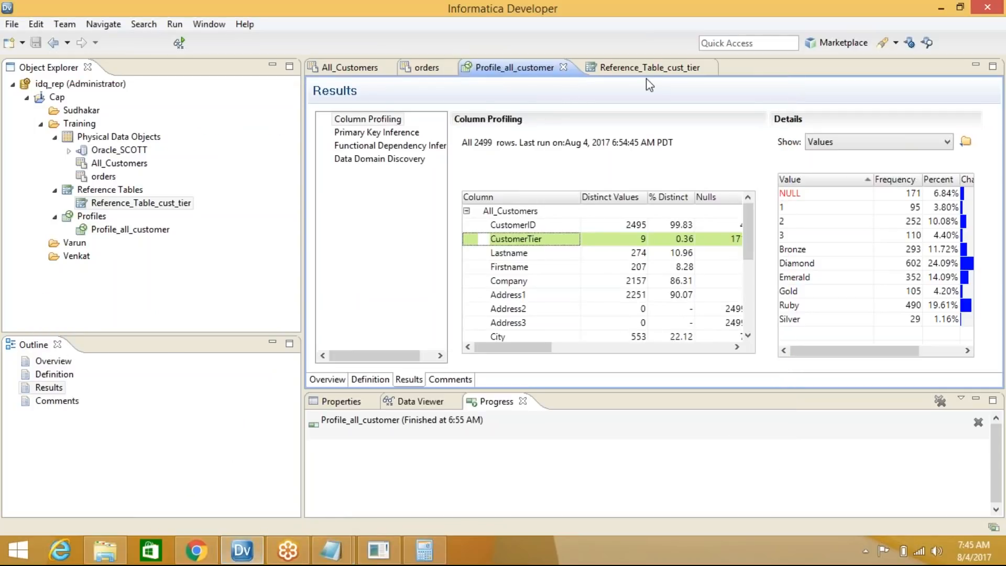
{"action": "left_click", "coordinate": [83, 125]}
Create the Rule_State_zip mapplet in the Training folder and open its empty canvas
{"action": "right_click", "coordinate": [83, 125]}
{"action": "mouse_move", "coordinate": [105, 131]}
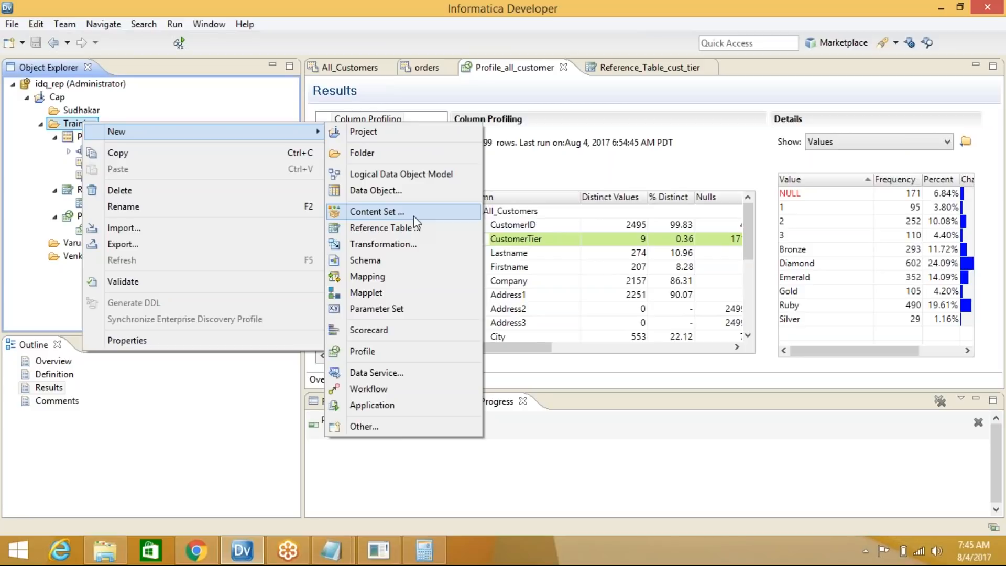
{"action": "left_click", "coordinate": [396, 294]}
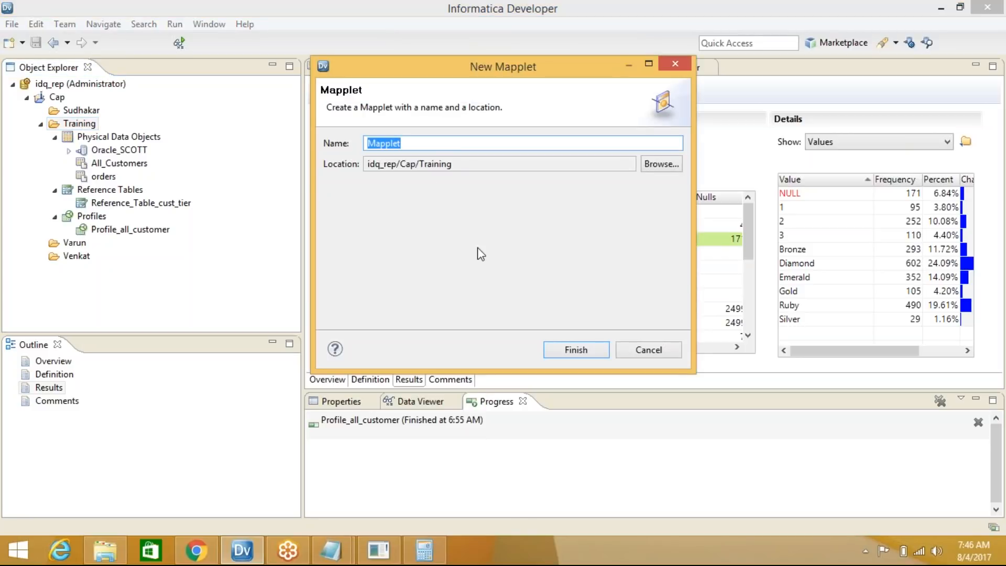
{"action": "type", "text": "Rule_State_zip"}
{"action": "left_click", "coordinate": [581, 351]}
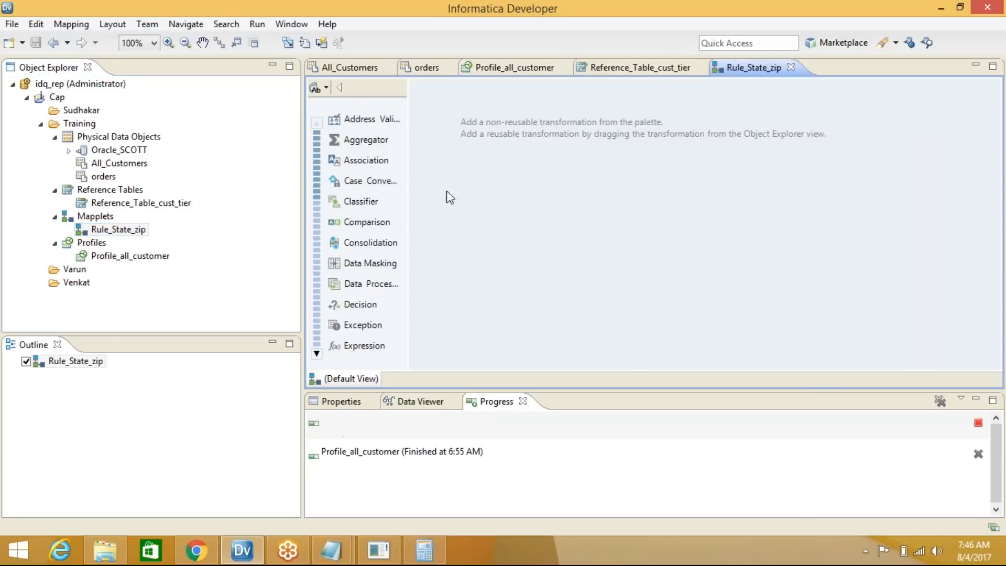
{"action": "right_click", "coordinate": [487, 208]}
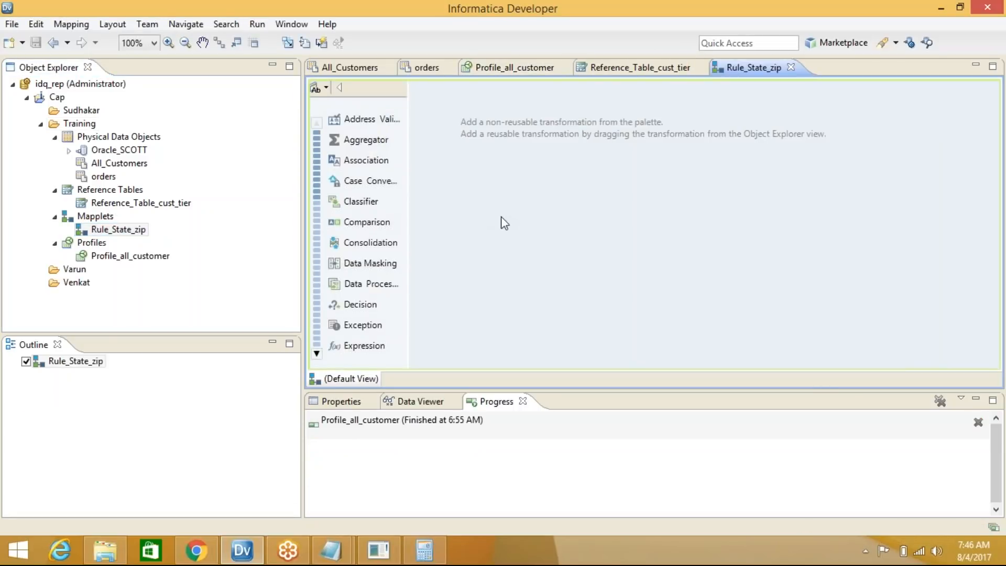
Add an Input transformation, NEWINPUT, to the Rule_State_zip canvas
{"action": "left_click", "coordinate": [554, 216]}
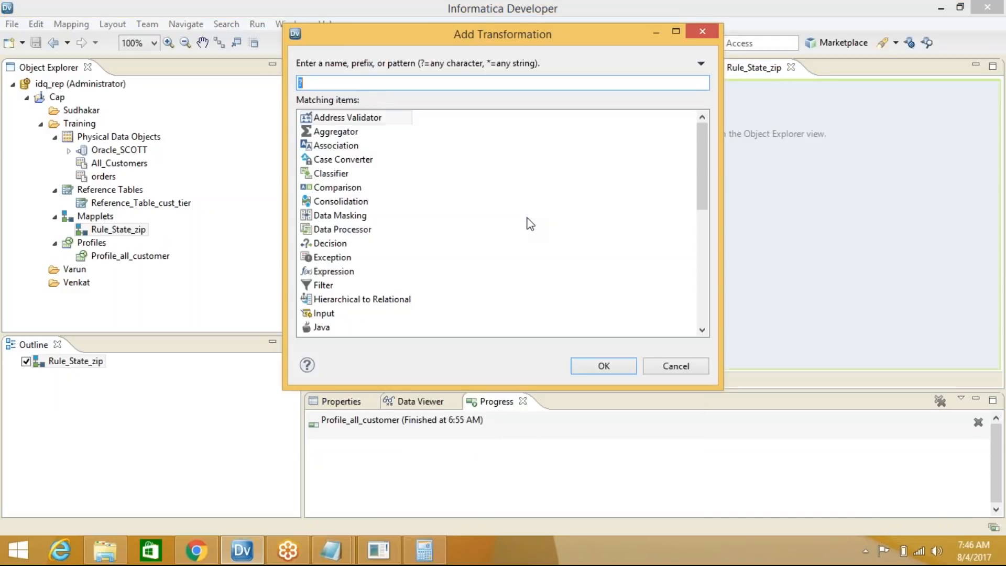
{"action": "type", "text": "inpu"}
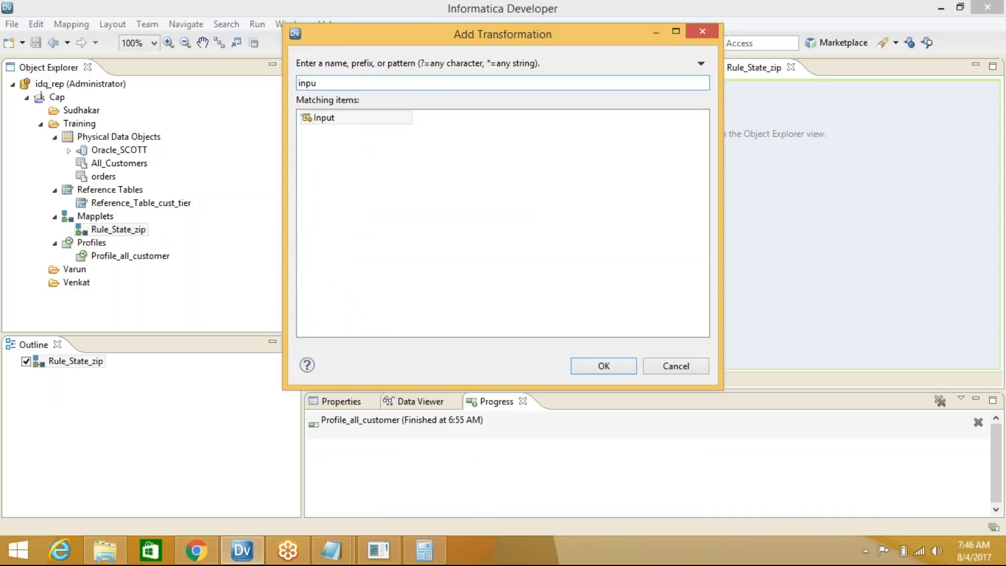
{"action": "left_click", "coordinate": [317, 119]}
{"action": "left_click", "coordinate": [608, 366]}
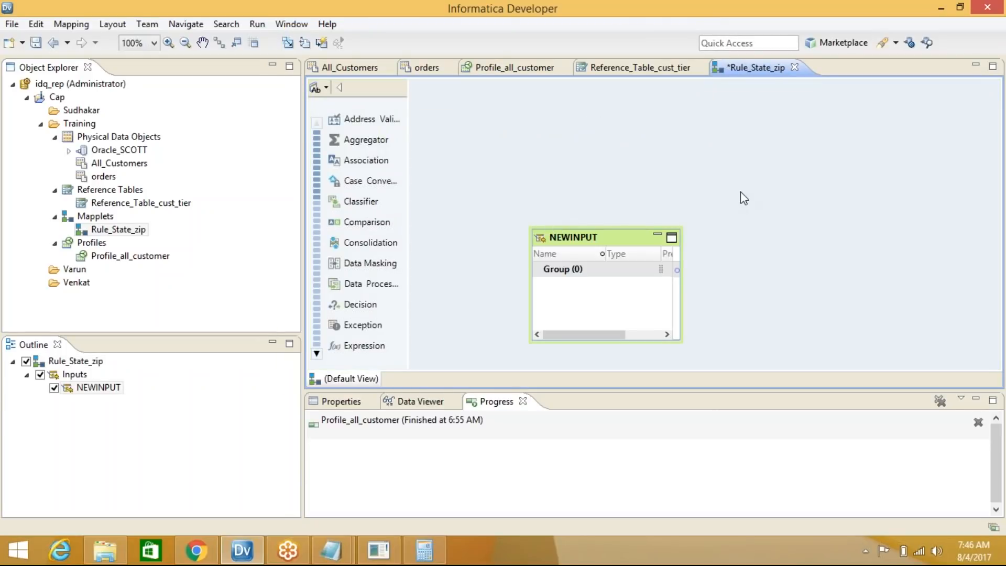
Give NEWINPUT two string ports named STATE and ZIP, then move it to the canvas top
{"action": "left_click", "coordinate": [556, 267]}
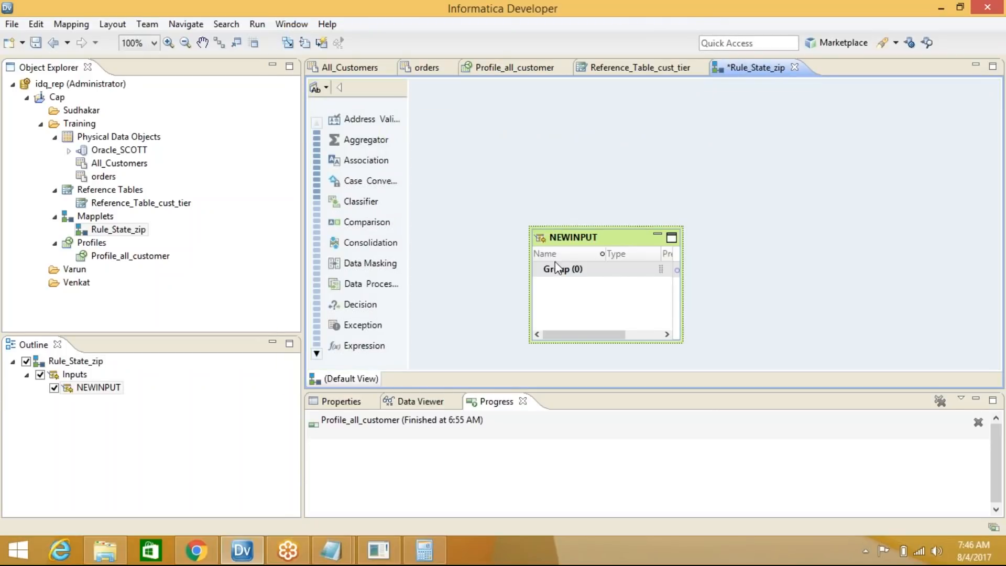
{"action": "left_click", "coordinate": [345, 403]}
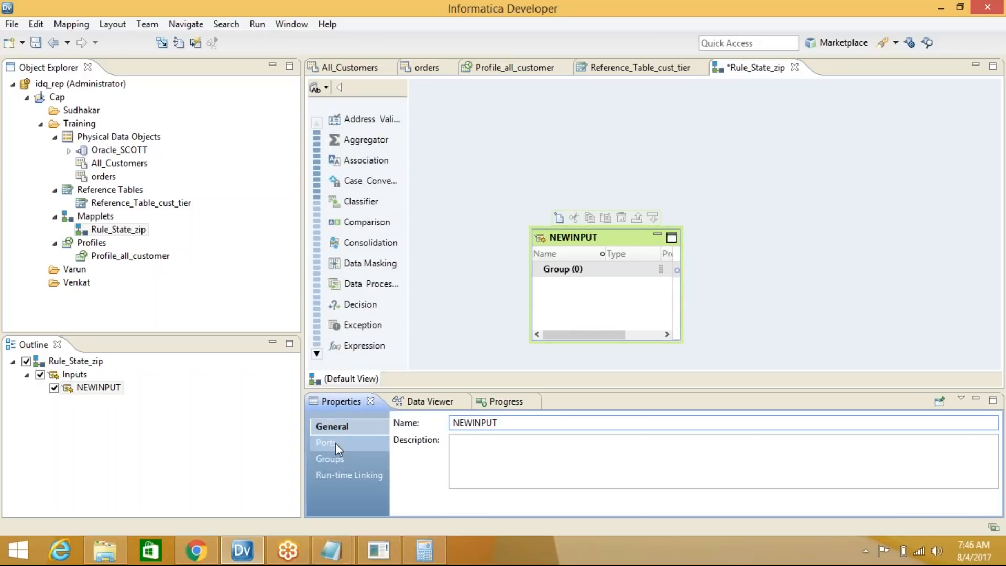
{"action": "left_click", "coordinate": [329, 443]}
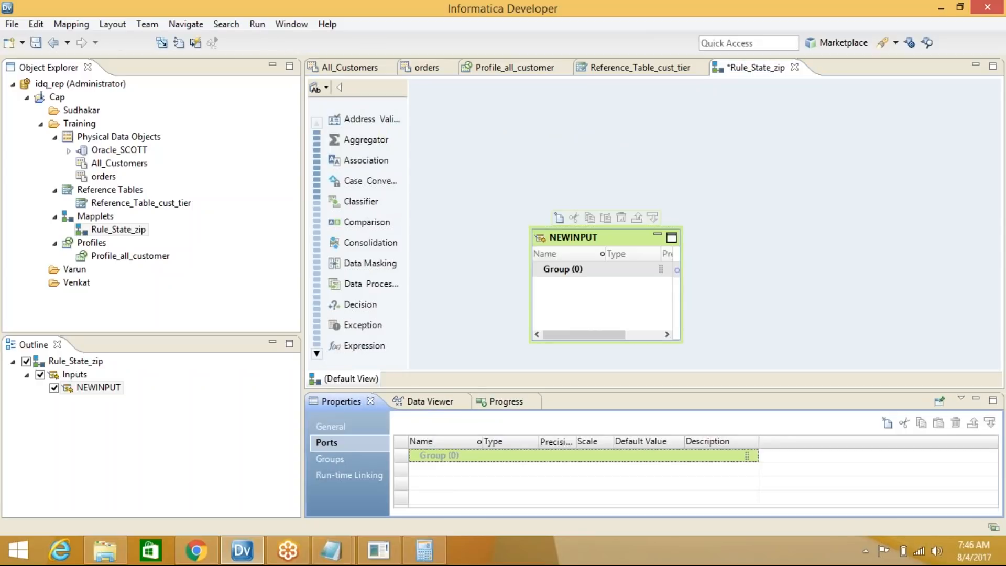
{"action": "left_click", "coordinate": [887, 421]}
{"action": "left_click", "coordinate": [888, 421]}
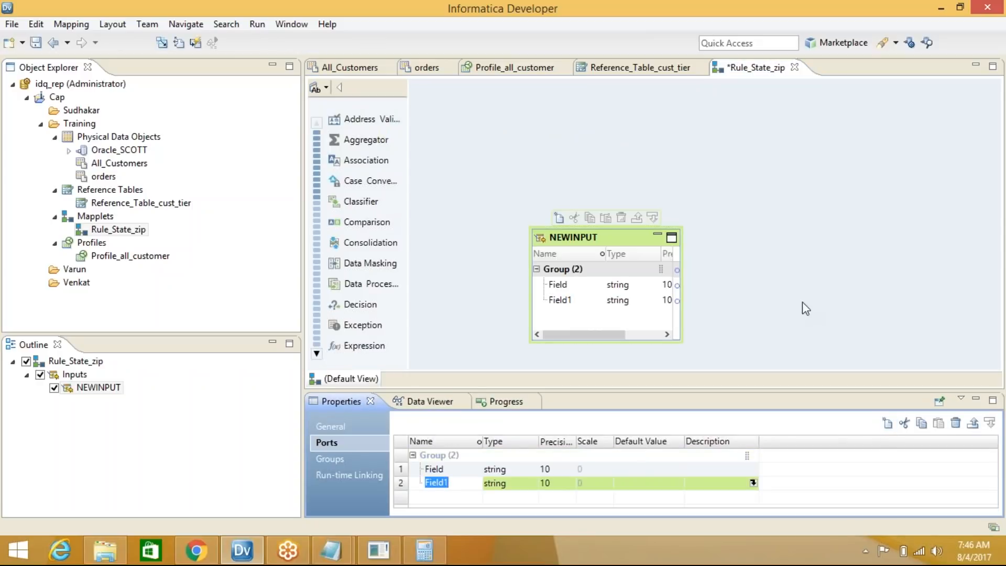
{"action": "type", "text": "ZIP"}
{"action": "left_click", "coordinate": [459, 474]}
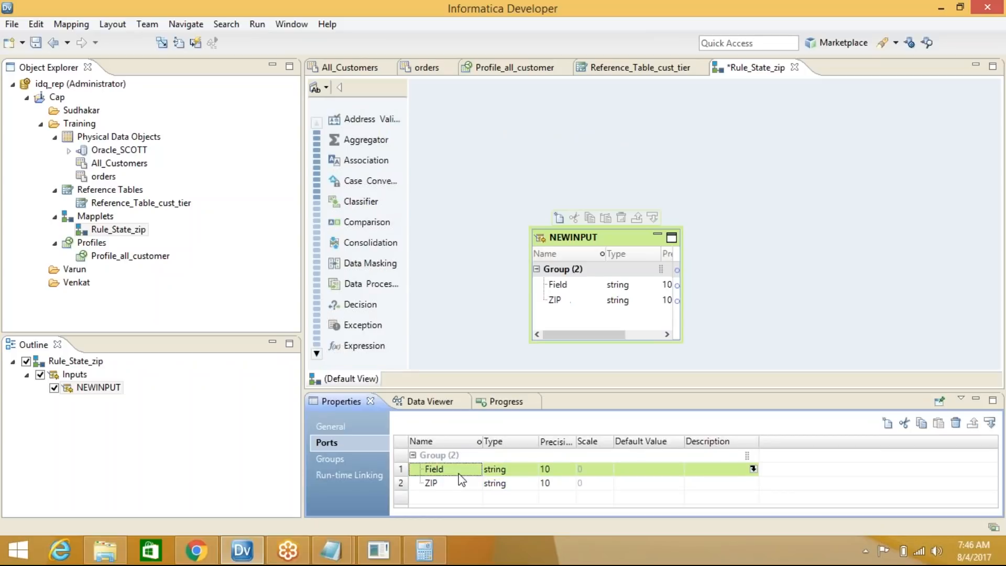
{"action": "type", "text": "STATE"}
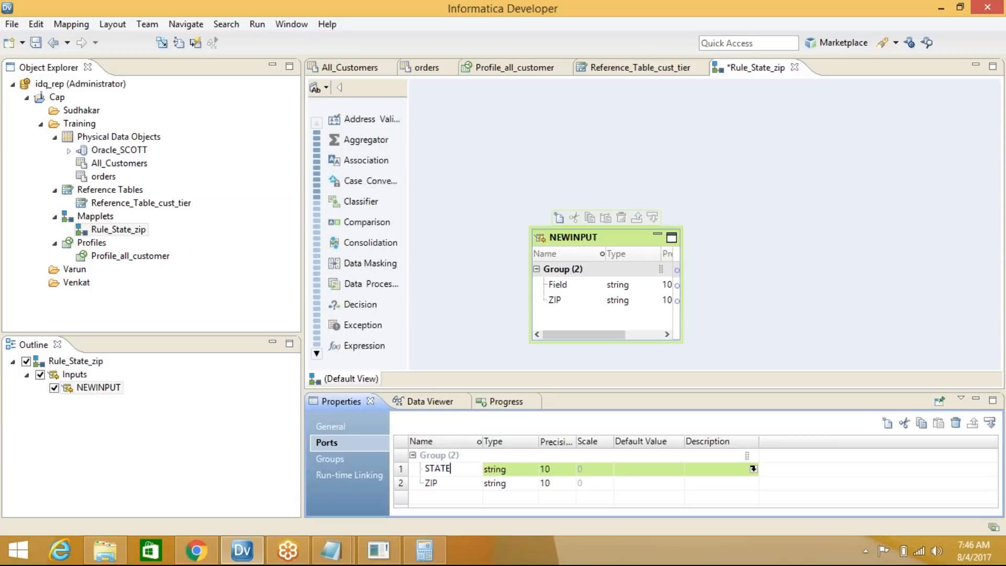
{"action": "left_click", "coordinate": [525, 467]}
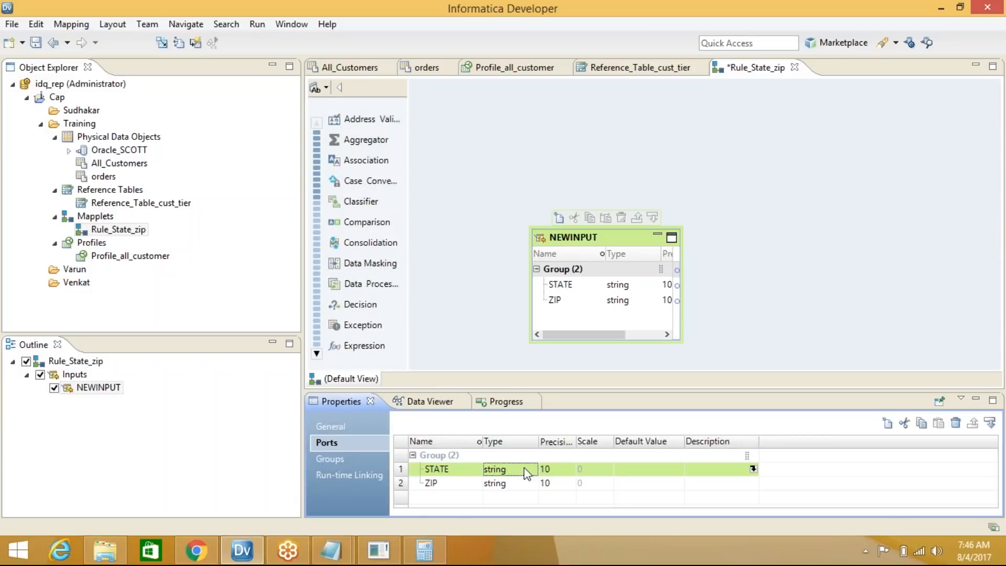
{"action": "left_click", "coordinate": [527, 484]}
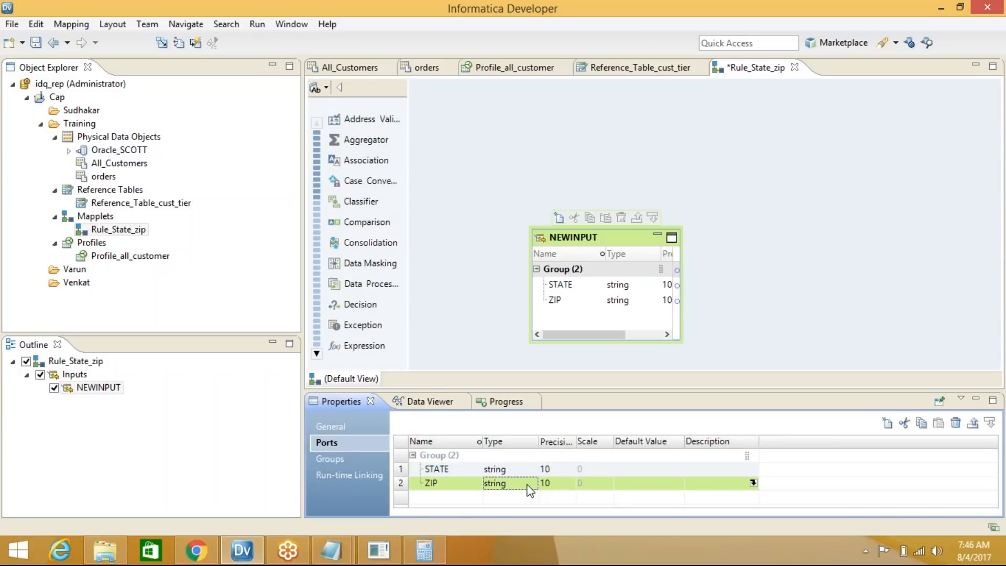
{"action": "left_click", "coordinate": [737, 300]}
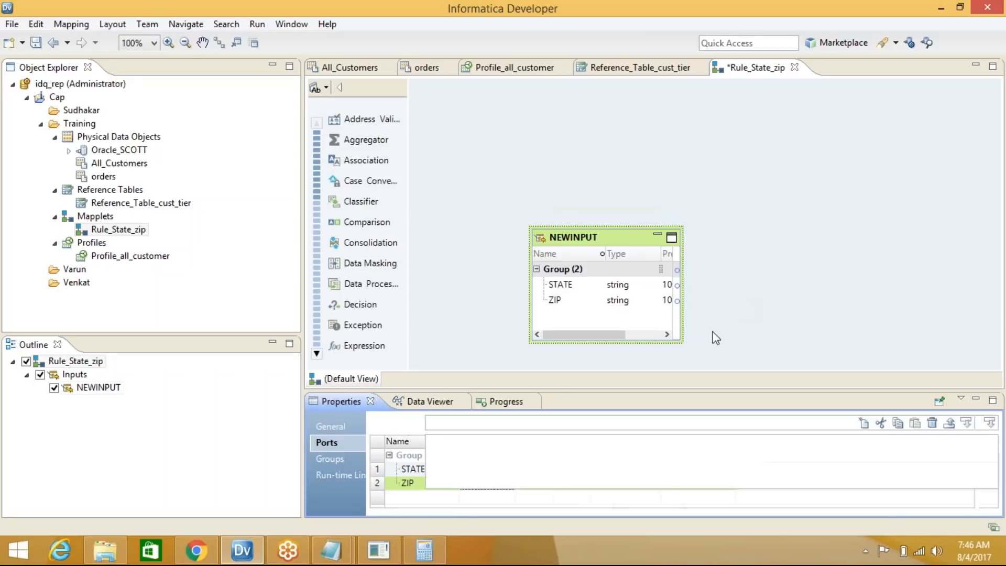
{"action": "left_click_drag", "start_coordinate": [605, 237], "coordinate": [586, 144]}
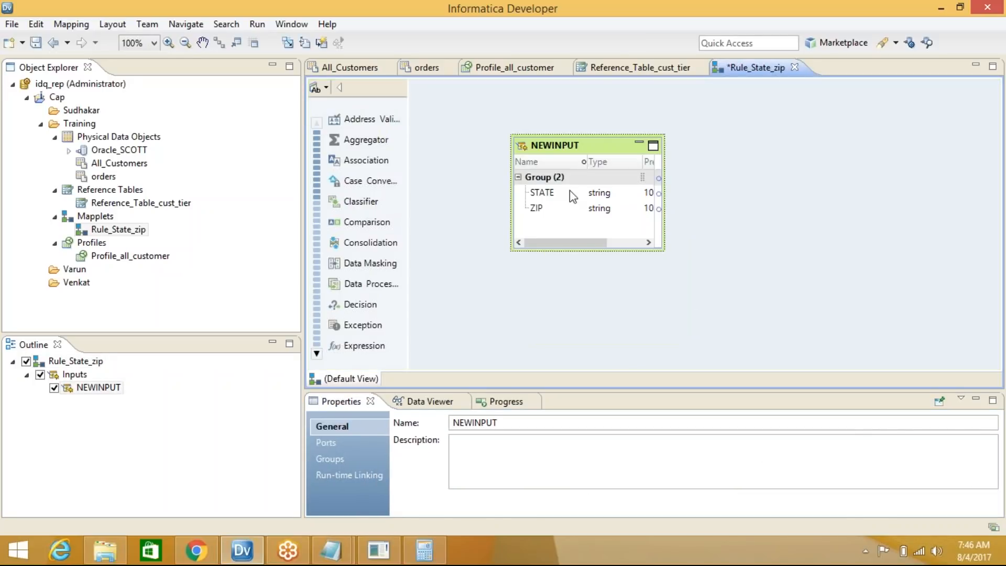
Add a token Parser transformation and resize the NEWINPUT and Parser boxes
{"action": "right_click", "coordinate": [767, 140]}
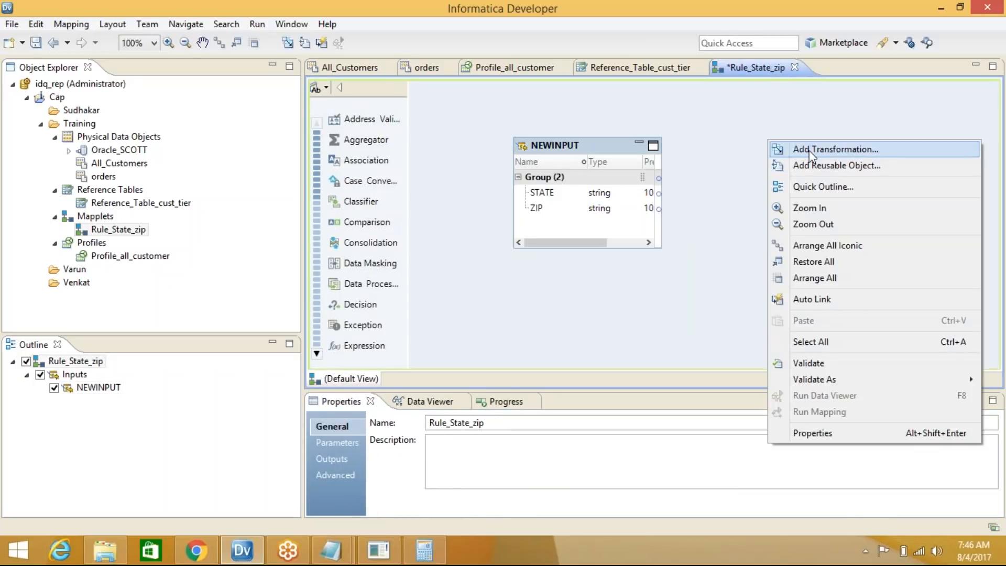
{"action": "left_click", "coordinate": [800, 149]}
{"action": "type", "text": "arse"}
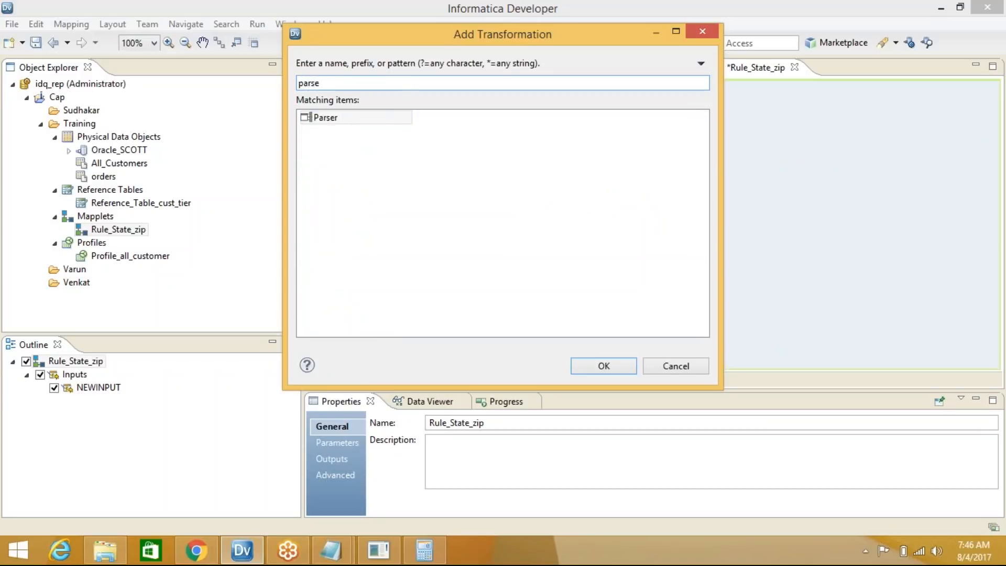
{"action": "left_click", "coordinate": [356, 118]}
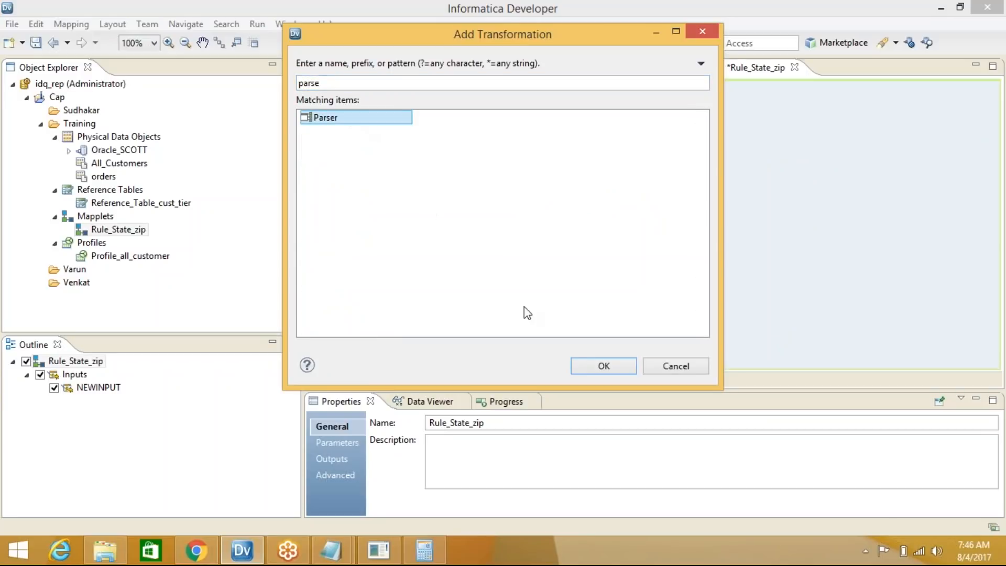
{"action": "left_click", "coordinate": [585, 364]}
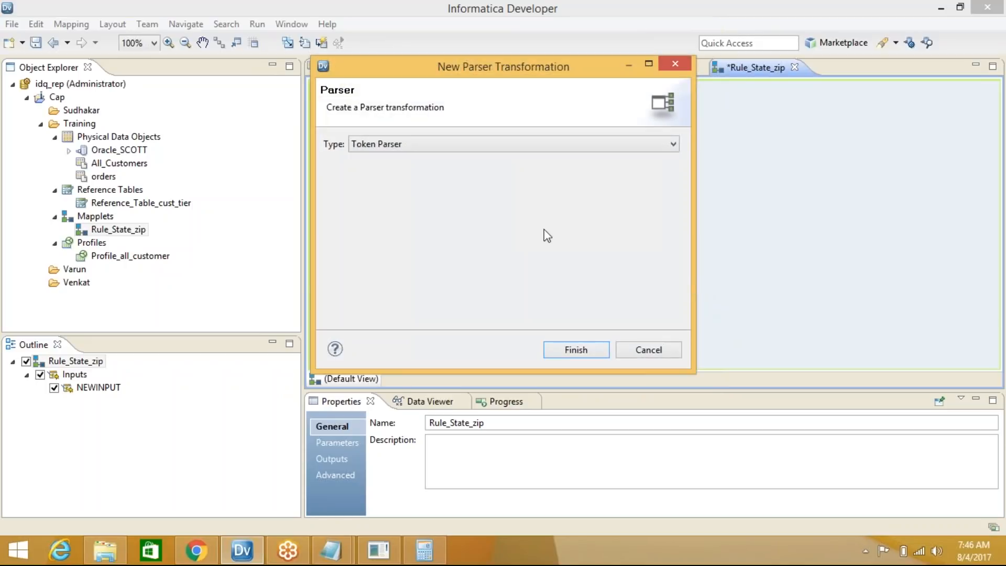
{"action": "left_click", "coordinate": [586, 351]}
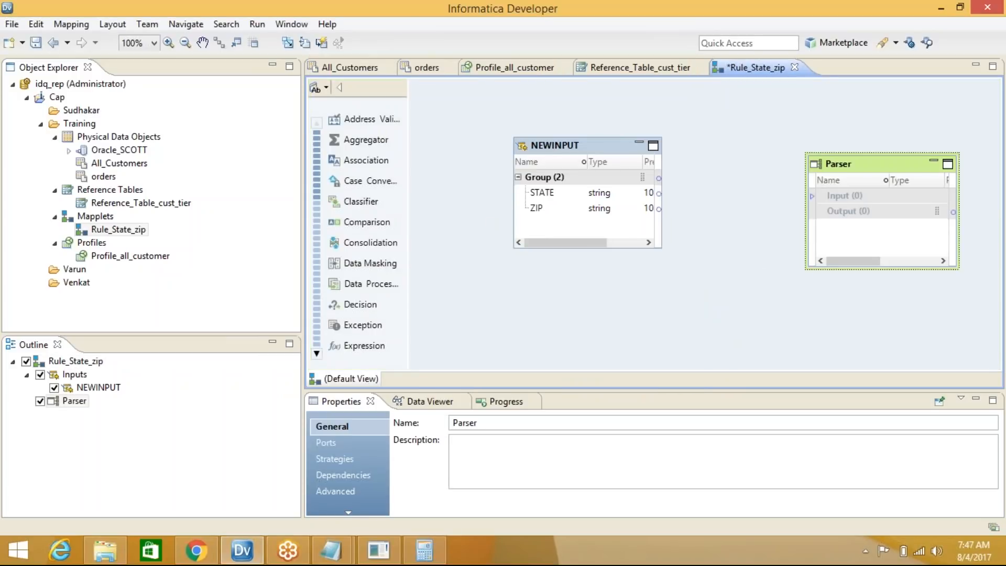
{"action": "left_click_drag", "start_coordinate": [586, 247], "coordinate": [584, 286]}
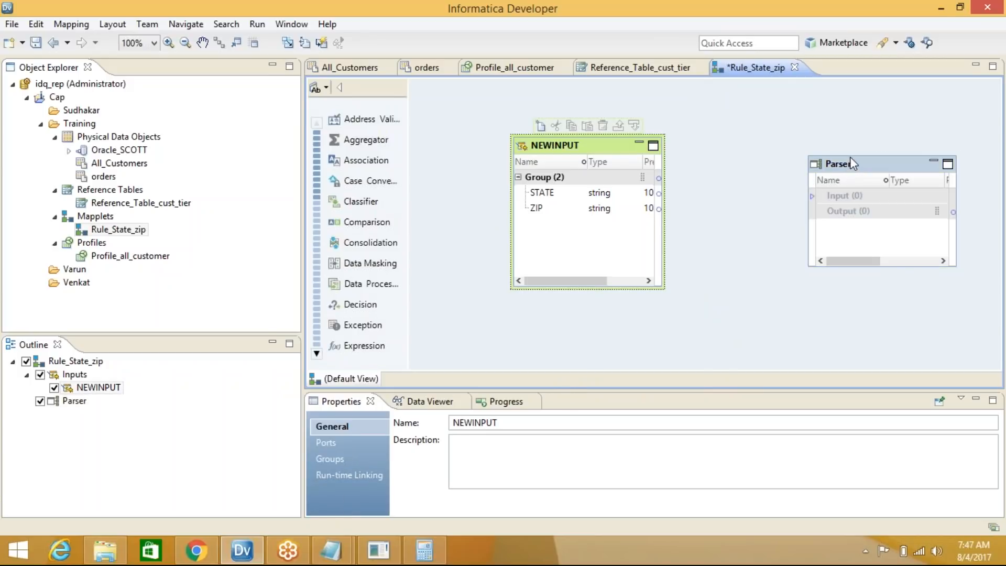
{"action": "left_click_drag", "start_coordinate": [850, 156], "coordinate": [853, 124]}
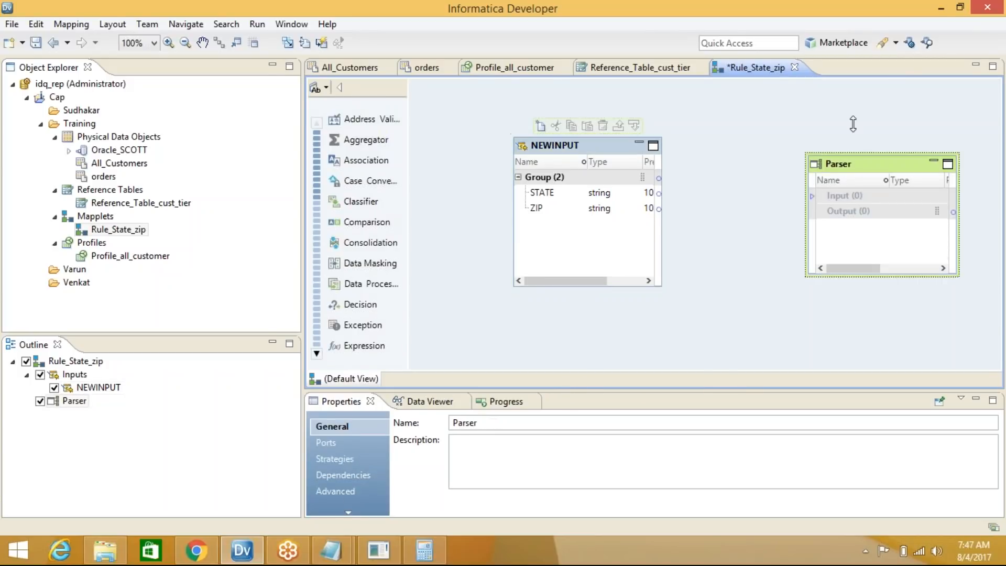
Link NEWINPUT's STATE and ZIP ports into the Parser
{"action": "left_click", "coordinate": [548, 193]}
{"action": "left_click", "coordinate": [544, 208]}
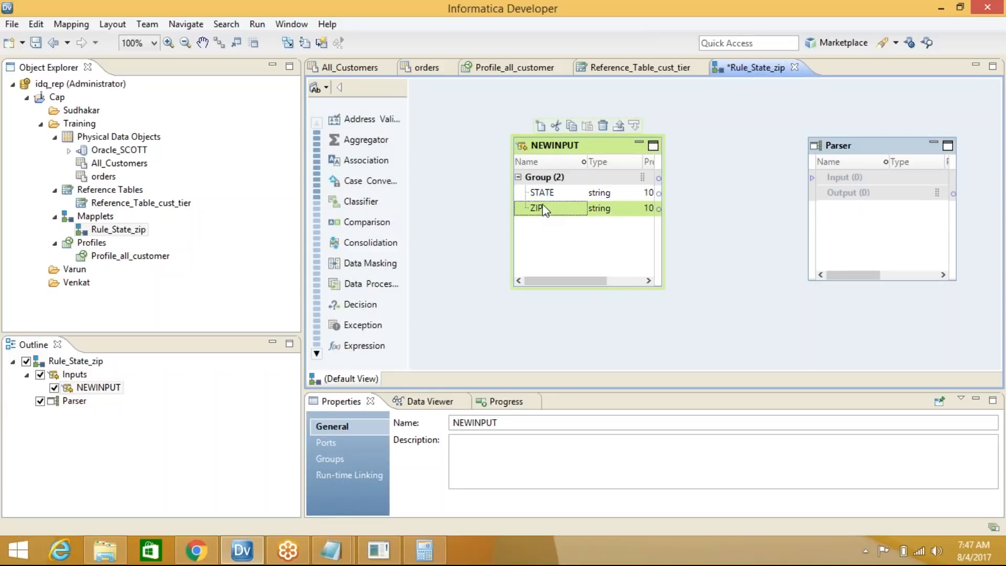
{"action": "left_click", "coordinate": [542, 193]}
{"action": "left_click", "coordinate": [541, 226]}
{"action": "left_click", "coordinate": [540, 194]}
{"action": "left_click_drag", "start_coordinate": [541, 199], "coordinate": [839, 181]}
{"action": "left_click_drag", "start_coordinate": [540, 209], "coordinate": [782, 150]}
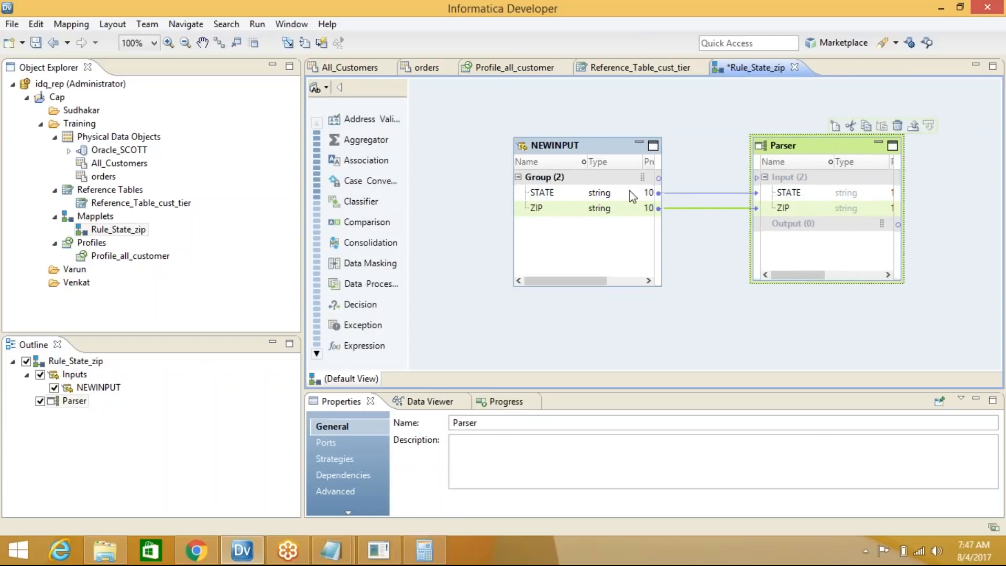
Create a Parser strategy named Parser_STATE that takes STATE as its input
{"action": "left_click", "coordinate": [339, 459]}
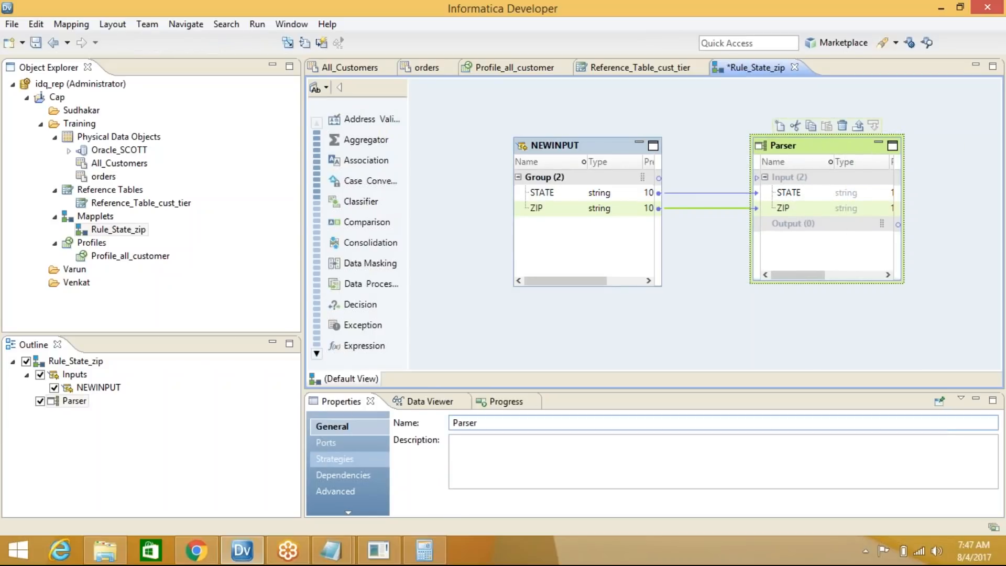
{"action": "left_click", "coordinate": [804, 148]}
{"action": "left_click", "coordinate": [886, 427]}
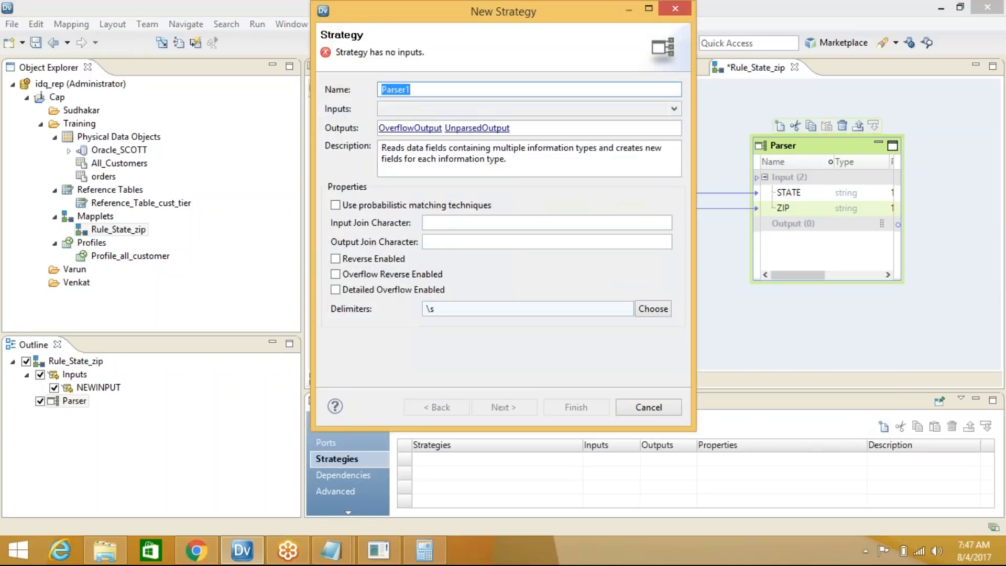
{"action": "left_click", "coordinate": [432, 93]}
{"action": "type", "text": "_STATE"}
{"action": "left_click", "coordinate": [441, 109]}
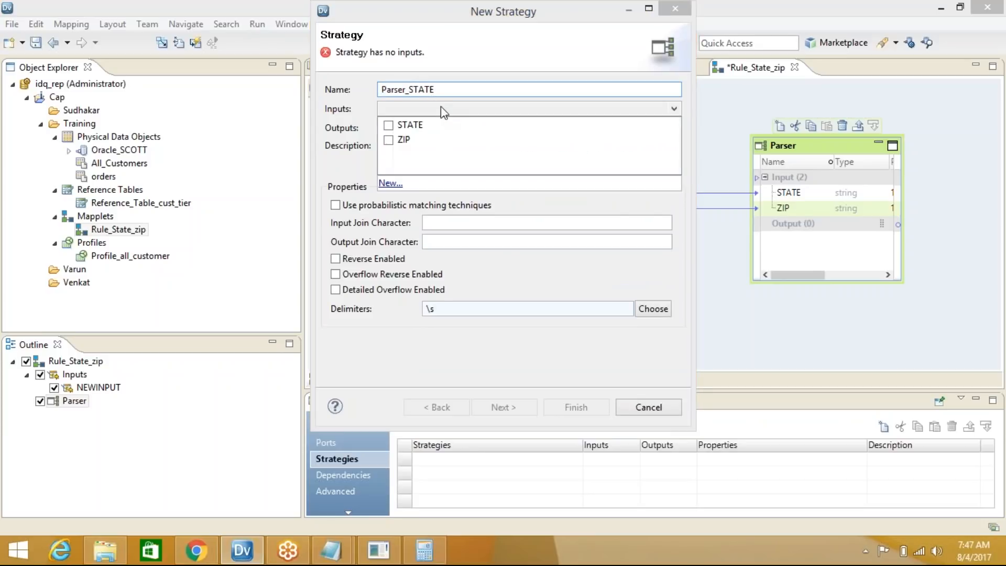
{"action": "left_click", "coordinate": [389, 124]}
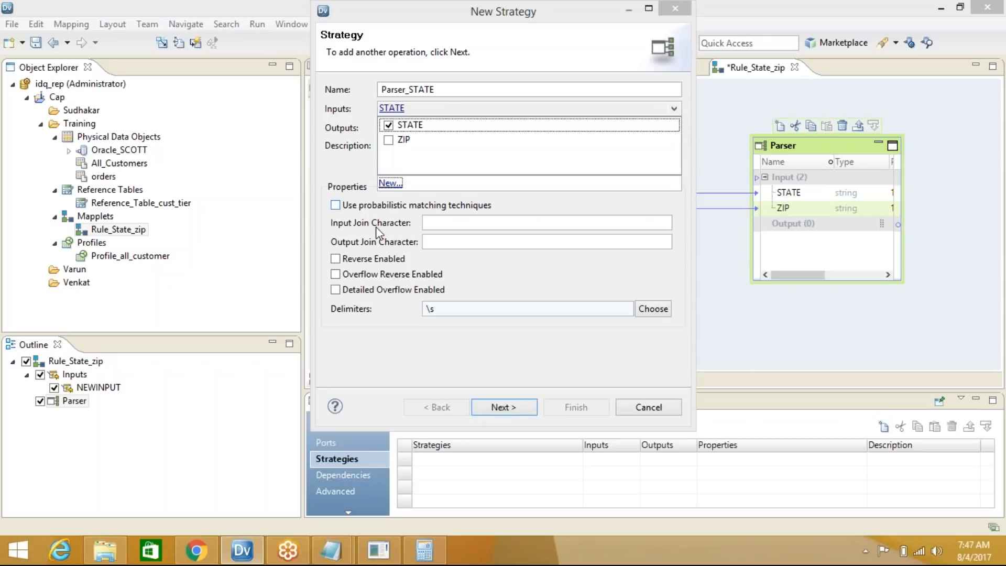
Make the Token Set operation use a regular expression, defining a new STATE expression ([A-Z]{2})
{"action": "left_click", "coordinate": [524, 407]}
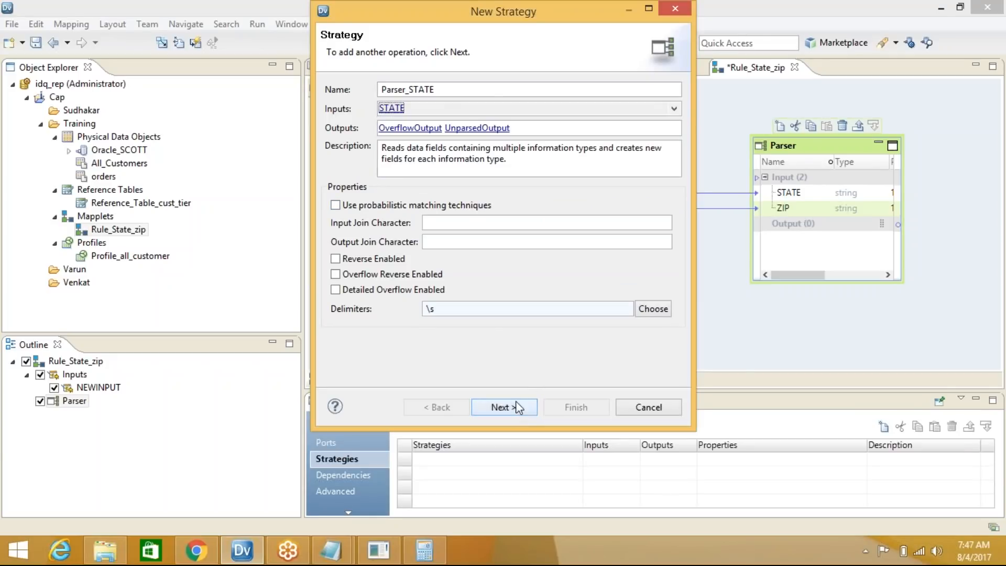
{"action": "left_click", "coordinate": [505, 407]}
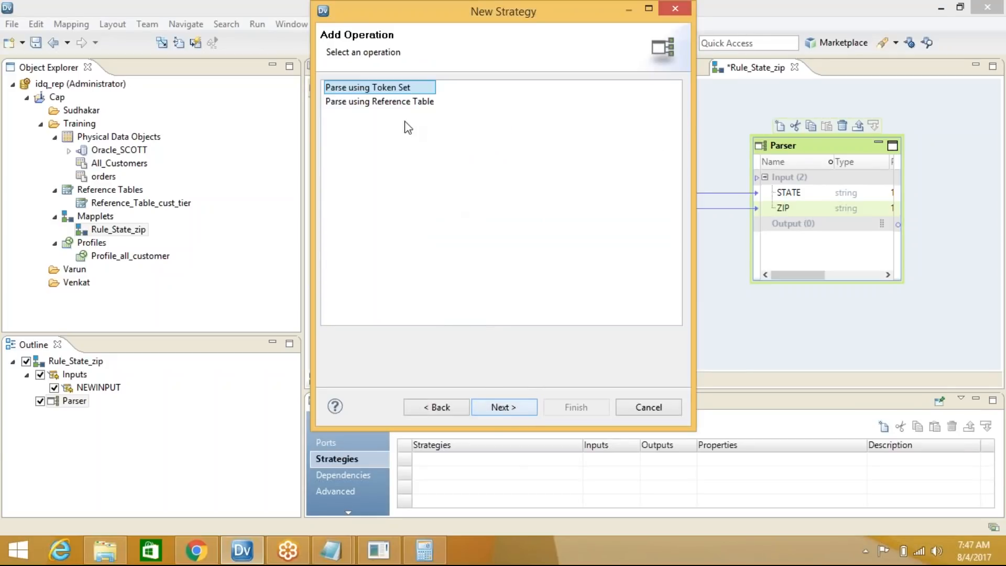
{"action": "left_click", "coordinate": [503, 407]}
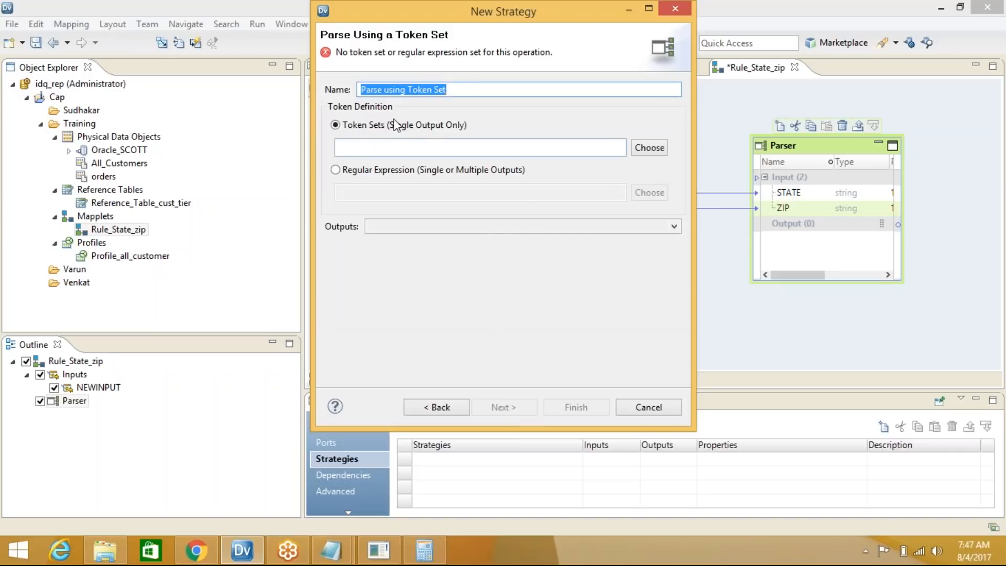
{"action": "left_click", "coordinate": [340, 173]}
{"action": "left_click", "coordinate": [649, 193]}
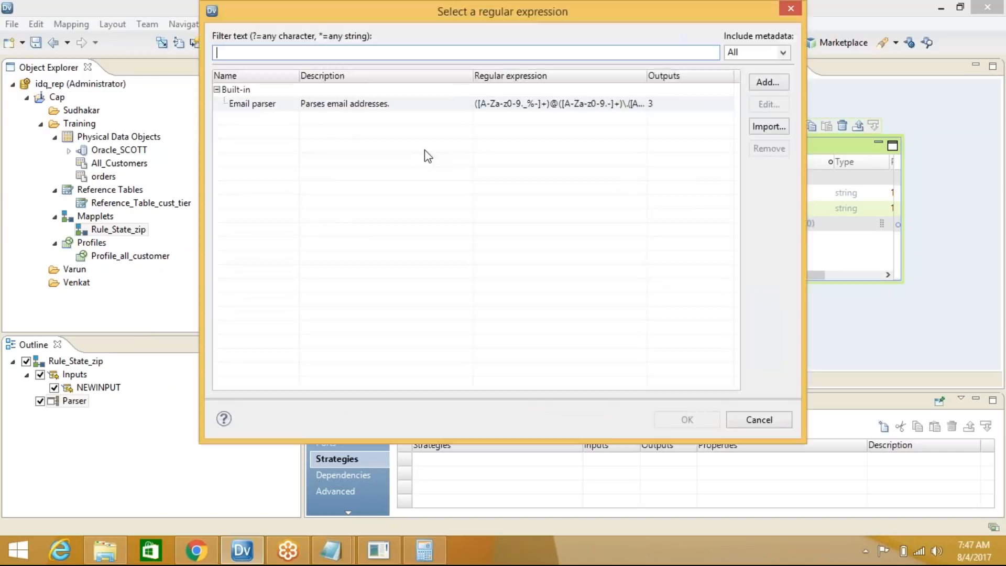
{"action": "left_click", "coordinate": [768, 82]}
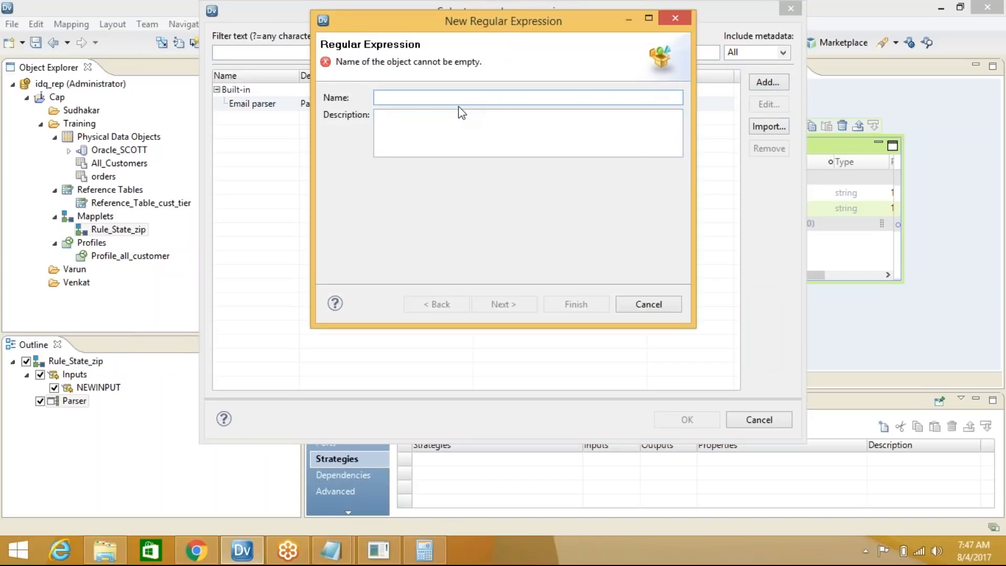
{"action": "type", "text": "STATE"}
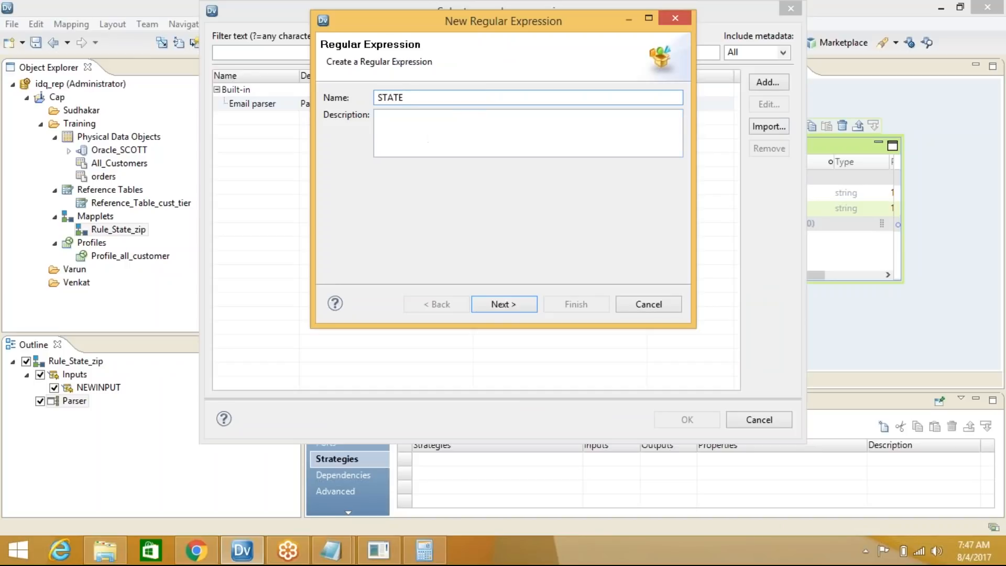
{"action": "left_click", "coordinate": [527, 306]}
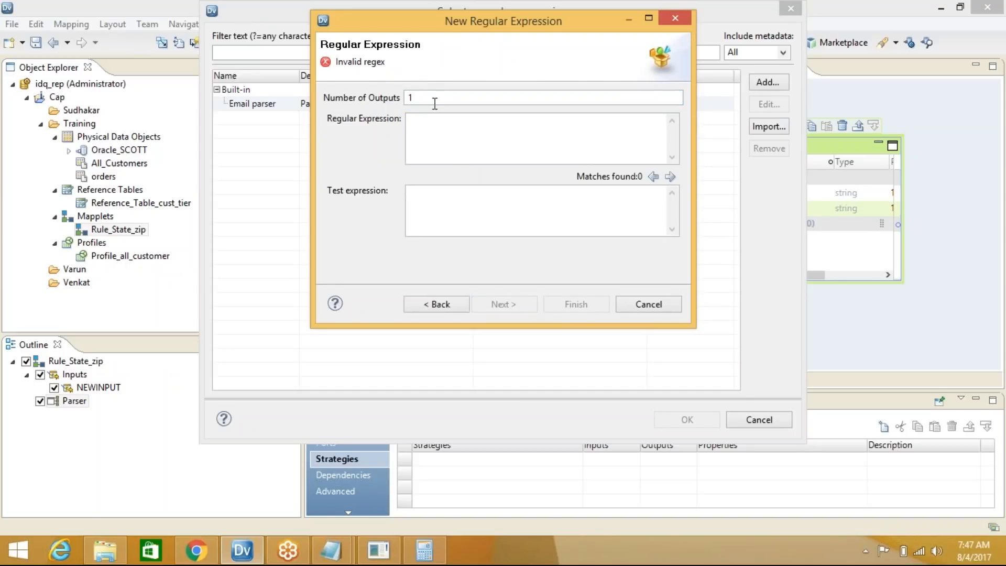
{"action": "left_click", "coordinate": [430, 133]}
{"action": "type", "text": "()"}
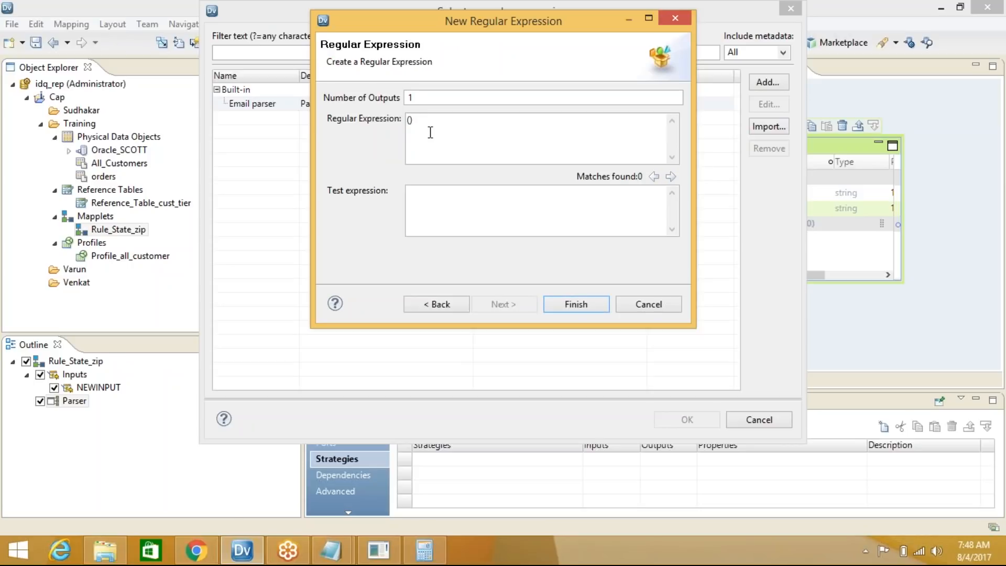
{"action": "type", "text": "["}
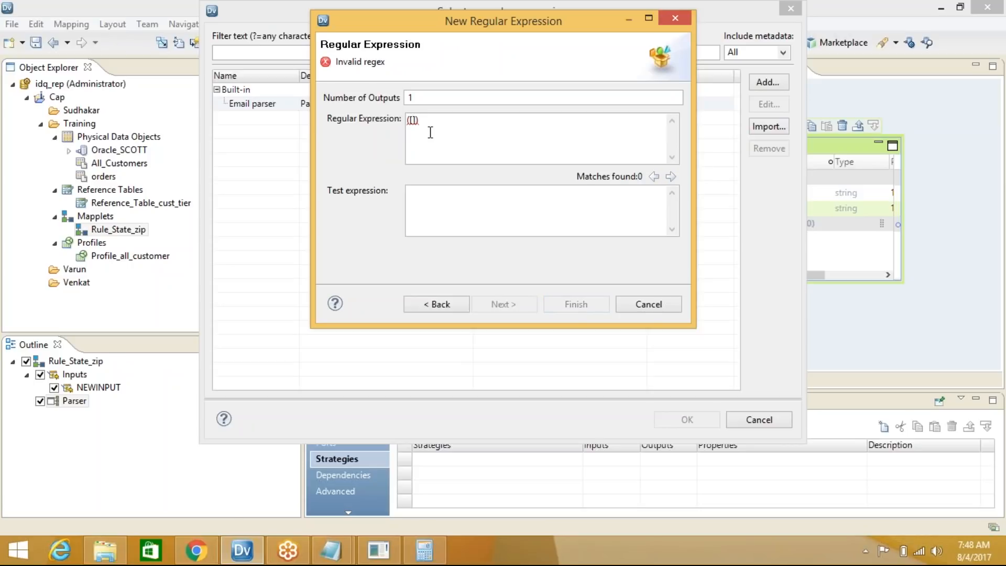
{"action": "type", "text": "A-Z"}
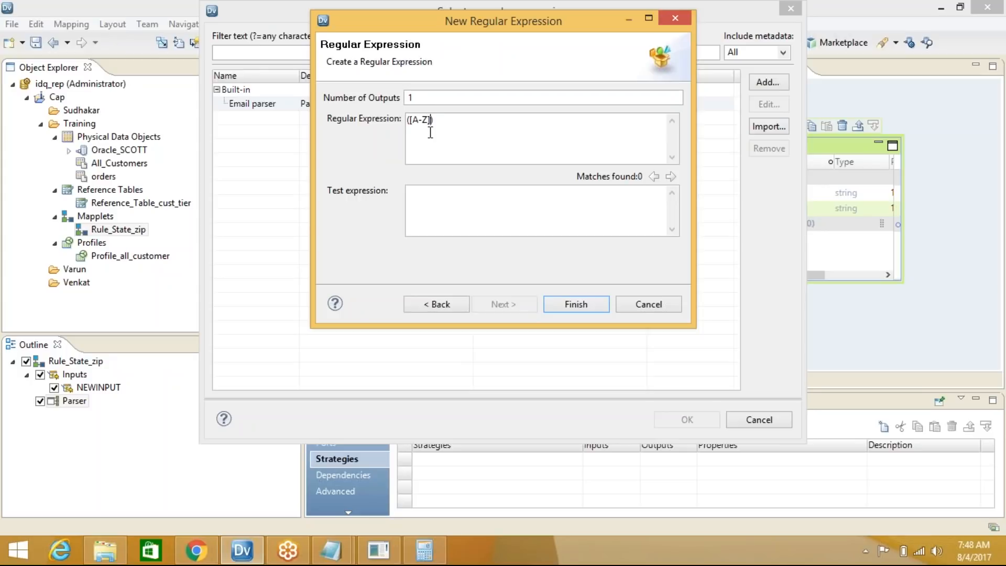
{"action": "type", "text": "{}"}
{"action": "key", "text": "Left"}
{"action": "type", "text": "2"}
{"action": "left_click", "coordinate": [585, 305]}
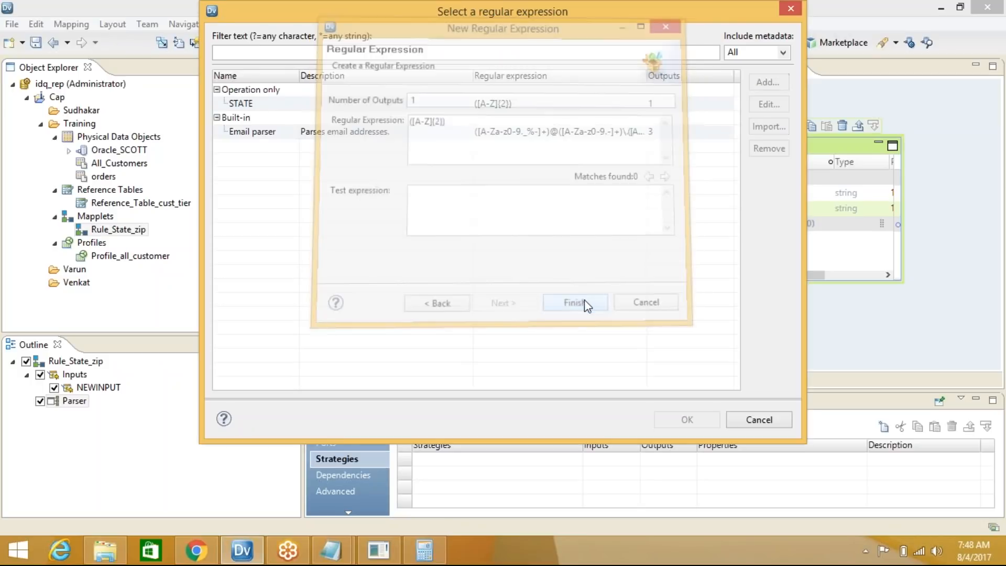
Apply the STATE expression to the operation and give it a new output, o_STATE
{"action": "left_click", "coordinate": [295, 105]}
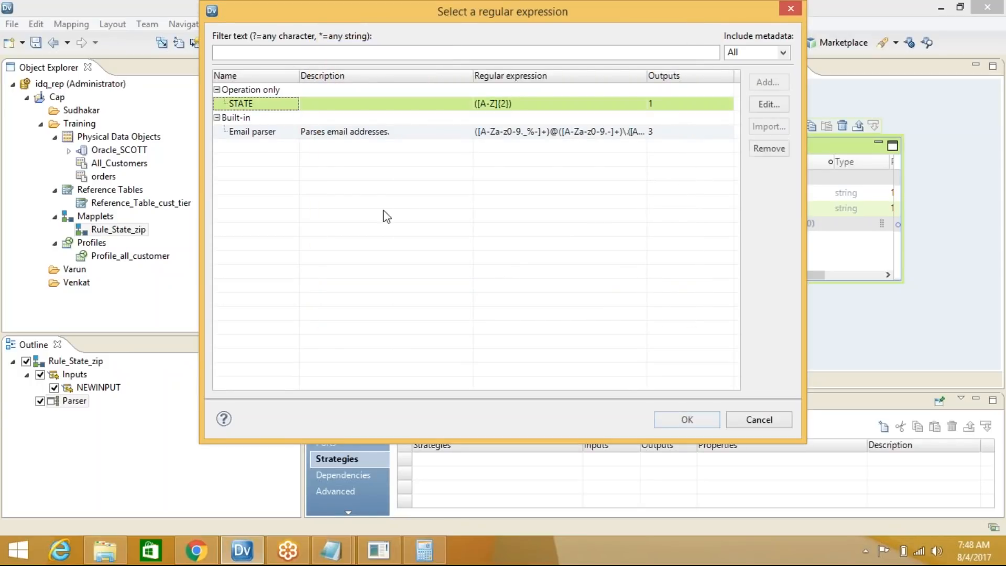
{"action": "left_click", "coordinate": [681, 420]}
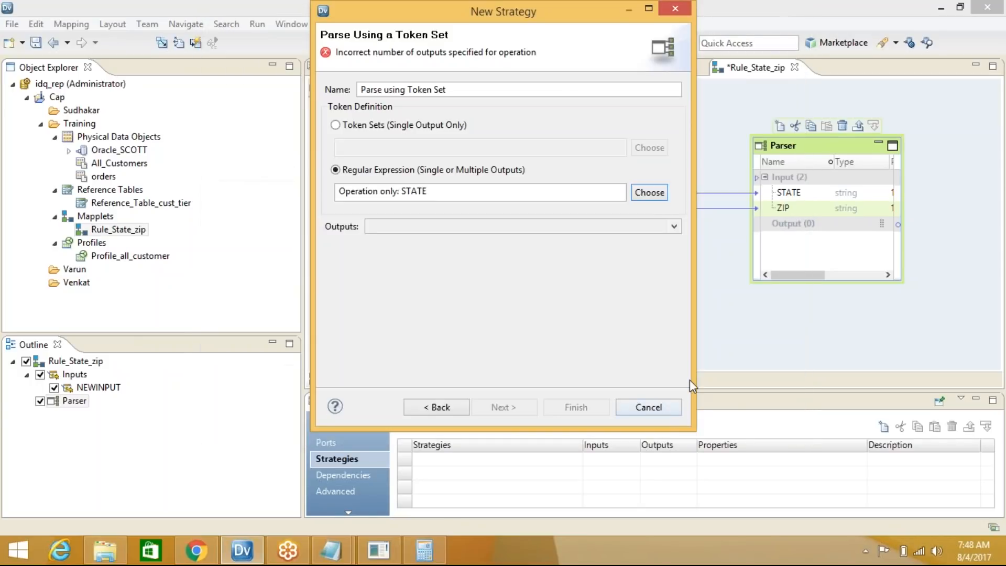
{"action": "left_click", "coordinate": [390, 231]}
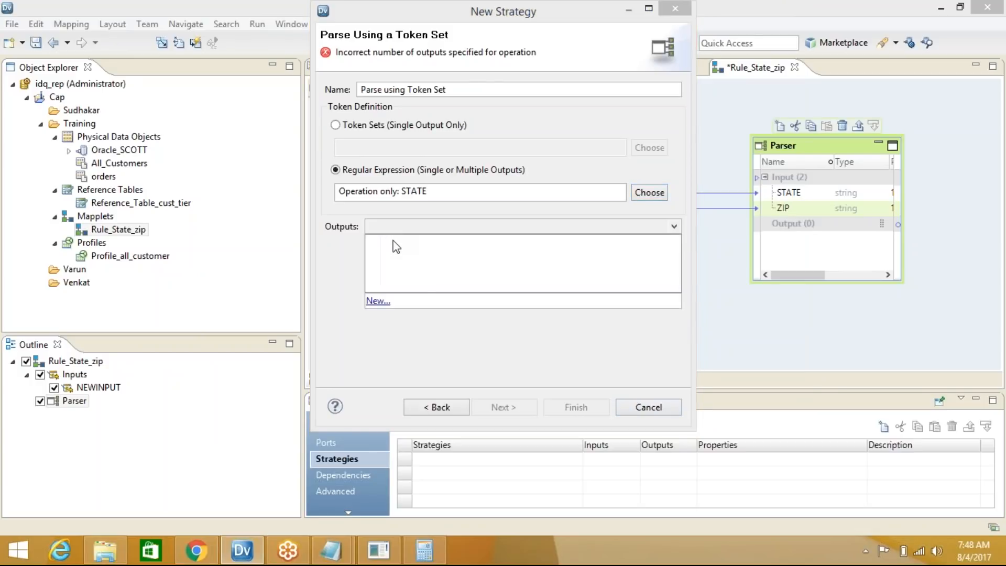
{"action": "left_click", "coordinate": [382, 312]}
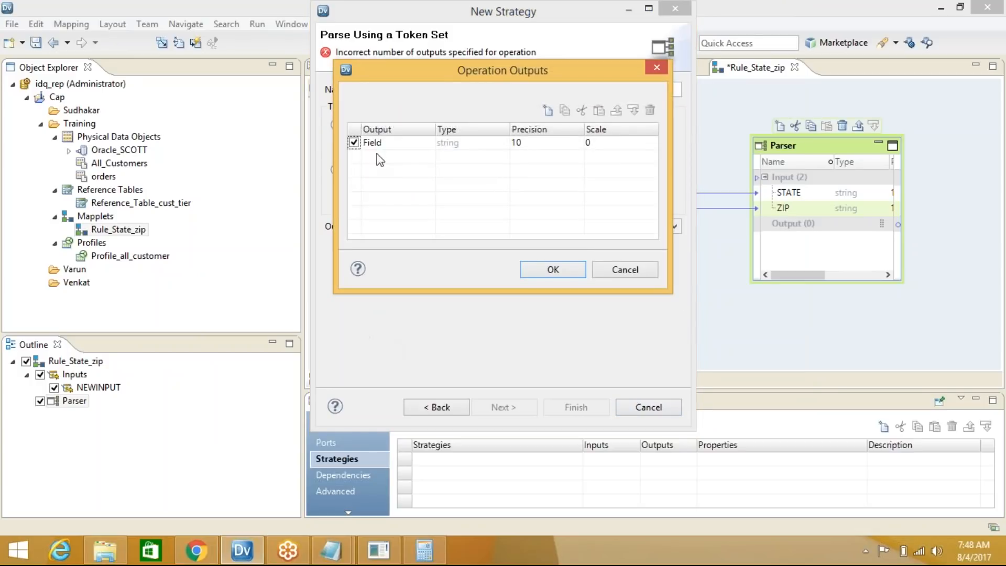
{"action": "left_click", "coordinate": [391, 146]}
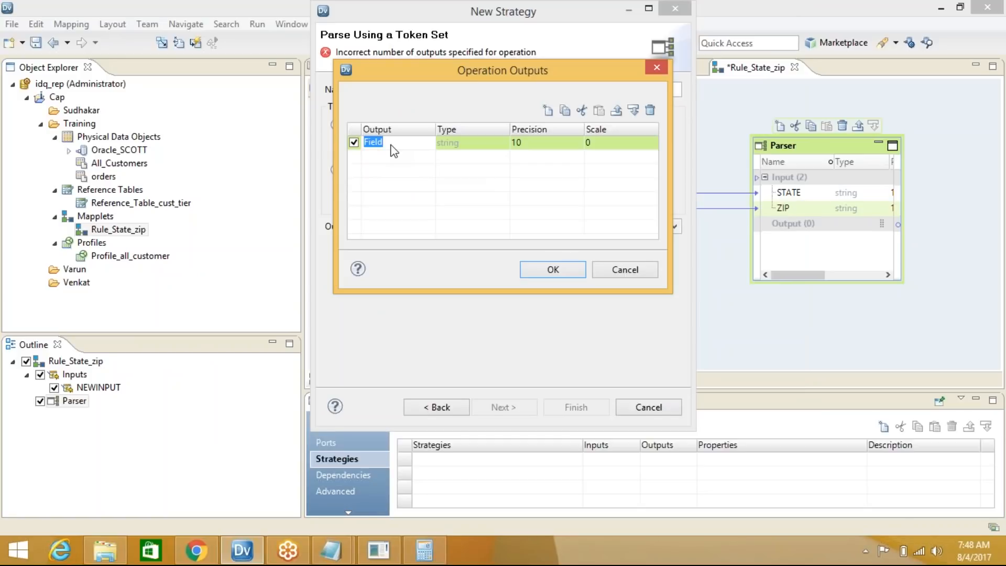
{"action": "type", "text": "o_STATE"}
{"action": "left_click", "coordinate": [571, 273]}
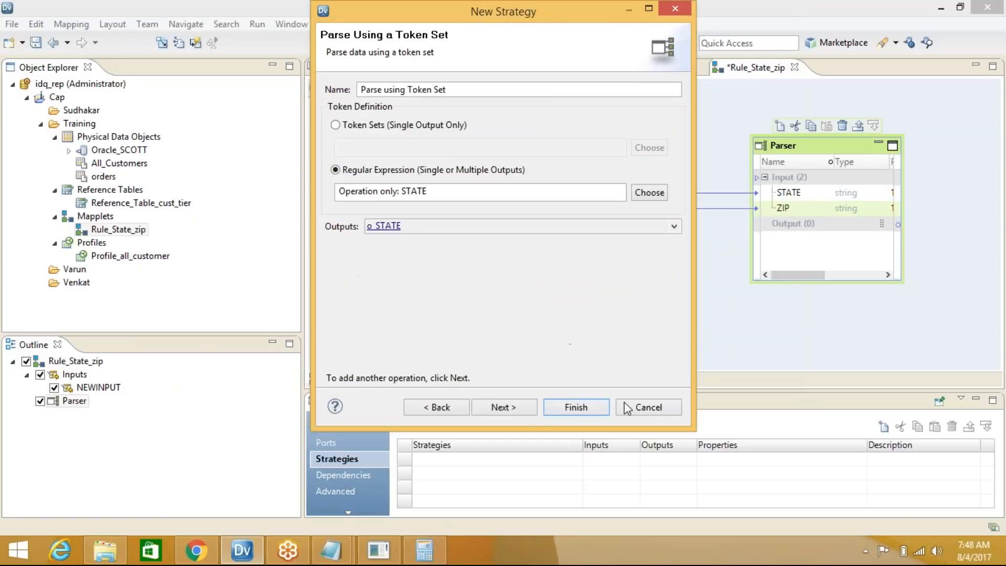
{"action": "left_click", "coordinate": [519, 411]}
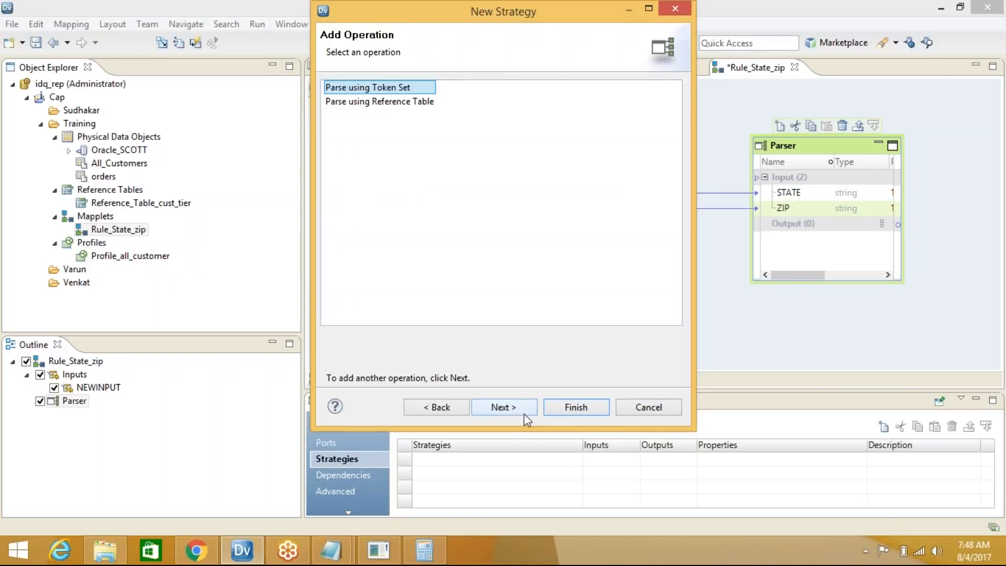
Add a second regular-expression operation with a new ZIP expression ([0-9]{5})
{"action": "left_click", "coordinate": [523, 414]}
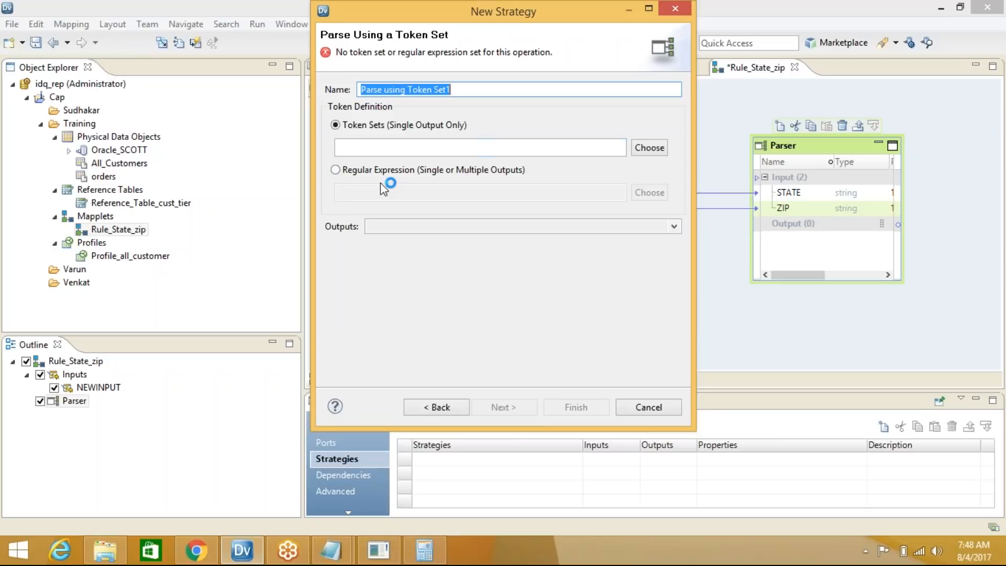
{"action": "left_click", "coordinate": [471, 169]}
{"action": "left_click", "coordinate": [650, 193]}
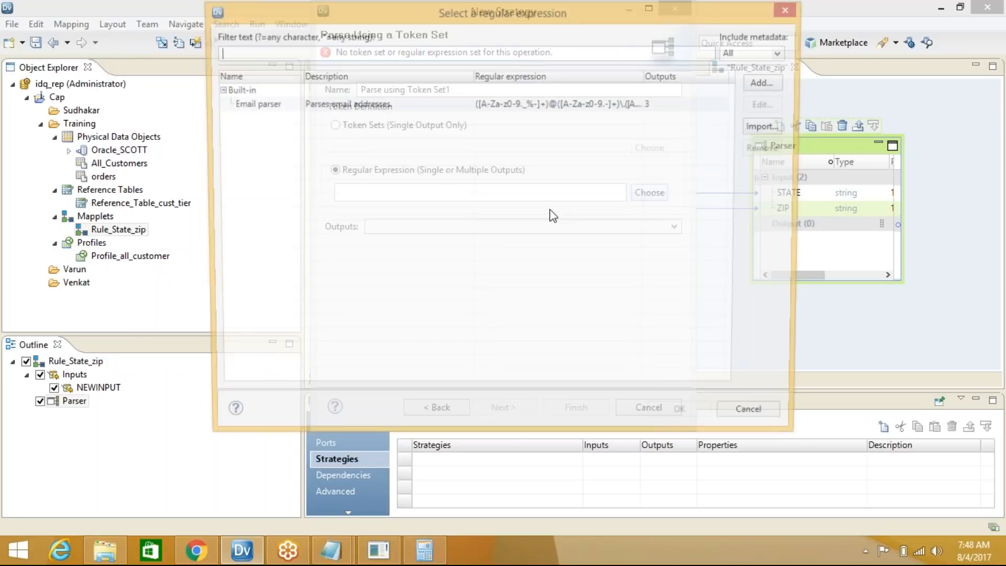
{"action": "left_click", "coordinate": [767, 82]}
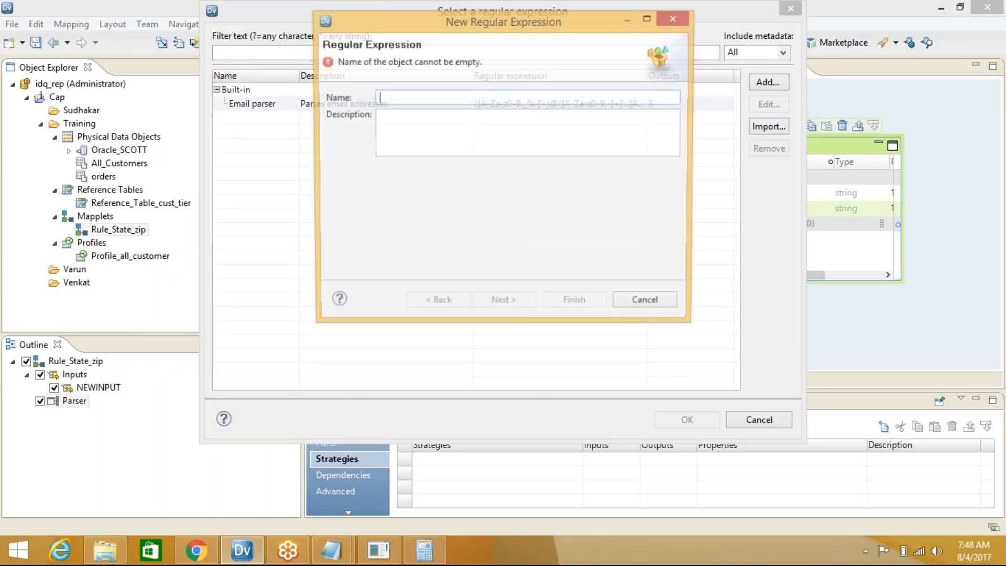
{"action": "type", "text": "ZIP"}
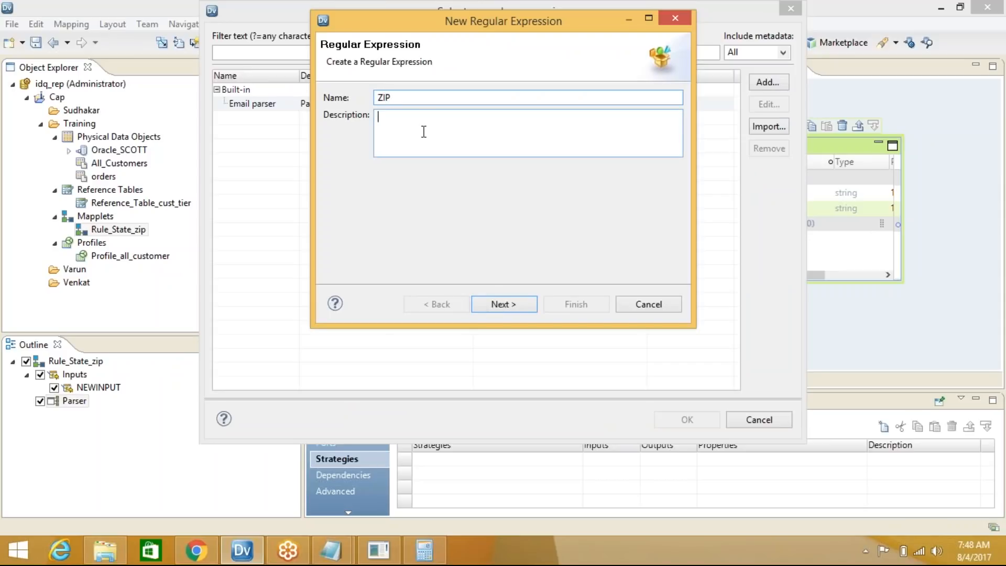
{"action": "left_click", "coordinate": [498, 304]}
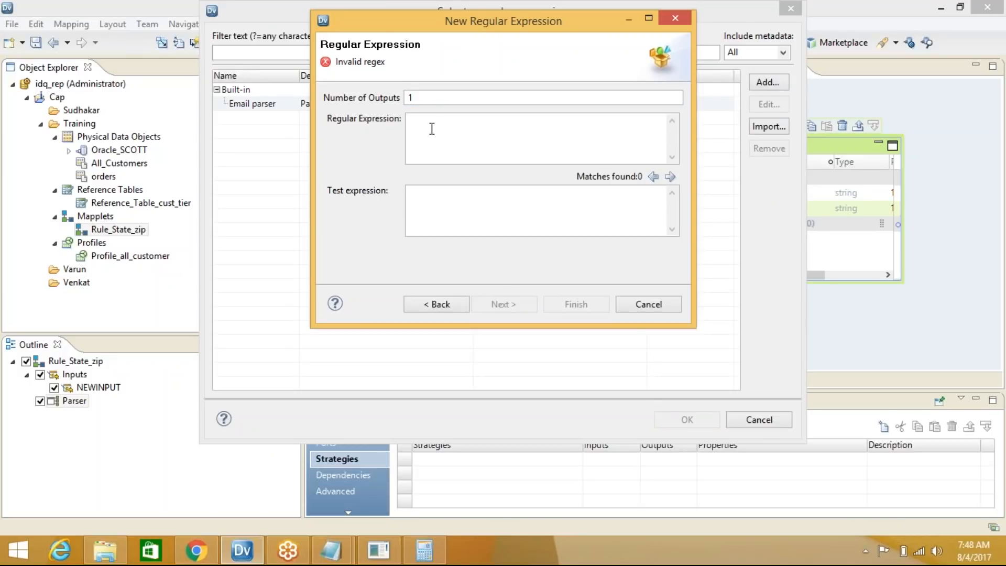
{"action": "type", "text": "()"}
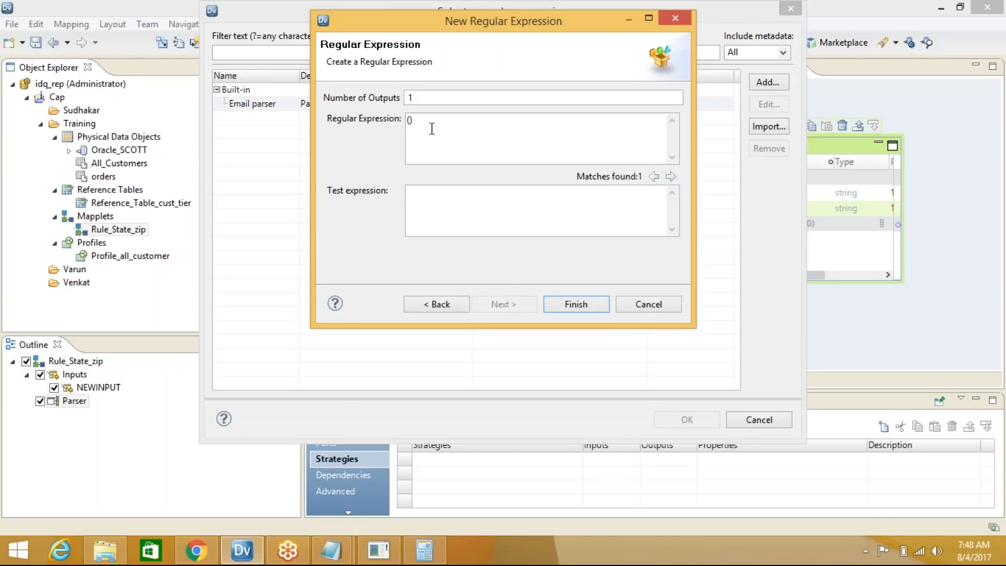
{"action": "type", "text": "[]"}
{"action": "type", "text": "0-9"}
{"action": "type", "text": "{}"}
{"action": "type", "text": "5"}
{"action": "left_click", "coordinate": [576, 305]}
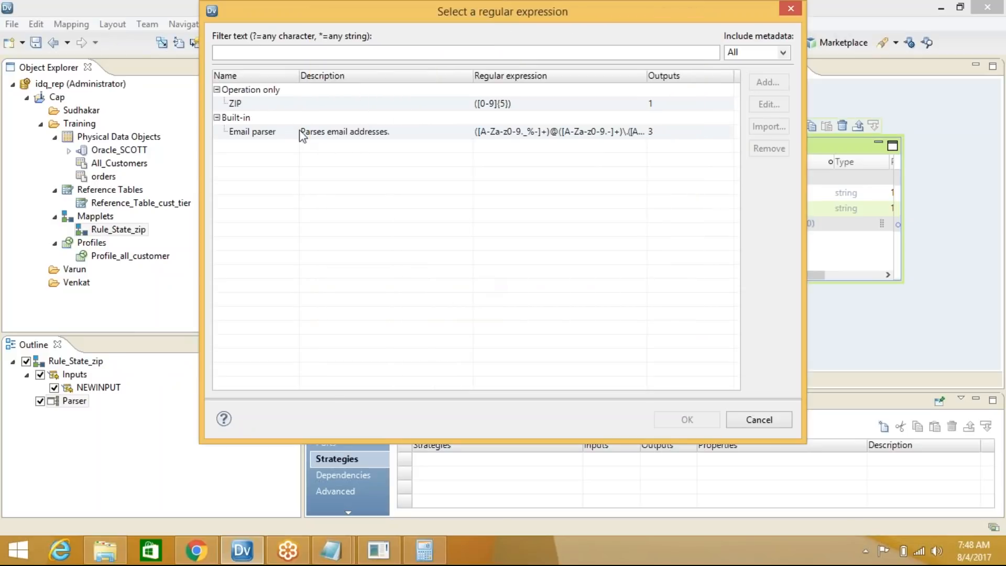
Apply the ZIP expression, give the operation output o_ZIP, and finish the strategy
{"action": "left_click", "coordinate": [262, 104]}
{"action": "left_click", "coordinate": [686, 419]}
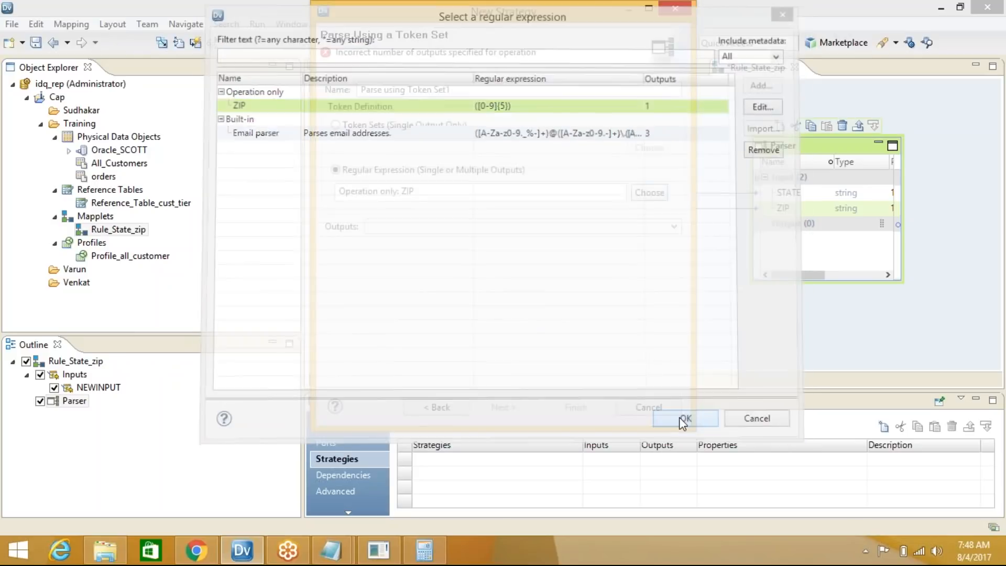
{"action": "left_click", "coordinate": [382, 226]}
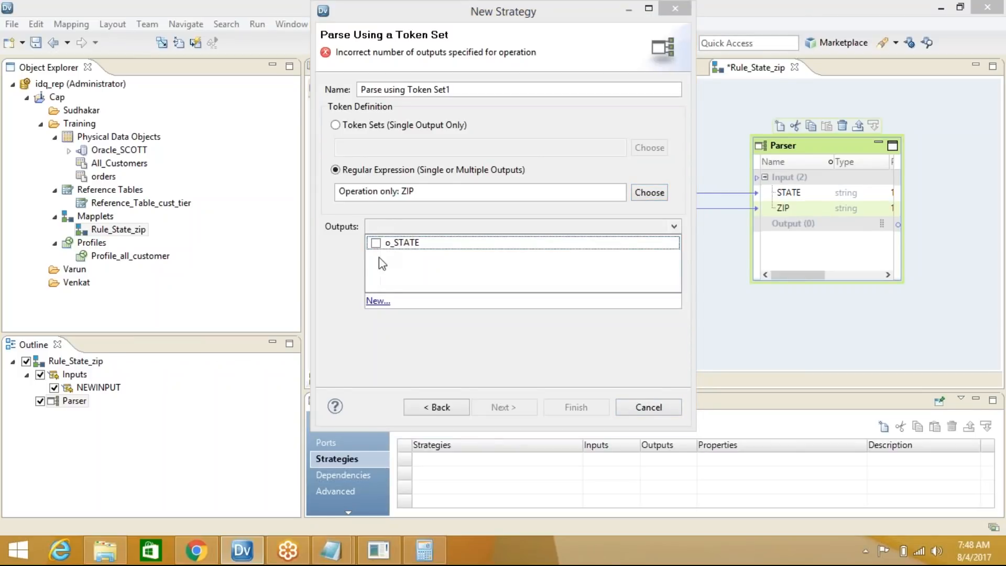
{"action": "left_click", "coordinate": [378, 301]}
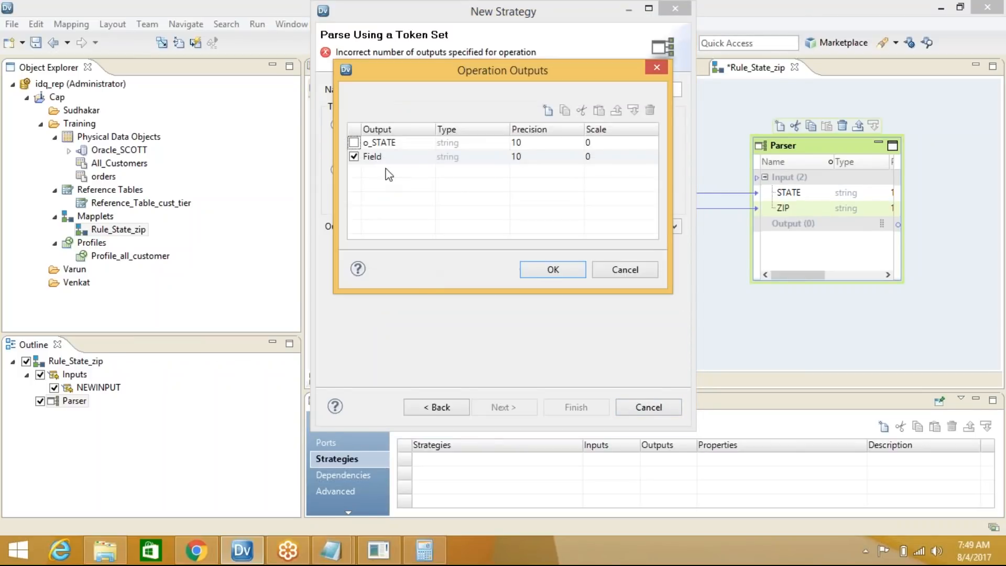
{"action": "type", "text": "o_ZIP"}
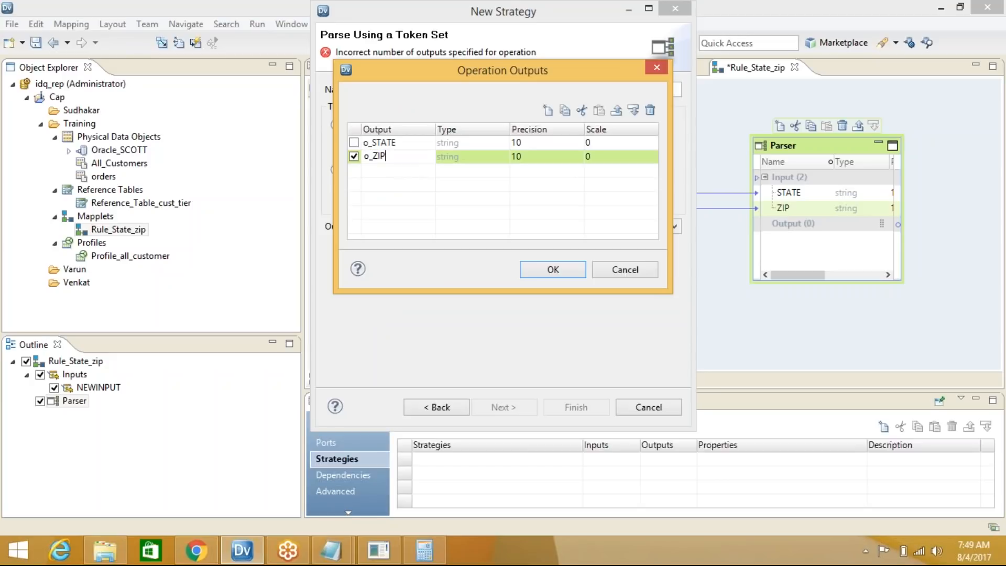
{"action": "left_click", "coordinate": [570, 269]}
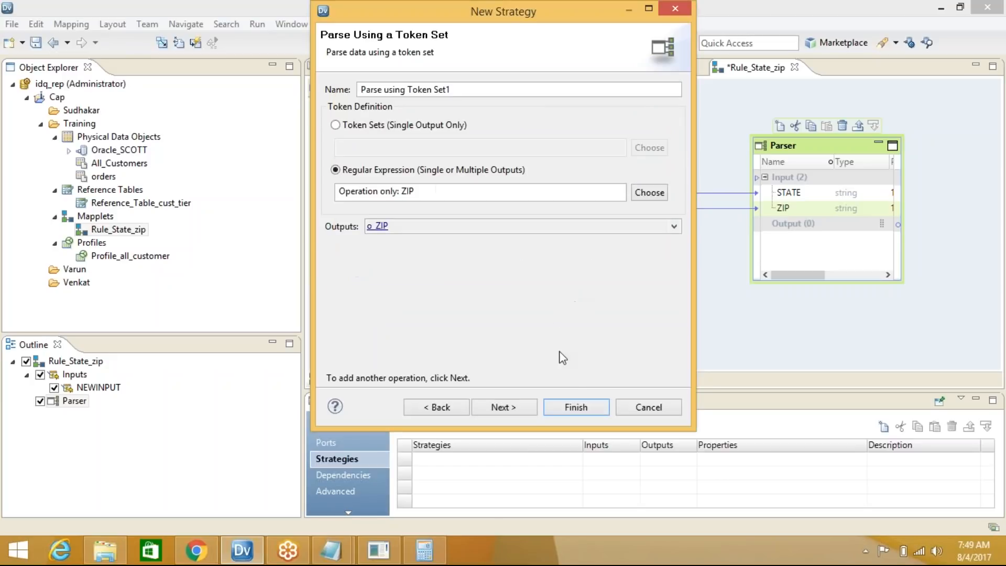
{"action": "left_click", "coordinate": [561, 409]}
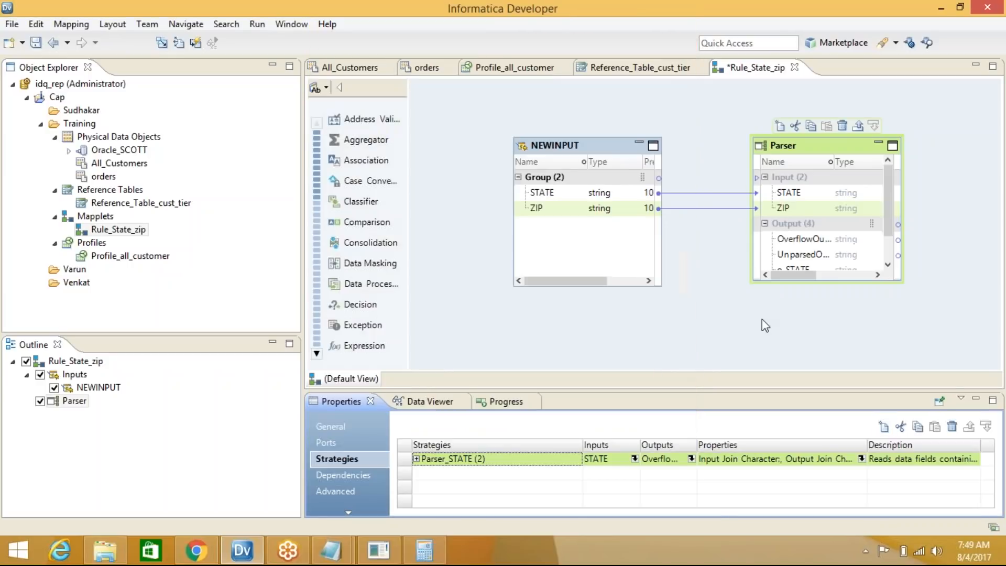
Enlarge the Parser to show its outputs and add an Output transformation, NEWOUTPUT
{"action": "left_click_drag", "start_coordinate": [834, 283], "coordinate": [834, 343]}
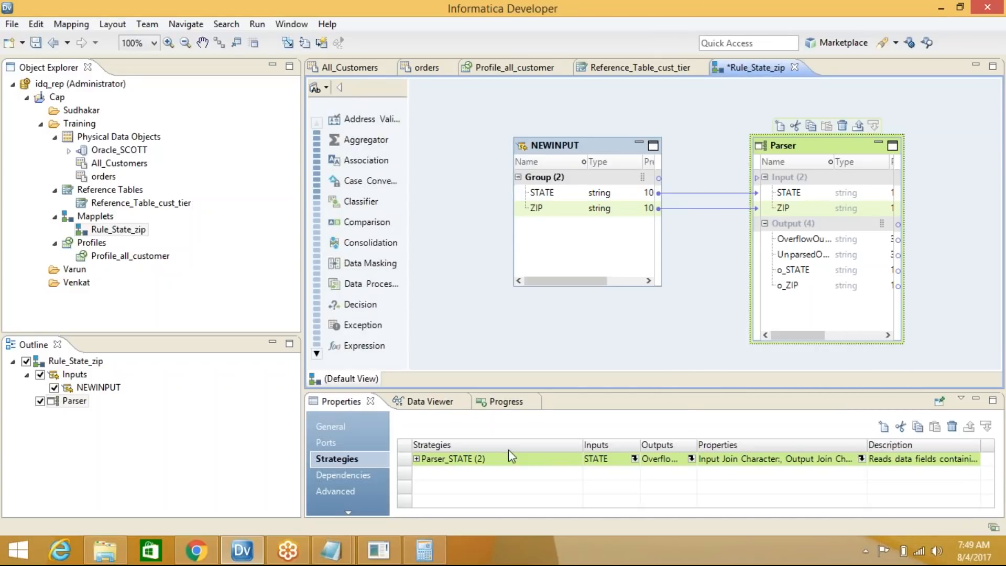
{"action": "left_click", "coordinate": [416, 459]}
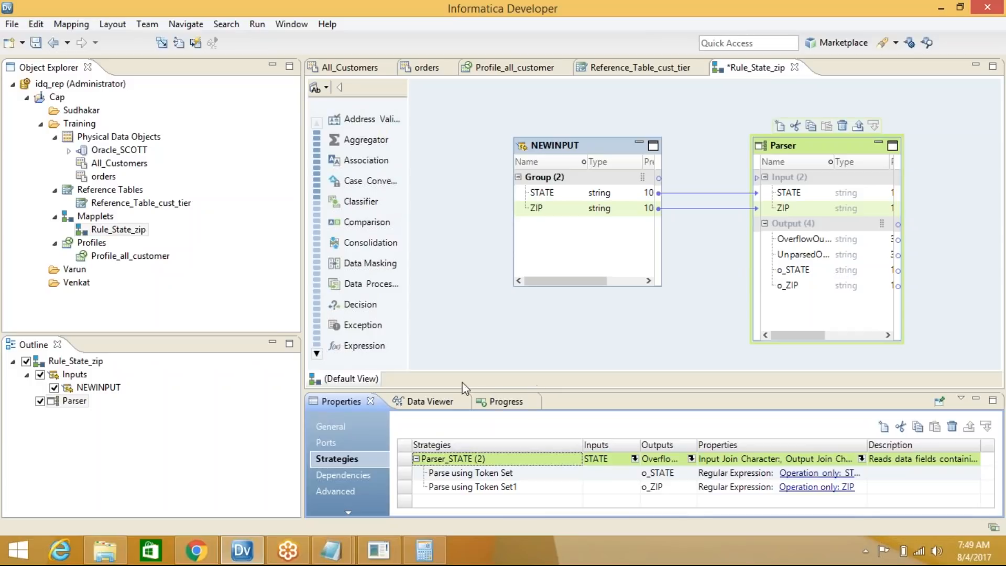
{"action": "right_click", "coordinate": [900, 140]}
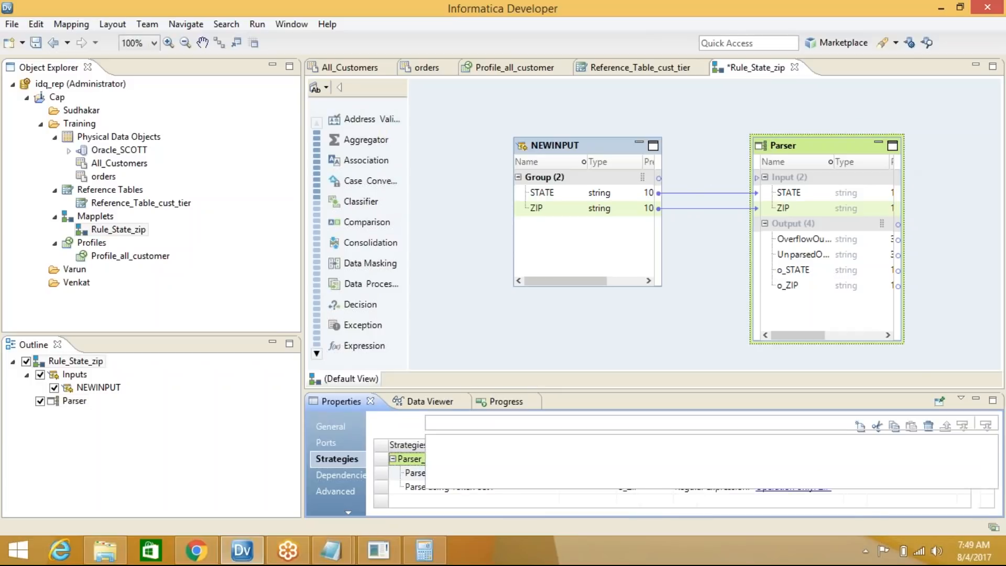
{"action": "left_click", "coordinate": [891, 149]}
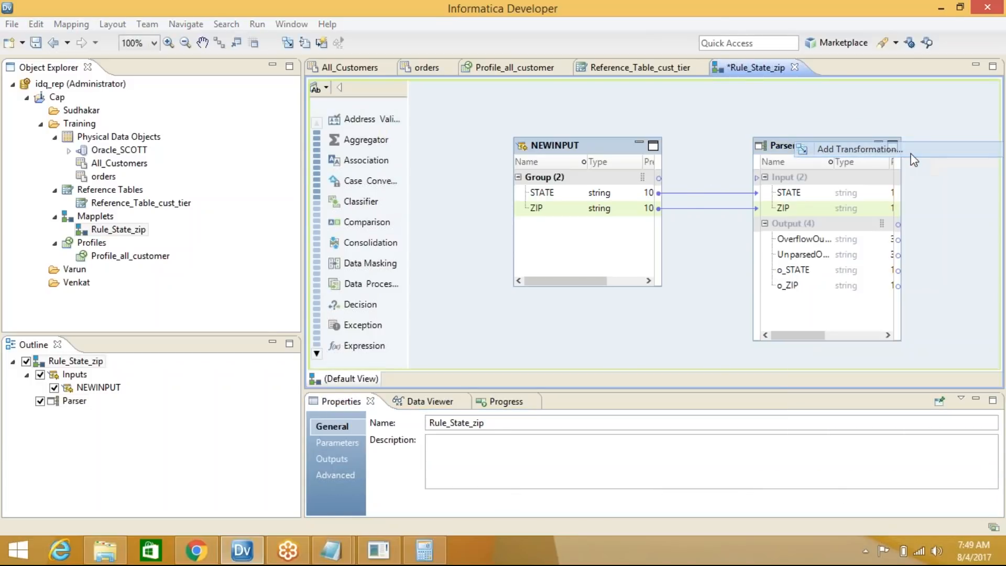
{"action": "type", "text": "OUT"}
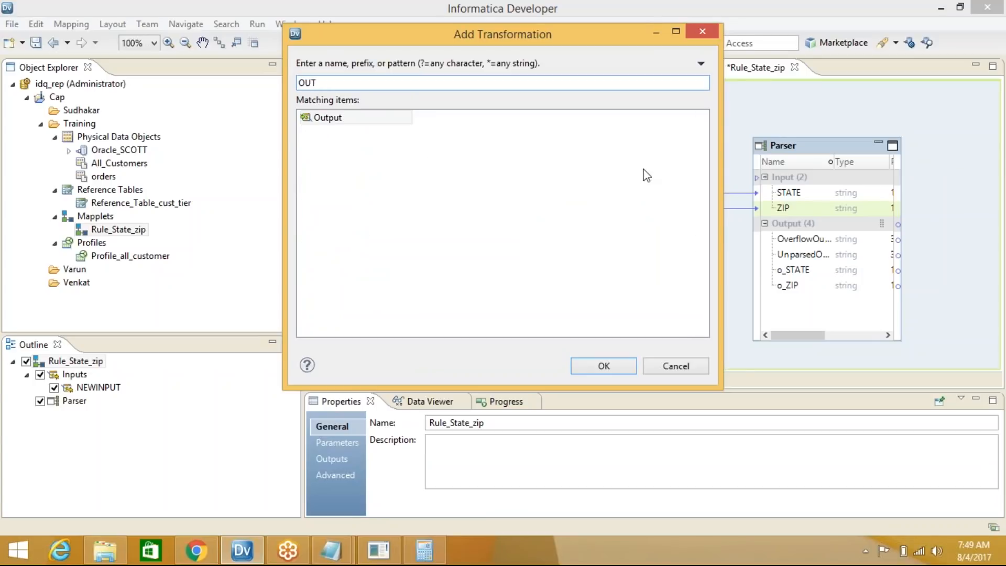
{"action": "left_click", "coordinate": [335, 117]}
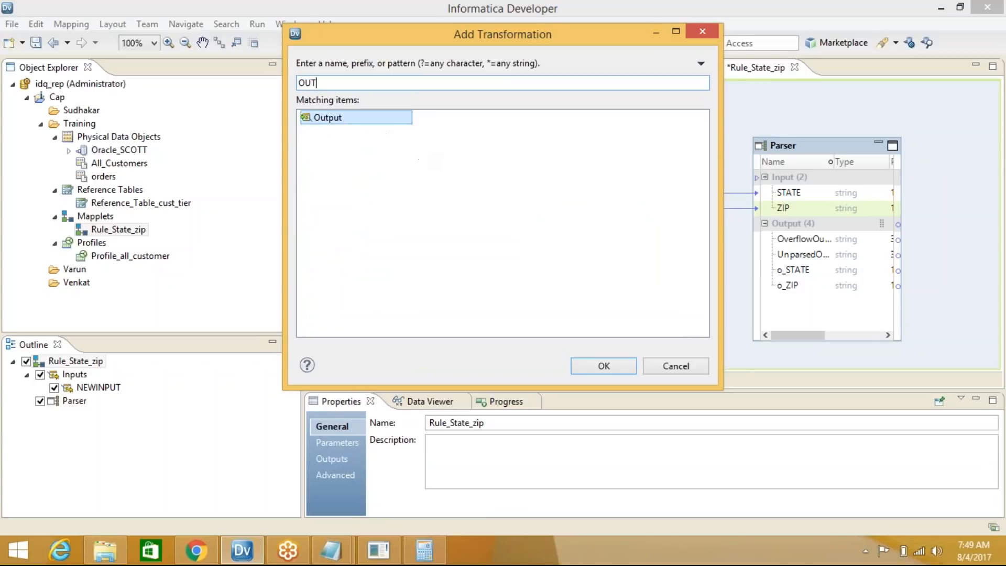
{"action": "left_click", "coordinate": [623, 364]}
Link the Parser's o_STATE and o_ZIP ports to NEWOUTPUT and save the mapplet
{"action": "left_click", "coordinate": [786, 272]}
{"action": "left_click", "coordinate": [792, 286], "text": "shift"}
{"action": "left_click_drag", "start_coordinate": [801, 269], "coordinate": [952, 260]}
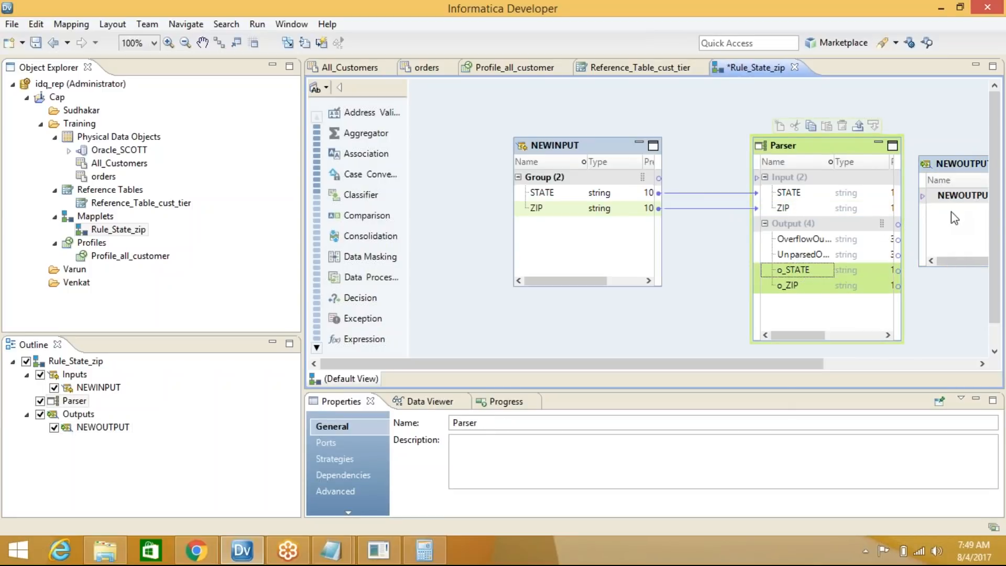
{"action": "left_click_drag", "start_coordinate": [793, 271], "coordinate": [951, 237]}
{"action": "key", "text": "ctrl+s"}
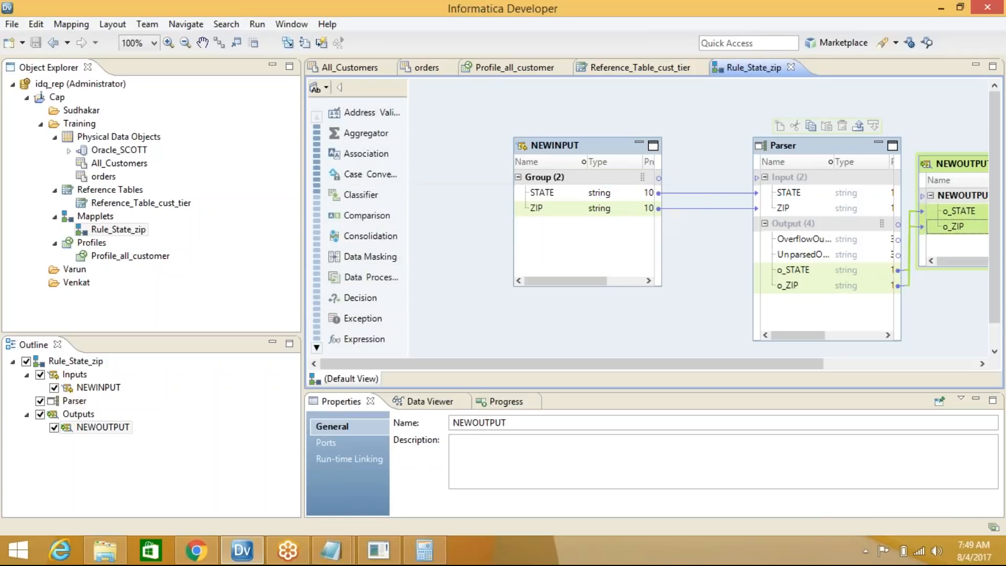
Validate Rule_State_zip as a rule, save it, and dismiss the no-problems result
{"action": "right_click", "coordinate": [703, 127]}
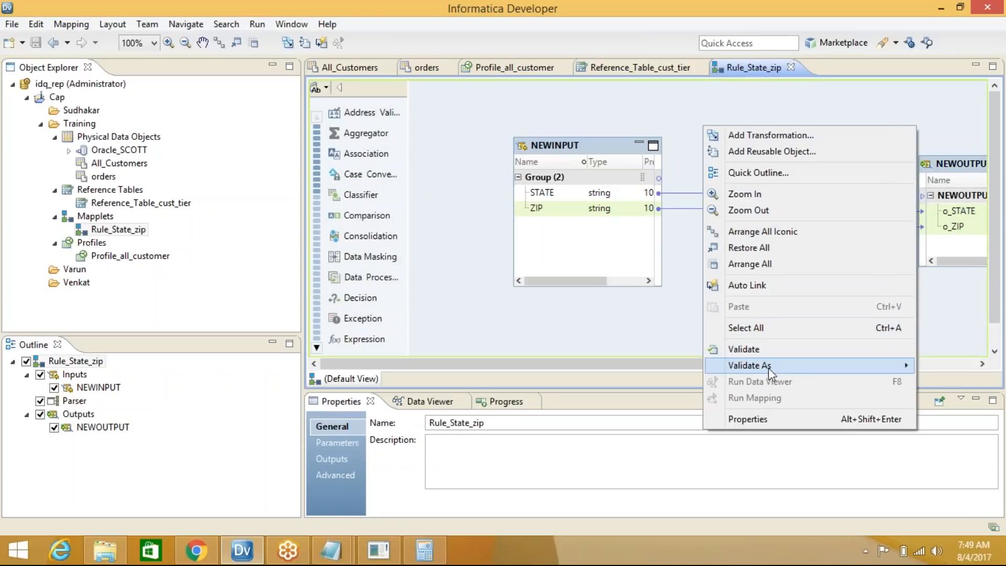
{"action": "mouse_move", "coordinate": [757, 368]}
{"action": "left_click", "coordinate": [670, 377]}
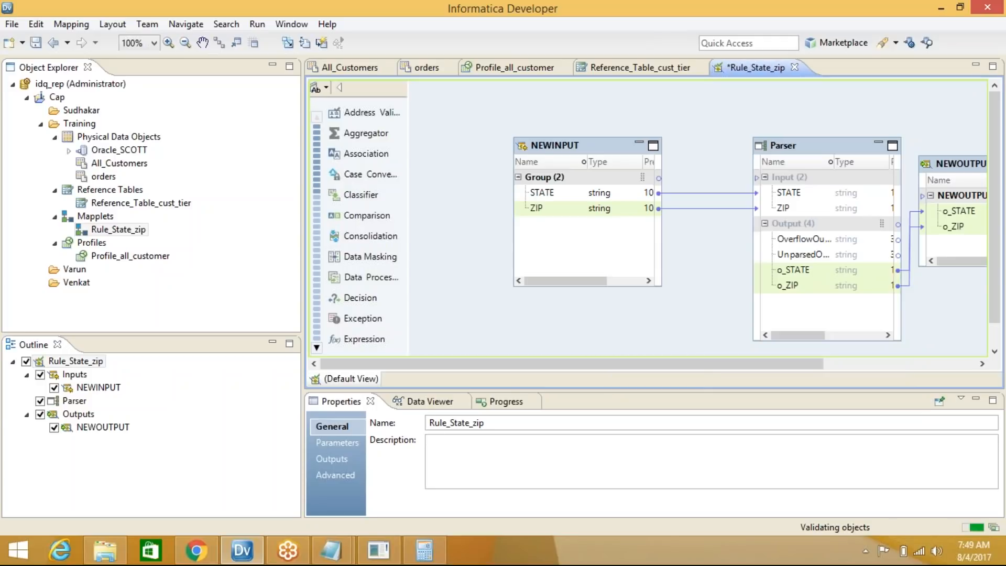
{"action": "key", "text": "ctrl+s"}
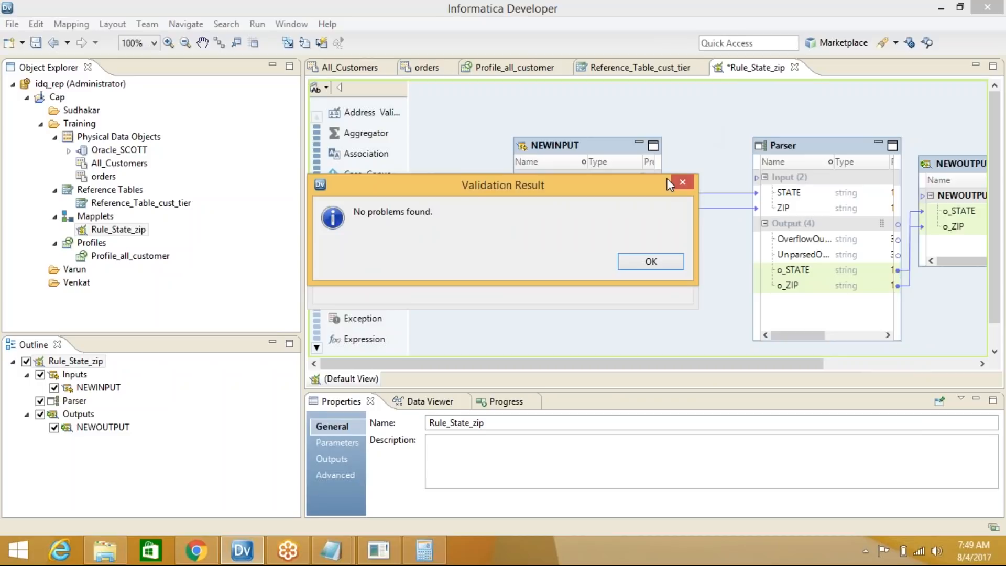
{"action": "left_click", "coordinate": [649, 260]}
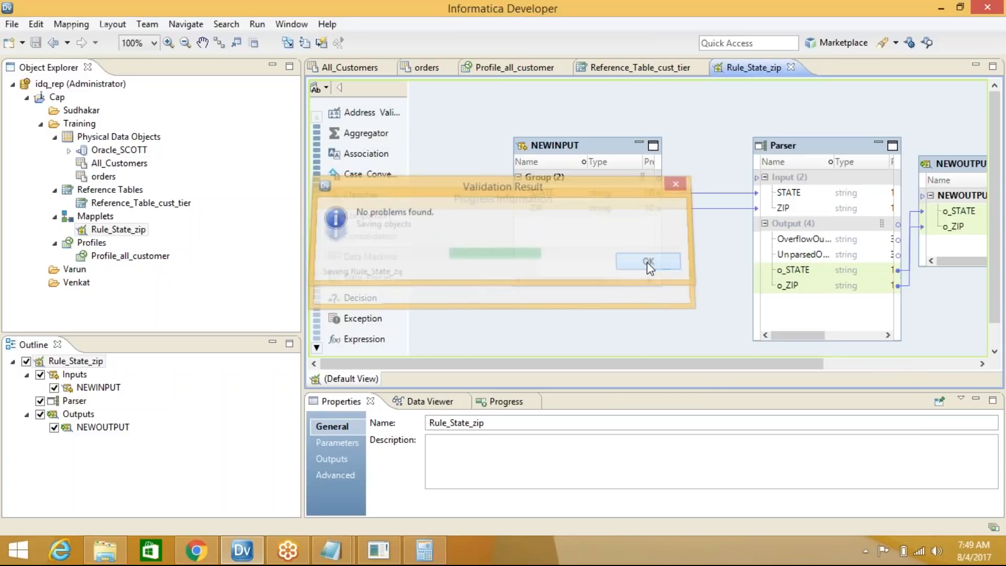
Collapse the NEWINPUT, Parser and NEWOUTPUT transformations into icons
{"action": "left_click", "coordinate": [638, 142]}
{"action": "left_click", "coordinate": [879, 147]}
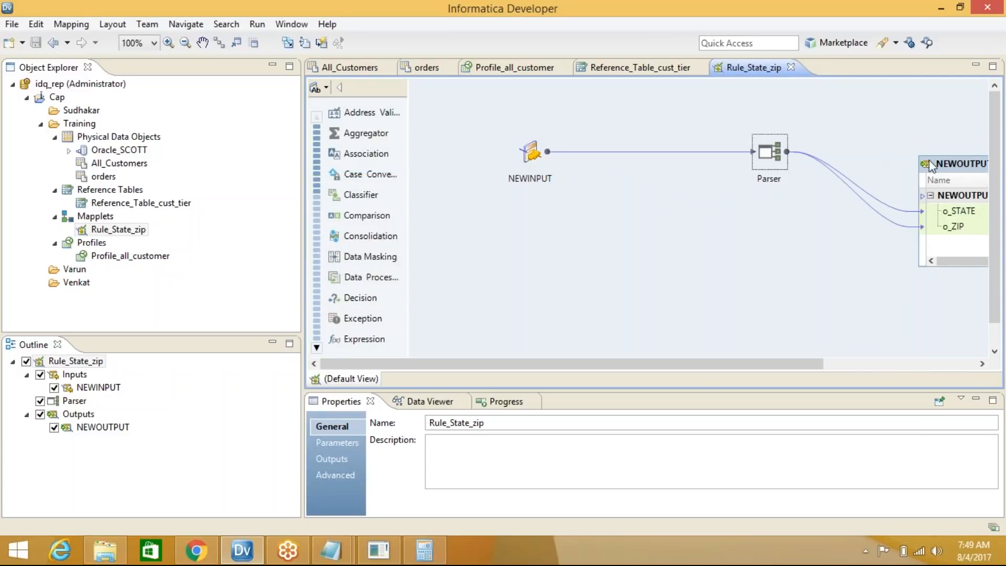
{"action": "left_click", "coordinate": [949, 170]}
{"action": "left_click", "coordinate": [969, 163]}
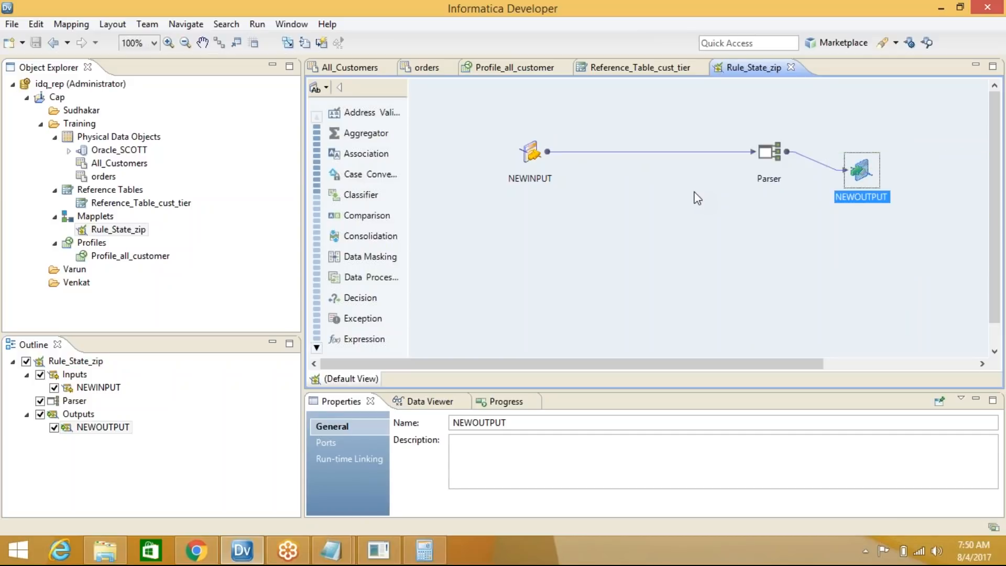
{"action": "right_click", "coordinate": [97, 221]}
{"action": "mouse_move", "coordinate": [121, 229]}
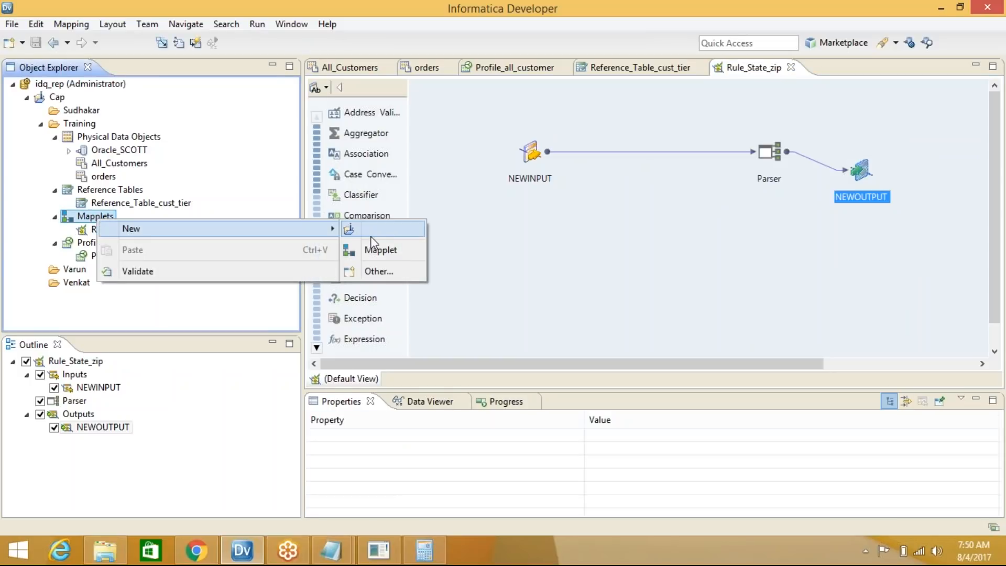
{"action": "right_click", "coordinate": [87, 126]}
Create a new mapplet named Rule_cust_tier under the Training folder via New > Mapplet
{"action": "mouse_move", "coordinate": [120, 137]}
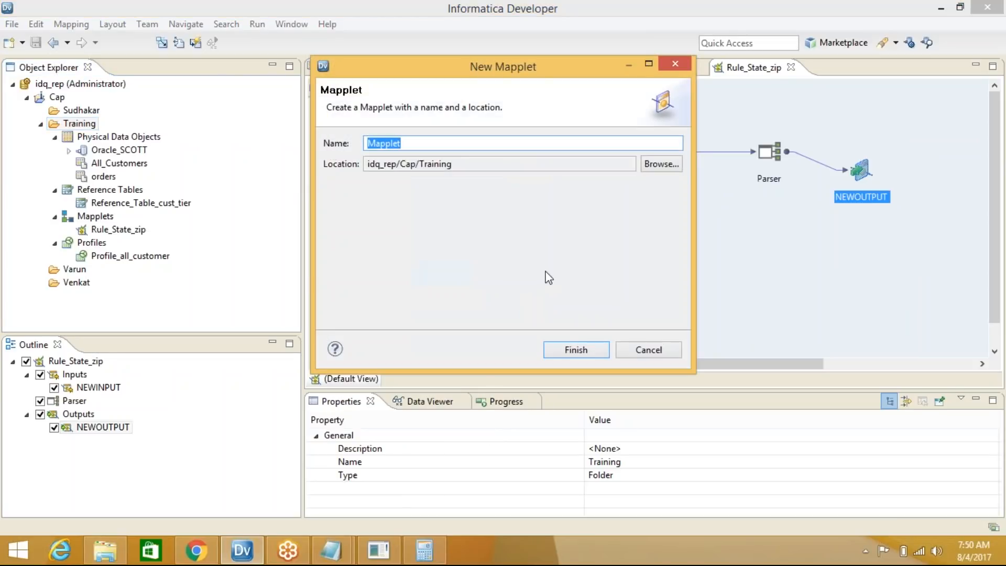
{"action": "type", "text": "rU"}
{"action": "key", "text": "BackSpace"}
{"action": "key", "text": "BackSpace"}
{"action": "key", "text": "BackSpace"}
{"action": "key", "text": "BackSpace"}
{"action": "type", "text": "Rule"}
{"action": "left_click", "coordinate": [577, 351]}
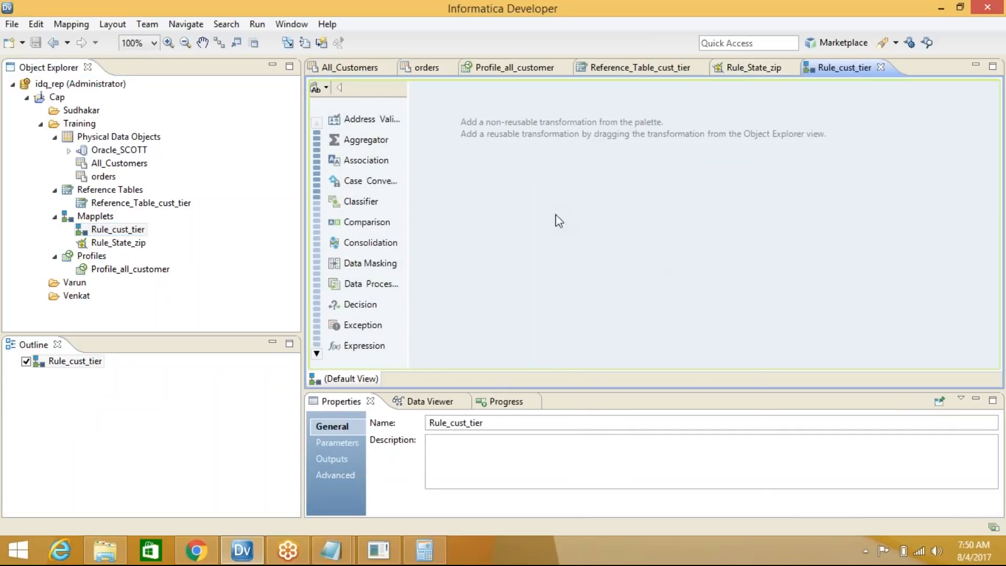
{"action": "right_click", "coordinate": [549, 206]}
Add an Input transformation, NEWINPUT, to Rule_cust_tier and move it up-left on the canvas
{"action": "left_click", "coordinate": [590, 219]}
{"action": "type", "text": "in"}
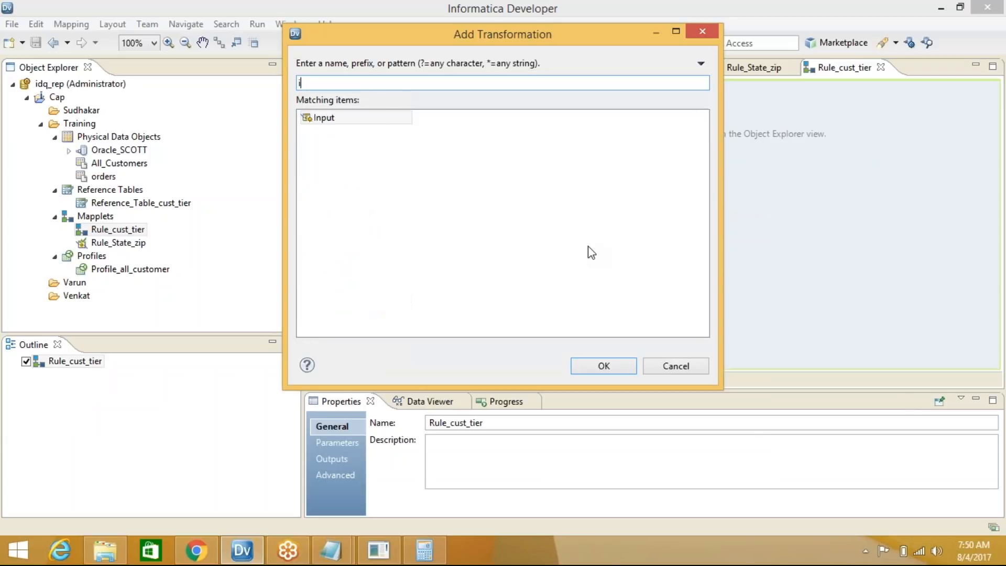
{"action": "left_click", "coordinate": [364, 117]}
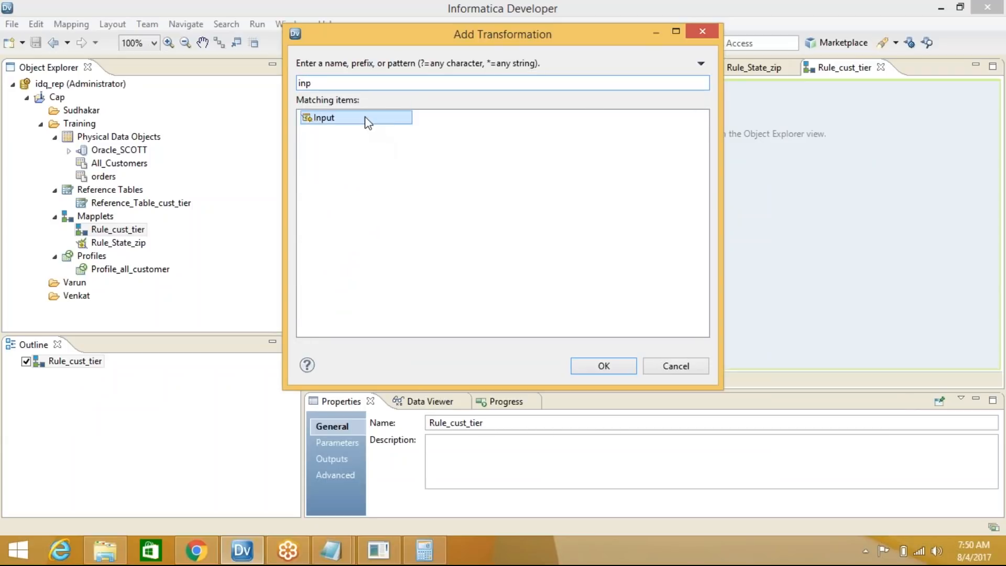
{"action": "left_click", "coordinate": [603, 366]}
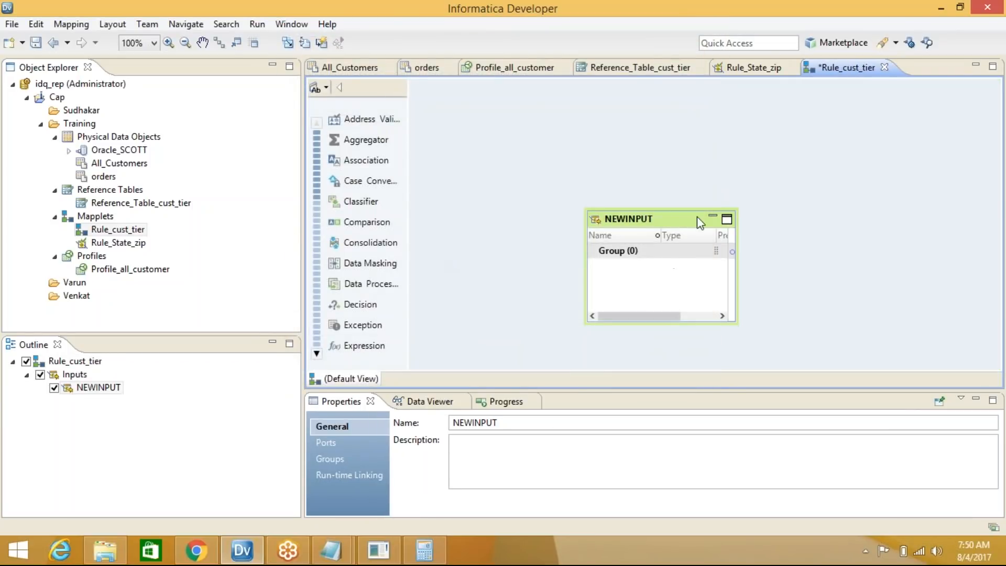
{"action": "left_click_drag", "start_coordinate": [660, 217], "coordinate": [551, 181]}
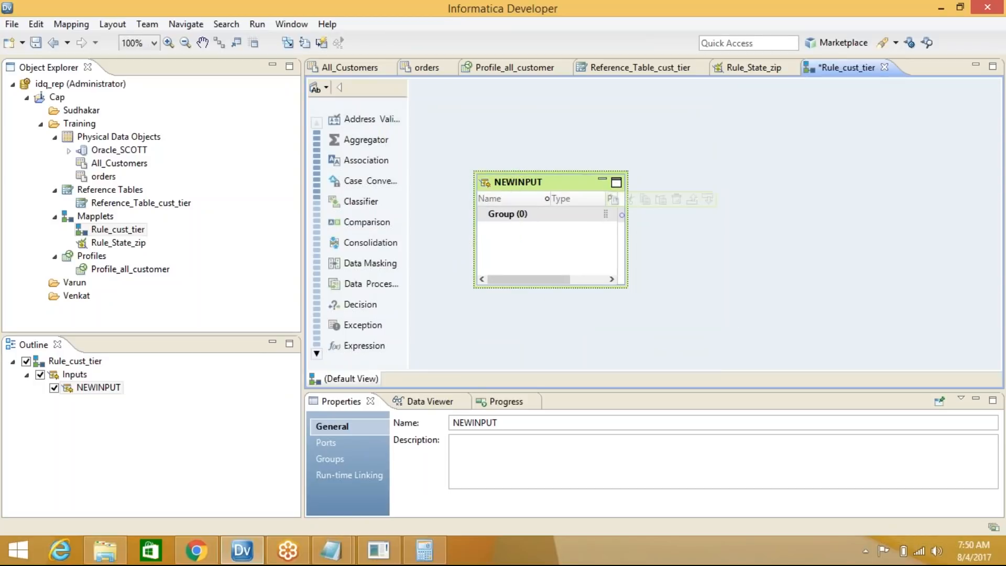
{"action": "right_click", "coordinate": [695, 186]}
{"action": "left_click", "coordinate": [723, 194]}
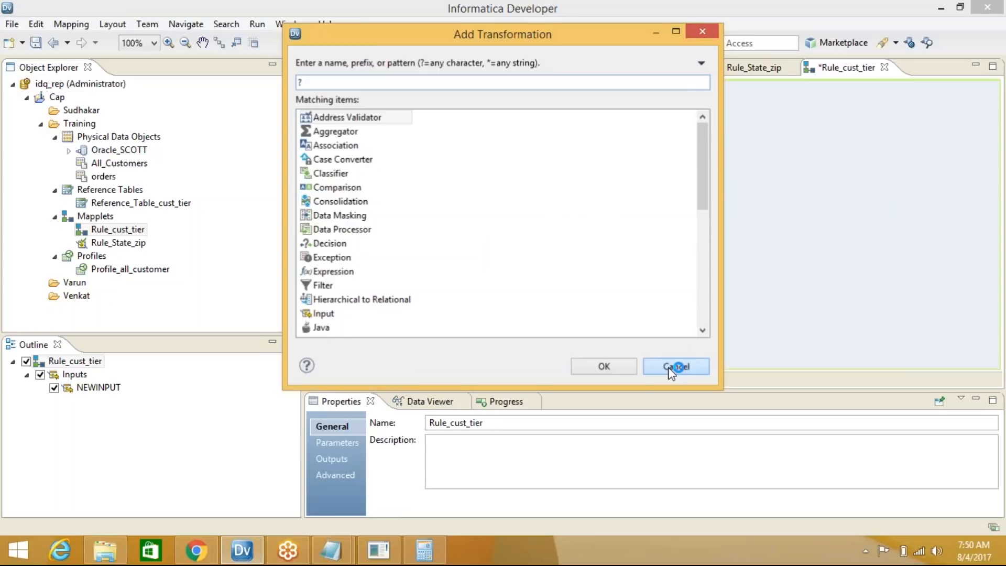
{"action": "left_click", "coordinate": [674, 362]}
Add one string port named in_CUST_TIER to NEWINPUT
{"action": "left_click", "coordinate": [529, 187]}
{"action": "mouse_move", "coordinate": [522, 203]}
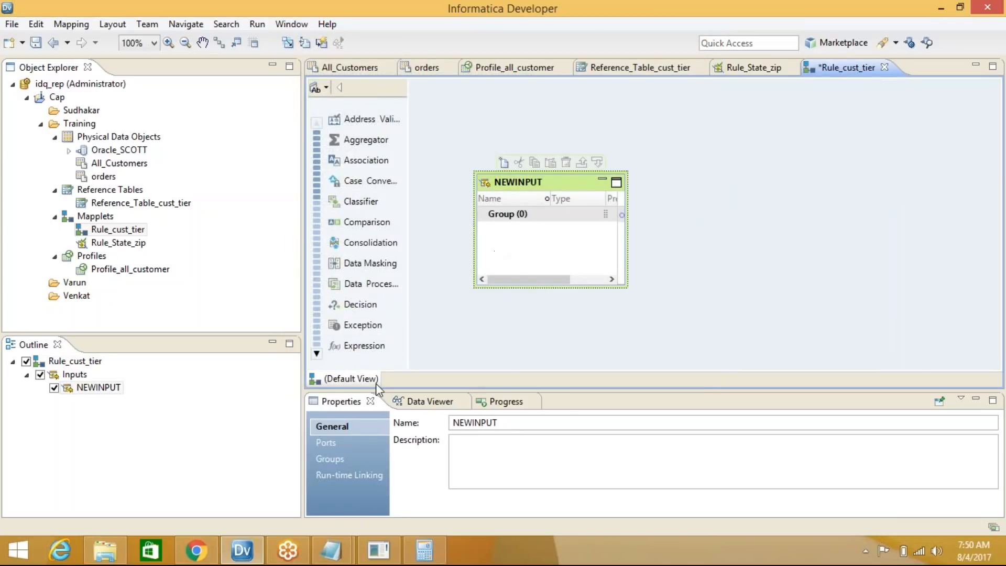
{"action": "left_click", "coordinate": [347, 442]}
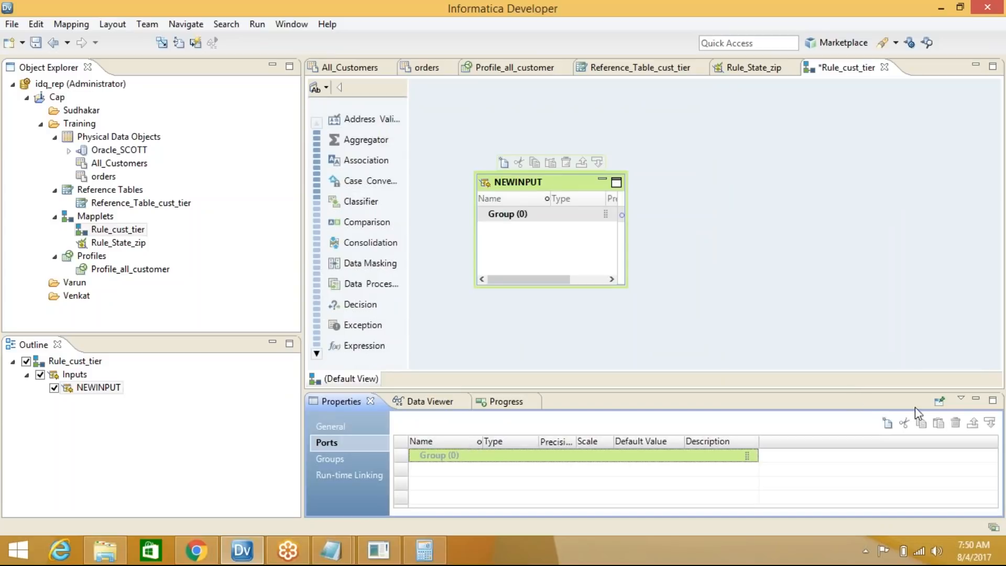
{"action": "left_click", "coordinate": [887, 423]}
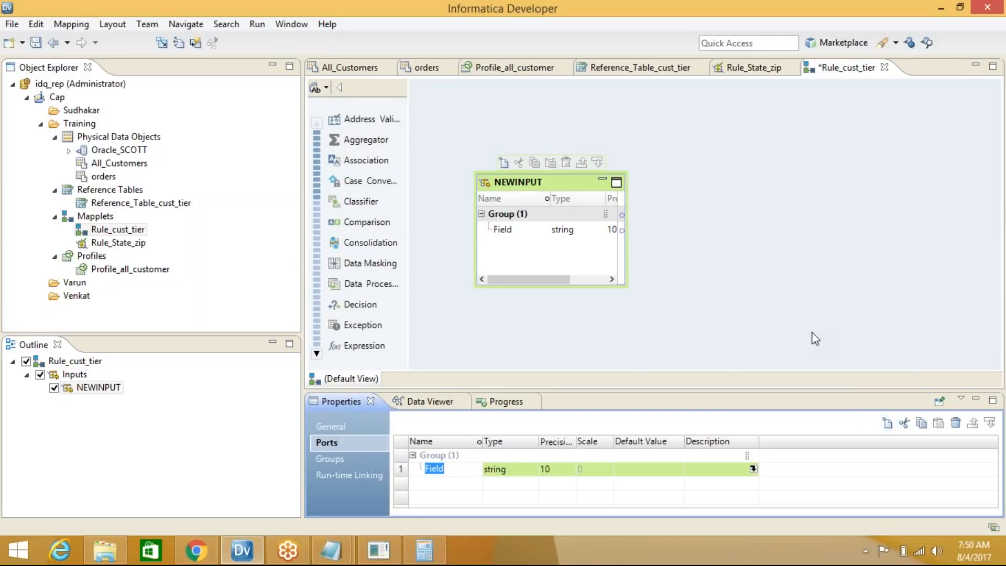
{"action": "type", "text": "in_CUST_TIER"}
{"action": "left_click", "coordinate": [745, 289]}
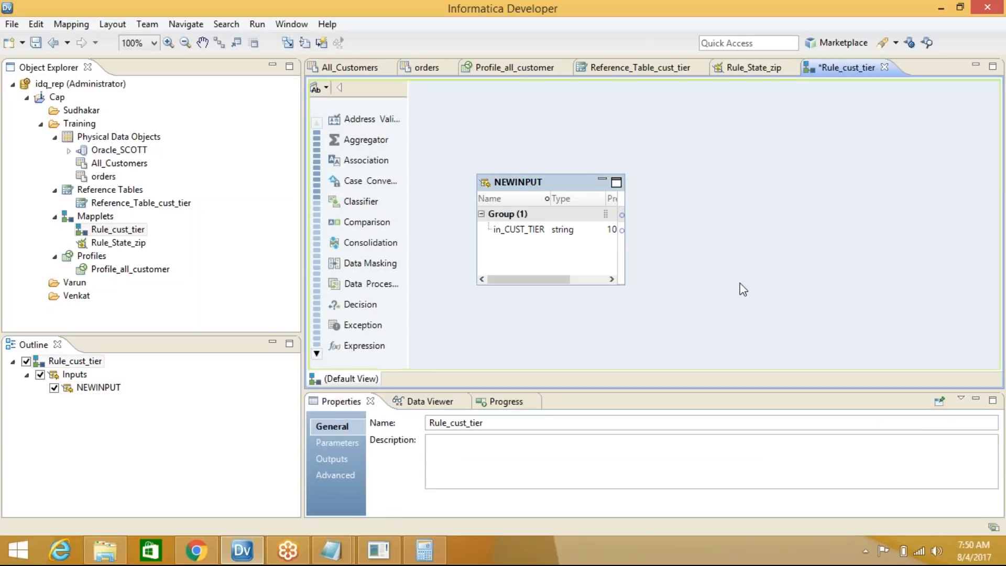
Add a Standardizer transformation and link in_CUST_TIER from NEWINPUT into it
{"action": "right_click", "coordinate": [709, 174]}
{"action": "left_click", "coordinate": [739, 181]}
{"action": "type", "text": "STA"}
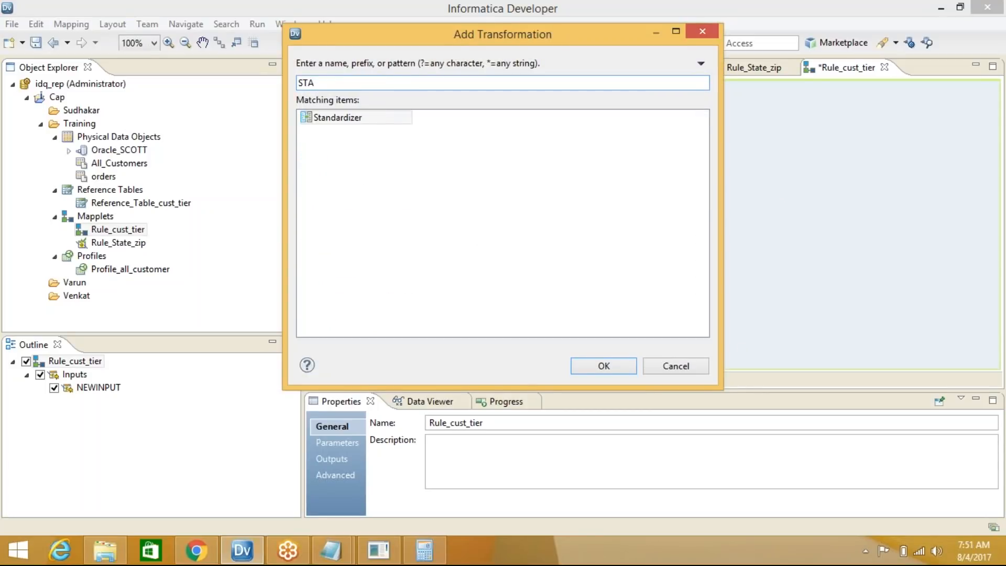
{"action": "left_click", "coordinate": [351, 117]}
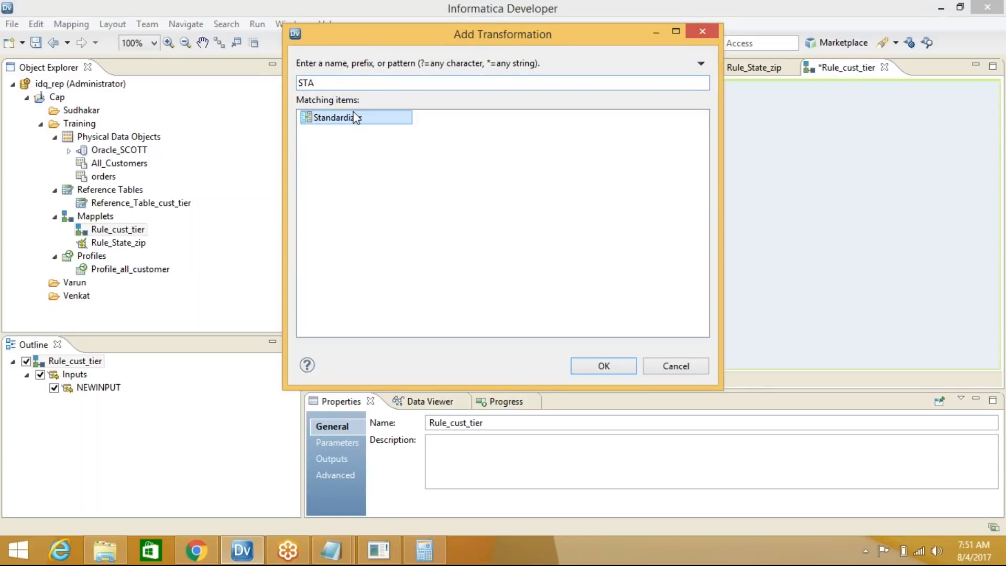
{"action": "left_click", "coordinate": [599, 370]}
{"action": "left_click_drag", "start_coordinate": [519, 231], "coordinate": [807, 246]}
Create a new Standardizer strategy, name ending '_CU', with in_CUST_TIER as its input
{"action": "left_click", "coordinate": [801, 206]}
{"action": "left_click", "coordinate": [337, 459]}
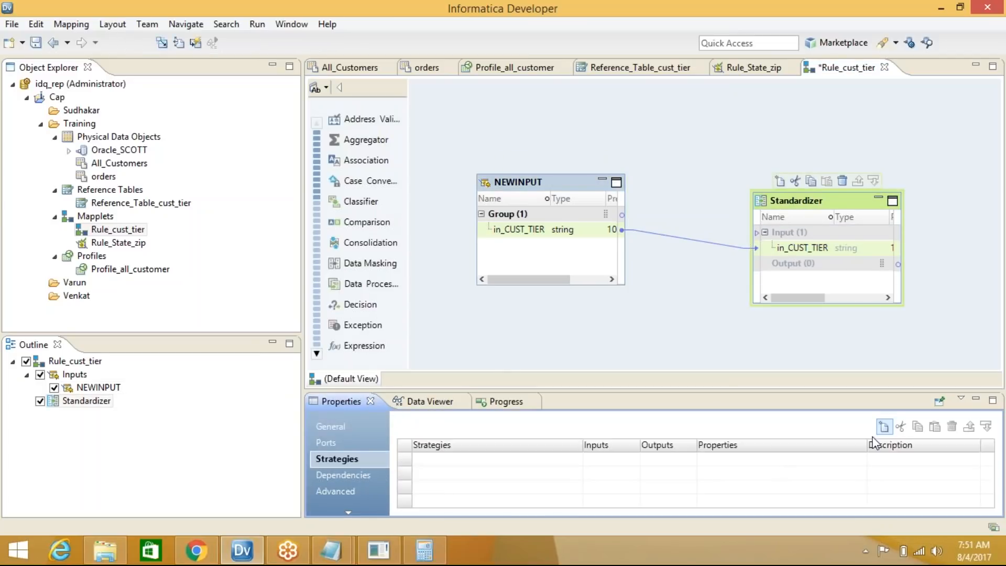
{"action": "left_click", "coordinate": [884, 428]}
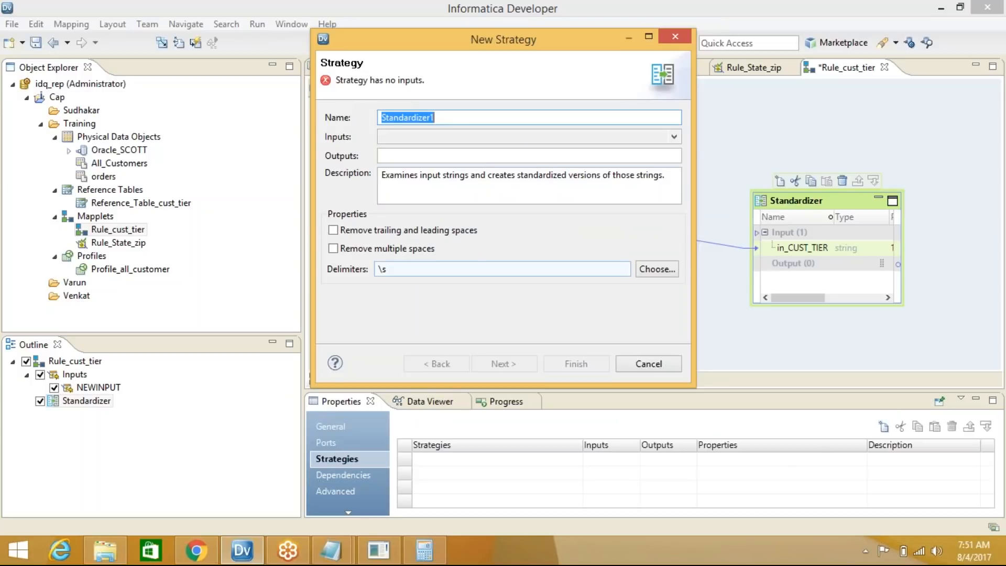
{"action": "left_click", "coordinate": [525, 118]}
{"action": "type", "text": "_CUST_TIER"}
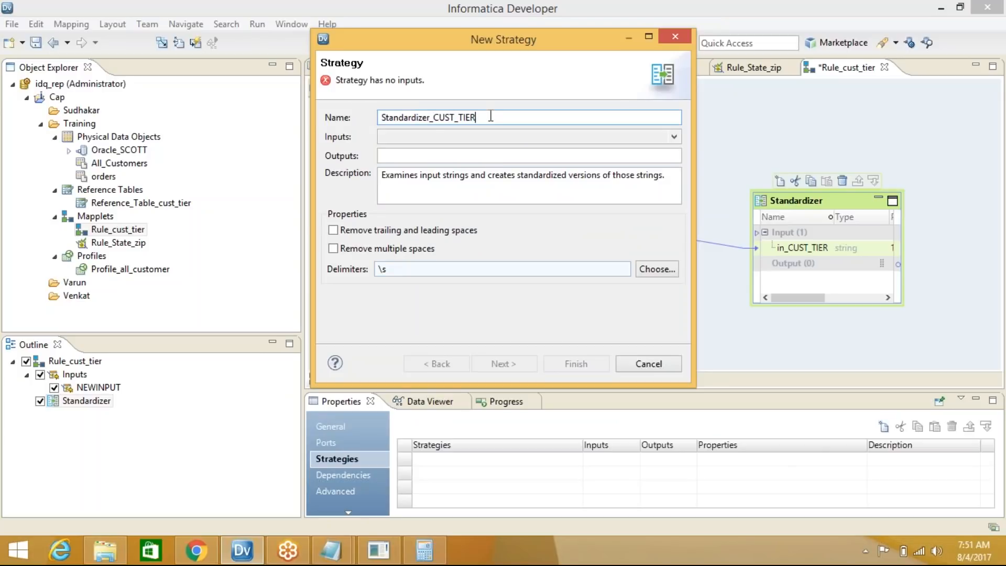
{"action": "left_click", "coordinate": [446, 136]}
{"action": "left_click", "coordinate": [409, 153]}
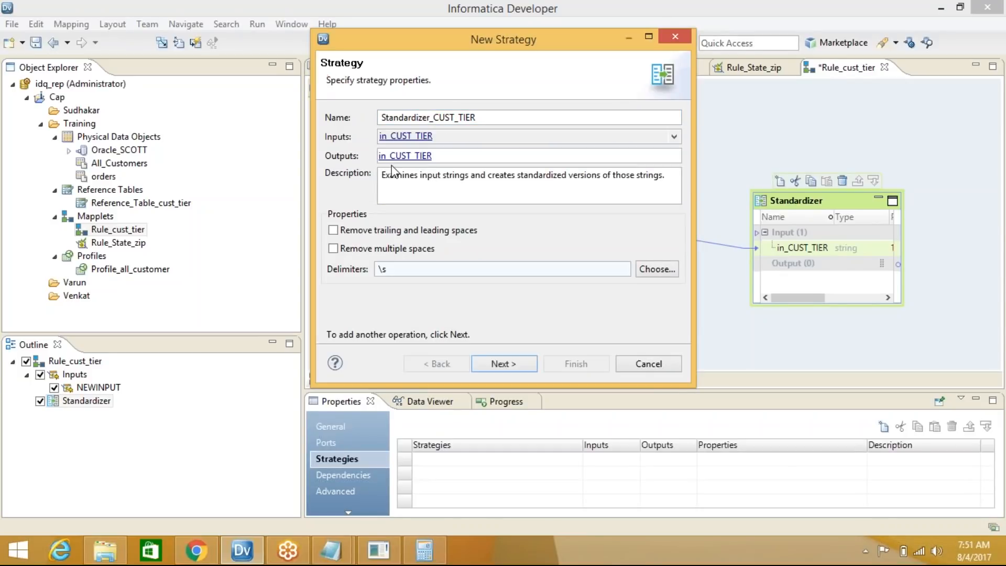
Make the strategy replace matches from Cap/Training Reference_Table_cust_tier with valid values, then enlarge the Standardizer
{"action": "left_click", "coordinate": [497, 364]}
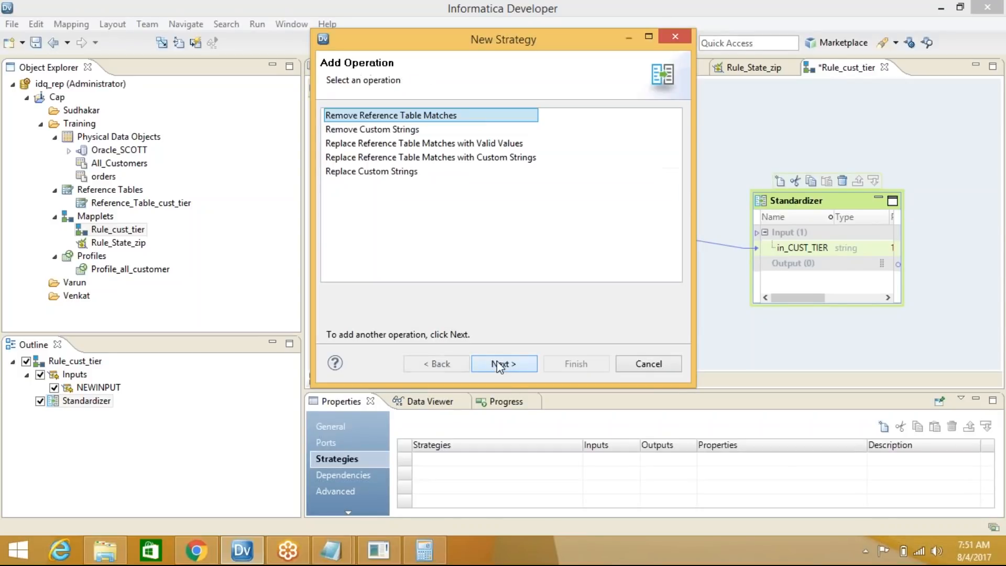
{"action": "left_click", "coordinate": [453, 145]}
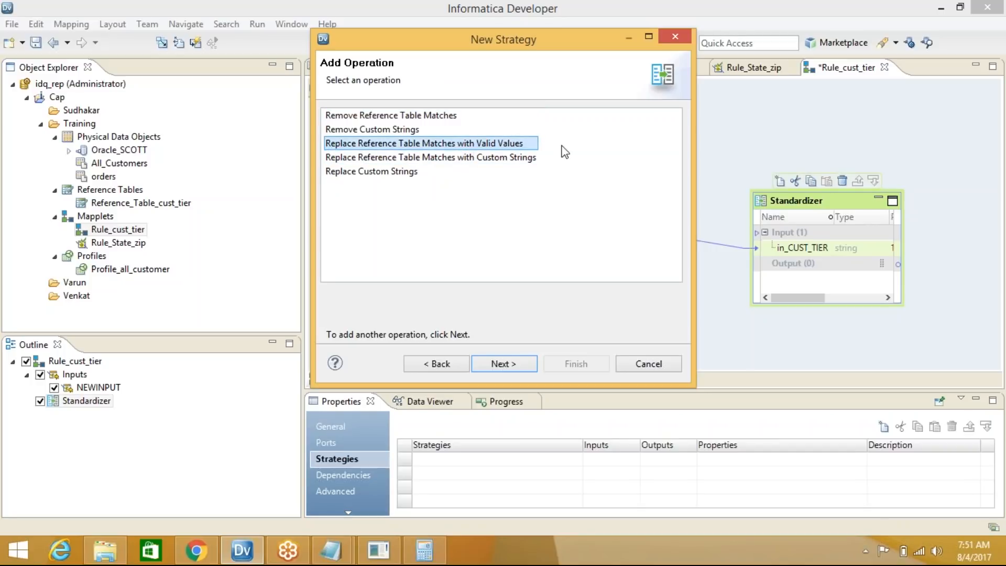
{"action": "left_click", "coordinate": [502, 364]}
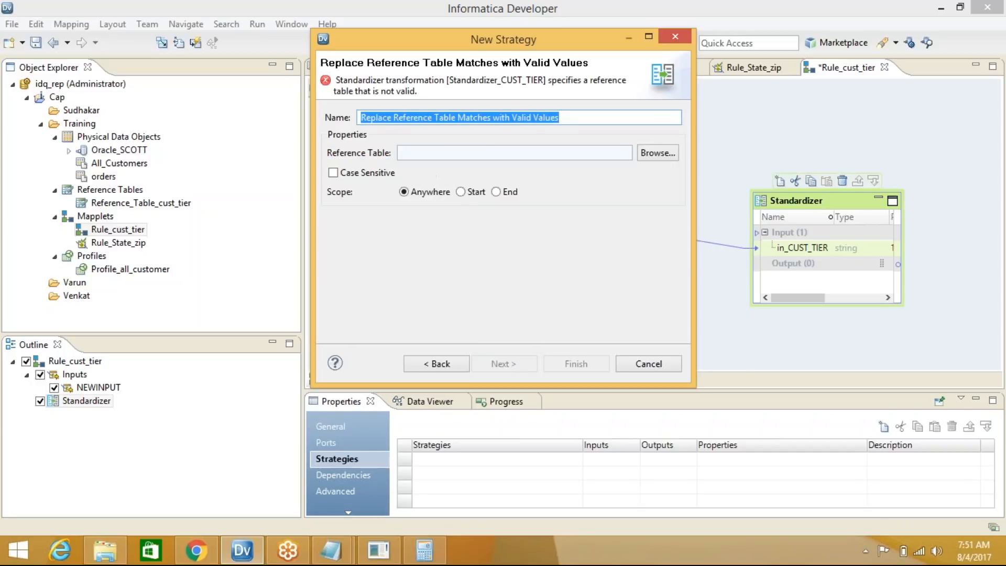
{"action": "left_click", "coordinate": [659, 153]}
{"action": "double_click", "coordinate": [438, 131]}
{"action": "double_click", "coordinate": [461, 143]}
{"action": "left_click", "coordinate": [488, 156]}
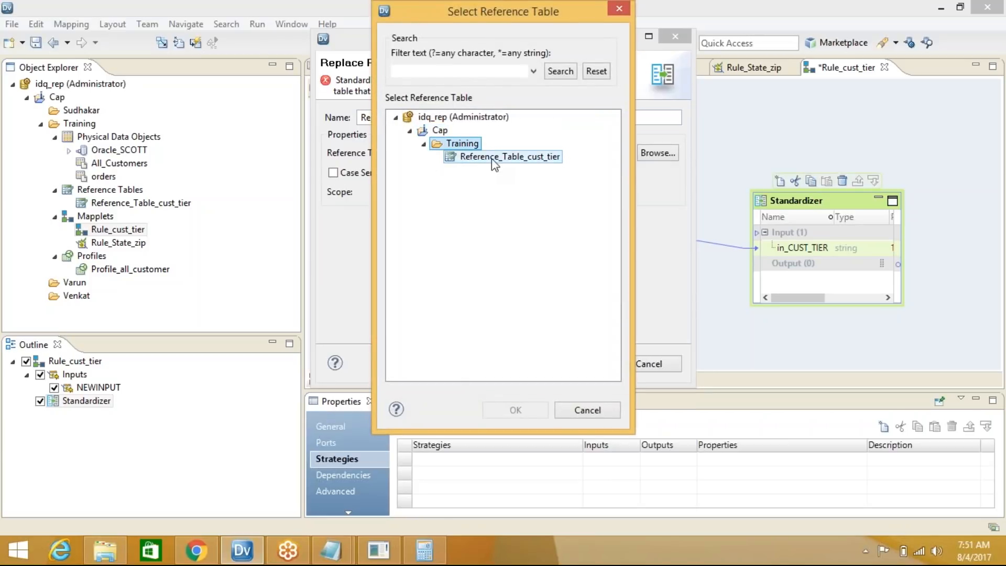
{"action": "left_click", "coordinate": [514, 410]}
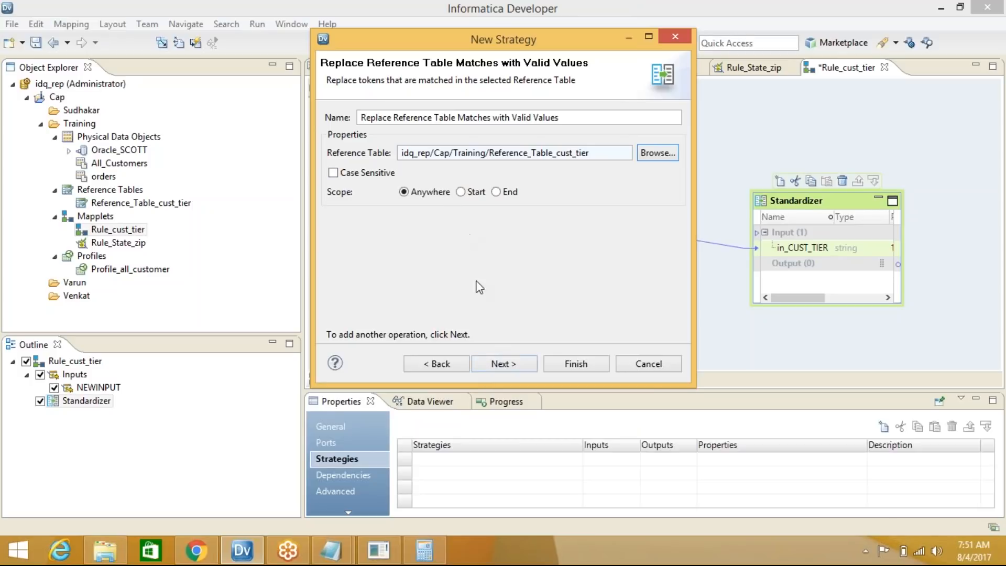
{"action": "left_click", "coordinate": [566, 363]}
{"action": "left_click_drag", "start_coordinate": [803, 304], "coordinate": [804, 342]}
{"action": "left_click", "coordinate": [713, 167]}
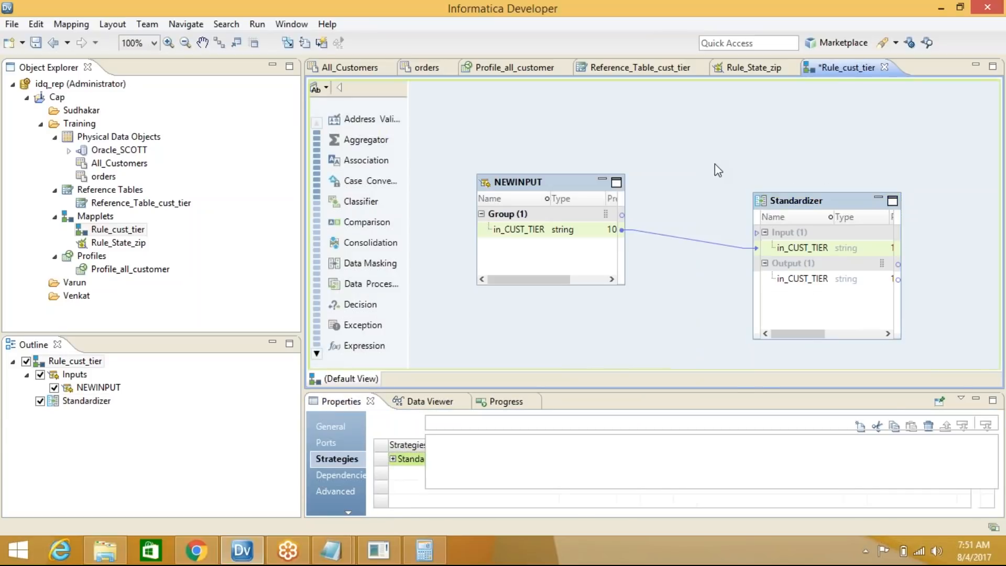
{"action": "right_click", "coordinate": [714, 165]}
Add a NEWOUTPUT transformation, wire the Standardizer's in_CUST_TIER output into it, and save
{"action": "left_click", "coordinate": [733, 167]}
{"action": "type", "text": "OUT"}
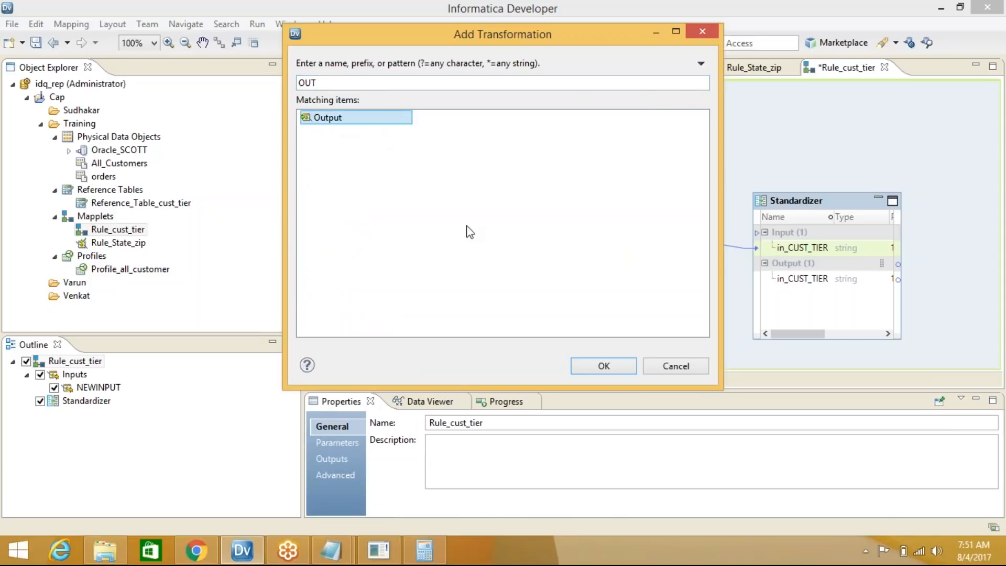
{"action": "left_click", "coordinate": [601, 370]}
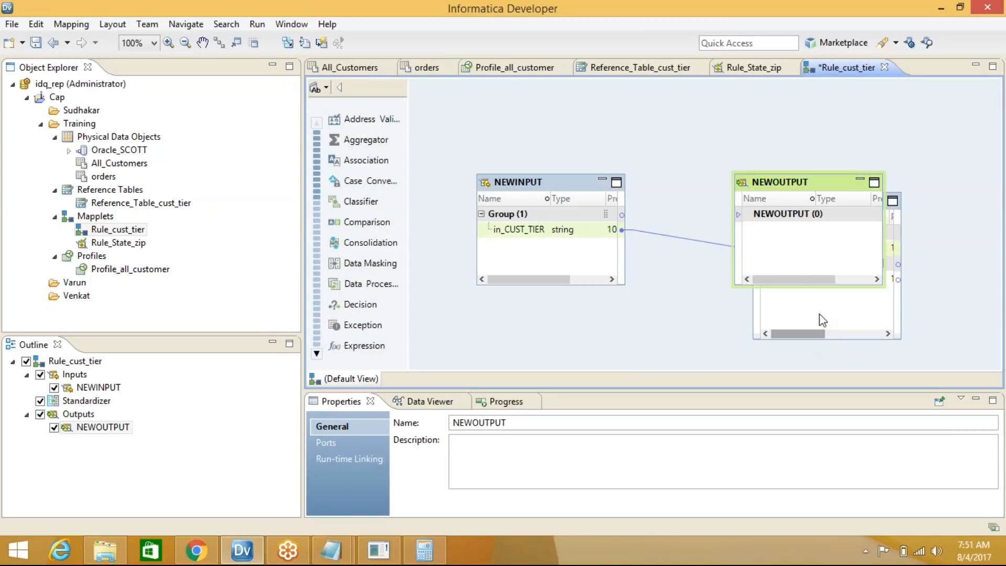
{"action": "left_click_drag", "start_coordinate": [810, 195], "coordinate": [846, 124]}
{"action": "left_click_drag", "start_coordinate": [803, 278], "coordinate": [813, 137]}
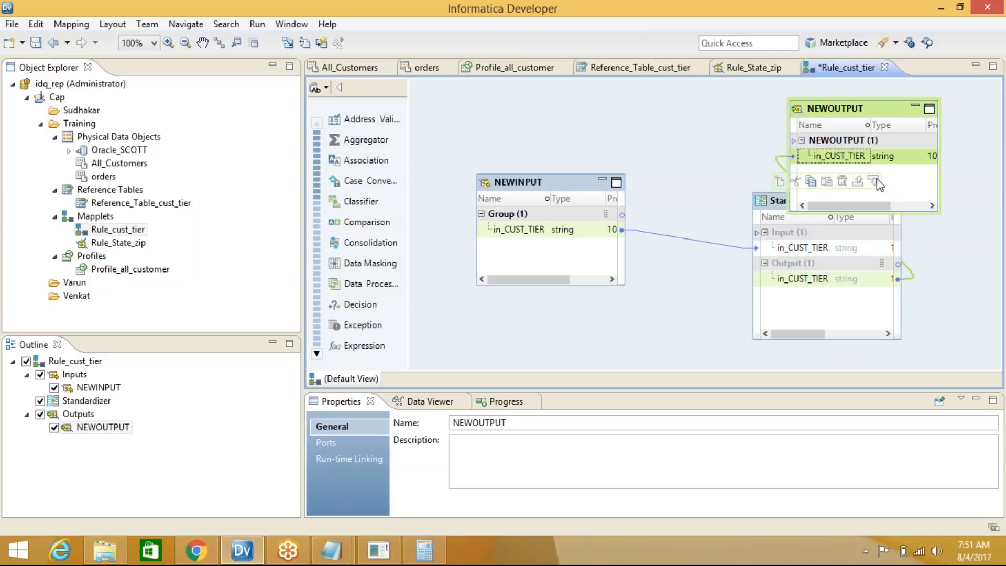
{"action": "key", "text": "ctrl+s"}
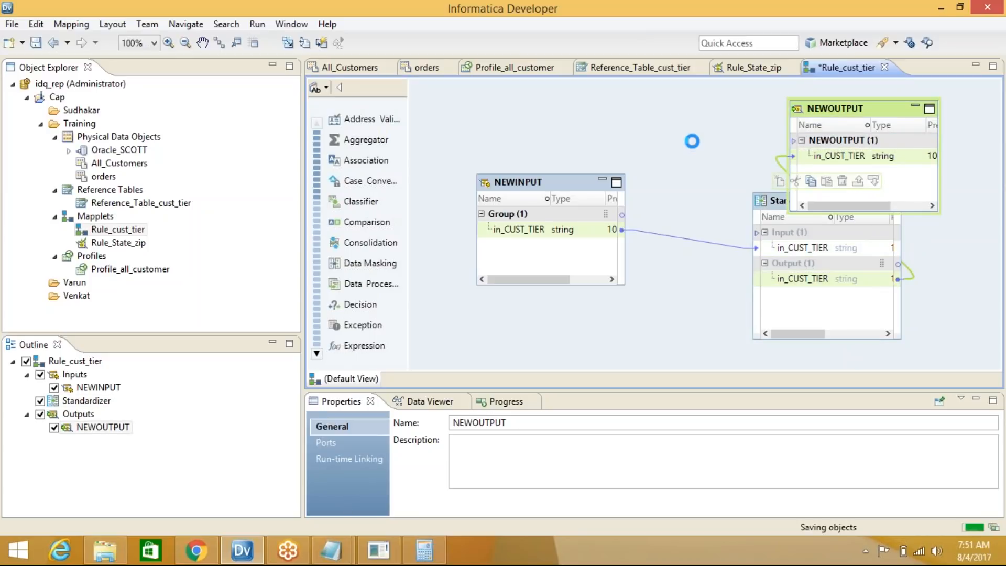
{"action": "right_click", "coordinate": [693, 142]}
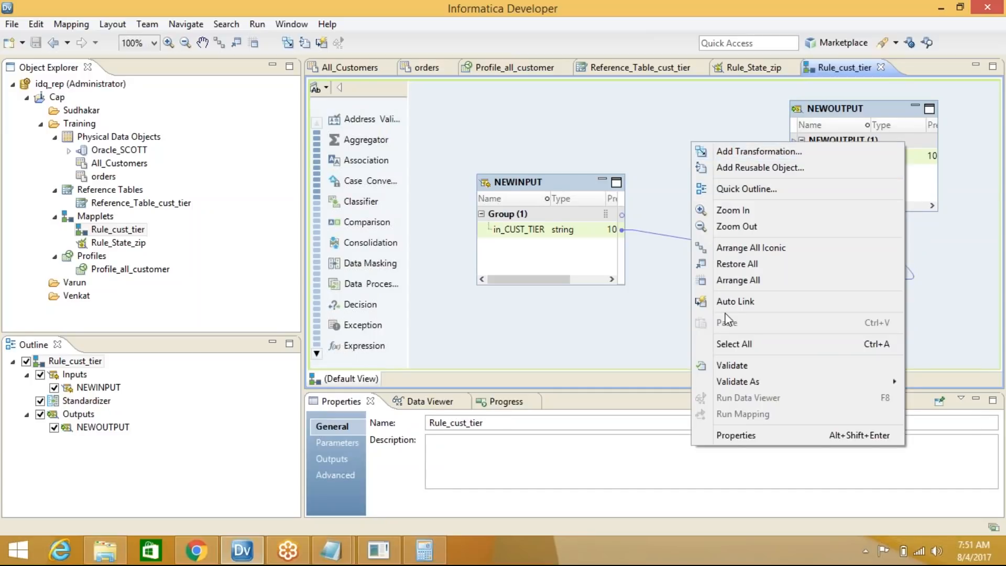
Validate Rule_cust_tier as a rule, acknowledge the result, and save it with Ctrl+S
{"action": "mouse_move", "coordinate": [732, 380]}
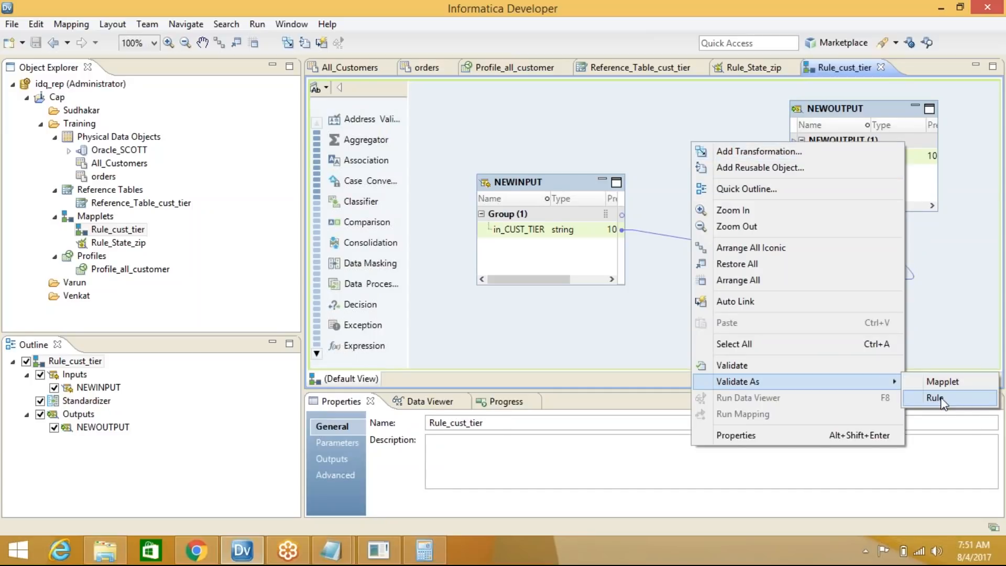
{"action": "left_click", "coordinate": [938, 398]}
{"action": "left_click", "coordinate": [651, 283]}
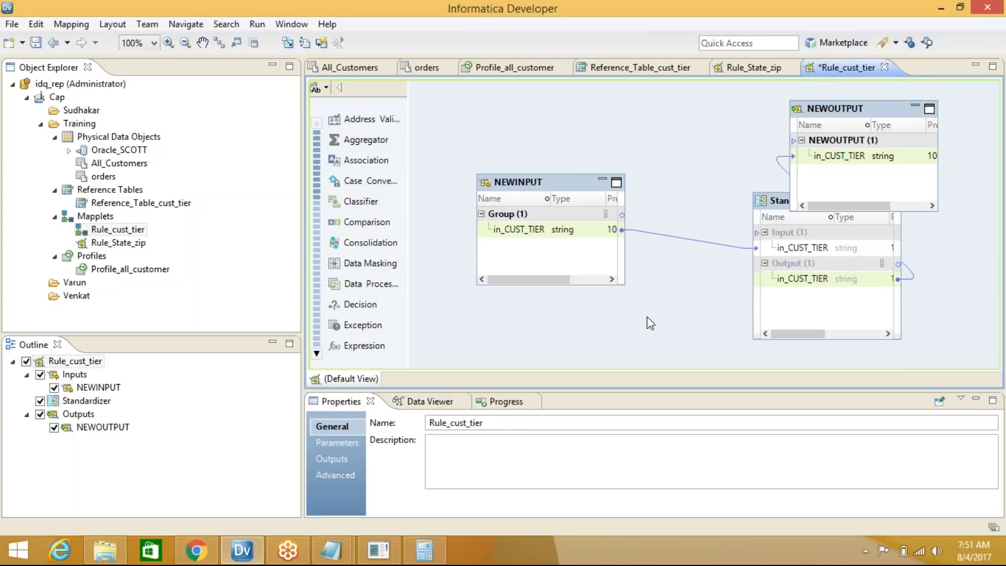
{"action": "key", "text": "ctrl+s"}
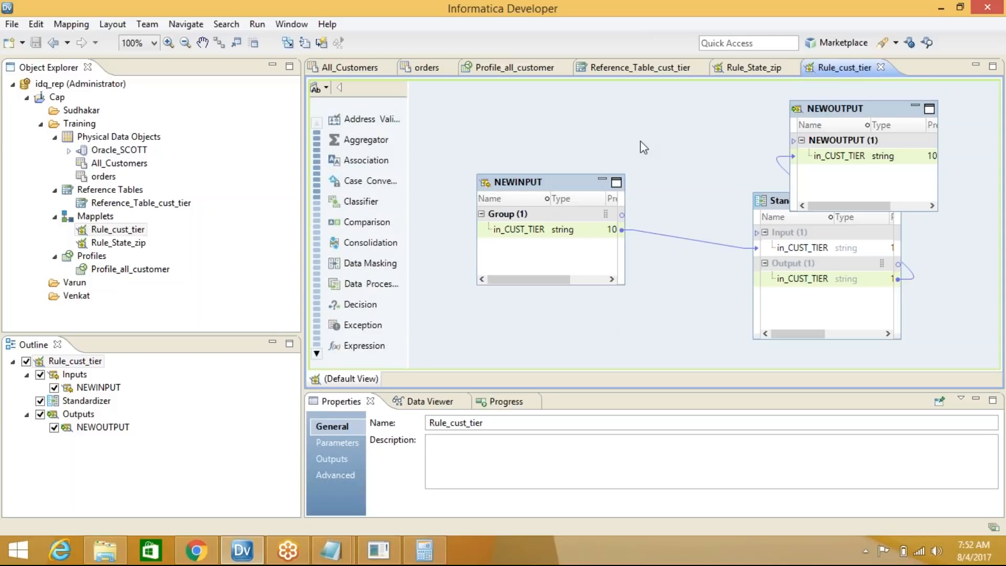
{"action": "right_click", "coordinate": [674, 140]}
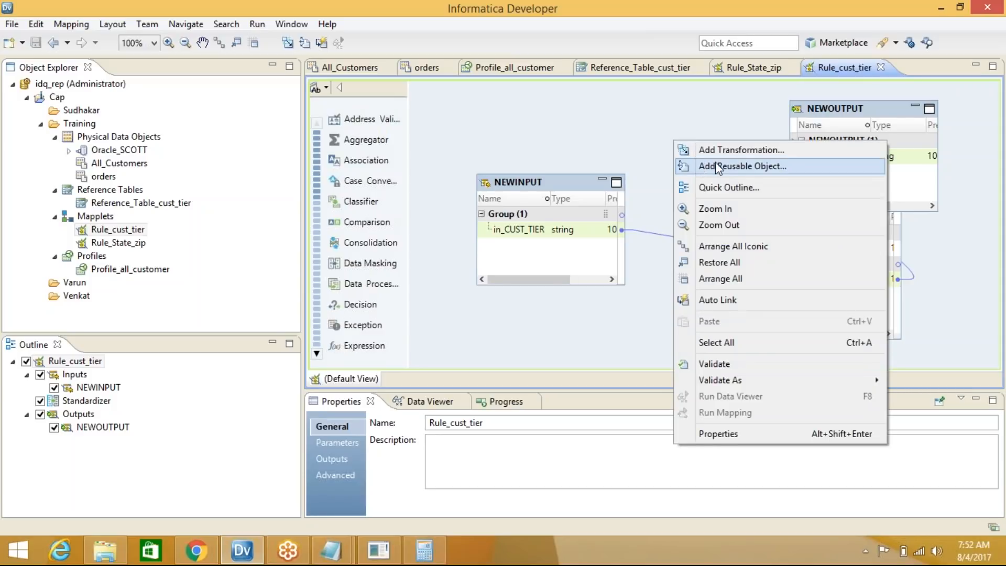
{"action": "left_click", "coordinate": [630, 114]}
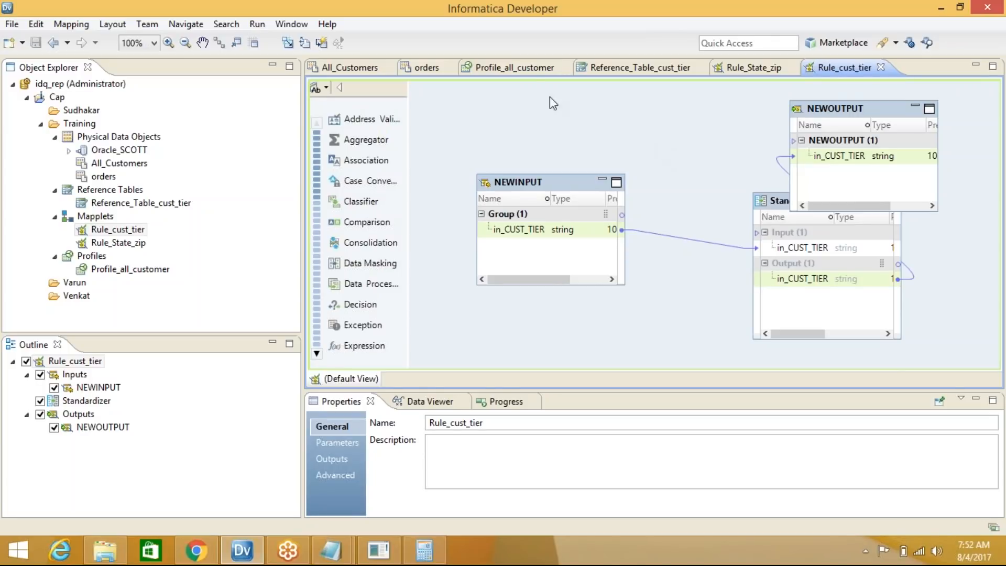
Maximize the Profile_all_customer results showing CustomerTier: 9 distinct values, 171 nulls (6.84%)
{"action": "left_click", "coordinate": [523, 68]}
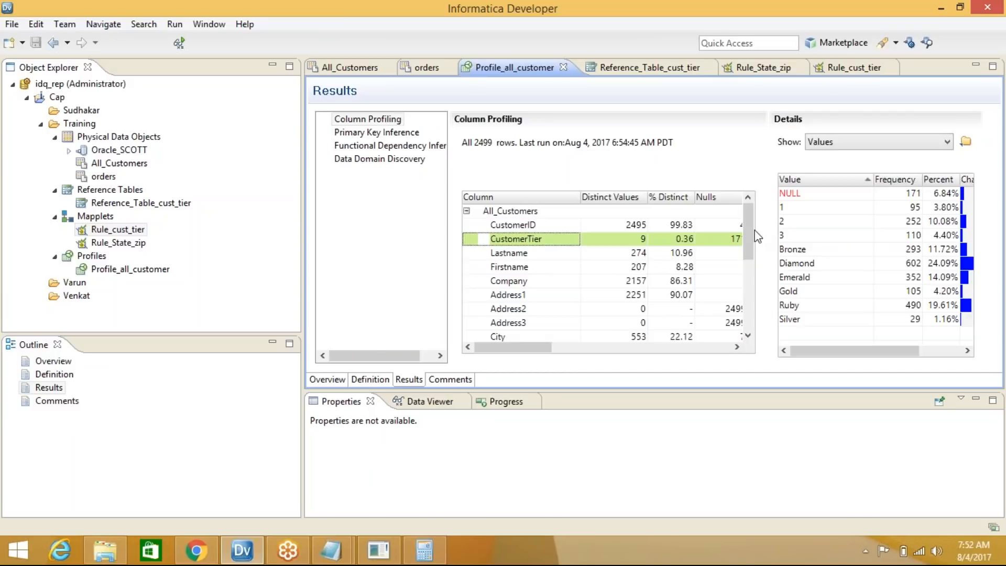
{"action": "mouse_move", "coordinate": [748, 230]}
{"action": "left_mouse_down"}
{"action": "mouse_move", "coordinate": [749, 291]}
{"action": "mouse_move", "coordinate": [755, 217]}
{"action": "left_mouse_up"}
{"action": "double_click", "coordinate": [928, 68]}
{"action": "left_click_drag", "start_coordinate": [648, 245], "coordinate": [644, 363]}
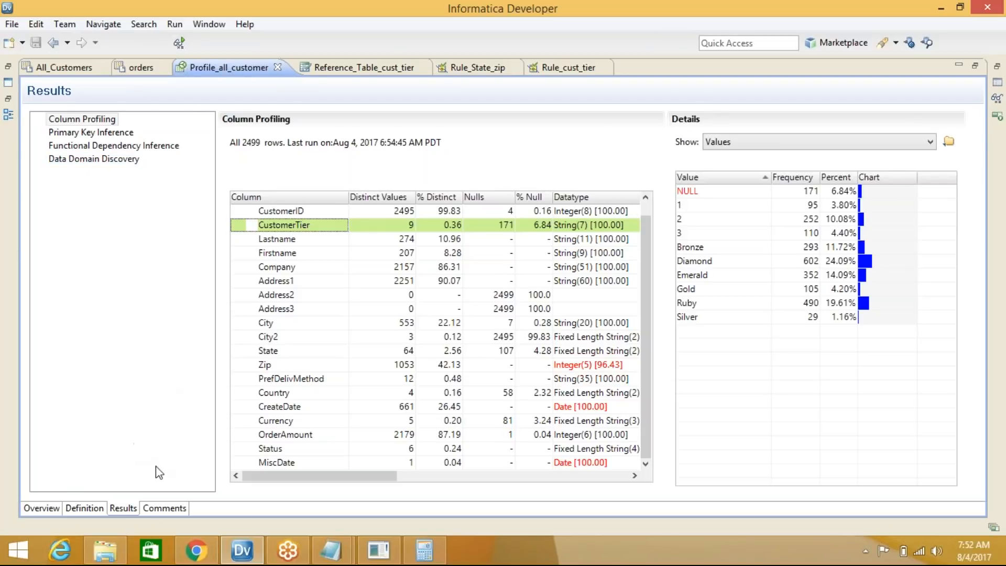
Restore the profile editor and show the Rules list on its Definition tab
{"action": "double_click", "coordinate": [680, 70]}
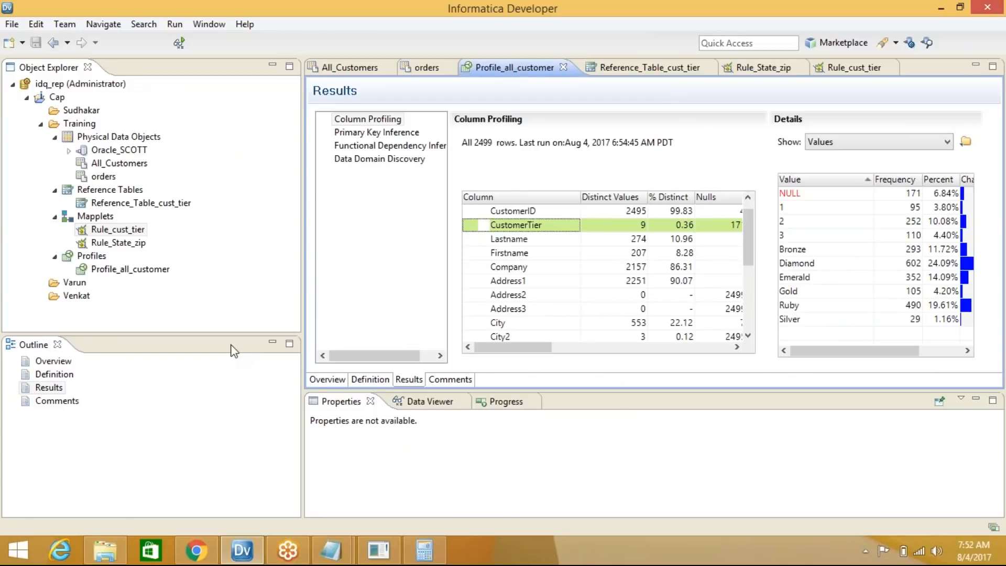
{"action": "left_click", "coordinate": [370, 380]}
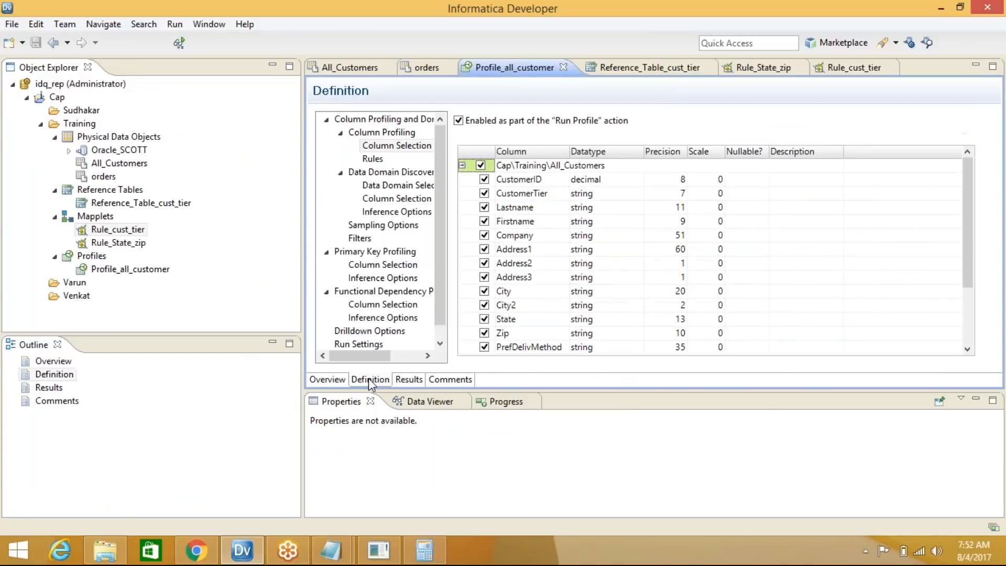
{"action": "scroll", "coordinate": [434, 241], "scroll_direction": "down", "scroll_amount": 1}
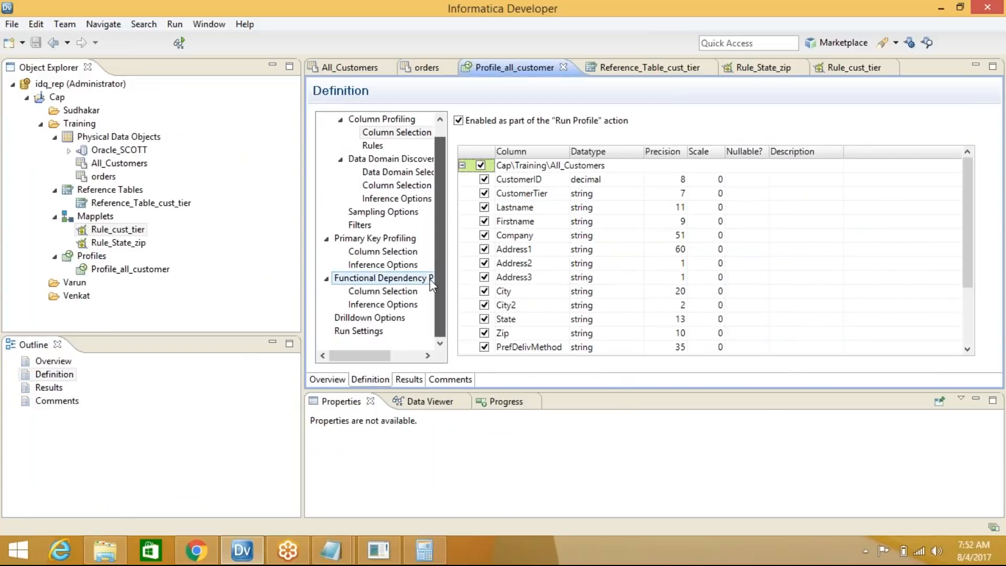
{"action": "left_click", "coordinate": [389, 320]}
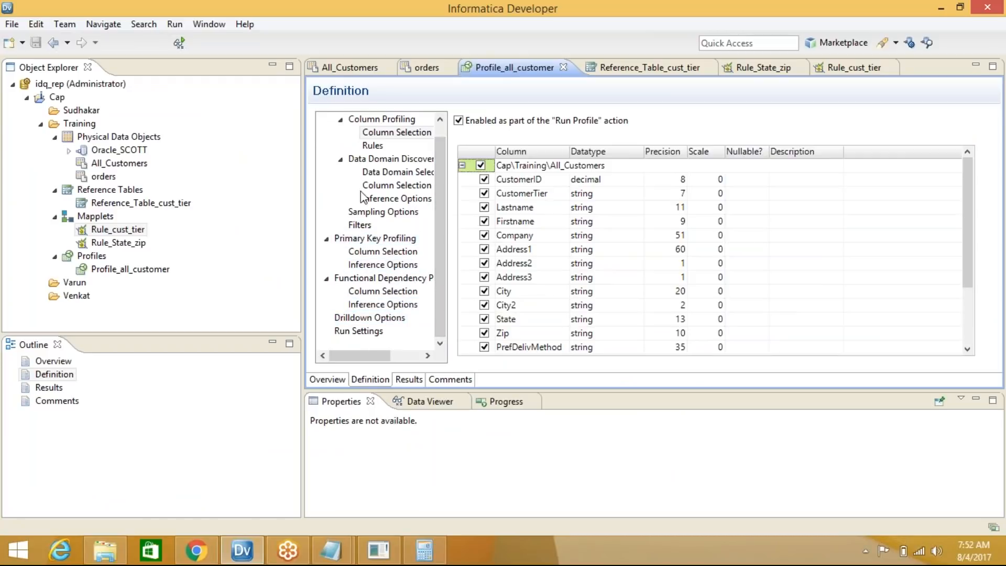
{"action": "left_click", "coordinate": [372, 146]}
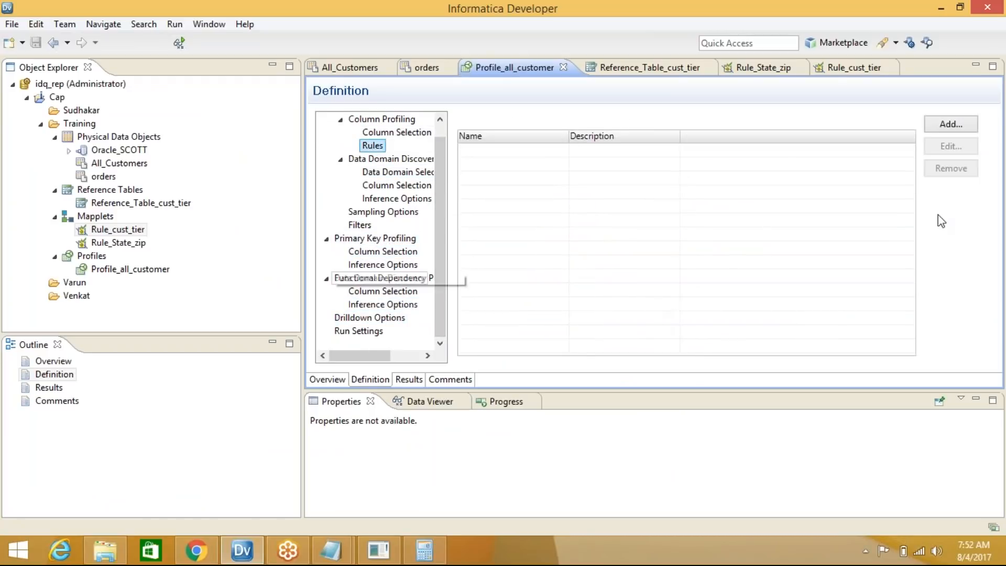
Add a rule, choosing Rule_cust_tier from the Cap > Training folder
{"action": "left_click", "coordinate": [951, 125]}
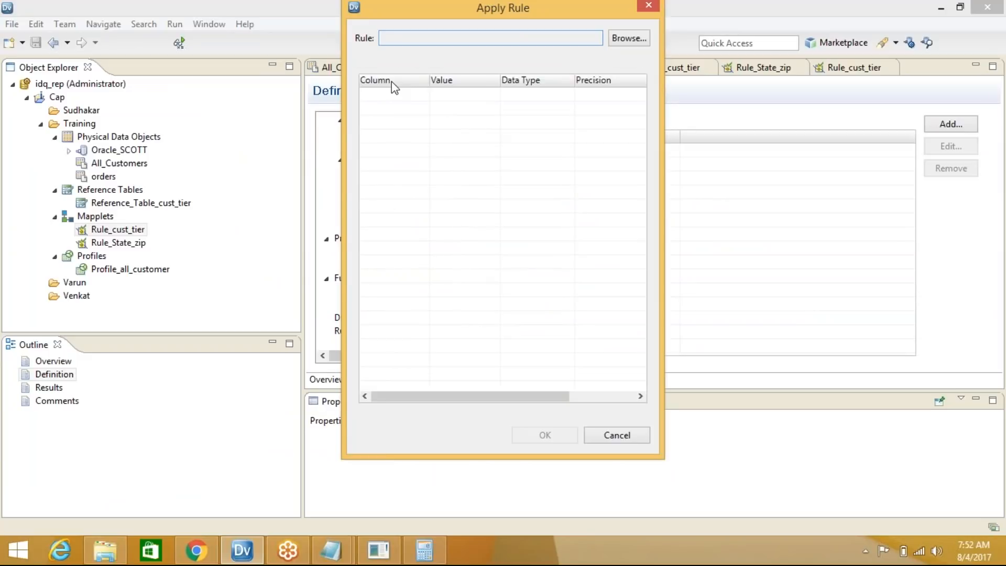
{"action": "left_click", "coordinate": [615, 42]}
{"action": "double_click", "coordinate": [421, 132]}
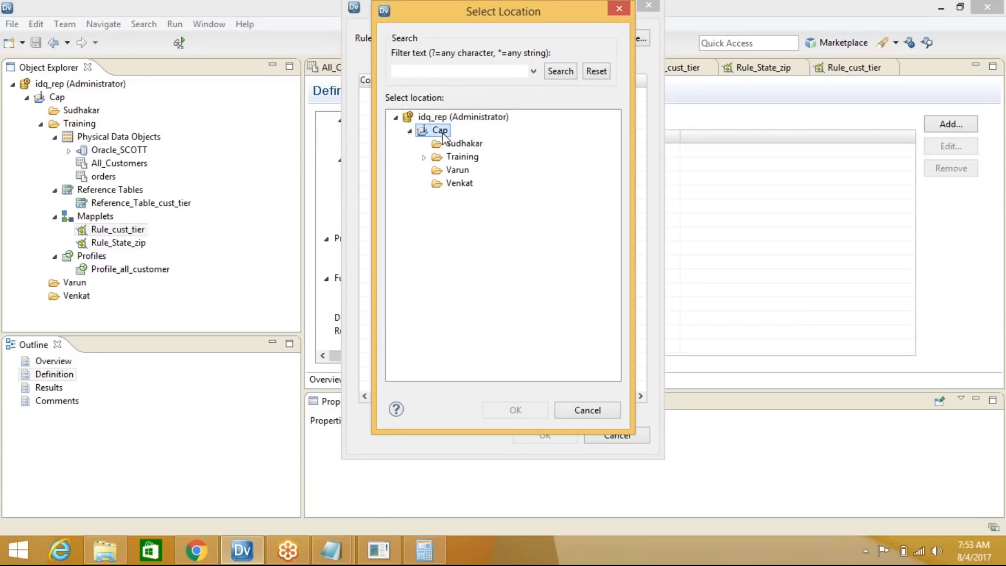
{"action": "double_click", "coordinate": [462, 157]}
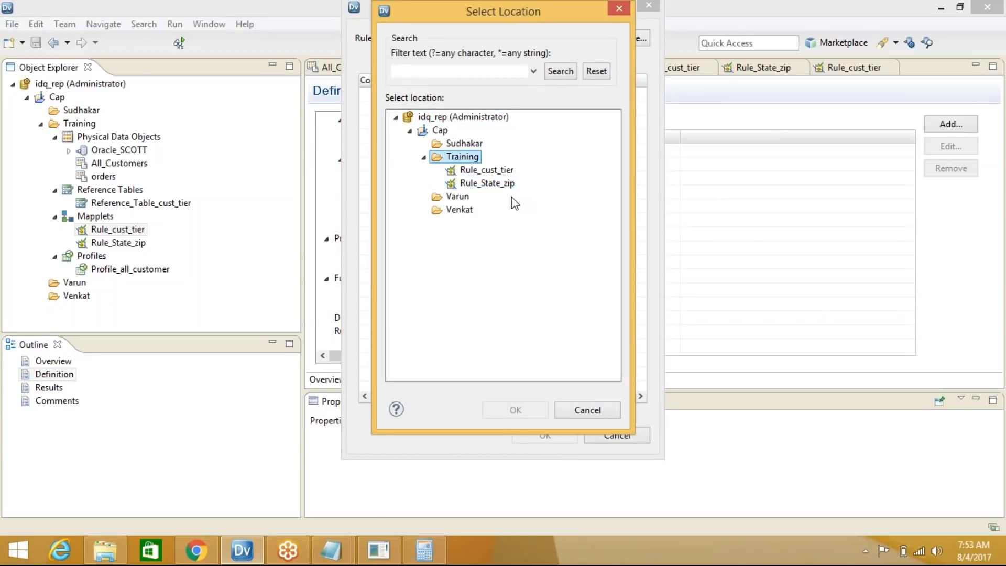
{"action": "left_click", "coordinate": [487, 169]}
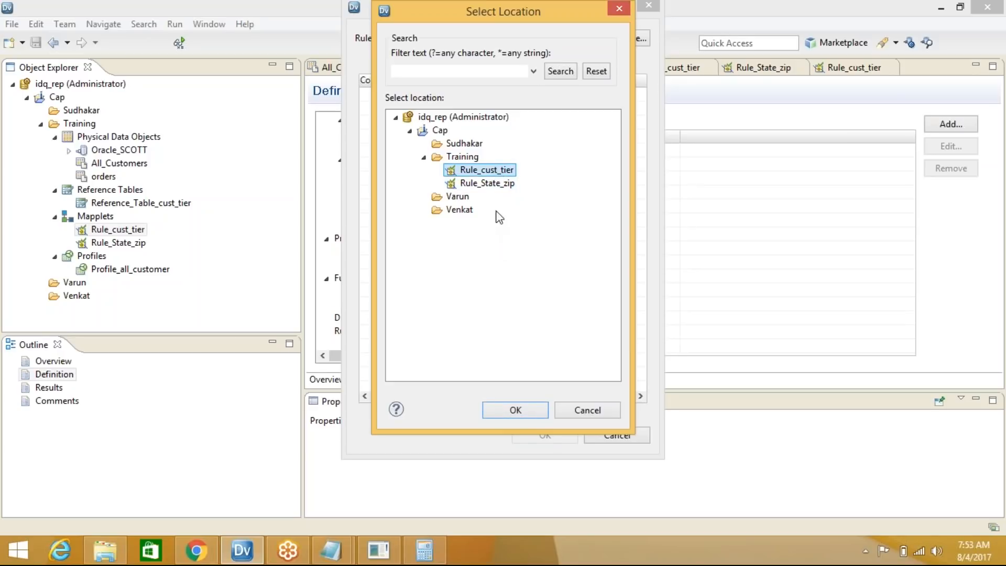
{"action": "left_click", "coordinate": [495, 183]}
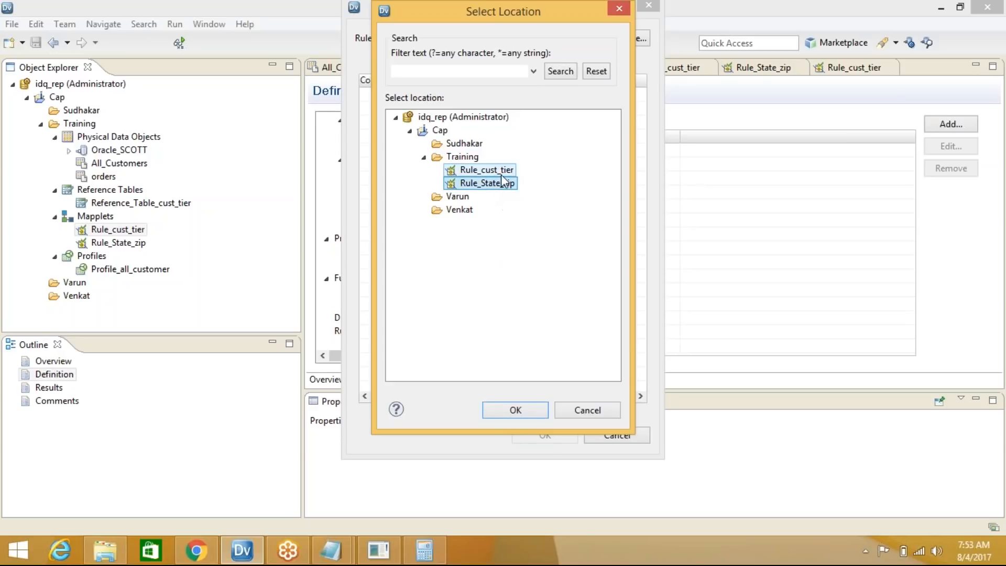
{"action": "left_click", "coordinate": [487, 170]}
{"action": "left_click", "coordinate": [515, 410]}
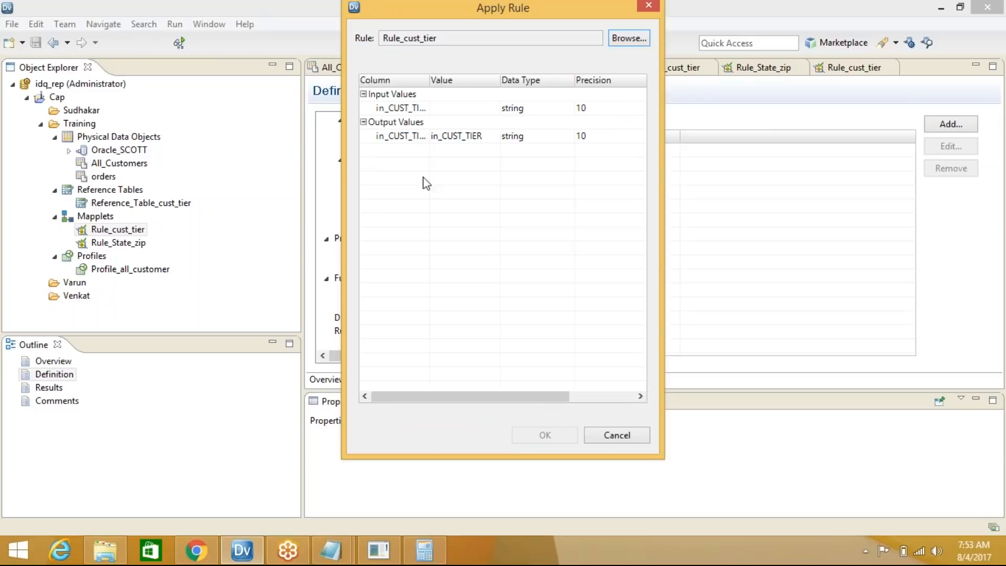
Map the CustomerTier column to the rule's input Value and apply Rule_cust_tier
{"action": "left_click", "coordinate": [454, 109]}
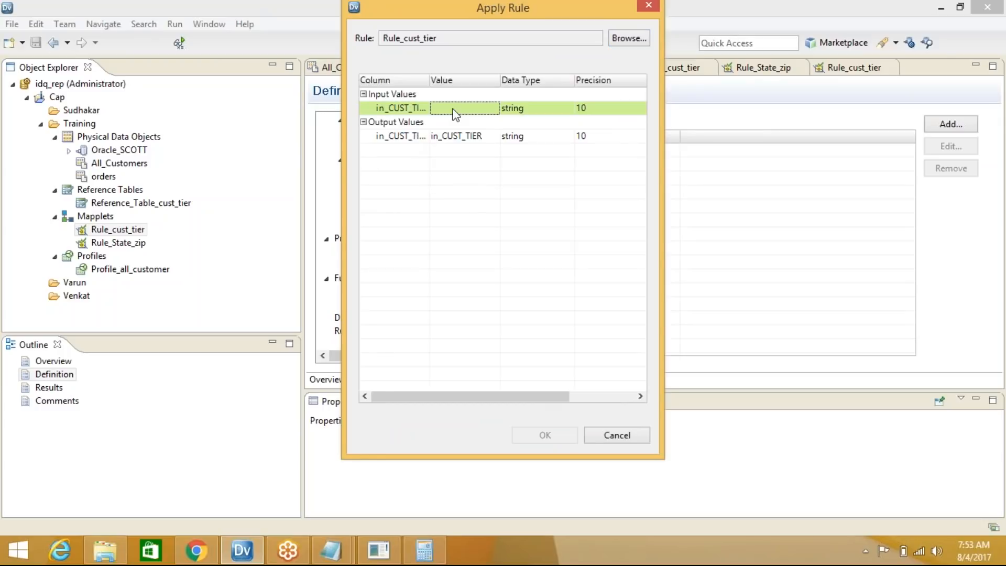
{"action": "left_click", "coordinate": [491, 108]}
{"action": "left_click", "coordinate": [494, 108]}
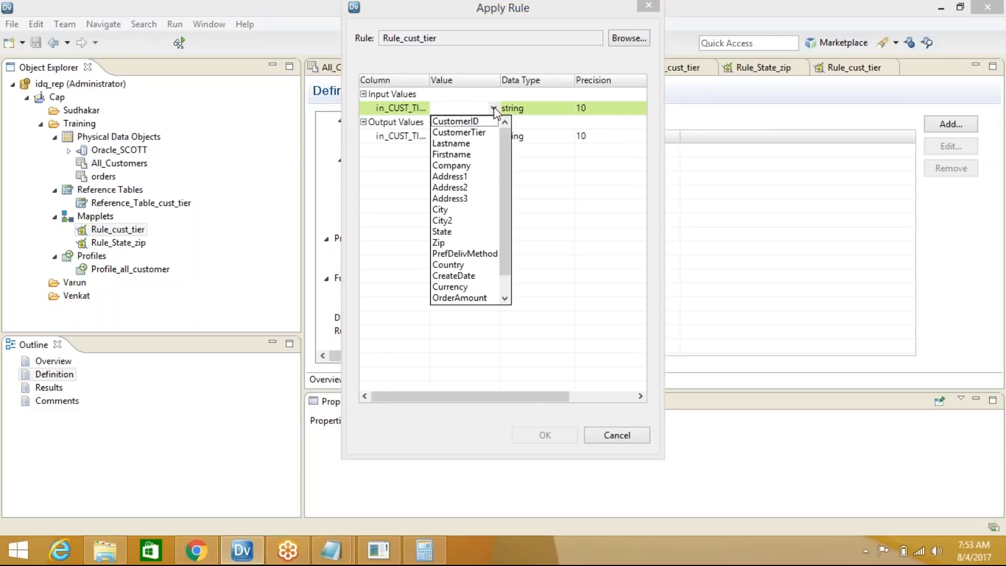
{"action": "left_click", "coordinate": [488, 132]}
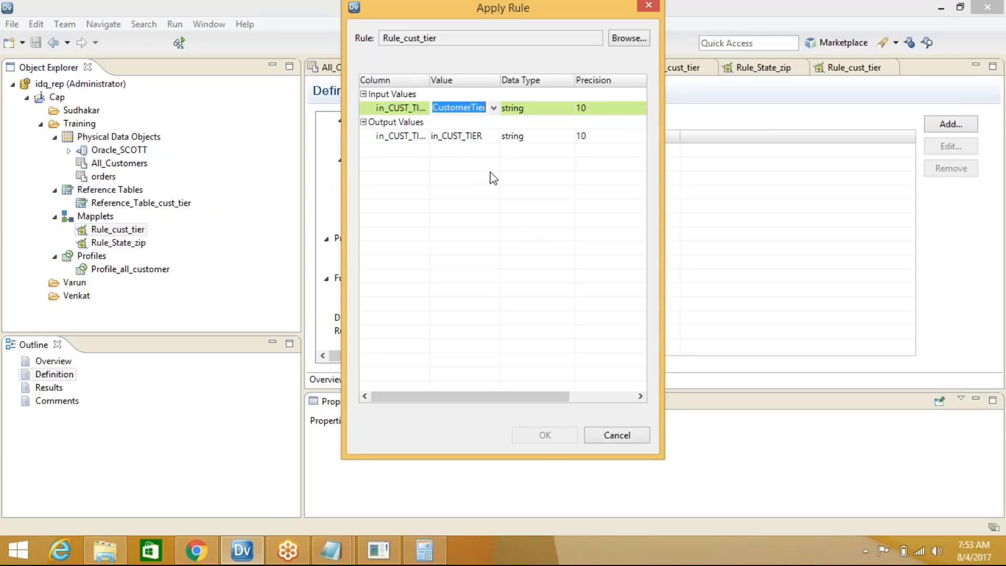
{"action": "left_click", "coordinate": [475, 138]}
{"action": "left_click", "coordinate": [553, 436]}
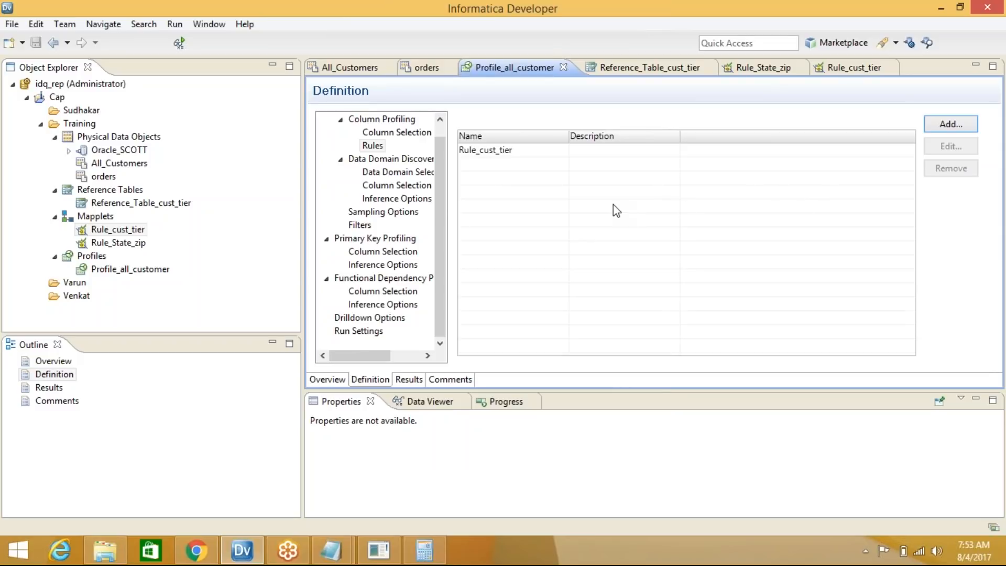
{"action": "left_click", "coordinate": [946, 125]}
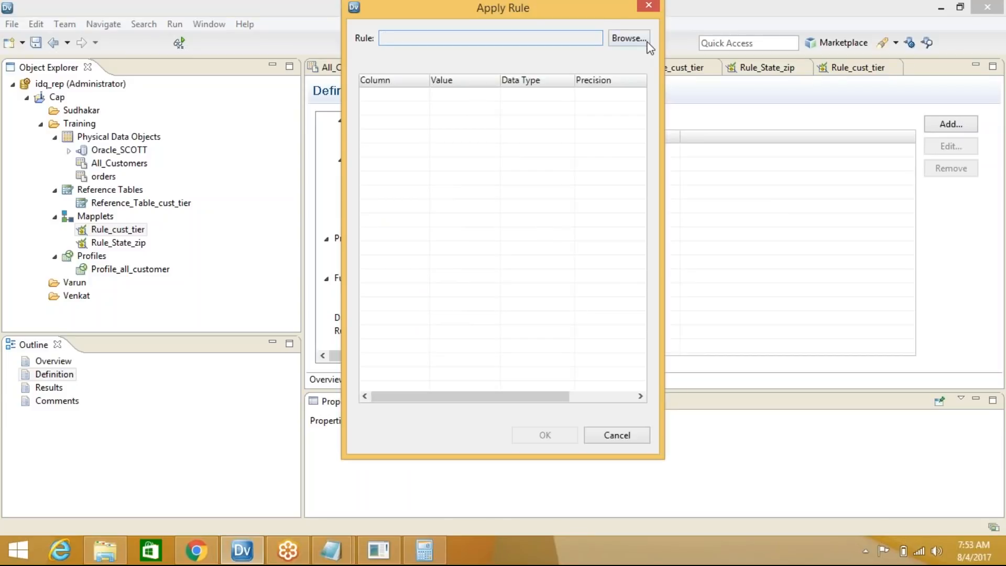
Add a second rule, choosing Rule_State_zip from Cap > Training
{"action": "left_click", "coordinate": [644, 40]}
{"action": "left_click", "coordinate": [411, 131]}
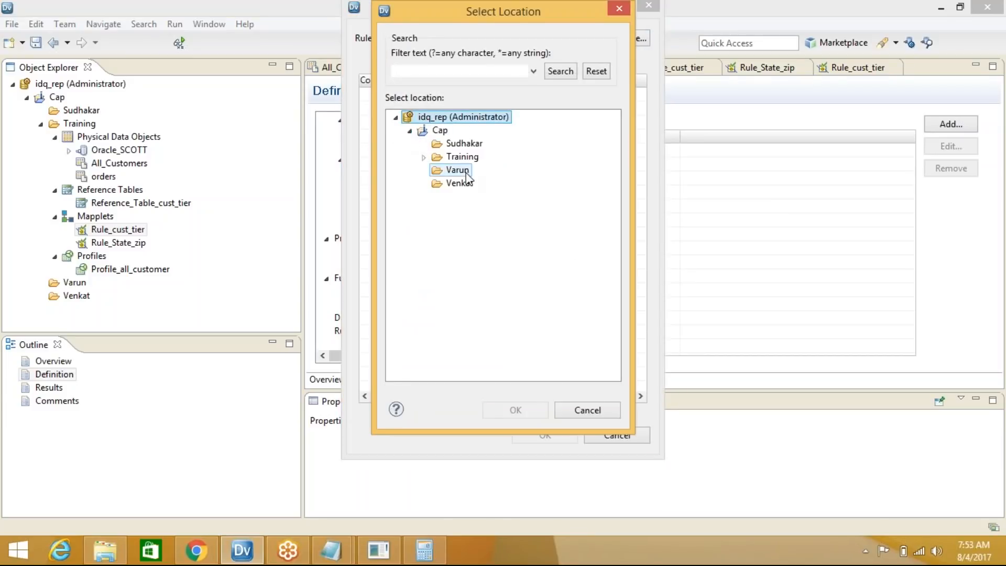
{"action": "double_click", "coordinate": [461, 157]}
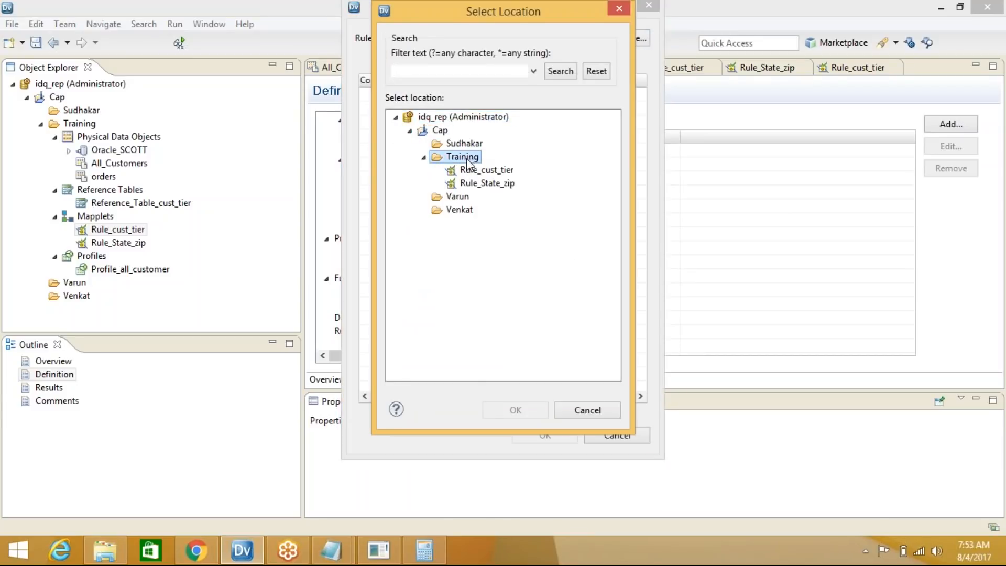
{"action": "left_click", "coordinate": [504, 184]}
{"action": "left_click", "coordinate": [541, 406]}
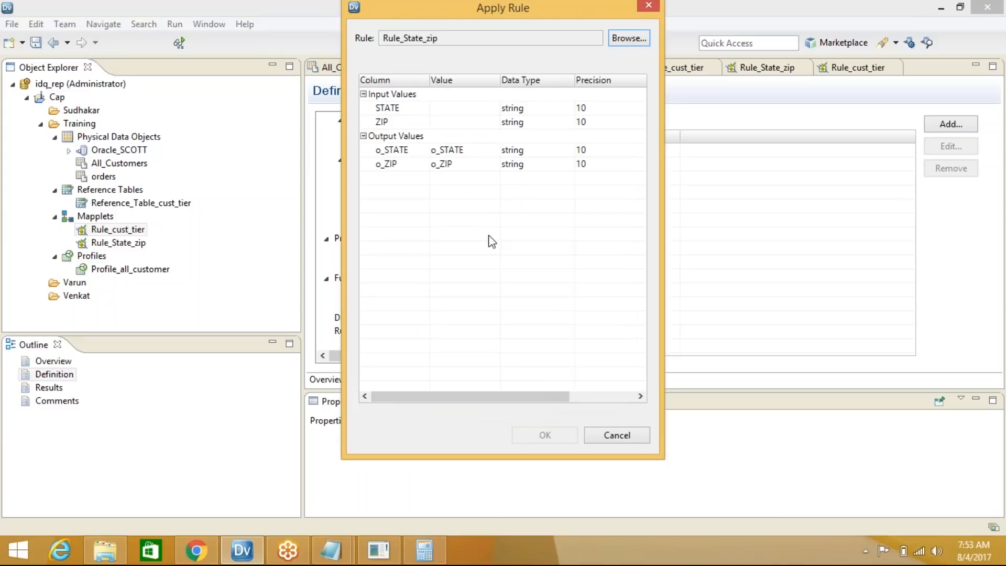
Feed State into the STATE input and Zip into ZIP, apply, and save the profile
{"action": "left_click", "coordinate": [493, 109]}
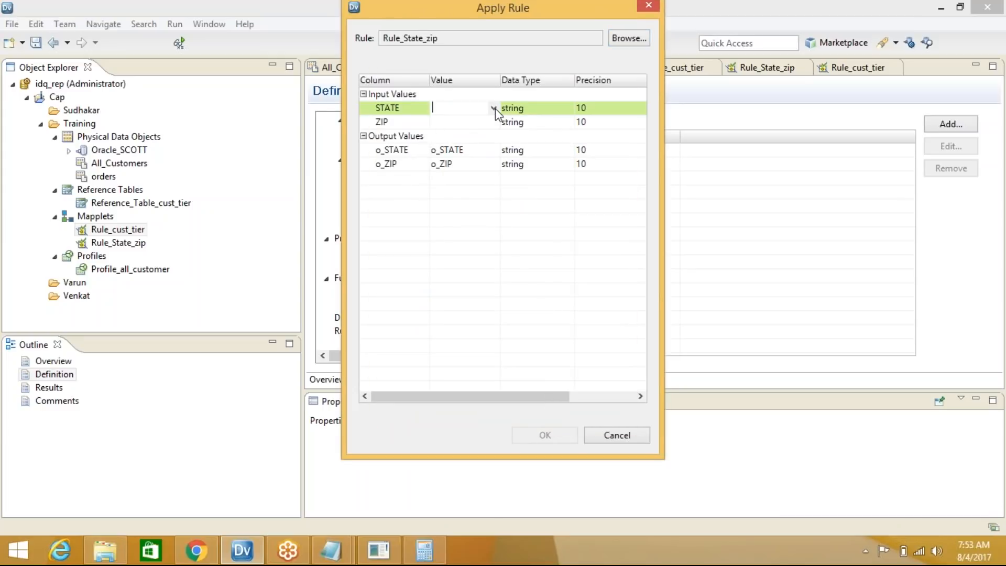
{"action": "left_click", "coordinate": [493, 108]}
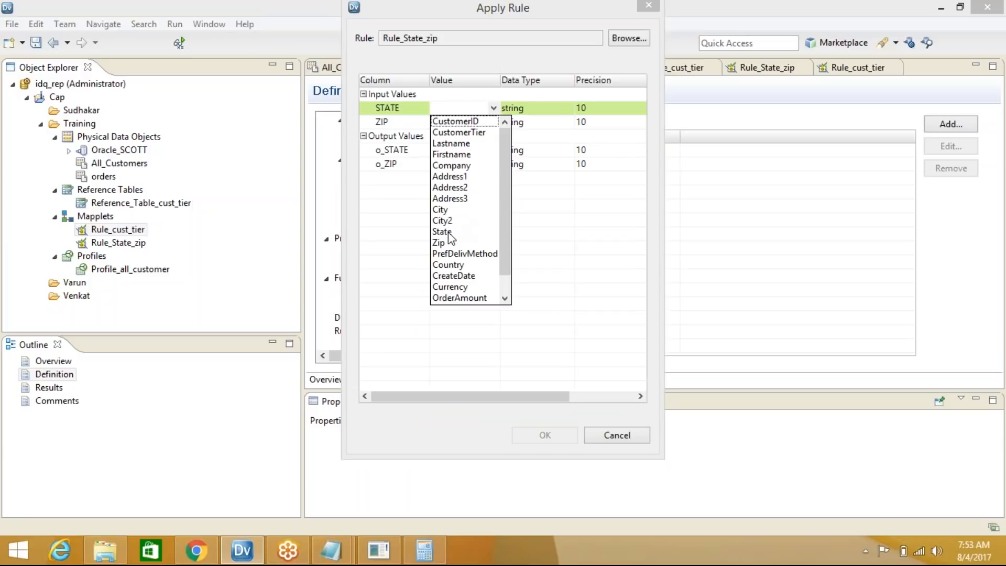
{"action": "left_click", "coordinate": [450, 231]}
{"action": "left_click", "coordinate": [493, 121]}
{"action": "left_click", "coordinate": [493, 122]}
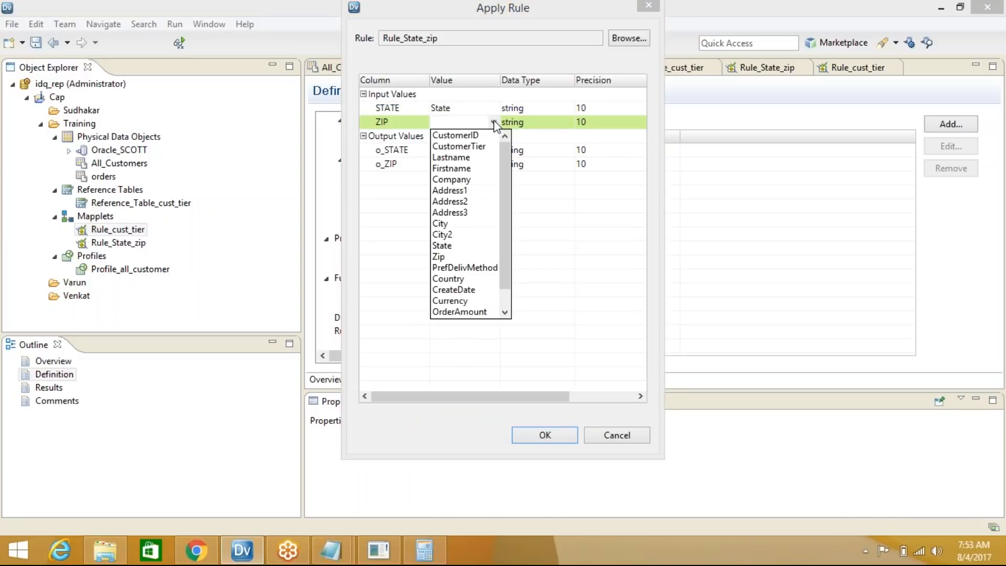
{"action": "left_click", "coordinate": [448, 257]}
{"action": "left_click", "coordinate": [545, 435]}
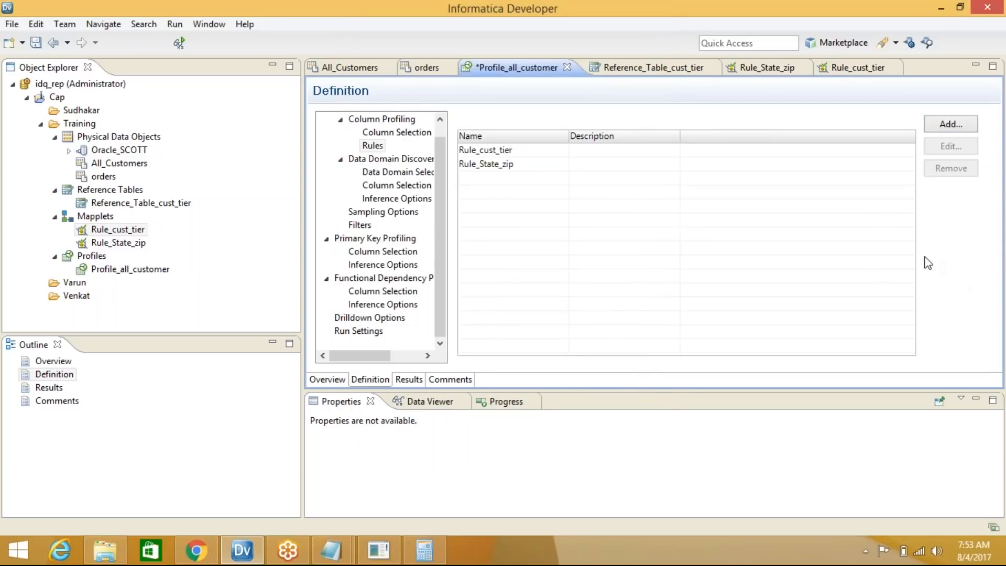
{"action": "key", "text": "ctrl+s"}
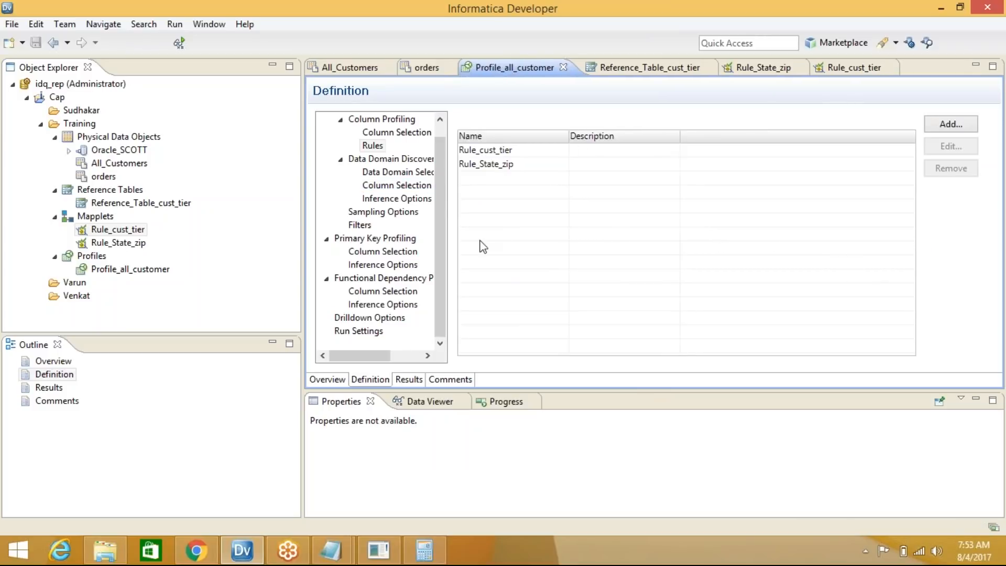
{"action": "left_click", "coordinate": [410, 380]}
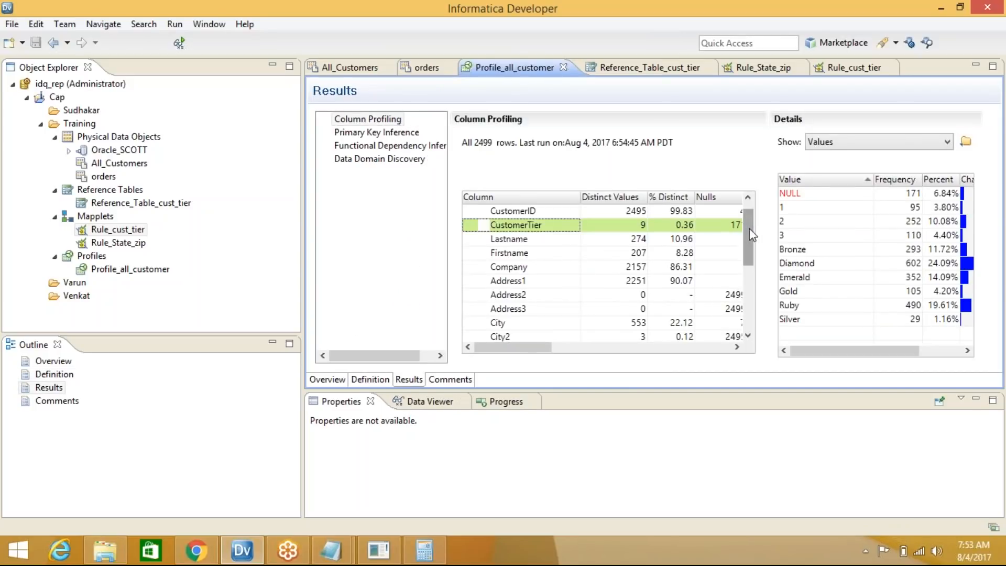
Rerun the Profile_all_customer profile with the new rules
{"action": "scroll", "coordinate": [707, 242], "scroll_direction": "down", "scroll_amount": 3}
{"action": "scroll", "coordinate": [692, 204], "scroll_direction": "up", "scroll_amount": 4}
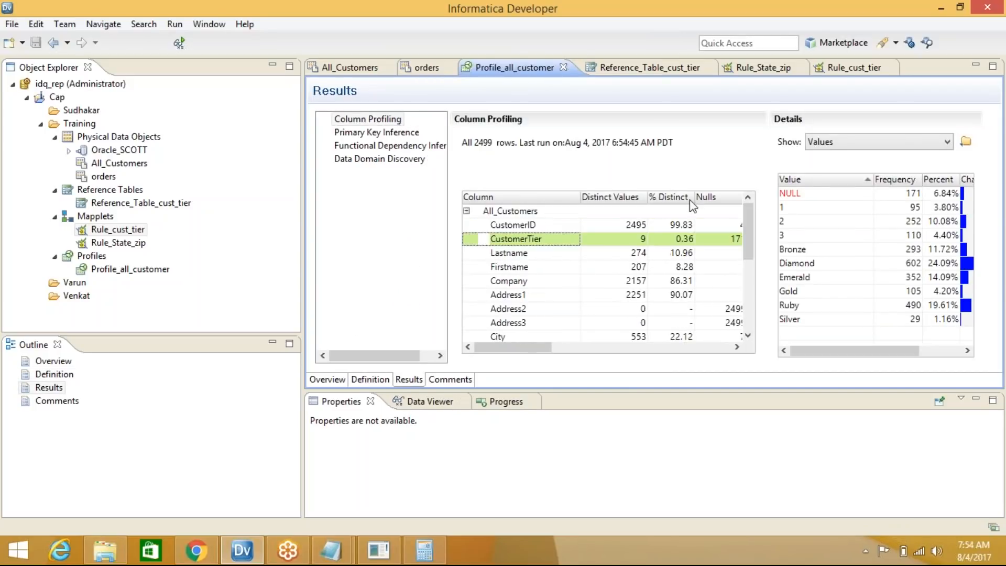
{"action": "left_click", "coordinate": [466, 211]}
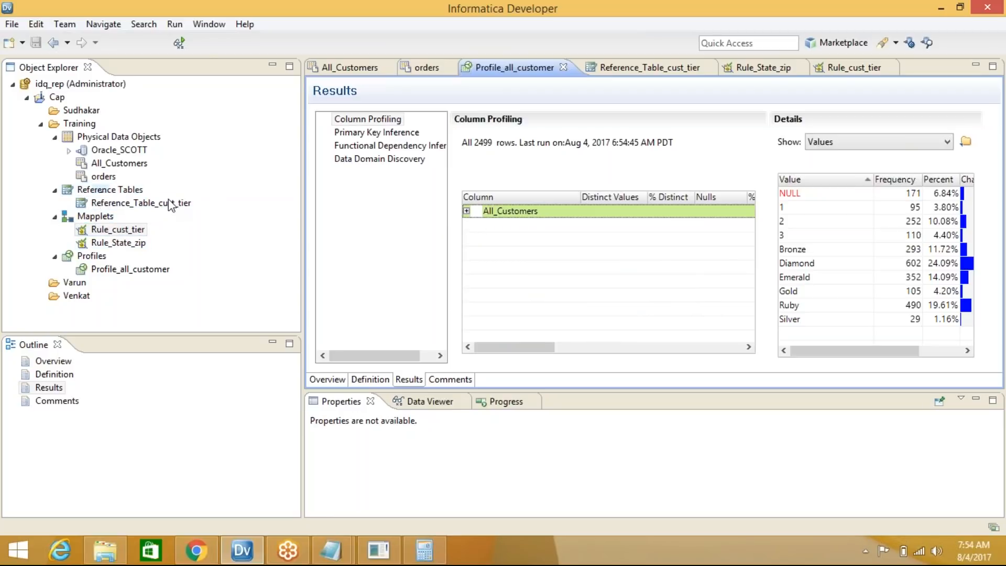
{"action": "left_click", "coordinate": [102, 271]}
{"action": "right_click", "coordinate": [102, 272]}
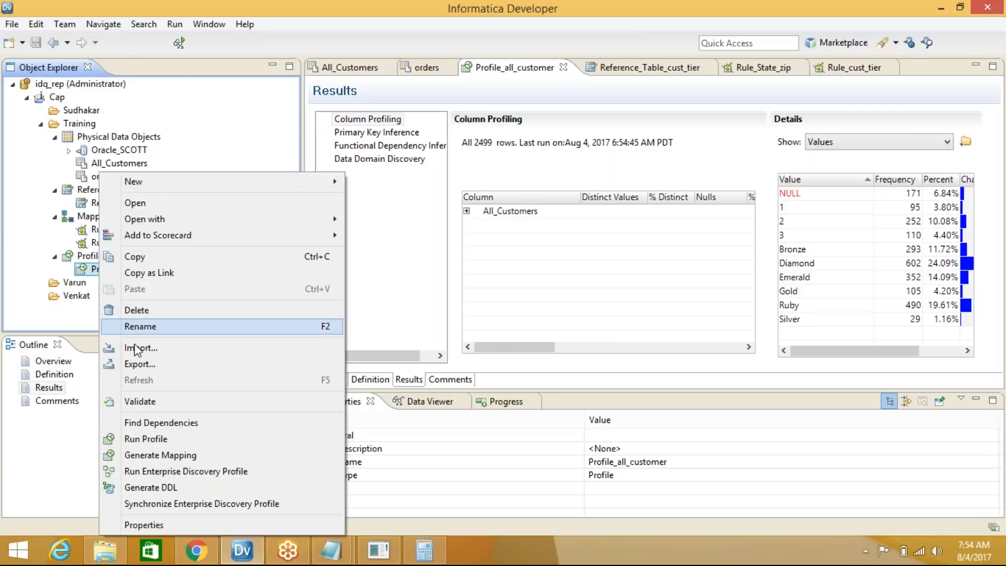
{"action": "left_click", "coordinate": [152, 441]}
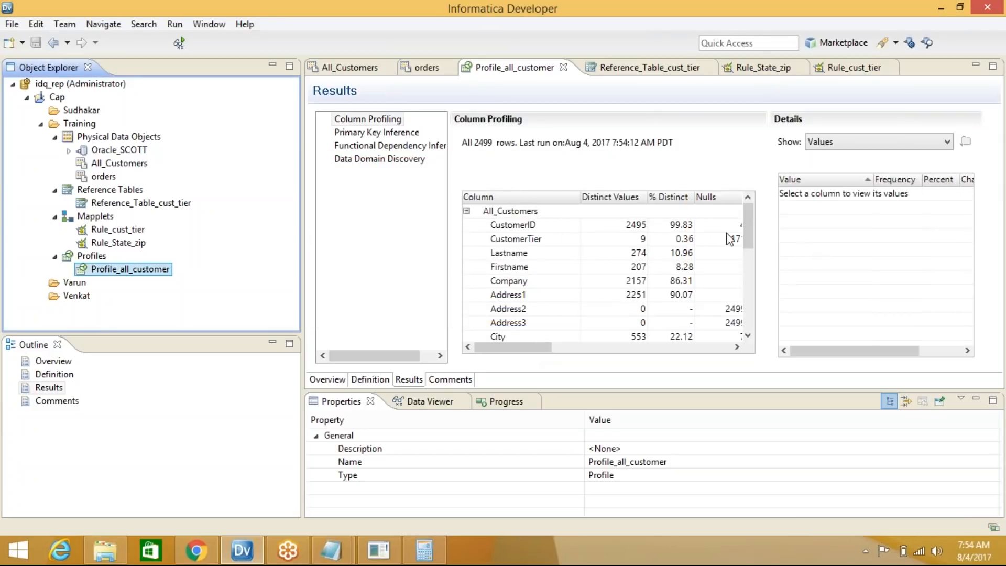
Maximize the profile results and show the CustomerID value frequencies
{"action": "left_click", "coordinate": [466, 211]}
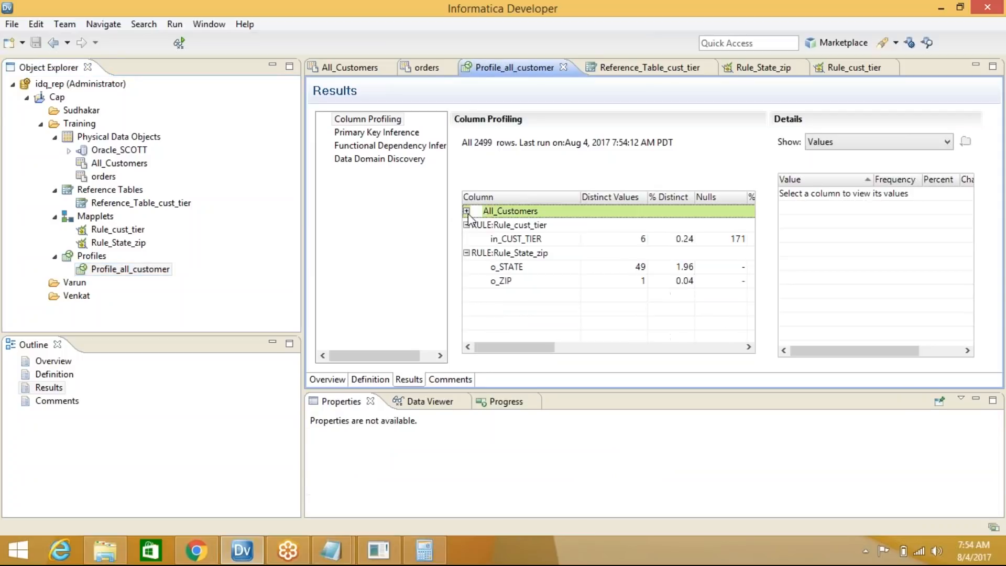
{"action": "left_click", "coordinate": [467, 211]}
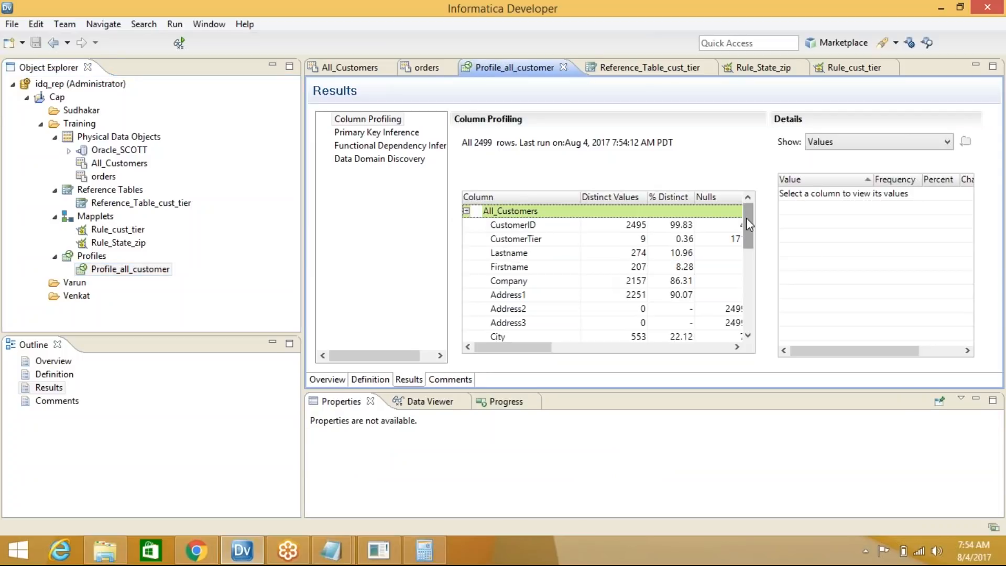
{"action": "double_click", "coordinate": [929, 65]}
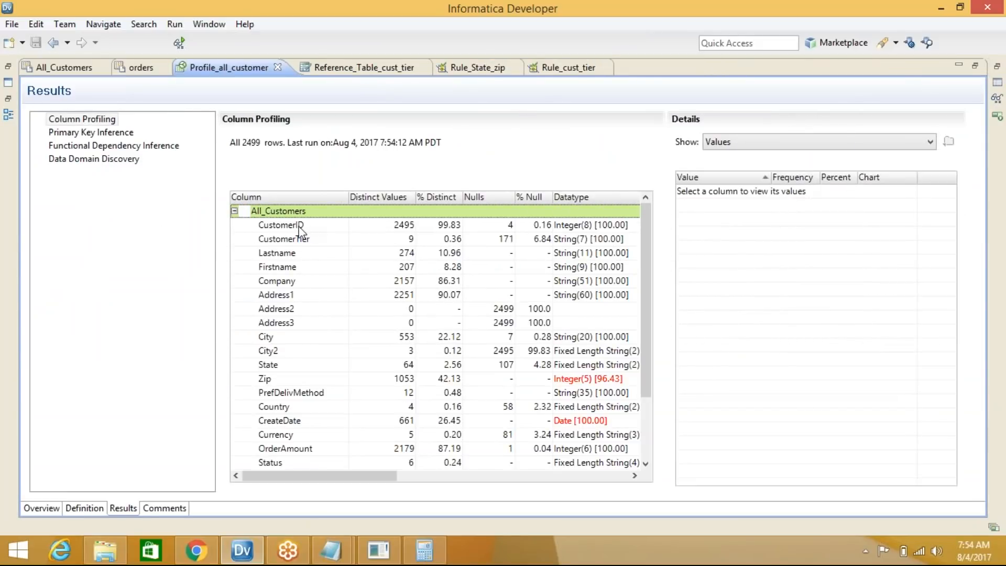
{"action": "scroll", "coordinate": [300, 230], "scroll_direction": "down", "scroll_amount": 2}
{"action": "scroll", "coordinate": [288, 233], "scroll_direction": "up", "scroll_amount": 2}
{"action": "left_click", "coordinate": [283, 225]}
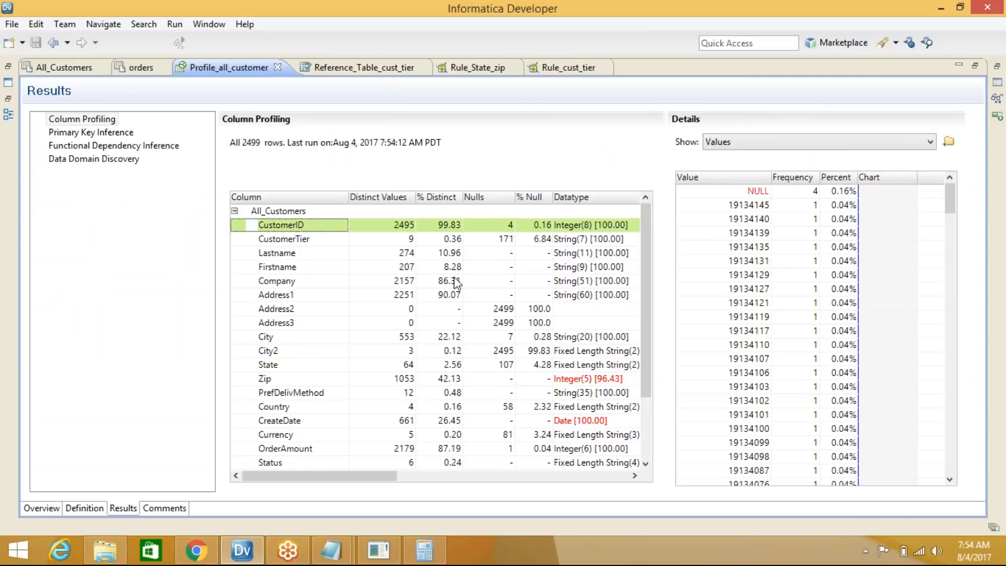
{"action": "scroll", "coordinate": [280, 291], "scroll_direction": "down", "scroll_amount": 2}
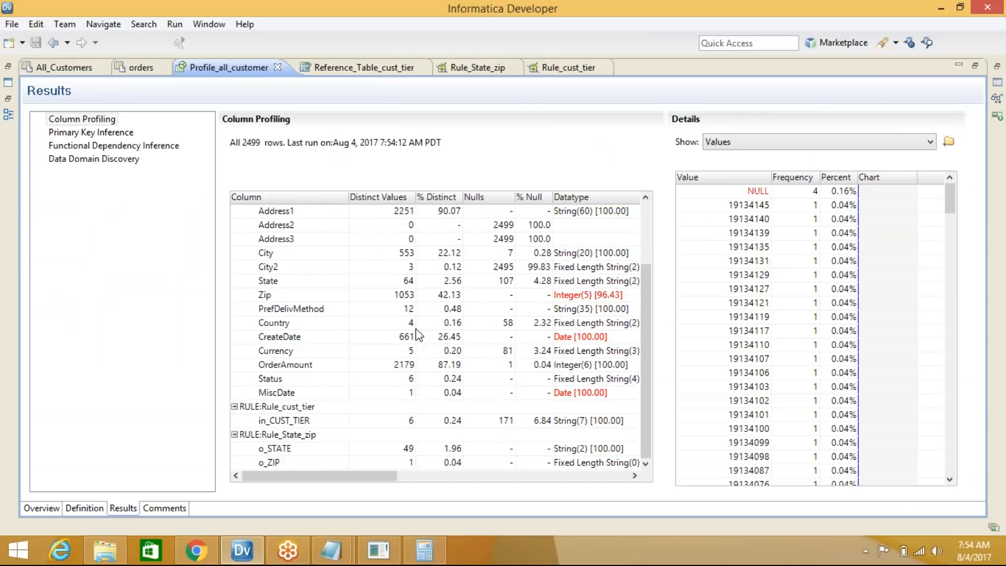
Sort the in_CUST_TIER values and inspect the NULL, Bronze, Diamond and Emerald tiers
{"action": "left_click", "coordinate": [306, 422]}
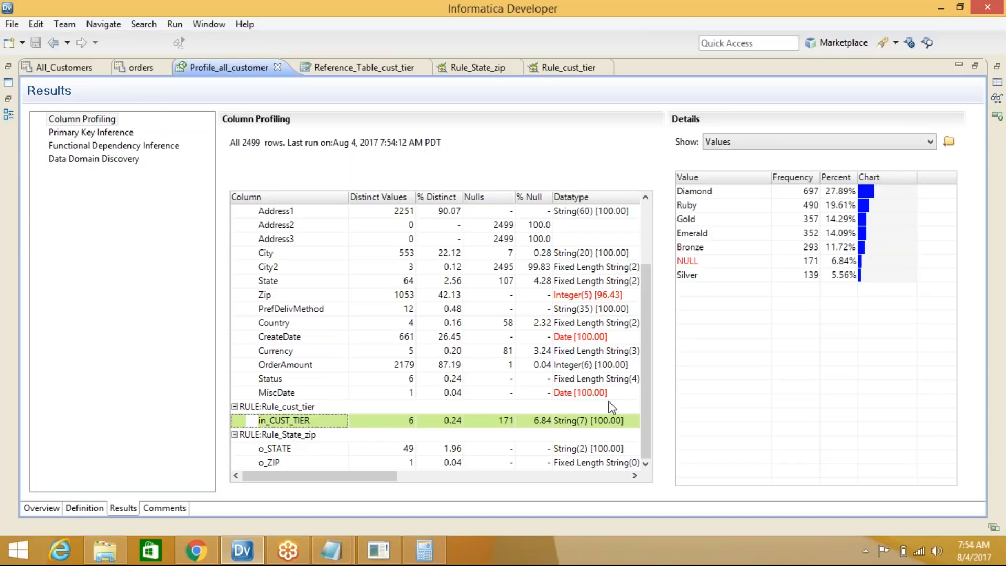
{"action": "left_click", "coordinate": [717, 178]}
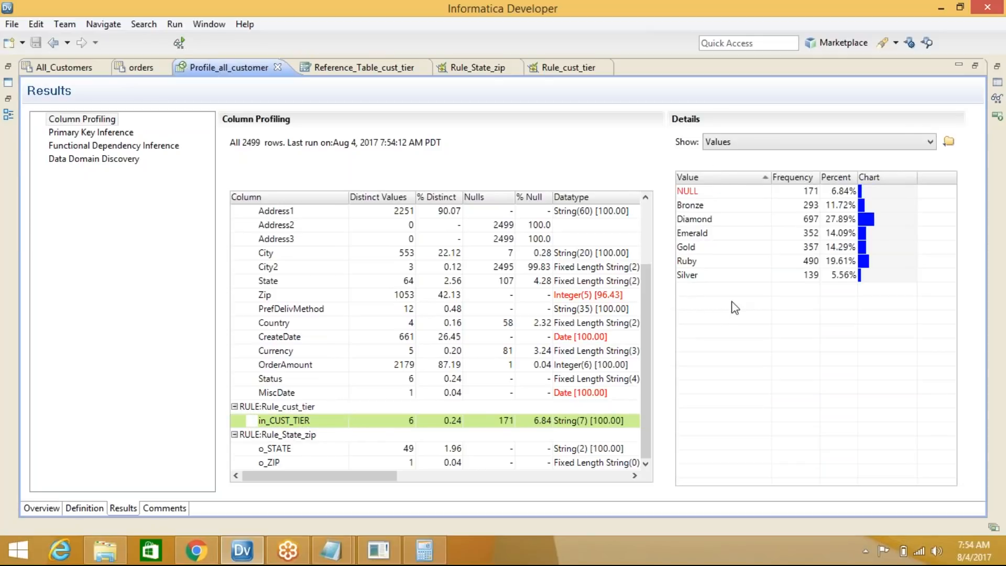
{"action": "left_click", "coordinate": [696, 191]}
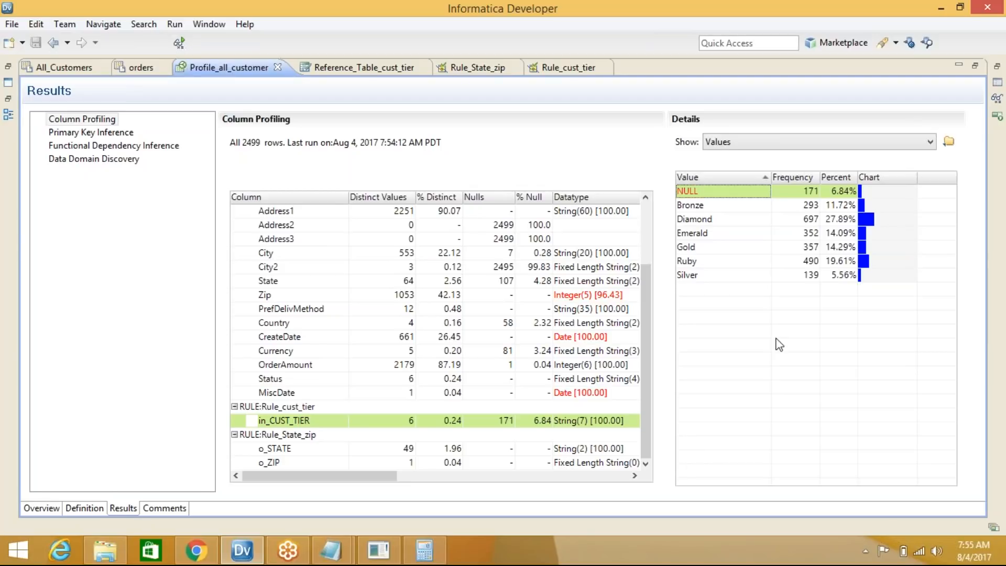
{"action": "left_click", "coordinate": [719, 205]}
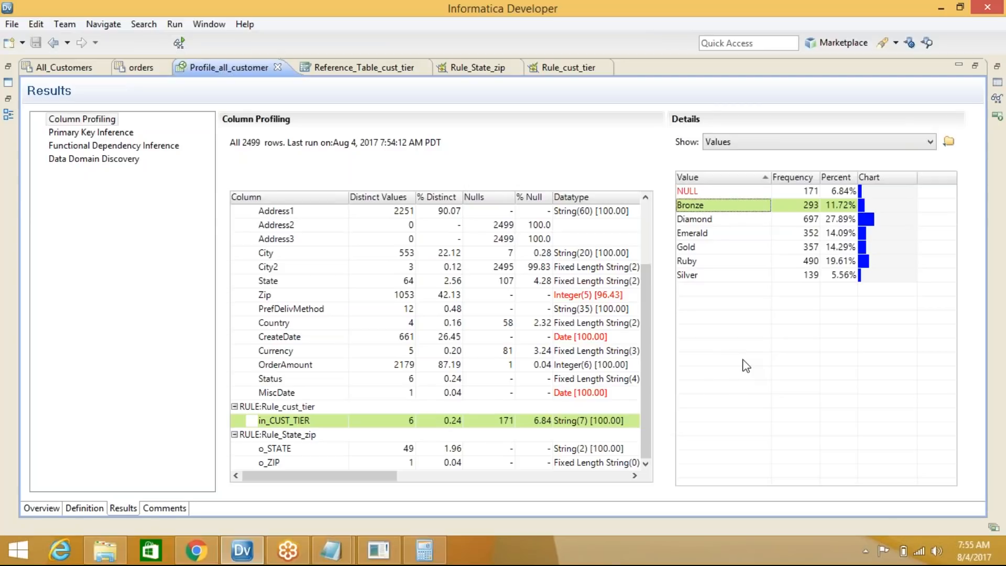
{"action": "left_click", "coordinate": [714, 220]}
{"action": "left_click", "coordinate": [717, 236]}
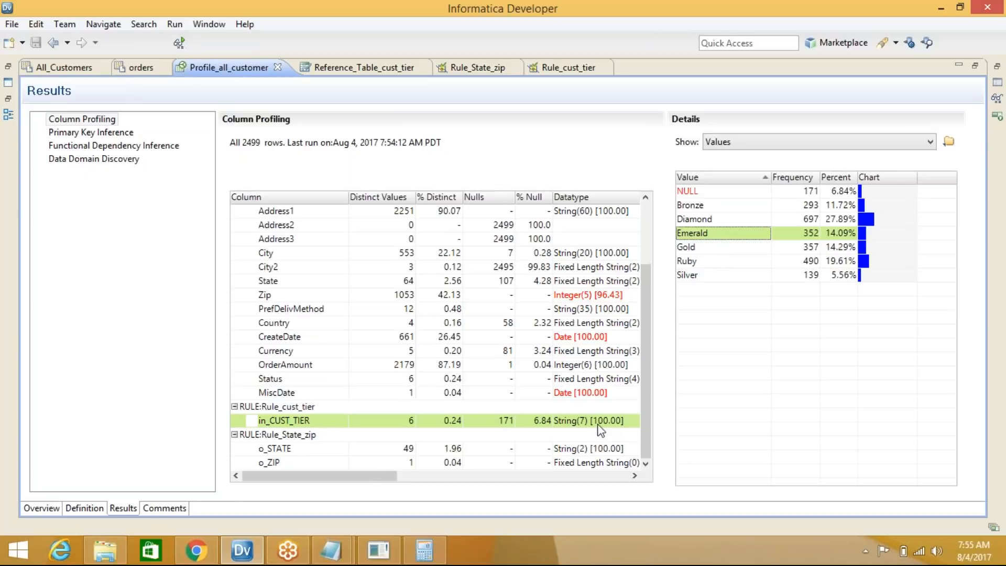
{"action": "left_click", "coordinate": [719, 209]}
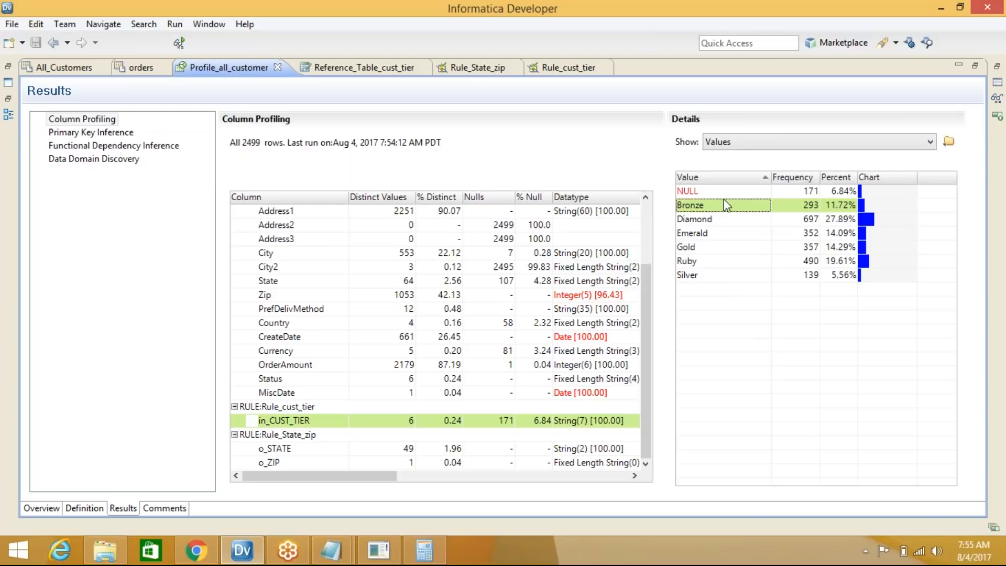
{"action": "left_click", "coordinate": [829, 23]}
{"action": "left_click", "coordinate": [855, 308]}
{"action": "left_click", "coordinate": [977, 43]}
{"action": "left_click", "coordinate": [668, 286]}
Show the o_STATE output's patterns and inspect the XX pattern
{"action": "left_click", "coordinate": [275, 452]}
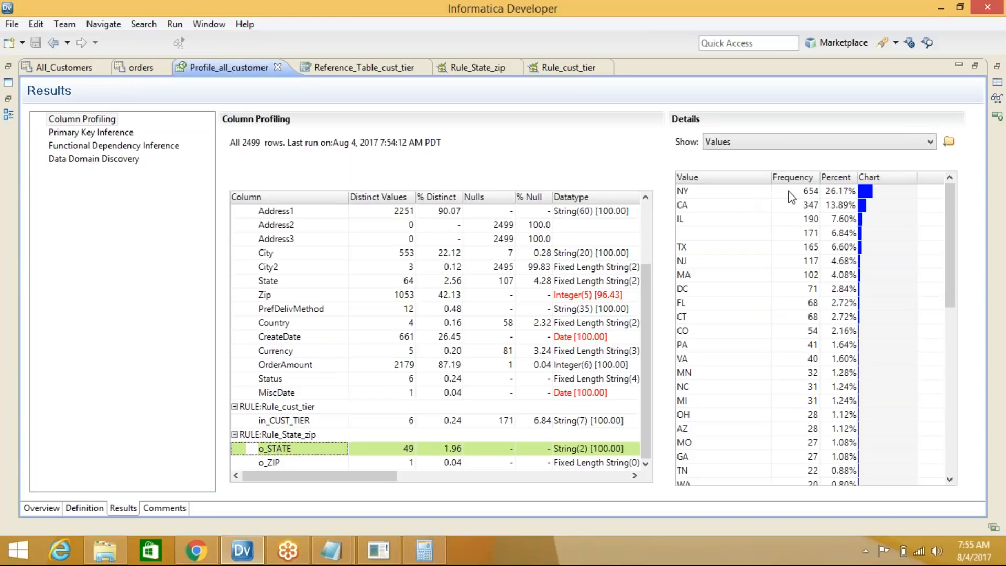
{"action": "scroll", "coordinate": [755, 220], "scroll_direction": "up", "scroll_amount": 2}
{"action": "left_click", "coordinate": [769, 141]}
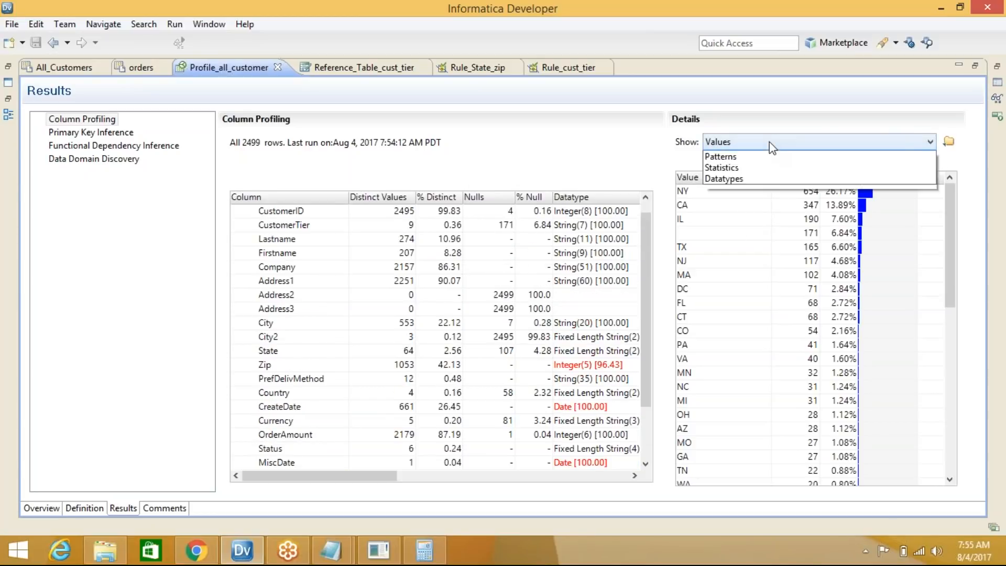
{"action": "left_click", "coordinate": [760, 167]}
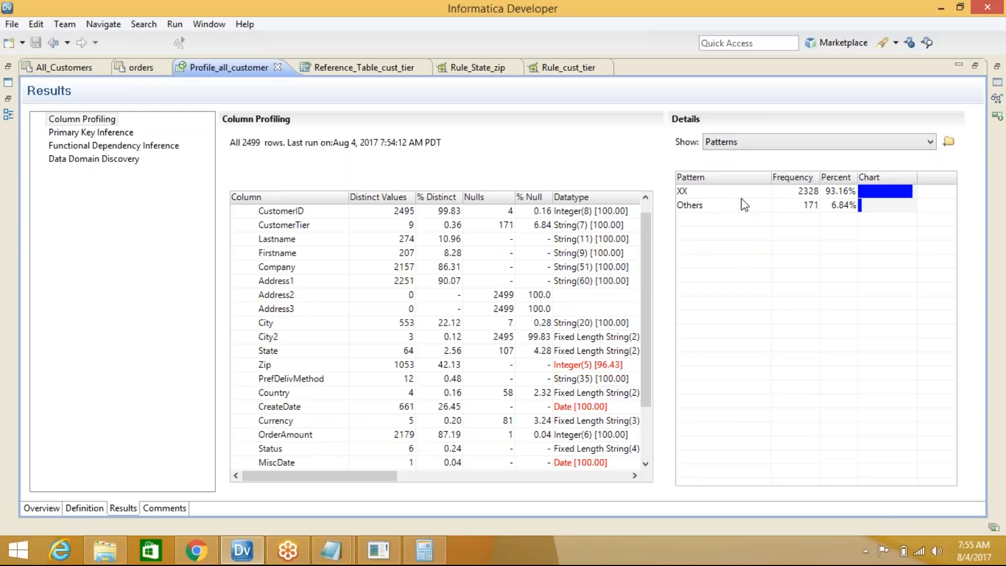
{"action": "left_click", "coordinate": [692, 192]}
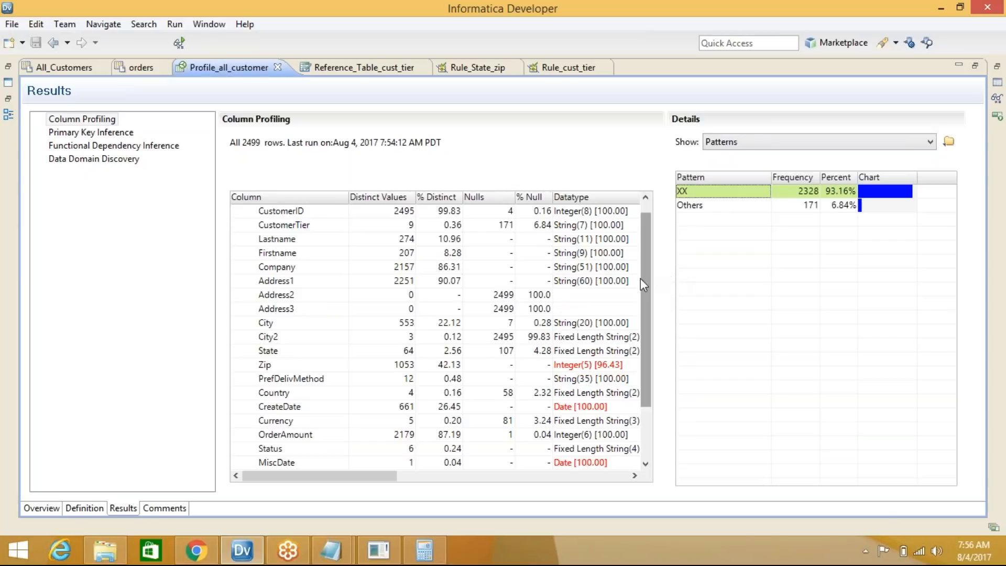
Show the raw State column's values, inspect NEW YORK, then return to o_STATE values
{"action": "scroll", "coordinate": [650, 280], "scroll_direction": "up", "scroll_amount": 1}
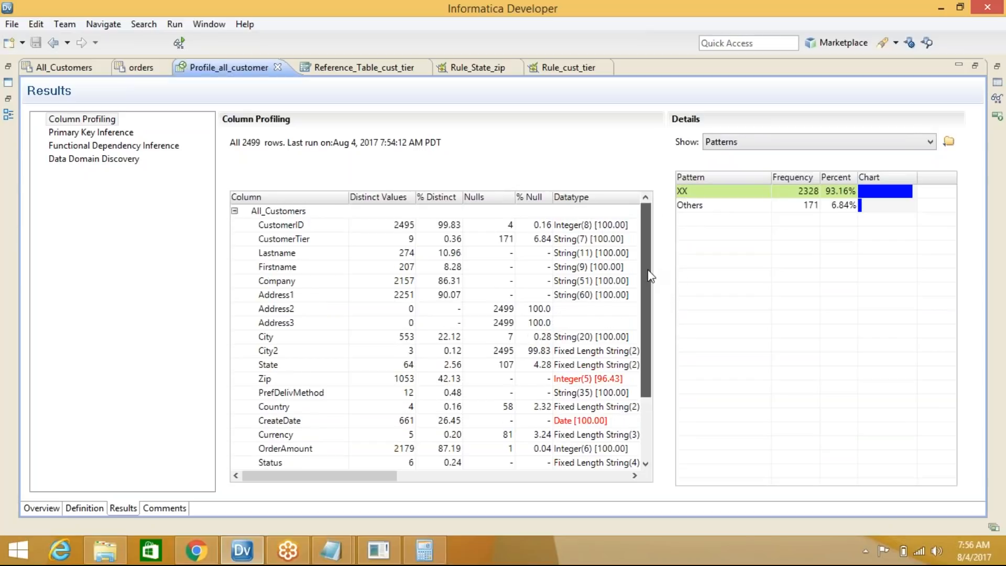
{"action": "left_click", "coordinate": [281, 366]}
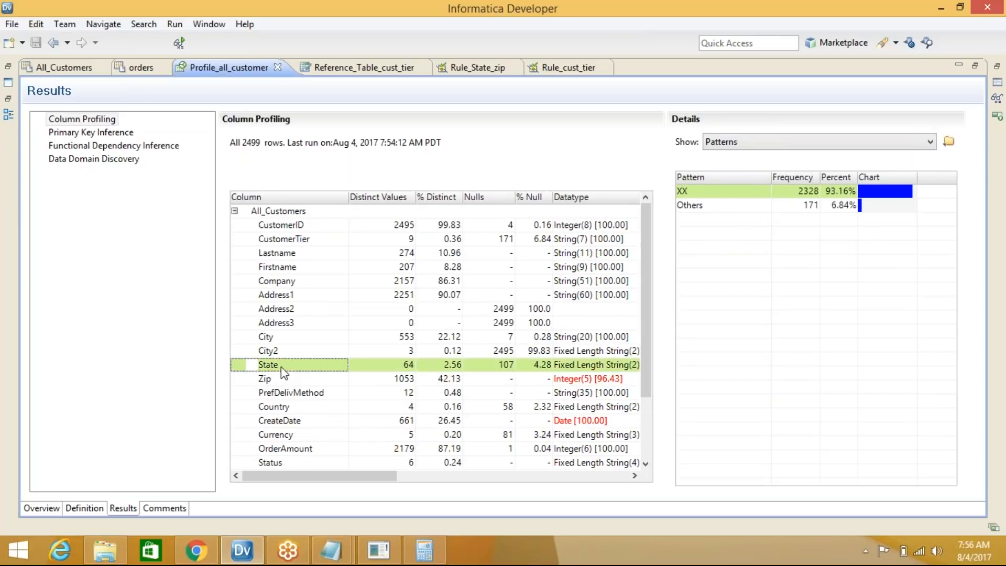
{"action": "left_click", "coordinate": [742, 143]}
{"action": "left_click", "coordinate": [739, 154]}
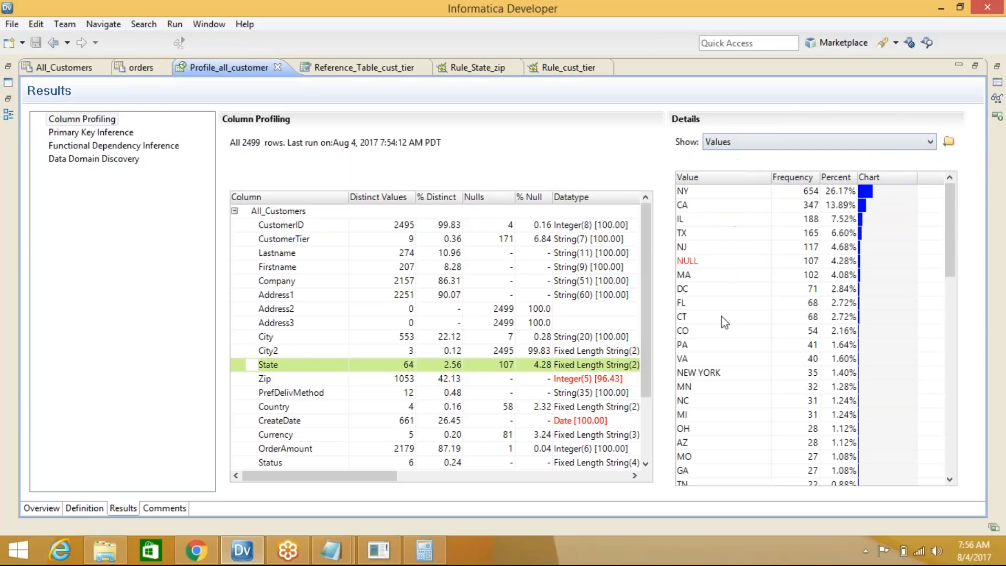
{"action": "left_click", "coordinate": [705, 377]}
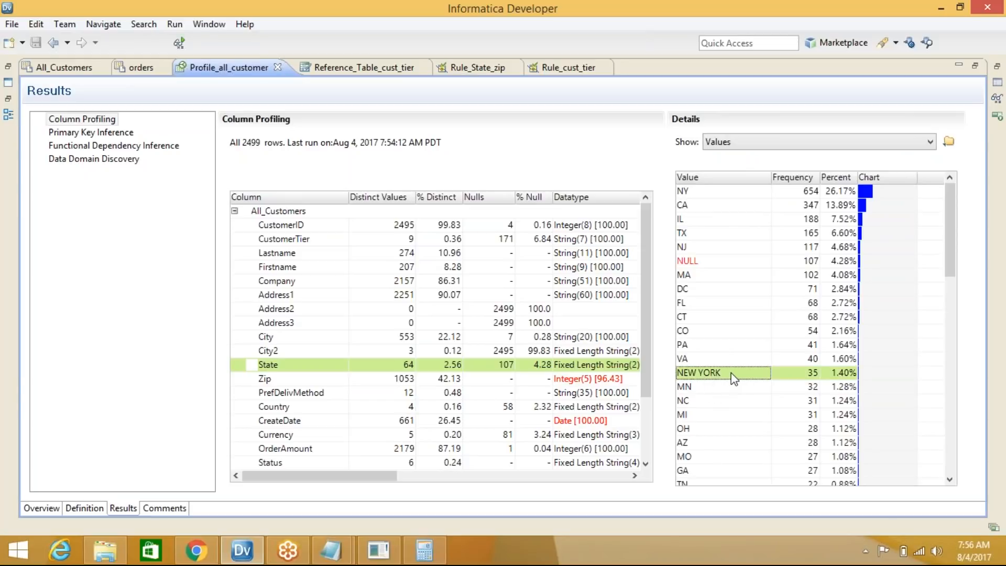
{"action": "scroll", "coordinate": [731, 372], "scroll_direction": "down", "scroll_amount": 5}
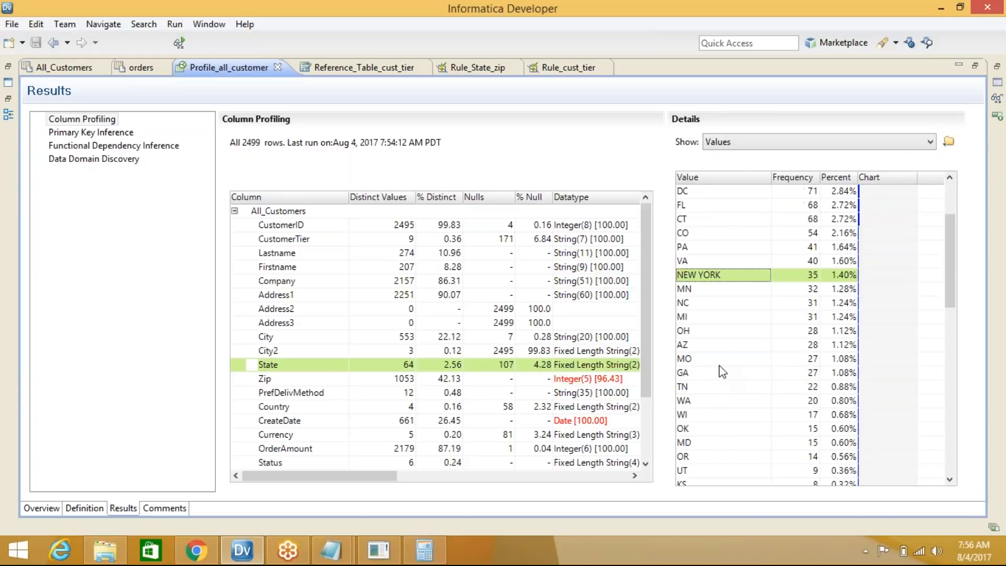
{"action": "scroll", "coordinate": [719, 365], "scroll_direction": "down", "scroll_amount": 6}
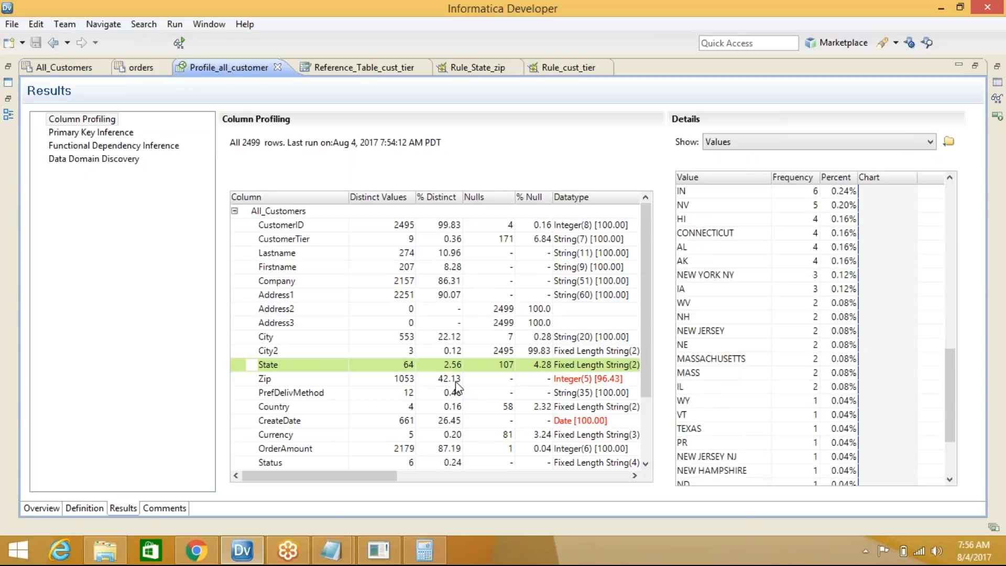
{"action": "left_click_drag", "start_coordinate": [648, 276], "coordinate": [647, 406]}
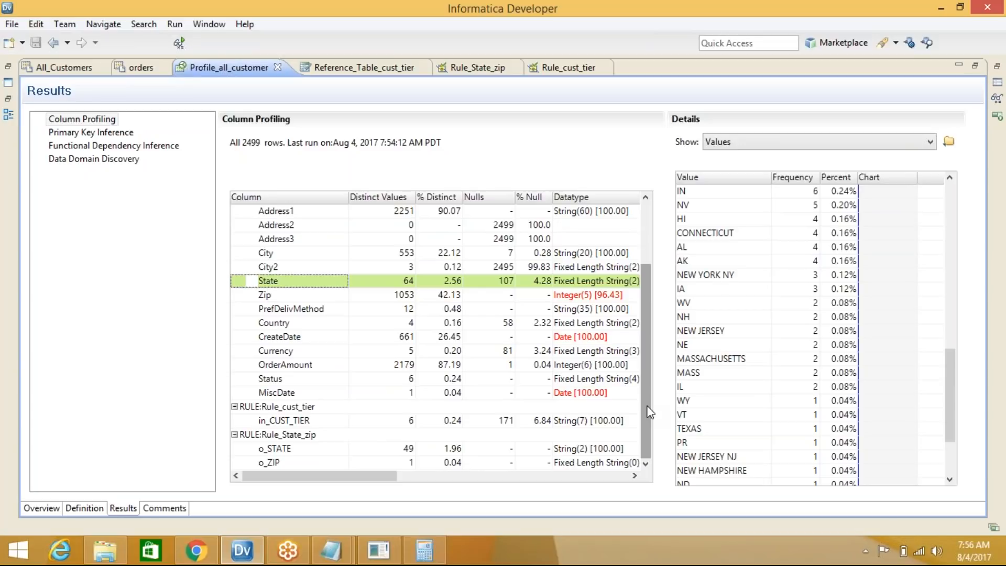
{"action": "left_click", "coordinate": [293, 449]}
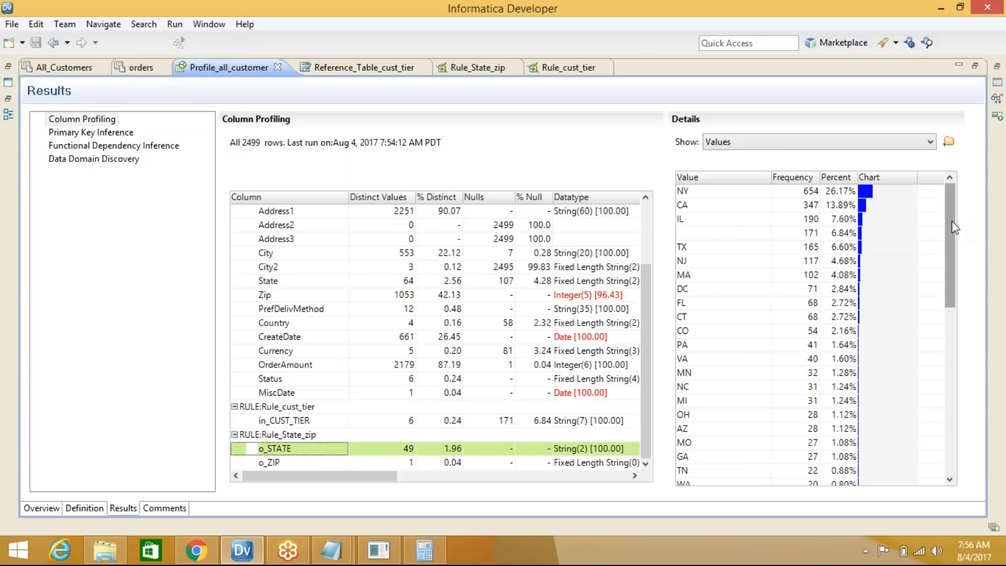
Scroll the o_STATE values, then check o_ZIP's values, finding one blank value
{"action": "left_click_drag", "start_coordinate": [951, 242], "coordinate": [938, 442]}
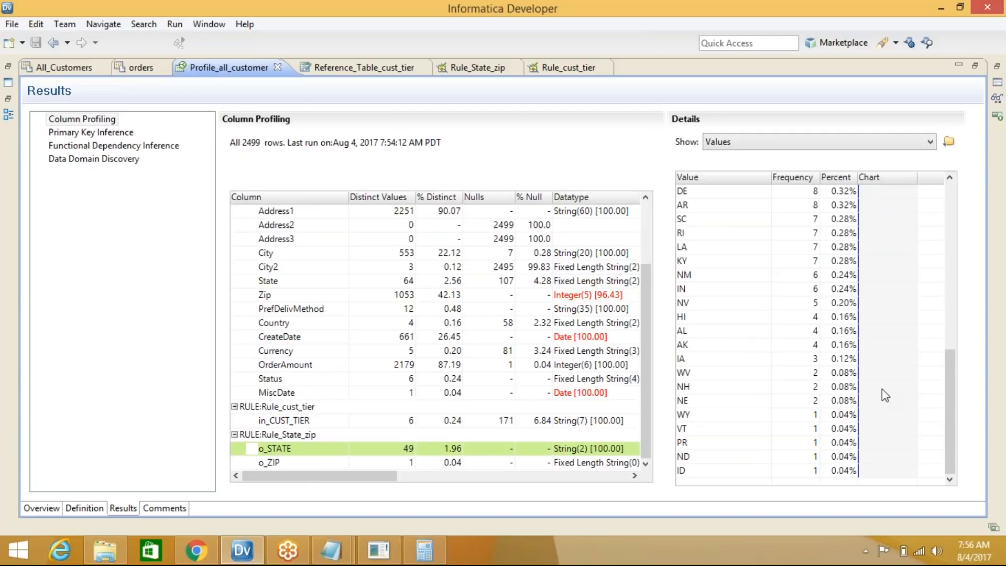
{"action": "left_click_drag", "start_coordinate": [950, 398], "coordinate": [936, 194]}
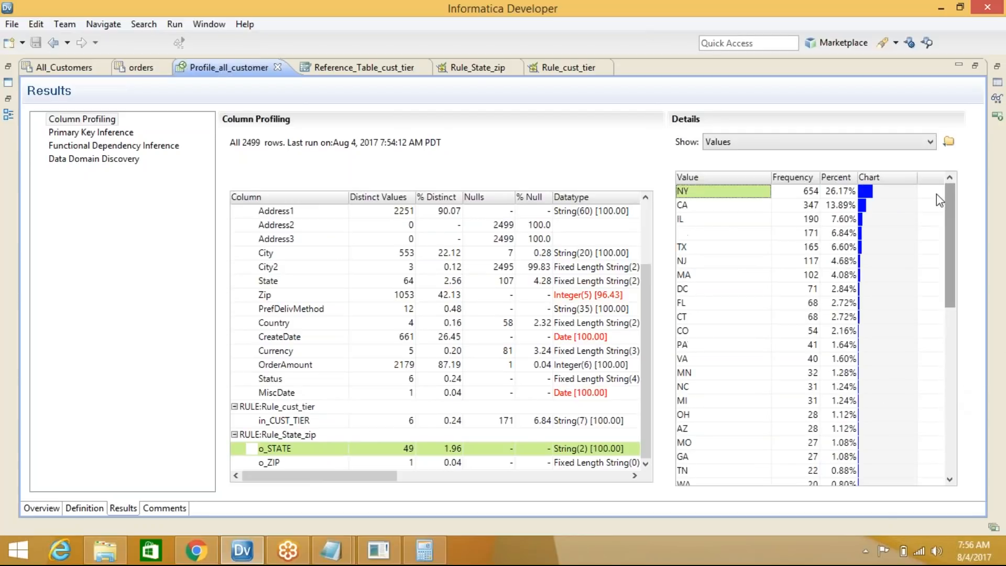
{"action": "scroll", "coordinate": [780, 331], "scroll_direction": "down", "scroll_amount": 1}
{"action": "scroll", "coordinate": [781, 331], "scroll_direction": "down", "scroll_amount": 9}
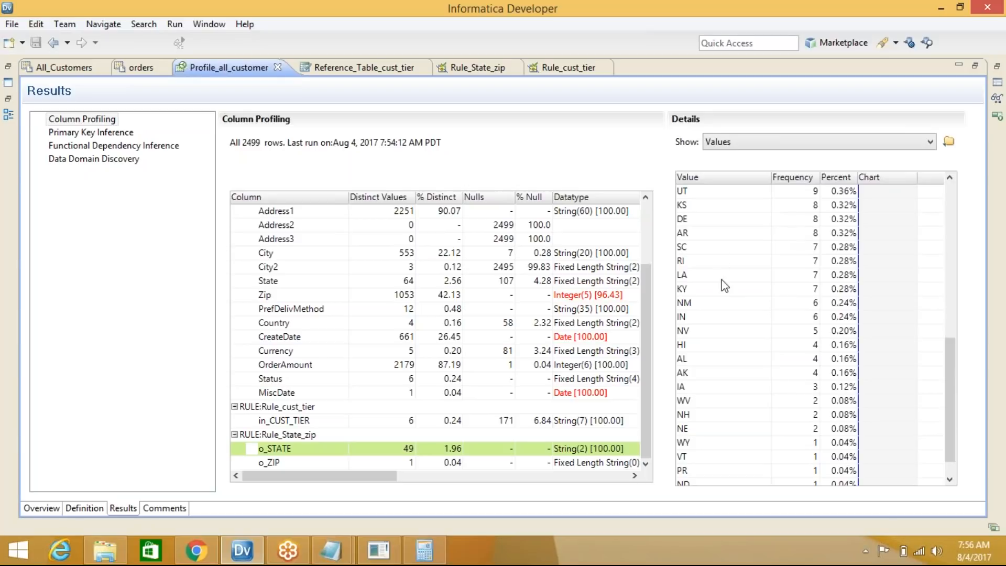
{"action": "left_click", "coordinate": [278, 465]}
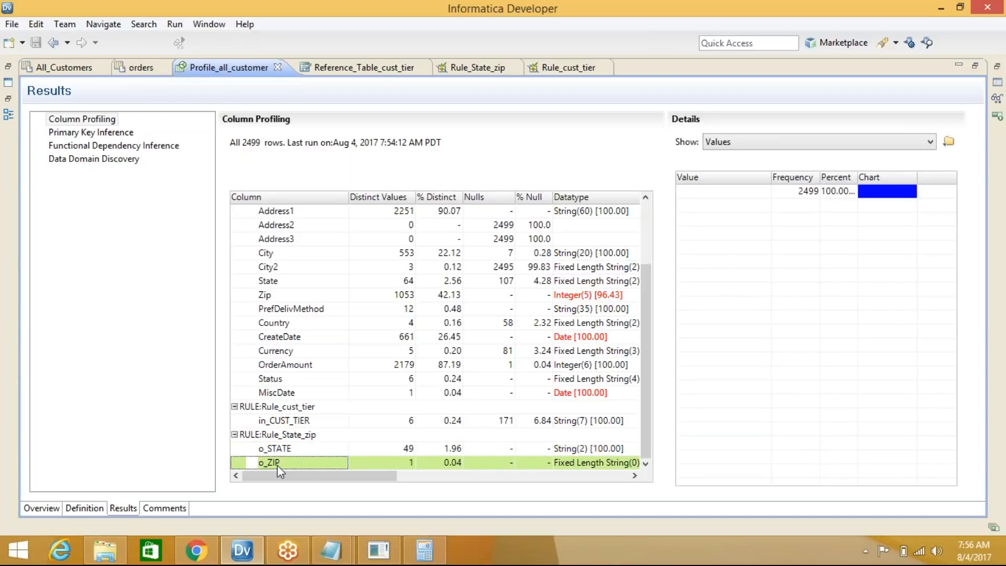
{"action": "left_click", "coordinate": [732, 143]}
{"action": "left_click", "coordinate": [739, 164]}
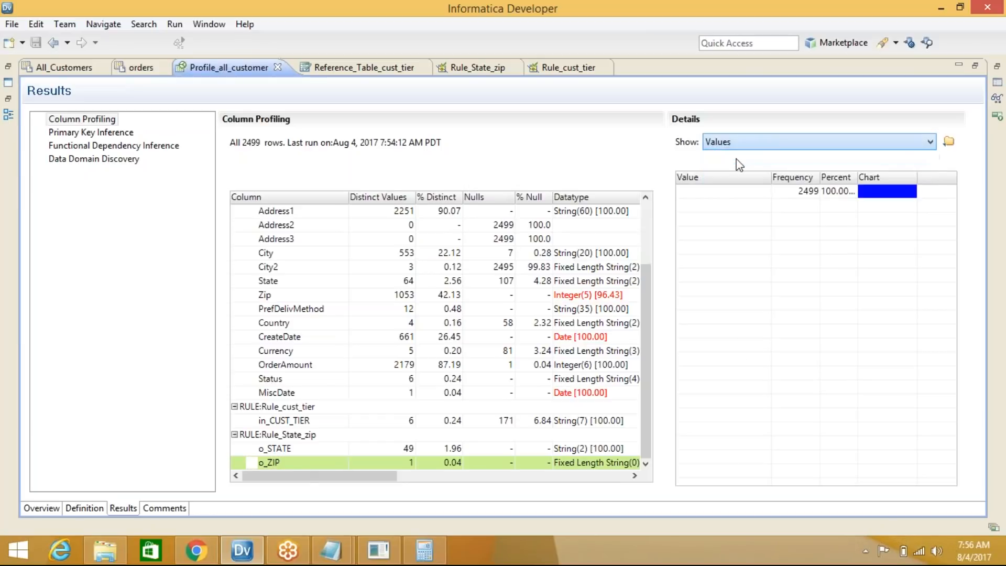
{"action": "left_click", "coordinate": [728, 195]}
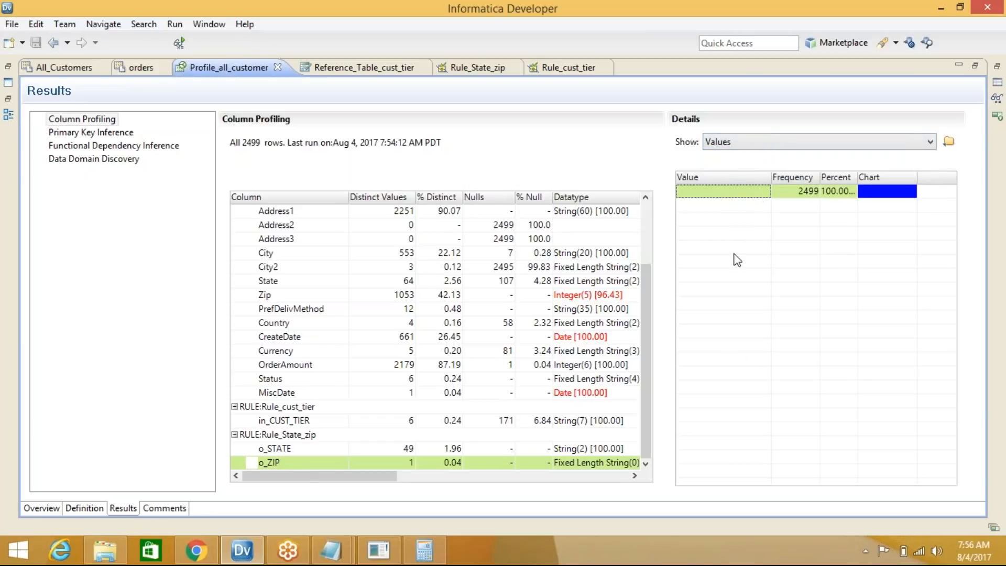
{"action": "left_click", "coordinate": [648, 342]}
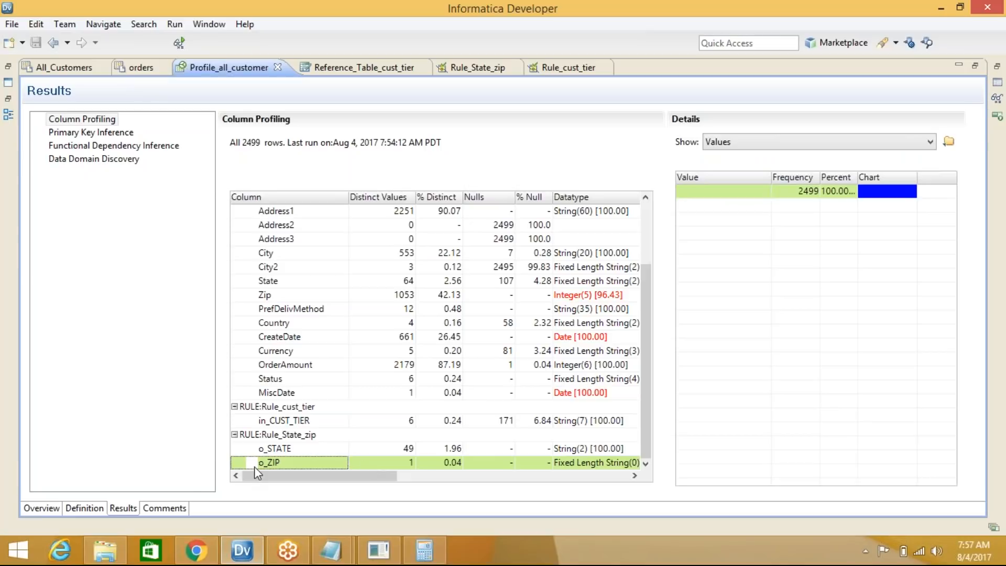
Open the Rule_State_zip mapping
{"action": "left_click", "coordinate": [241, 551]}
{"action": "left_click", "coordinate": [242, 554]}
{"action": "left_click", "coordinate": [459, 72]}
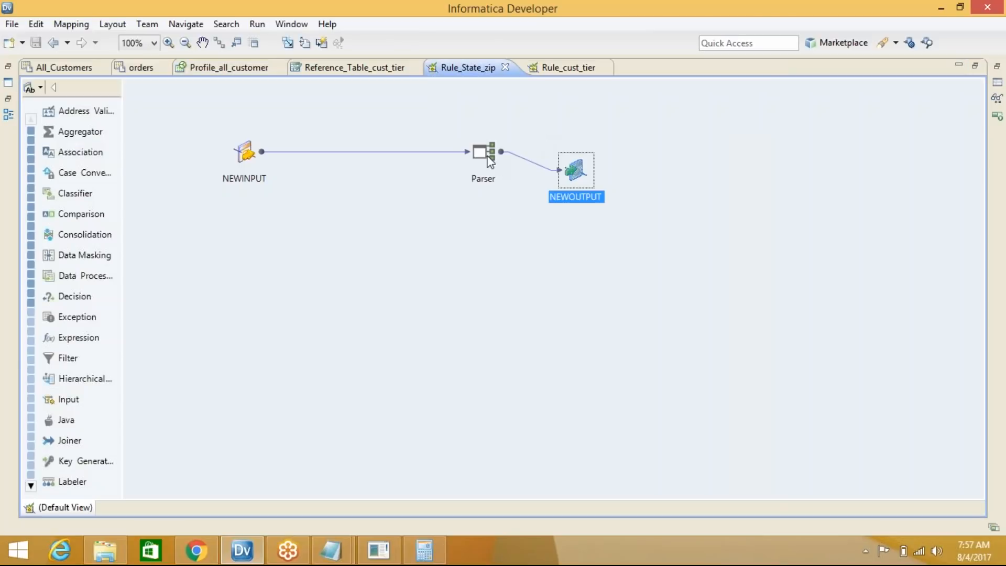
Delete Parser_STATE's 'Parse using Token Set1' operation that outputs o_ZIP
{"action": "left_click_drag", "start_coordinate": [558, 147], "coordinate": [466, 147]}
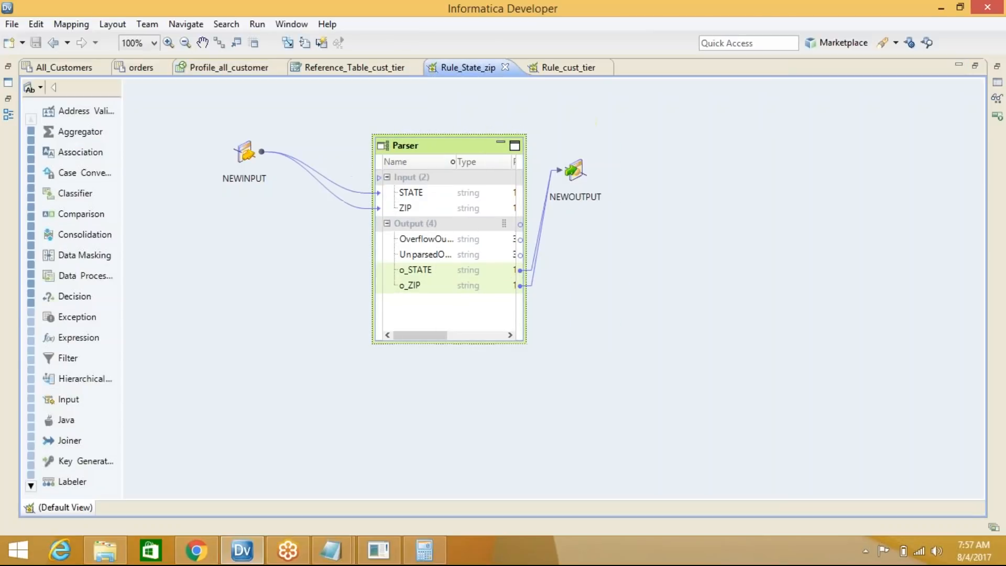
{"action": "left_click", "coordinate": [420, 285]}
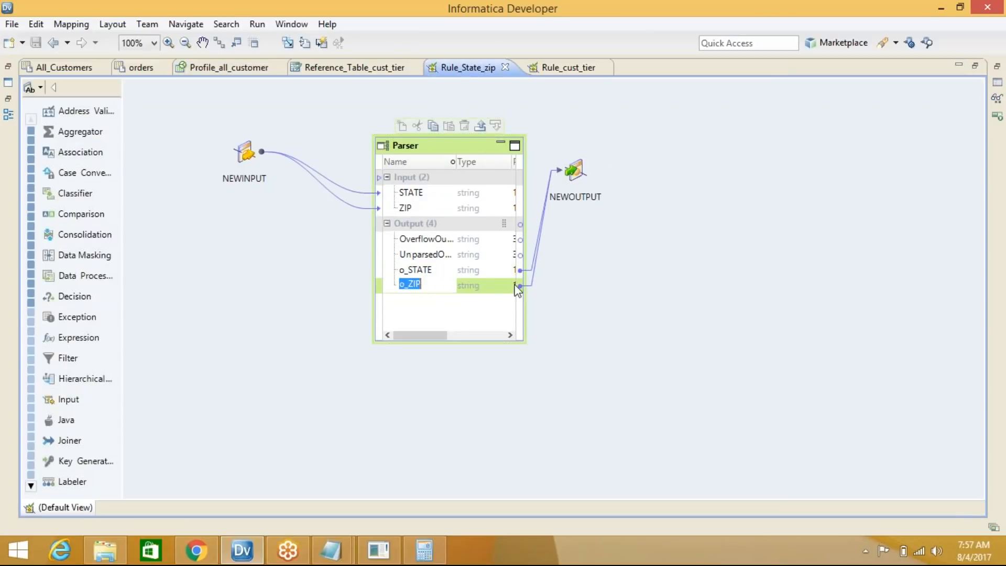
{"action": "double_click", "coordinate": [574, 173]}
{"action": "left_click", "coordinate": [464, 146]}
{"action": "double_click", "coordinate": [674, 67]}
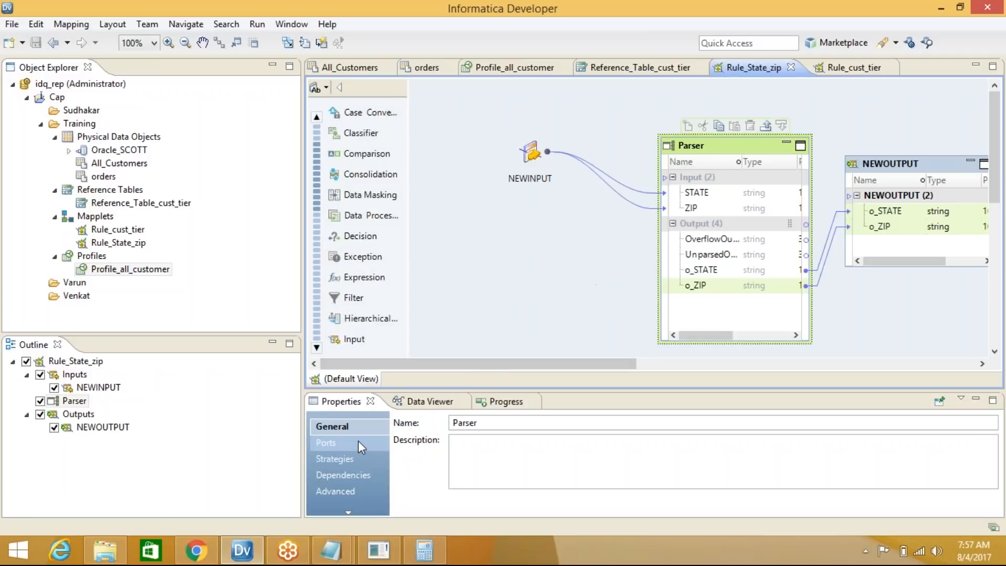
{"action": "left_click", "coordinate": [353, 457]}
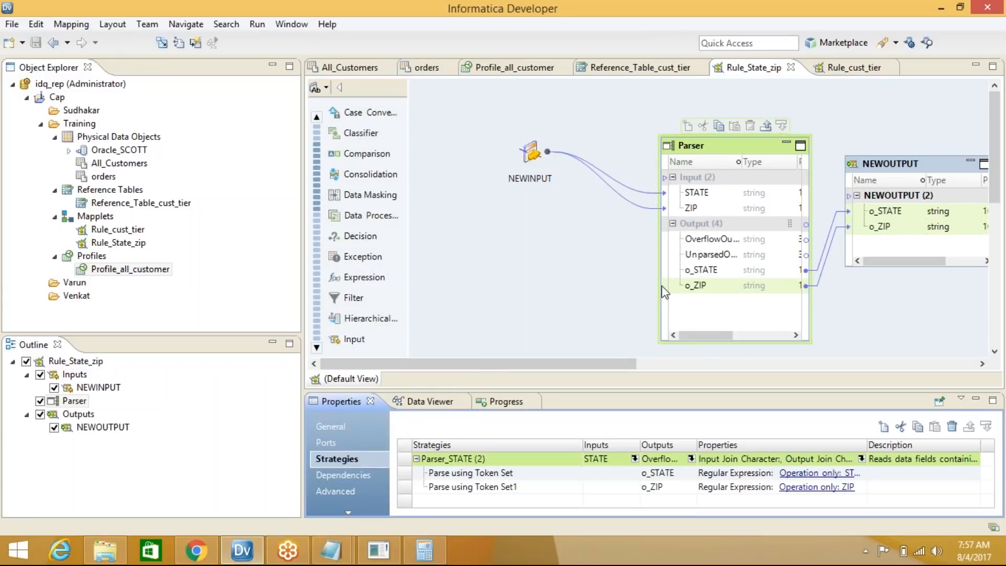
{"action": "left_click", "coordinate": [706, 286]}
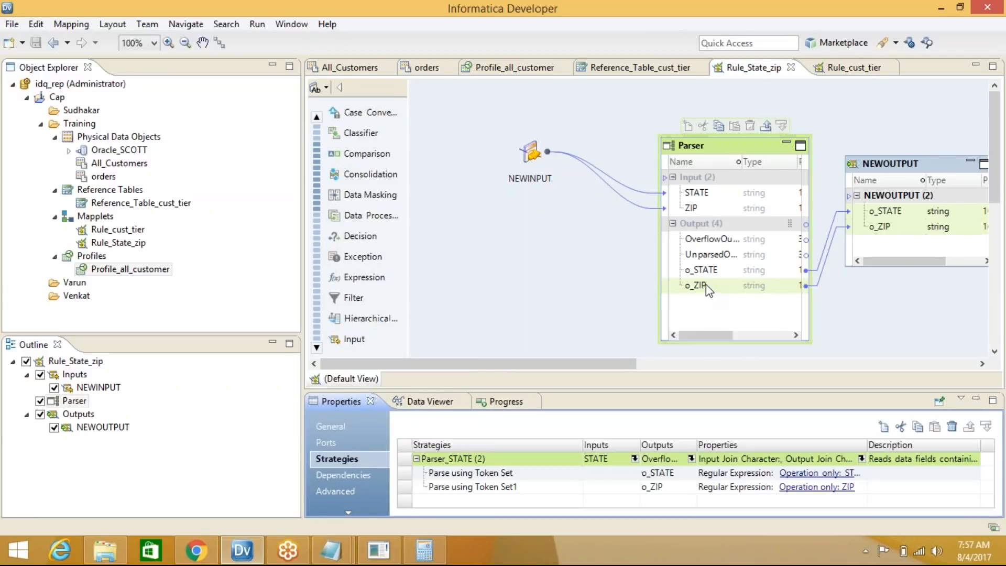
{"action": "left_click", "coordinate": [666, 489]}
{"action": "left_click", "coordinate": [901, 427]}
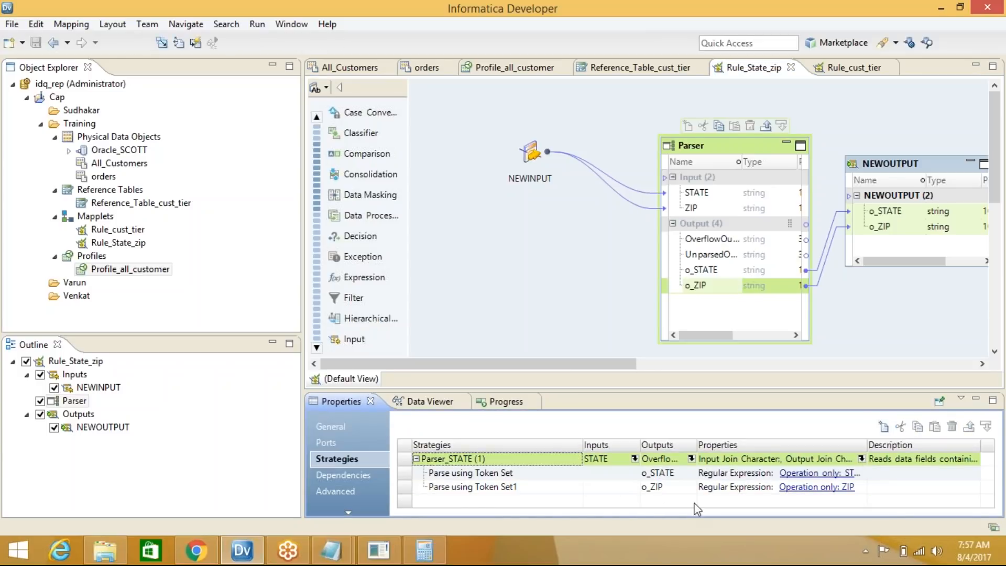
Create a Parser_ZIP strategy on the ZIP input using regular-expression token parsing
{"action": "left_click", "coordinate": [885, 425]}
{"action": "left_click", "coordinate": [414, 90]}
{"action": "type", "text": "_ZIP"}
{"action": "left_click", "coordinate": [430, 108]}
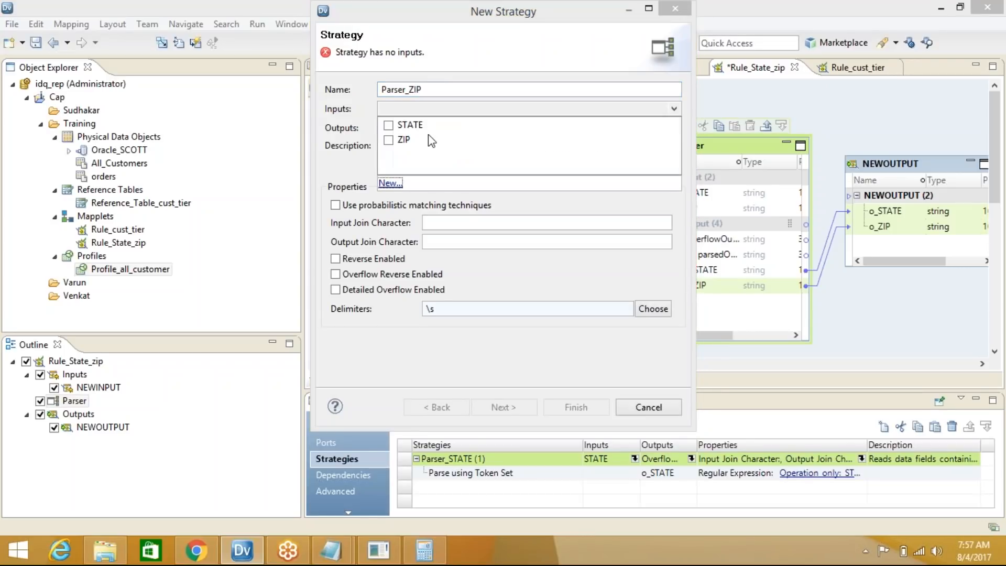
{"action": "left_click", "coordinate": [404, 142]}
{"action": "left_click", "coordinate": [351, 172]}
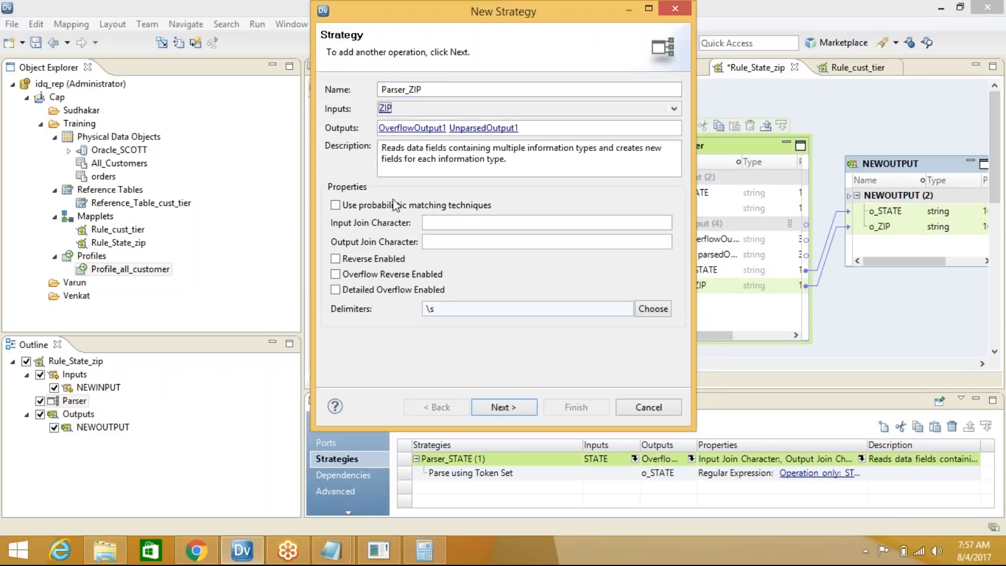
{"action": "left_click", "coordinate": [512, 407]}
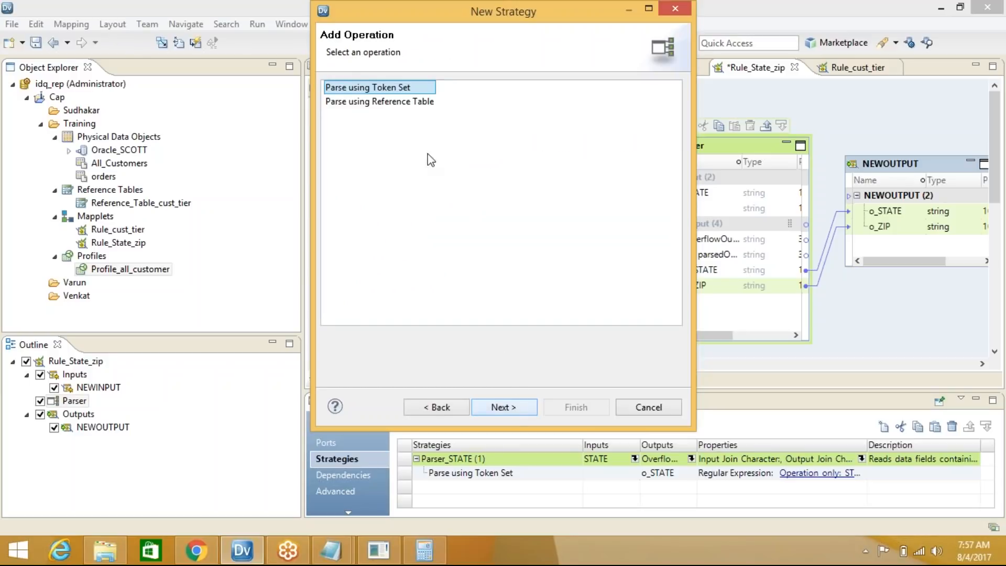
{"action": "left_click", "coordinate": [504, 407]}
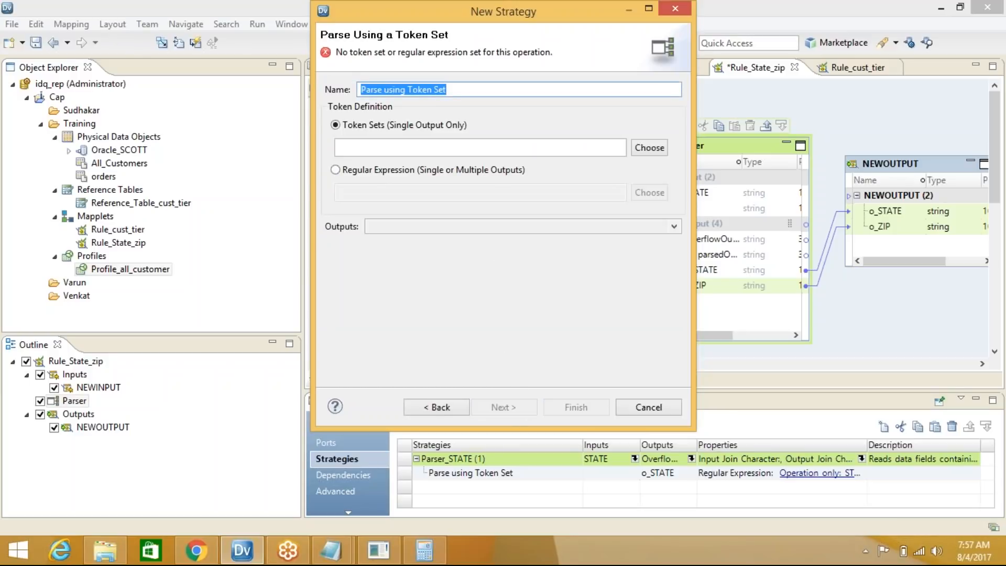
{"action": "left_click", "coordinate": [336, 169]}
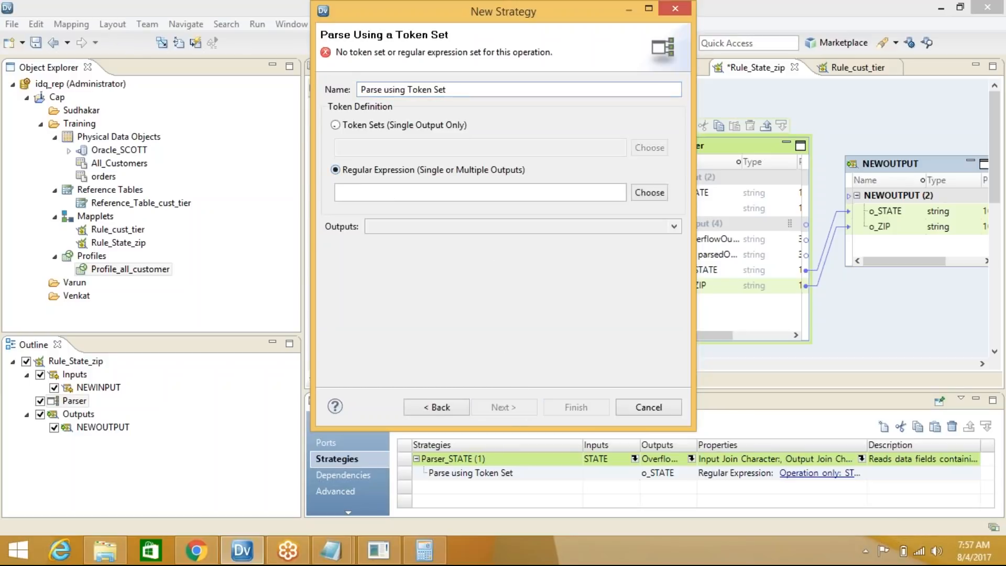
Define a new regular expression named ZIP with pattern ([0-9]{5})
{"action": "left_click", "coordinate": [650, 193]}
{"action": "left_click", "coordinate": [768, 82]}
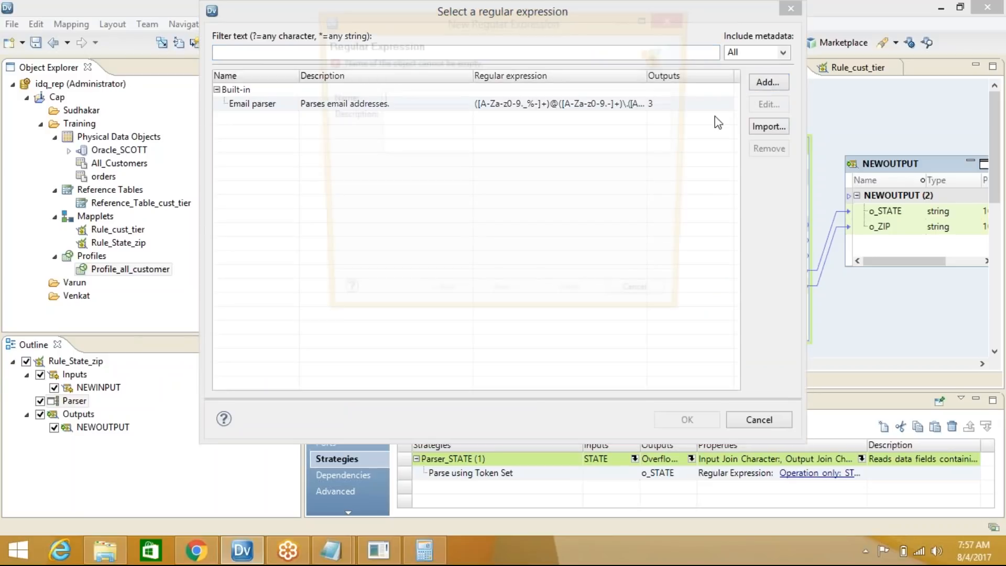
{"action": "type", "text": "ZIP"}
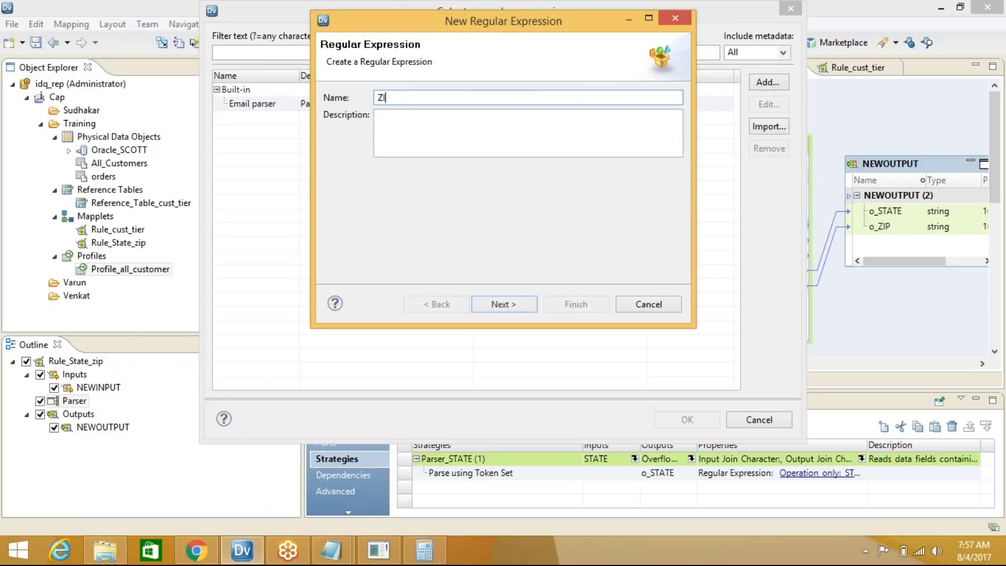
{"action": "left_click", "coordinate": [514, 310]}
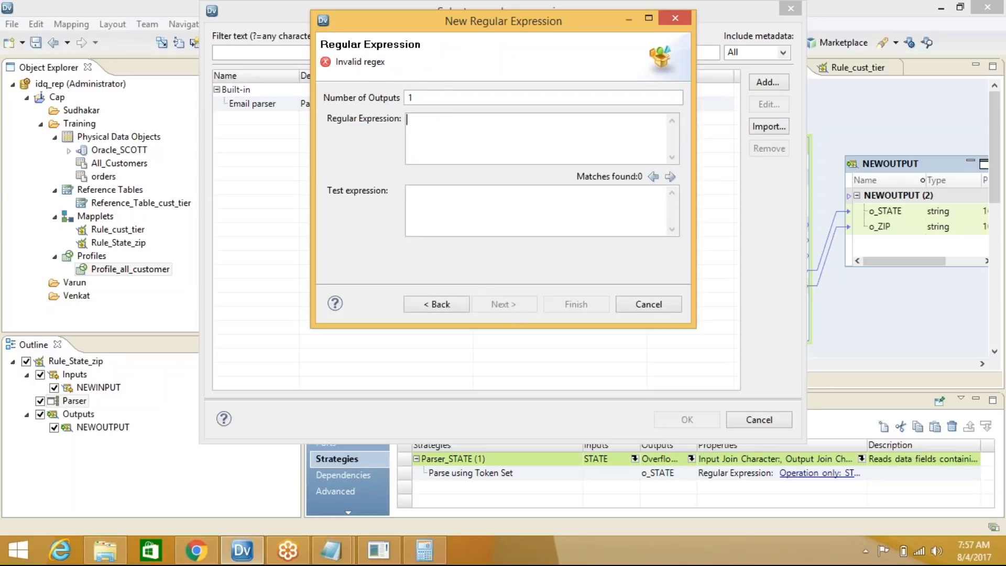
{"action": "type", "text": "()"}
{"action": "key", "text": "Left"}
{"action": "type", "text": "[]"}
{"action": "key", "text": "Left"}
{"action": "type", "text": "0-9]"}
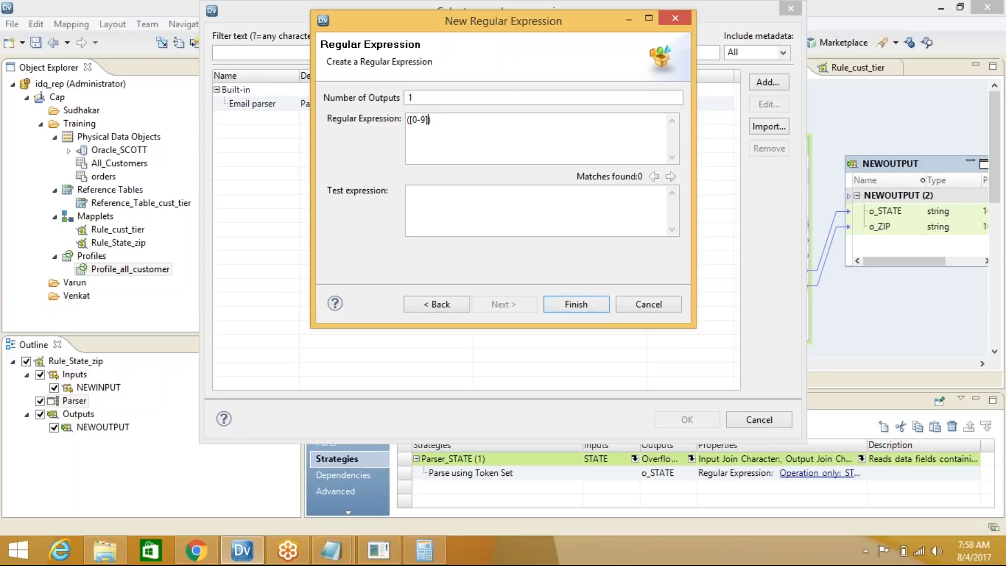
{"action": "type", "text": "{}"}
{"action": "key", "text": "Left"}
{"action": "type", "text": "5"}
{"action": "left_click", "coordinate": [570, 305]}
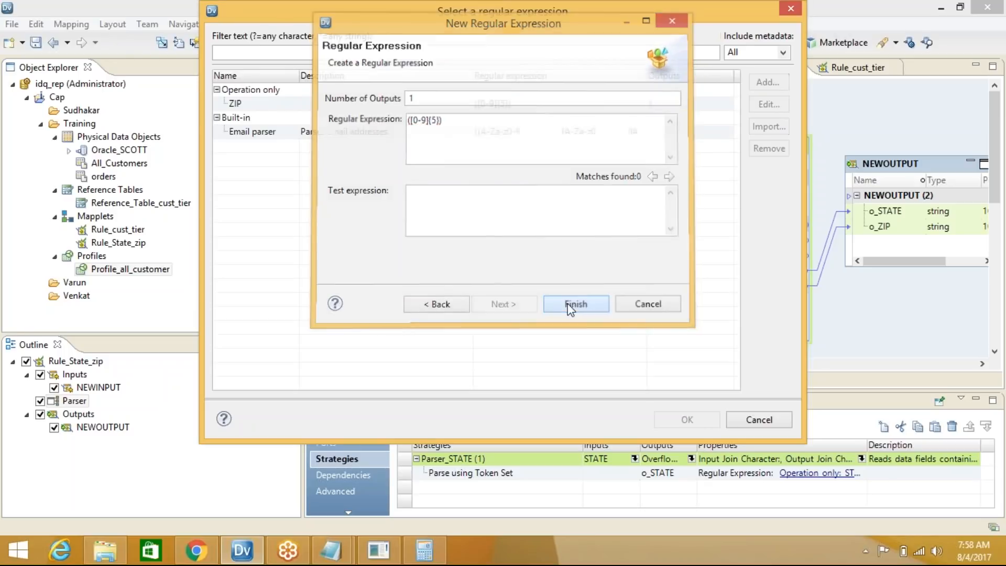
Use the ZIP expression for the operation, sending its output to o_ZIP
{"action": "left_click", "coordinate": [264, 92]}
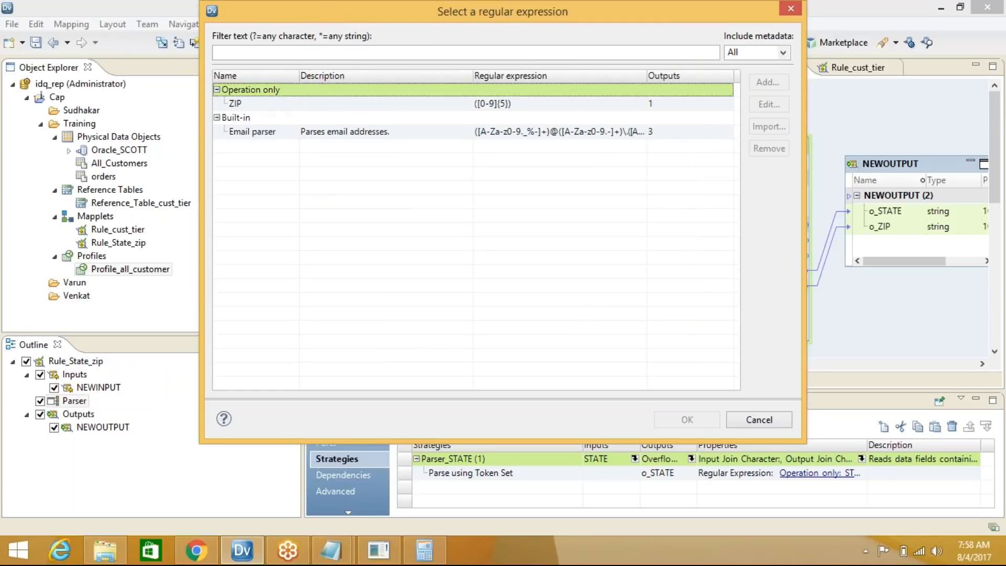
{"action": "left_click", "coordinate": [254, 103]}
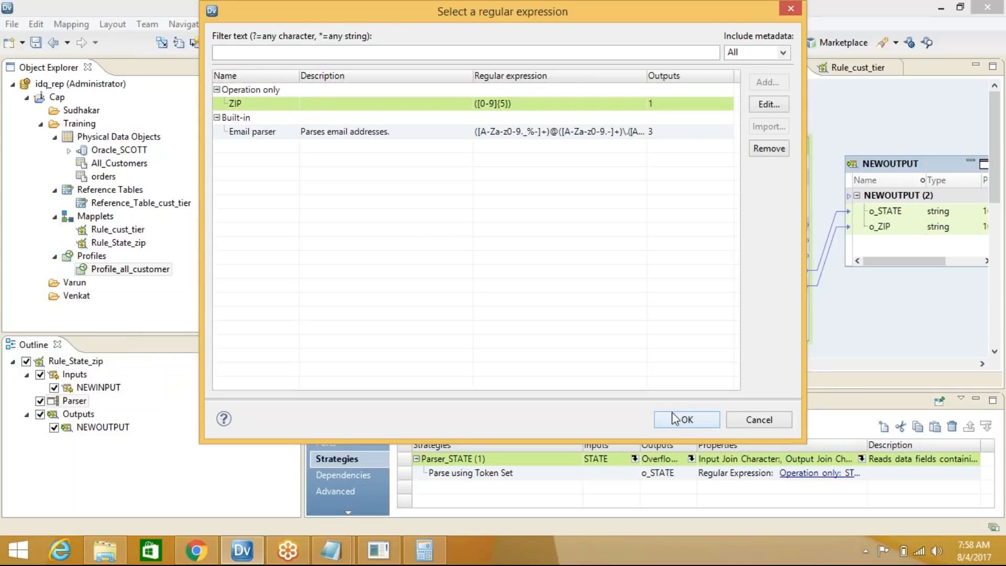
{"action": "left_click", "coordinate": [687, 420]}
{"action": "left_click", "coordinate": [405, 226]}
{"action": "left_click", "coordinate": [376, 243]}
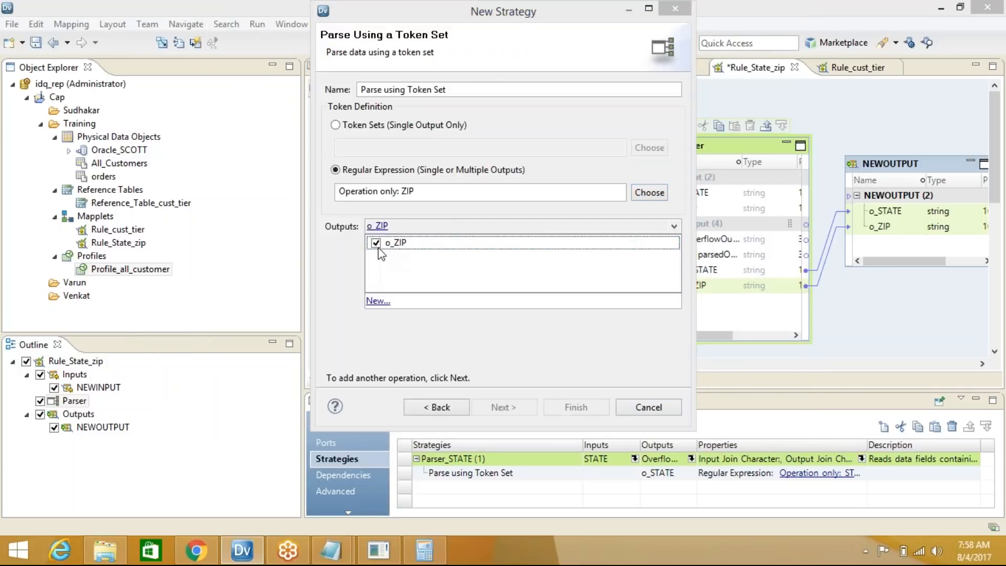
Finish creating the Parser_ZIP strategy
{"action": "left_click", "coordinate": [580, 408]}
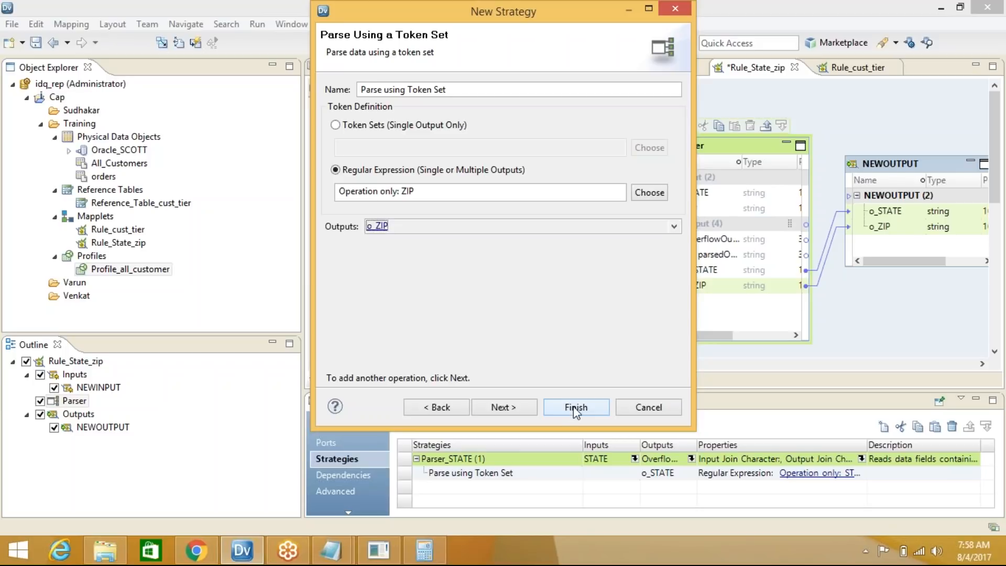
{"action": "left_click", "coordinate": [248, 555]}
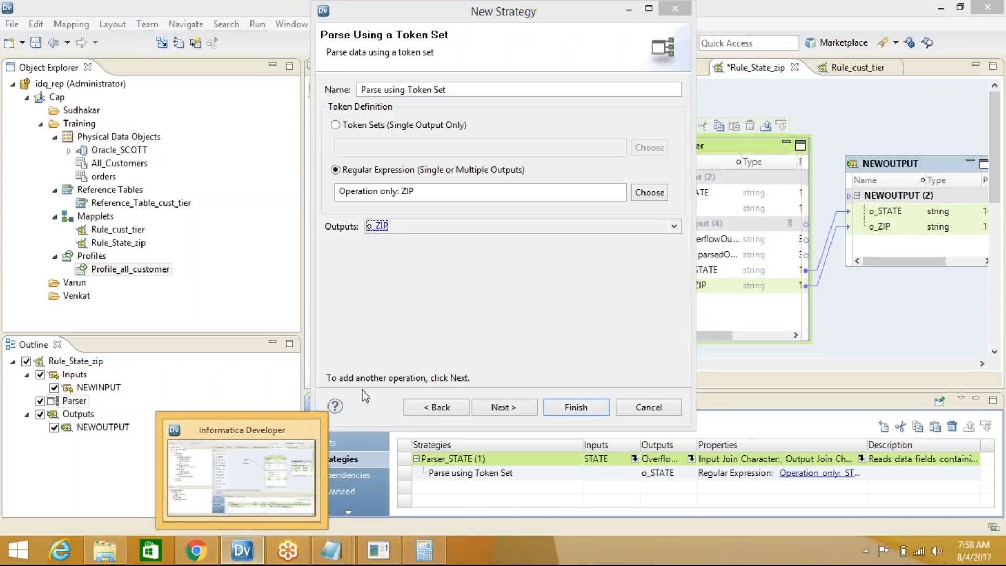
{"action": "left_click", "coordinate": [263, 444]}
{"action": "left_click", "coordinate": [641, 193]}
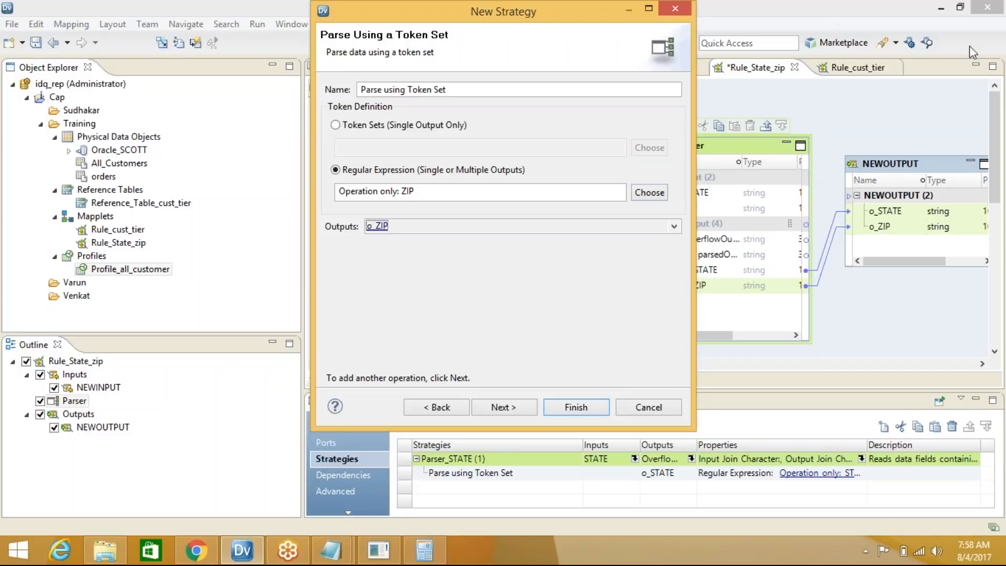
{"action": "left_click", "coordinate": [594, 350]}
{"action": "left_click", "coordinate": [577, 407]}
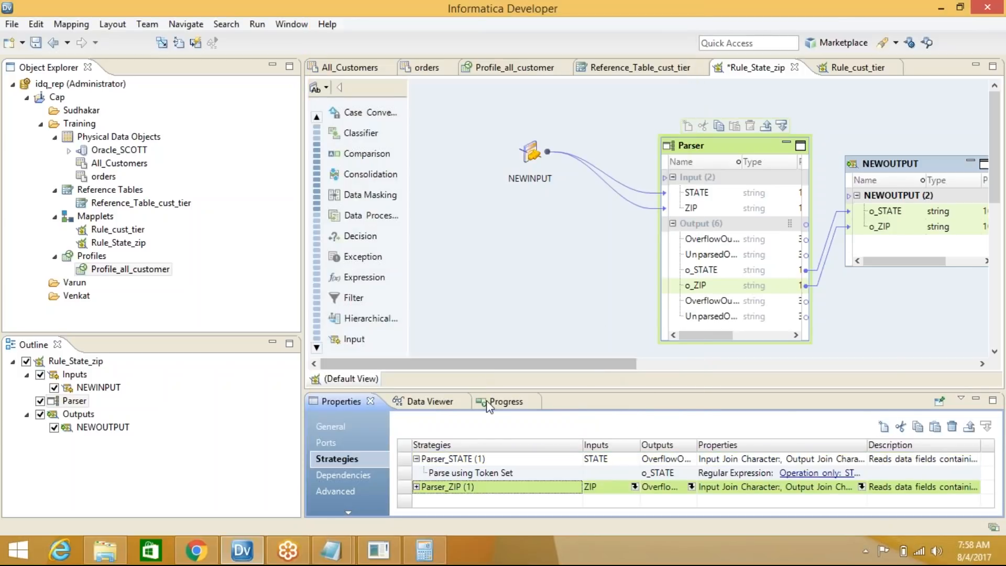
Link the Parser's new o_ZIP port to NEWOUTPUT's o_ZIP and save the mapplet
{"action": "left_click", "coordinate": [697, 286]}
{"action": "left_click", "coordinate": [698, 305]}
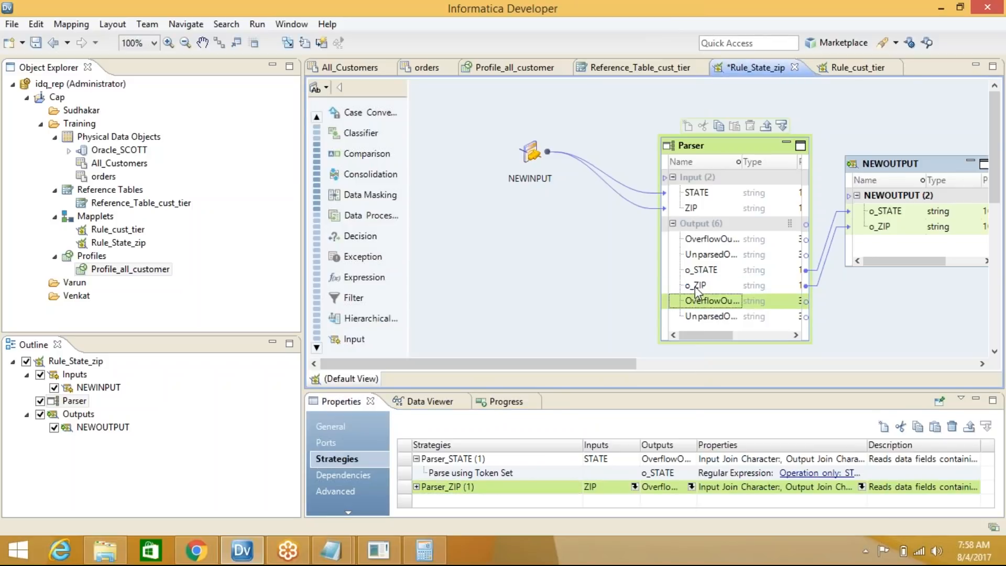
{"action": "left_click", "coordinate": [693, 287]}
{"action": "left_click_drag", "start_coordinate": [695, 287], "coordinate": [891, 228]}
{"action": "key", "text": "ctrl+s"}
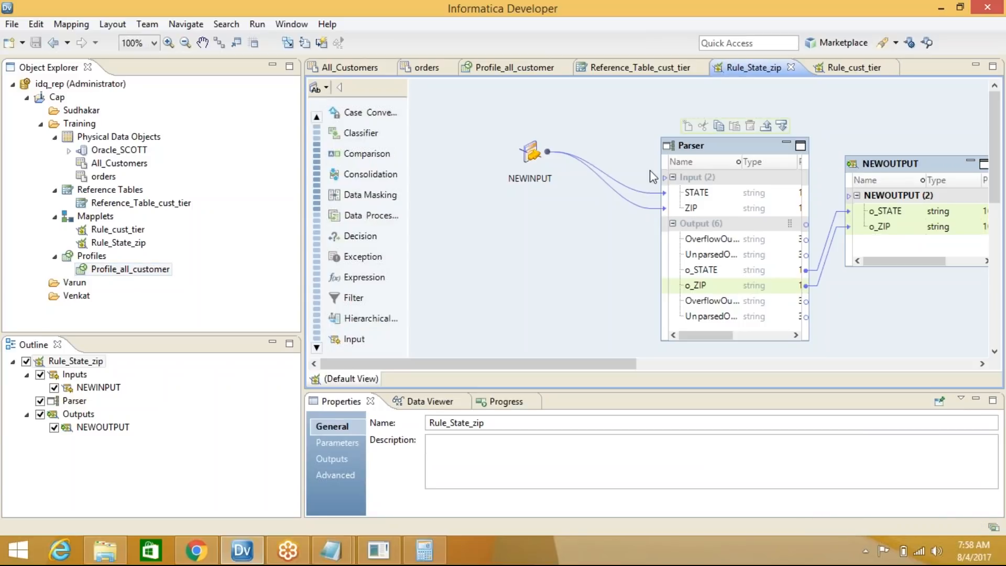
Collapse the Rule_State_zip mapplet objects into icons with Arrange All Iconic
{"action": "right_click", "coordinate": [571, 128]}
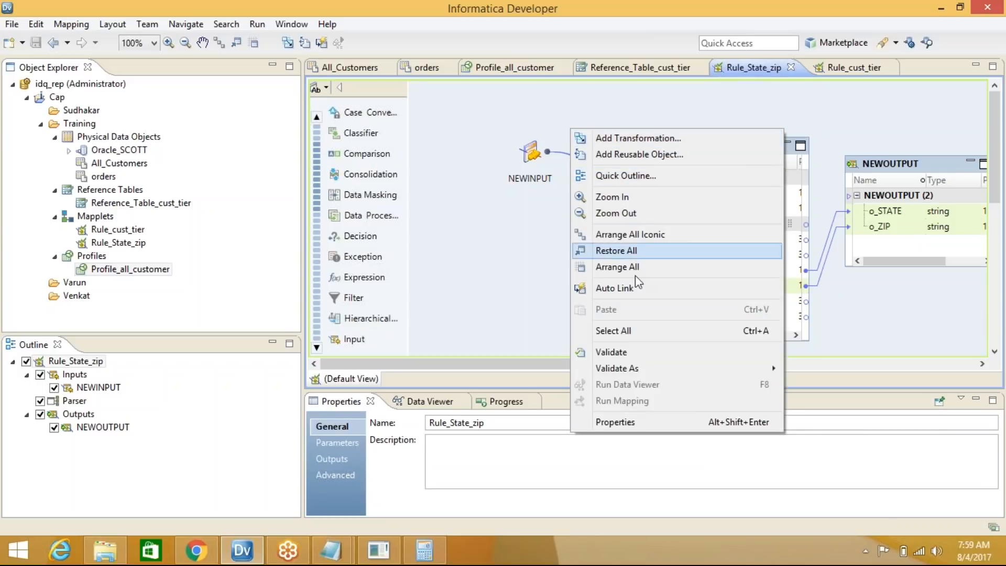
{"action": "mouse_move", "coordinate": [625, 366]}
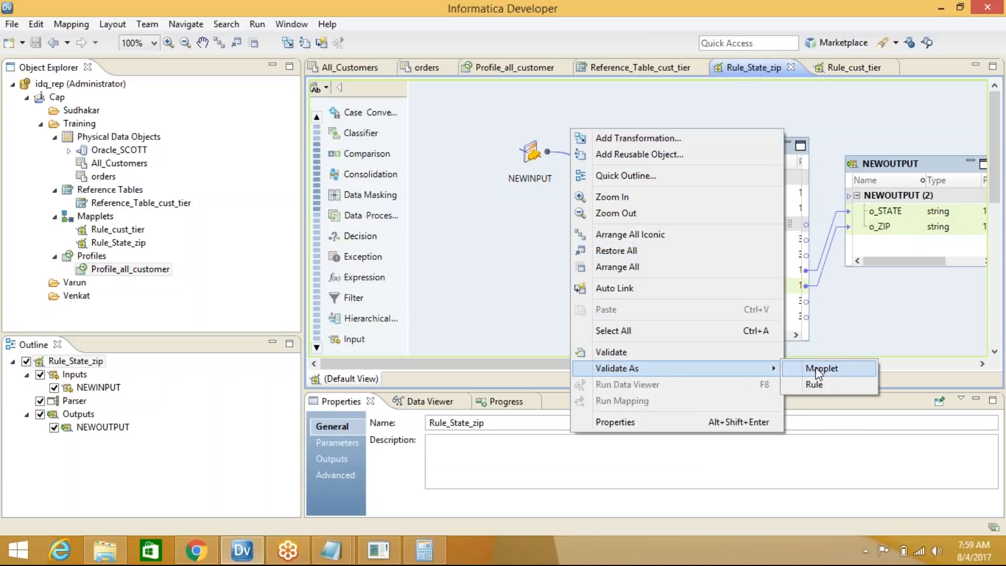
{"action": "left_click", "coordinate": [495, 231]}
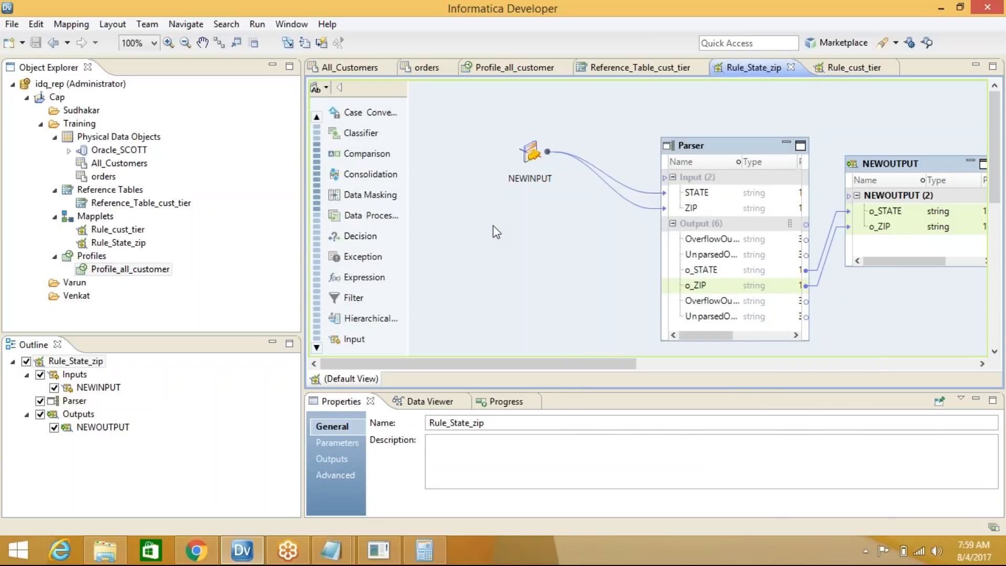
{"action": "right_click", "coordinate": [495, 231]}
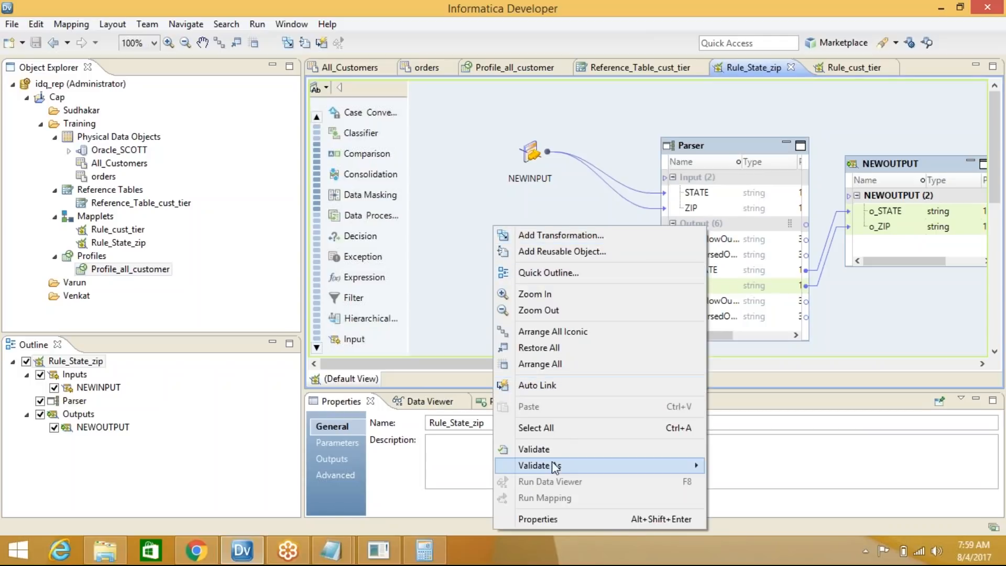
{"action": "left_click", "coordinate": [558, 333]}
Rerun Profile_all_customer and open its results
{"action": "right_click", "coordinate": [138, 265]}
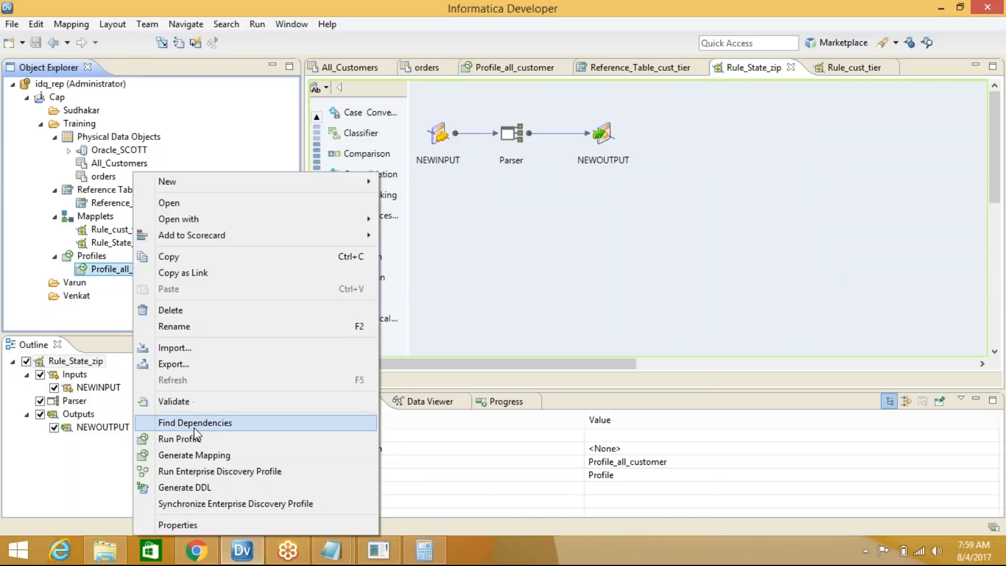
{"action": "left_click", "coordinate": [196, 439]}
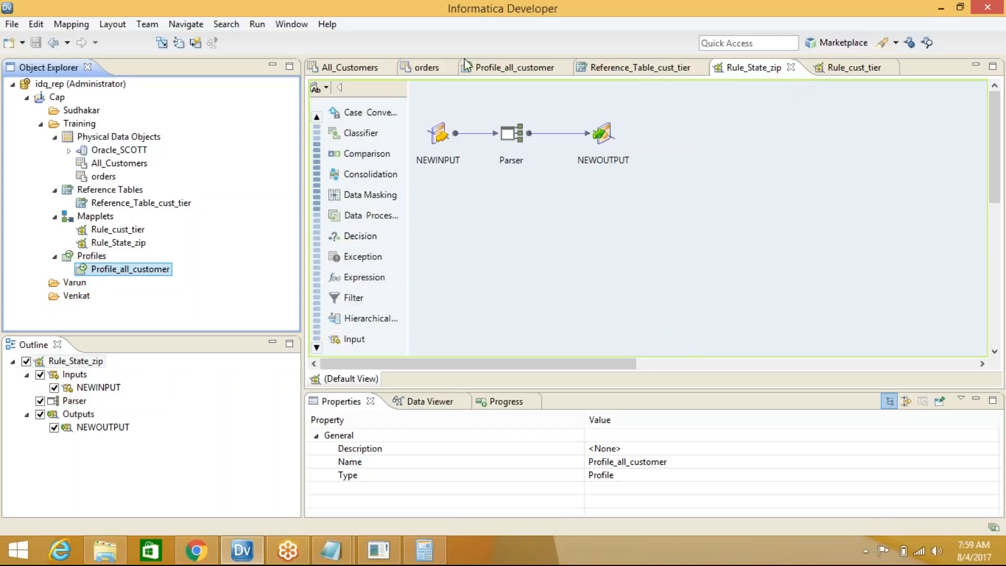
{"action": "left_click", "coordinate": [495, 70]}
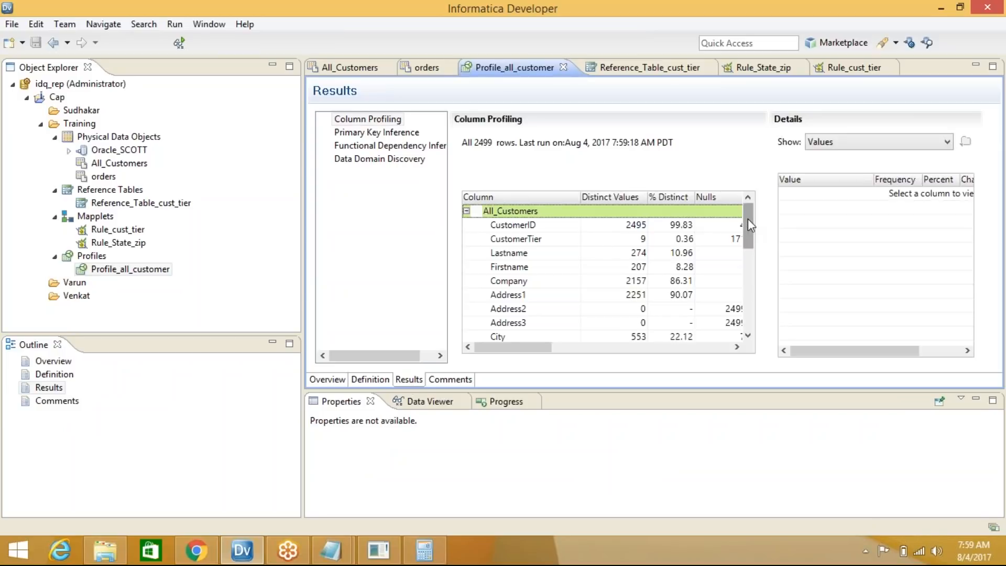
Show o_ZIP's details as patterns and inspect the 9(5) pattern at 96.44%
{"action": "left_click_drag", "start_coordinate": [748, 220], "coordinate": [749, 315]}
{"action": "left_click", "coordinate": [539, 323]}
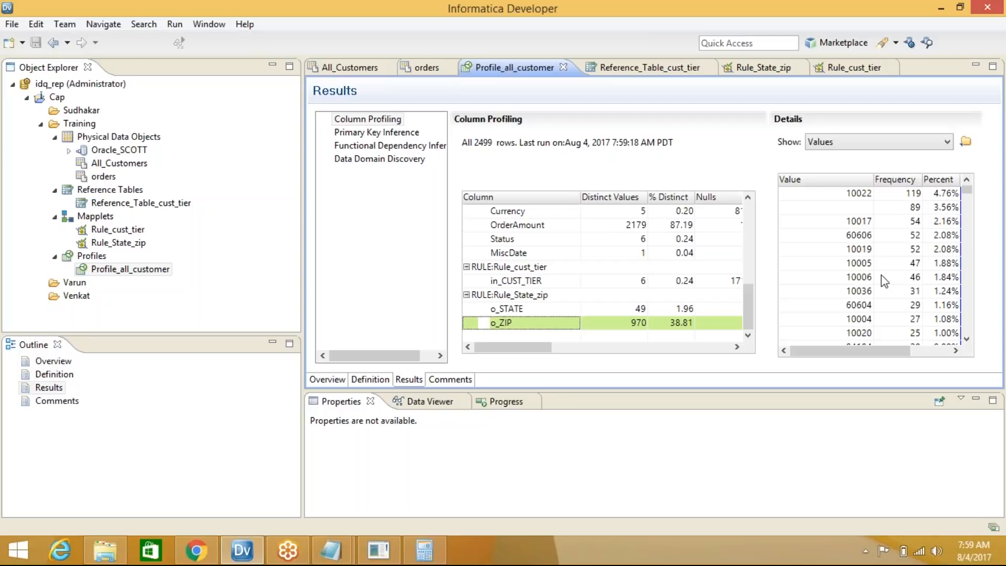
{"action": "left_click_drag", "start_coordinate": [967, 191], "coordinate": [974, 149]}
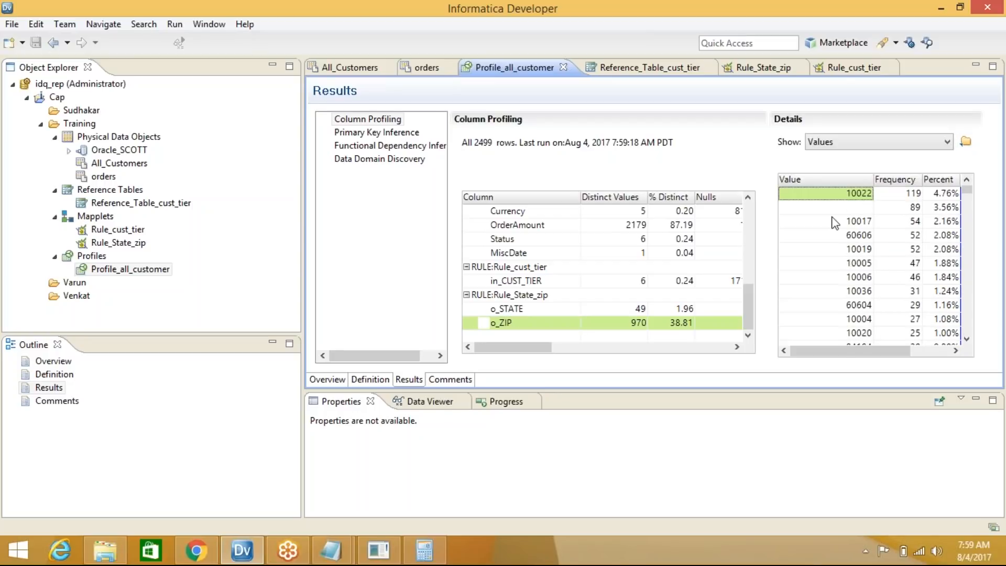
{"action": "left_click_drag", "start_coordinate": [750, 317], "coordinate": [739, 333]}
{"action": "left_click", "coordinate": [829, 146]}
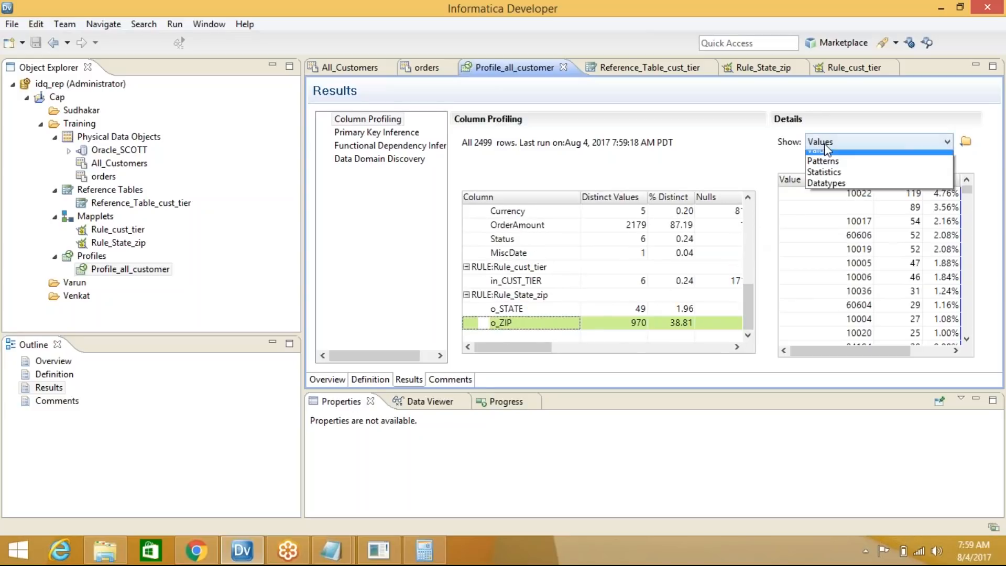
{"action": "left_click", "coordinate": [840, 169]}
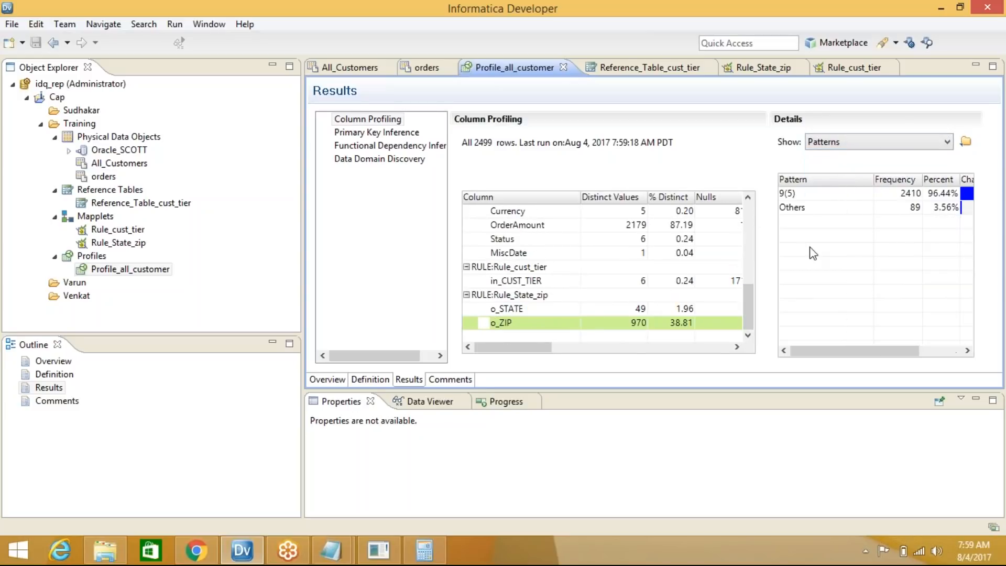
{"action": "left_click", "coordinate": [786, 195]}
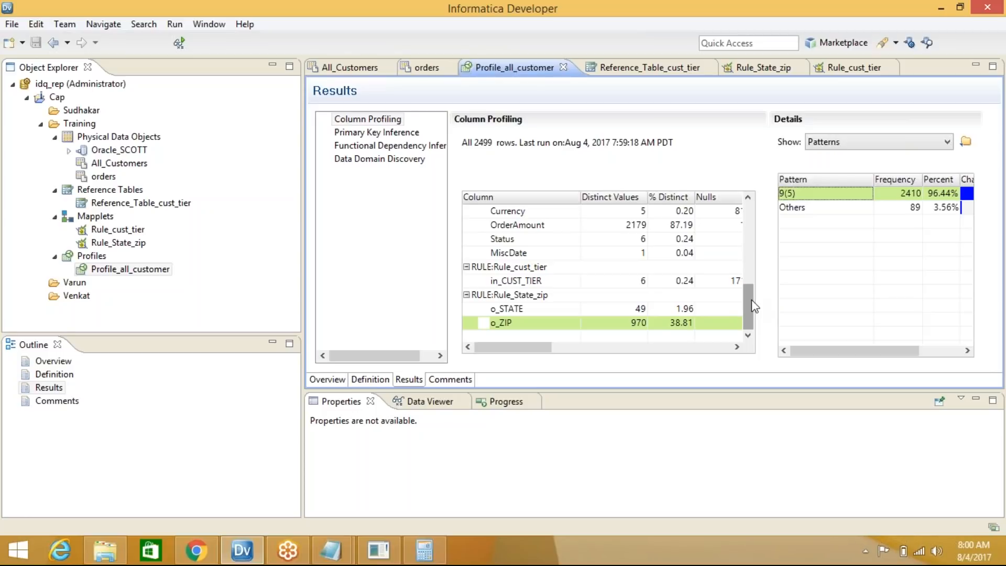
{"action": "left_click_drag", "start_coordinate": [751, 305], "coordinate": [750, 207]}
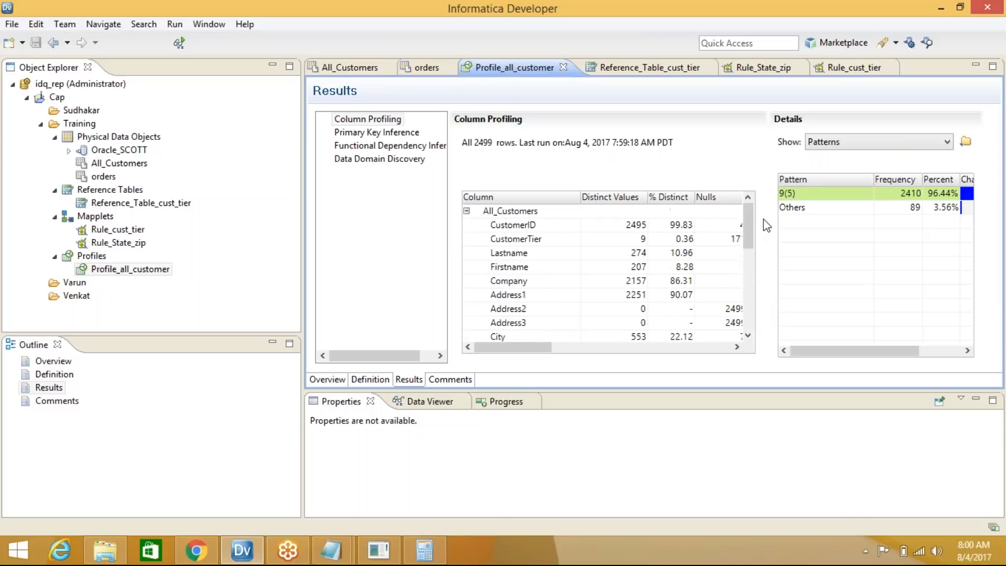
Review the pattern results for the in_CUST_TIER column
{"action": "left_click", "coordinate": [824, 23]}
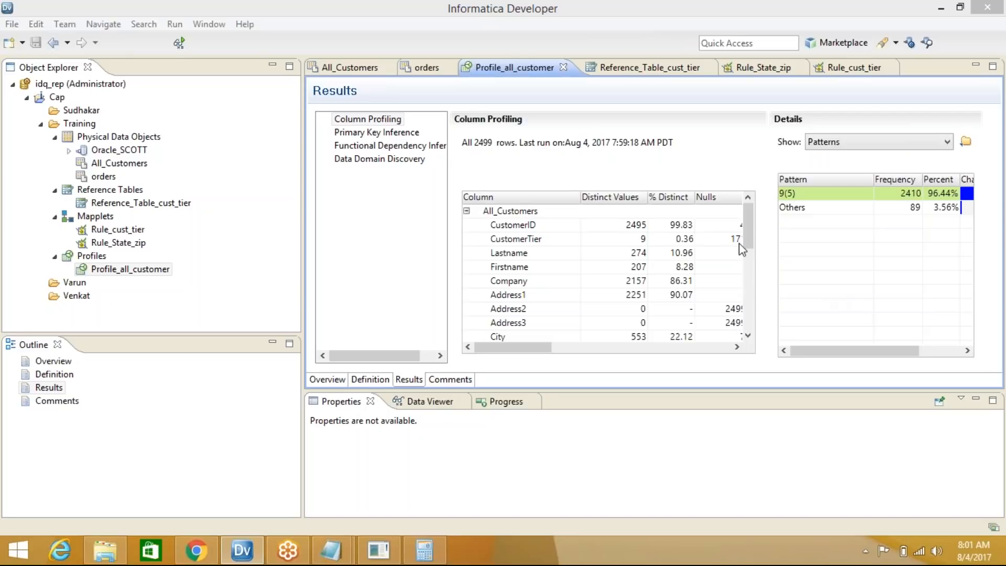
{"action": "left_click_drag", "start_coordinate": [748, 235], "coordinate": [750, 319]}
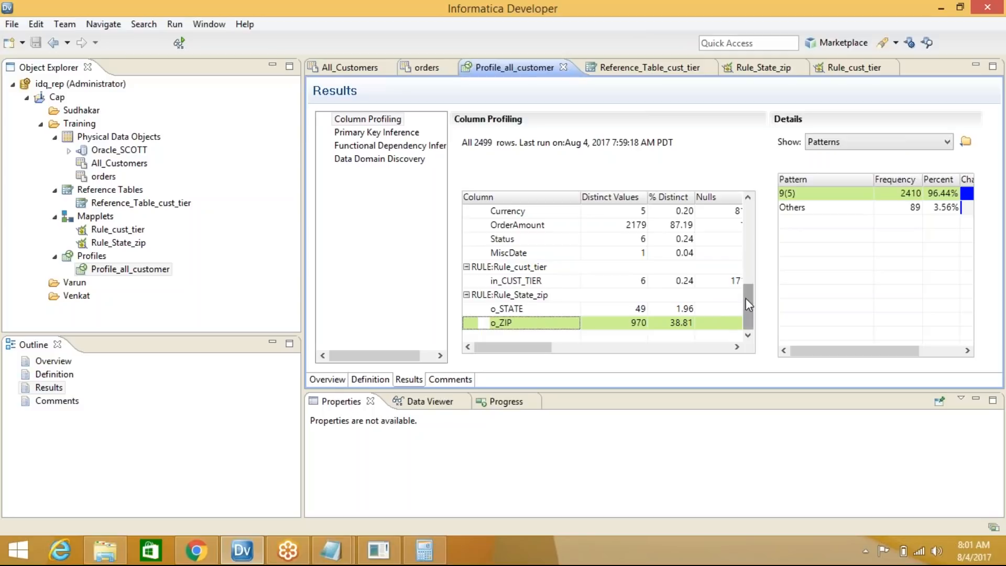
{"action": "left_click_drag", "start_coordinate": [751, 320], "coordinate": [750, 220]}
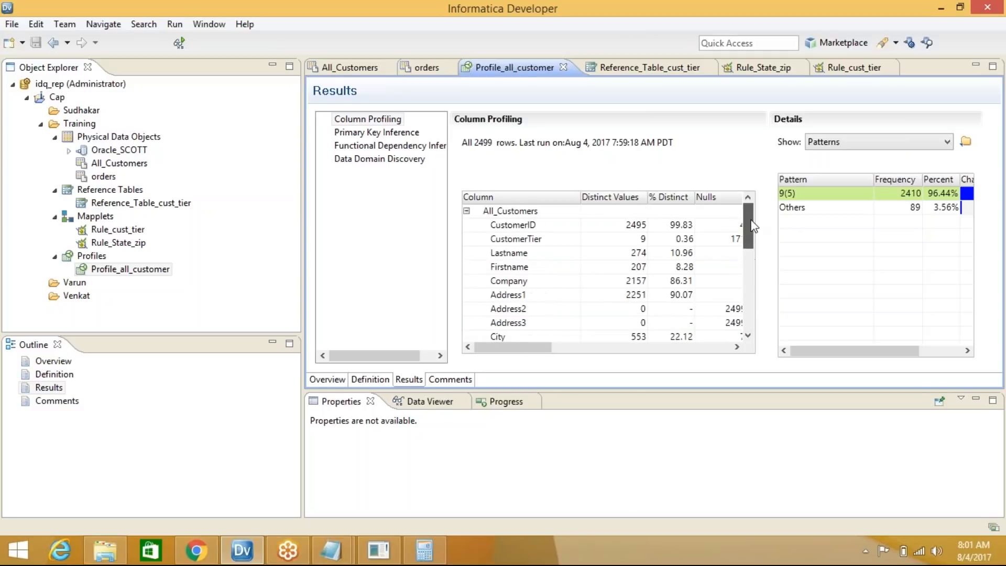
{"action": "scroll", "coordinate": [542, 231], "scroll_direction": "down", "scroll_amount": 2}
{"action": "scroll", "coordinate": [533, 225], "scroll_direction": "down", "scroll_amount": 4}
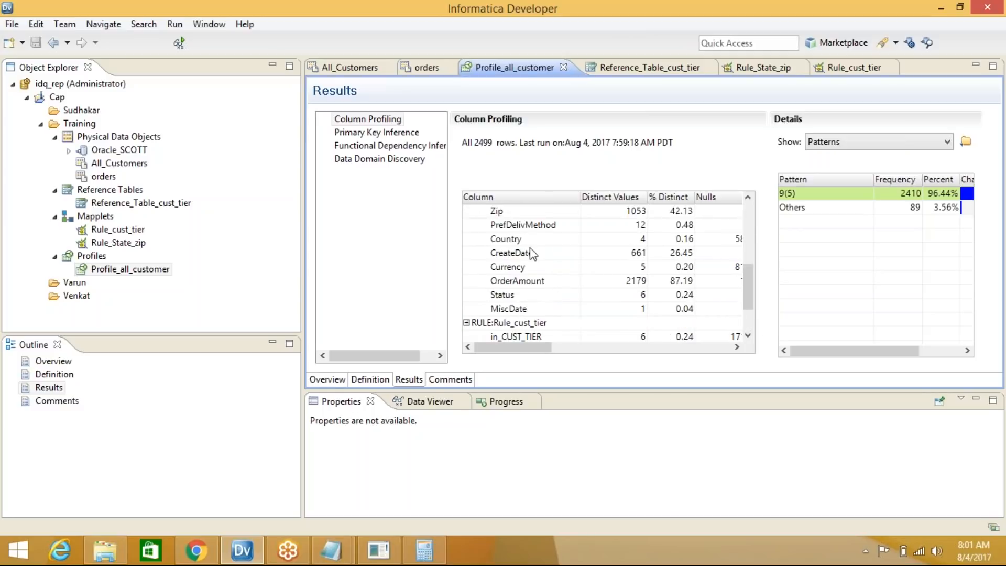
{"action": "scroll", "coordinate": [530, 236], "scroll_direction": "up", "scroll_amount": 5}
{"action": "scroll", "coordinate": [531, 244], "scroll_direction": "down", "scroll_amount": 1}
{"action": "scroll", "coordinate": [527, 241], "scroll_direction": "down", "scroll_amount": 5}
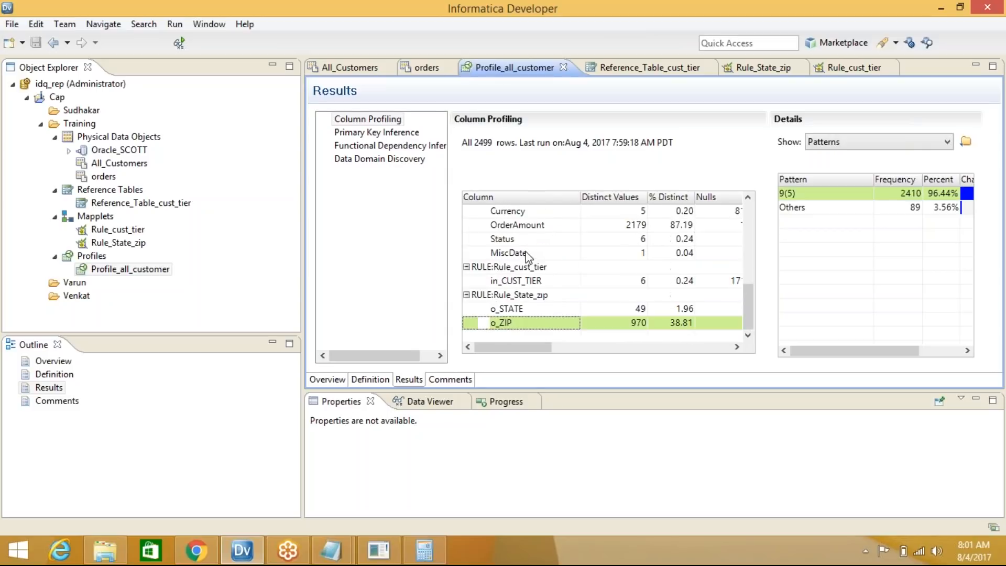
{"action": "left_click", "coordinate": [514, 282]}
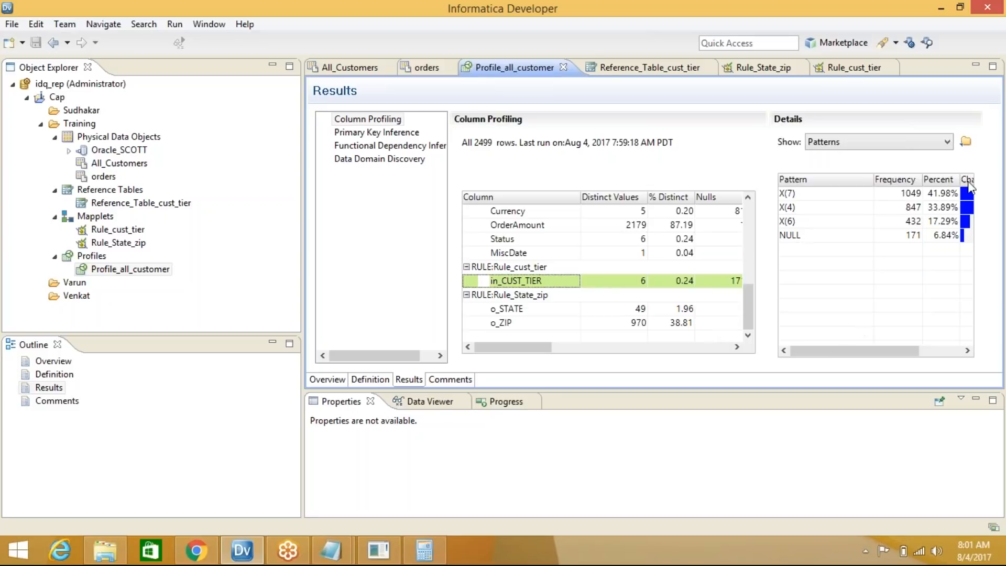
Switch the details to Values and view in_CUST_TIER, o_STATE and o_ZIP value frequencies
{"action": "left_click", "coordinate": [980, 36]}
{"action": "left_click", "coordinate": [807, 255]}
{"action": "left_click", "coordinate": [836, 142]}
{"action": "left_click", "coordinate": [823, 153]}
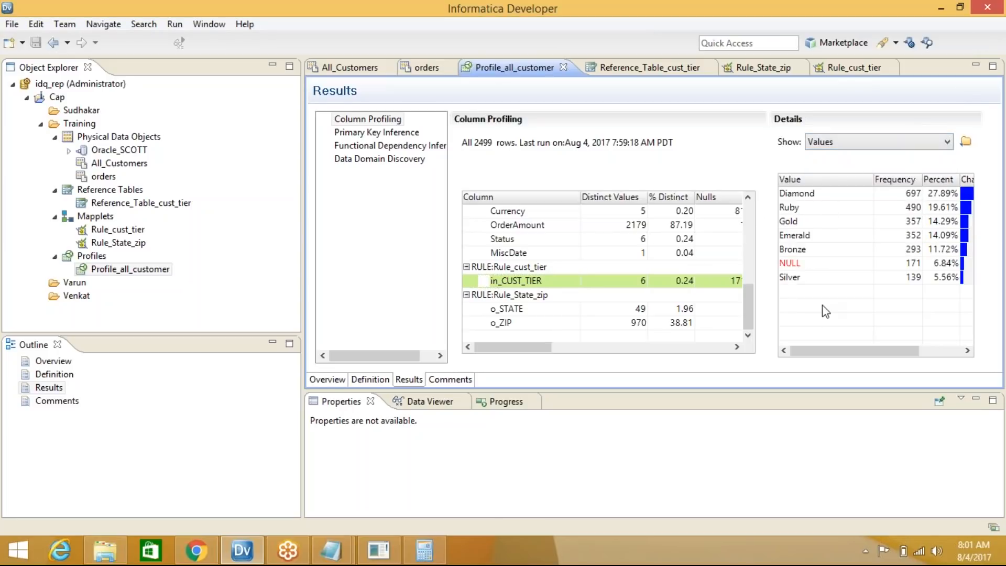
{"action": "left_click", "coordinate": [516, 310]}
{"action": "left_click", "coordinate": [515, 323]}
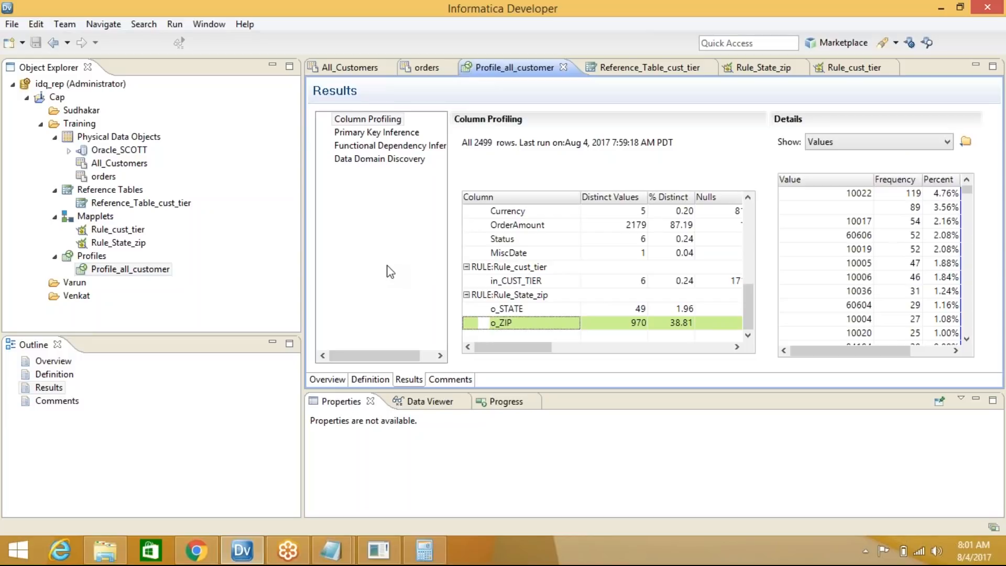
Exclude Company, Address1, Address2 and Address3 from column profiling and save the profile
{"action": "left_click", "coordinate": [383, 380]}
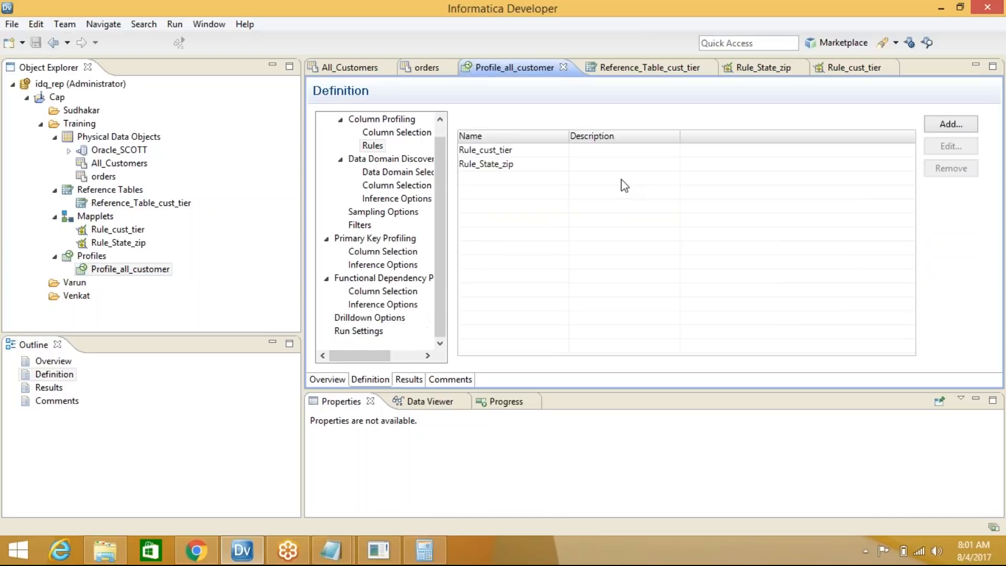
{"action": "left_click", "coordinate": [388, 138]}
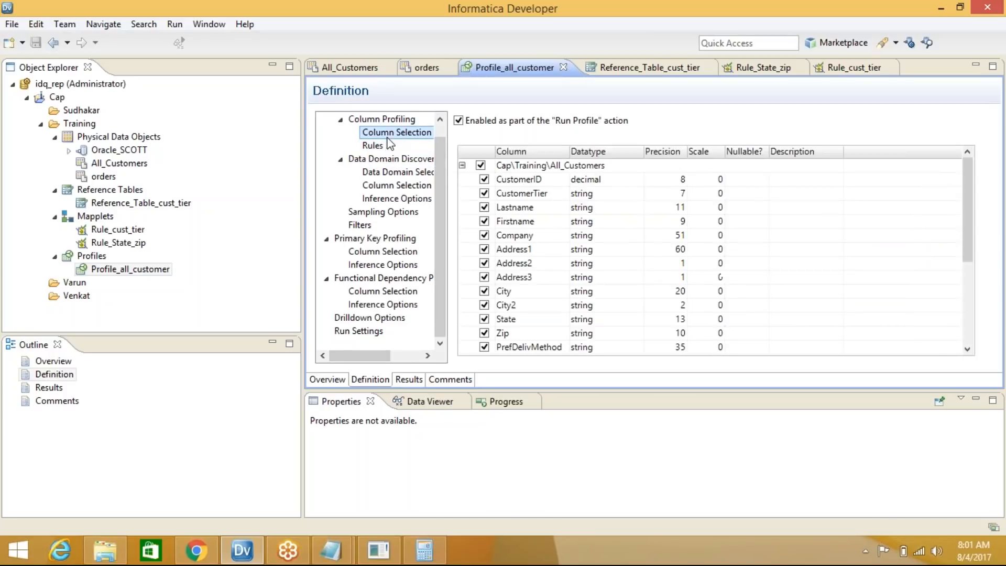
{"action": "left_click_drag", "start_coordinate": [967, 183], "coordinate": [708, 177]}
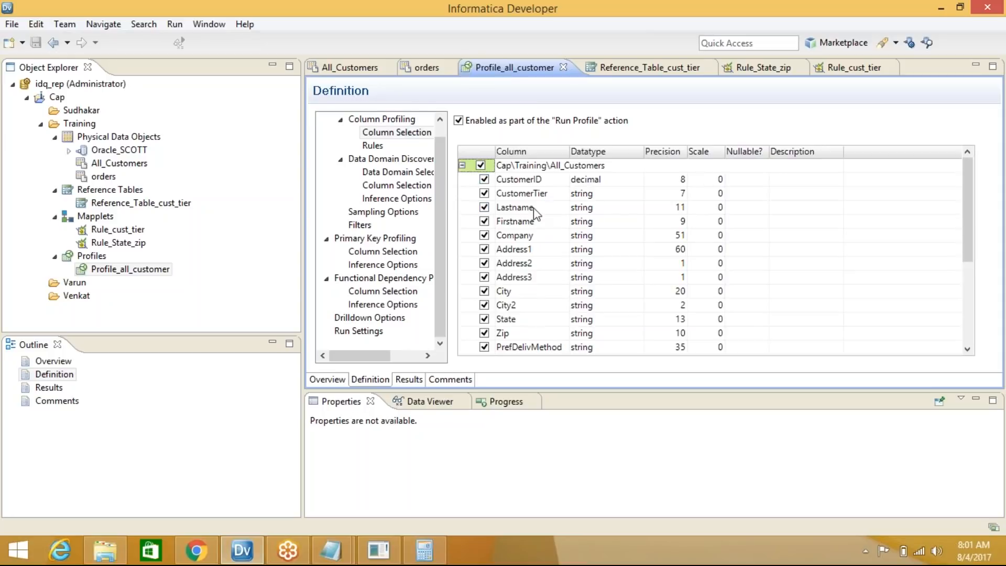
{"action": "left_click", "coordinate": [484, 235]}
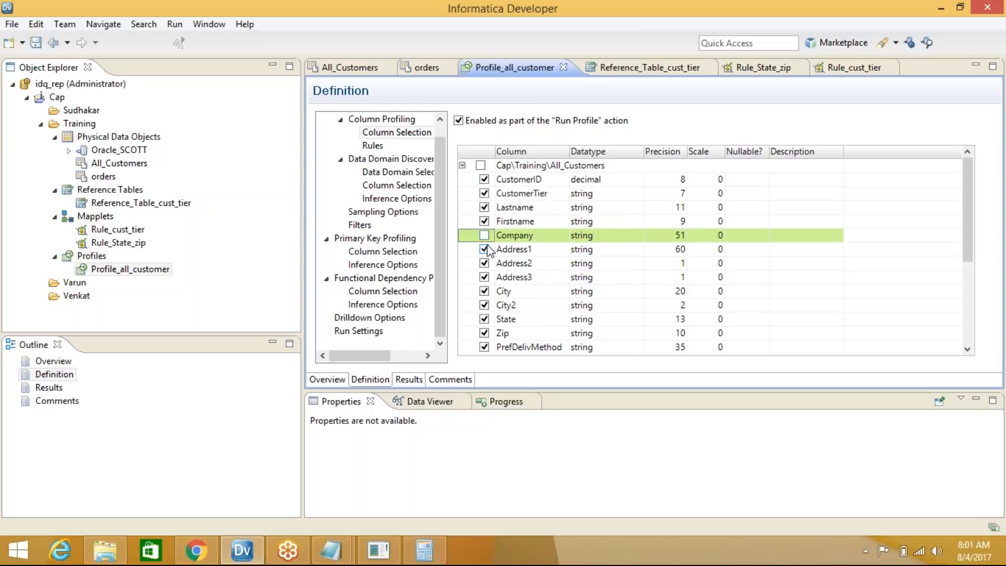
{"action": "left_click", "coordinate": [487, 250]}
{"action": "left_click", "coordinate": [485, 250]}
{"action": "left_click", "coordinate": [484, 263]}
{"action": "left_click", "coordinate": [484, 278]}
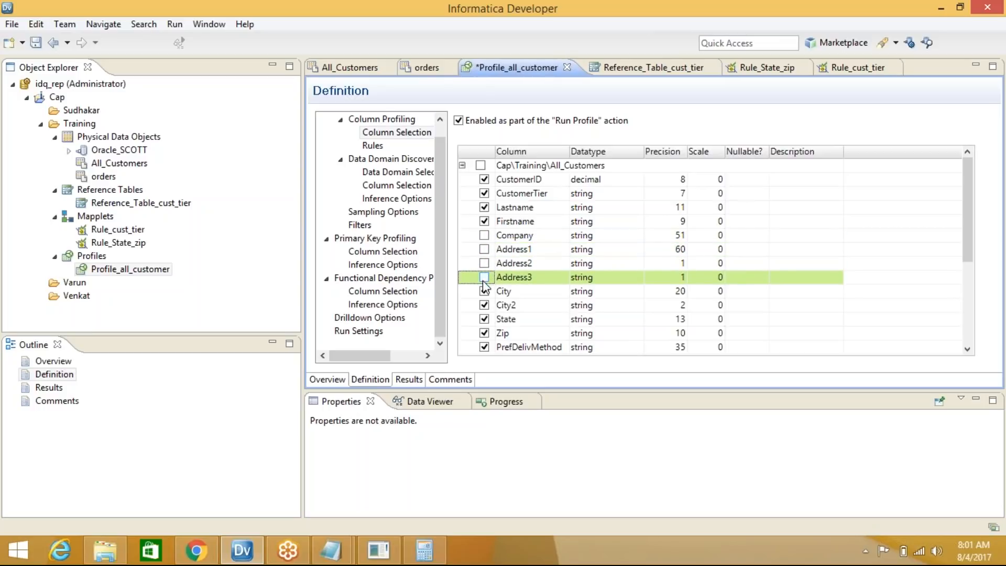
{"action": "left_click", "coordinate": [36, 43]}
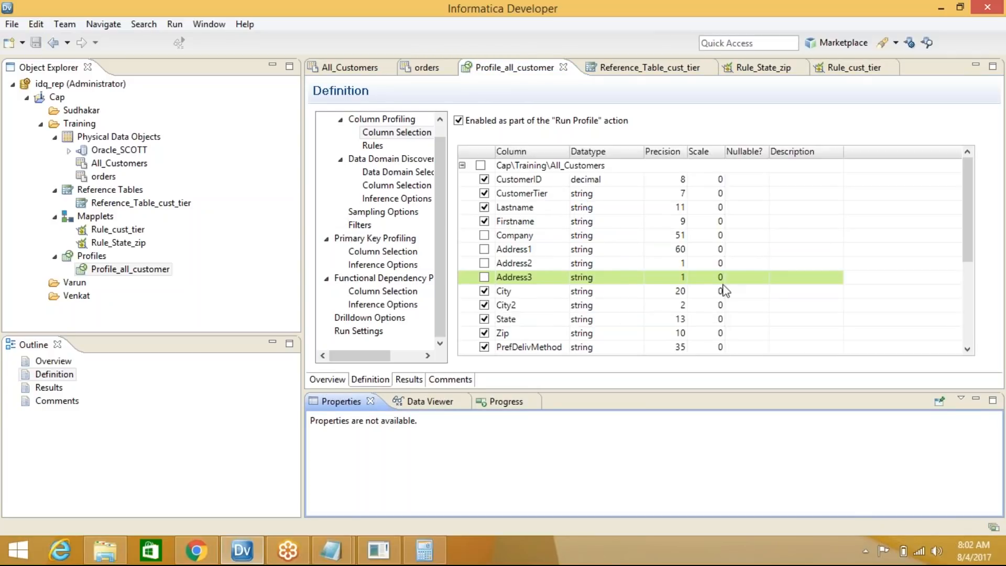
Also exclude PrefDelivMethod, Status and MiscDate, then save the column selection
{"action": "left_click_drag", "start_coordinate": [968, 213], "coordinate": [968, 281]}
{"action": "left_click", "coordinate": [484, 235]}
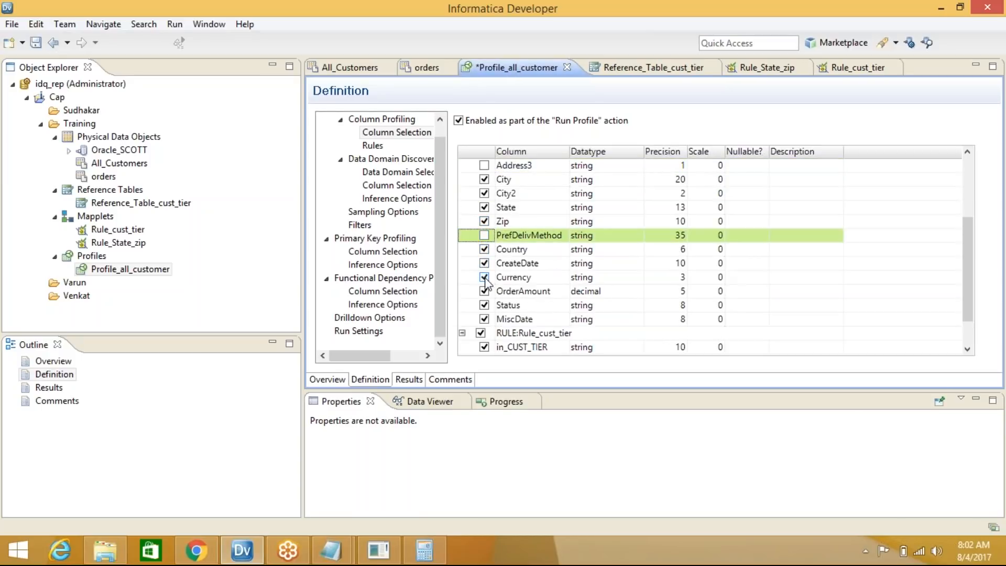
{"action": "left_click", "coordinate": [484, 305]}
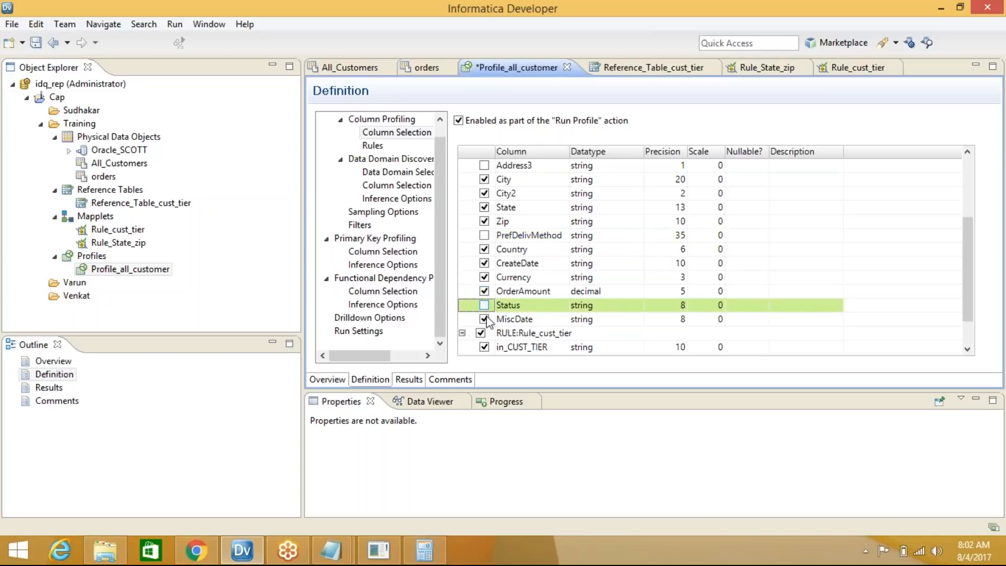
{"action": "left_click", "coordinate": [484, 319]}
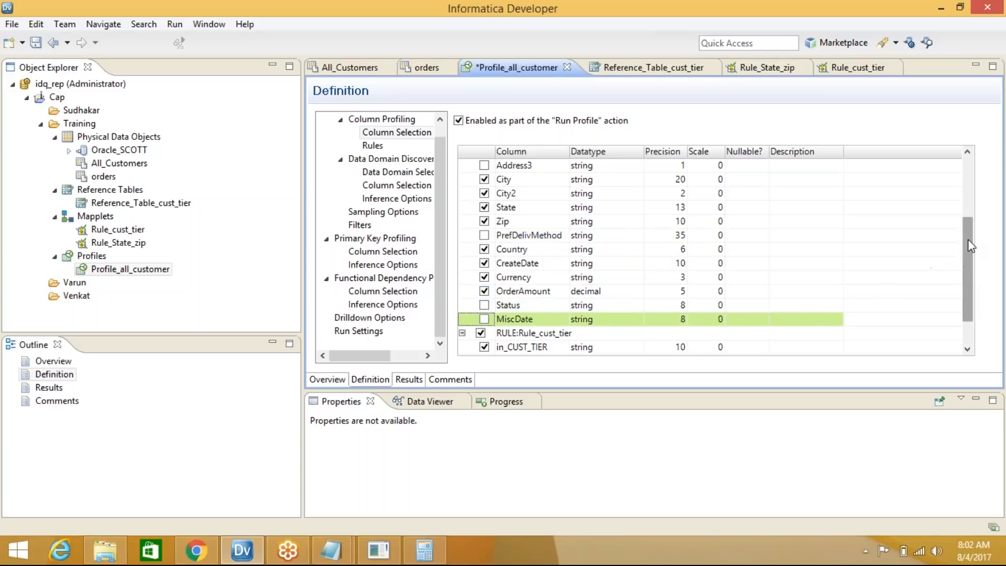
{"action": "scroll", "coordinate": [964, 266], "scroll_direction": "up", "scroll_amount": 3}
{"action": "left_click", "coordinate": [35, 42]}
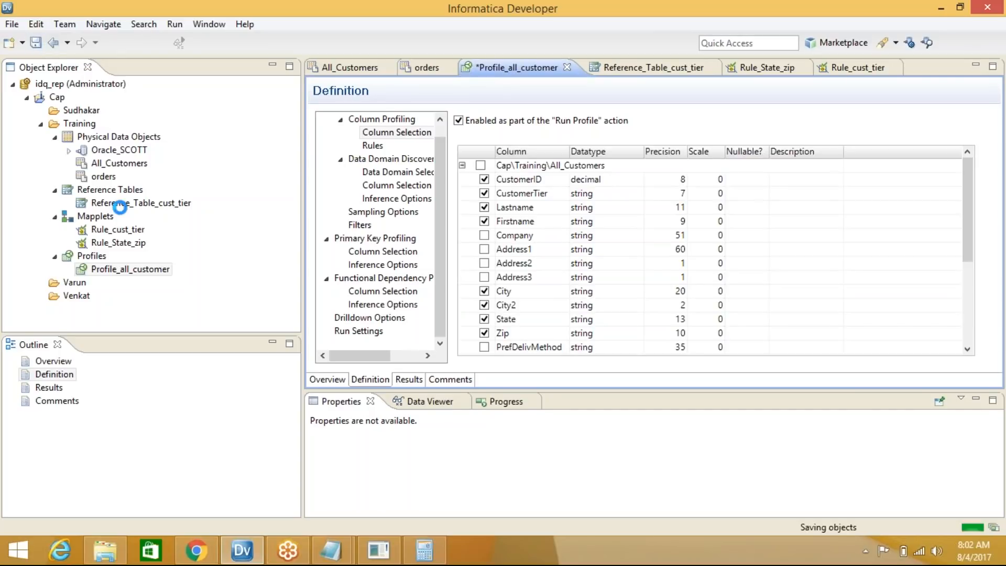
Rerun the Profile_all_customer profile from the object tree
{"action": "left_click", "coordinate": [131, 268]}
{"action": "right_click", "coordinate": [133, 269]}
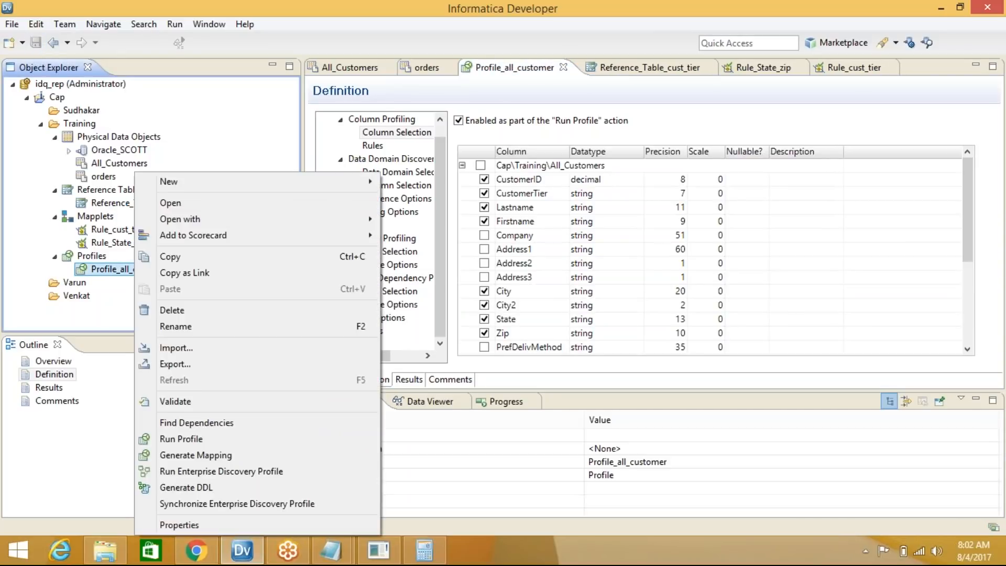
{"action": "left_click", "coordinate": [182, 441]}
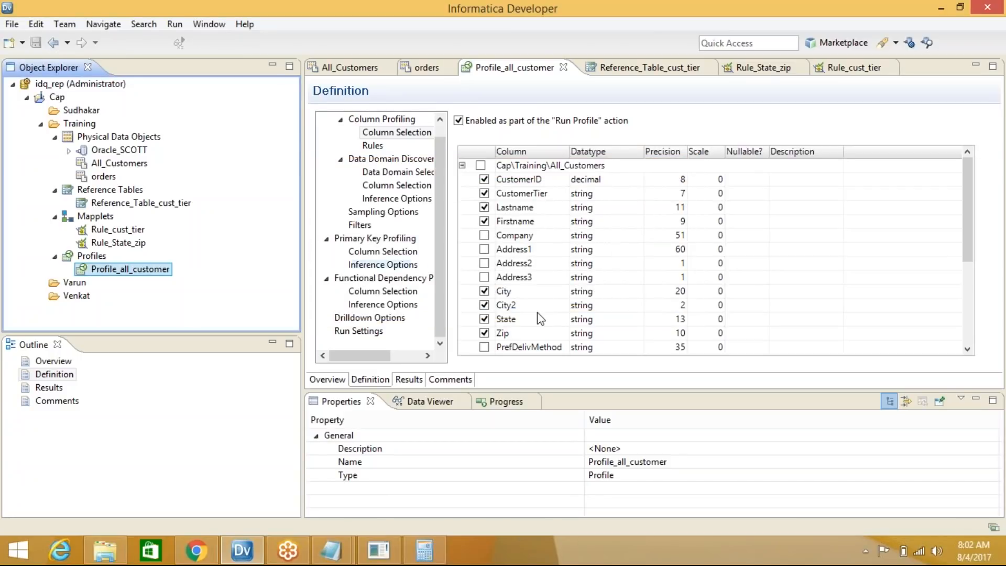
Review CustomerID, Address1 and Firstname value frequencies, then go back to the profile definition
{"action": "left_click", "coordinate": [415, 381]}
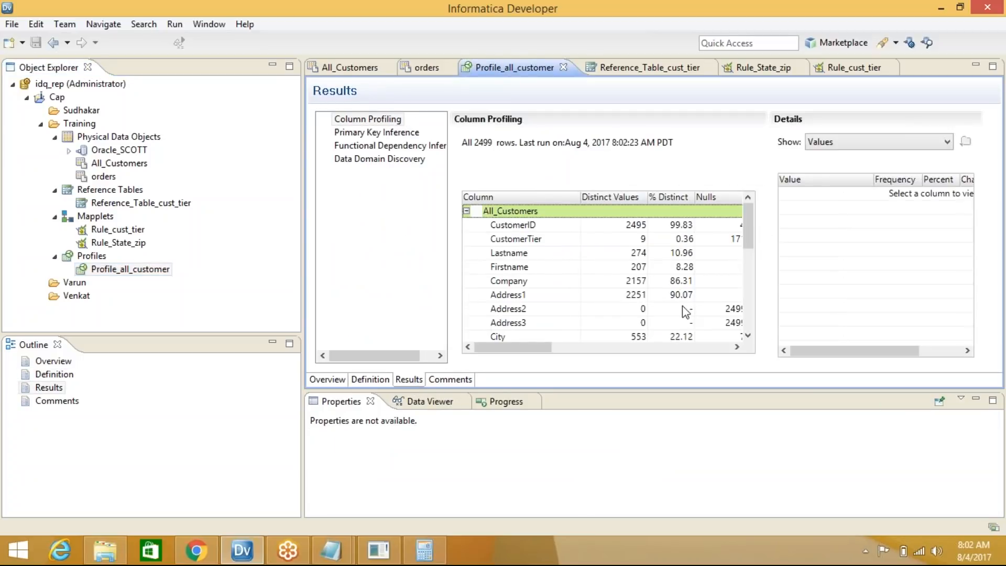
{"action": "left_click_drag", "start_coordinate": [747, 220], "coordinate": [766, 231]}
{"action": "left_click", "coordinate": [511, 225]}
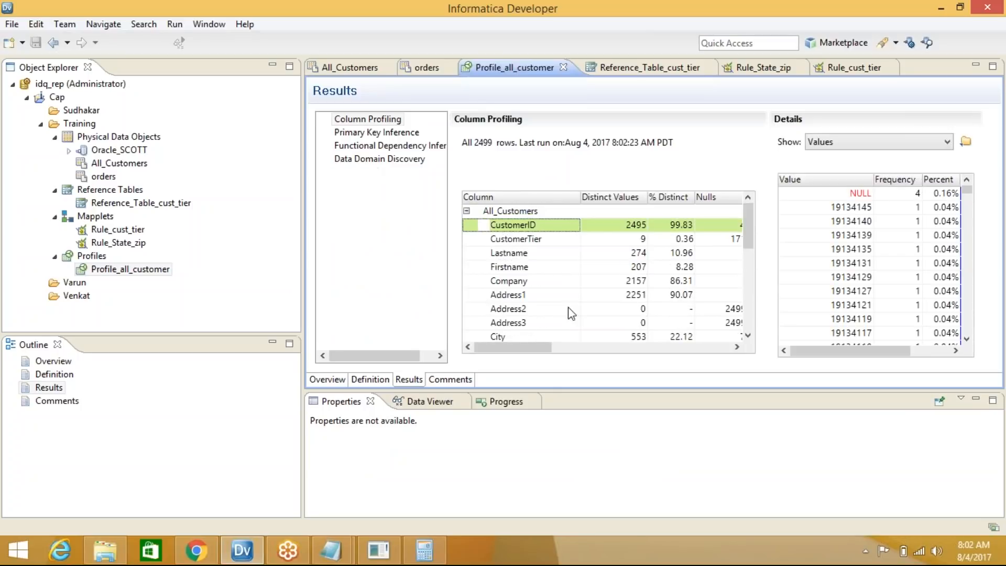
{"action": "left_click", "coordinate": [507, 297]}
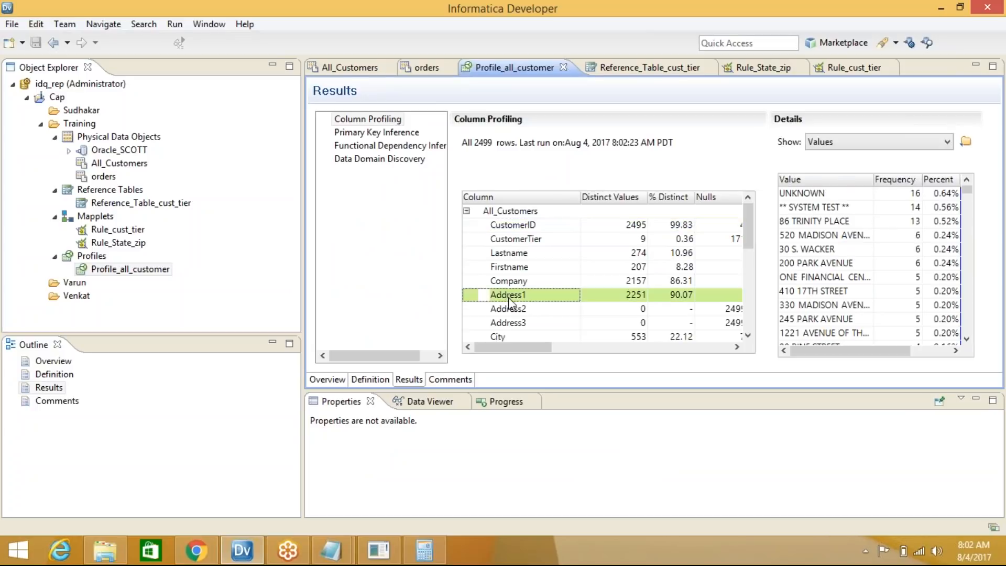
{"action": "left_click", "coordinate": [509, 272]}
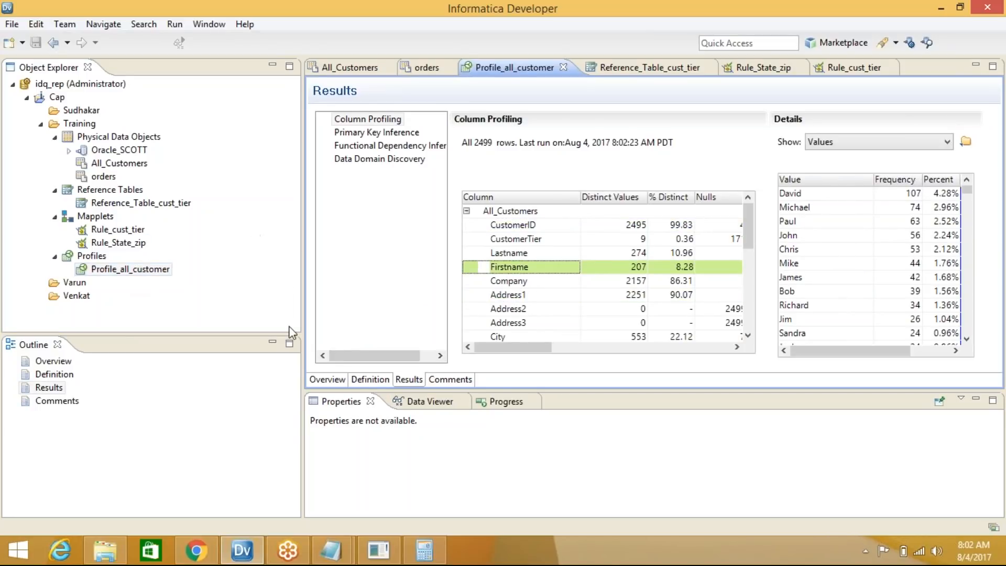
{"action": "left_click", "coordinate": [372, 378]}
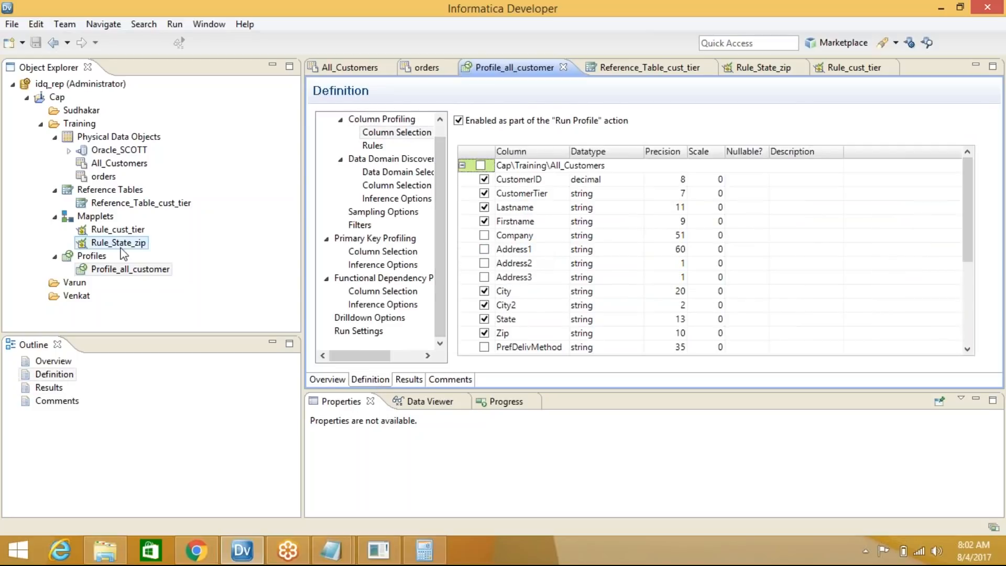
Run Profile_all_customer again over all 2499 rows, check Address1 values, and reopen its definition
{"action": "left_click", "coordinate": [116, 269]}
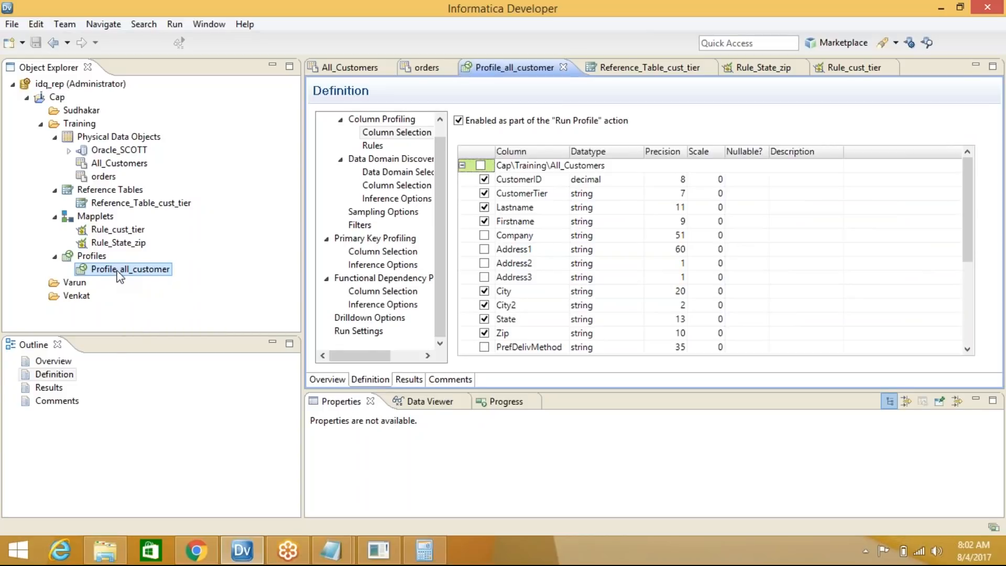
{"action": "right_click", "coordinate": [117, 273]}
{"action": "left_click", "coordinate": [157, 441]}
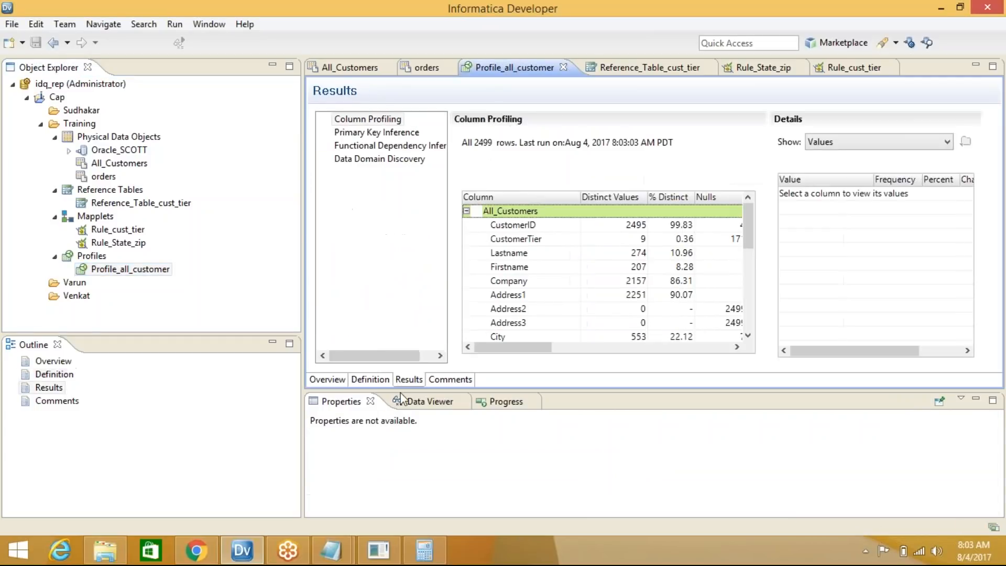
{"action": "left_click_drag", "start_coordinate": [751, 233], "coordinate": [742, 212]}
{"action": "left_click", "coordinate": [525, 296]}
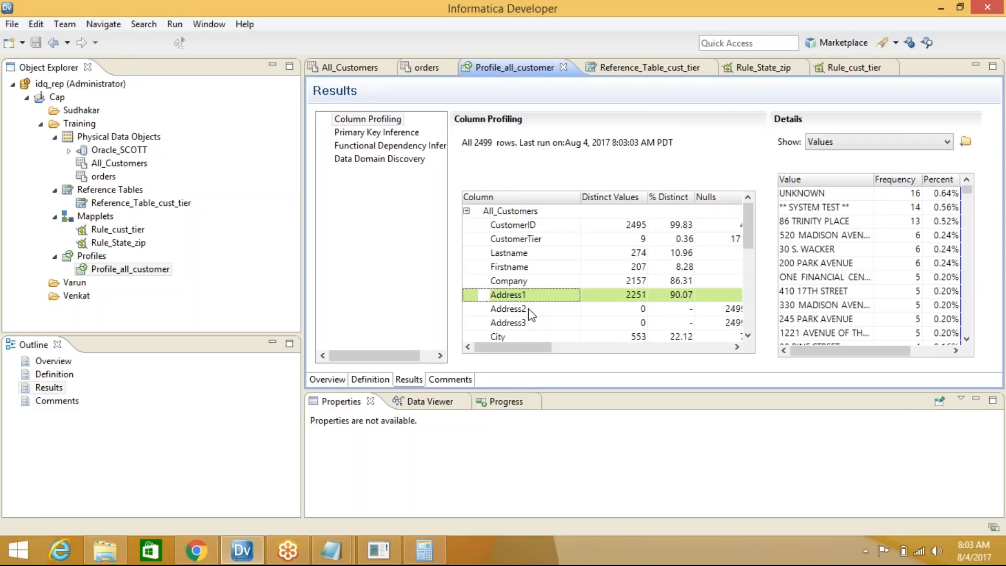
{"action": "left_click", "coordinate": [130, 268]}
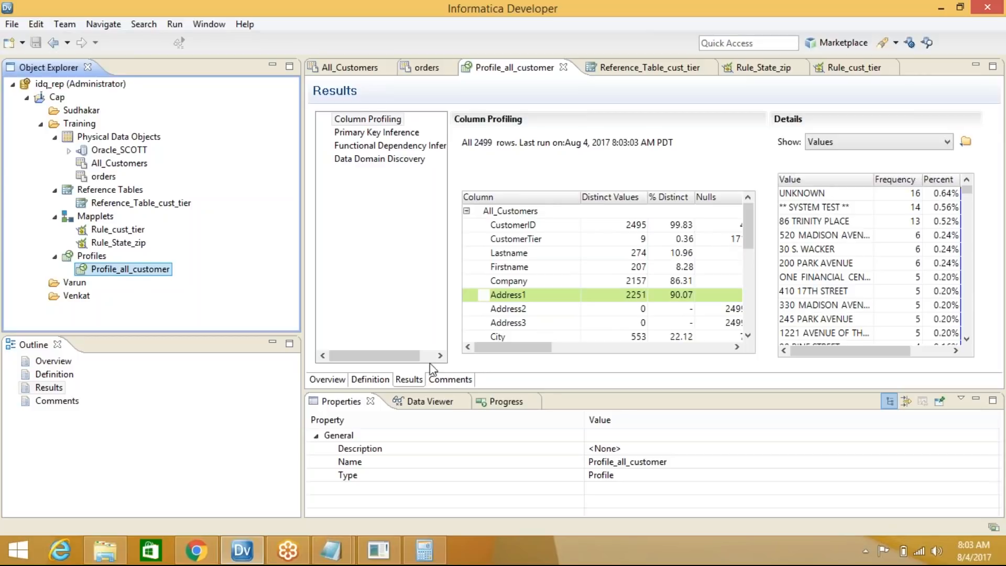
{"action": "left_click", "coordinate": [376, 380]}
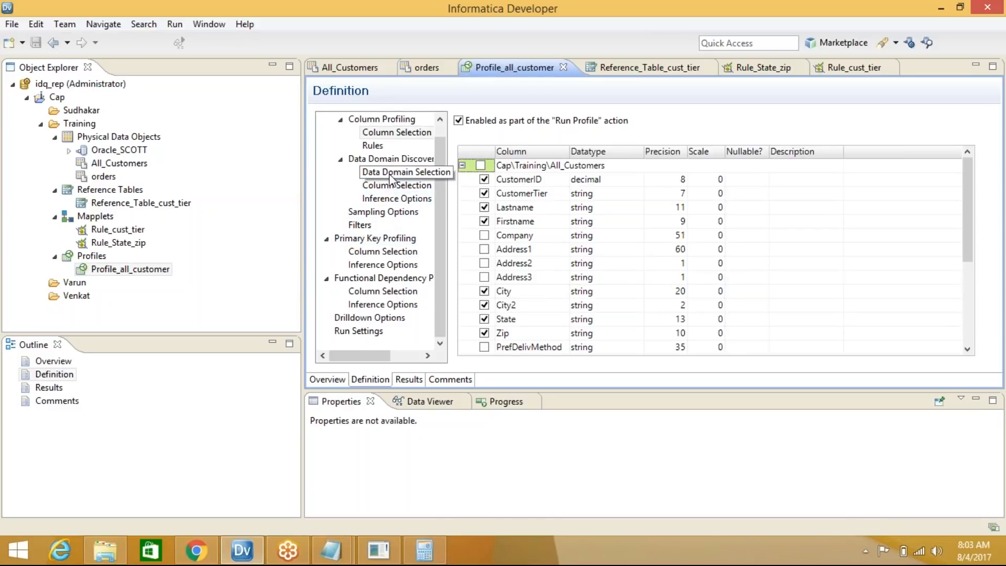
Start an advanced profile filter named FILTER_CUST_TIER and set it as the active filter
{"action": "left_click", "coordinate": [389, 145]}
{"action": "left_click", "coordinate": [391, 135]}
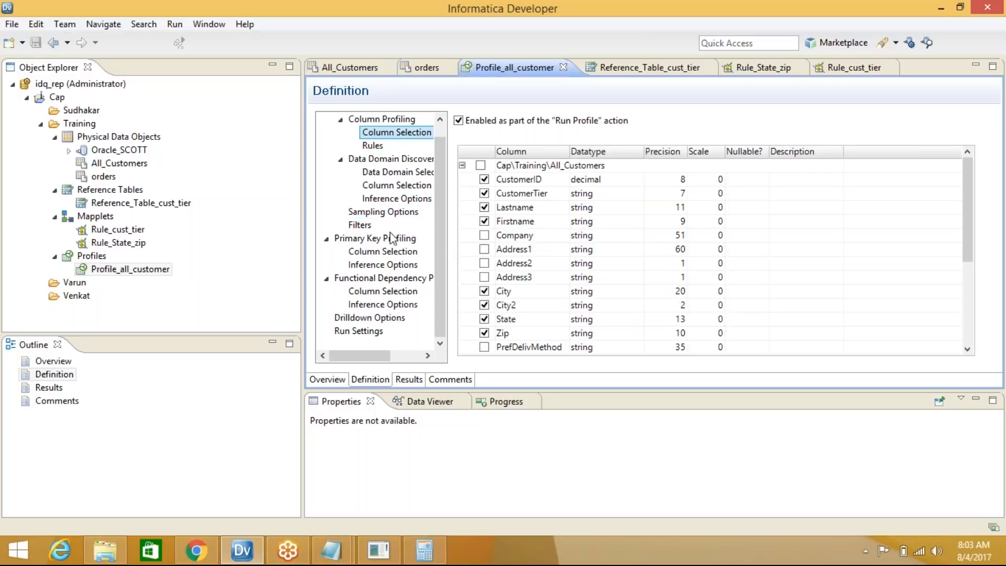
{"action": "left_click", "coordinate": [359, 225]}
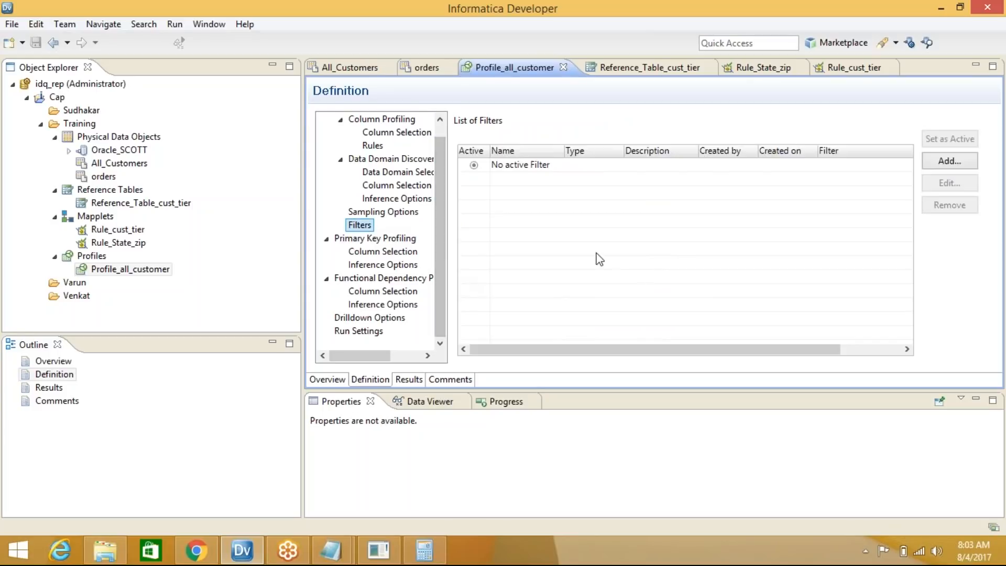
{"action": "left_click", "coordinate": [947, 163]}
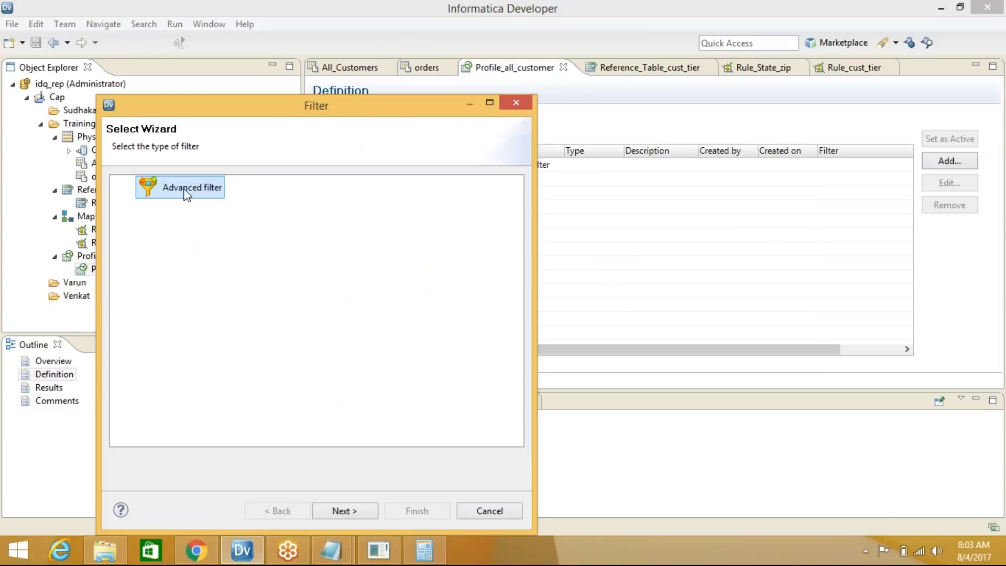
{"action": "left_click", "coordinate": [342, 511]}
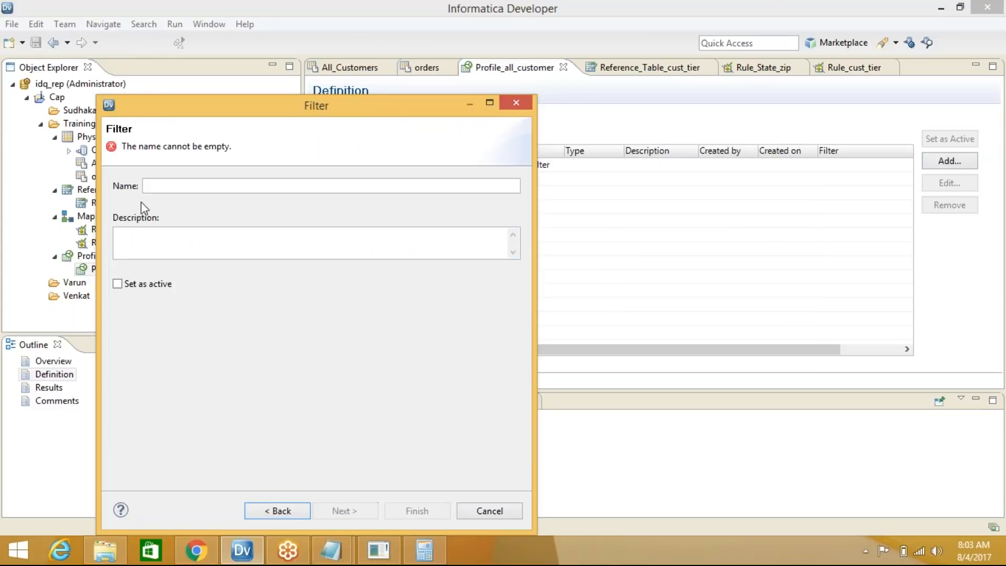
{"action": "left_click", "coordinate": [161, 184]}
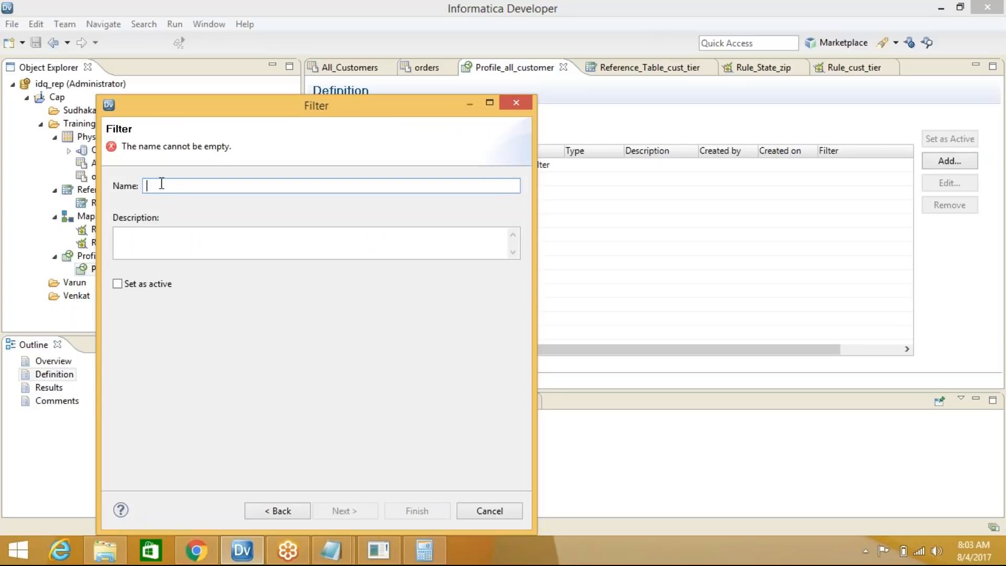
{"action": "type", "text": "FILT"}
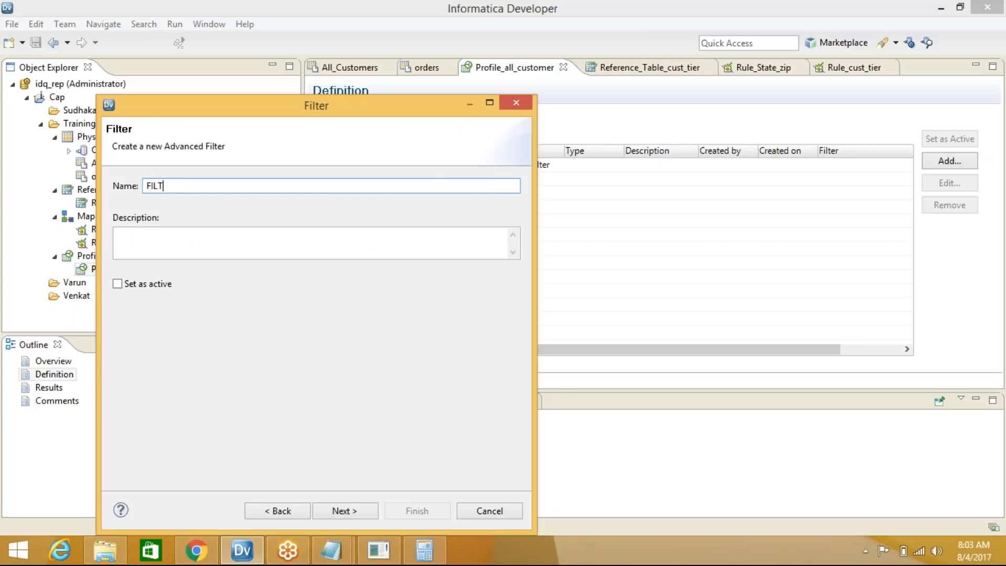
{"action": "type", "text": "ER_CUST_TIER"}
{"action": "left_click", "coordinate": [118, 284]}
{"action": "left_click", "coordinate": [372, 512]}
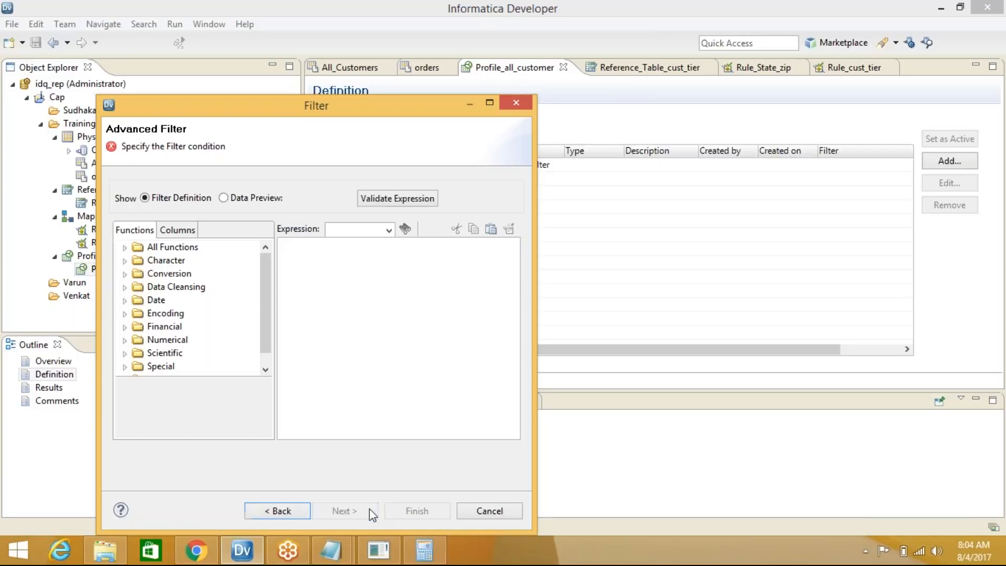
Define the filter condition CustomerTier='Gold', validate it, and finish creating the filter
{"action": "left_click", "coordinate": [189, 230]}
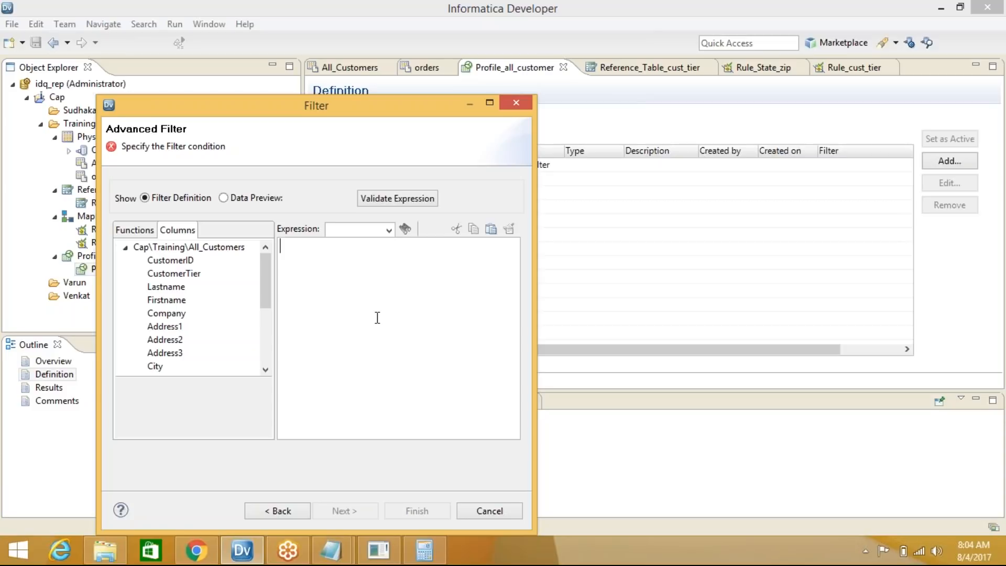
{"action": "double_click", "coordinate": [174, 273]}
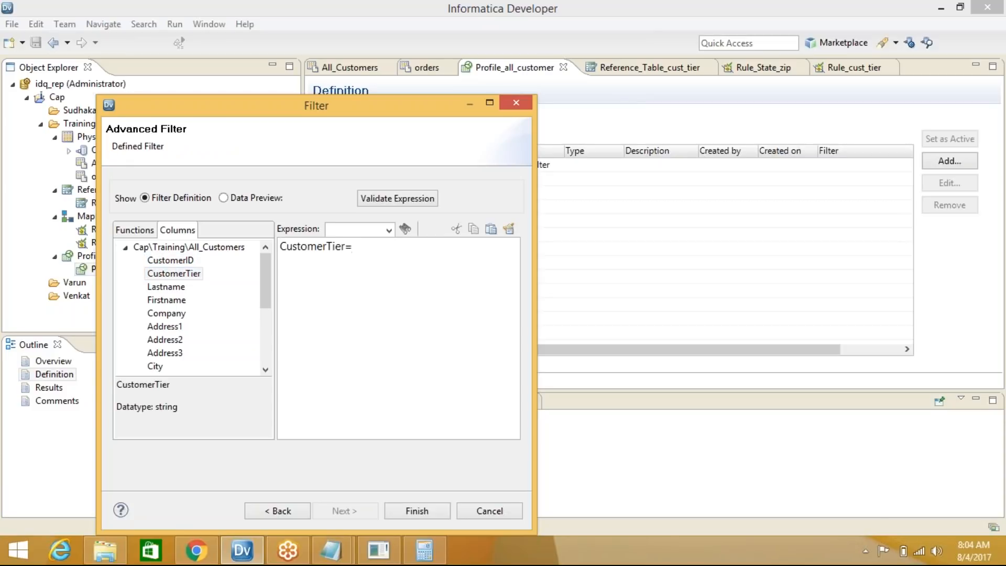
{"action": "type", "text": "gOL"}
{"action": "key", "text": "BackSpace"}
{"action": "key", "text": "BackSpace"}
{"action": "key", "text": "BackSpace"}
{"action": "type", "text": "Gold"}
{"action": "left_click", "coordinate": [430, 511]}
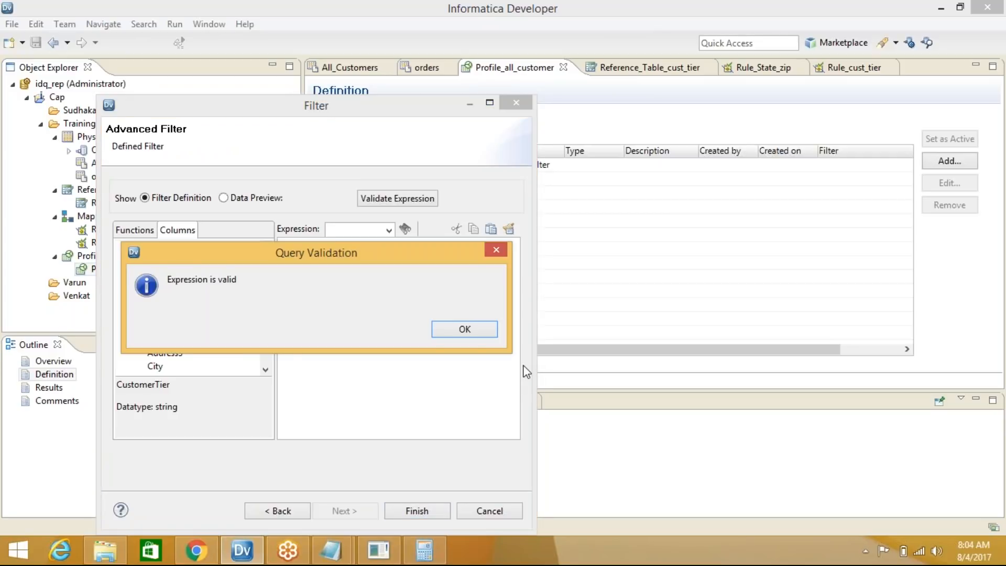
{"action": "left_click", "coordinate": [461, 330]}
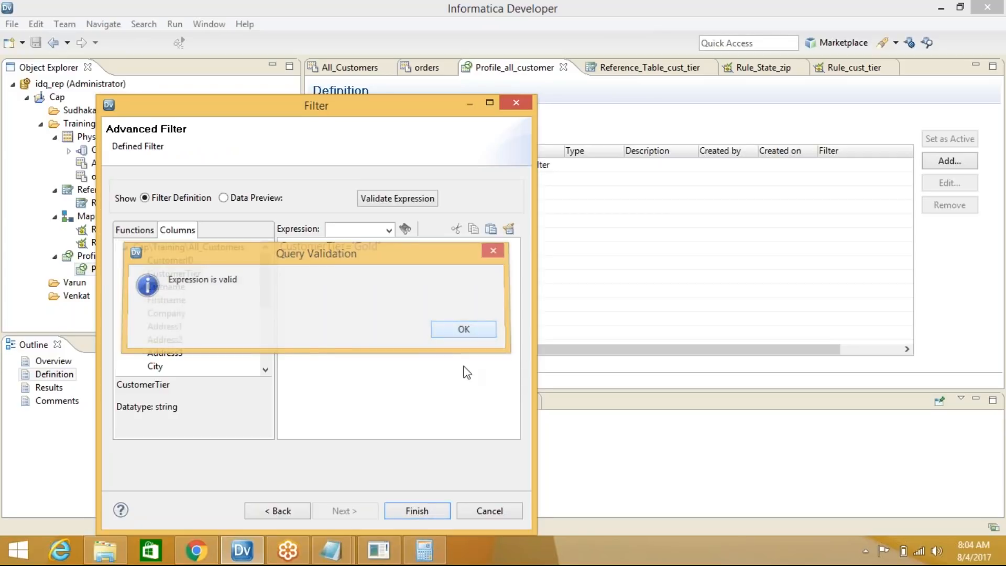
{"action": "left_click", "coordinate": [423, 511]}
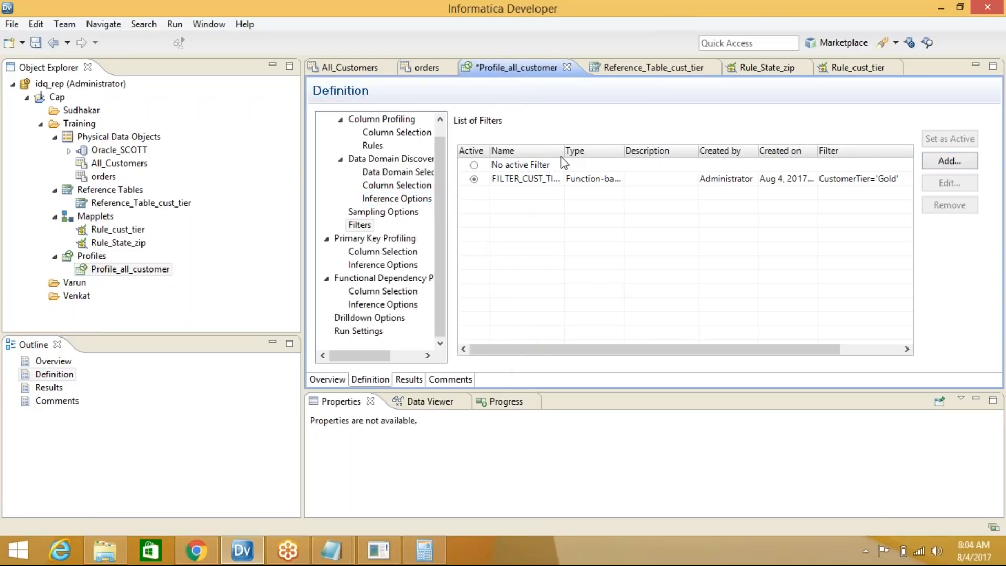
{"action": "left_click_drag", "start_coordinate": [565, 151], "coordinate": [680, 151]}
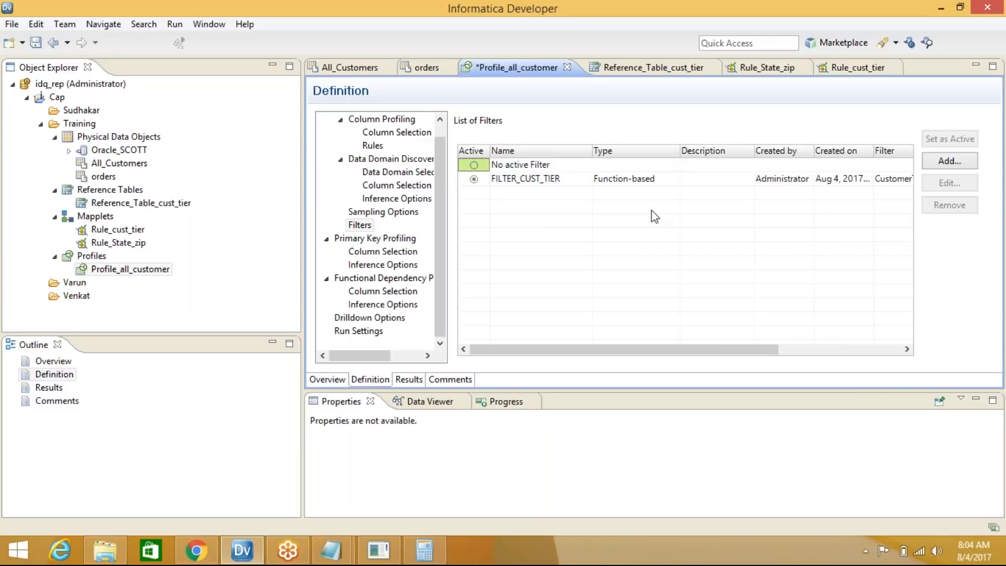
Save the profile and start a second advanced filter named filter_country
{"action": "left_click", "coordinate": [35, 43]}
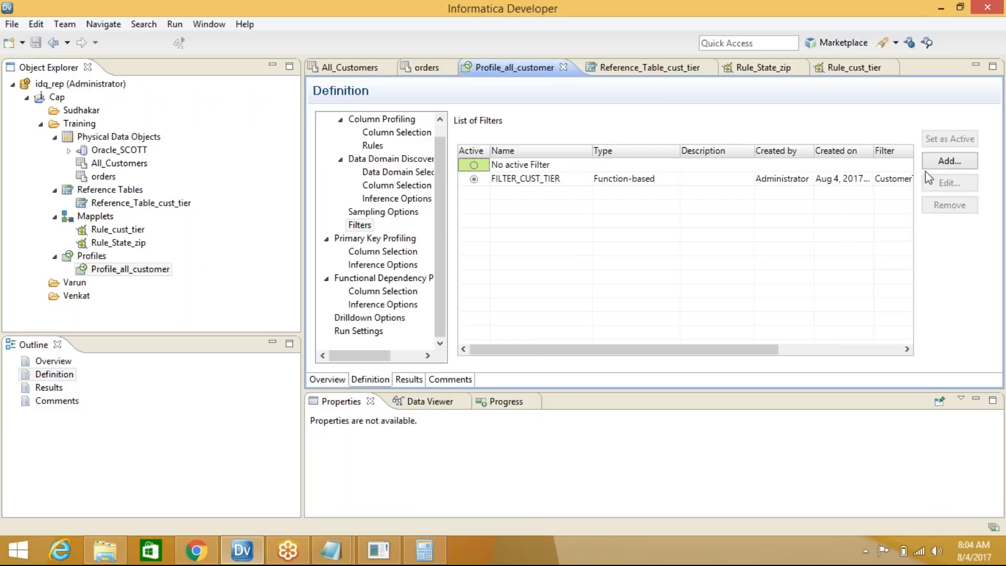
{"action": "left_click", "coordinate": [937, 161]}
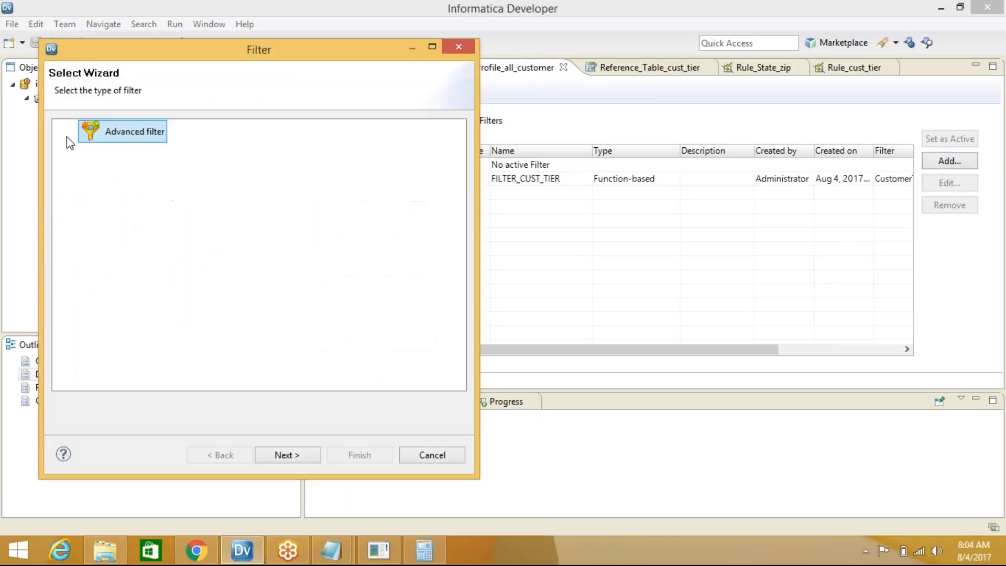
{"action": "left_click", "coordinate": [285, 456]}
{"action": "left_click", "coordinate": [130, 126]}
{"action": "type", "text": "filter"}
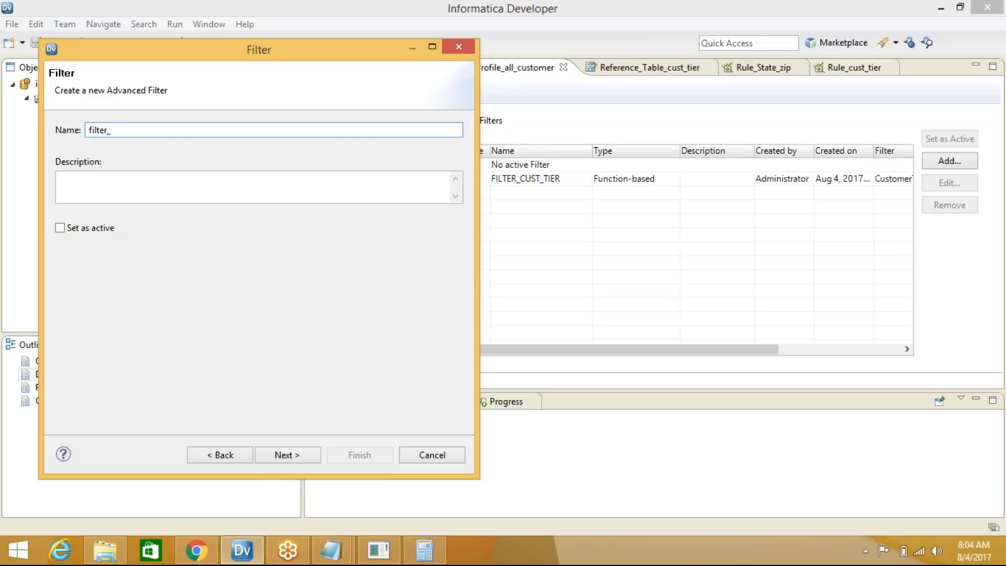
{"action": "type", "text": "_country"}
{"action": "left_click", "coordinate": [284, 455]}
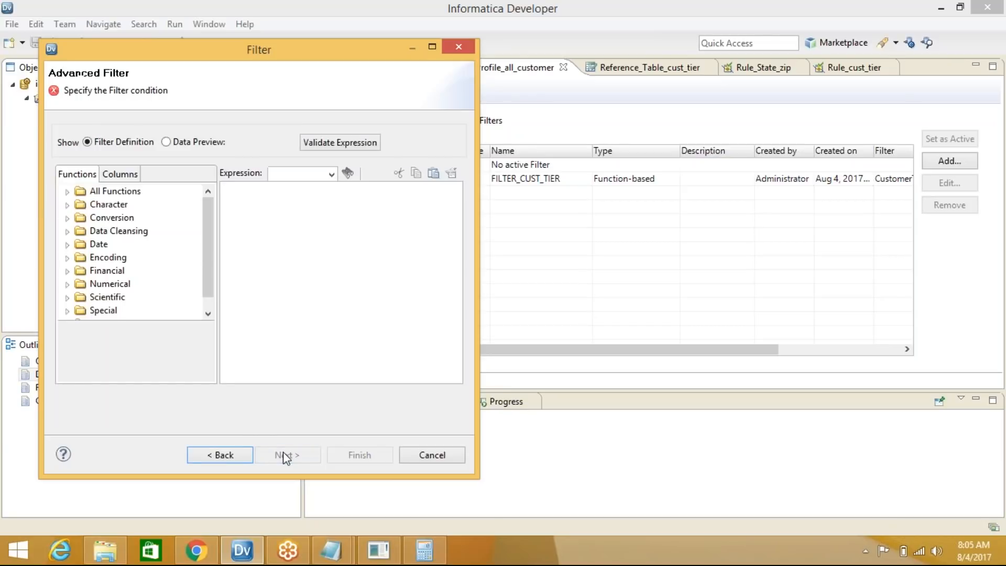
Set the filter_country condition to Country='USA', validate it, and save the profile
{"action": "left_click", "coordinate": [123, 177]}
{"action": "left_click_drag", "start_coordinate": [206, 221], "coordinate": [210, 270]}
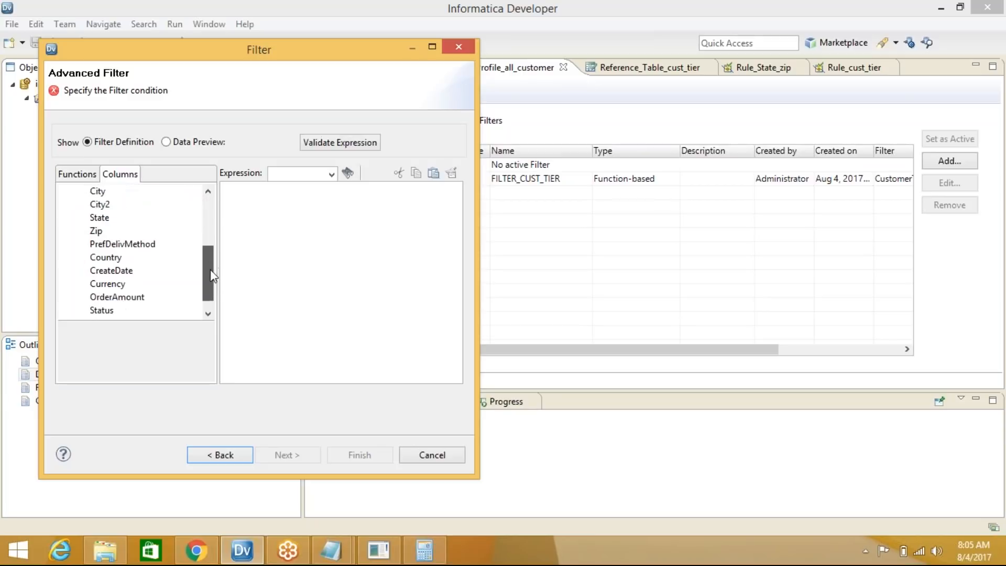
{"action": "left_click", "coordinate": [116, 297]}
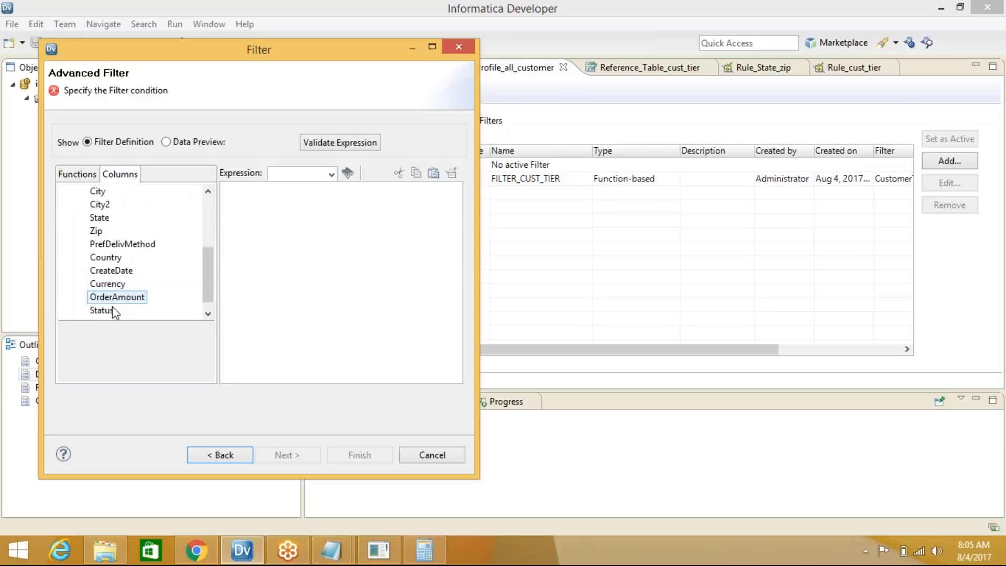
{"action": "double_click", "coordinate": [105, 257]}
{"action": "type", "text": "="}
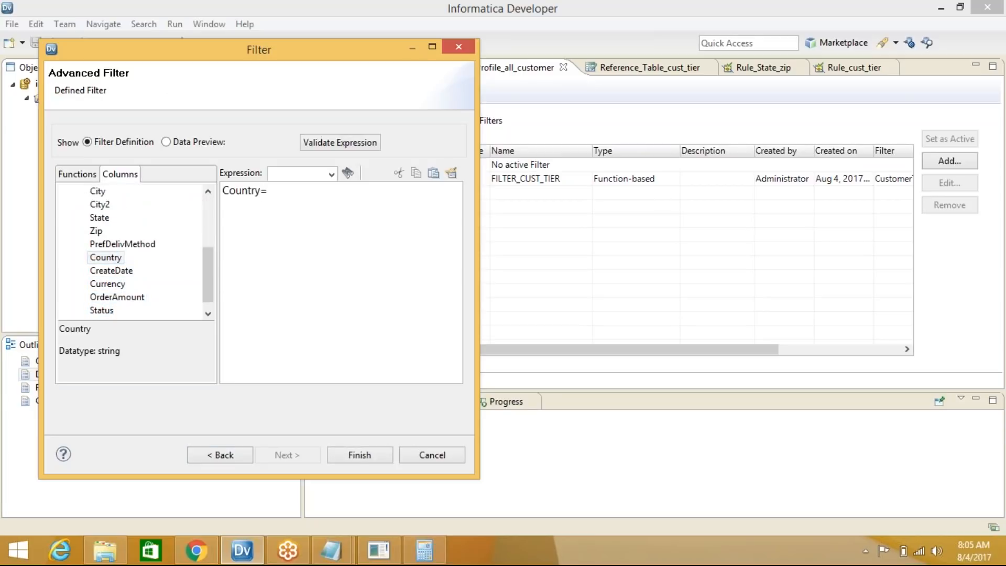
{"action": "type", "text": "\"USA'"}
{"action": "left_click", "coordinate": [361, 455]}
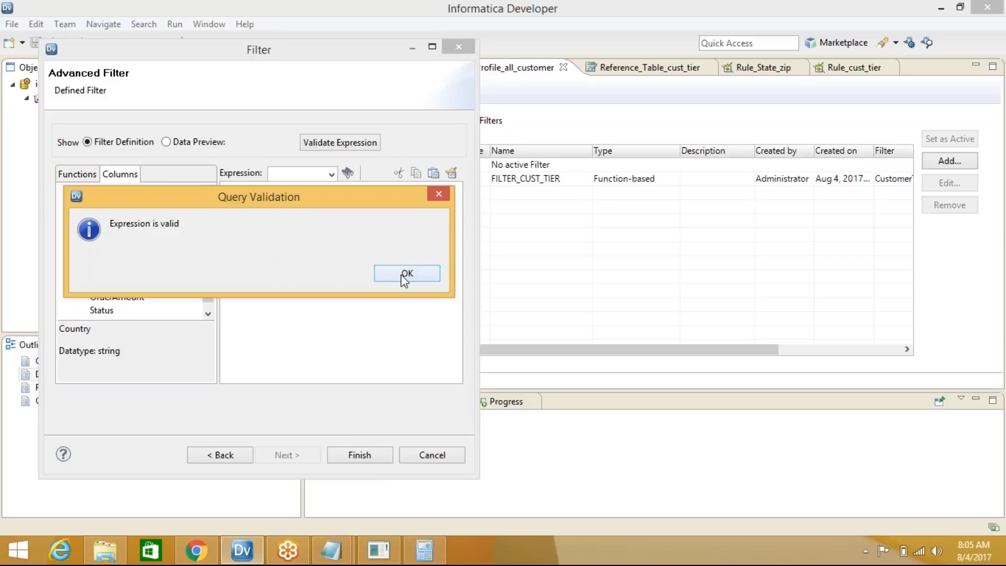
{"action": "left_click", "coordinate": [404, 275]}
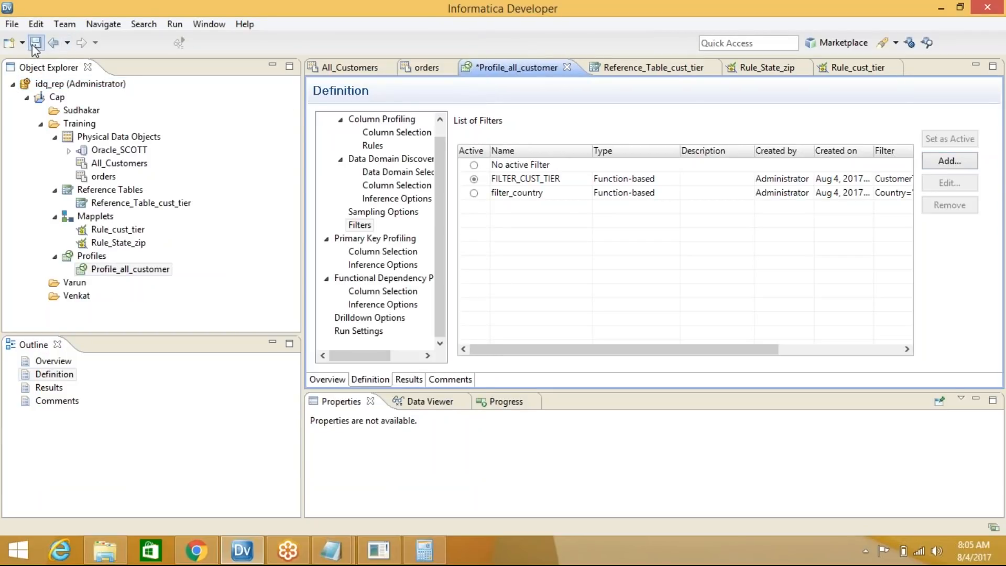
{"action": "left_click", "coordinate": [36, 43]}
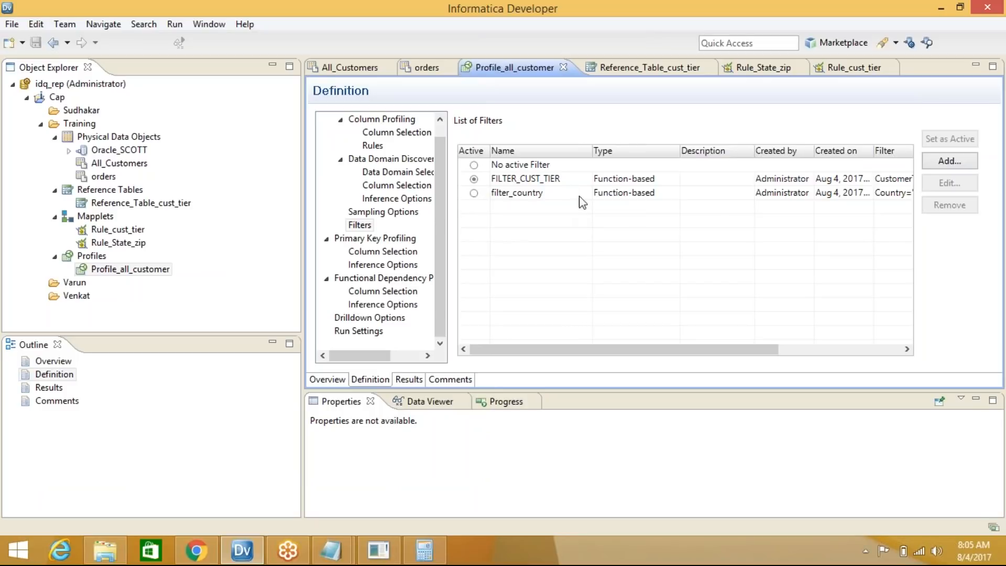
Switch the active filter to filter_country and back to FILTER_CUST_TIER, acknowledging the incremental-profiling notices
{"action": "left_click", "coordinate": [473, 193]}
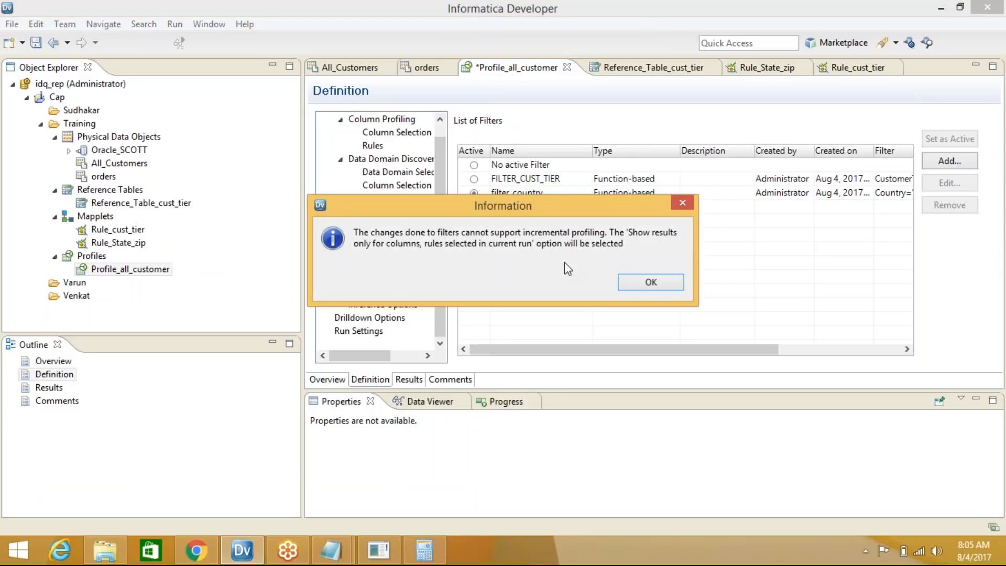
{"action": "left_click", "coordinate": [650, 283]}
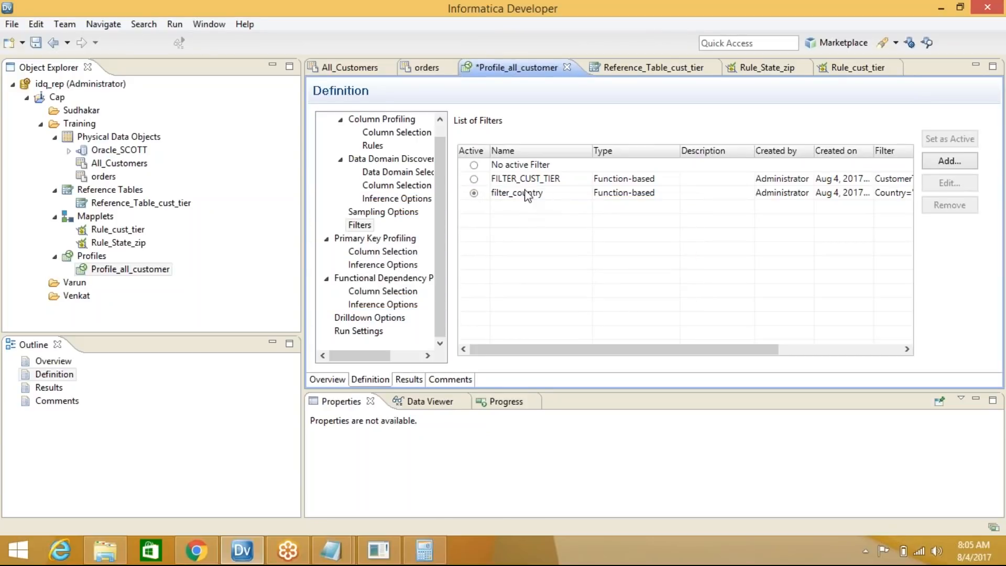
{"action": "left_click", "coordinate": [474, 179]}
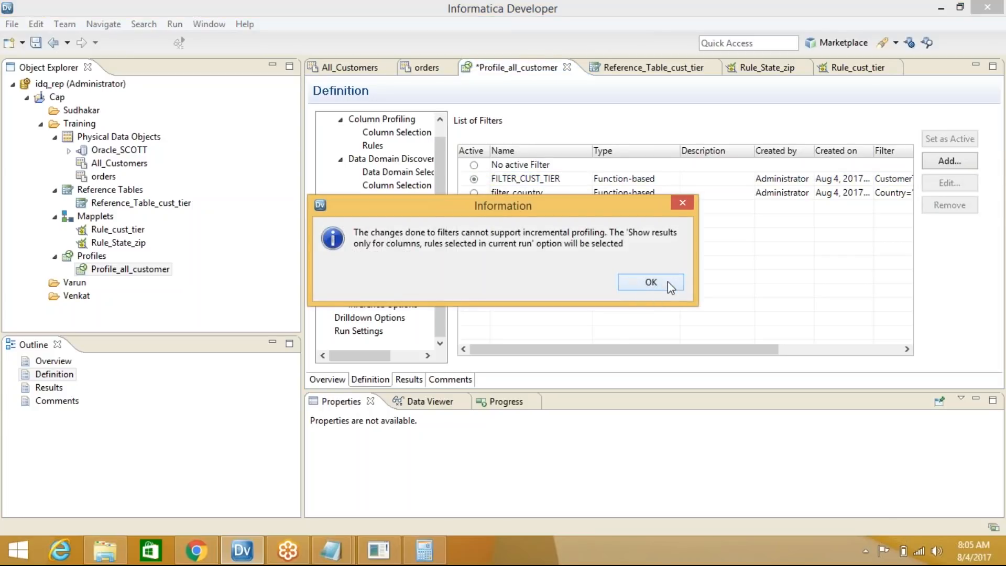
{"action": "left_click", "coordinate": [651, 283]}
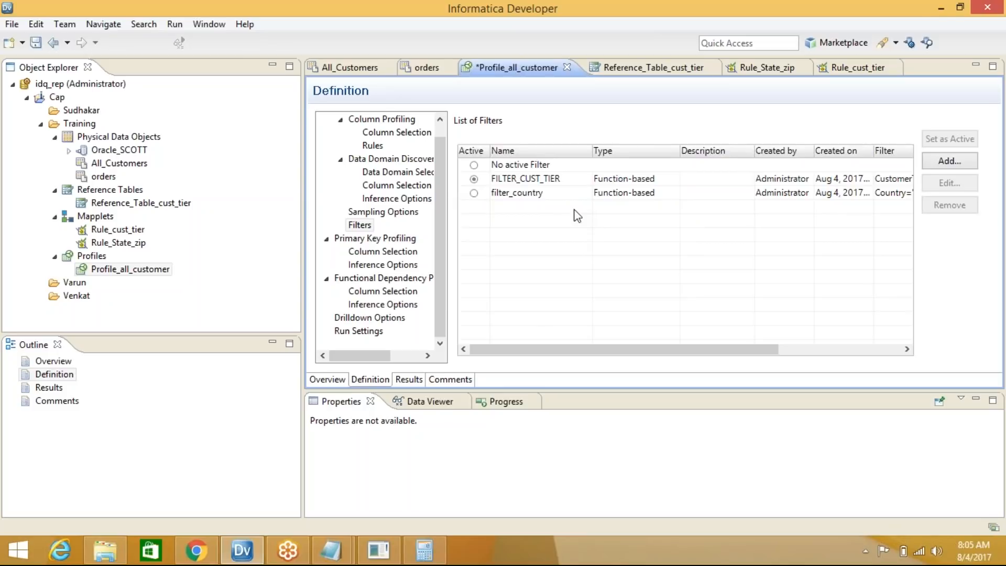
{"action": "left_click", "coordinate": [138, 271]}
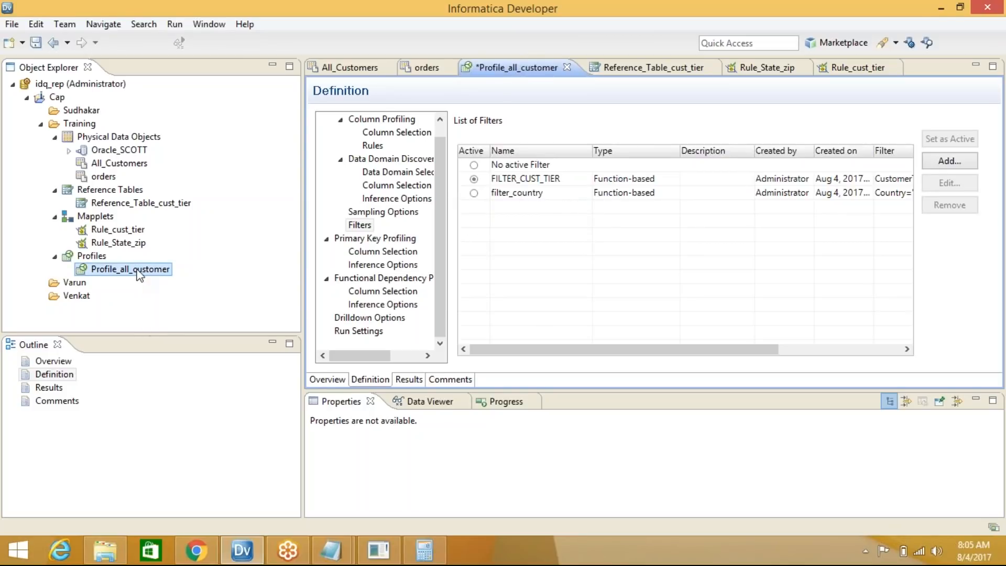
{"action": "right_click", "coordinate": [138, 272]}
Save and run Profile_all_customer with FILTER_CUST_TIER, then view its 105-row results
{"action": "left_click", "coordinate": [207, 437]}
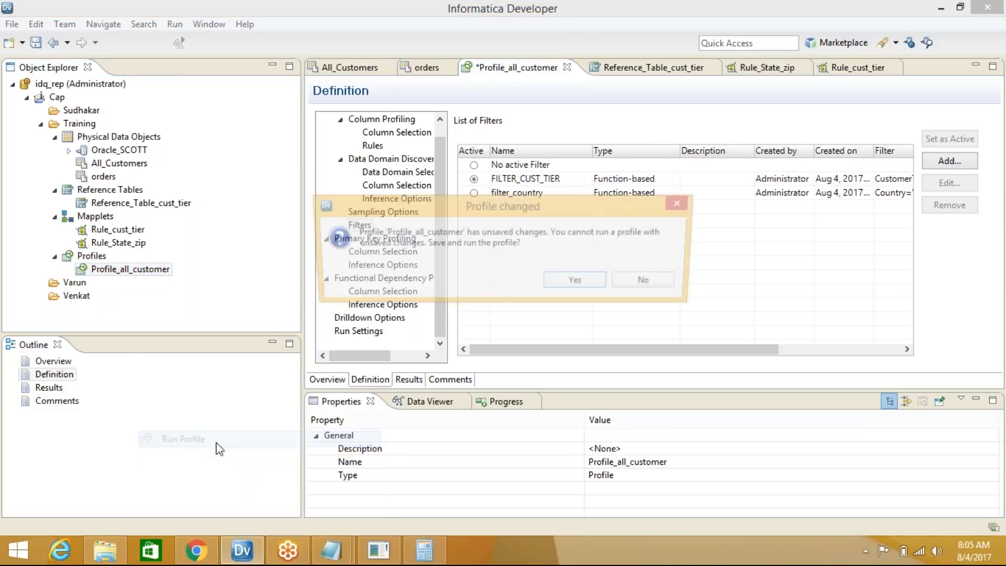
{"action": "left_click", "coordinate": [593, 286]}
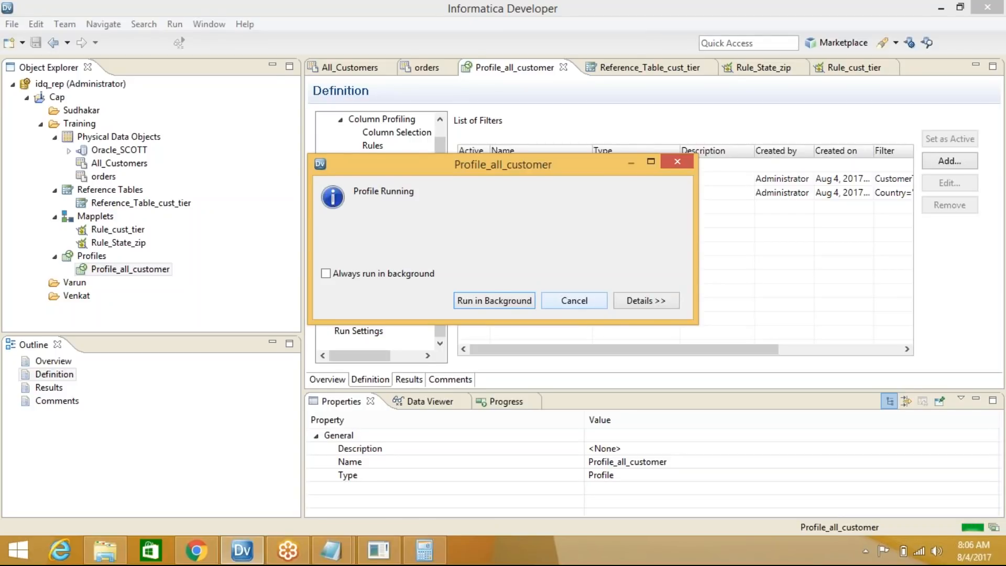
{"action": "left_click", "coordinate": [406, 380]}
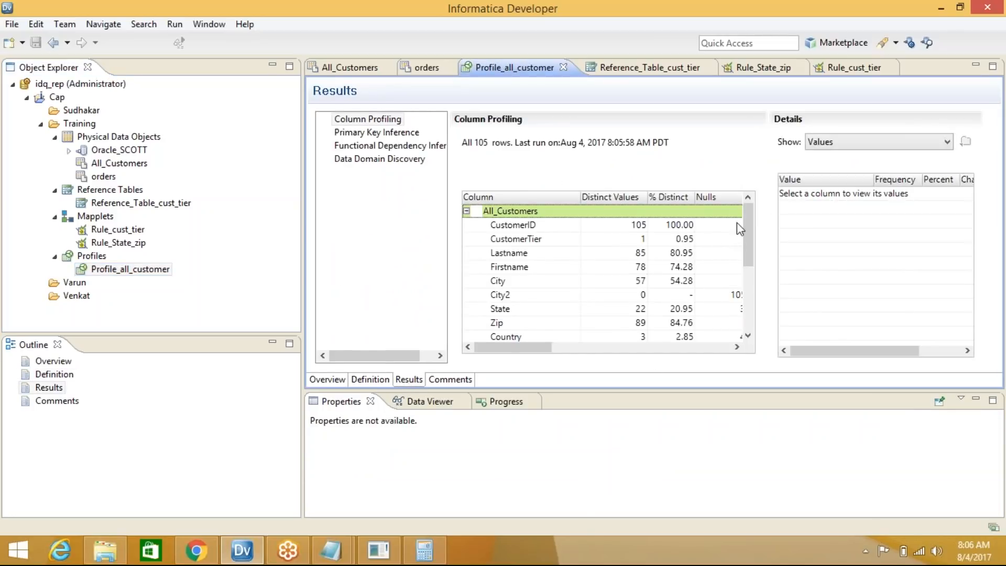
Confirm CustomerTier's only value is Gold, covering all 105 rows (100%)
{"action": "mouse_move", "coordinate": [750, 233]}
{"action": "left_mouse_down"}
{"action": "mouse_move", "coordinate": [747, 262]}
{"action": "mouse_move", "coordinate": [751, 242]}
{"action": "left_mouse_up"}
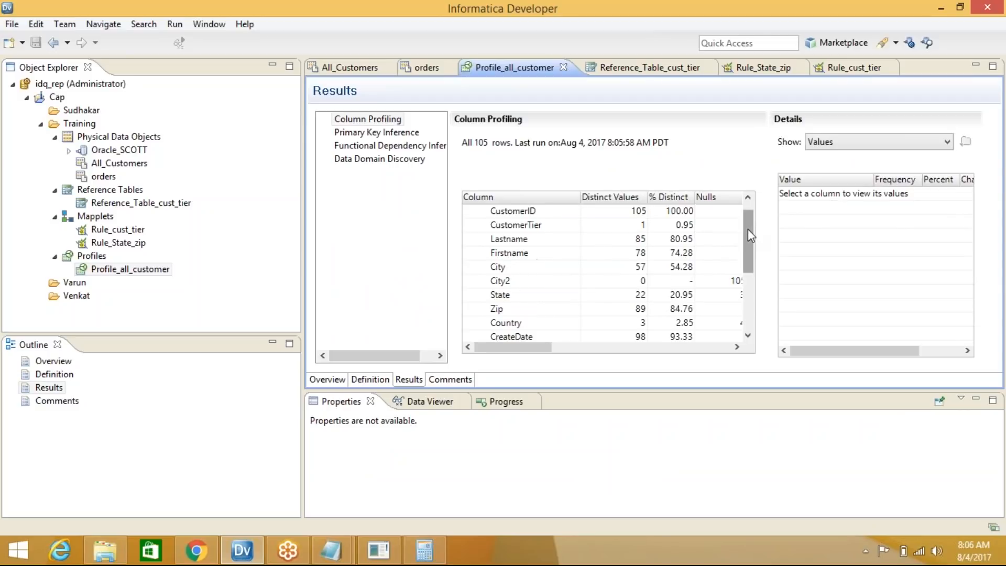
{"action": "scroll", "coordinate": [750, 222], "scroll_direction": "up", "scroll_amount": 1}
{"action": "left_click_drag", "start_coordinate": [752, 238], "coordinate": [752, 239]}
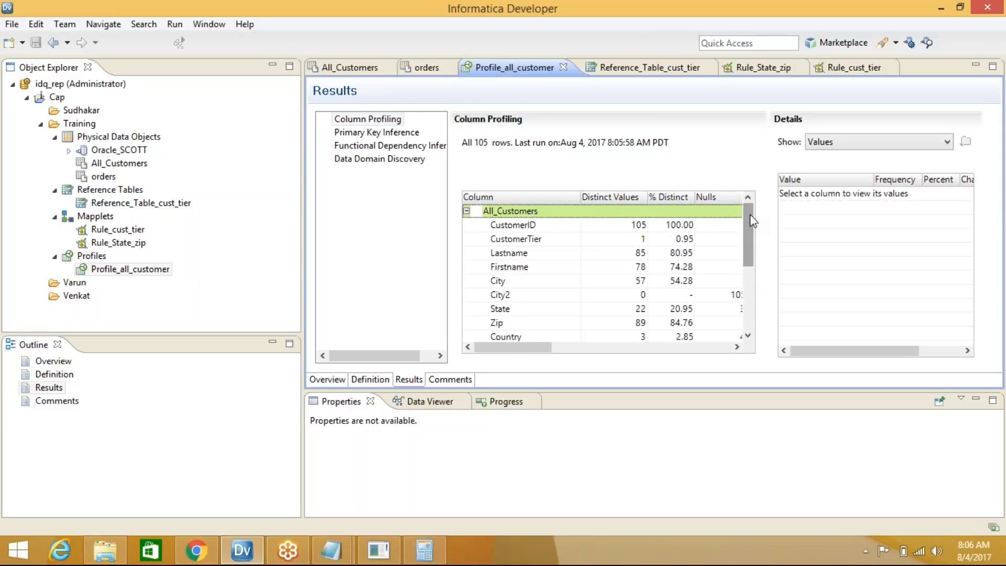
{"action": "left_click", "coordinate": [528, 240]}
{"action": "left_click", "coordinate": [821, 195]}
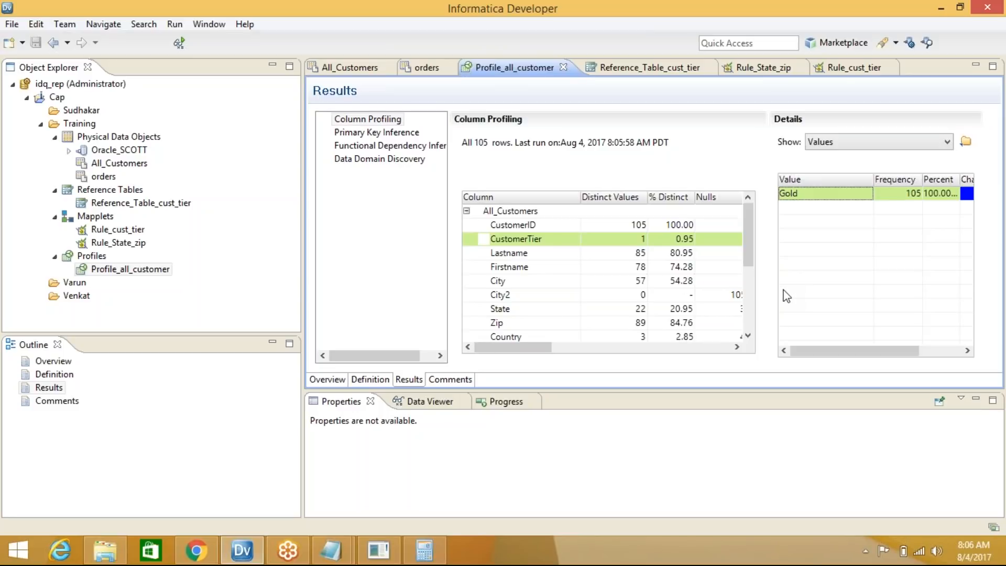
{"action": "left_click", "coordinate": [750, 225]}
{"action": "mouse_move", "coordinate": [753, 224]}
{"action": "left_mouse_down"}
{"action": "mouse_move", "coordinate": [757, 321]}
{"action": "mouse_move", "coordinate": [753, 225]}
{"action": "left_mouse_up"}
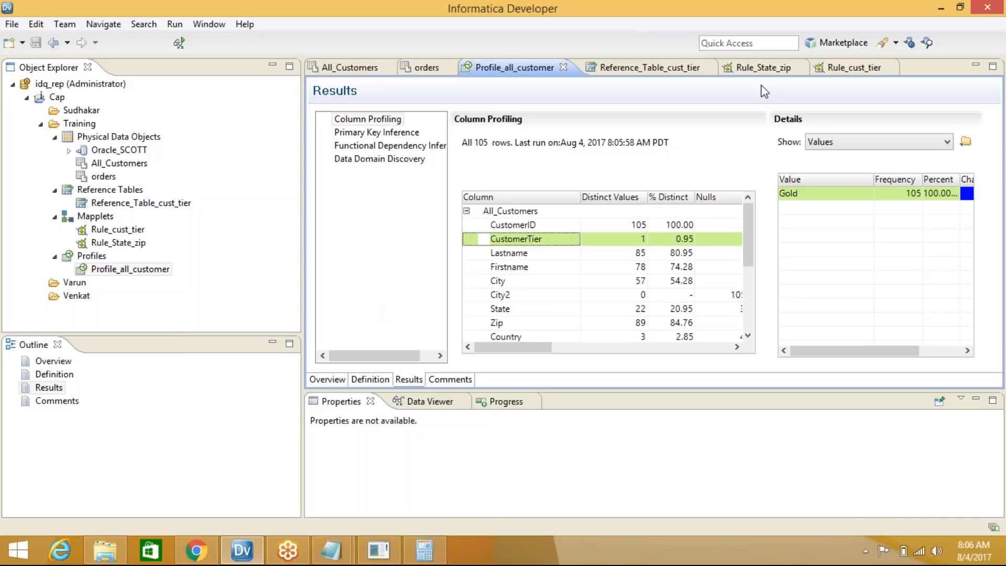
{"action": "left_click", "coordinate": [823, 18]}
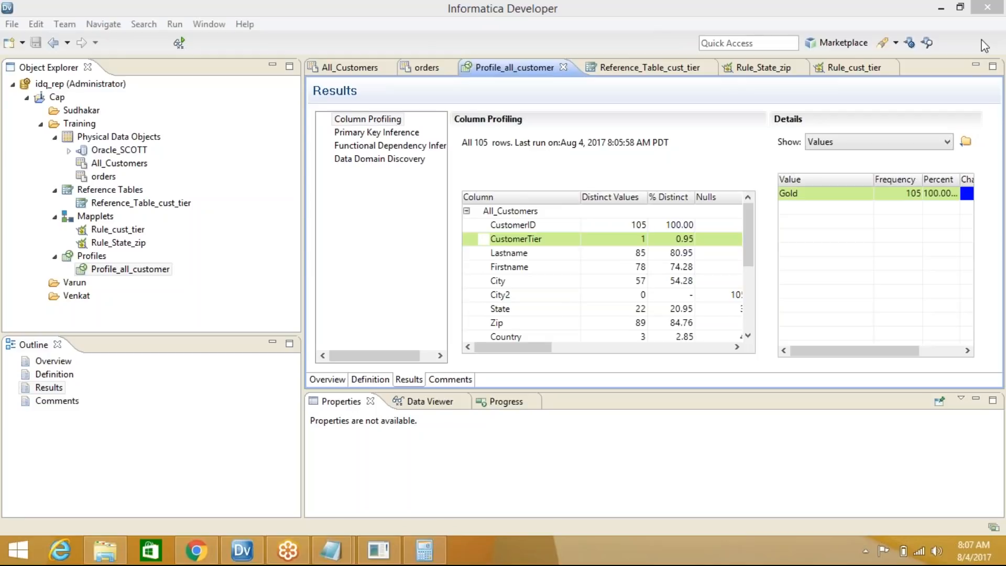
{"action": "left_click_drag", "start_coordinate": [750, 245], "coordinate": [744, 209]}
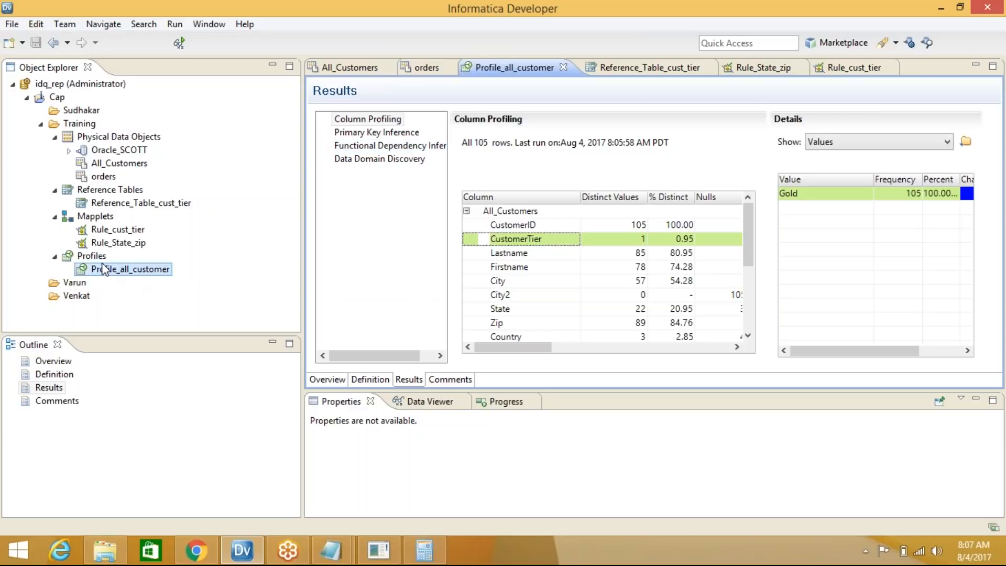
Collapse the profile lists, start a New Profile from the Training folder, and choose Multiple Profiles
{"action": "left_click", "coordinate": [55, 256]}
{"action": "left_click", "coordinate": [104, 139]}
{"action": "left_click", "coordinate": [78, 124]}
{"action": "right_click", "coordinate": [79, 124]}
{"action": "mouse_move", "coordinate": [118, 134]}
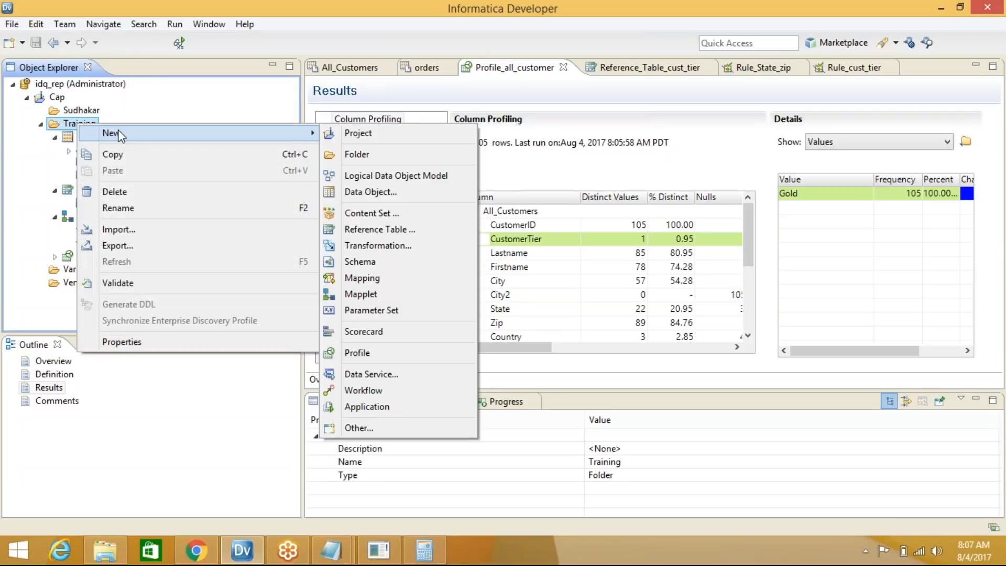
{"action": "left_click", "coordinate": [373, 357]}
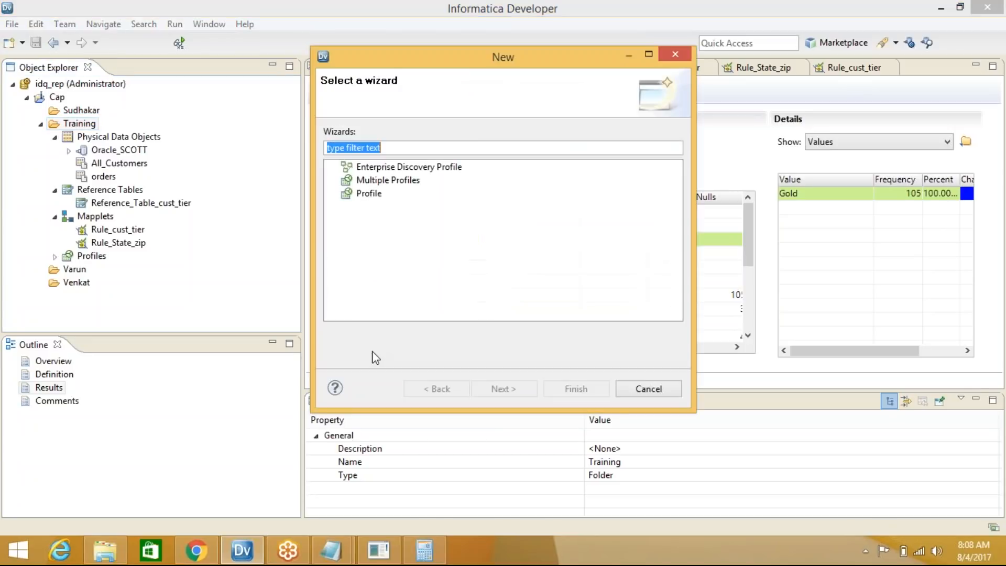
{"action": "left_click", "coordinate": [286, 553]}
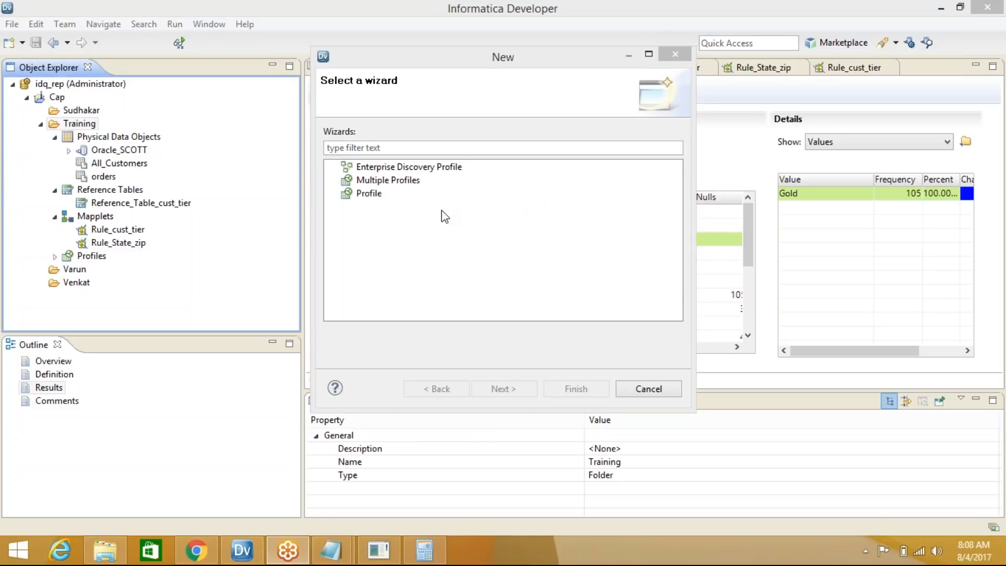
{"action": "left_click", "coordinate": [416, 167]}
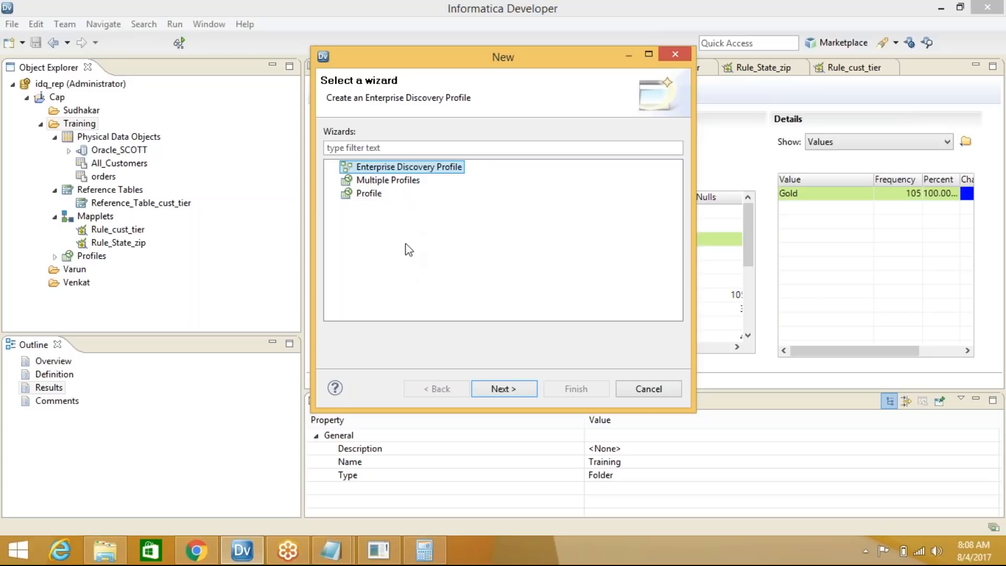
{"action": "left_click", "coordinate": [399, 182]}
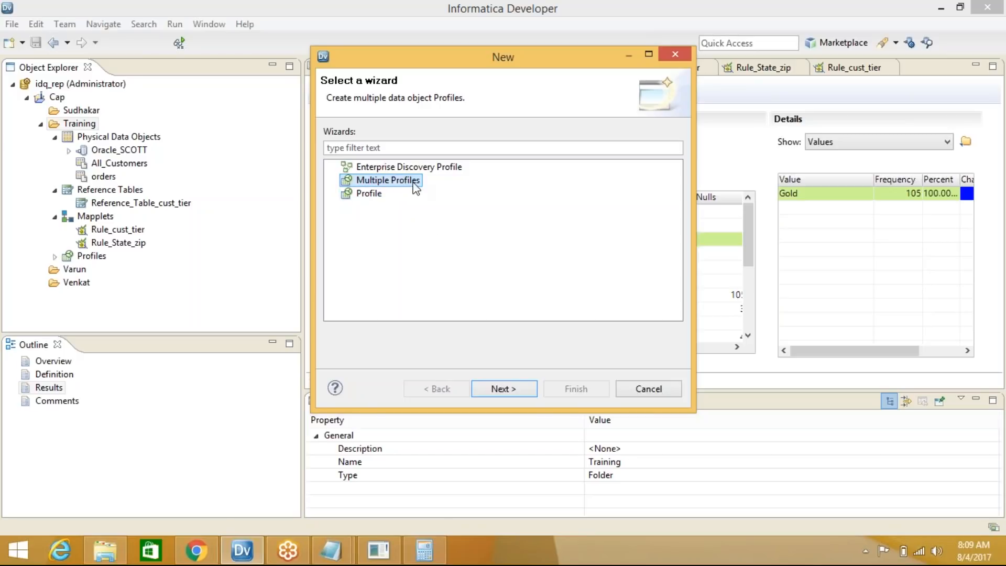
Turn off Run Profile on finish and select All_Customers, orders, DEPT and EMP as data objects
{"action": "left_click", "coordinate": [511, 391]}
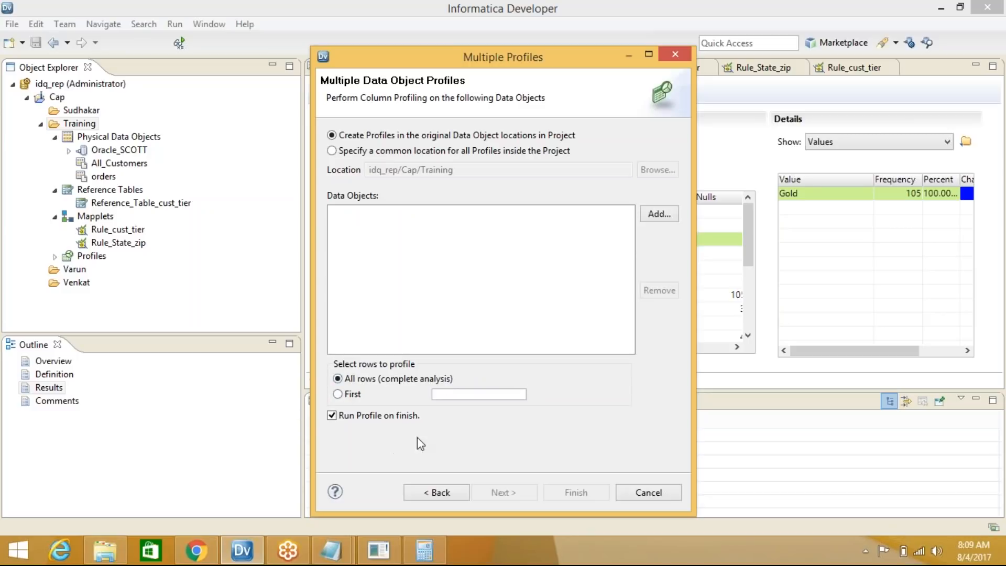
{"action": "left_click", "coordinate": [368, 418]}
{"action": "left_click", "coordinate": [659, 214]}
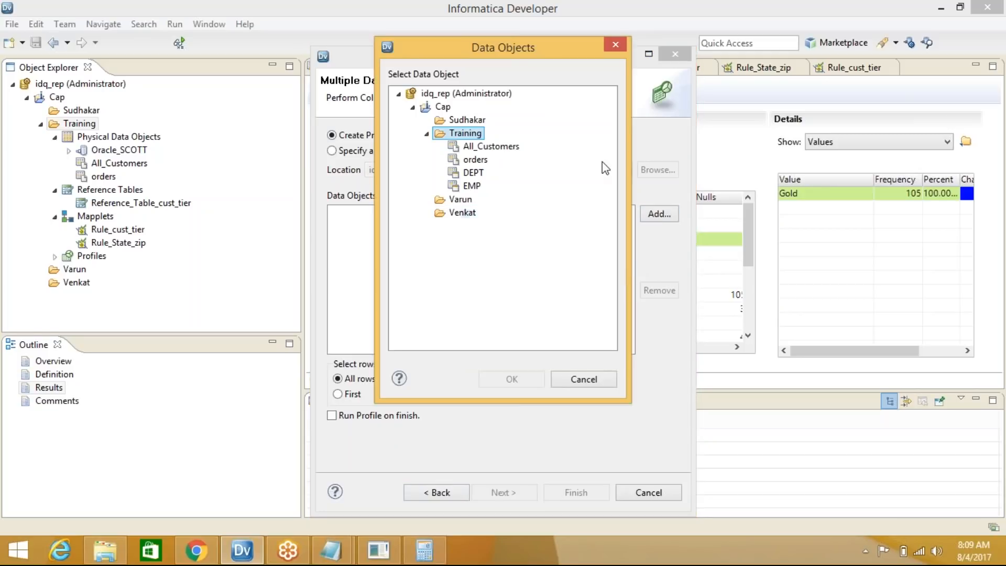
{"action": "left_click", "coordinate": [491, 150]}
{"action": "left_click", "coordinate": [477, 159], "text": "ctrl"}
{"action": "left_click", "coordinate": [473, 172], "text": "ctrl"}
{"action": "left_click", "coordinate": [471, 186], "text": "ctrl"}
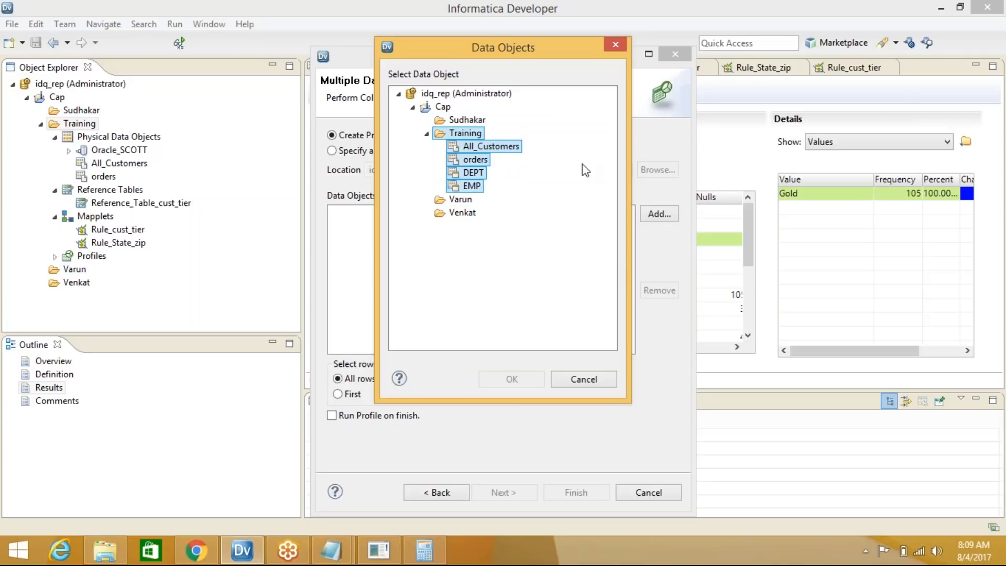
{"action": "left_click", "coordinate": [472, 135]}
{"action": "left_click", "coordinate": [472, 147]}
{"action": "left_click", "coordinate": [470, 162], "text": "ctrl"}
{"action": "left_click", "coordinate": [472, 172], "text": "ctrl"}
{"action": "left_click", "coordinate": [471, 186], "text": "ctrl"}
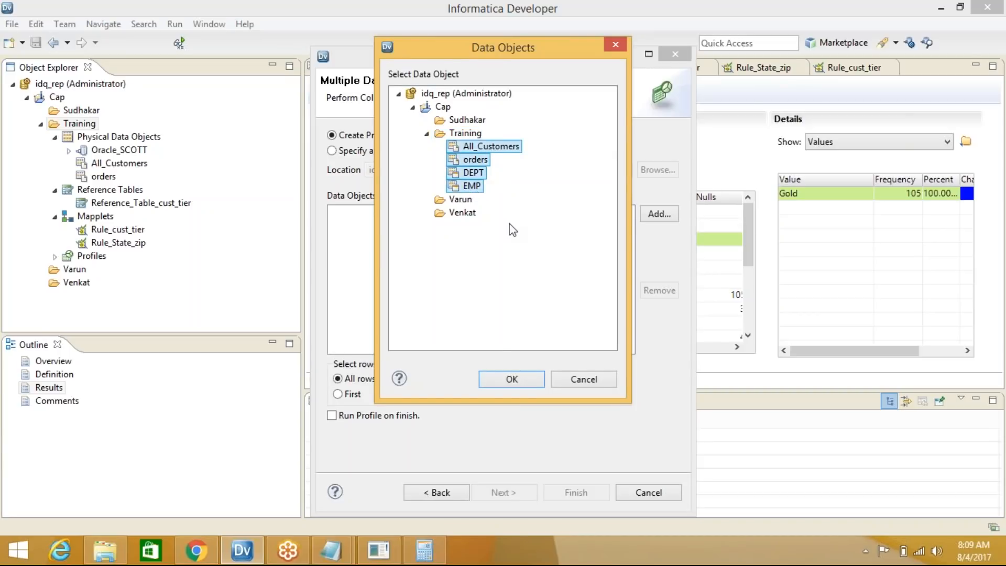
{"action": "left_click", "coordinate": [511, 379]}
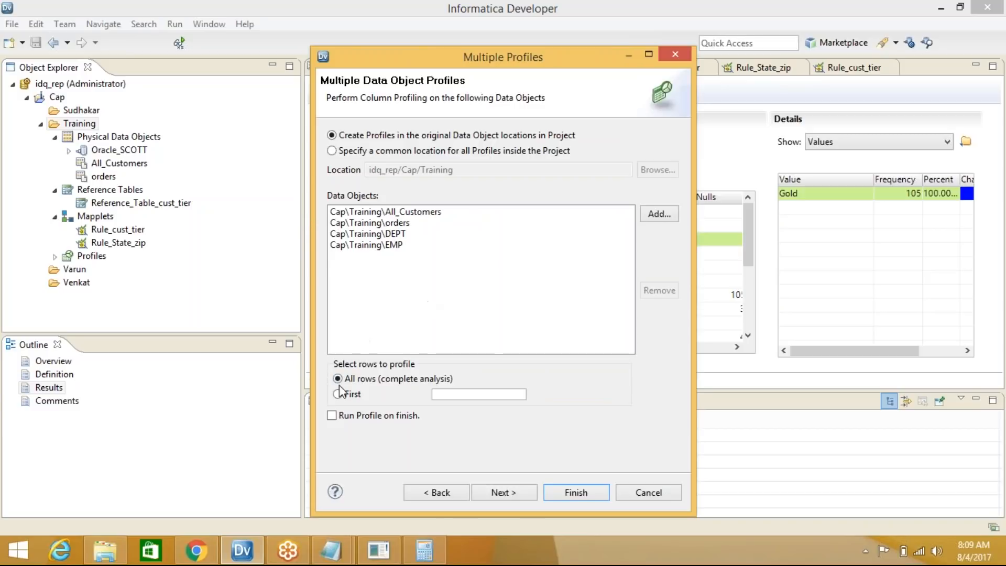
Finish the wizard with the name prefix Profile_ to create the four profiles
{"action": "left_click", "coordinate": [506, 492]}
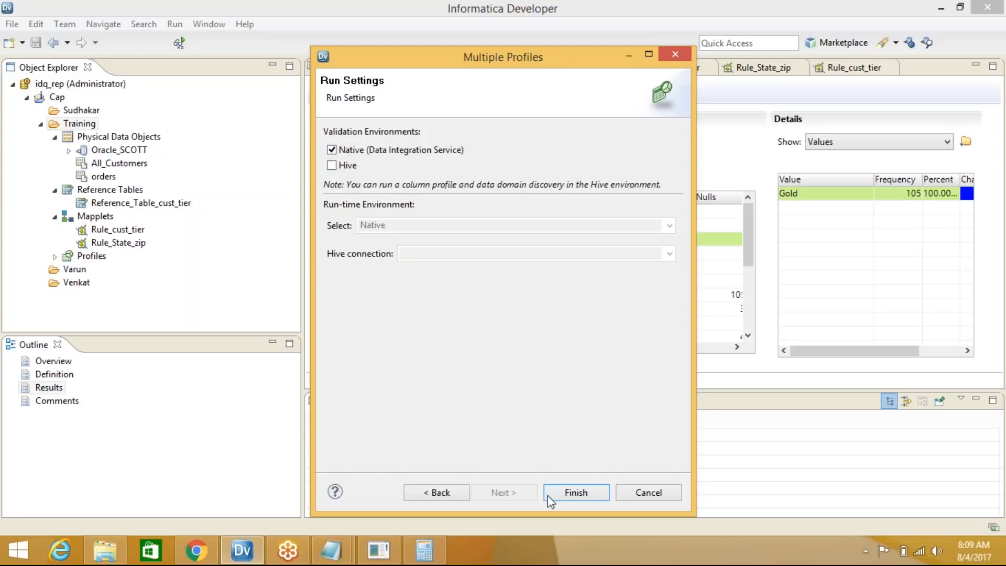
{"action": "left_click", "coordinate": [597, 495]}
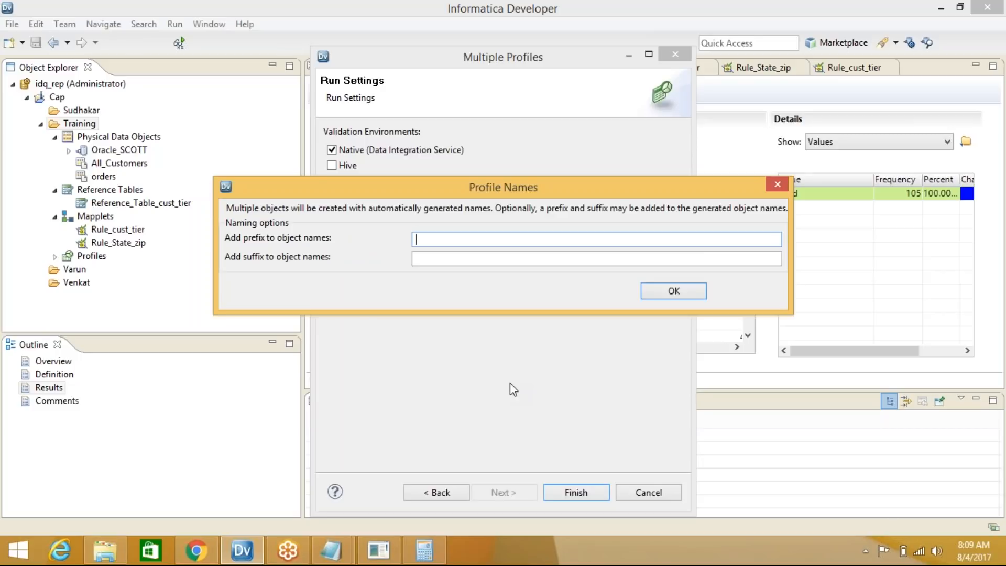
{"action": "type", "text": "Profile_"}
{"action": "left_click", "coordinate": [674, 291]}
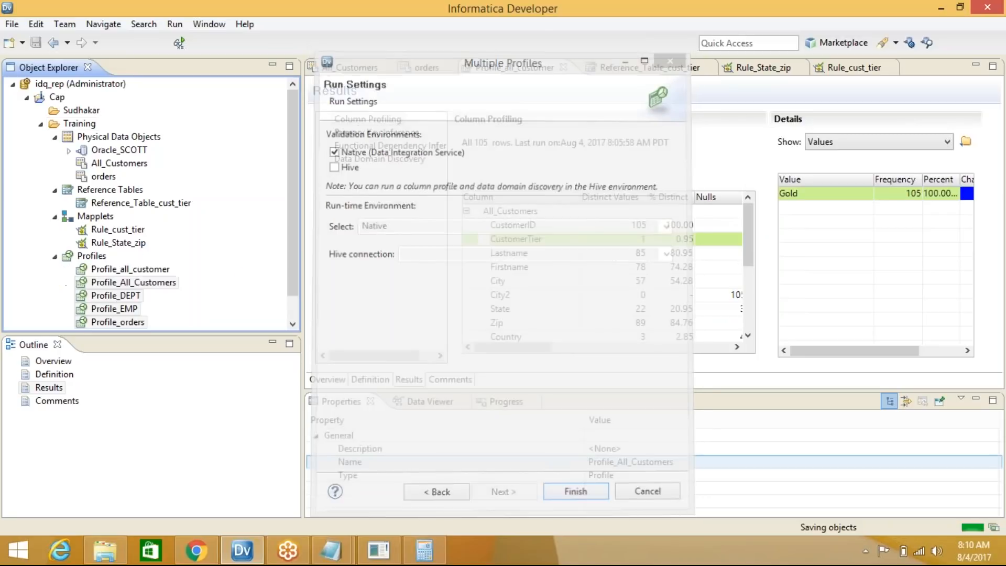
{"action": "left_click_drag", "start_coordinate": [303, 168], "coordinate": [379, 244]}
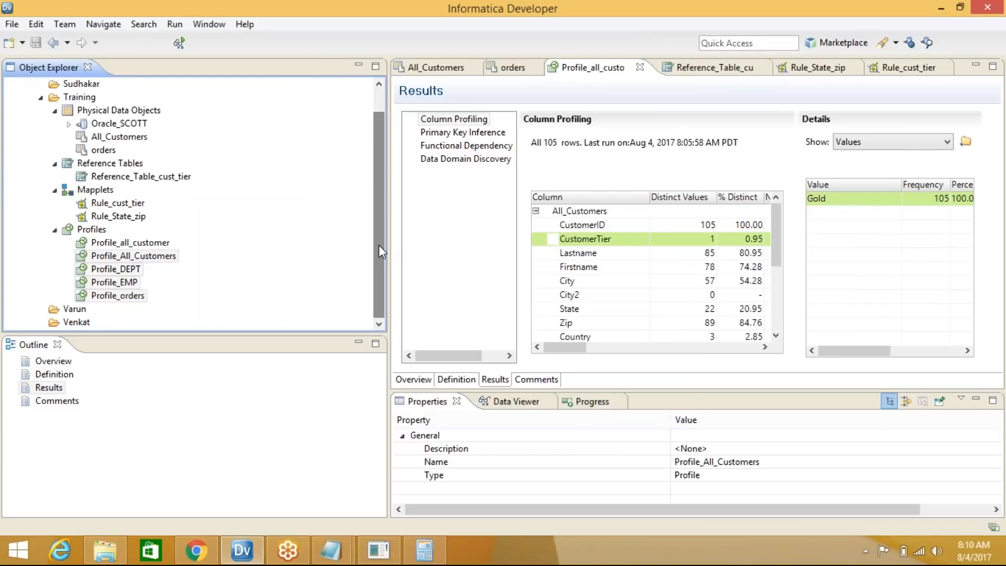
Inspect the properties of the new Profile_DEPT and Profile_EMP profiles
{"action": "left_click", "coordinate": [121, 269]}
{"action": "left_click", "coordinate": [125, 287]}
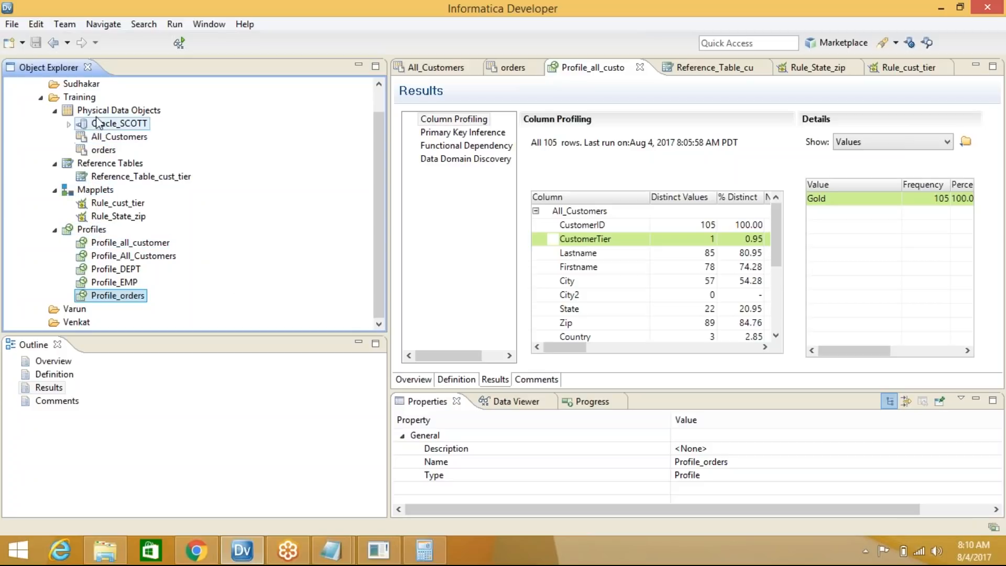
Start a new Enterprise Discovery Profile in Training named Profile_all_cust_orders
{"action": "right_click", "coordinate": [90, 98]}
{"action": "mouse_move", "coordinate": [119, 111]}
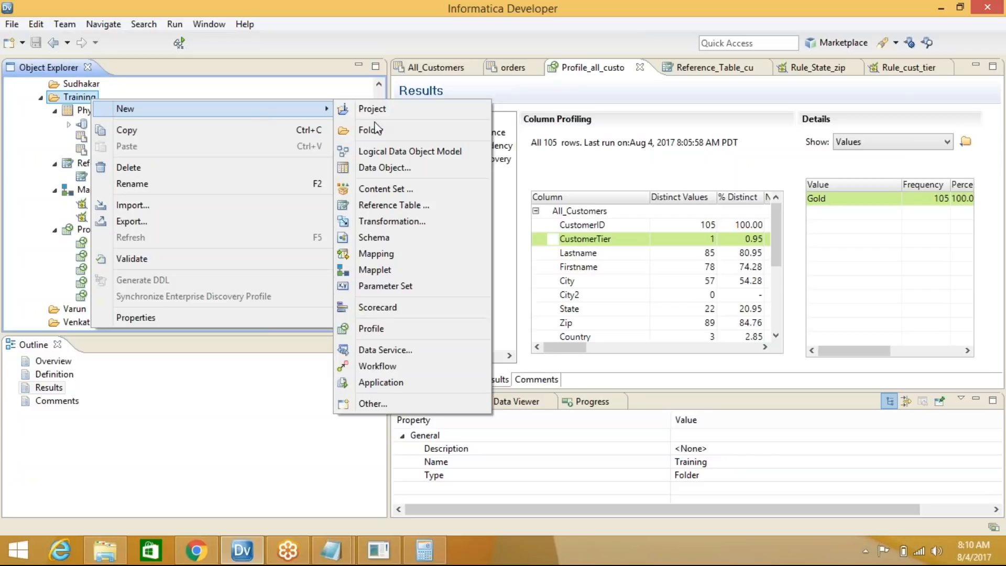
{"action": "left_click", "coordinate": [417, 332]}
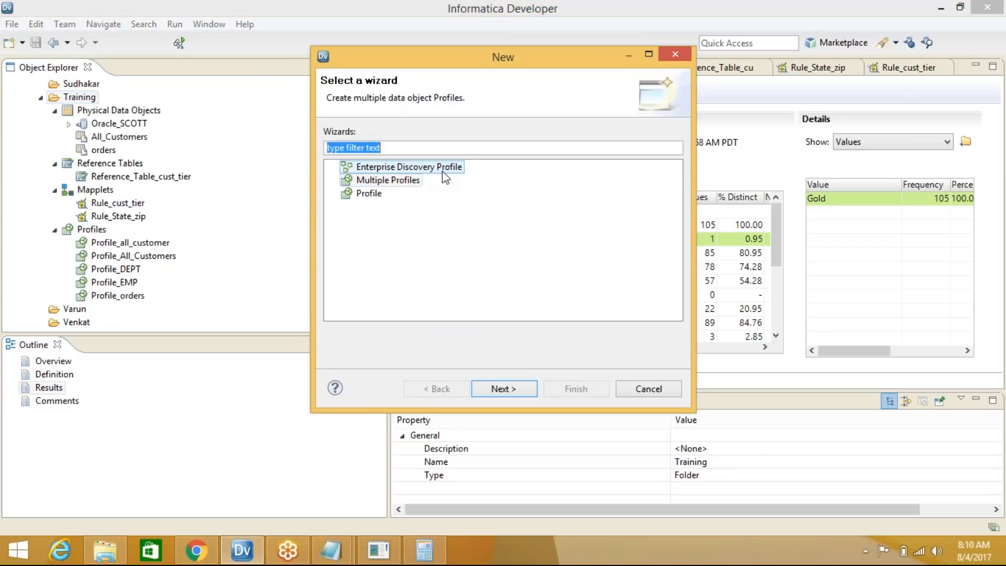
{"action": "left_click", "coordinate": [442, 169]}
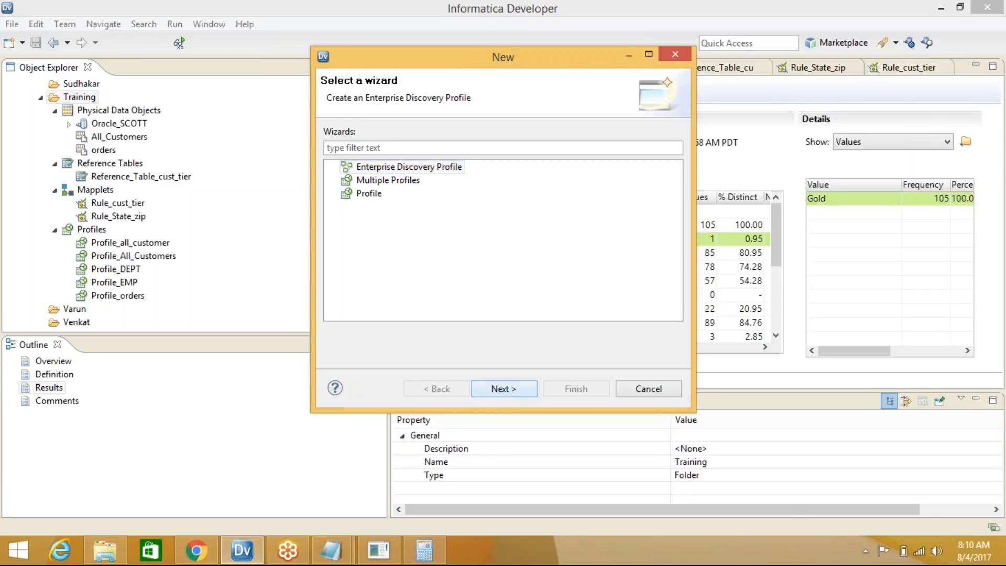
{"action": "left_click", "coordinate": [500, 389]}
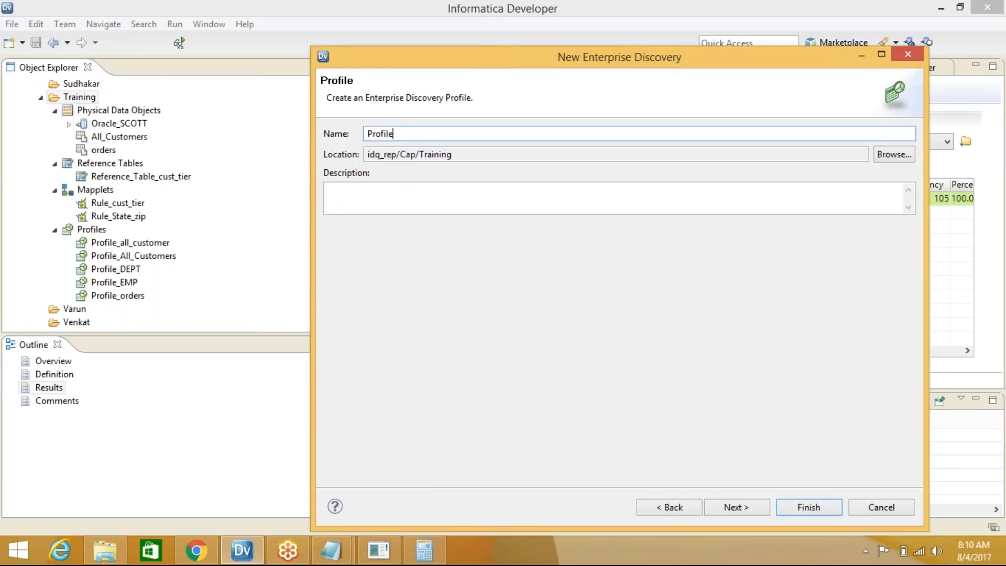
{"action": "type", "text": "cus"}
{"action": "key", "text": "BackSpace"}
{"action": "key", "text": "BackSpace"}
{"action": "type", "text": "all_cust_orders"}
Add the All_Customers and orders data objects from Training to the discovery profile
{"action": "left_click", "coordinate": [754, 507]}
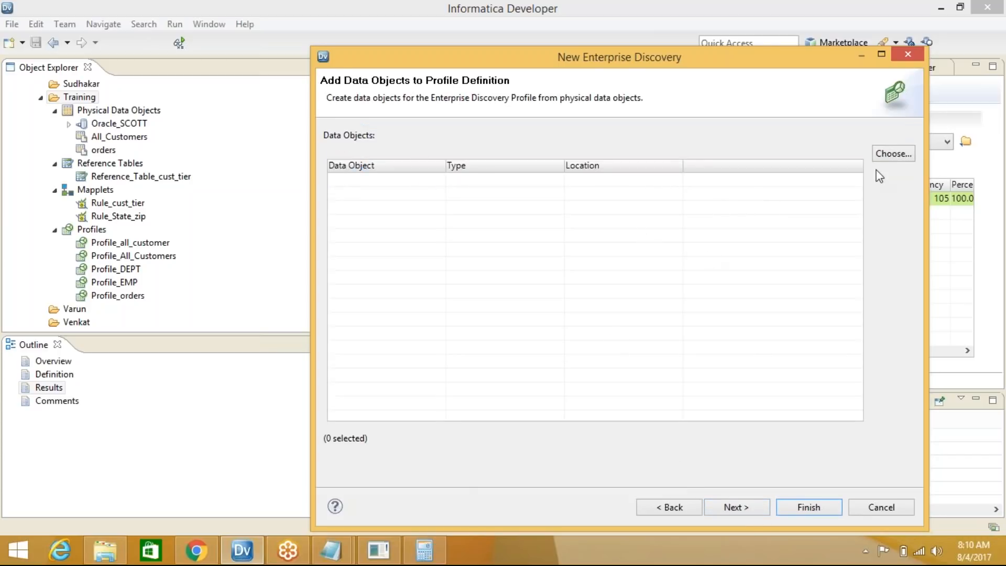
{"action": "left_click", "coordinate": [892, 155]}
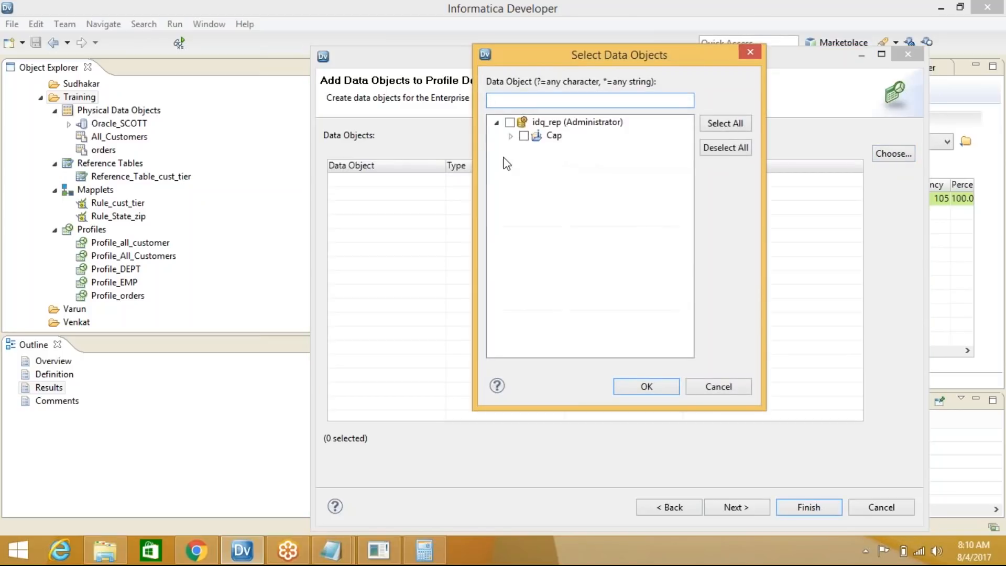
{"action": "left_click", "coordinate": [509, 135]}
{"action": "left_click", "coordinate": [525, 149]}
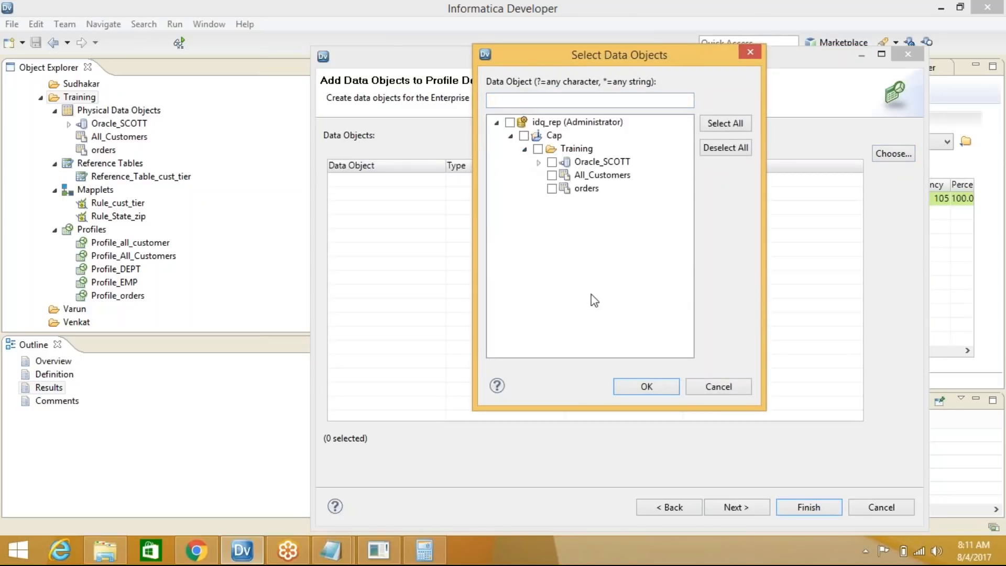
{"action": "left_click", "coordinate": [552, 175]}
{"action": "left_click", "coordinate": [552, 189]}
{"action": "left_click", "coordinate": [664, 389]}
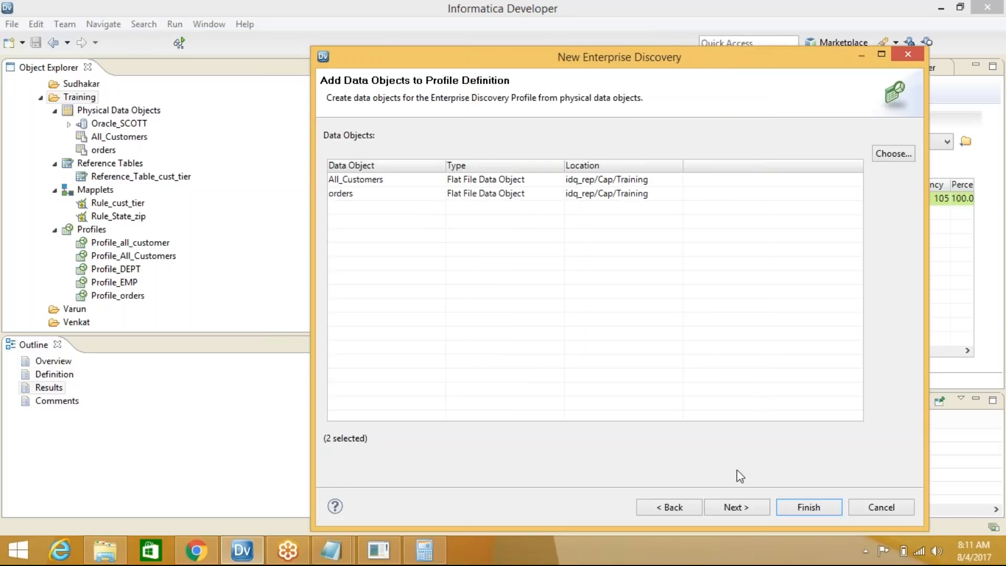
Review the data domain discovery options, then finish to create and run the profile
{"action": "left_click", "coordinate": [736, 508]}
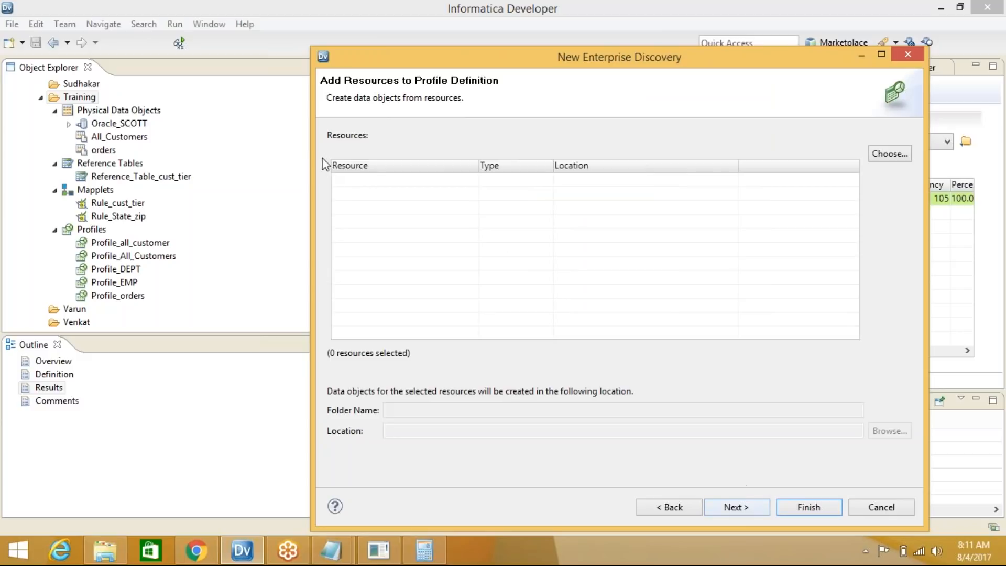
{"action": "left_click", "coordinate": [749, 509]}
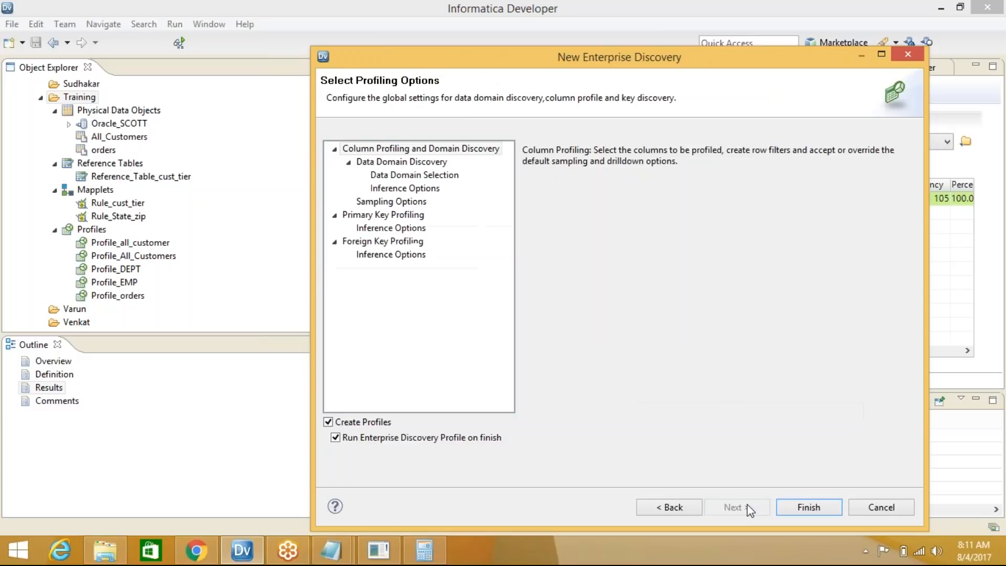
{"action": "left_click", "coordinate": [407, 162]}
{"action": "left_click", "coordinate": [411, 176]}
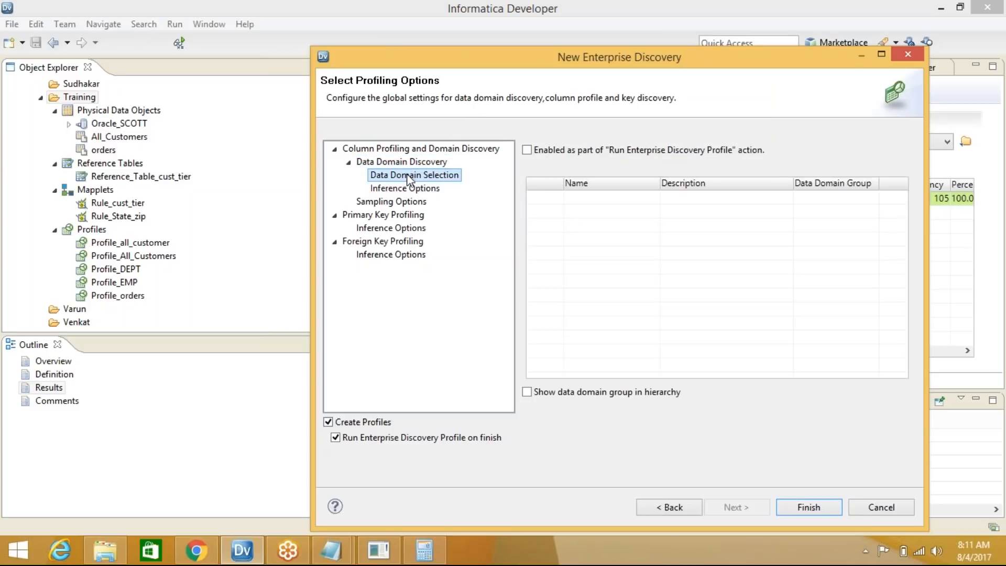
{"action": "left_click", "coordinate": [428, 190]}
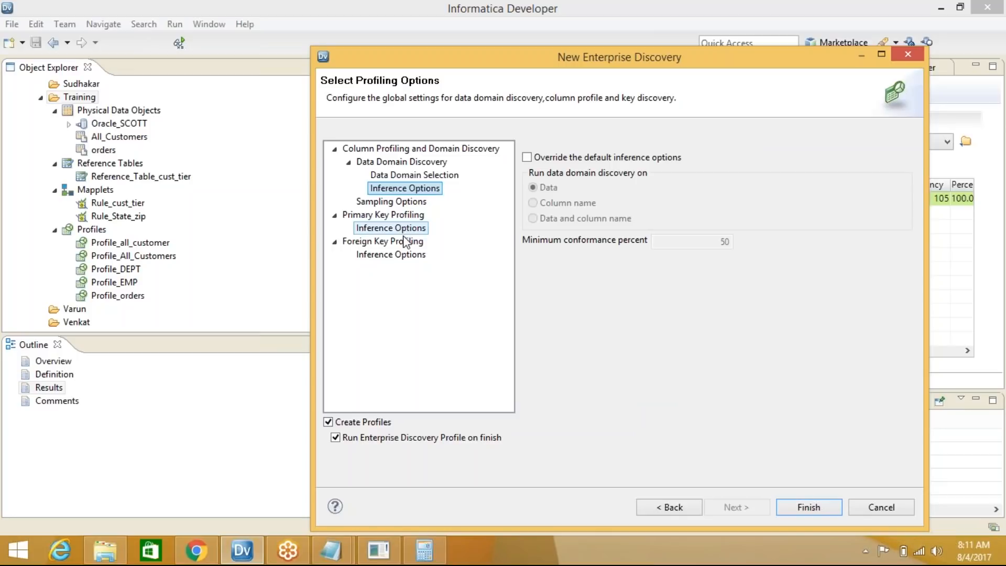
{"action": "left_click", "coordinate": [823, 507]}
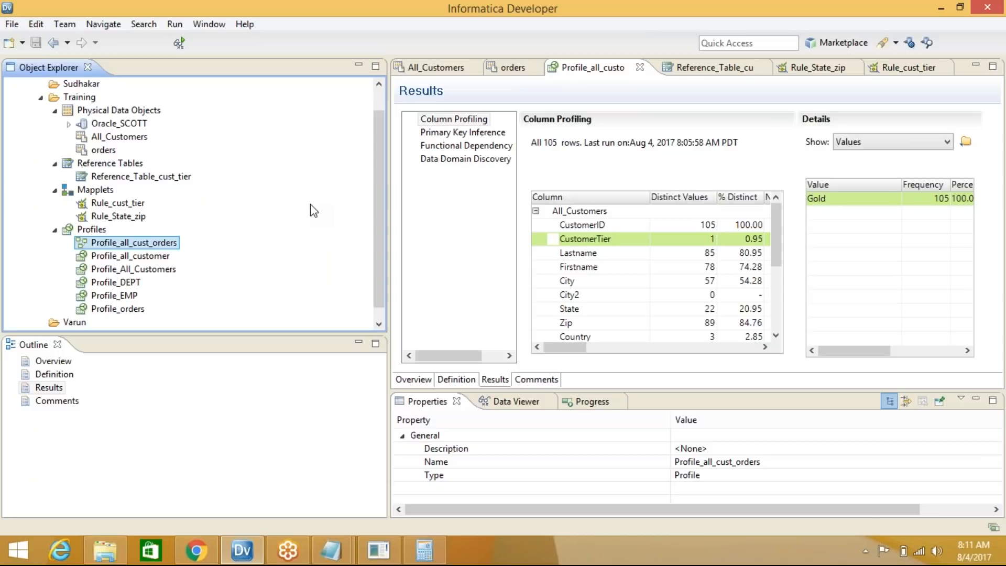
Disconnect from the idq_rep repository and reconnect to it
{"action": "scroll", "coordinate": [378, 197], "scroll_direction": "up", "scroll_amount": 1}
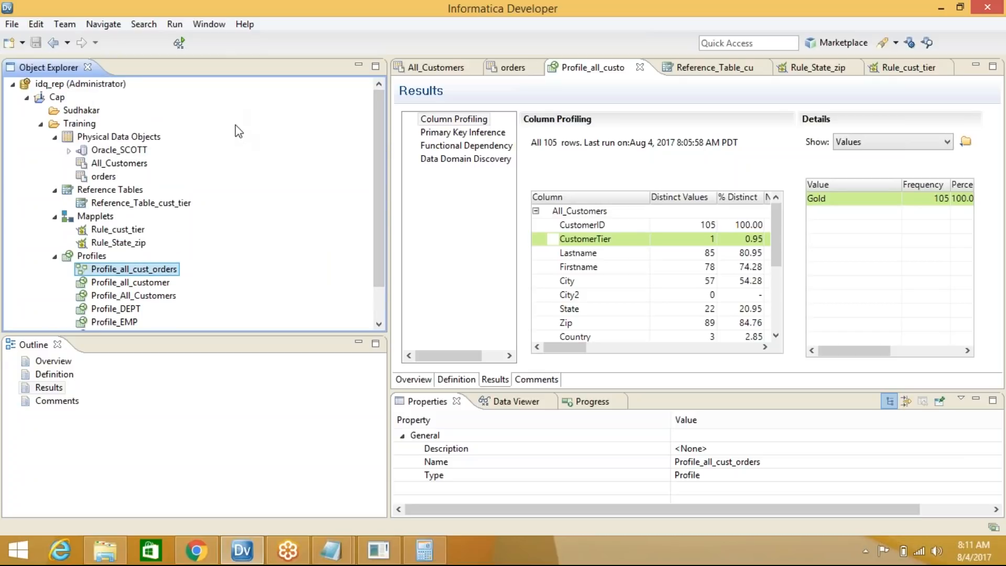
{"action": "right_click", "coordinate": [89, 85]}
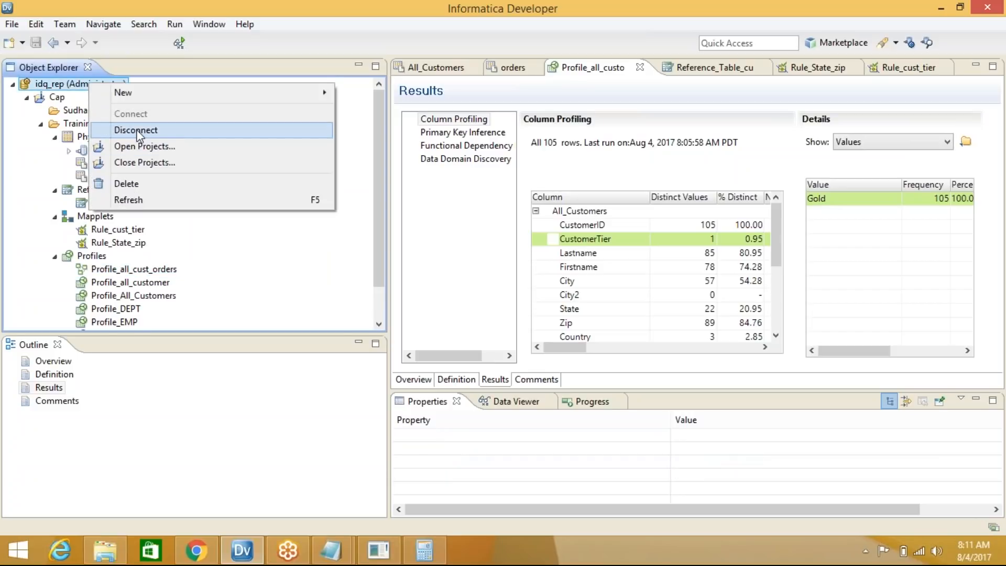
{"action": "left_click", "coordinate": [137, 131]}
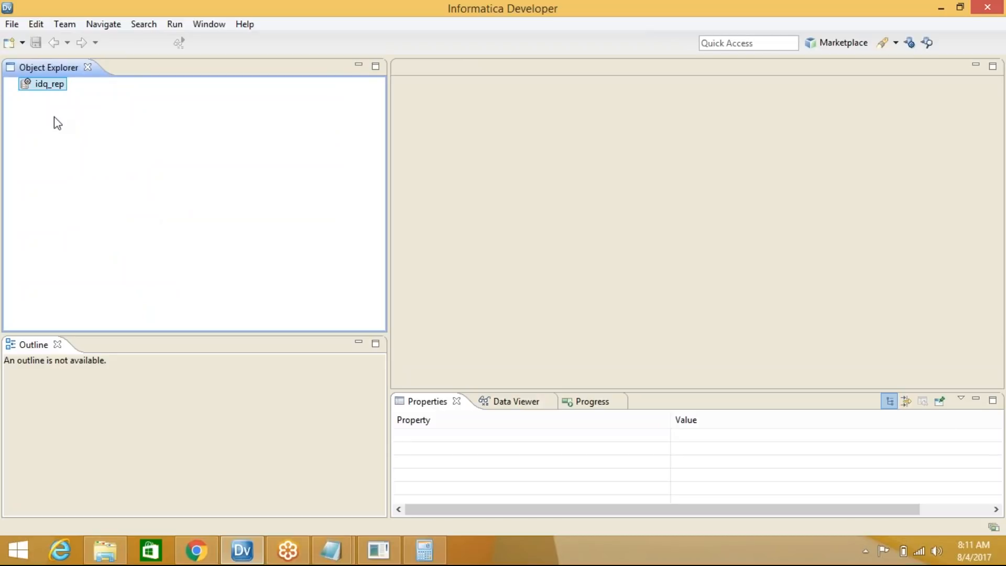
{"action": "double_click", "coordinate": [50, 85]}
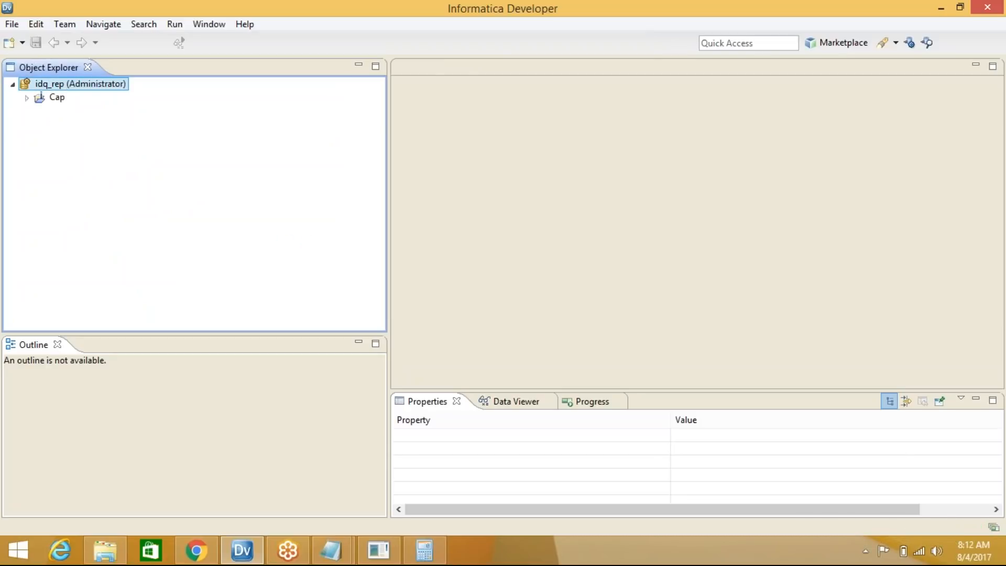
Expand Cap > Training > Profiles and bring up actions for Profile_all_cust_orders
{"action": "double_click", "coordinate": [57, 98]}
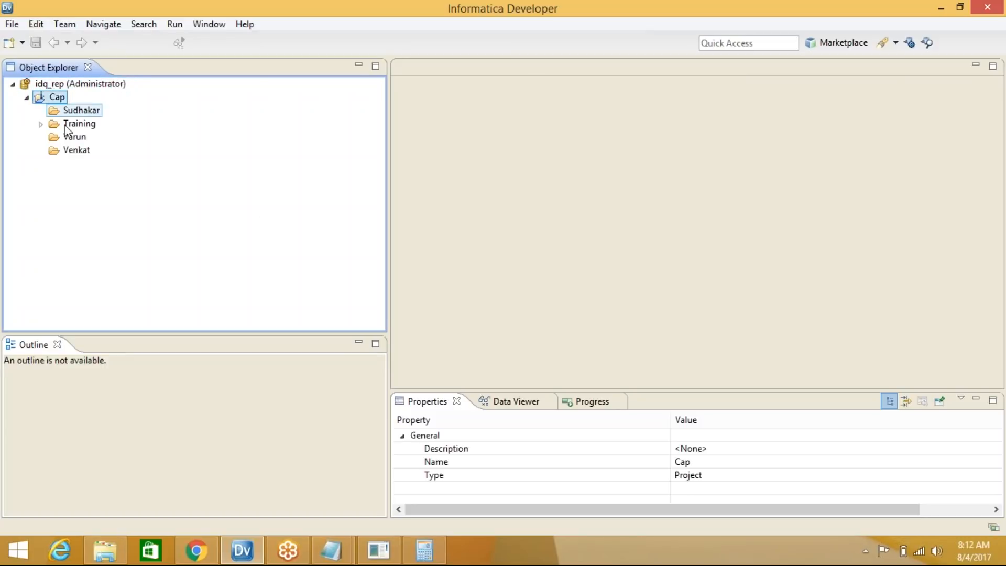
{"action": "double_click", "coordinate": [80, 126]}
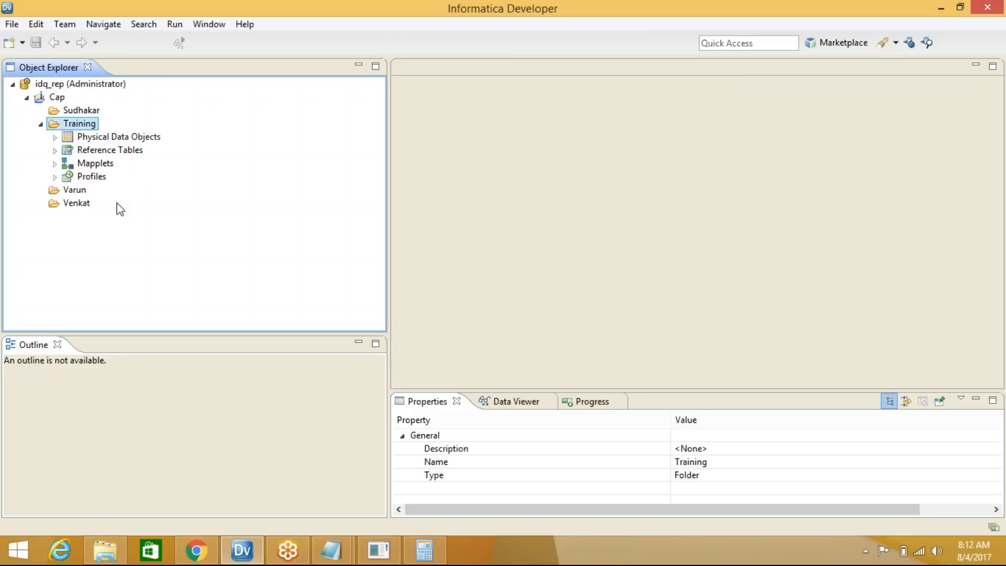
{"action": "double_click", "coordinate": [93, 178]}
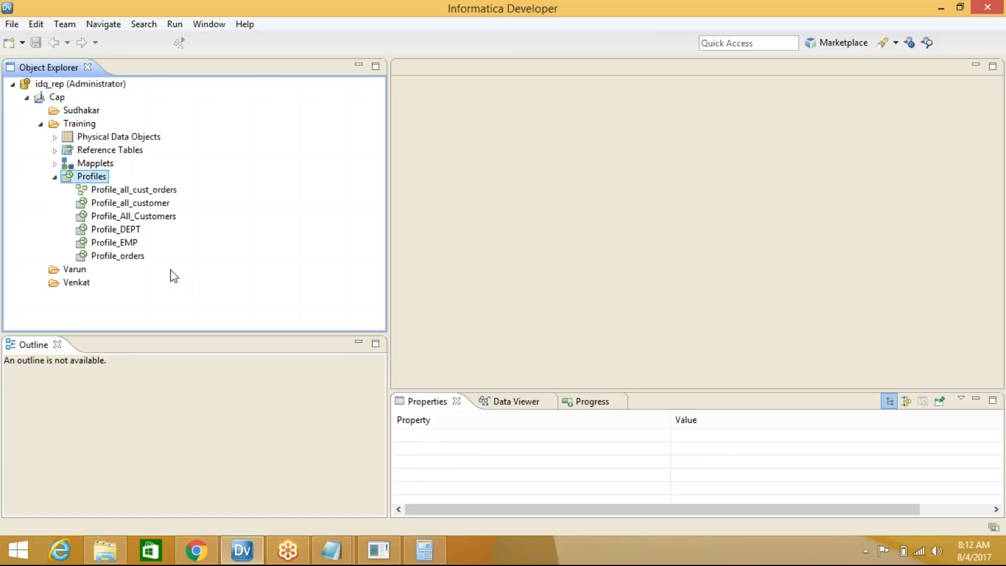
{"action": "left_click", "coordinate": [130, 191]}
{"action": "right_click", "coordinate": [130, 192]}
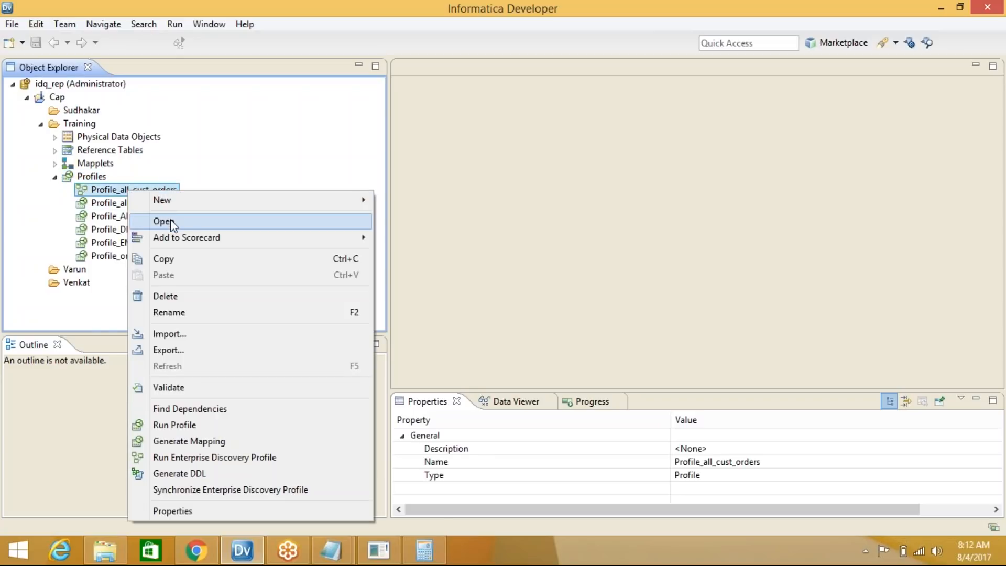
{"action": "left_click", "coordinate": [500, 211]}
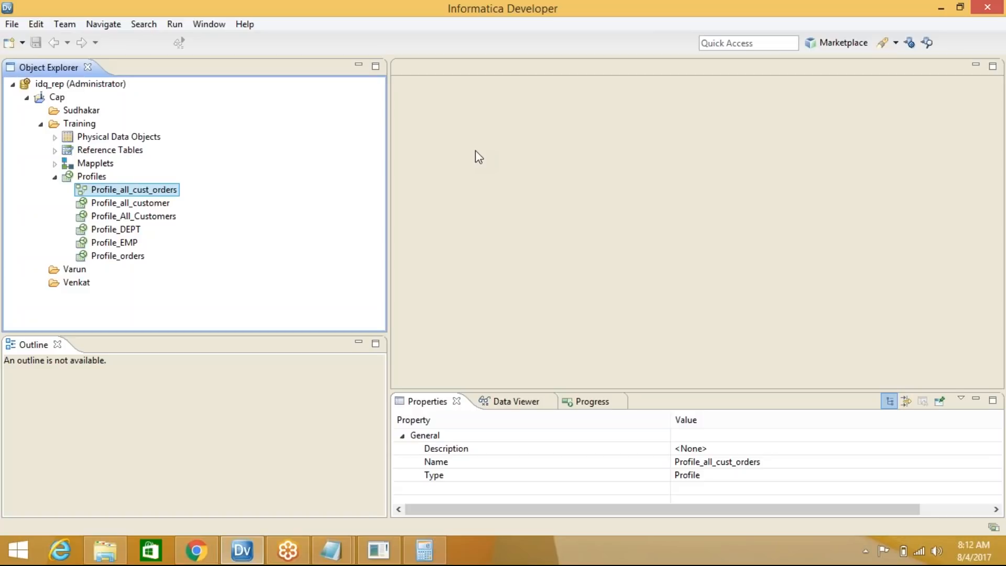
{"action": "right_click", "coordinate": [162, 191]}
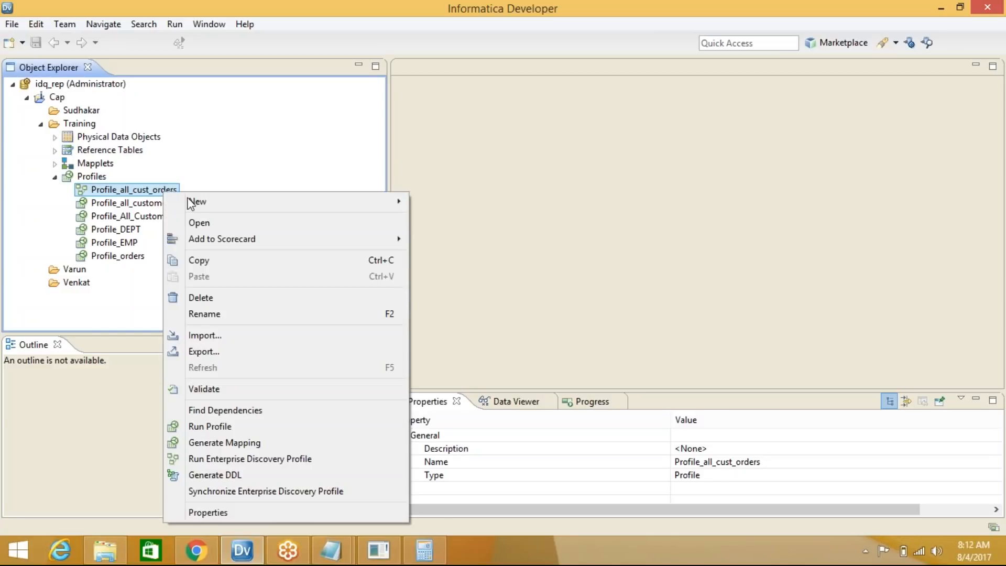
Open Profile_all_cust_orders, widen the editor, and tick All_Customers and orders in the Outline
{"action": "left_click", "coordinate": [234, 225]}
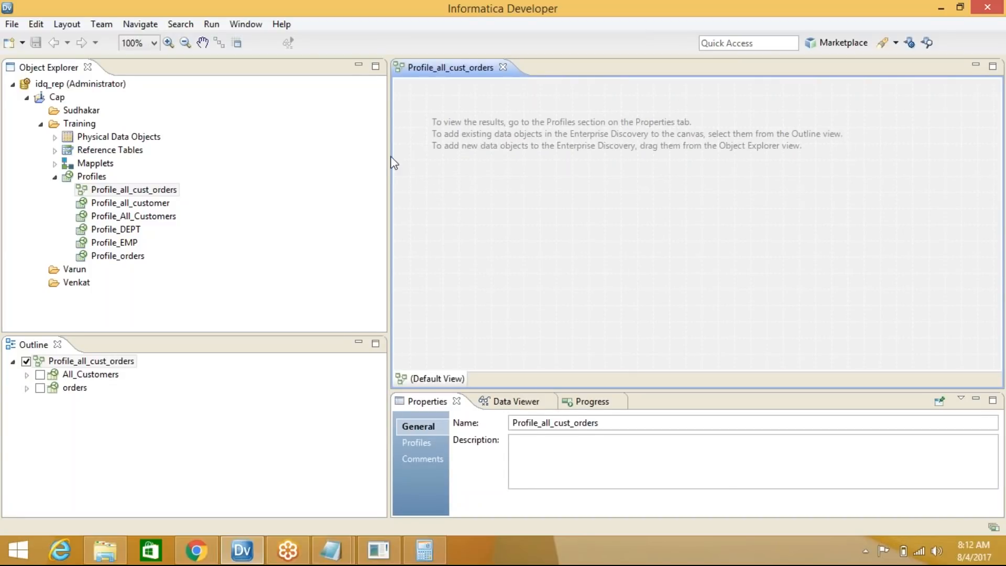
{"action": "left_click_drag", "start_coordinate": [393, 163], "coordinate": [303, 152]}
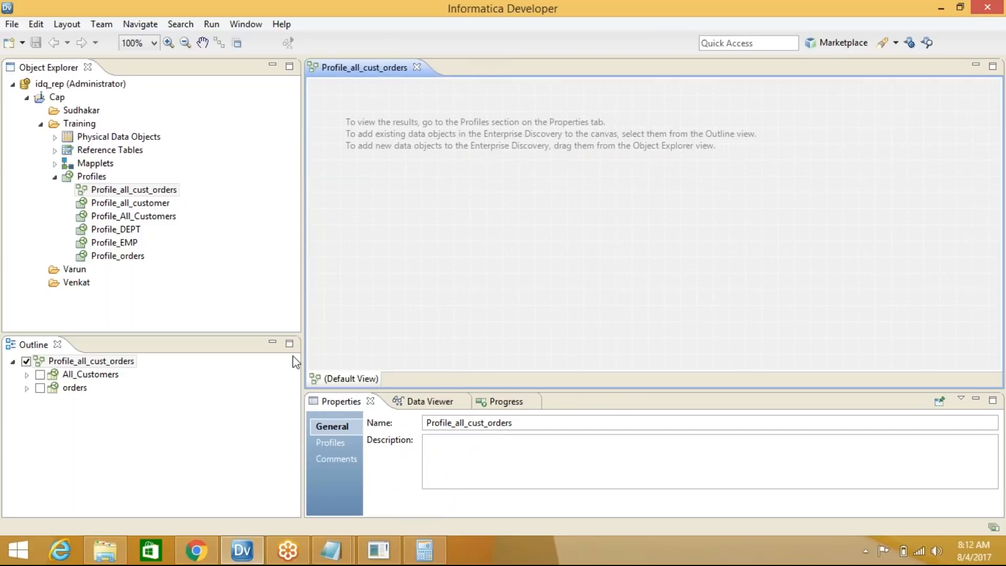
{"action": "left_click", "coordinate": [40, 374]}
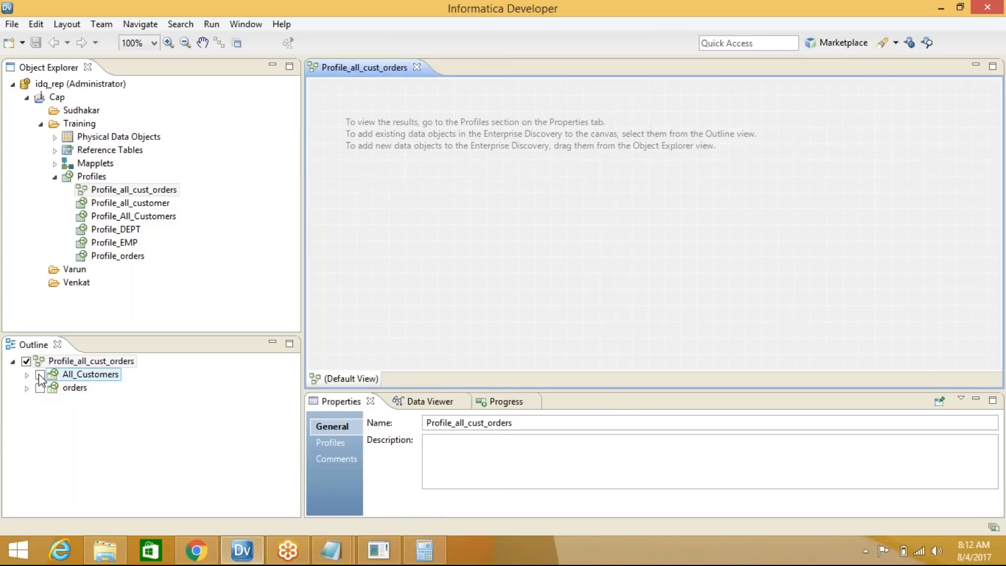
{"action": "left_click", "coordinate": [40, 375]}
{"action": "left_click", "coordinate": [40, 388]}
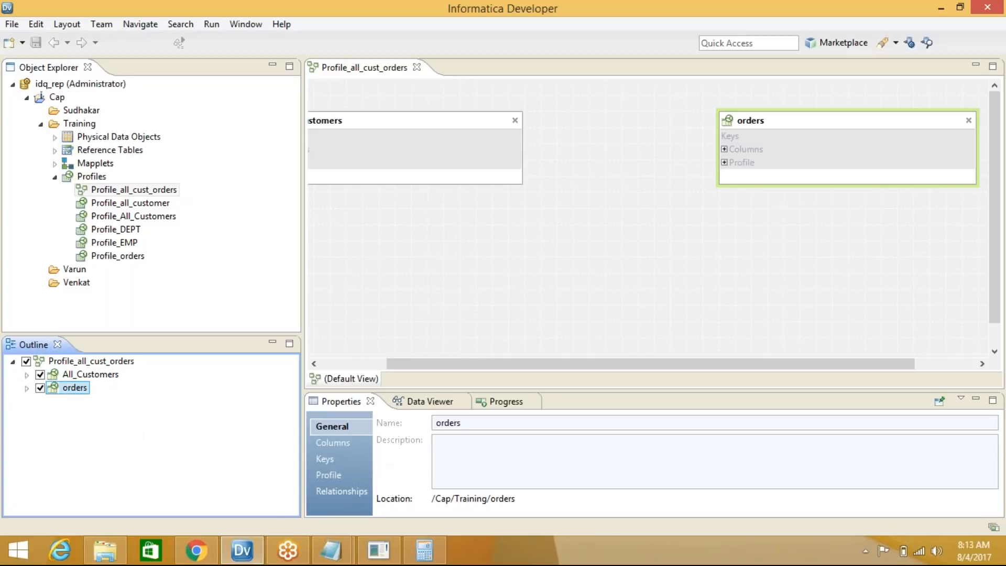
{"action": "left_click_drag", "start_coordinate": [547, 363], "coordinate": [422, 365]}
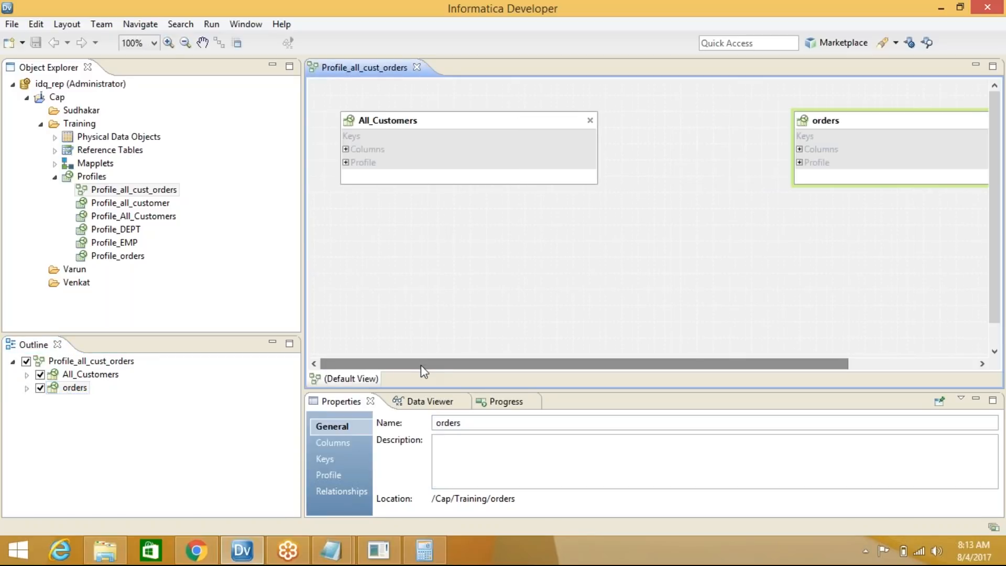
{"action": "left_click", "coordinate": [835, 116]}
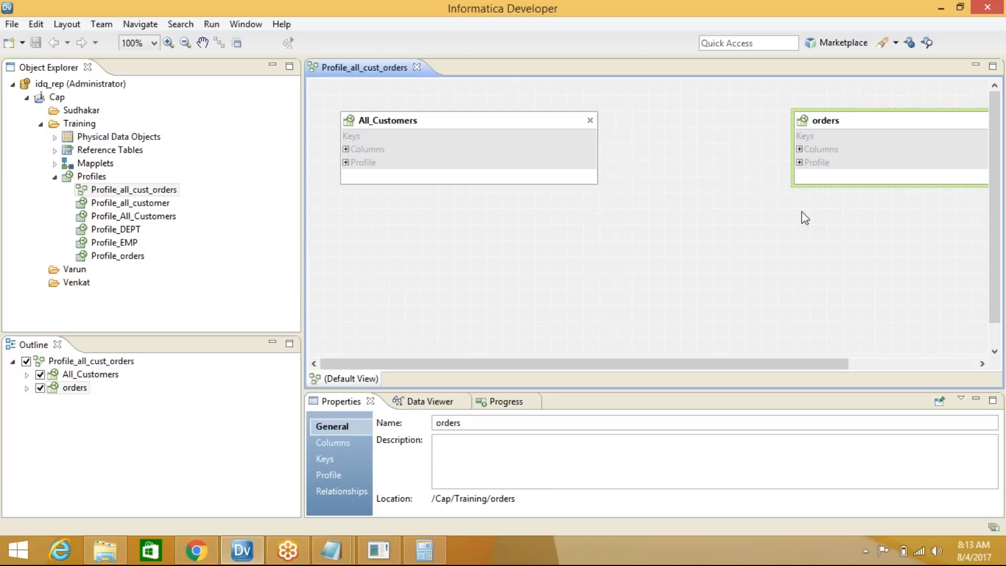
{"action": "left_click", "coordinate": [514, 126]}
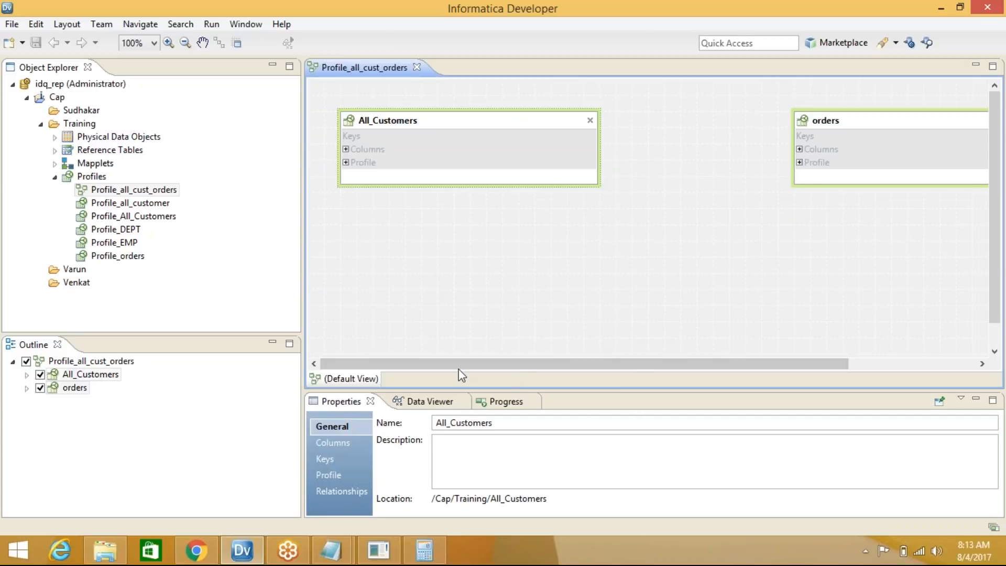
{"action": "mouse_move", "coordinate": [533, 127]}
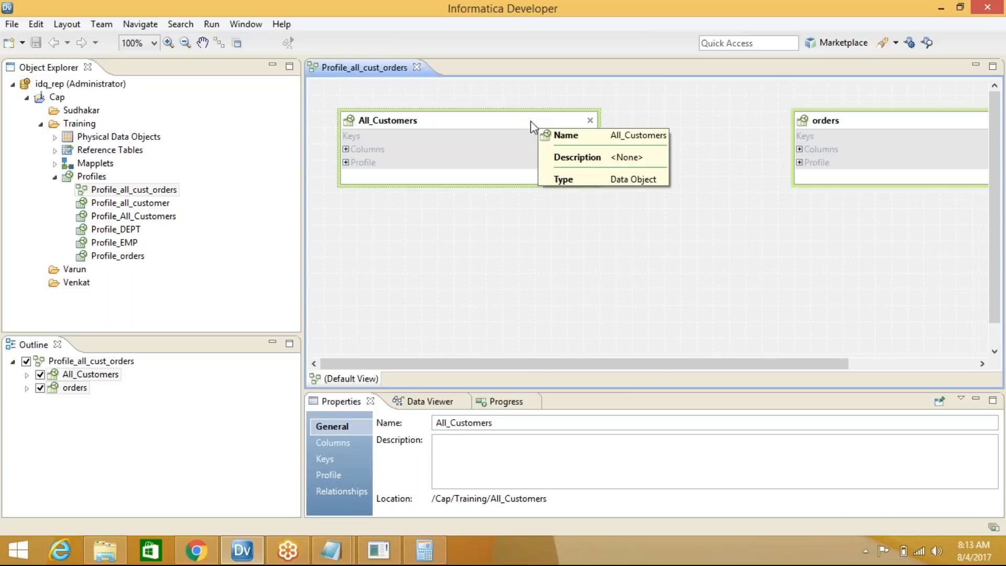
Start a Join Profile from the All_Customers box, keeping the name Profile_All_Customers_orders
{"action": "right_click", "coordinate": [531, 121]}
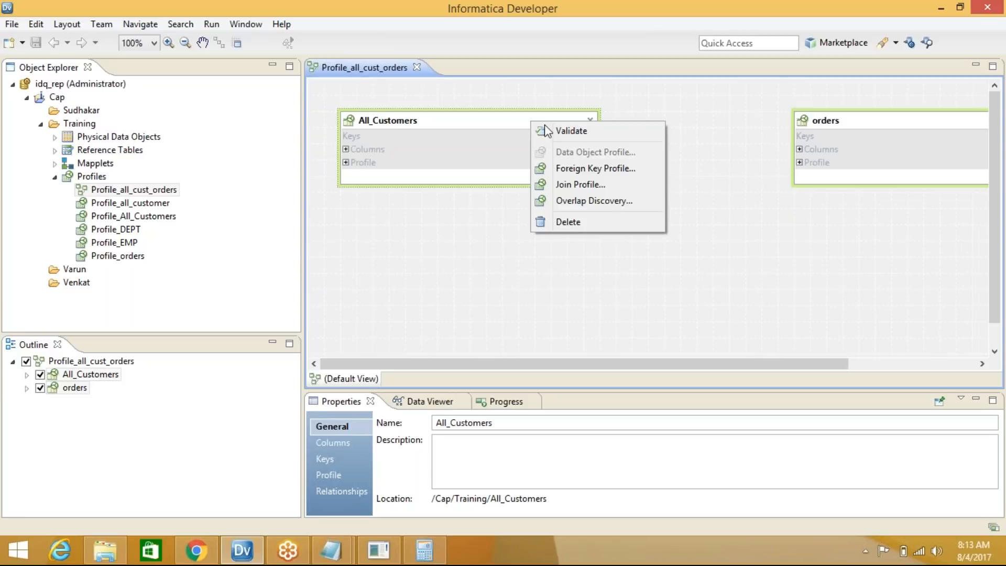
{"action": "left_click", "coordinate": [622, 189]}
{"action": "left_click", "coordinate": [417, 124]}
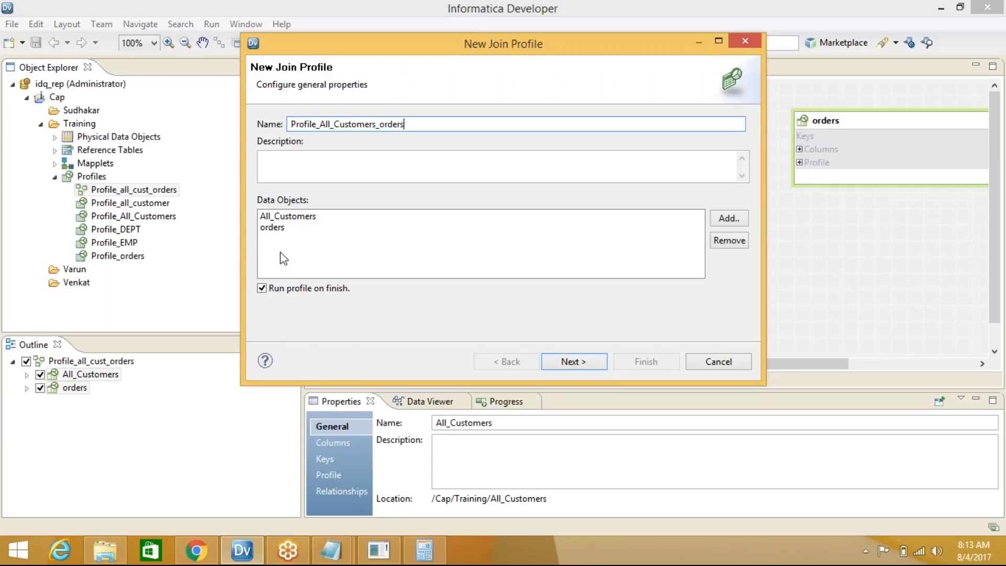
Exclude CompanyAddress, DeliveryAddress, CompanyCity/State/Zip, PaymentTerms, DeliveryOption, DeliveryVendor and ConfirmationCode columns
{"action": "left_click", "coordinate": [572, 362]}
{"action": "left_click_drag", "start_coordinate": [737, 167], "coordinate": [726, 144]}
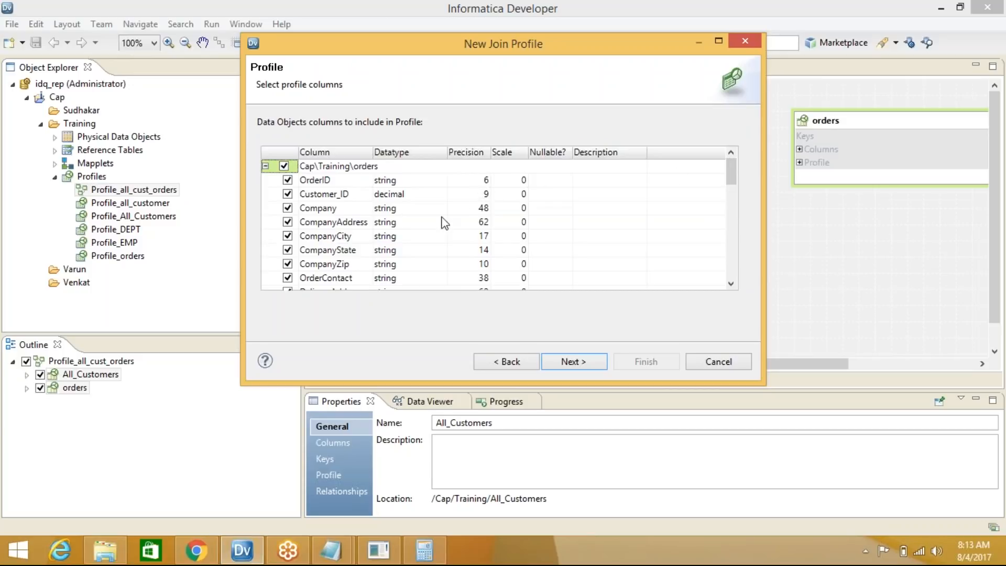
{"action": "left_click", "coordinate": [288, 222]}
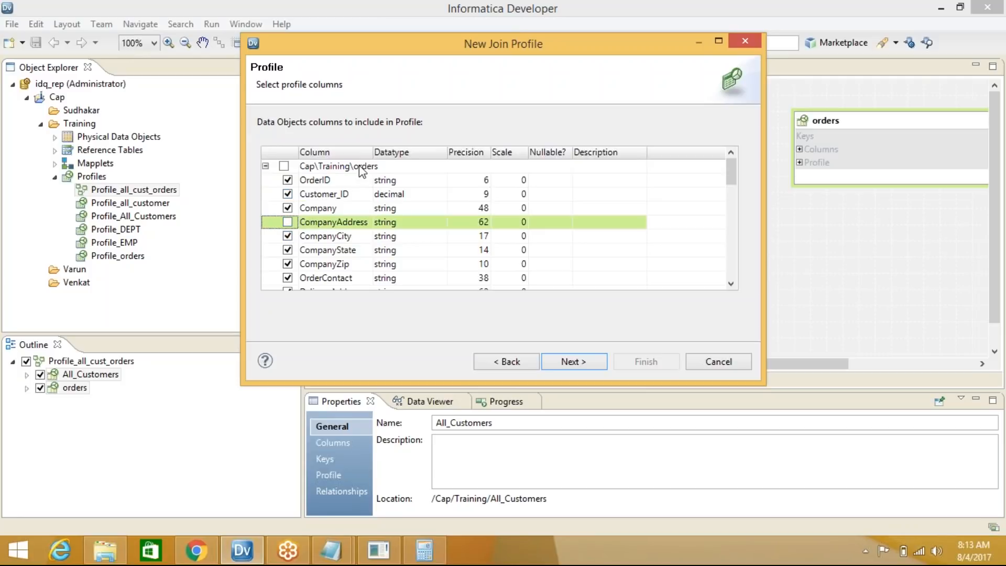
{"action": "left_click_drag", "start_coordinate": [373, 152], "coordinate": [470, 152]}
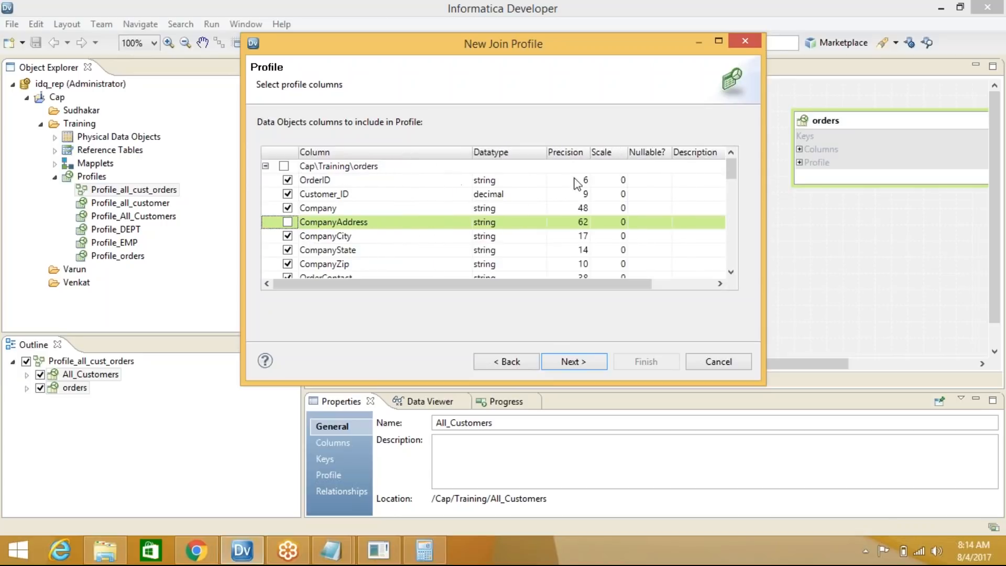
{"action": "scroll", "coordinate": [350, 257], "scroll_direction": "down", "scroll_amount": 2}
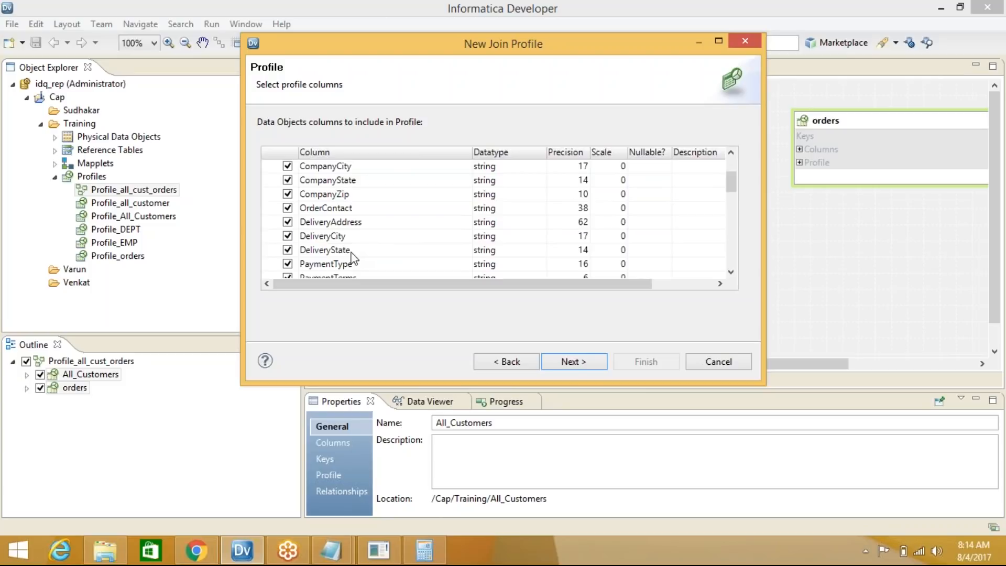
{"action": "left_click", "coordinate": [288, 222]}
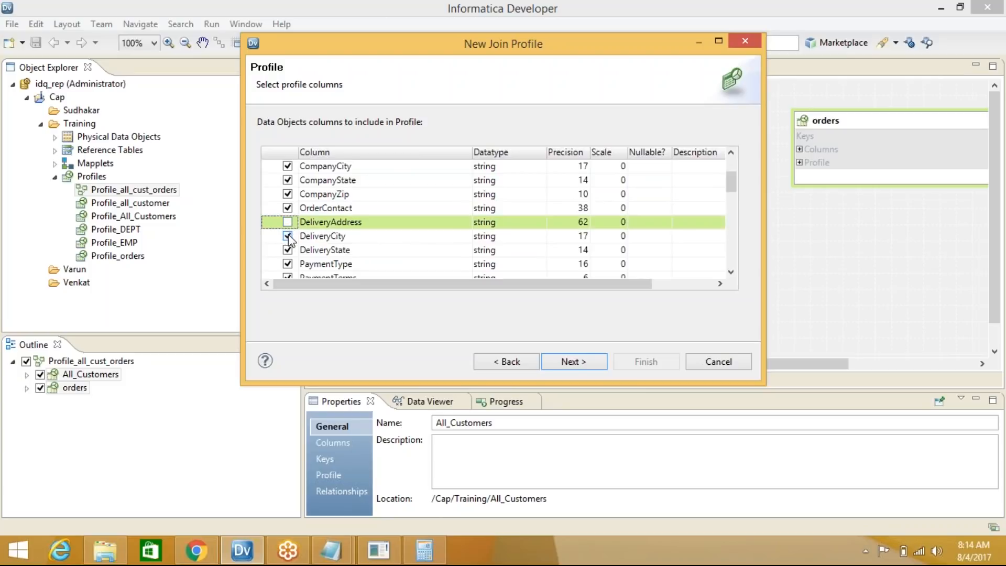
{"action": "left_click", "coordinate": [288, 194]}
{"action": "left_click", "coordinate": [288, 180]}
{"action": "left_click", "coordinate": [287, 166]}
{"action": "scroll", "coordinate": [272, 183], "scroll_direction": "down", "scroll_amount": 2}
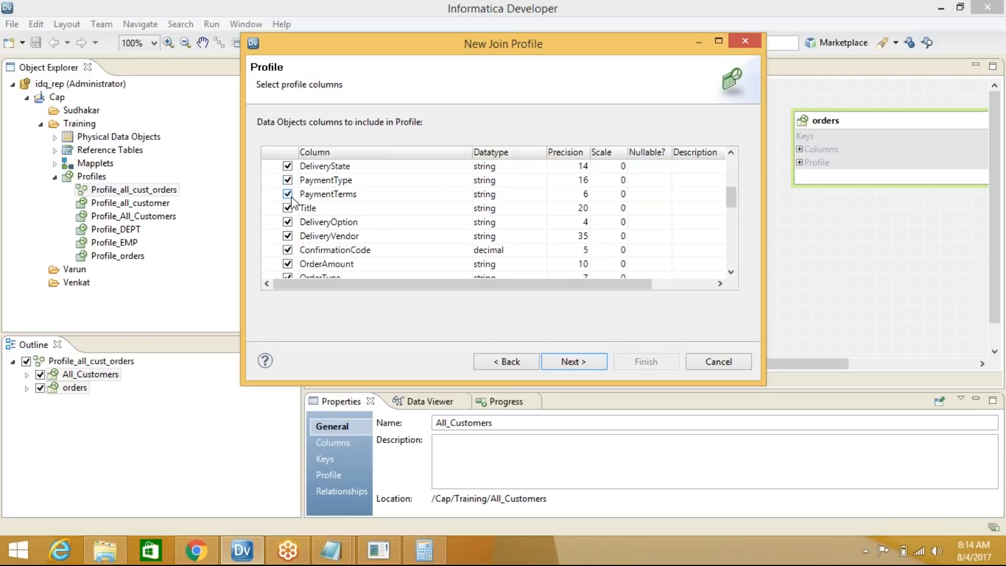
{"action": "left_click", "coordinate": [288, 194]}
{"action": "left_click", "coordinate": [287, 222]}
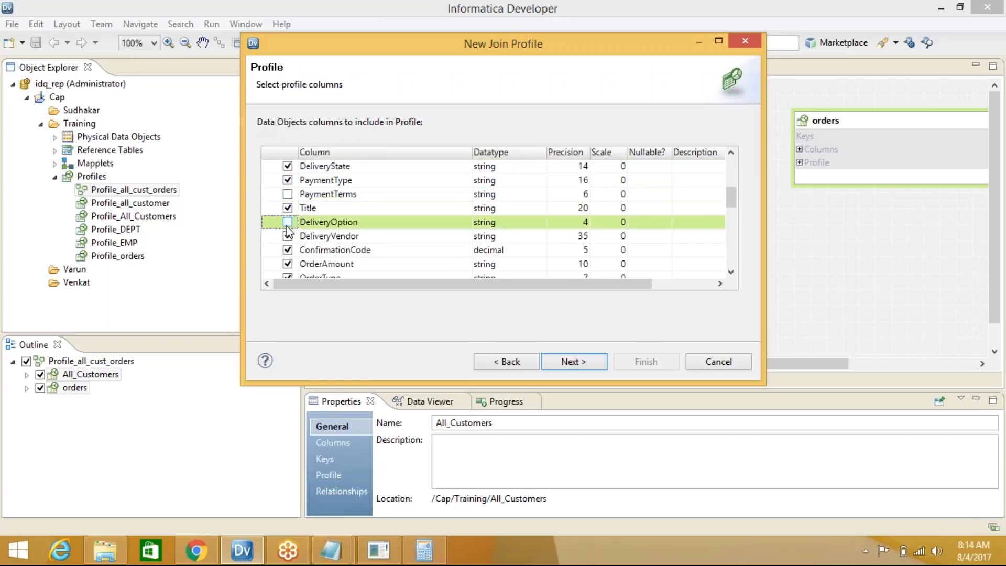
{"action": "left_click", "coordinate": [287, 236]}
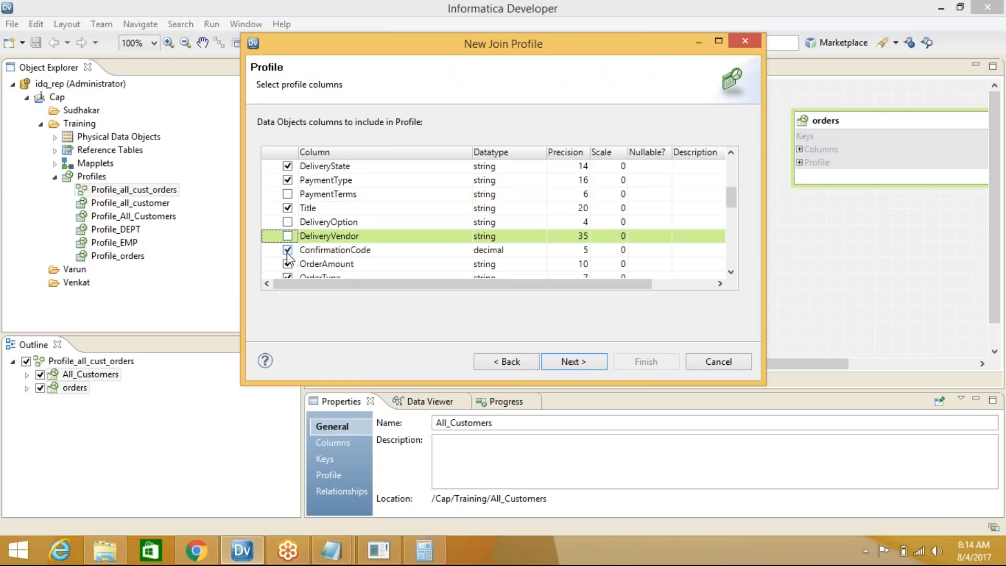
{"action": "left_click", "coordinate": [287, 250]}
{"action": "scroll", "coordinate": [339, 246], "scroll_direction": "down", "scroll_amount": 3}
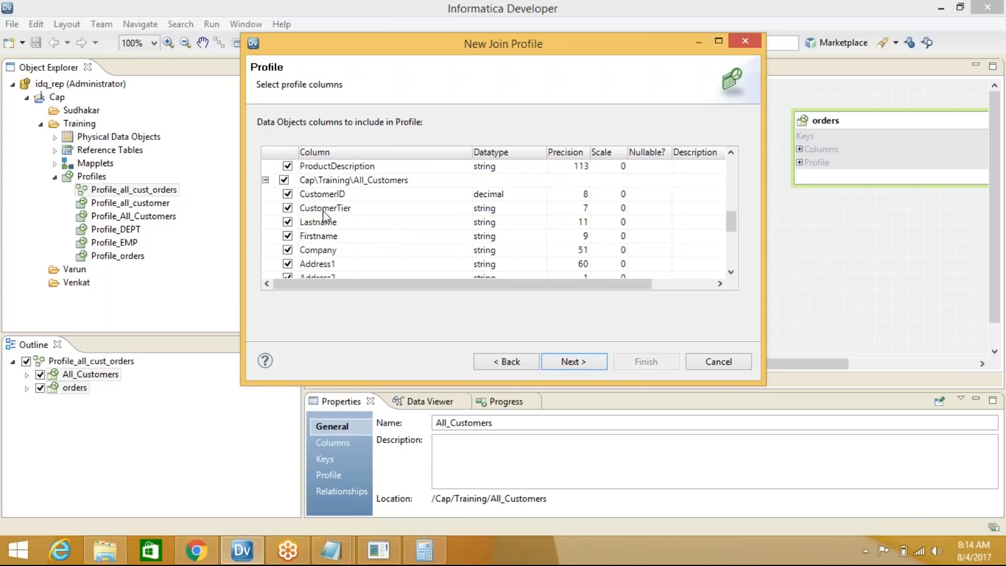
{"action": "scroll", "coordinate": [325, 215], "scroll_direction": "down", "scroll_amount": 1}
Exclude All_Customers' Company, Address1–3, PrefDelivMethod and CreateDate columns from the join profile
{"action": "left_click", "coordinate": [287, 222]}
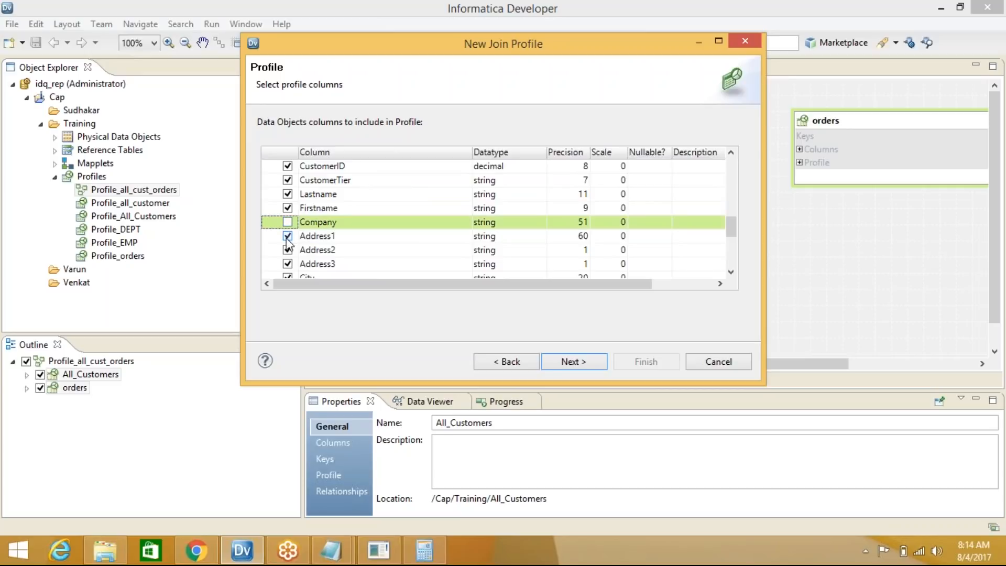
{"action": "left_click", "coordinate": [287, 236]}
{"action": "left_click", "coordinate": [288, 250]}
{"action": "left_click", "coordinate": [287, 264]}
{"action": "scroll", "coordinate": [357, 238], "scroll_direction": "down", "scroll_amount": 3}
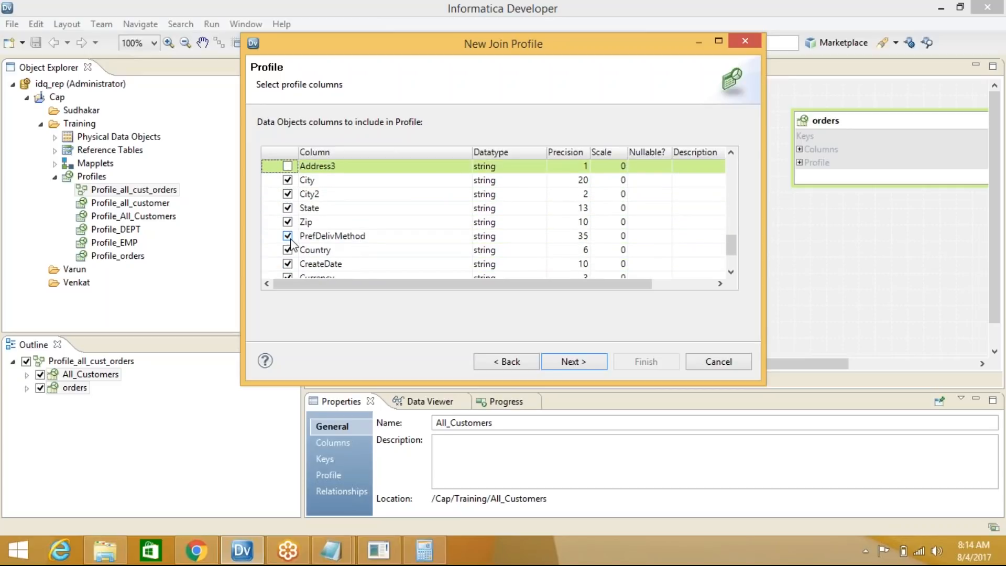
{"action": "left_click", "coordinate": [288, 236]}
{"action": "left_click", "coordinate": [288, 263]}
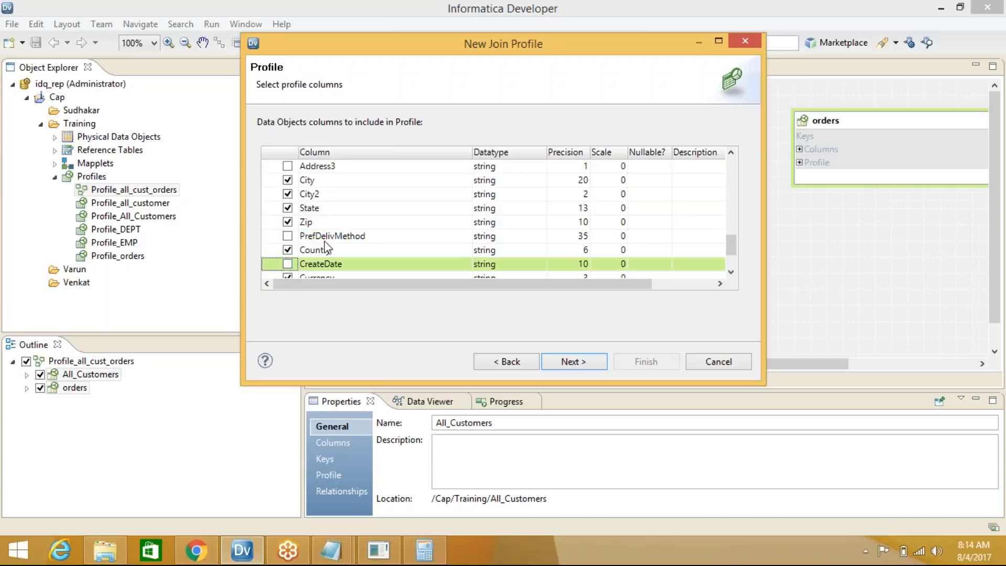
{"action": "scroll", "coordinate": [325, 241], "scroll_direction": "down", "scroll_amount": 2}
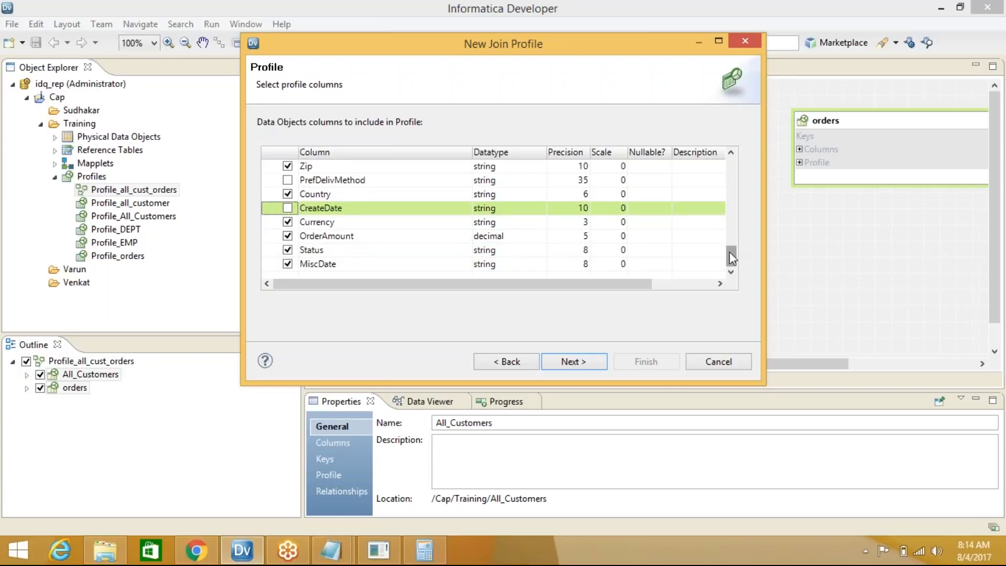
{"action": "left_click_drag", "start_coordinate": [729, 255], "coordinate": [739, 167]}
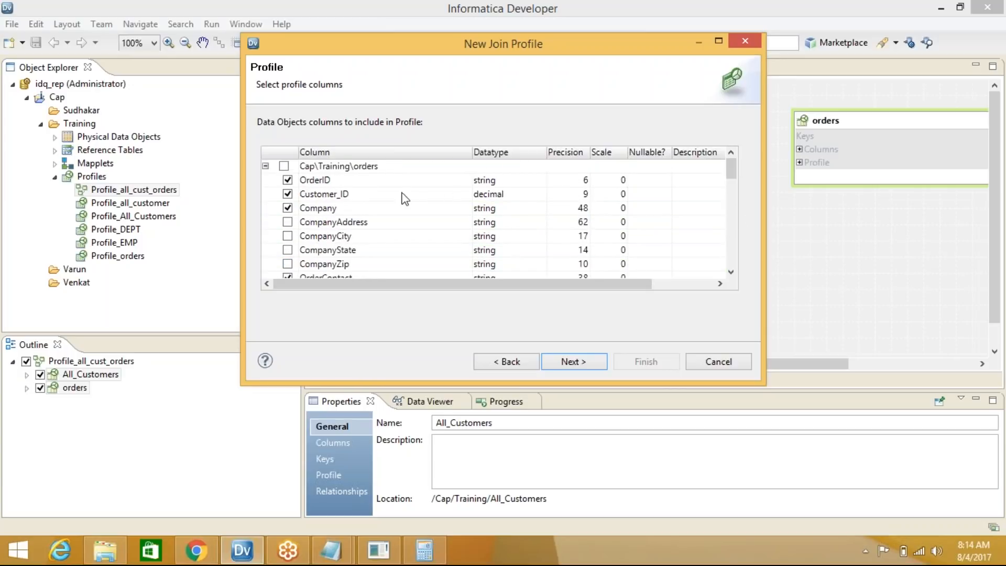
{"action": "left_click", "coordinate": [569, 364]}
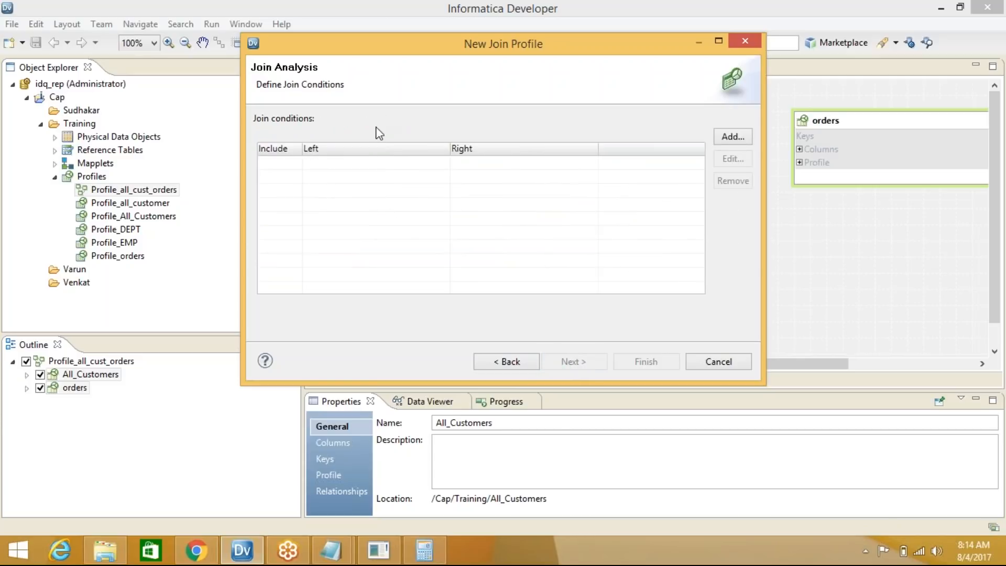
Add a join condition with orders as the left and All_Customers as the right data object
{"action": "left_click_drag", "start_coordinate": [302, 151], "coordinate": [334, 151]}
{"action": "left_click", "coordinate": [737, 138]}
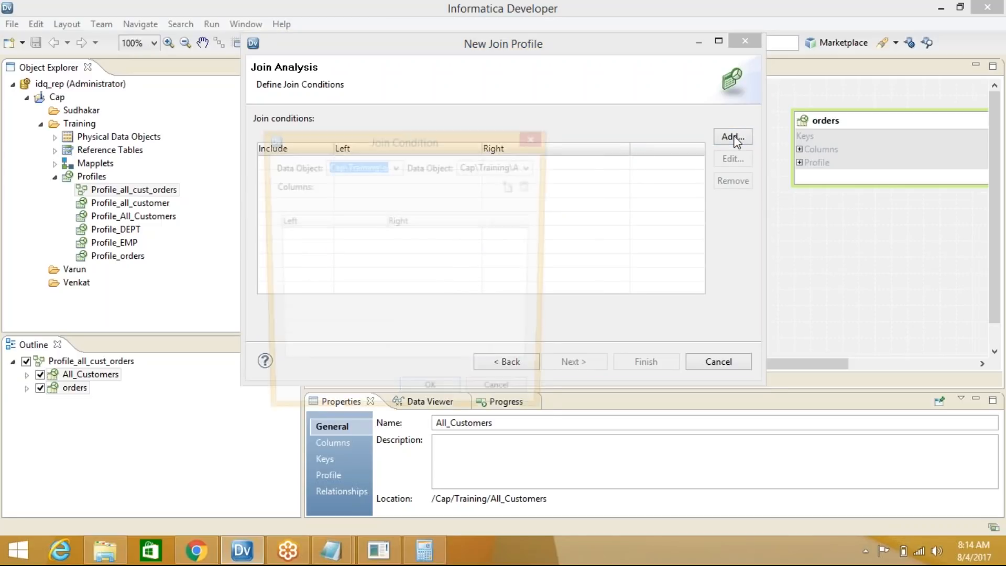
{"action": "left_click", "coordinate": [396, 166]}
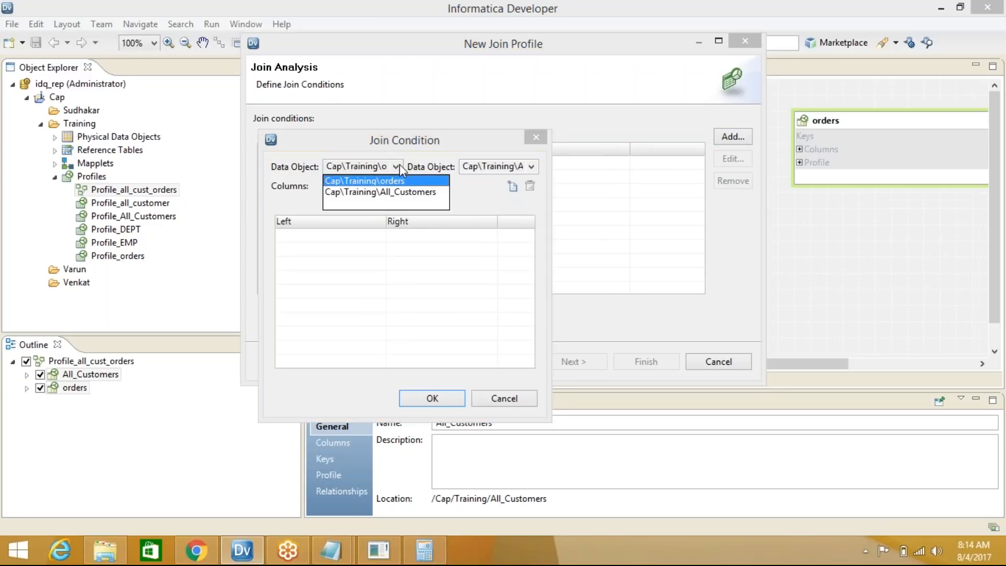
{"action": "left_click", "coordinate": [361, 182]}
{"action": "left_click", "coordinate": [532, 166]}
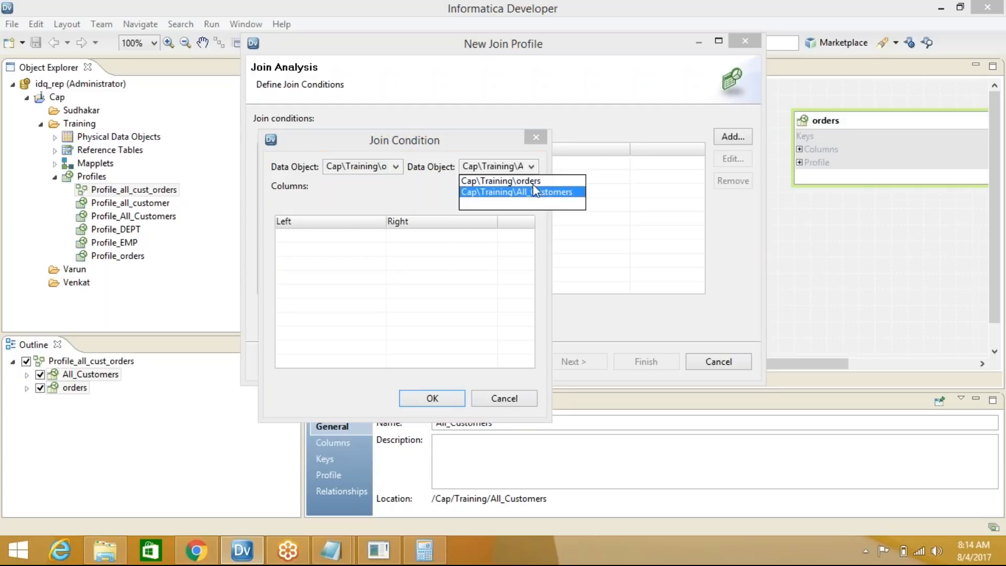
{"action": "left_click", "coordinate": [545, 192]}
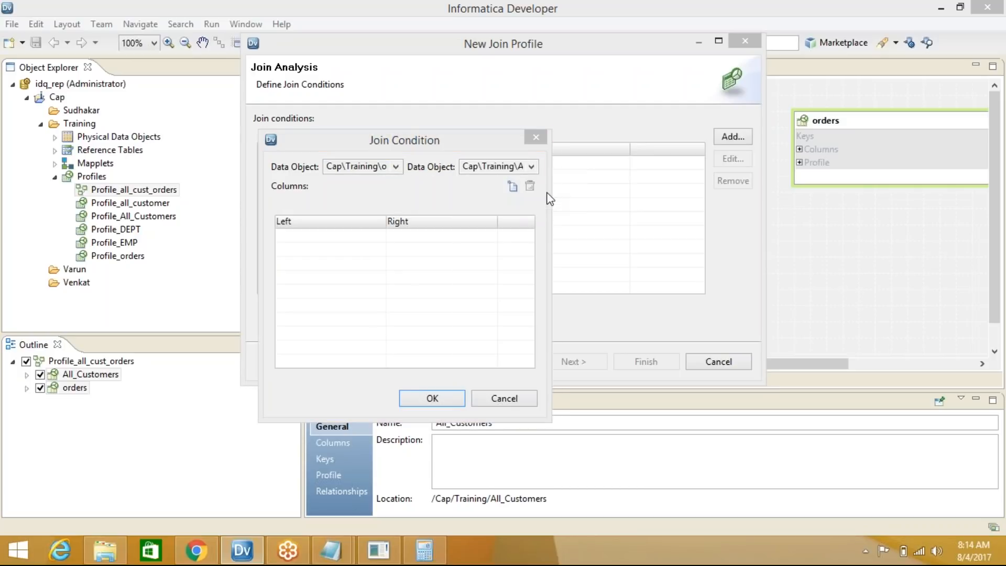
Pair orders Customer_ID with All_Customers CustomerID and confirm the join condition
{"action": "left_click", "coordinate": [513, 186]}
{"action": "left_click", "coordinate": [378, 240]}
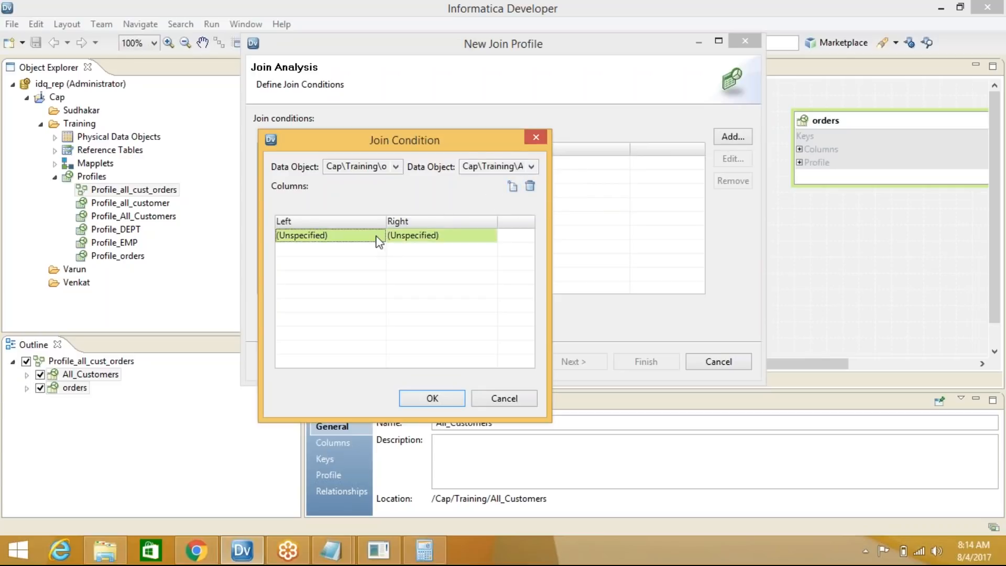
{"action": "left_click", "coordinate": [380, 236]}
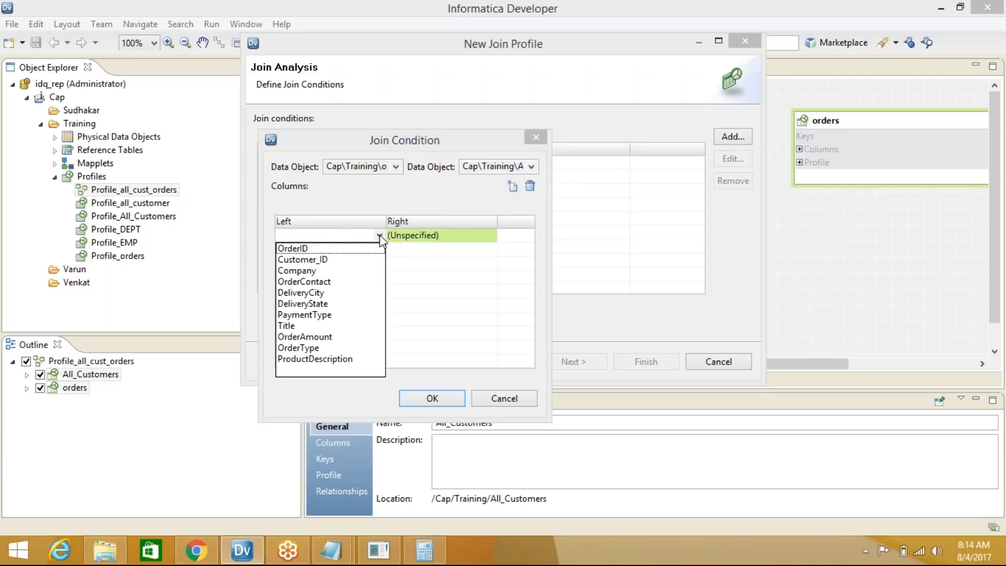
{"action": "left_click", "coordinate": [318, 260]}
{"action": "left_click", "coordinate": [489, 234]}
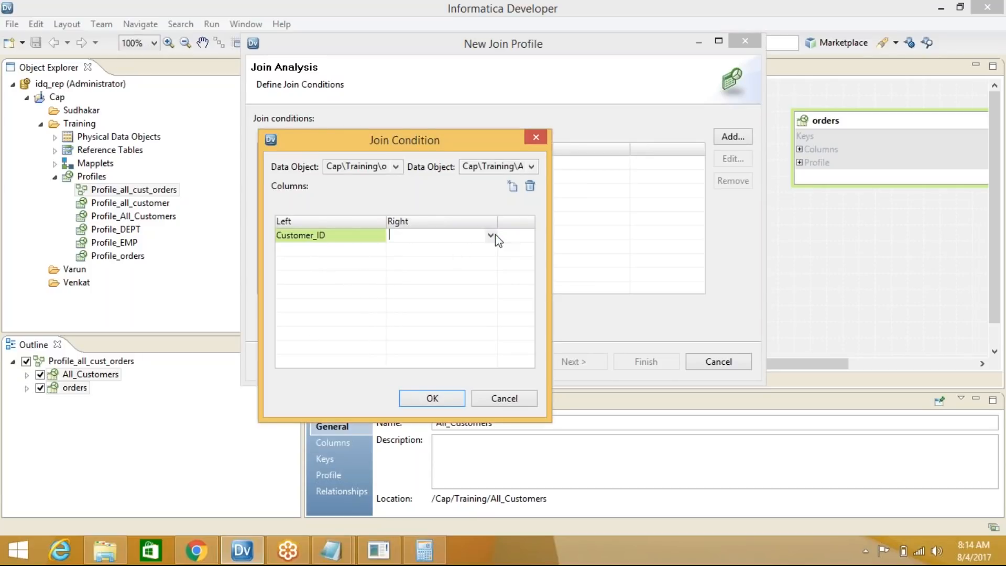
{"action": "left_click", "coordinate": [492, 235]}
{"action": "left_click", "coordinate": [425, 248]}
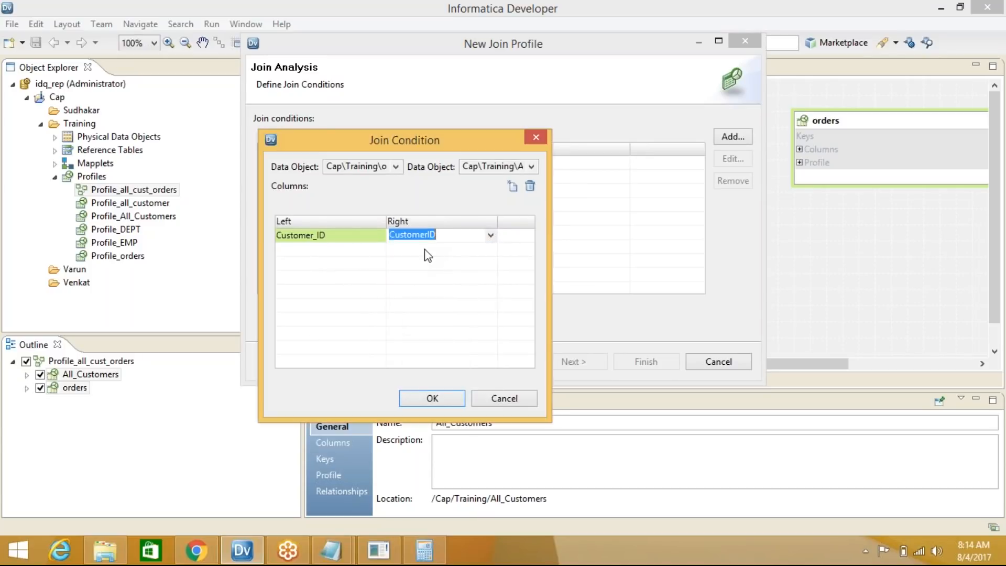
{"action": "left_click", "coordinate": [431, 398]}
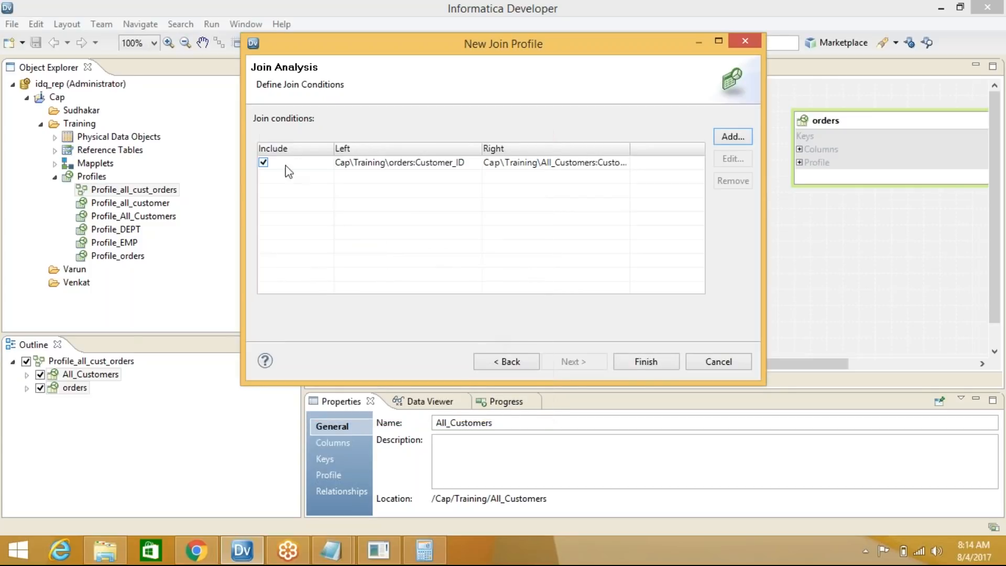
{"action": "left_click", "coordinate": [639, 362]}
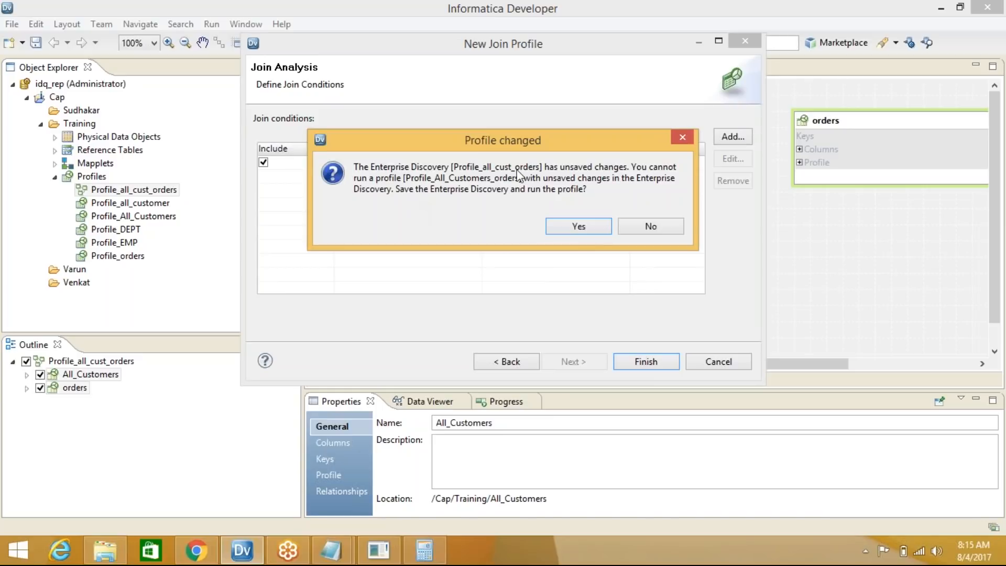
Save and run Profile_All_Customers_orders, monitor it in Progress, and open its join analysis
{"action": "left_click", "coordinate": [579, 226]}
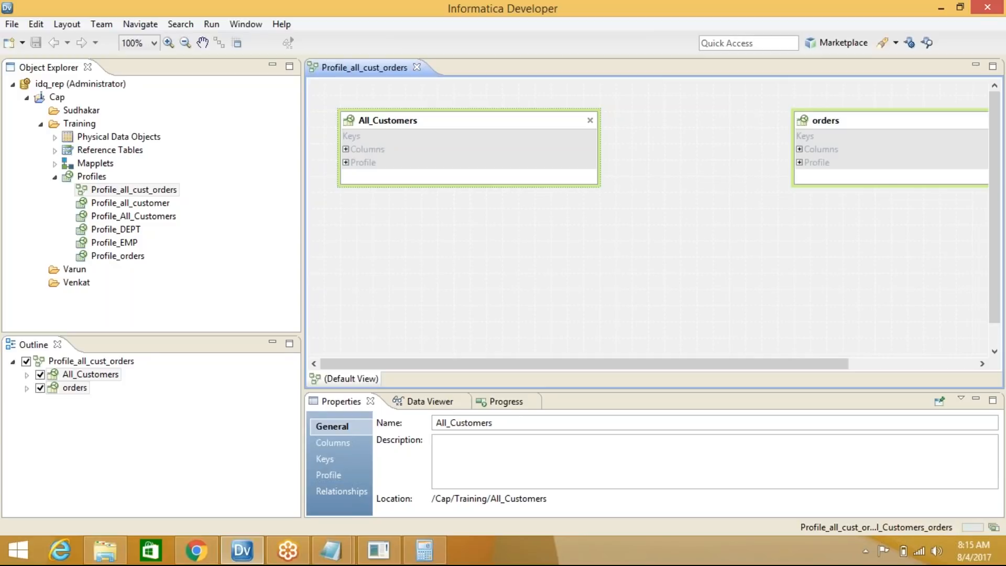
{"action": "left_click", "coordinate": [994, 528]}
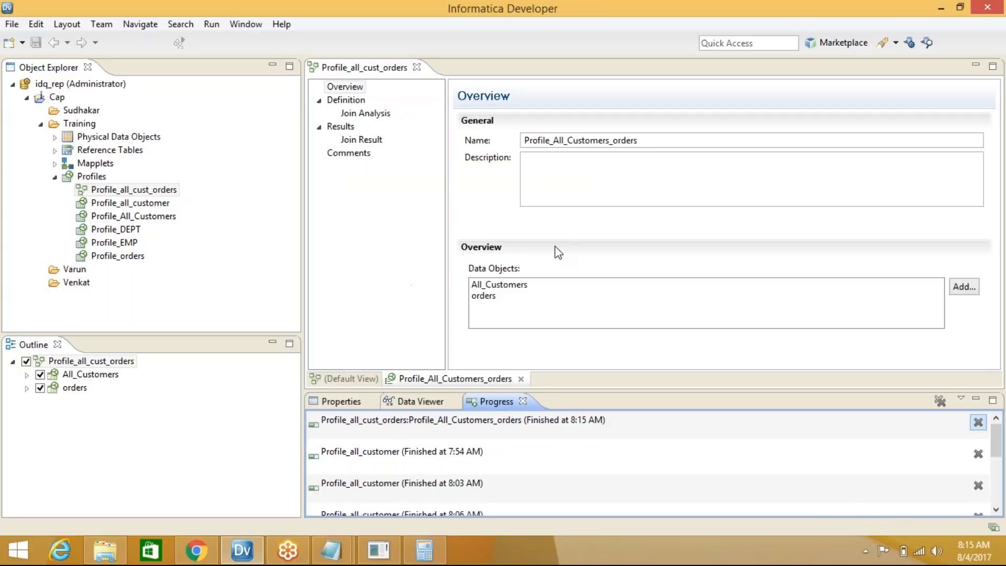
{"action": "left_click", "coordinate": [369, 116]}
Display the orders-to-All_Customers join result as a Venn diagram in a maximized profile editor
{"action": "left_click", "coordinate": [370, 143]}
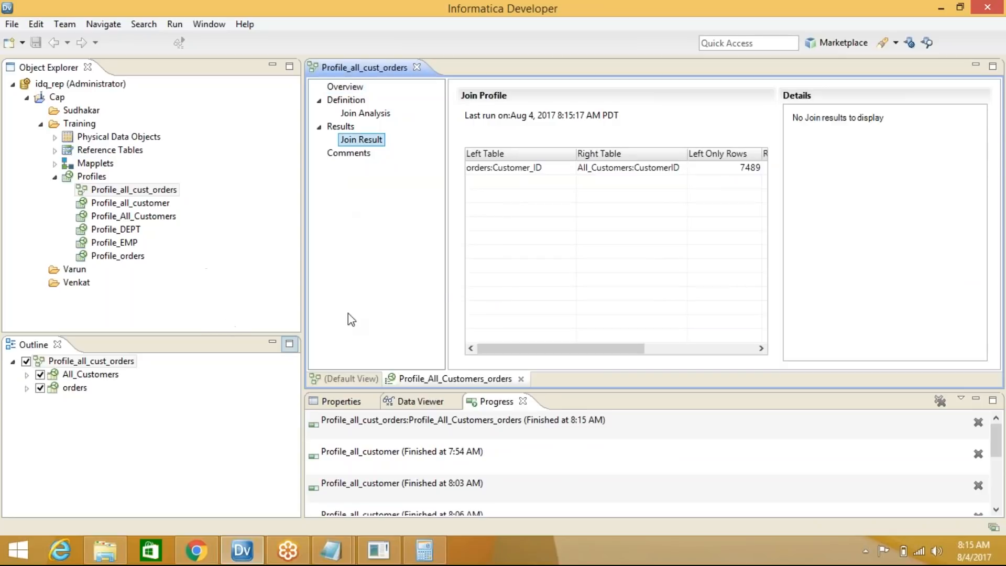
{"action": "left_click", "coordinate": [533, 172]}
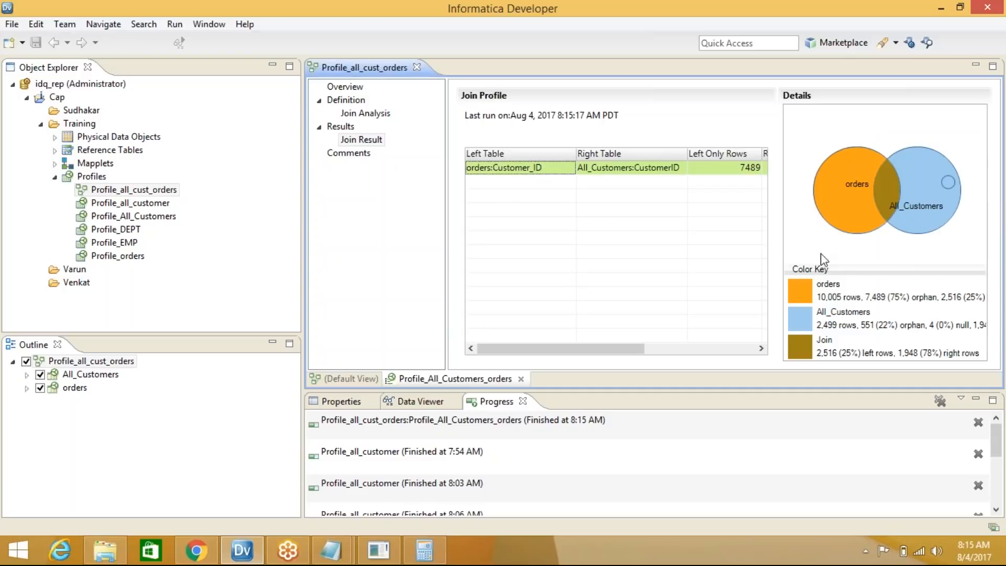
{"action": "double_click", "coordinate": [602, 75]}
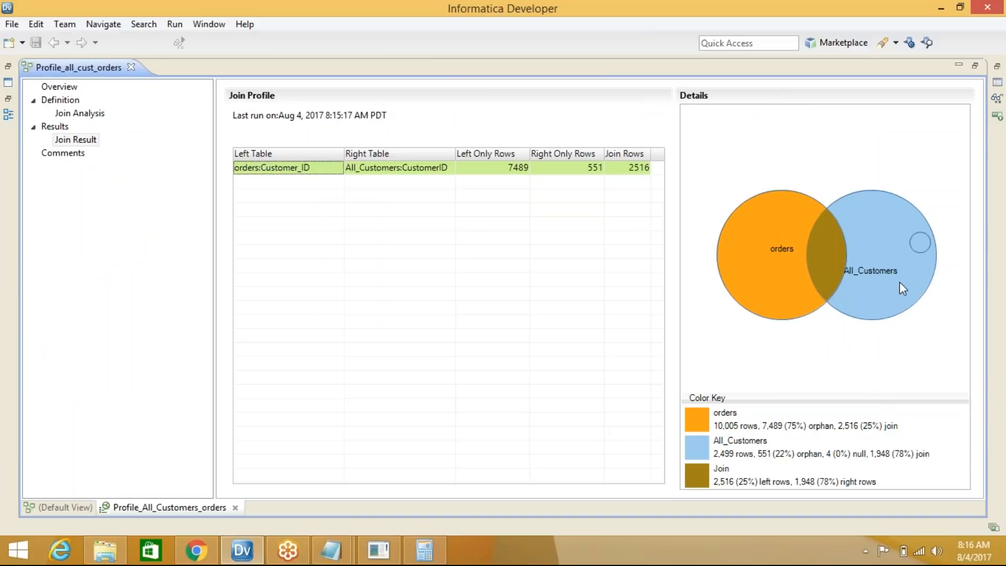
Preview the rows behind the All_Customers circle in a widened data view, then dismiss it
{"action": "left_click", "coordinate": [924, 246]}
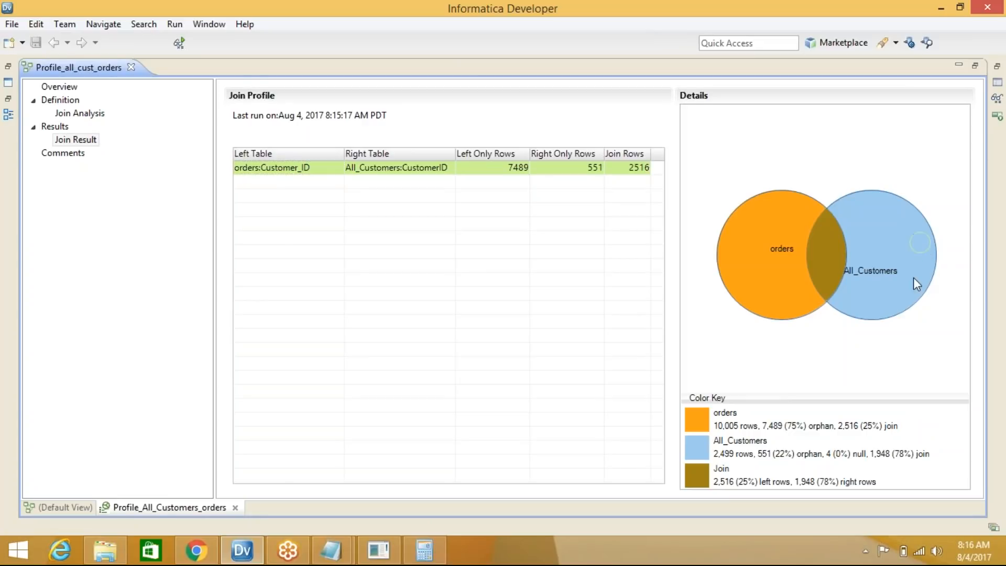
{"action": "double_click", "coordinate": [922, 243]}
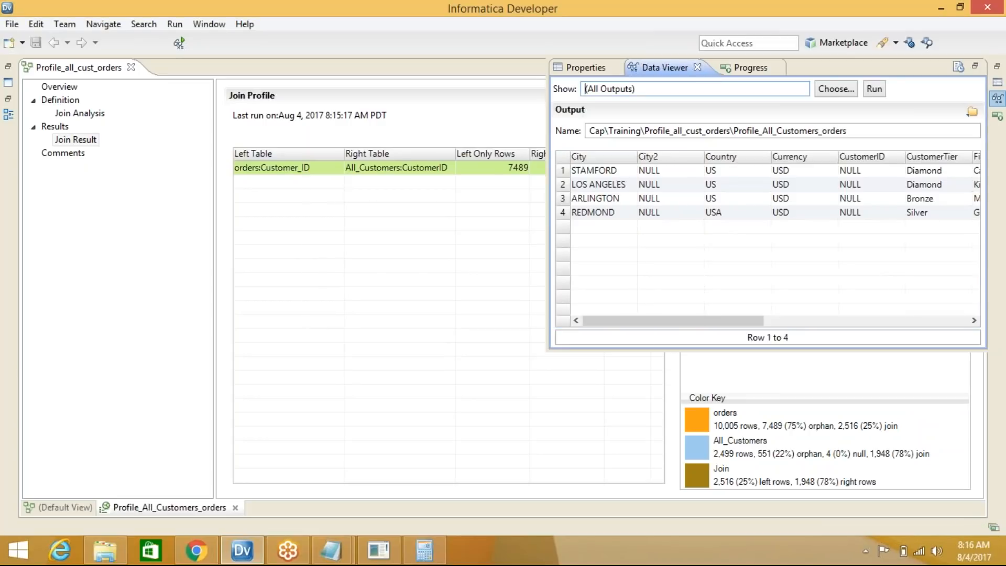
{"action": "left_click_drag", "start_coordinate": [548, 194], "coordinate": [340, 218]}
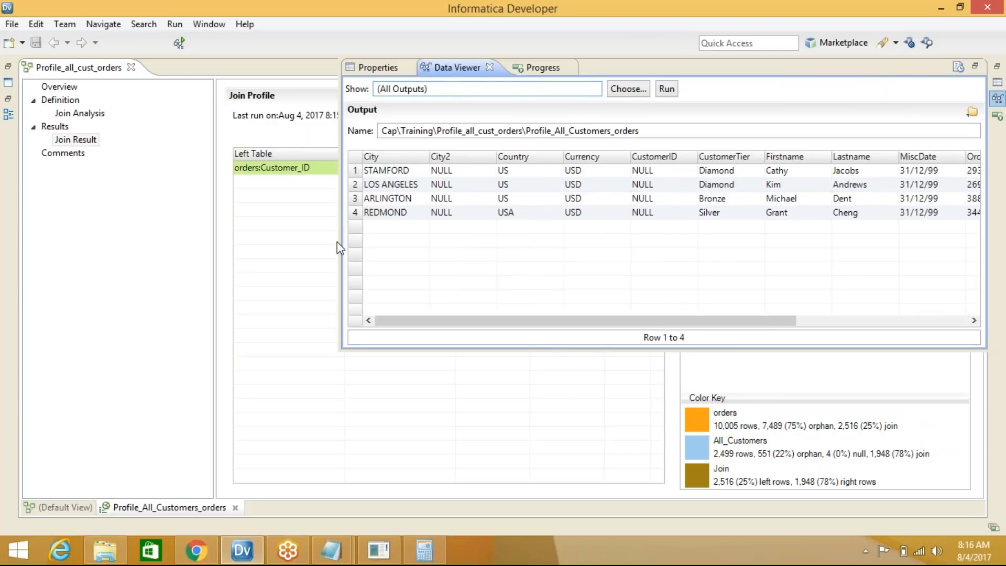
{"action": "left_click", "coordinate": [310, 236]}
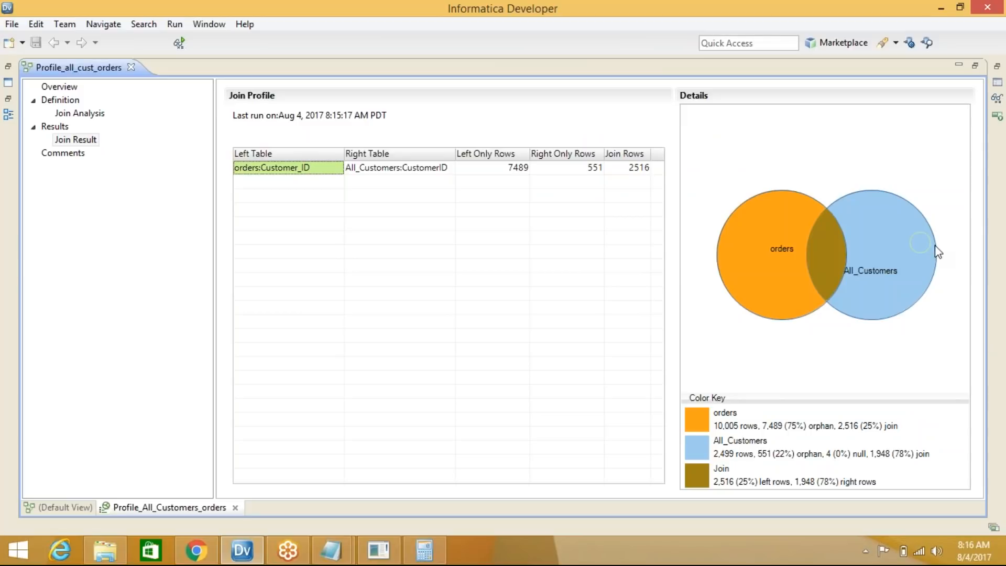
{"action": "left_click", "coordinate": [919, 245]}
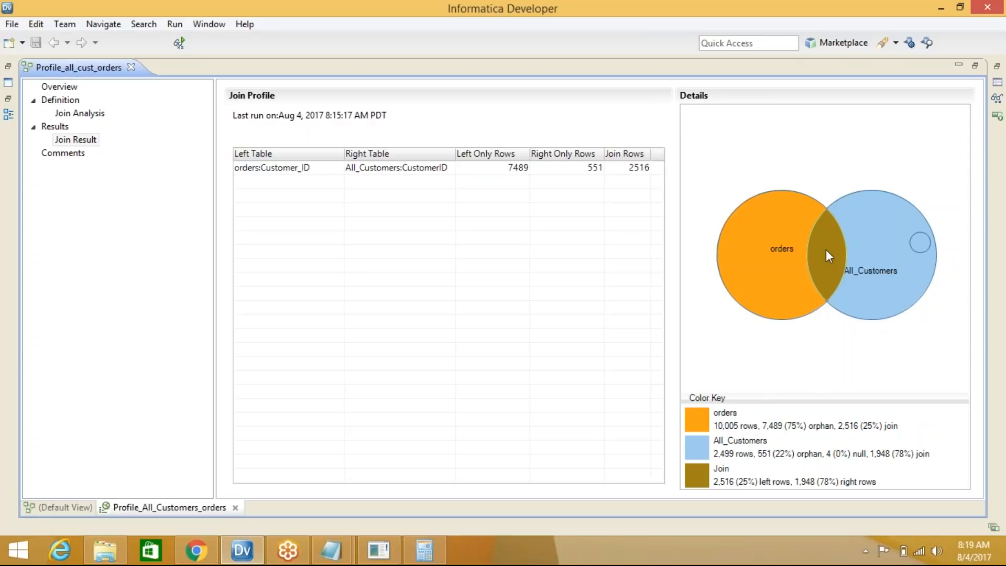
Restore the Profile_all_cust_orders editor to the workspace and enlarge the data preview pane
{"action": "double_click", "coordinate": [822, 71]}
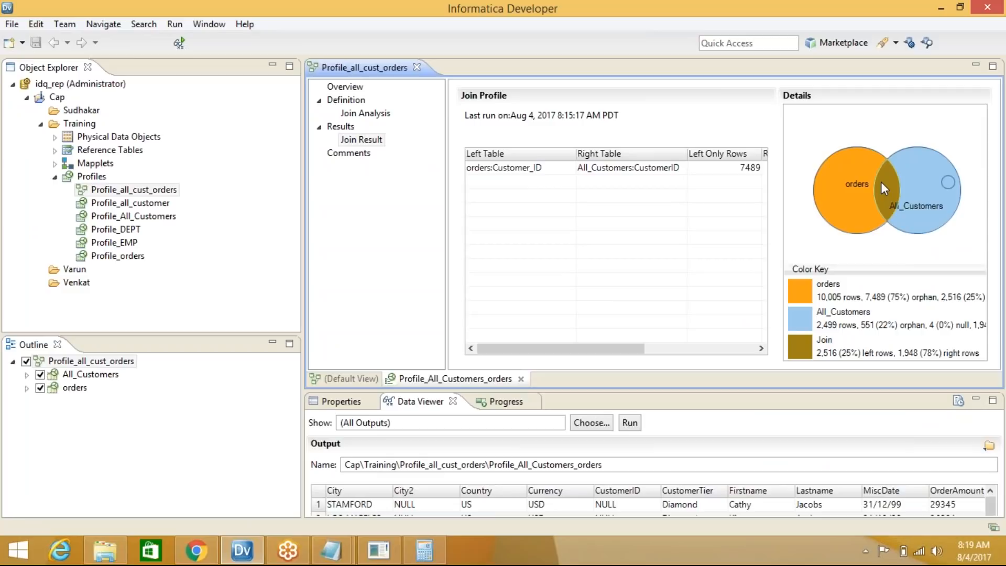
{"action": "left_click_drag", "start_coordinate": [739, 389], "coordinate": [743, 326]}
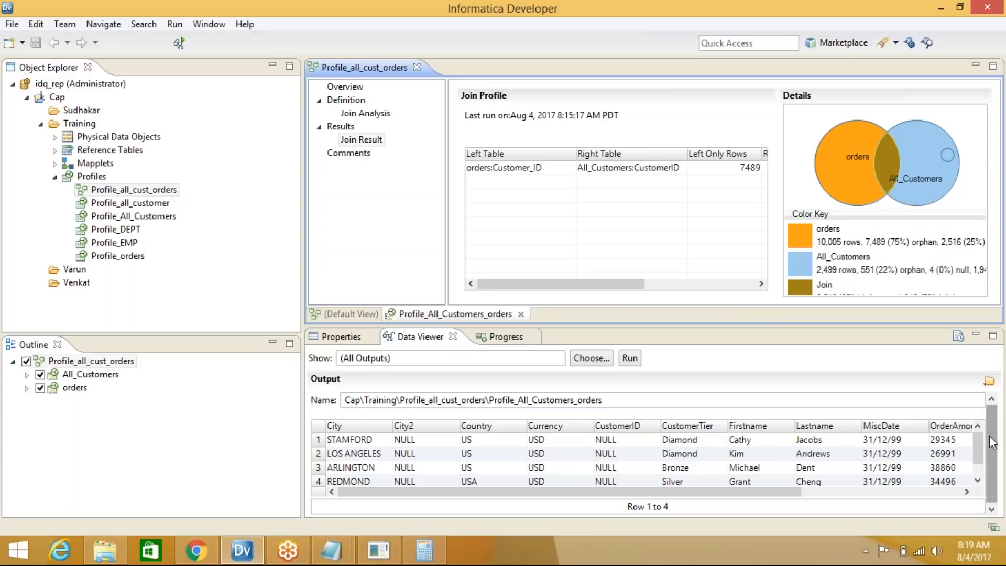
{"action": "mouse_move", "coordinate": [978, 446]}
{"action": "left_mouse_down"}
{"action": "mouse_move", "coordinate": [978, 465]}
{"action": "mouse_move", "coordinate": [979, 441]}
{"action": "left_mouse_up"}
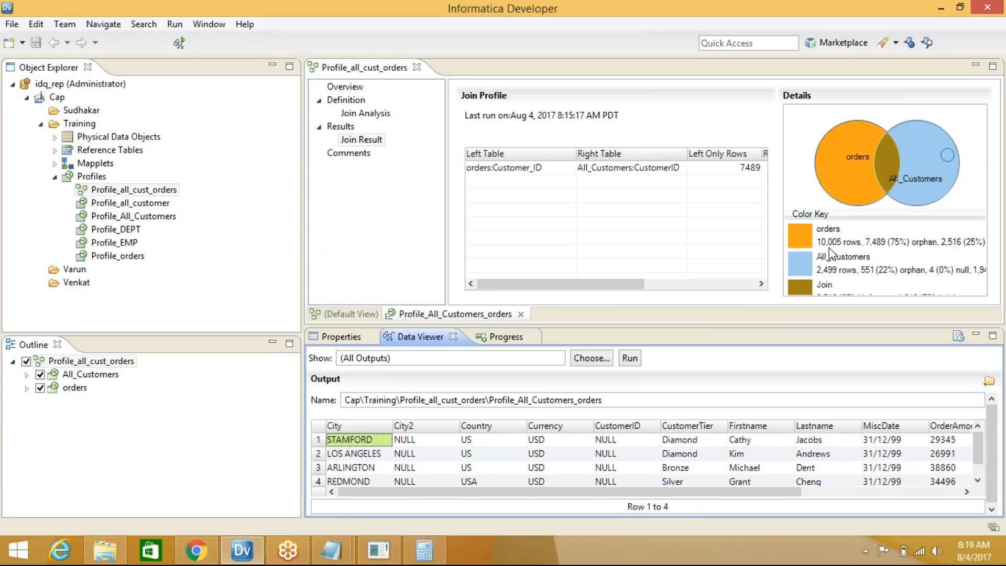
Select the orders/All_Customers overlap and the null-rows circle, enlarge the preview, and rerun it
{"action": "left_click", "coordinate": [810, 244]}
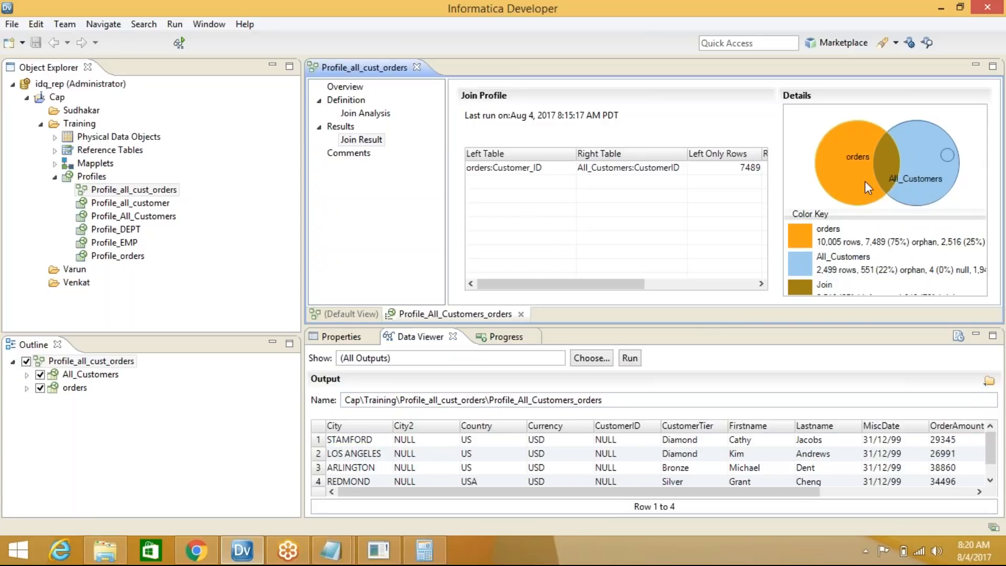
{"action": "left_click", "coordinate": [890, 153]}
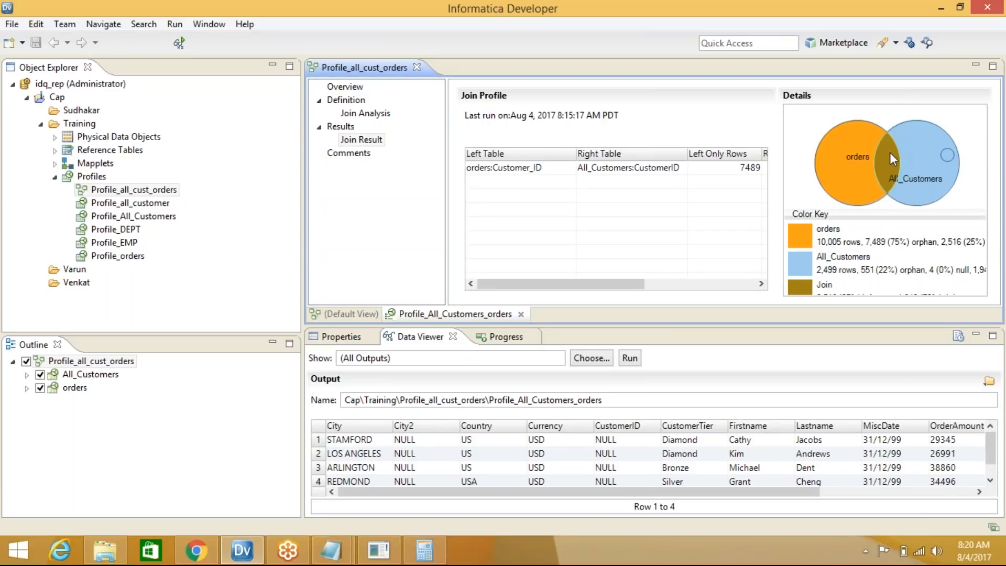
{"action": "left_click", "coordinate": [946, 153]}
{"action": "left_click_drag", "start_coordinate": [444, 325], "coordinate": [451, 261]}
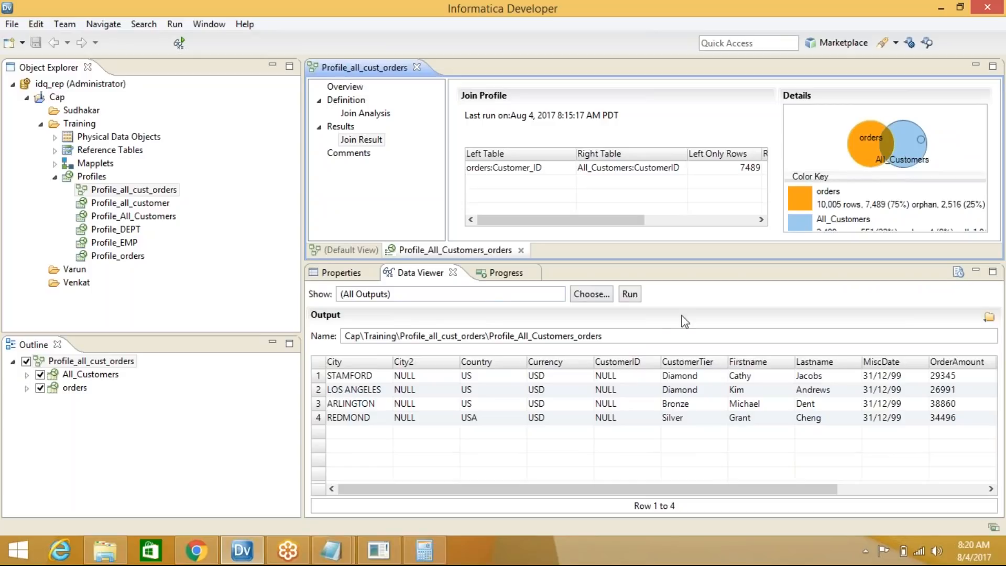
{"action": "left_click", "coordinate": [631, 297]}
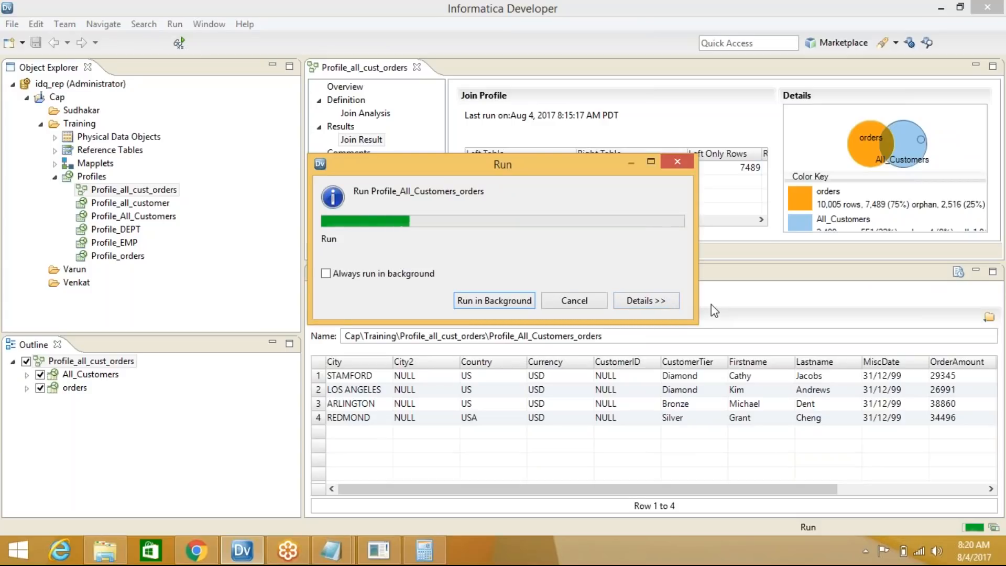
Enlarge the Venn diagram and colour key, then drill into the Customer_ID join's overlap rows
{"action": "left_click", "coordinate": [867, 142]}
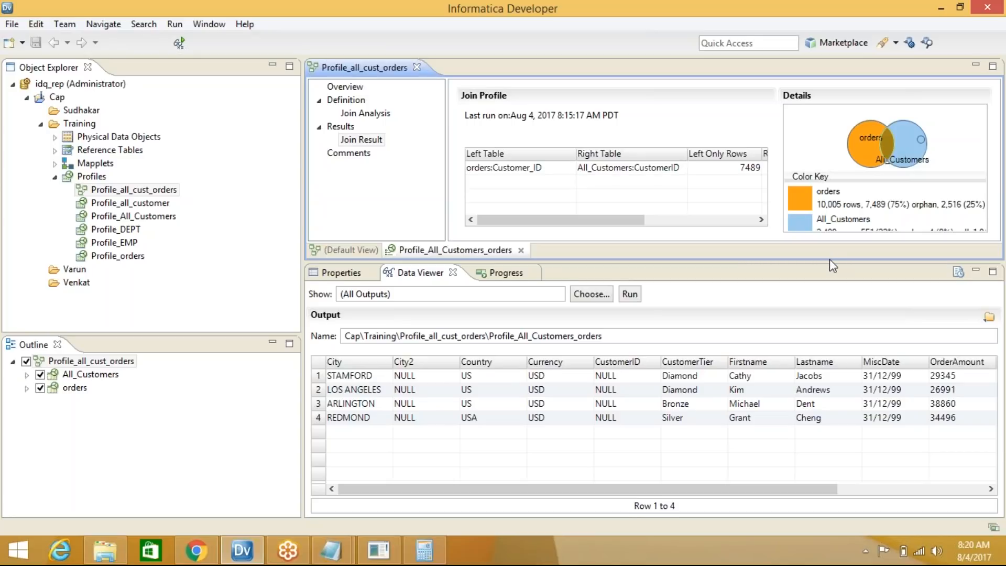
{"action": "left_click_drag", "start_coordinate": [829, 259], "coordinate": [829, 366]}
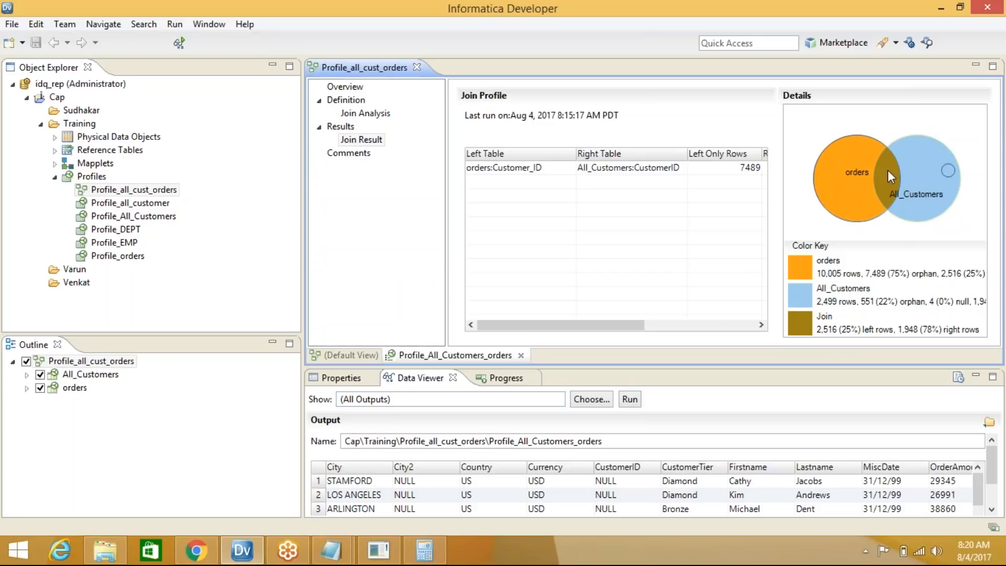
{"action": "left_click", "coordinate": [651, 169]}
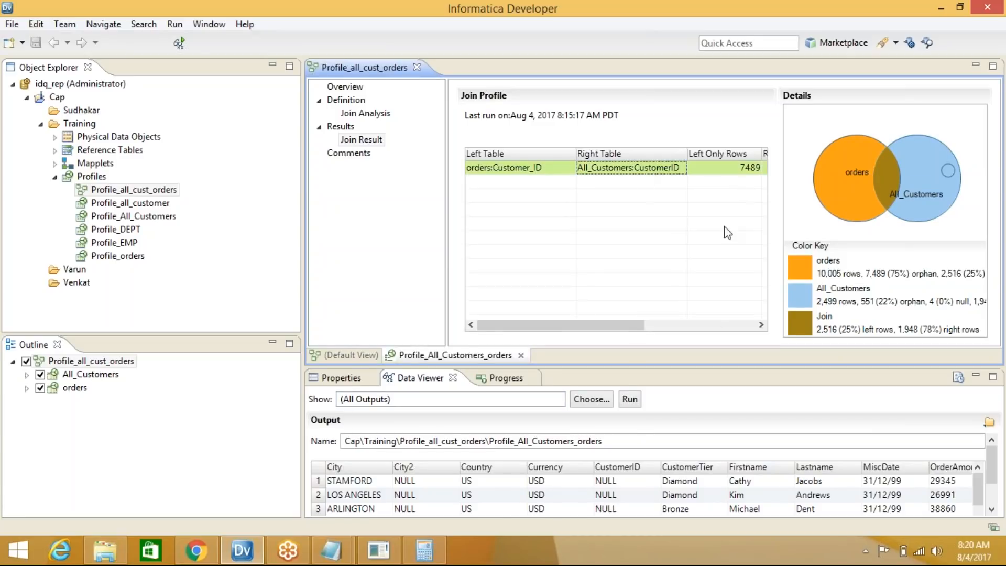
{"action": "left_click", "coordinate": [891, 175]}
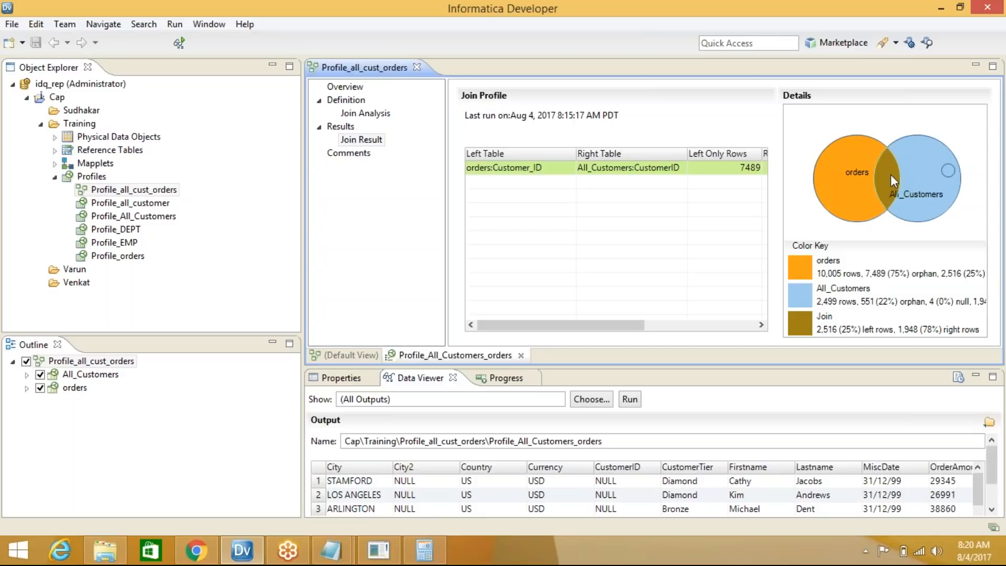
{"action": "double_click", "coordinate": [891, 174]}
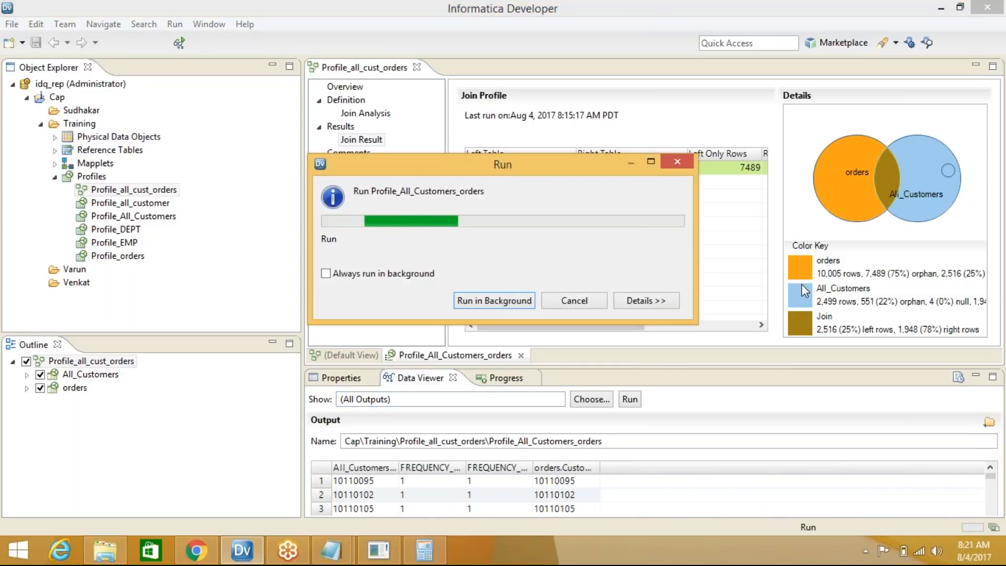
Enlarge the matched-rows preview and widen FREQUENCY_orders, orders.Customer_ID and All_Customers.CustomerID columns
{"action": "left_click_drag", "start_coordinate": [595, 369], "coordinate": [599, 285]}
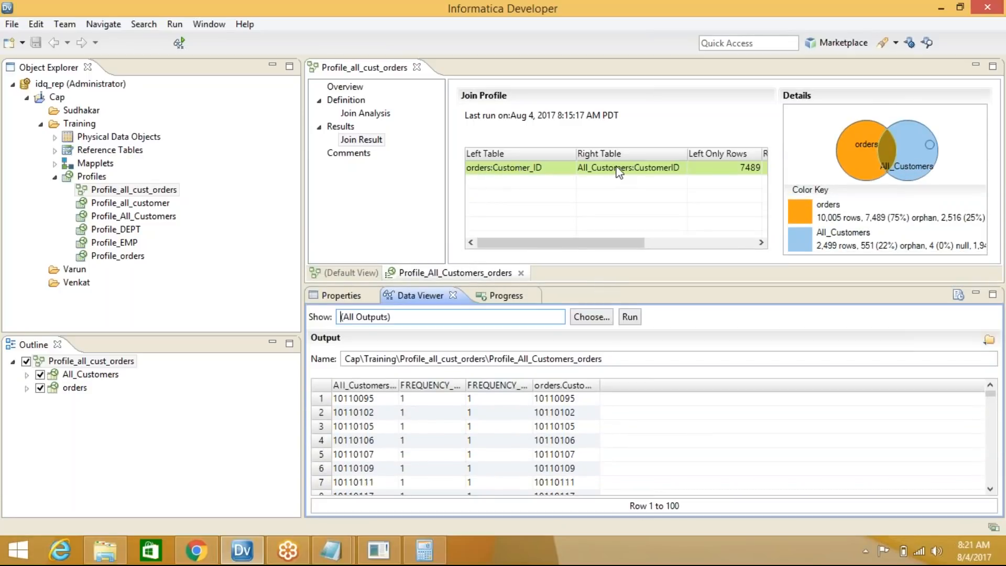
{"action": "left_click", "coordinate": [598, 172]}
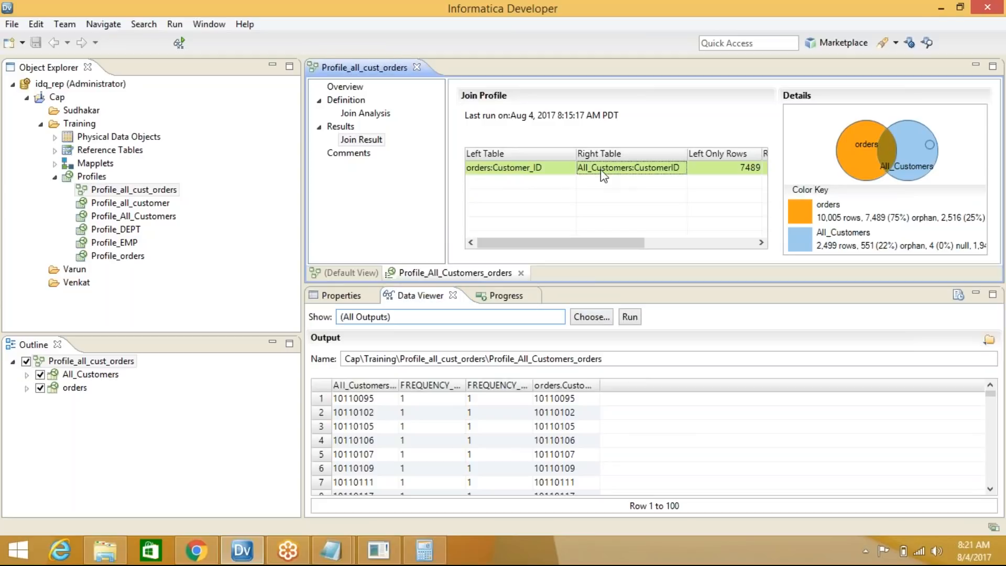
{"action": "left_click", "coordinate": [886, 148]}
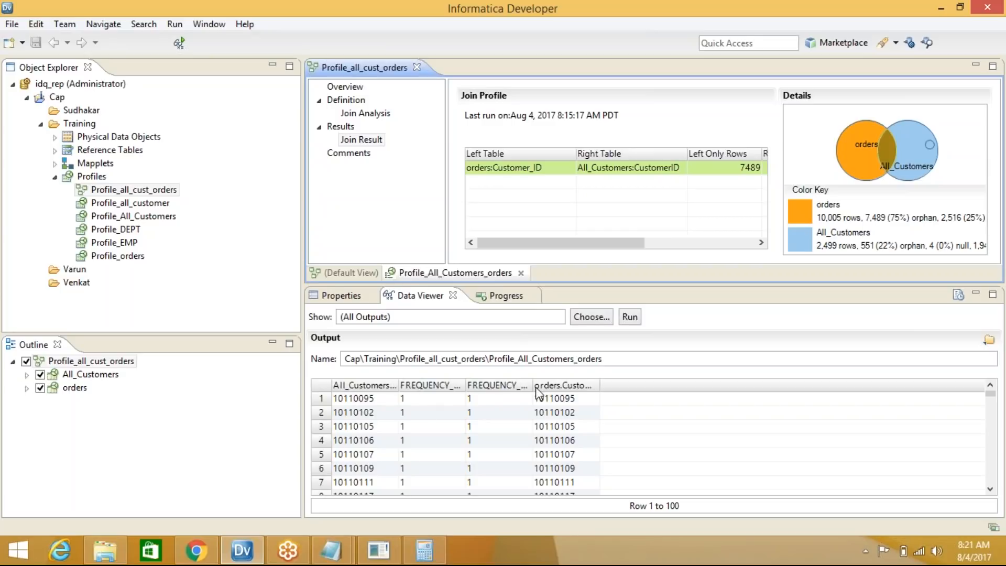
{"action": "left_click_drag", "start_coordinate": [560, 385], "coordinate": [591, 385]}
{"action": "left_click_drag", "start_coordinate": [661, 385], "coordinate": [709, 384]}
{"action": "left_click_drag", "start_coordinate": [398, 385], "coordinate": [487, 387]}
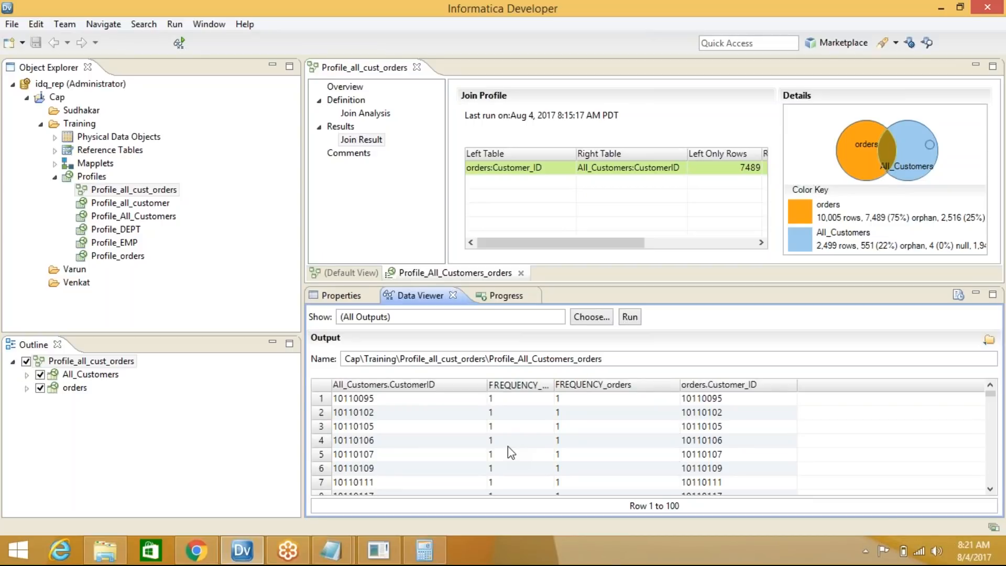
{"action": "scroll", "coordinate": [619, 455], "scroll_direction": "down", "scroll_amount": 7}
{"action": "scroll", "coordinate": [618, 455], "scroll_direction": "down", "scroll_amount": 4}
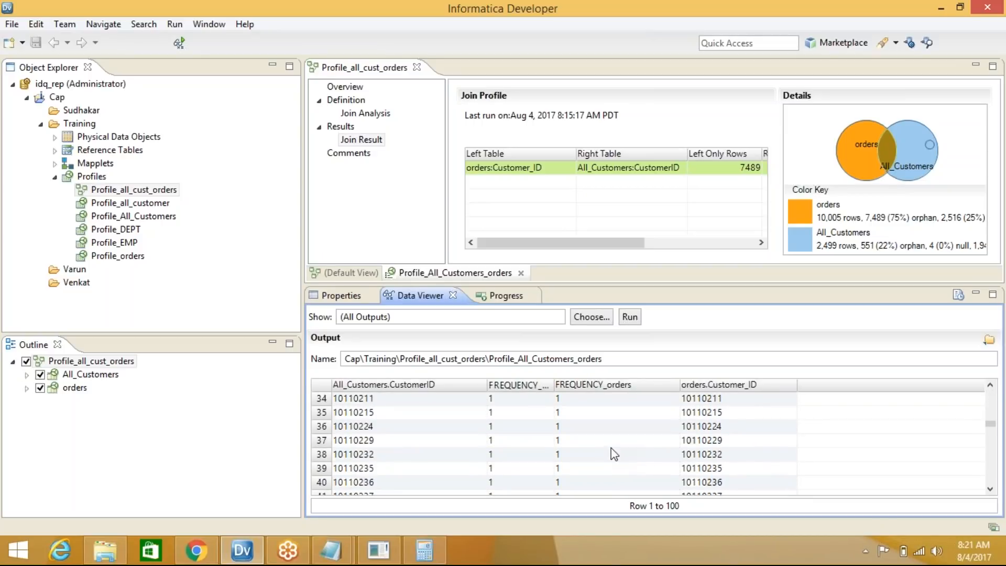
Drill into the orders circle of the Venn diagram to preview the orders records
{"action": "left_click", "coordinate": [860, 157]}
{"action": "left_click", "coordinate": [606, 172]}
{"action": "left_click", "coordinate": [850, 148]}
{"action": "left_click", "coordinate": [630, 316]}
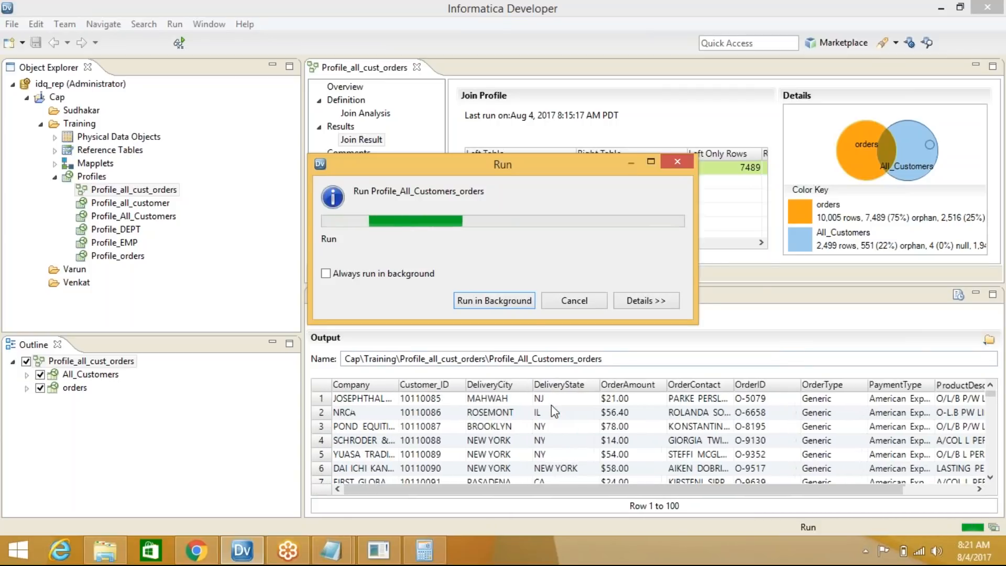
Drill into the All_Customers circle of the Venn diagram to list its records
{"action": "left_click_drag", "start_coordinate": [431, 491], "coordinate": [444, 490]}
{"action": "scroll", "coordinate": [444, 466], "scroll_direction": "down", "scroll_amount": 1}
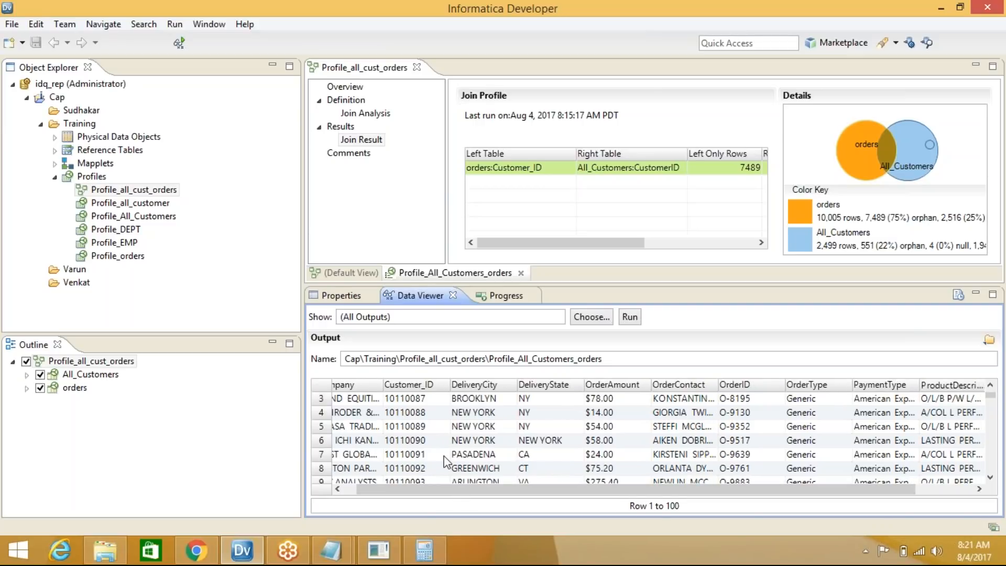
{"action": "scroll", "coordinate": [444, 461], "scroll_direction": "down", "scroll_amount": 3}
{"action": "scroll", "coordinate": [444, 462], "scroll_direction": "down", "scroll_amount": 1}
{"action": "scroll", "coordinate": [444, 461], "scroll_direction": "up", "scroll_amount": 3}
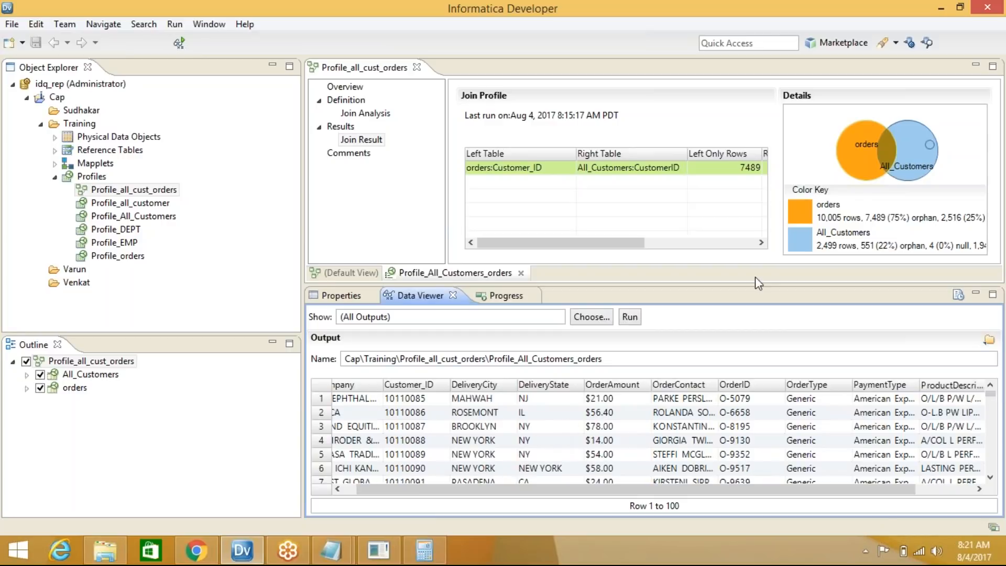
{"action": "left_click", "coordinate": [919, 161]}
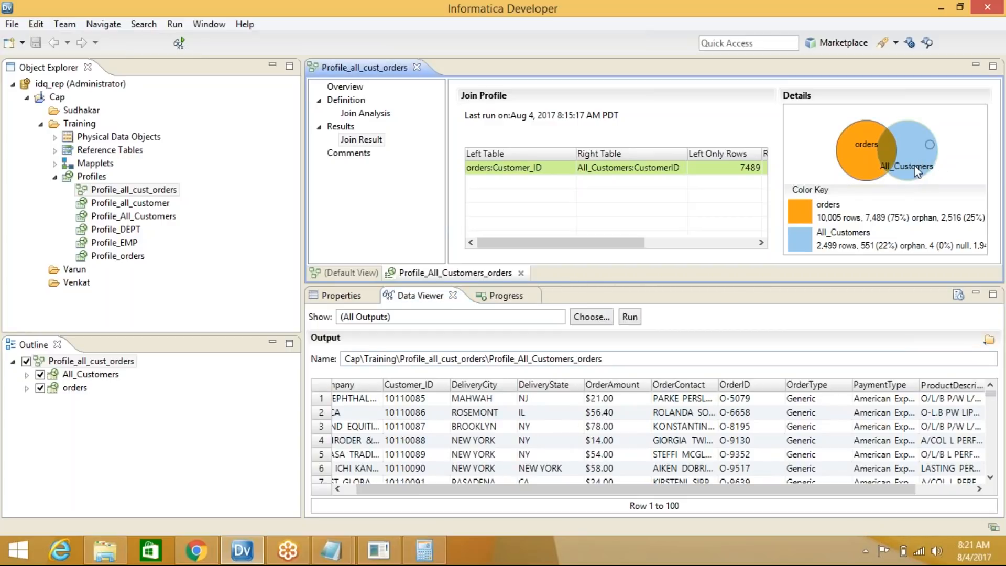
{"action": "double_click", "coordinate": [915, 166]}
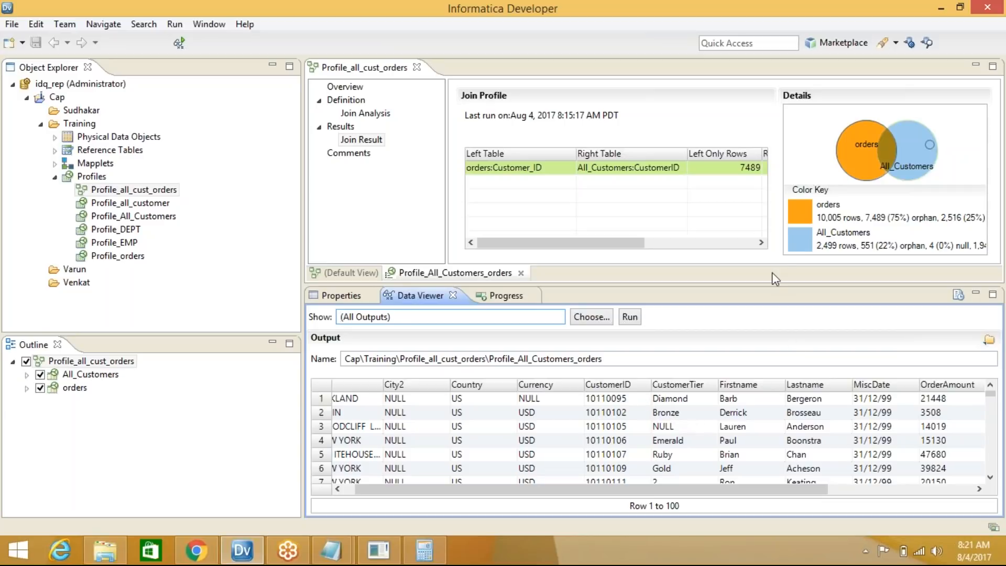
Enlarge the Venn diagram and colour key, then the customer-rows data preview
{"action": "left_click_drag", "start_coordinate": [809, 284], "coordinate": [817, 385]}
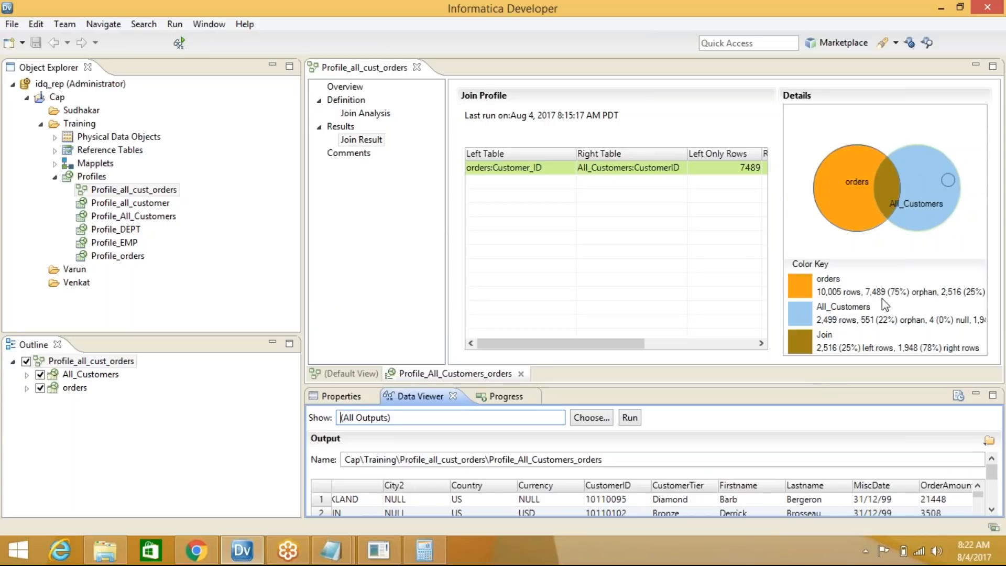
{"action": "left_click", "coordinate": [830, 26]}
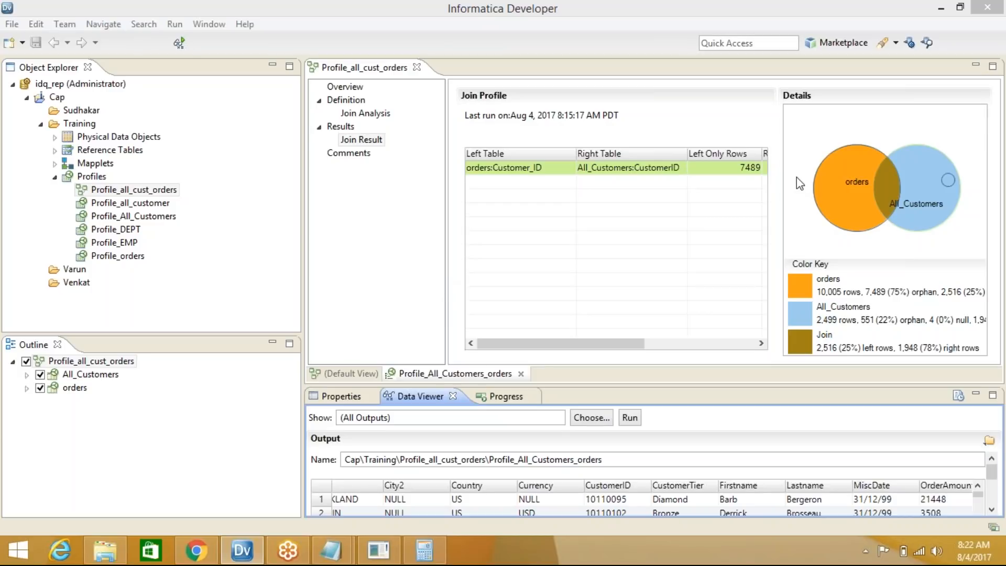
{"action": "left_click", "coordinate": [980, 58]}
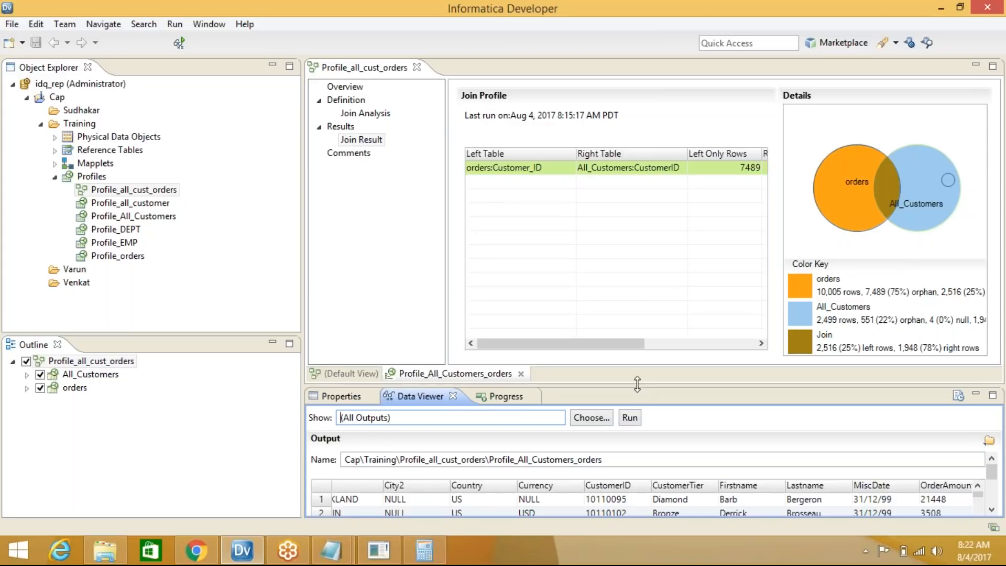
{"action": "left_click_drag", "start_coordinate": [637, 384], "coordinate": [633, 303]}
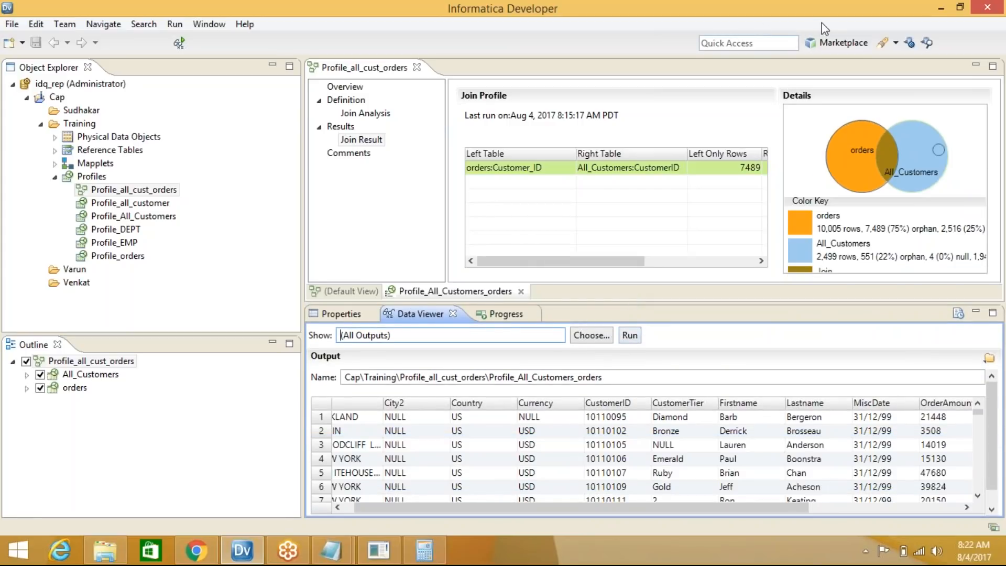
{"action": "left_click", "coordinate": [827, 84]}
{"action": "left_click", "coordinate": [868, 281]}
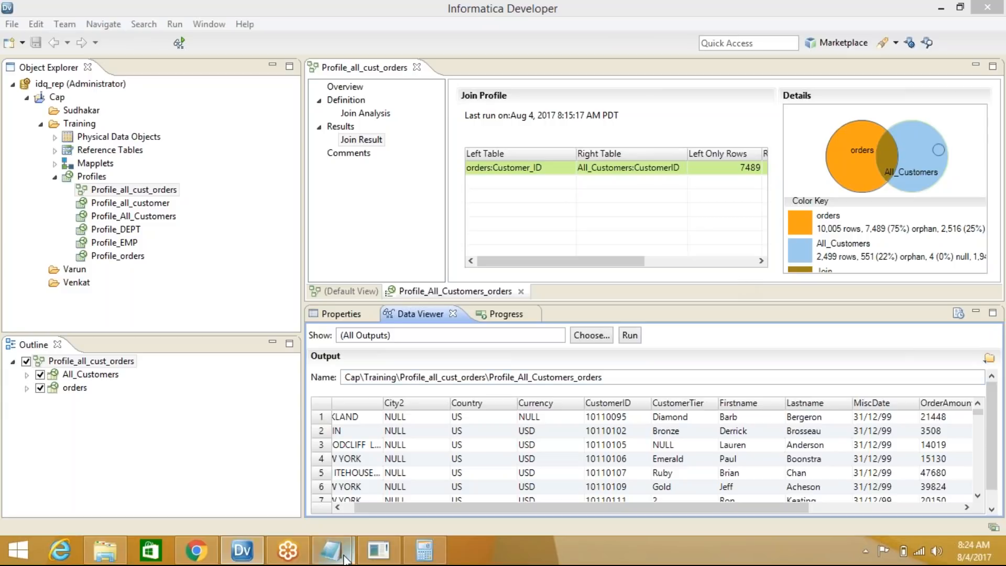
Highlight the tier mappings (1→Diamond, 2→Gold, 3→Silver, null→Bronze) in the Notepad notes, then minimize Notepad
{"action": "mouse_move", "coordinate": [331, 550]}
{"action": "left_click", "coordinate": [281, 476]}
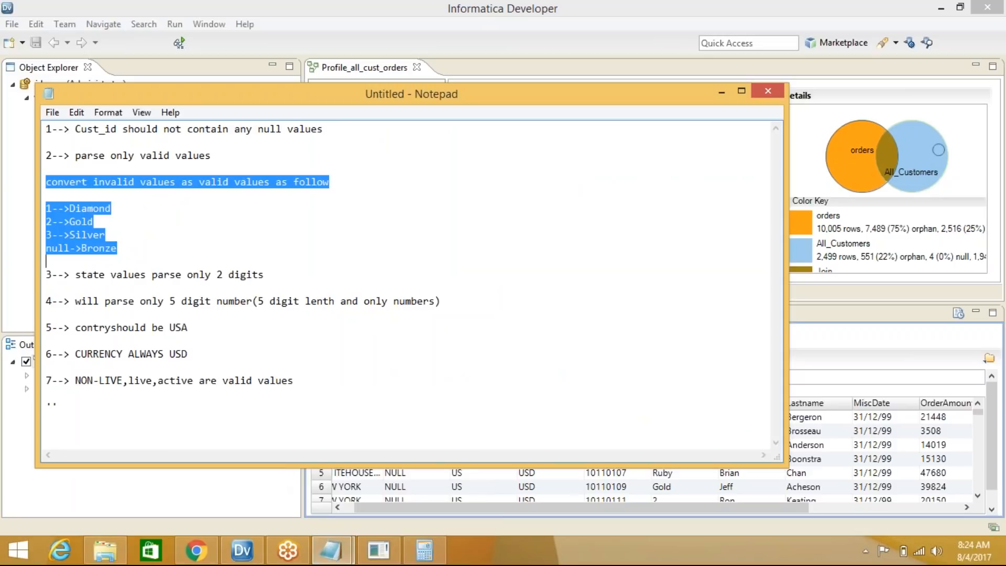
{"action": "left_click", "coordinate": [134, 231]}
{"action": "left_click", "coordinate": [131, 247]}
{"action": "left_click_drag", "start_coordinate": [131, 246], "coordinate": [44, 156]}
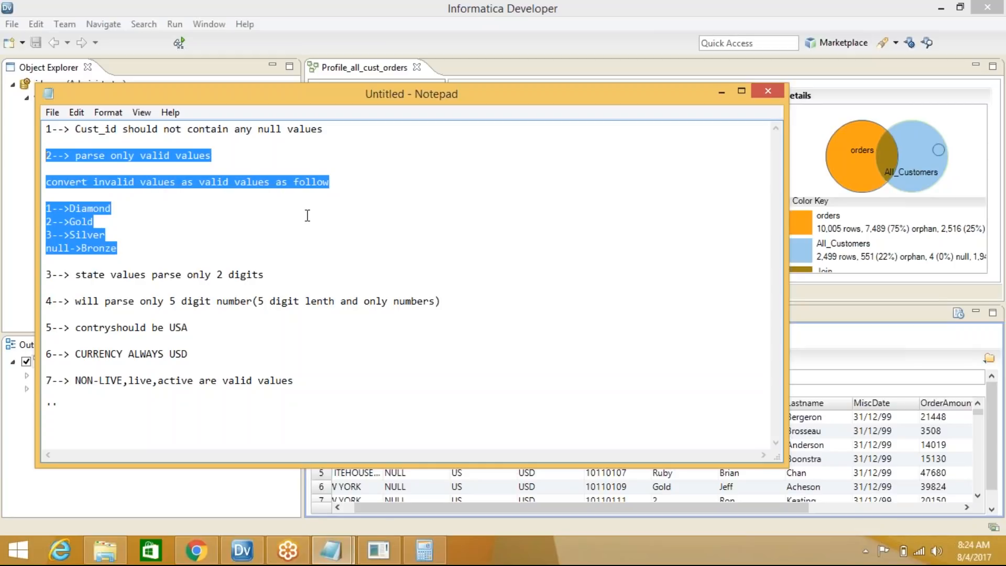
{"action": "left_click", "coordinate": [157, 242]}
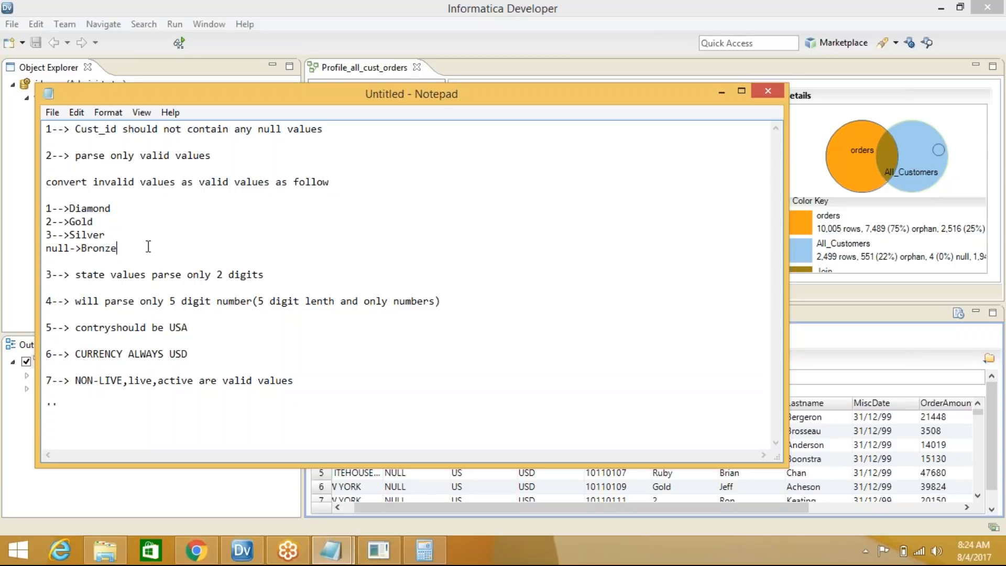
{"action": "left_click_drag", "start_coordinate": [132, 246], "coordinate": [44, 208]}
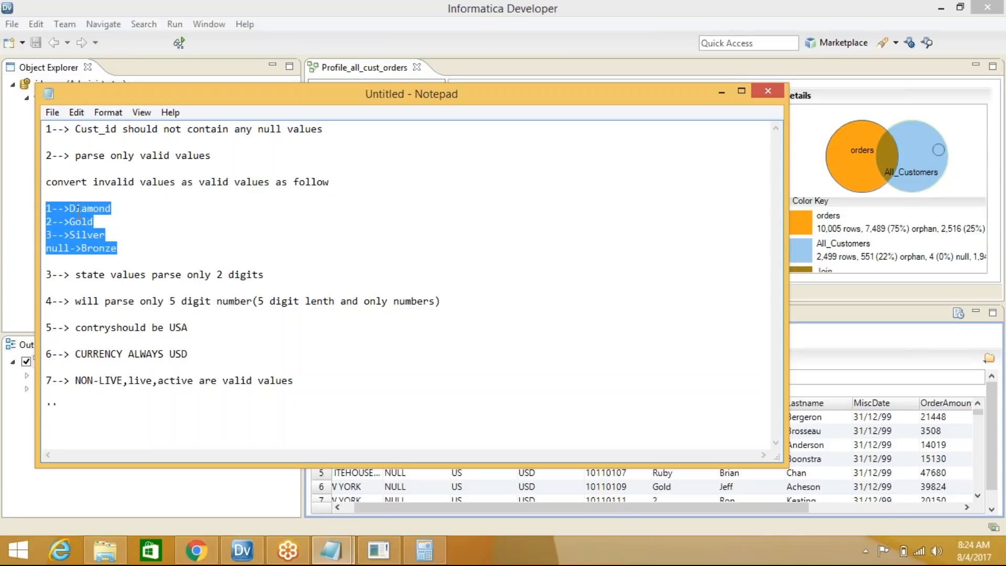
{"action": "left_click", "coordinate": [721, 92]}
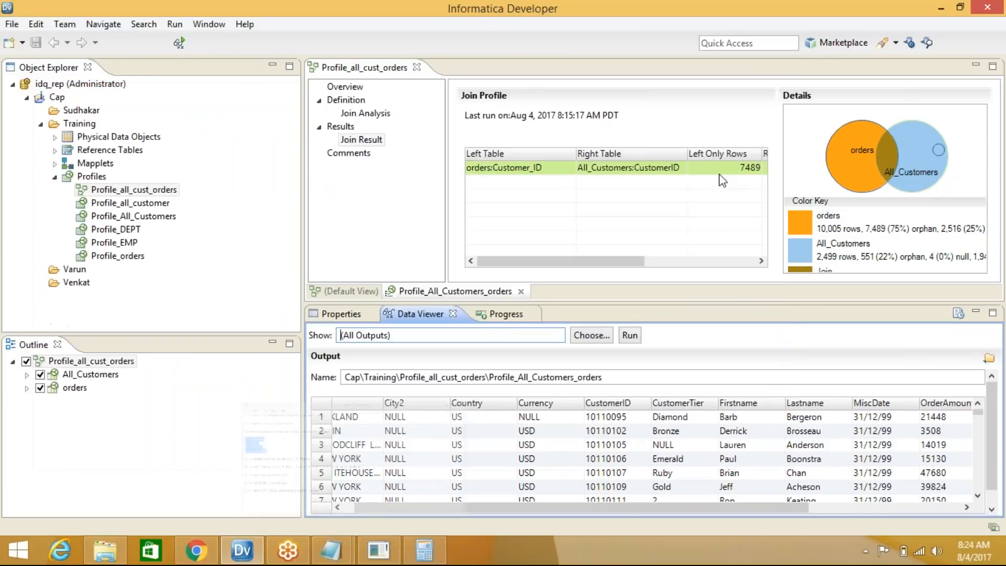
Open the Profile_All_Customers profile from Training > Profiles, then collapse the Training folder
{"action": "right_click", "coordinate": [152, 208]}
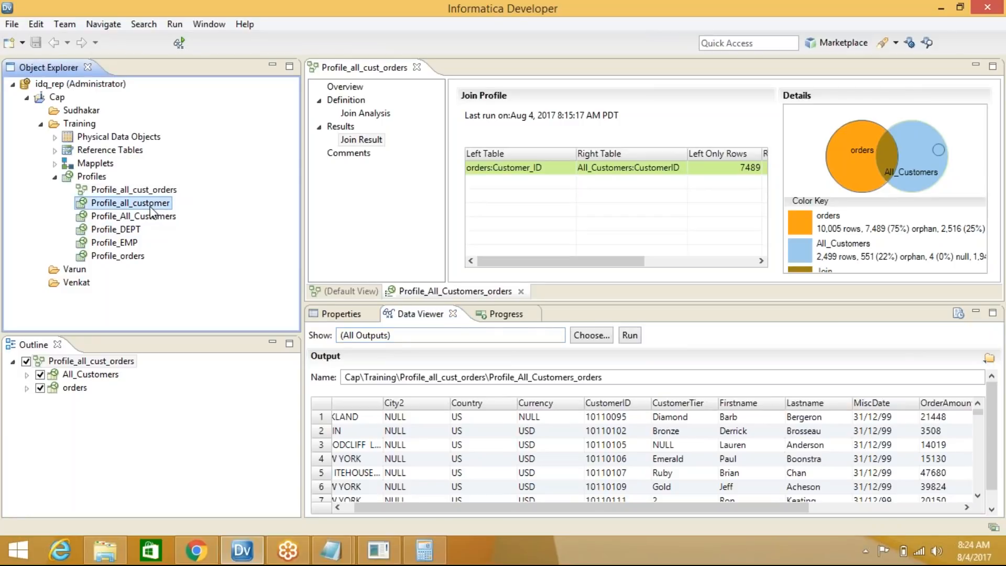
{"action": "left_click", "coordinate": [122, 217]}
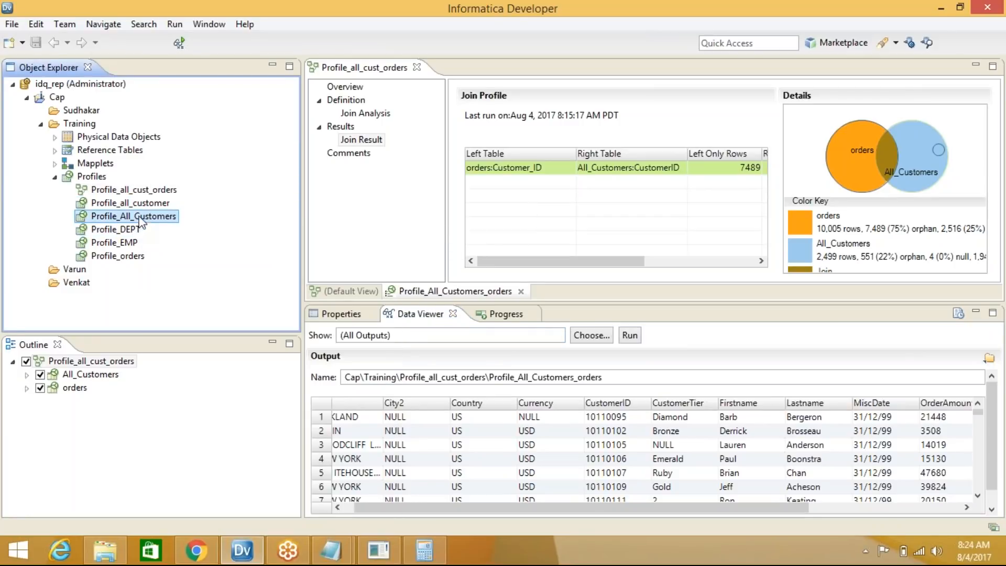
{"action": "right_click", "coordinate": [143, 218]}
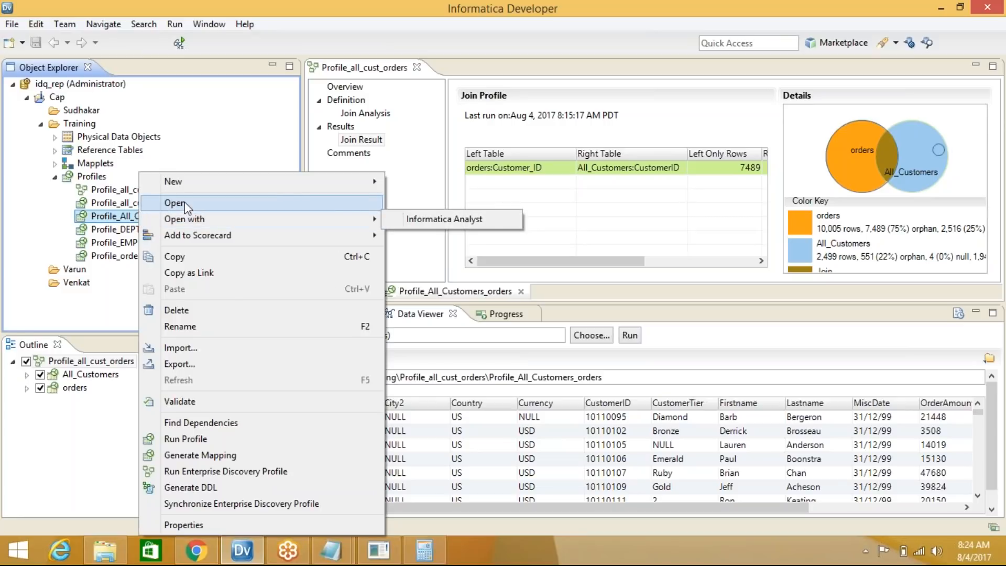
{"action": "left_click", "coordinate": [178, 203]}
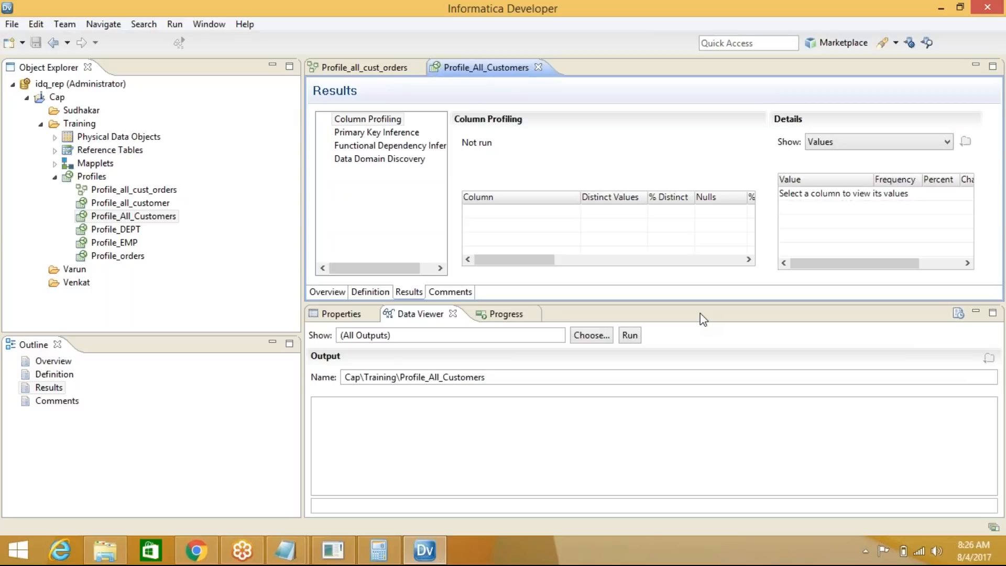
{"action": "left_click", "coordinate": [41, 124]}
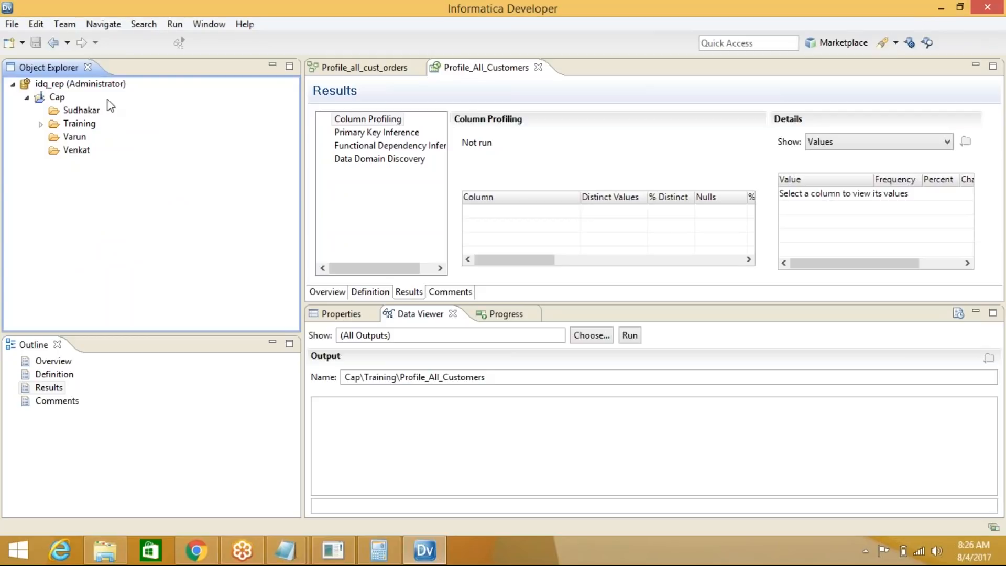
Inspect the Sudhakar folder's Properties dialog and close it
{"action": "right_click", "coordinate": [79, 110]}
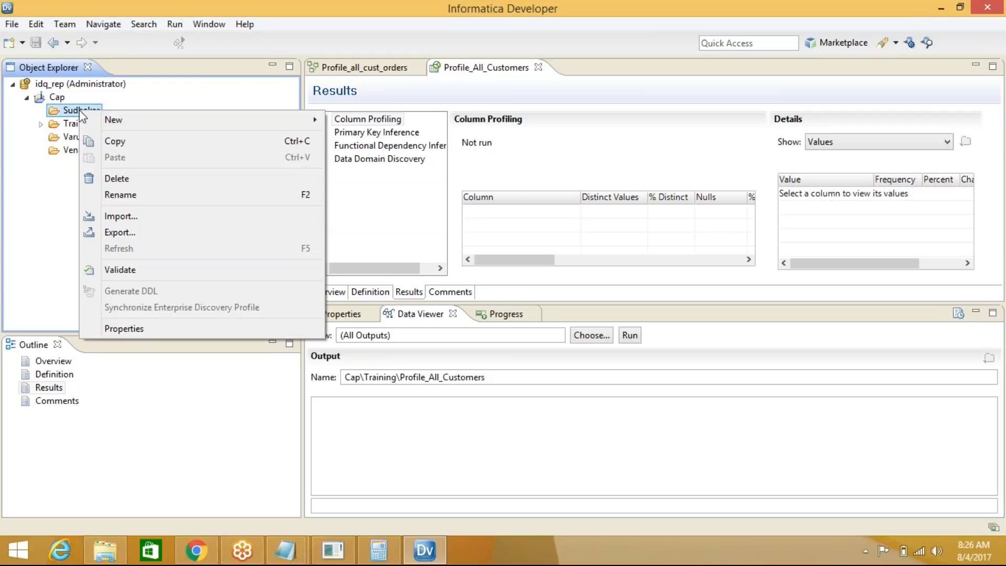
{"action": "left_click", "coordinate": [163, 329]}
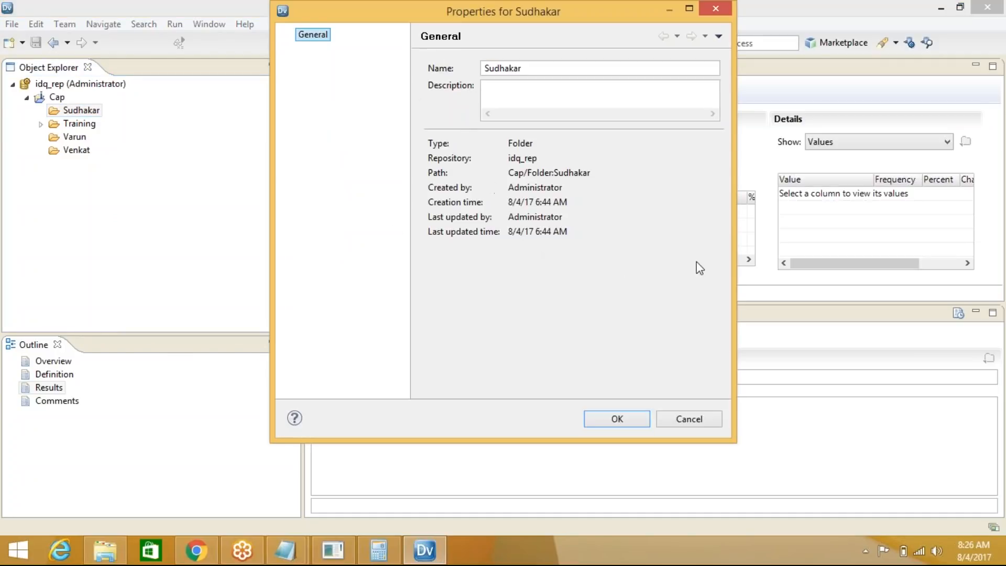
{"action": "left_click_drag", "start_coordinate": [461, 11], "coordinate": [385, 104]}
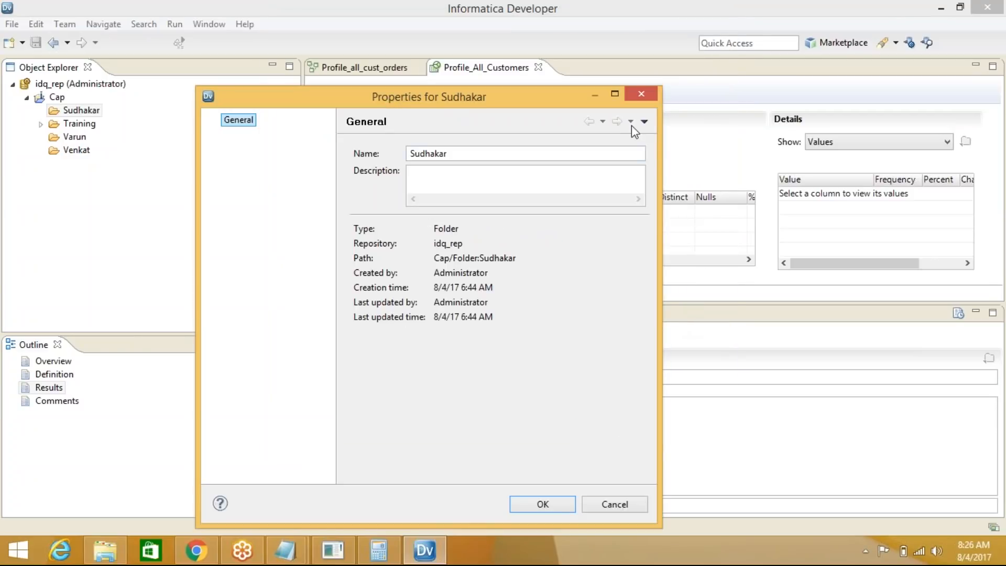
{"action": "left_click", "coordinate": [644, 121]}
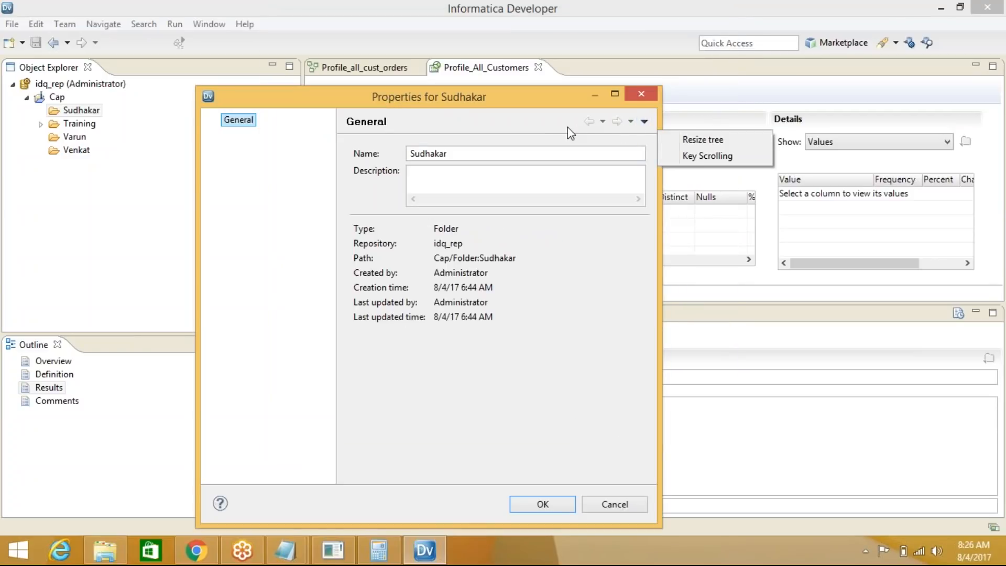
{"action": "left_click", "coordinate": [570, 133]}
{"action": "left_click", "coordinate": [641, 95]}
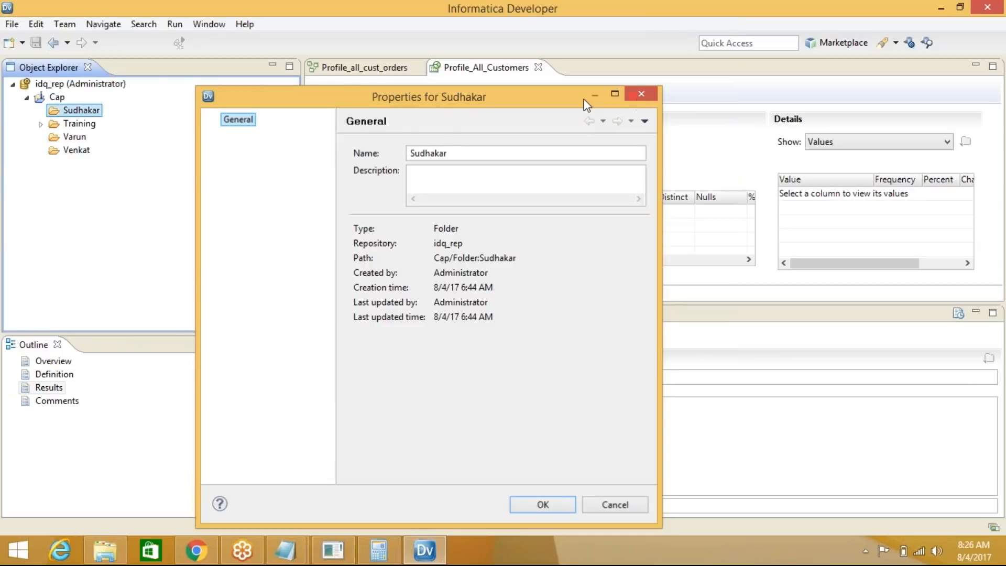
Inspect the Training folder's Properties dialog and close it
{"action": "right_click", "coordinate": [73, 127]}
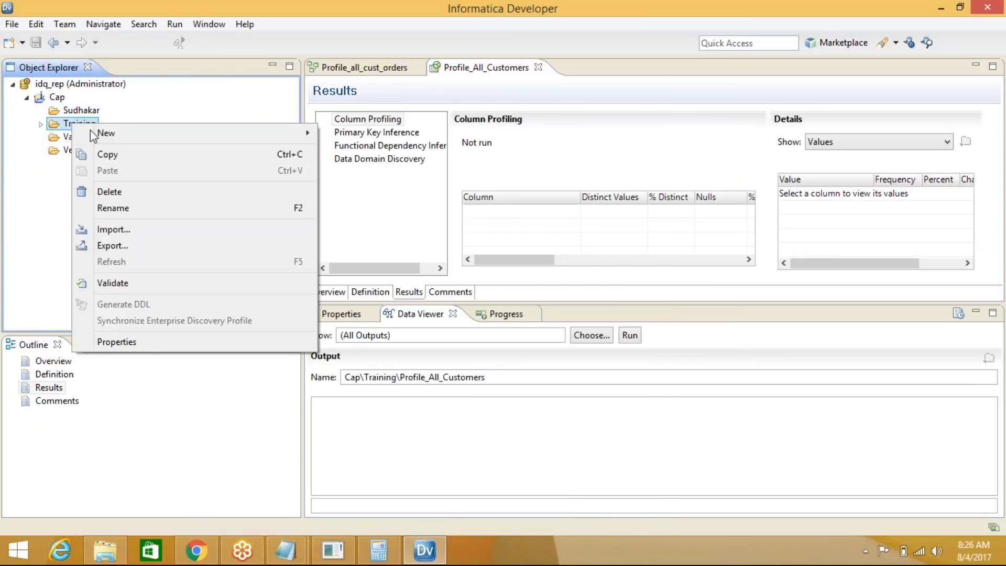
{"action": "left_click", "coordinate": [116, 342]}
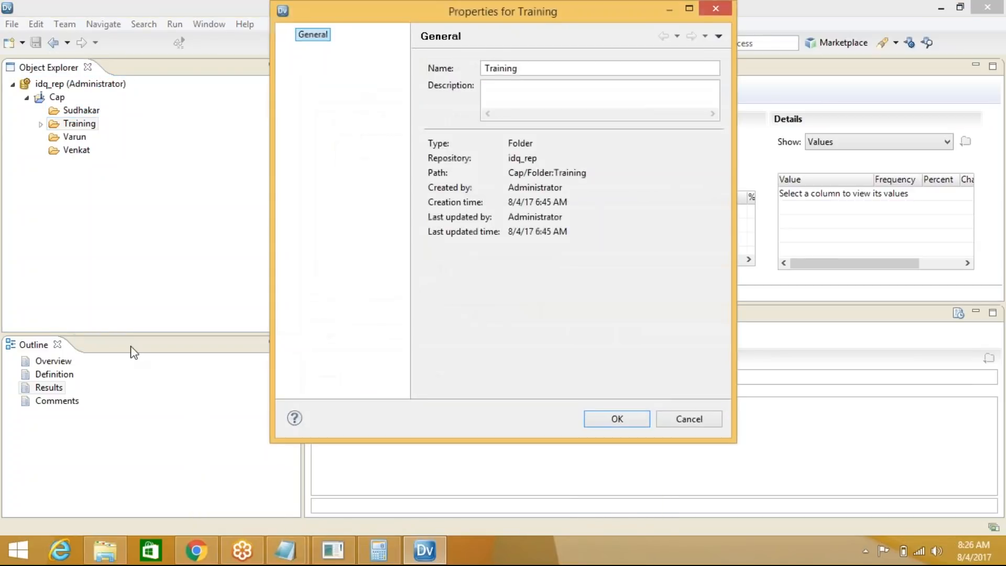
{"action": "left_click_drag", "start_coordinate": [402, 6], "coordinate": [278, 69]}
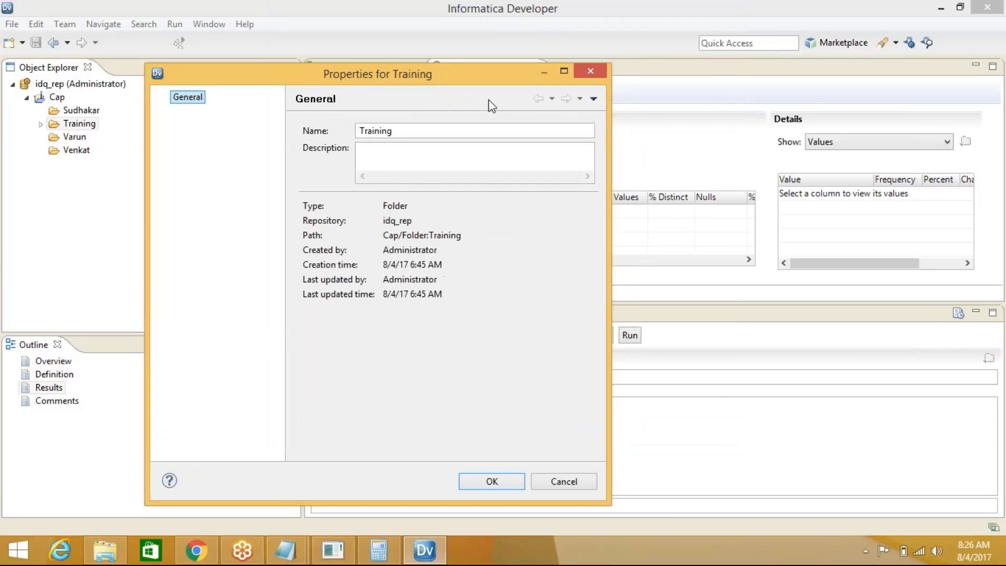
{"action": "left_click", "coordinate": [591, 74]}
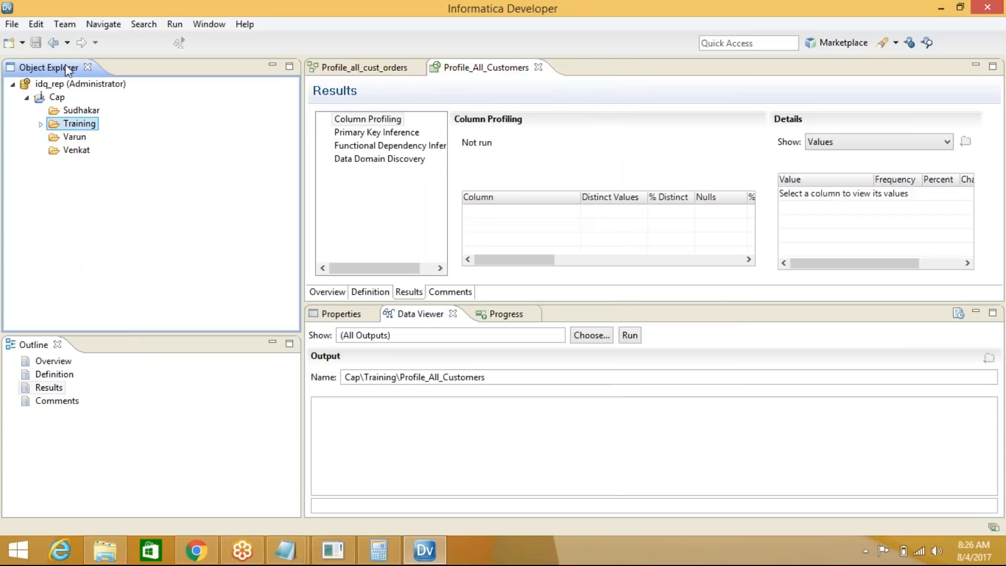
{"action": "left_click", "coordinate": [12, 25]}
{"action": "left_click", "coordinate": [12, 24]}
{"action": "left_click", "coordinate": [55, 97]}
{"action": "right_click", "coordinate": [58, 97]}
{"action": "mouse_move", "coordinate": [100, 109]}
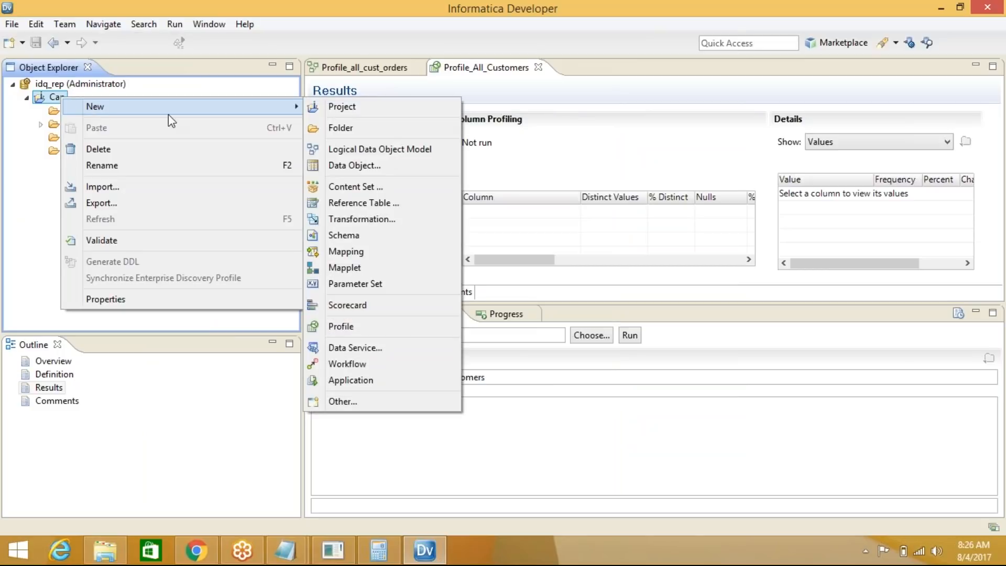
{"action": "left_click", "coordinate": [354, 130]}
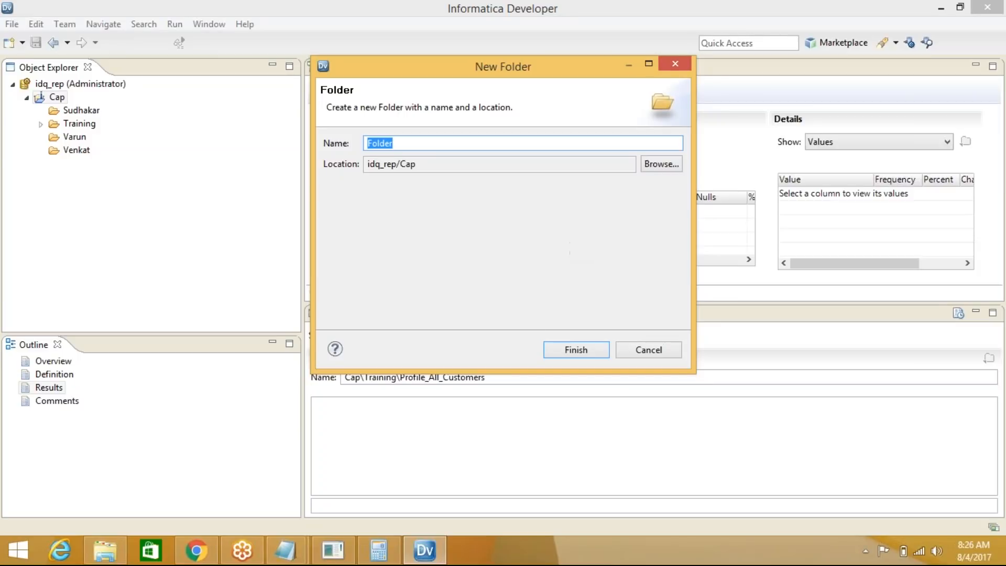
{"action": "left_click", "coordinate": [405, 142]}
{"action": "left_click_drag", "start_coordinate": [696, 181], "coordinate": [855, 176]}
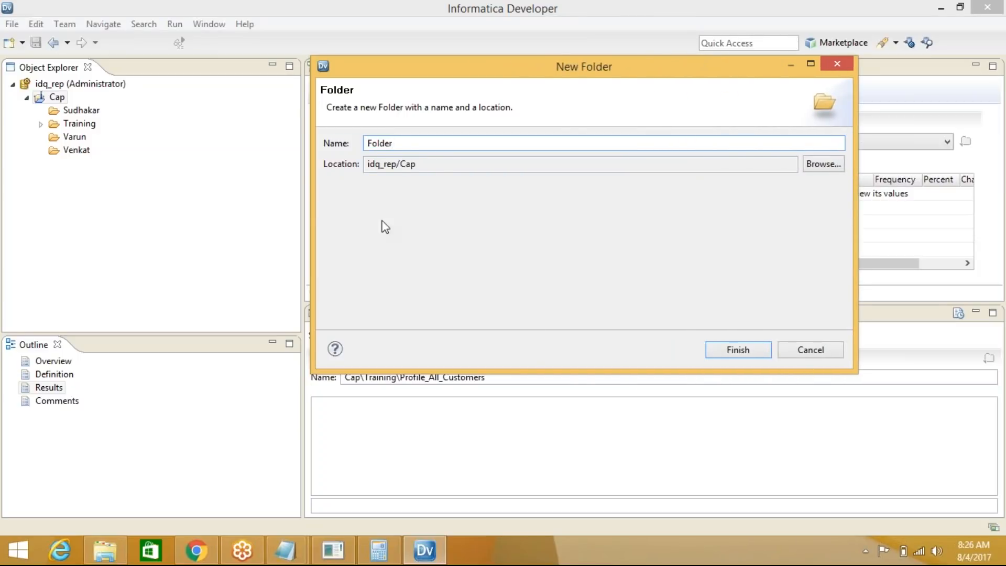
{"action": "left_click_drag", "start_coordinate": [313, 213], "coordinate": [227, 215]}
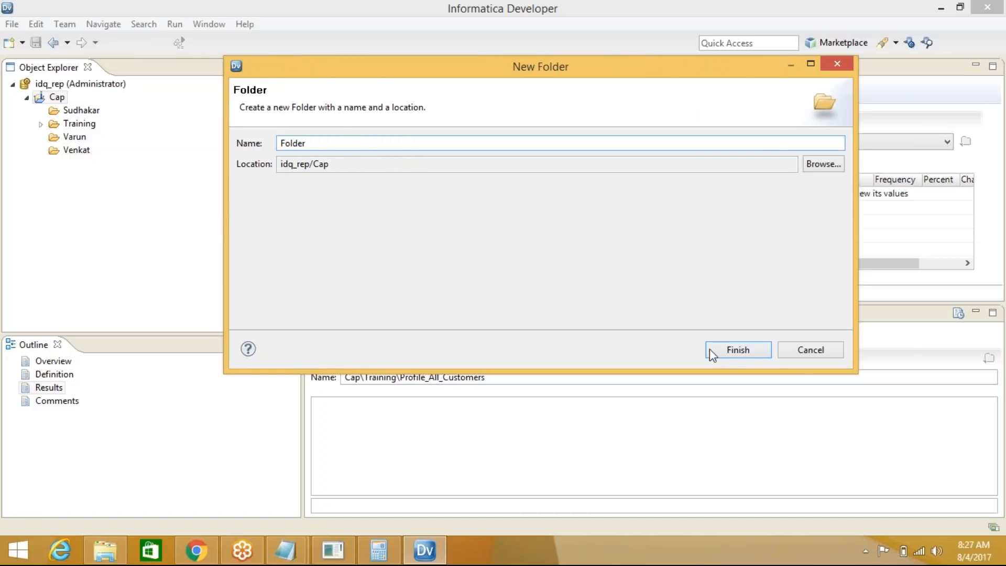
{"action": "left_click", "coordinate": [838, 63]}
{"action": "right_click", "coordinate": [73, 123]}
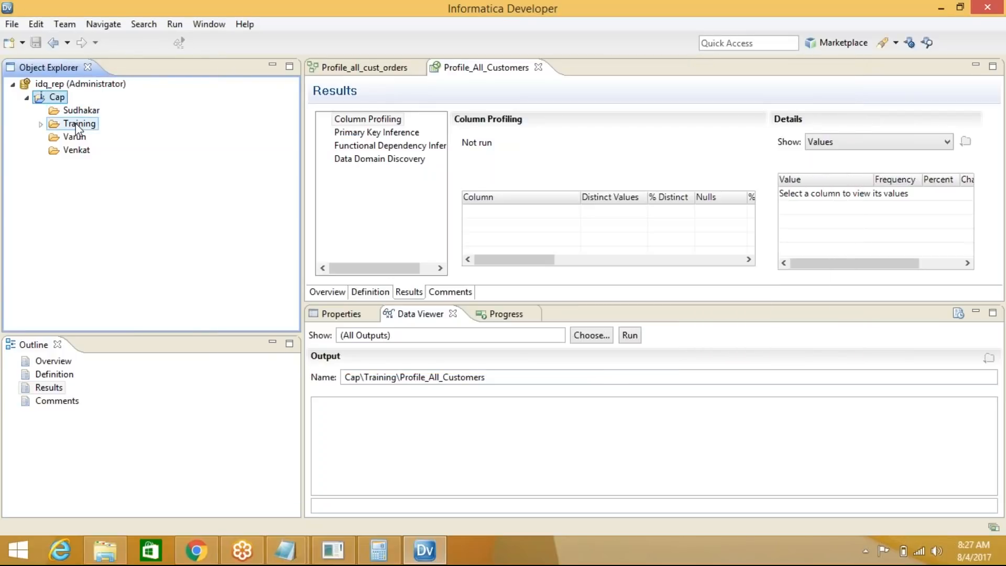
Expand Training > Physical Data Objects and copy a link to the All_Customers object
{"action": "mouse_move", "coordinate": [129, 142]}
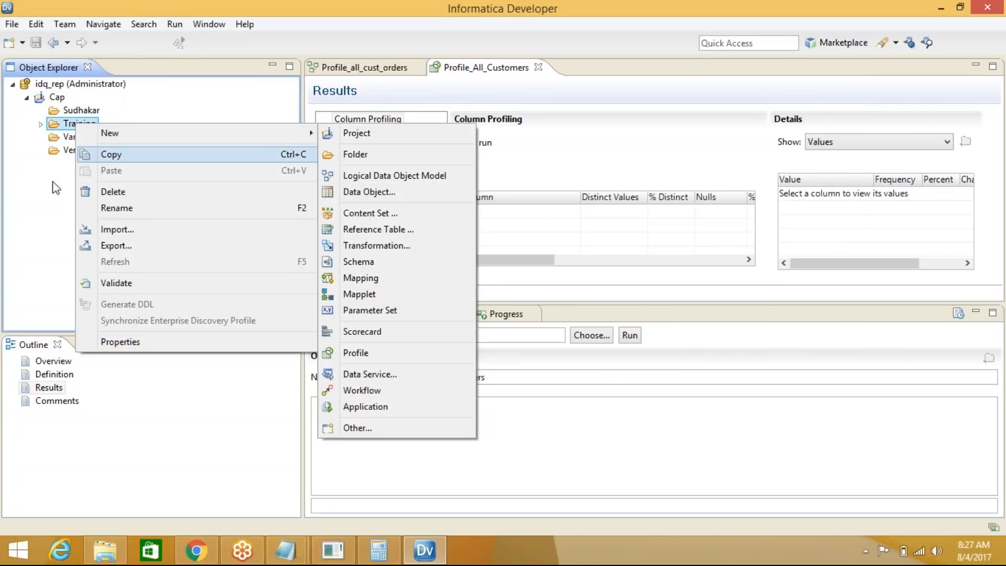
{"action": "left_click", "coordinate": [40, 124]}
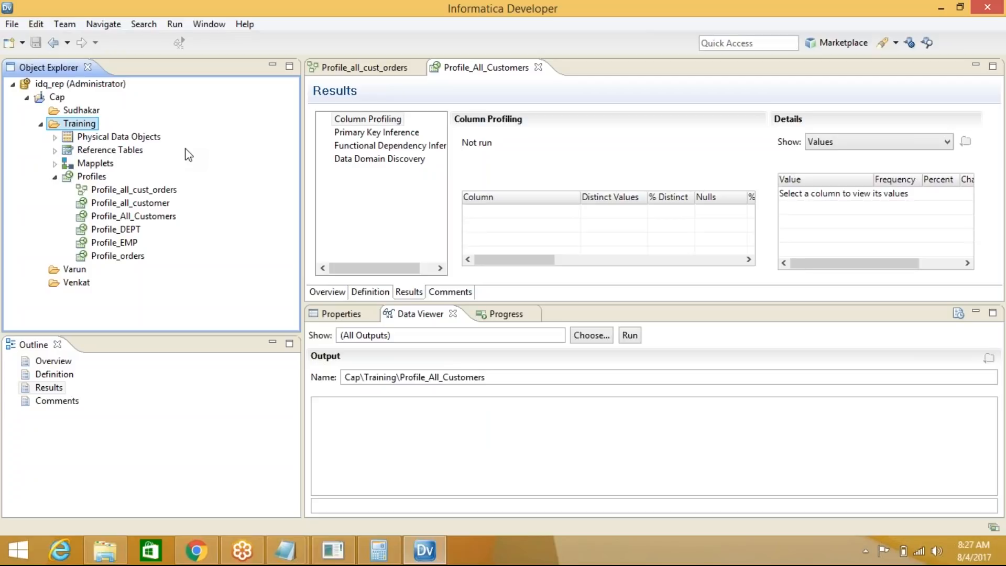
{"action": "left_click", "coordinate": [55, 137]}
{"action": "left_click", "coordinate": [121, 164]}
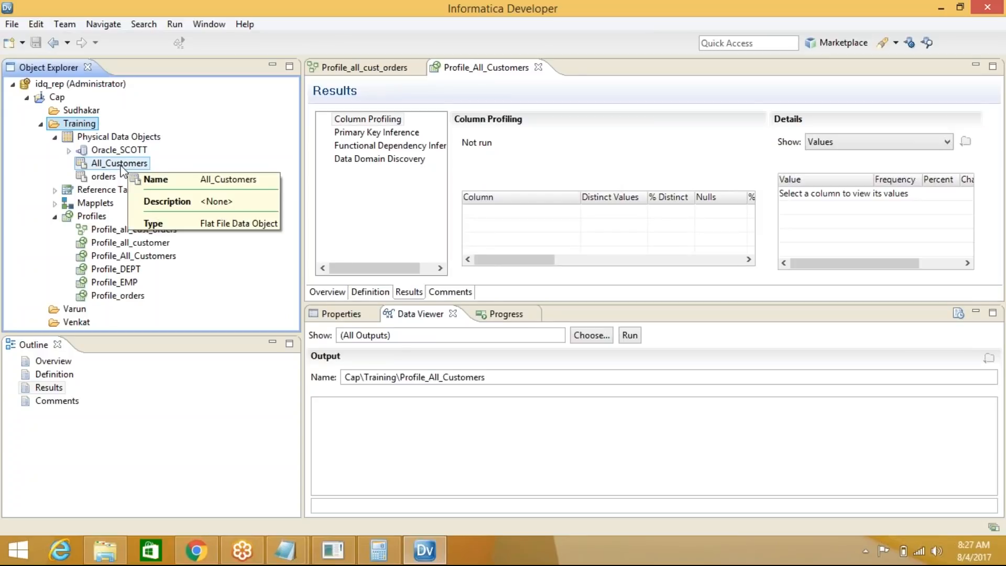
{"action": "right_click", "coordinate": [123, 167]}
{"action": "mouse_move", "coordinate": [143, 180]}
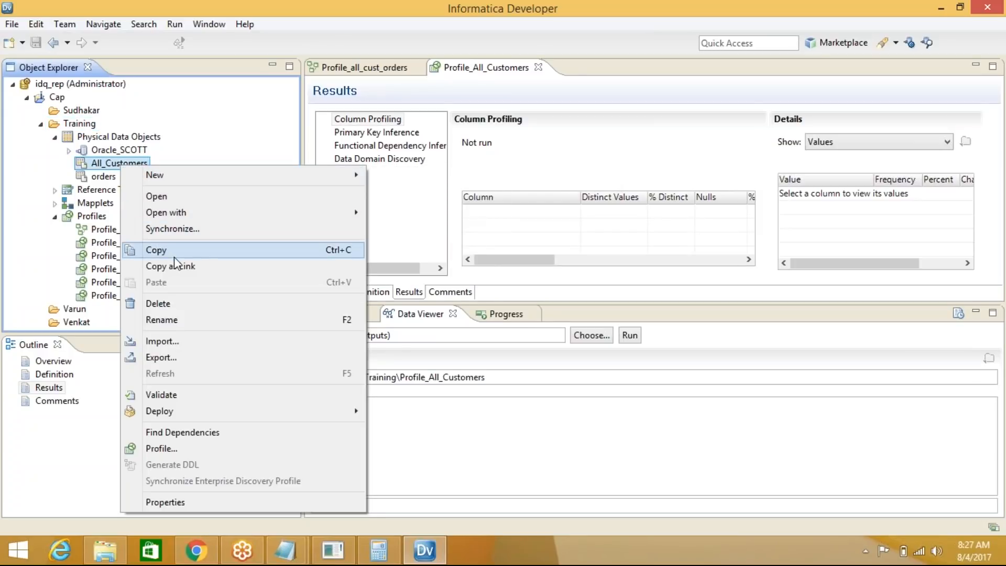
{"action": "left_click", "coordinate": [230, 268]}
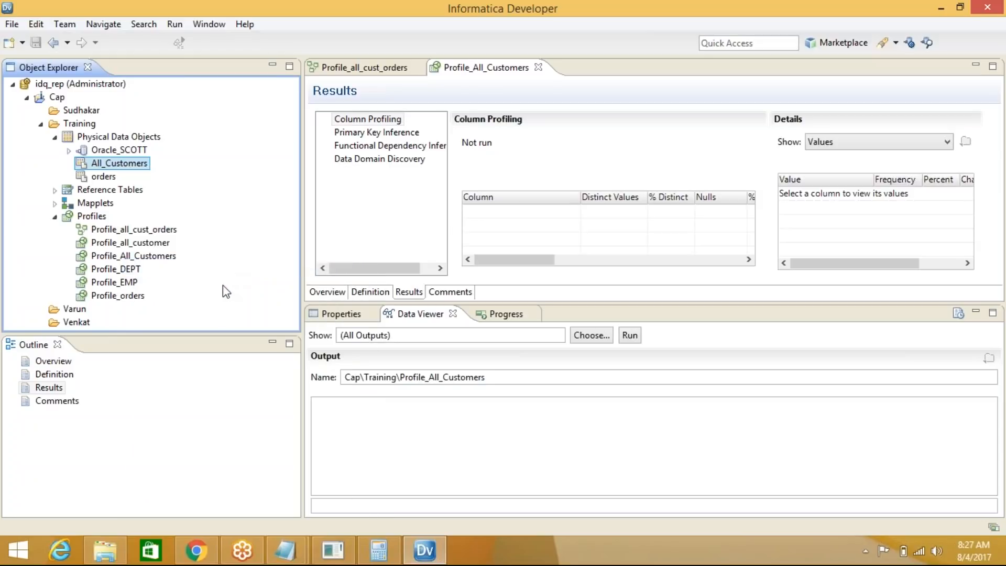
Collapse and re-expand Training and Physical Data Objects, checking the Sudhakar folder's actions
{"action": "left_click", "coordinate": [40, 124]}
{"action": "left_click", "coordinate": [77, 112]}
{"action": "right_click", "coordinate": [76, 111]}
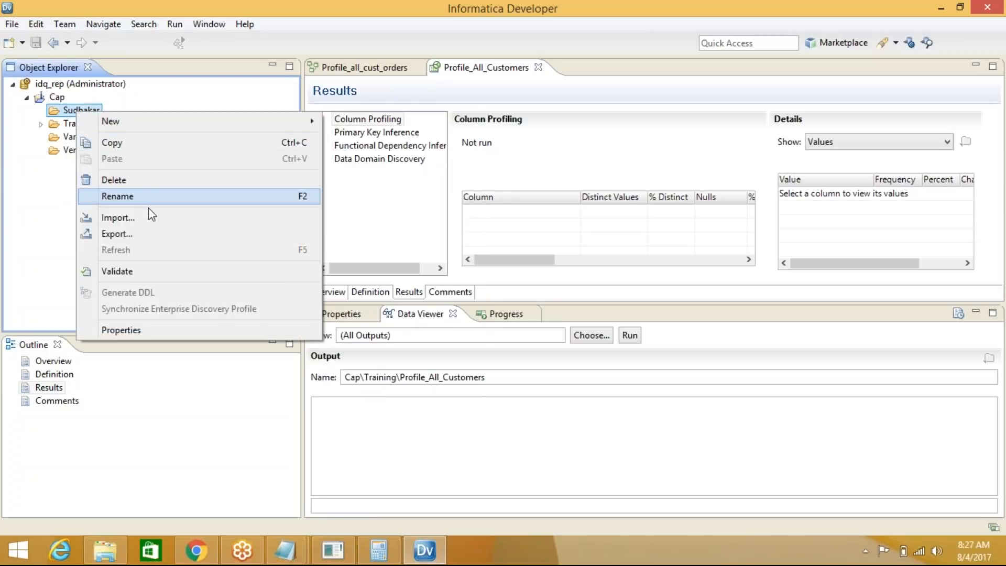
{"action": "double_click", "coordinate": [70, 126]}
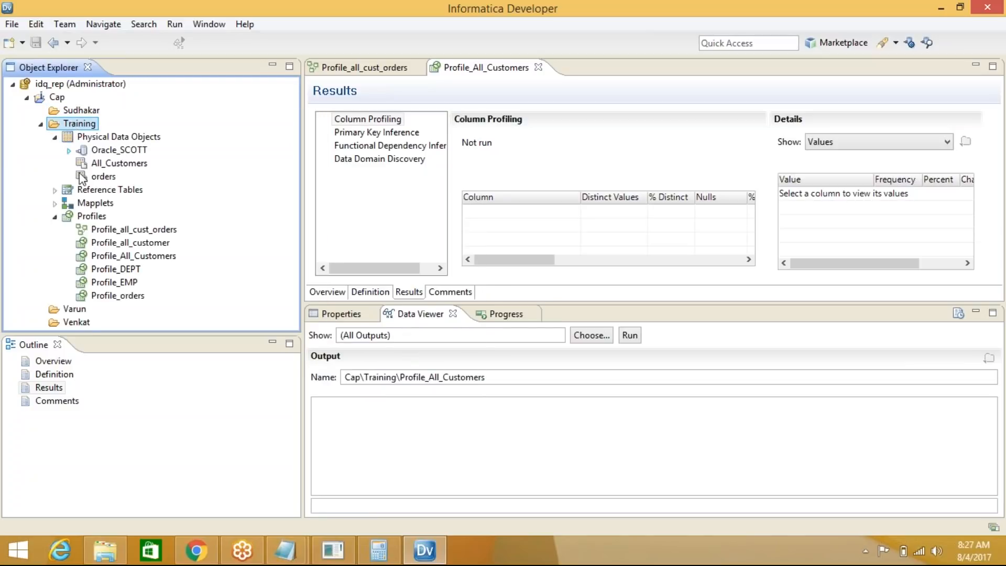
{"action": "left_click", "coordinate": [58, 139]}
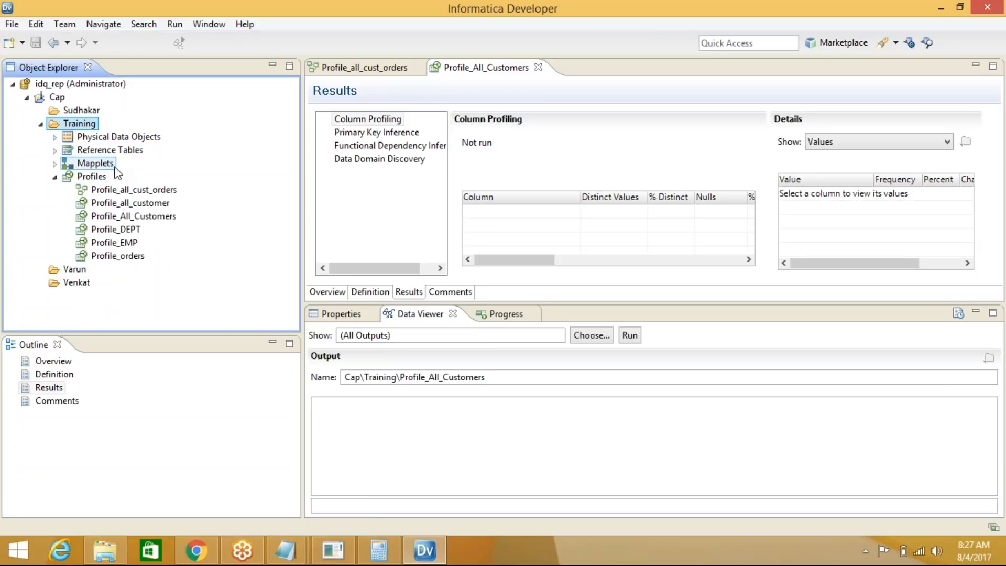
{"action": "left_click", "coordinate": [56, 142]}
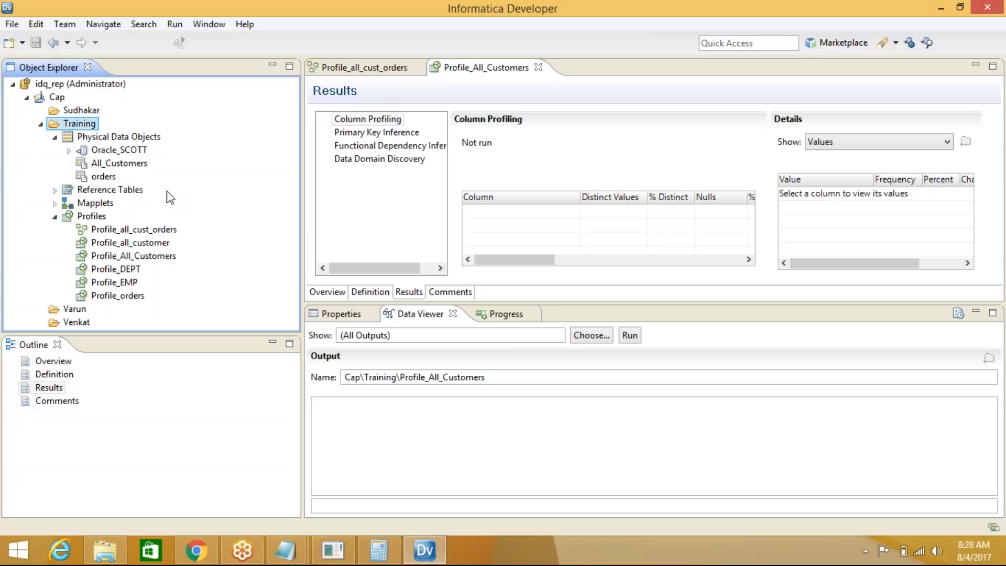